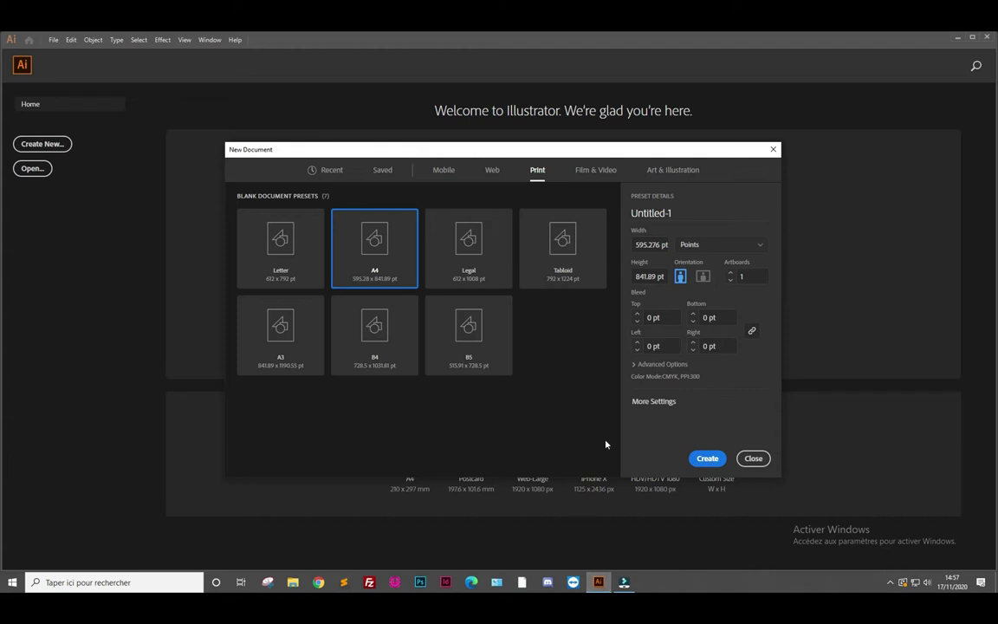
Create a new A4 document, float the tools panel and close the extra tool strip
{"action": "double_click", "coordinate": [390, 236]}
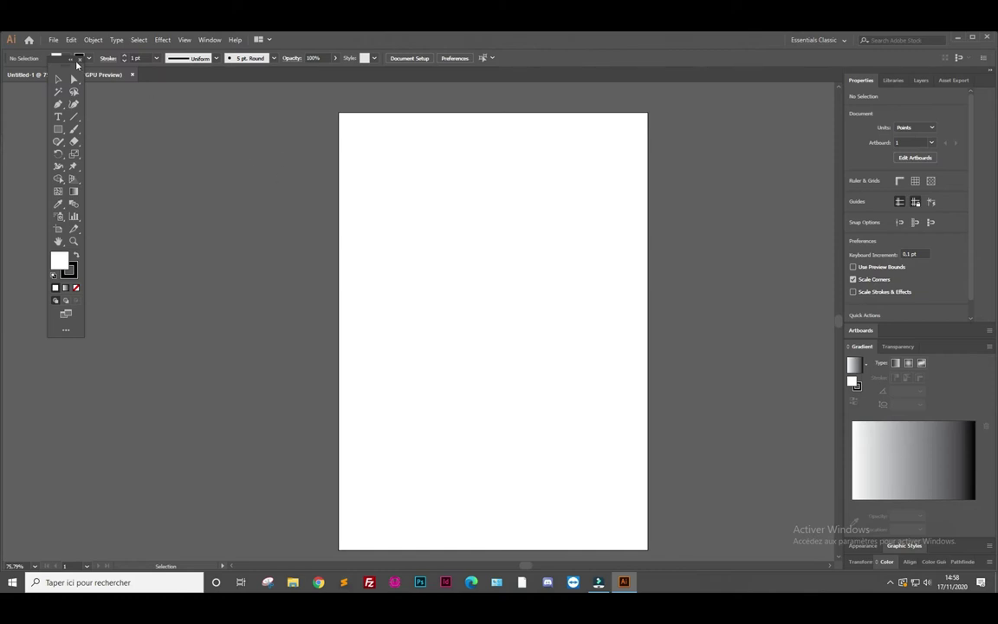
{"action": "left_click_drag", "start_coordinate": [66, 68], "coordinate": [254, 203]}
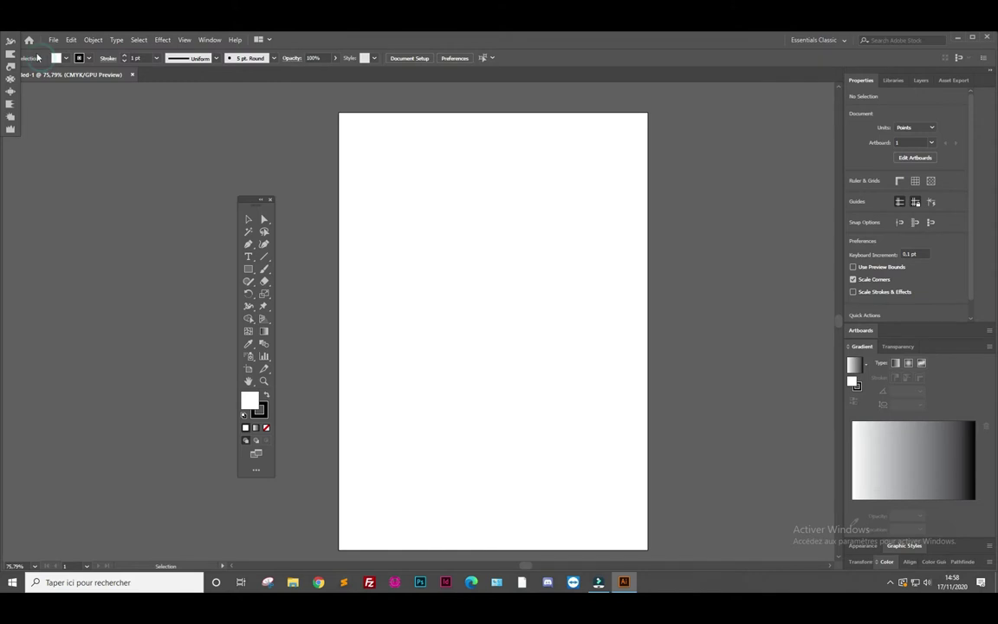
{"action": "mouse_move", "coordinate": [15, 42]}
{"action": "left_mouse_down"}
{"action": "mouse_move", "coordinate": [104, 151]}
{"action": "mouse_move", "coordinate": [911, 287]}
{"action": "mouse_move", "coordinate": [984, 101]}
{"action": "mouse_move", "coordinate": [907, 316]}
{"action": "mouse_move", "coordinate": [823, 323]}
{"action": "left_mouse_up"}
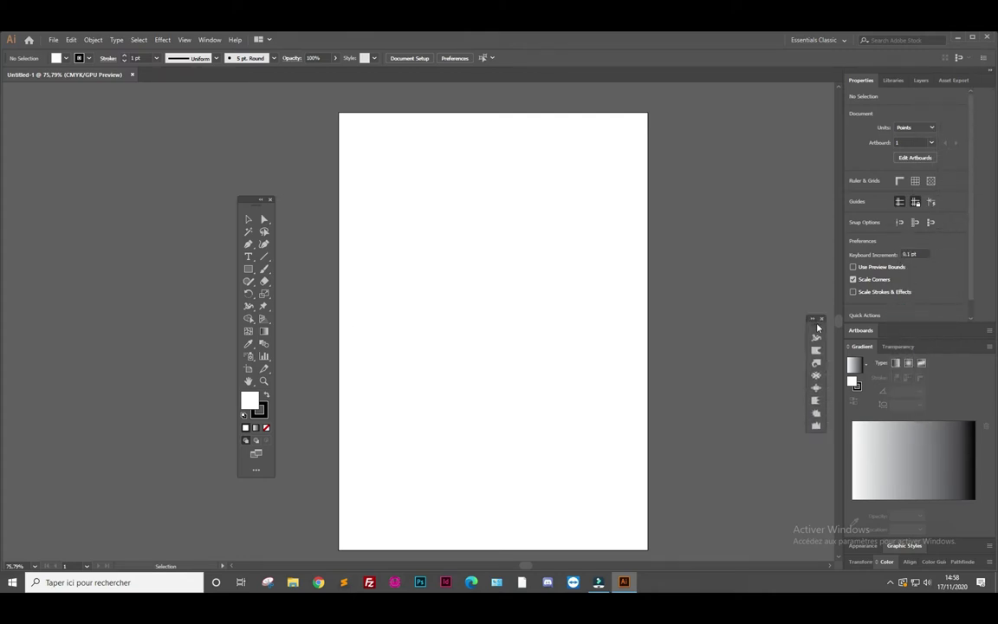
{"action": "left_click", "coordinate": [822, 320]}
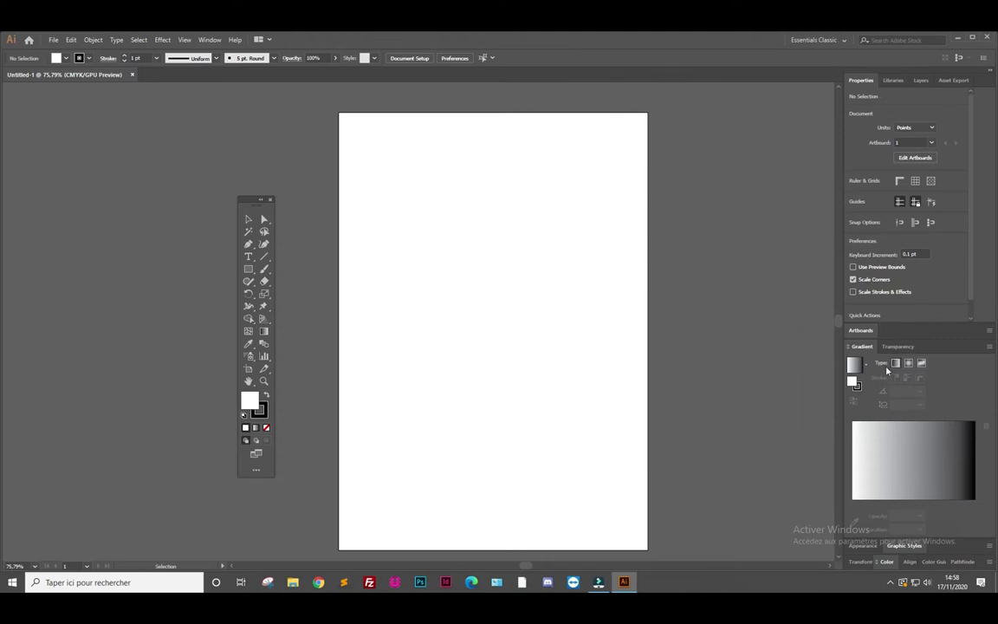
Apply Essentials, dock the Color group and Pathfinder/Align/Transform, and collapse the dock to icons
{"action": "left_click", "coordinate": [209, 40]}
{"action": "mouse_move", "coordinate": [258, 85]}
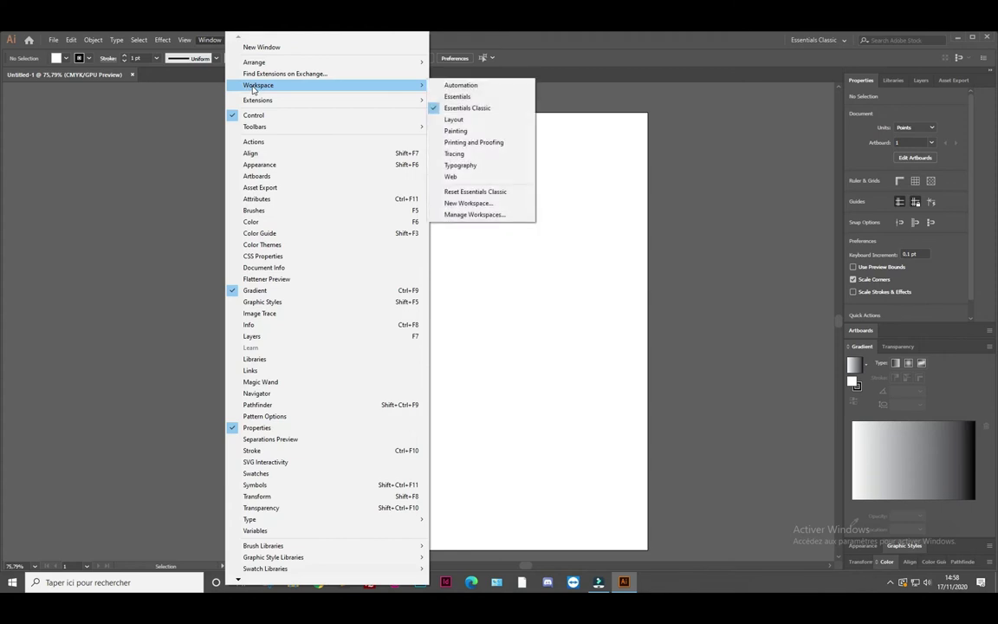
{"action": "left_click", "coordinate": [471, 105]}
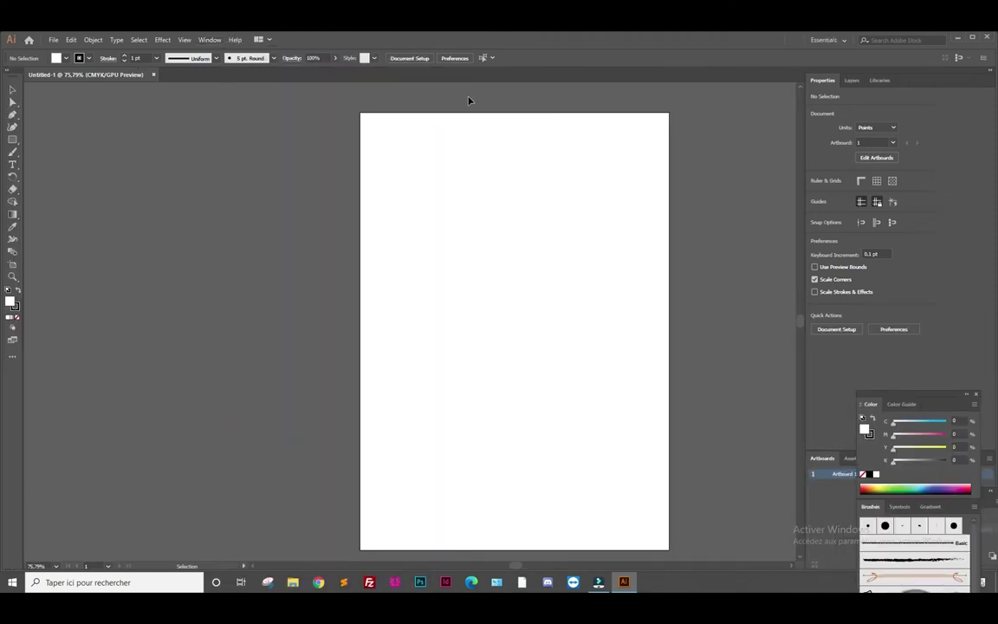
{"action": "mouse_move", "coordinate": [940, 397]}
{"action": "left_mouse_down"}
{"action": "mouse_move", "coordinate": [782, 198]}
{"action": "mouse_move", "coordinate": [794, 202]}
{"action": "left_mouse_up"}
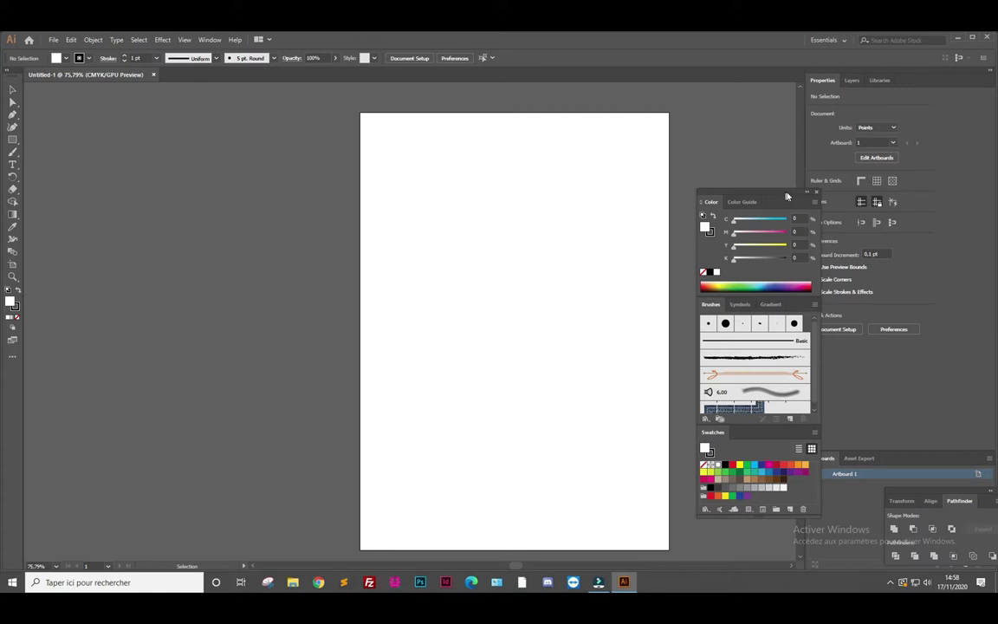
{"action": "left_click_drag", "start_coordinate": [787, 197], "coordinate": [919, 76]}
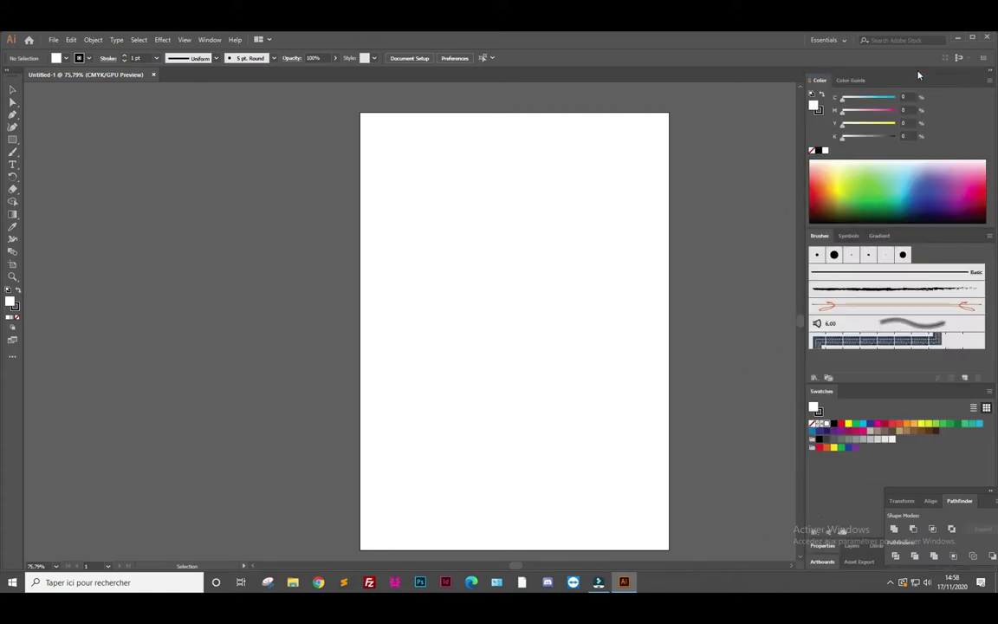
{"action": "left_click", "coordinate": [990, 73]}
{"action": "mouse_move", "coordinate": [944, 489]}
{"action": "left_mouse_down"}
{"action": "mouse_move", "coordinate": [959, 271]}
{"action": "mouse_move", "coordinate": [966, 279]}
{"action": "left_mouse_up"}
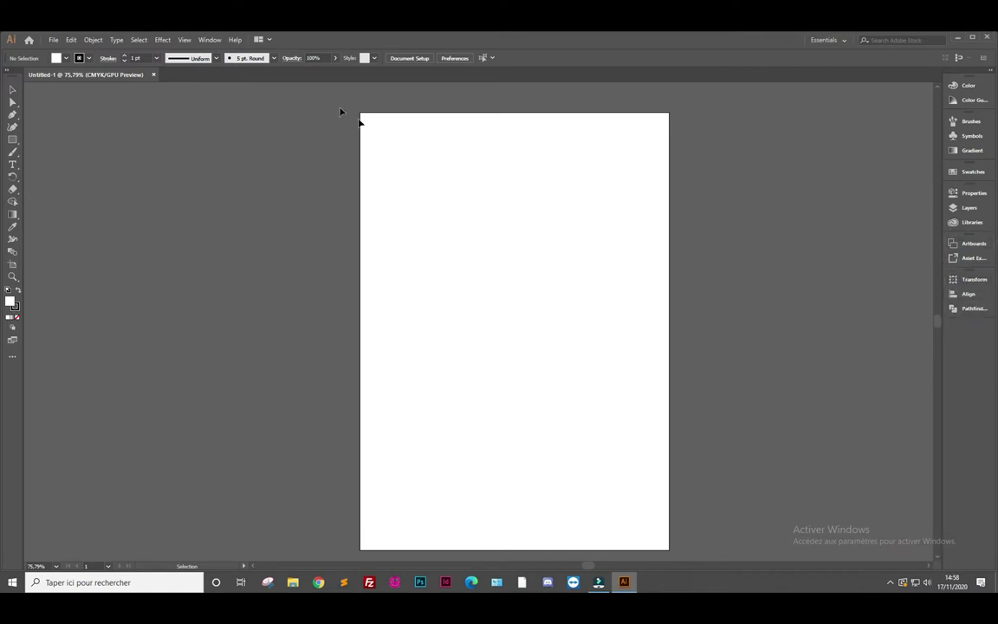
{"action": "left_click", "coordinate": [210, 40]}
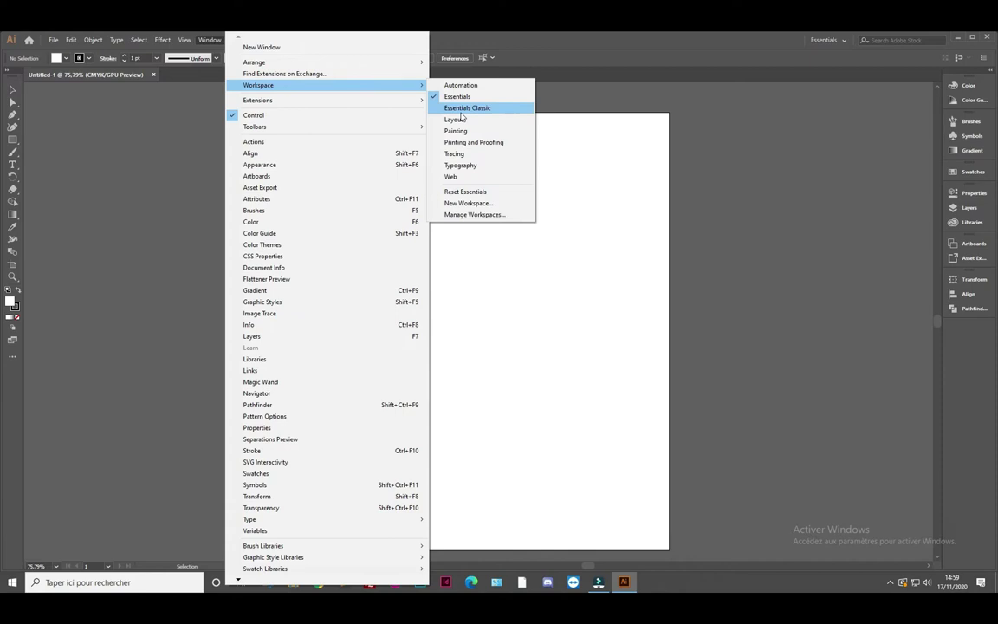
{"action": "mouse_move", "coordinate": [258, 85]}
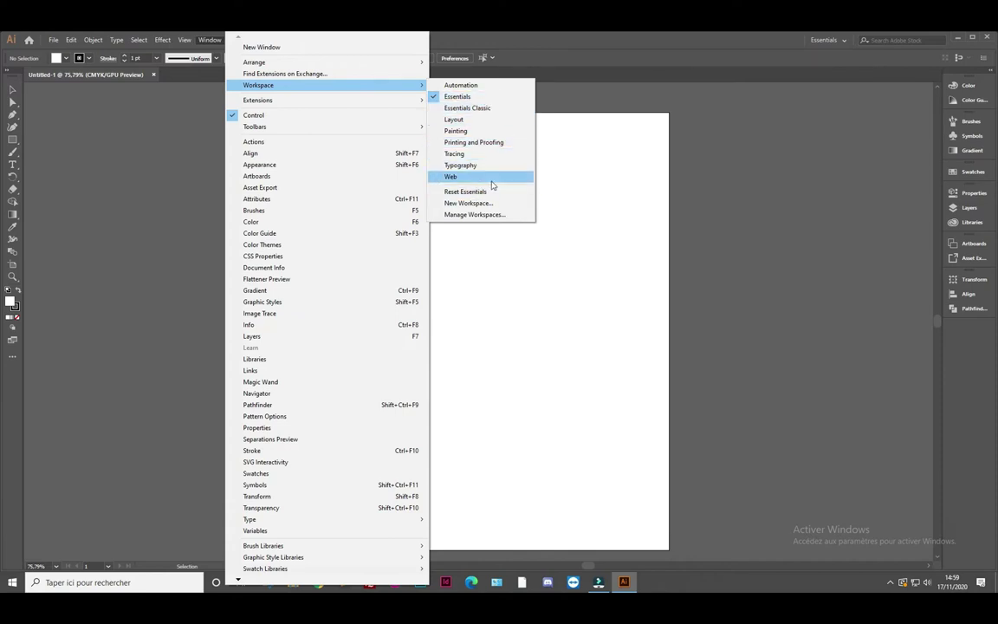
Save the panel layout as a custom-named new workspace and reapply it
{"action": "left_click", "coordinate": [487, 205]}
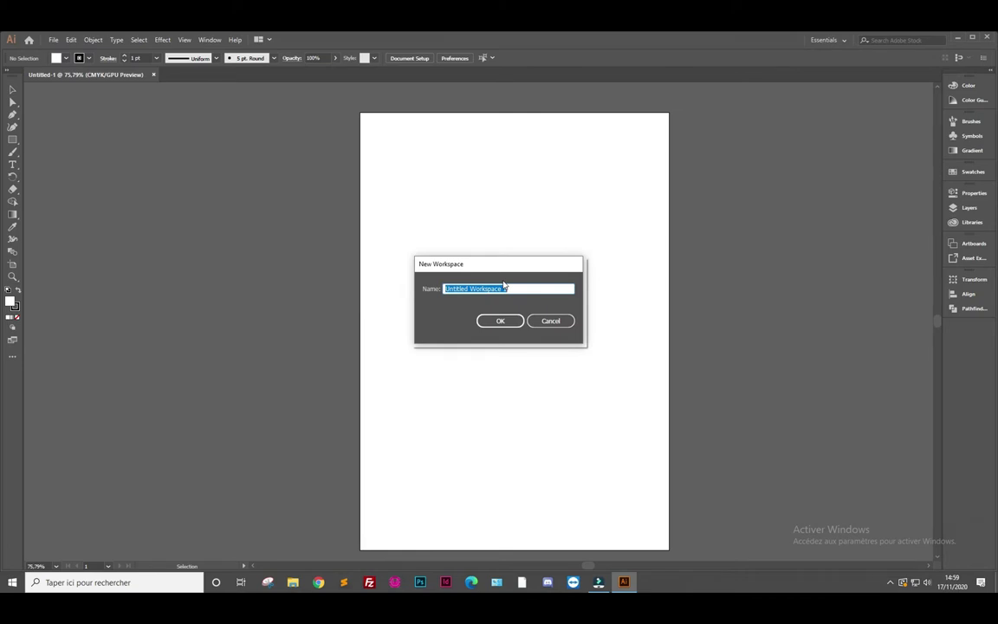
{"action": "type", "text": "LAGARDE"}
{"action": "type", "text": " ILLUSTRAOR"}
{"action": "key", "text": "BackSpace"}
{"action": "key", "text": "BackSpace"}
{"action": "type", "text": "TOR"}
{"action": "left_click", "coordinate": [500, 321]}
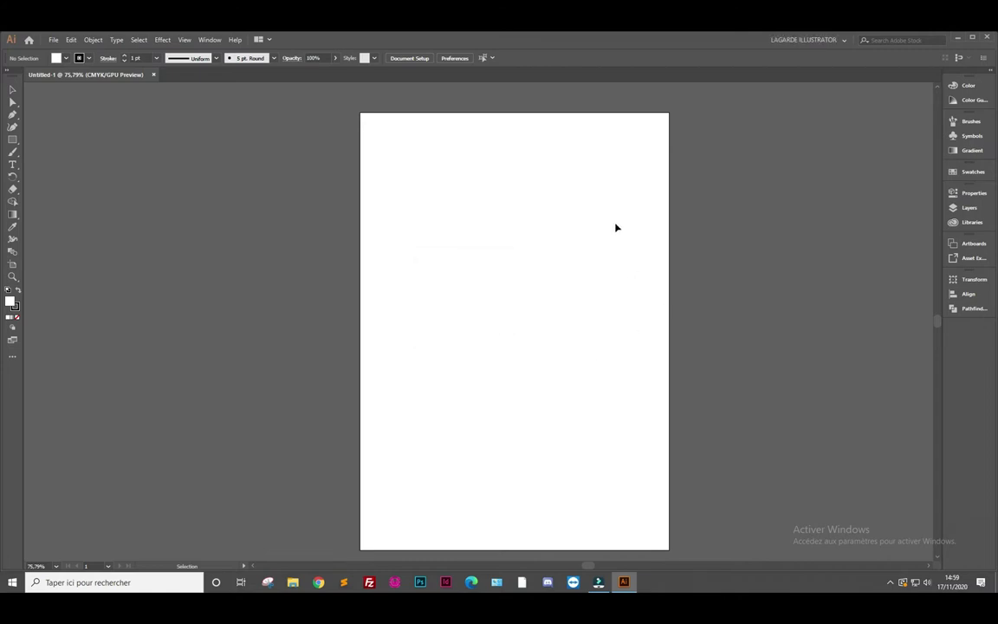
{"action": "left_click", "coordinate": [213, 40]}
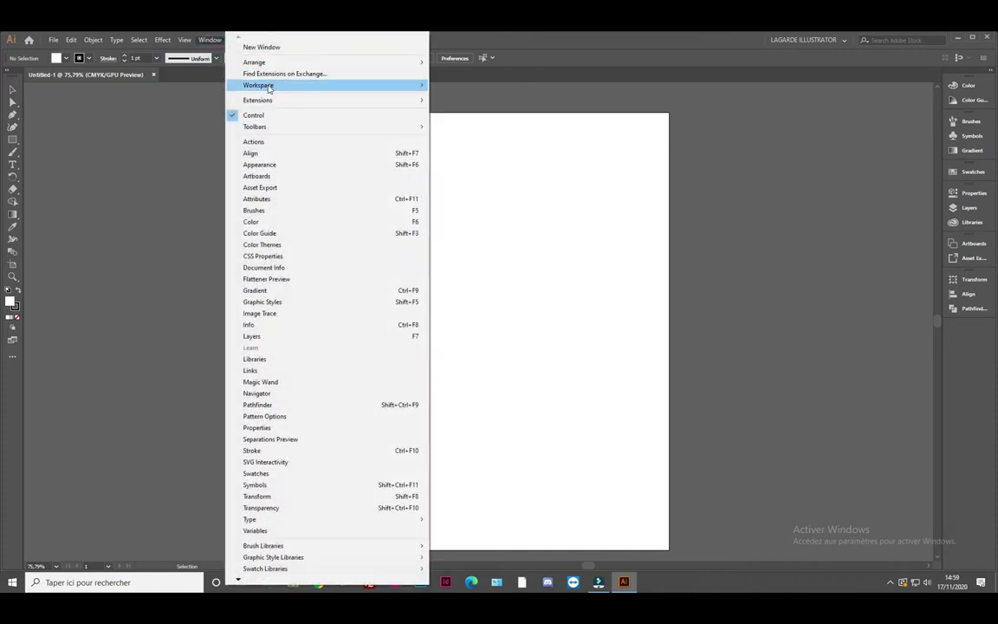
{"action": "mouse_move", "coordinate": [258, 84]}
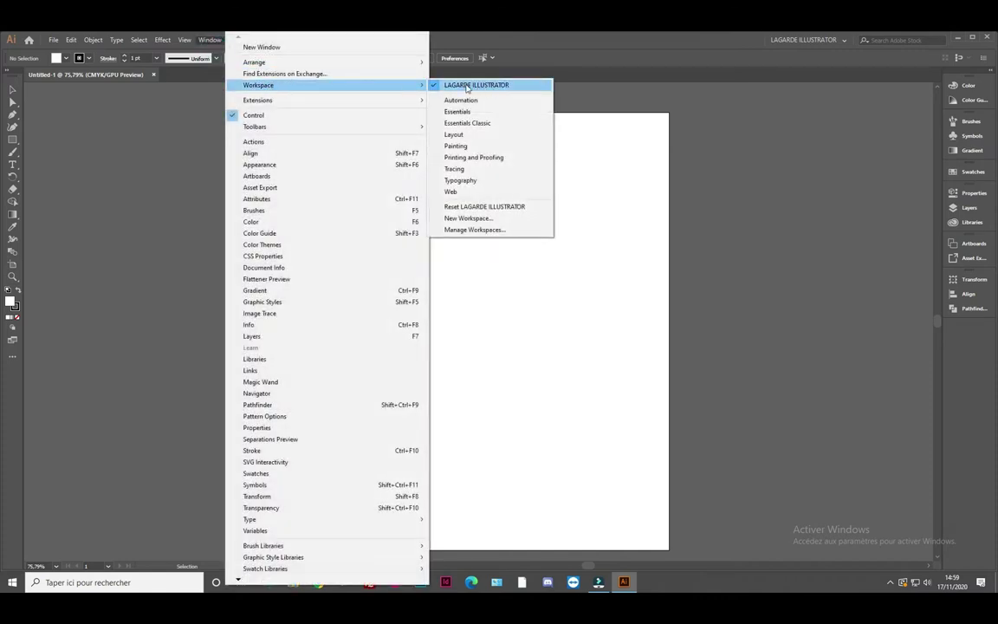
{"action": "left_click", "coordinate": [769, 258]}
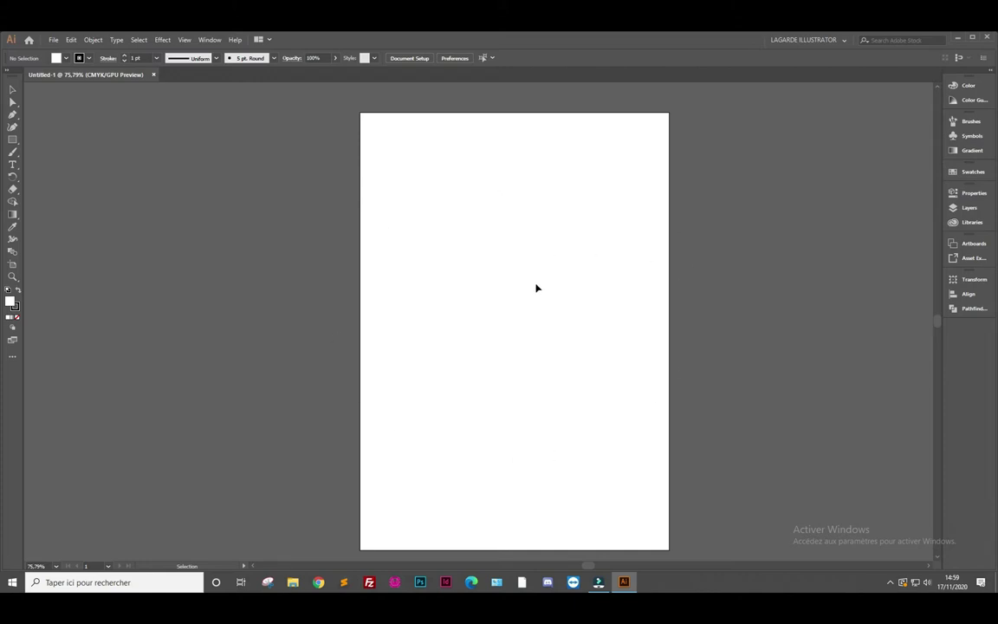
Draw a test rectangle, move it across the artboard's left edge, then delete it
{"action": "left_click", "coordinate": [12, 139]}
{"action": "left_click_drag", "start_coordinate": [405, 248], "coordinate": [296, 373]}
{"action": "left_click", "coordinate": [12, 90]}
{"action": "left_click_drag", "start_coordinate": [327, 341], "coordinate": [271, 282]}
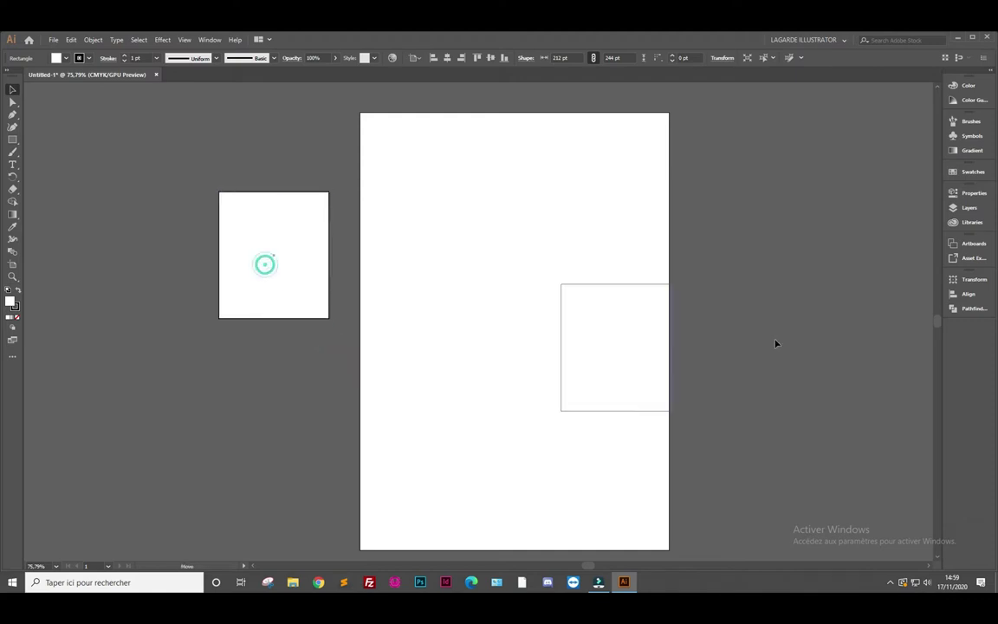
{"action": "mouse_move", "coordinate": [802, 335]}
{"action": "left_mouse_down"}
{"action": "mouse_move", "coordinate": [588, 321]}
{"action": "mouse_move", "coordinate": [586, 331]}
{"action": "mouse_move", "coordinate": [512, 335]}
{"action": "mouse_move", "coordinate": [337, 317]}
{"action": "left_mouse_up"}
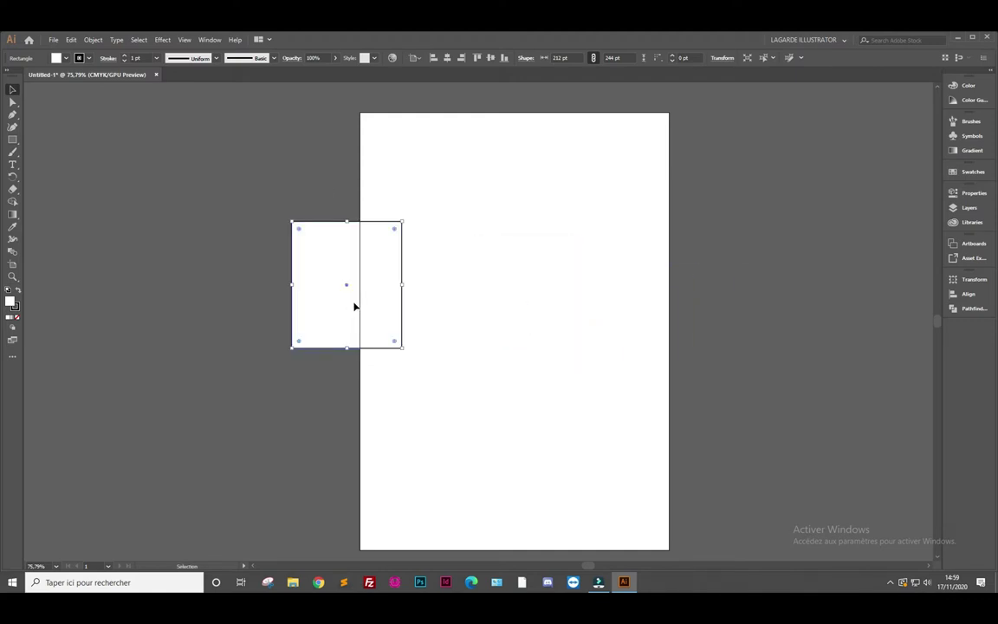
{"action": "key", "text": "Delete"}
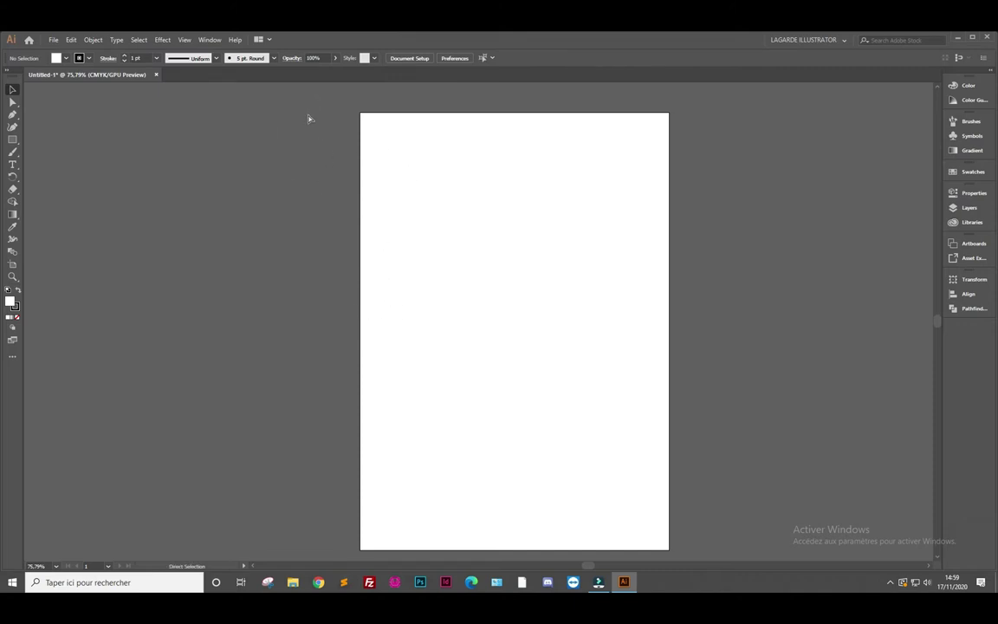
Show rulers in millimetres and add a horizontal and a vertical guide across the artboard
{"action": "key", "text": "ctrl+r"}
{"action": "mouse_move", "coordinate": [331, 86]}
{"action": "left_mouse_down"}
{"action": "mouse_move", "coordinate": [323, 222]}
{"action": "mouse_move", "coordinate": [330, 118]}
{"action": "left_mouse_up"}
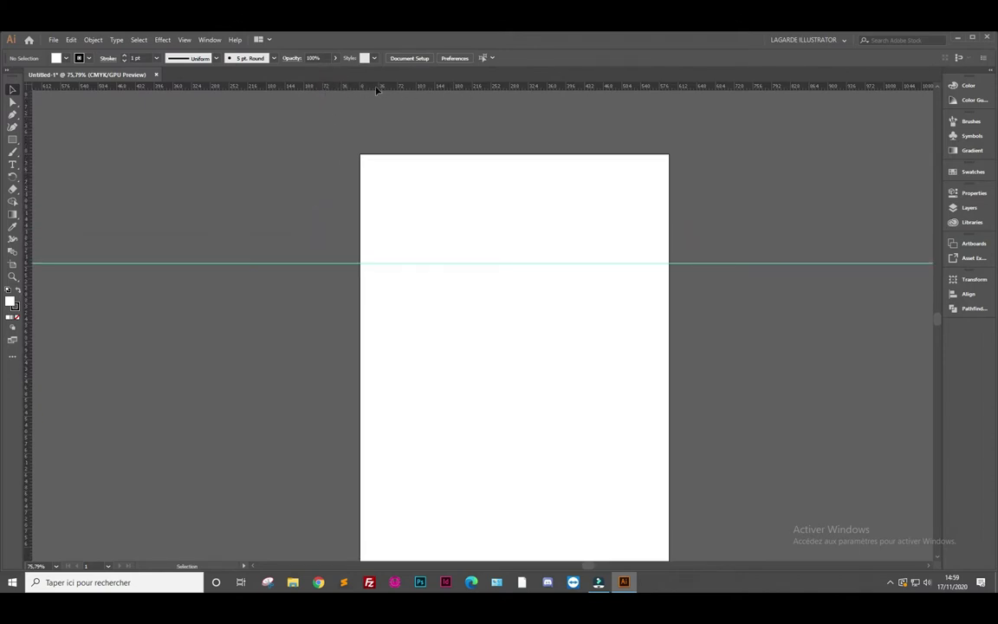
{"action": "right_click", "coordinate": [405, 90]}
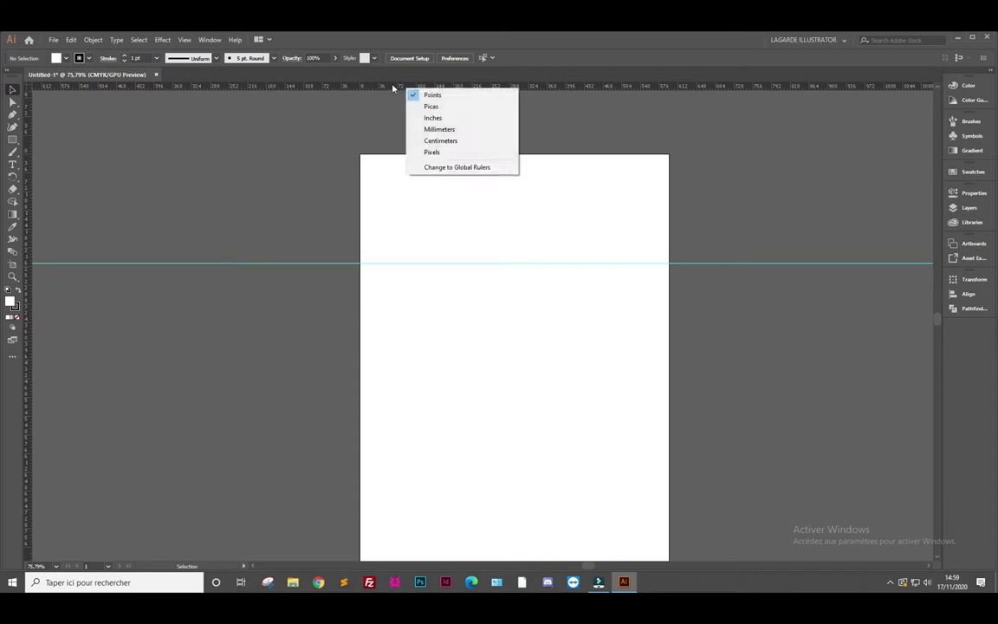
{"action": "left_click", "coordinate": [439, 130]}
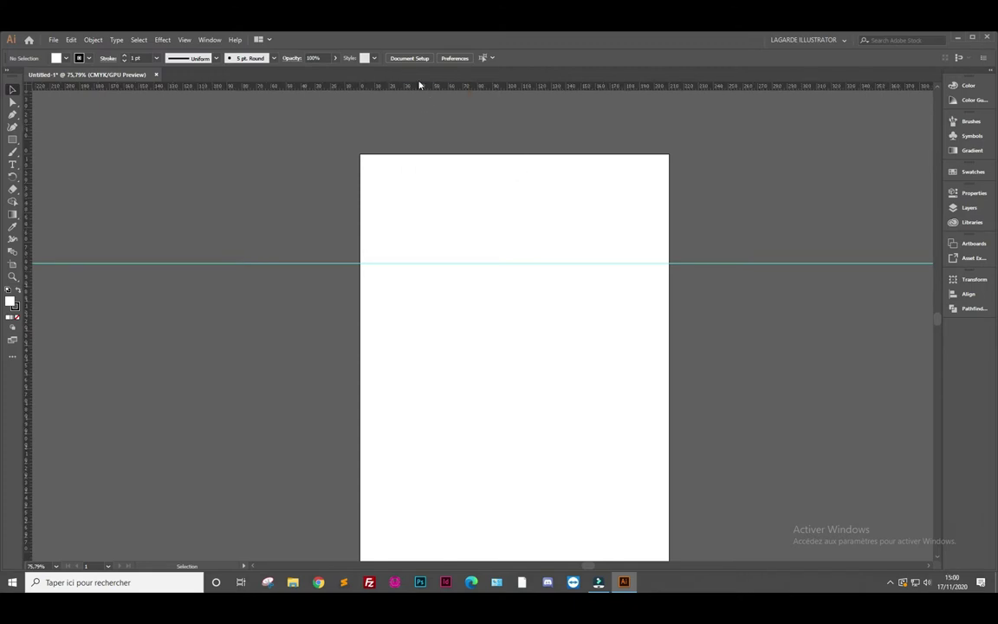
{"action": "right_click", "coordinate": [422, 90]}
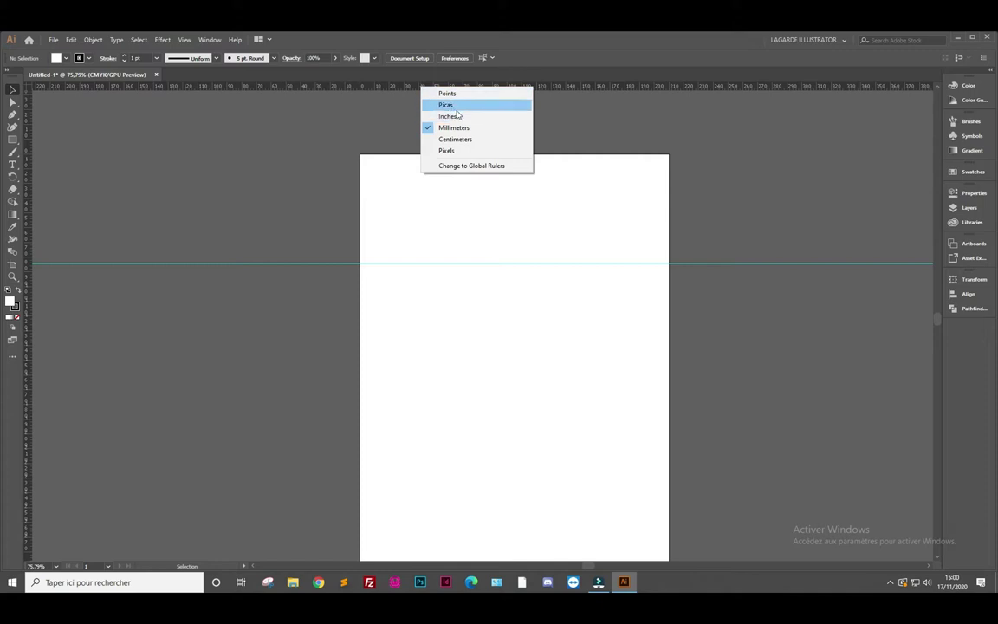
{"action": "left_click", "coordinate": [461, 151]}
{"action": "right_click", "coordinate": [439, 87]}
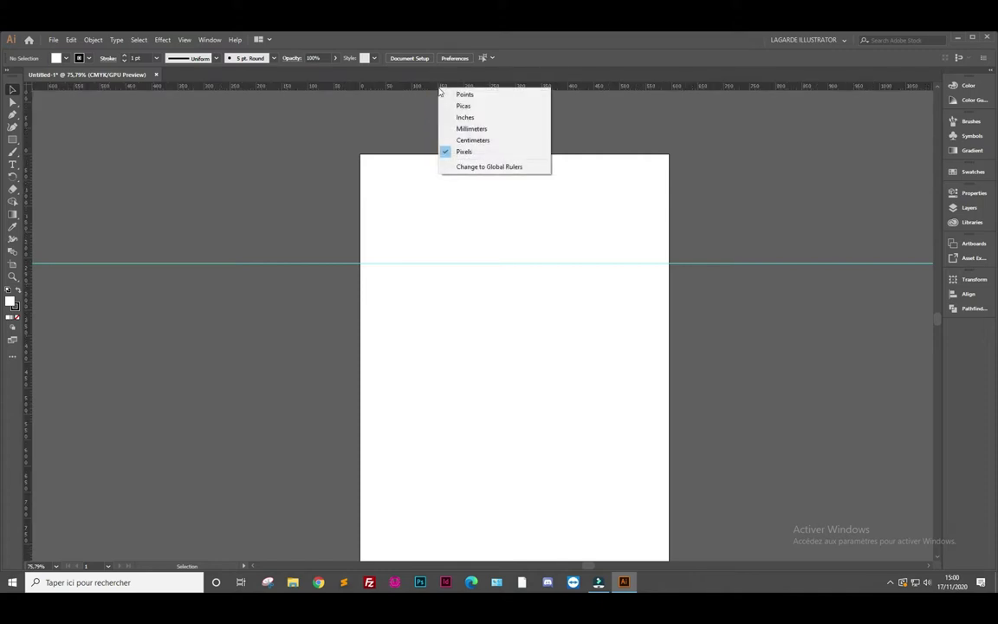
{"action": "left_click", "coordinate": [470, 130]}
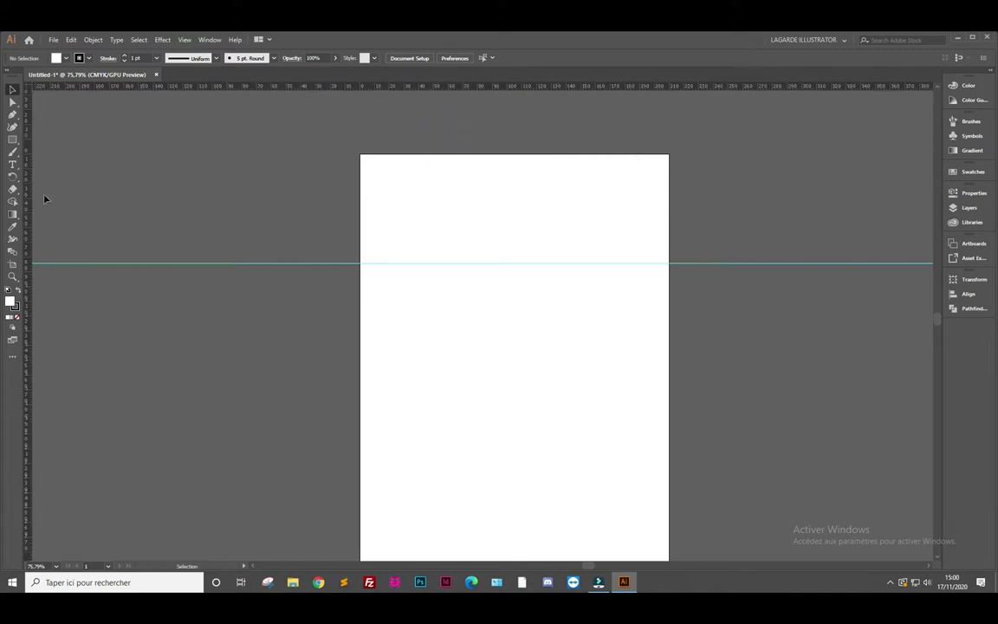
{"action": "left_click_drag", "start_coordinate": [29, 202], "coordinate": [434, 211]}
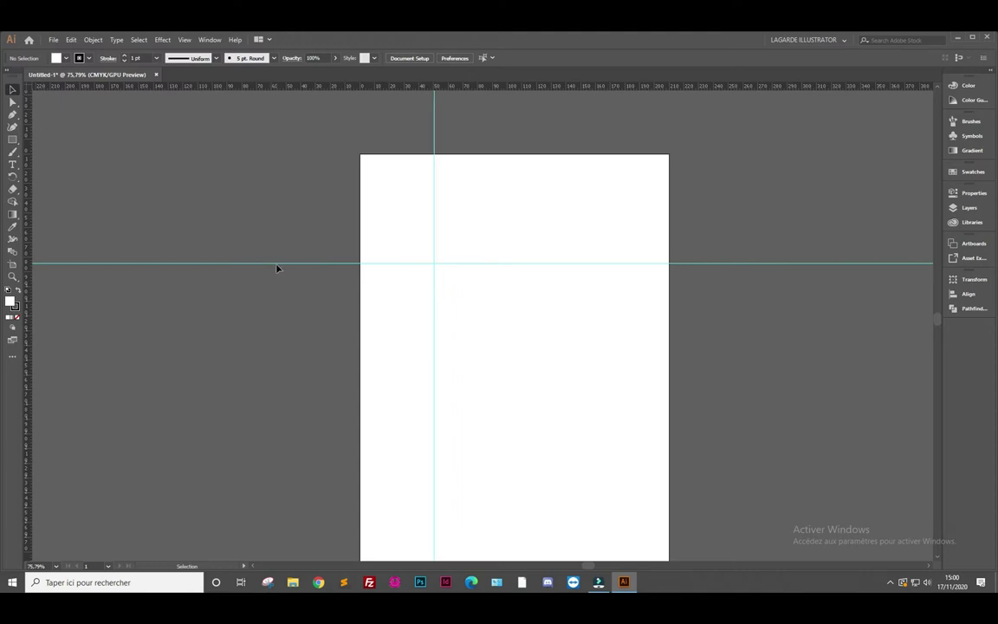
{"action": "left_click", "coordinate": [275, 256]}
{"action": "left_click", "coordinate": [185, 41]}
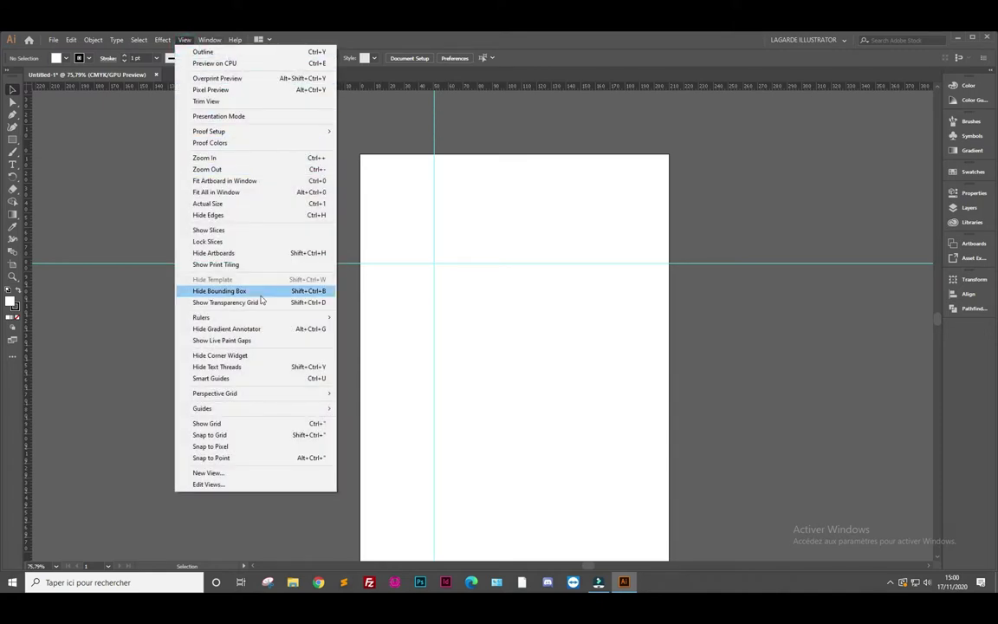
{"action": "mouse_move", "coordinate": [202, 408]}
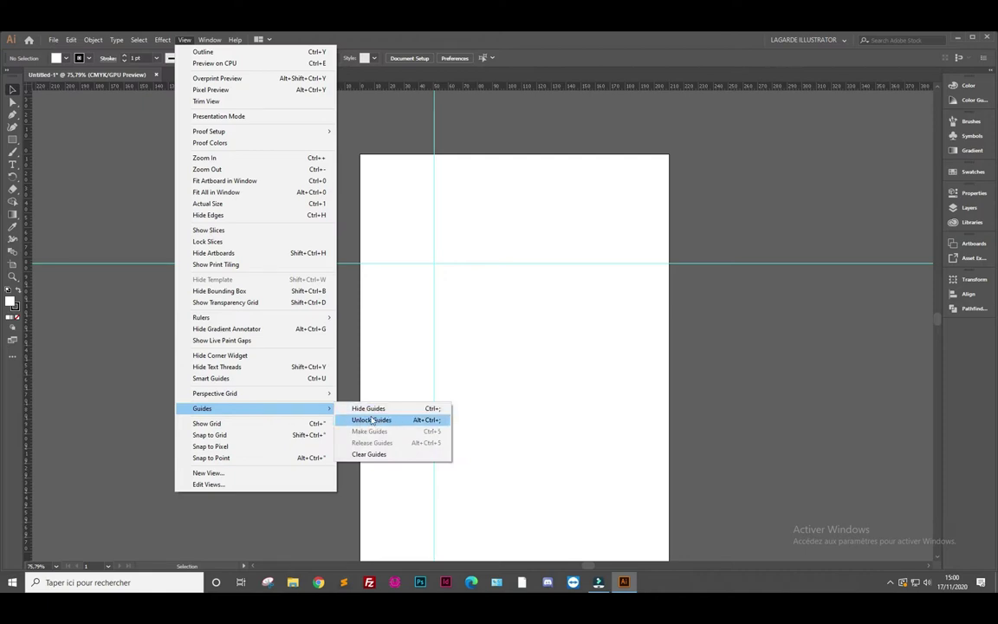
Unlock the guides, move the horizontal guide lower, and float the Layers panel
{"action": "left_click", "coordinate": [371, 420]}
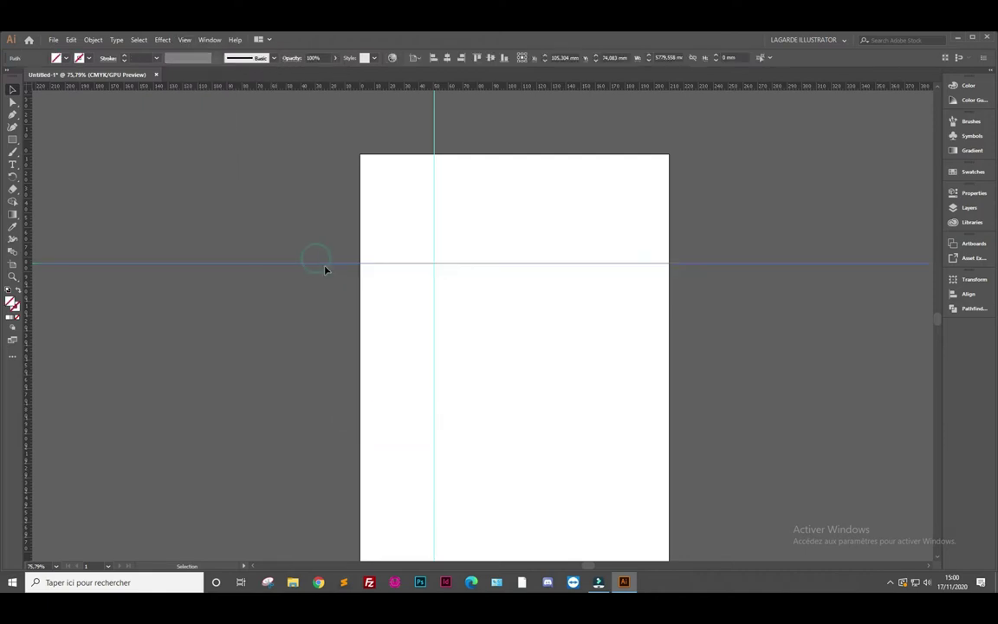
{"action": "left_click_drag", "start_coordinate": [316, 262], "coordinate": [313, 287]}
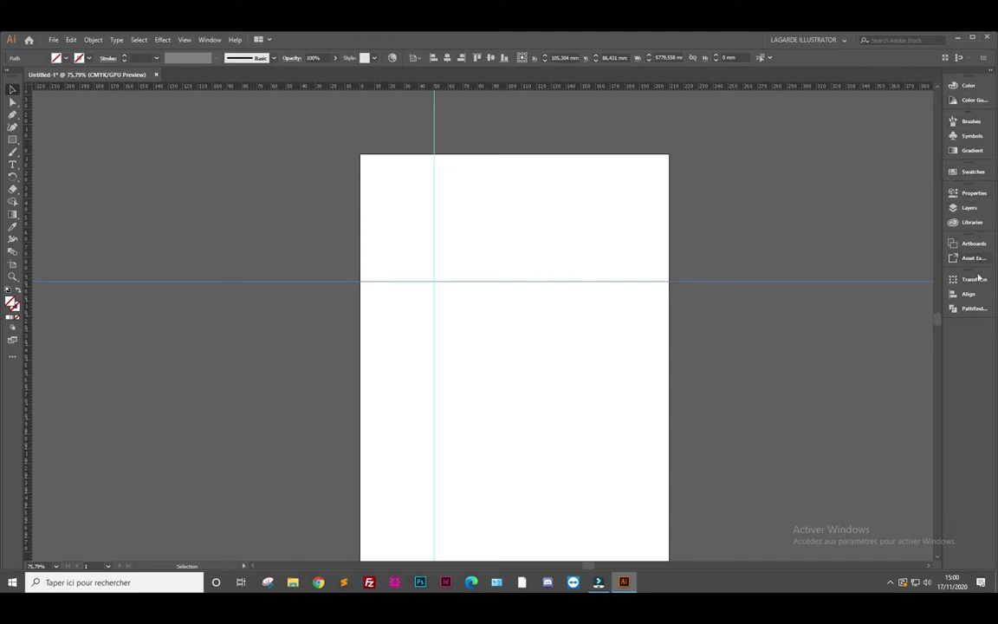
{"action": "left_click", "coordinate": [969, 208]}
{"action": "left_click_drag", "start_coordinate": [864, 187], "coordinate": [747, 184]}
Expand Layer 1 in a taller Layers panel and delete both guides
{"action": "left_click", "coordinate": [770, 198]}
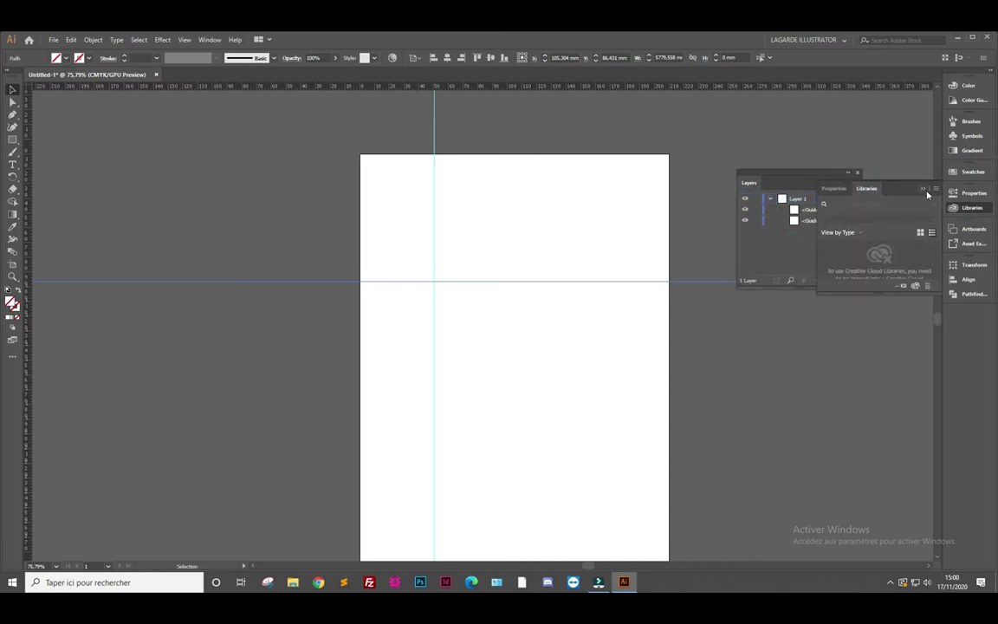
{"action": "left_click", "coordinate": [922, 188]}
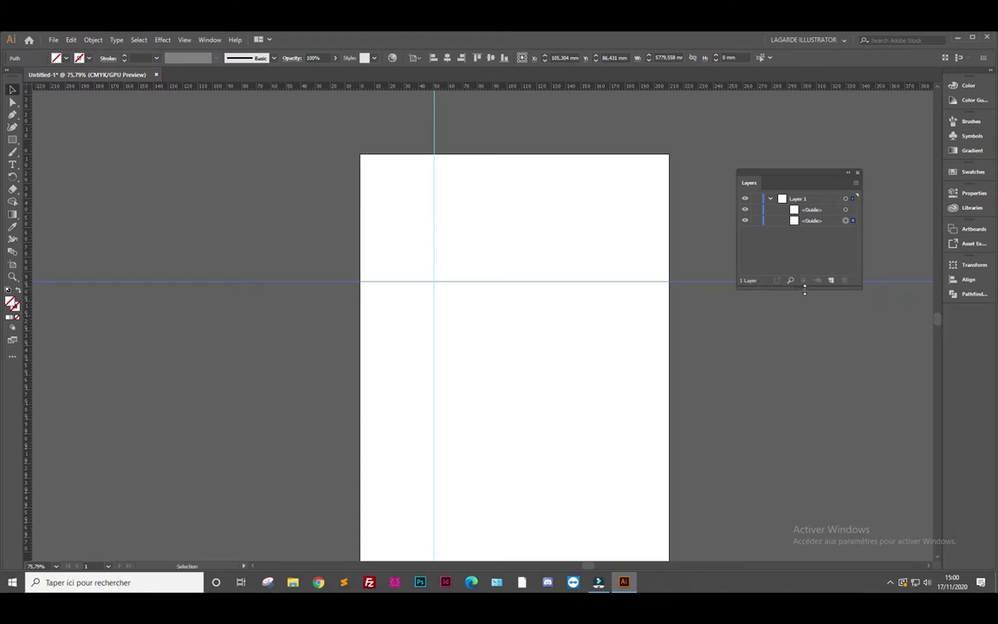
{"action": "left_click_drag", "start_coordinate": [804, 289], "coordinate": [813, 439]}
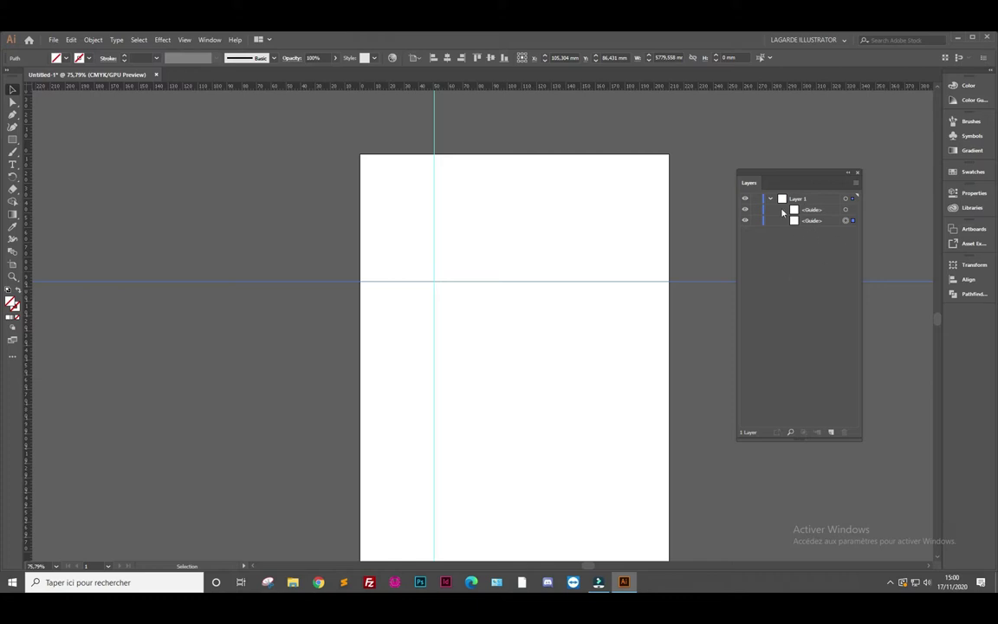
{"action": "left_click_drag", "start_coordinate": [804, 179], "coordinate": [814, 165]}
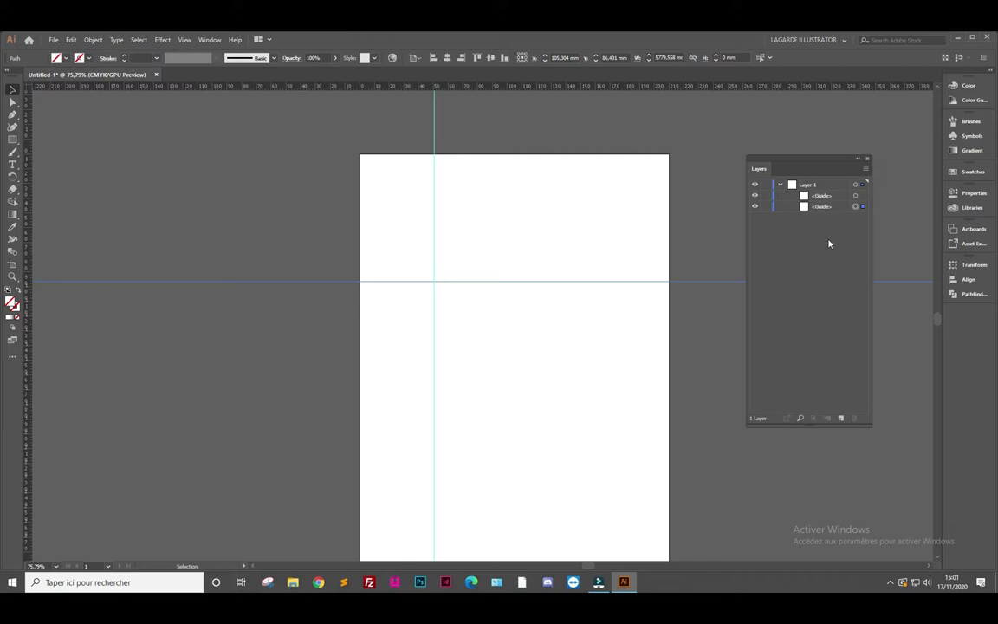
{"action": "left_click", "coordinate": [434, 290], "text": "shift"}
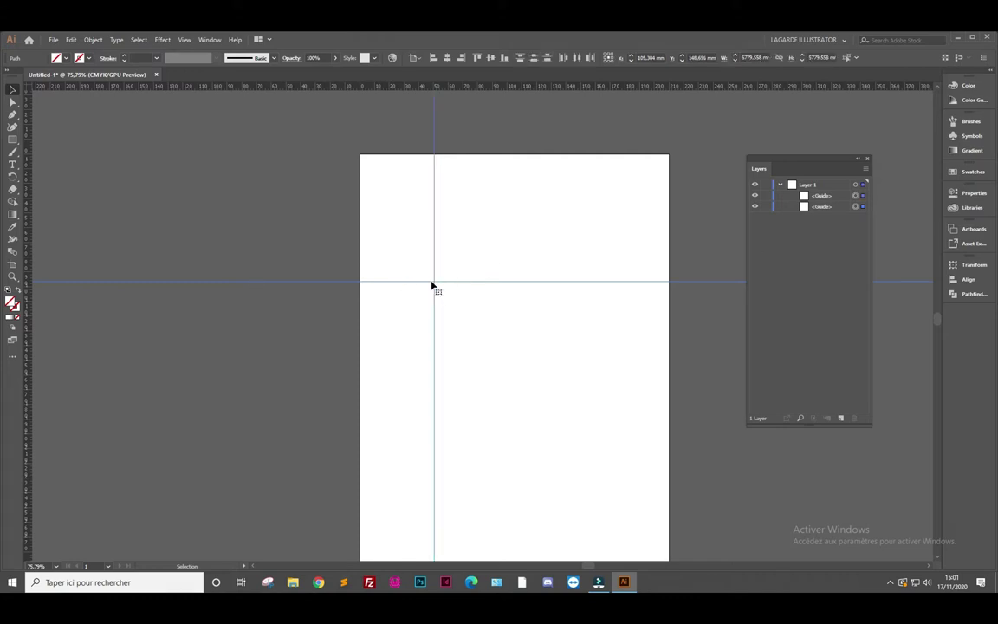
{"action": "key", "text": "Delete"}
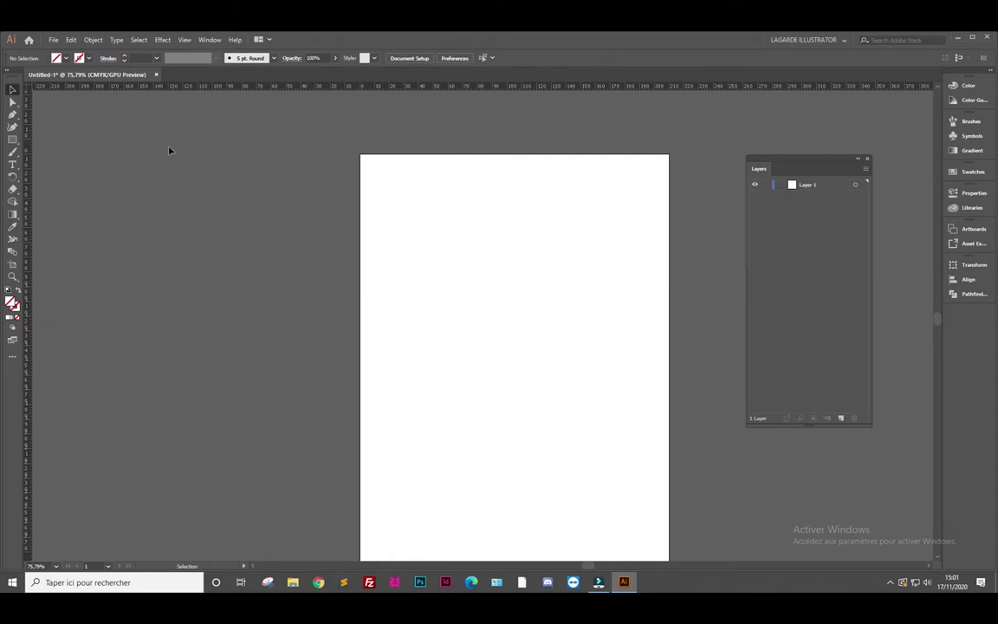
Draw a trial rectangle and fill it black by resetting then swapping the default colours
{"action": "left_click", "coordinate": [54, 39]}
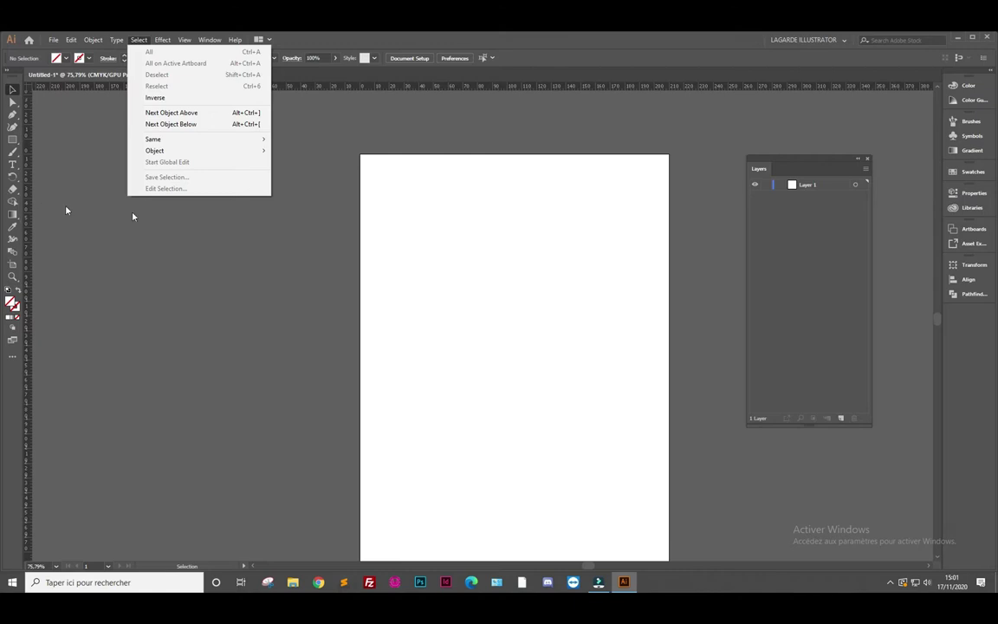
{"action": "left_click", "coordinate": [12, 138]}
{"action": "left_click_drag", "start_coordinate": [403, 261], "coordinate": [548, 375]}
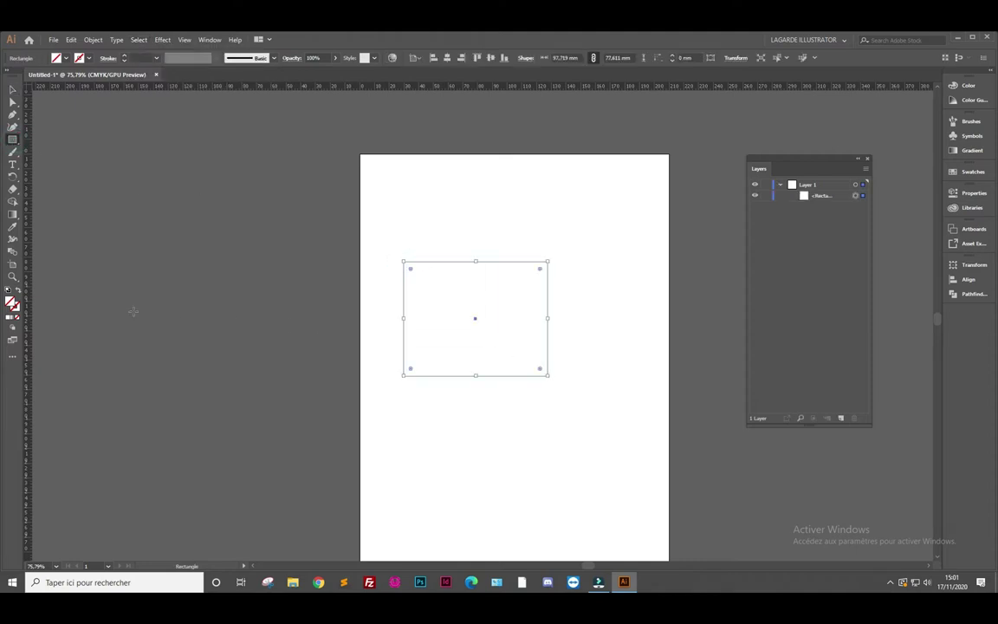
{"action": "left_click", "coordinate": [8, 289]}
{"action": "left_click", "coordinate": [18, 290]}
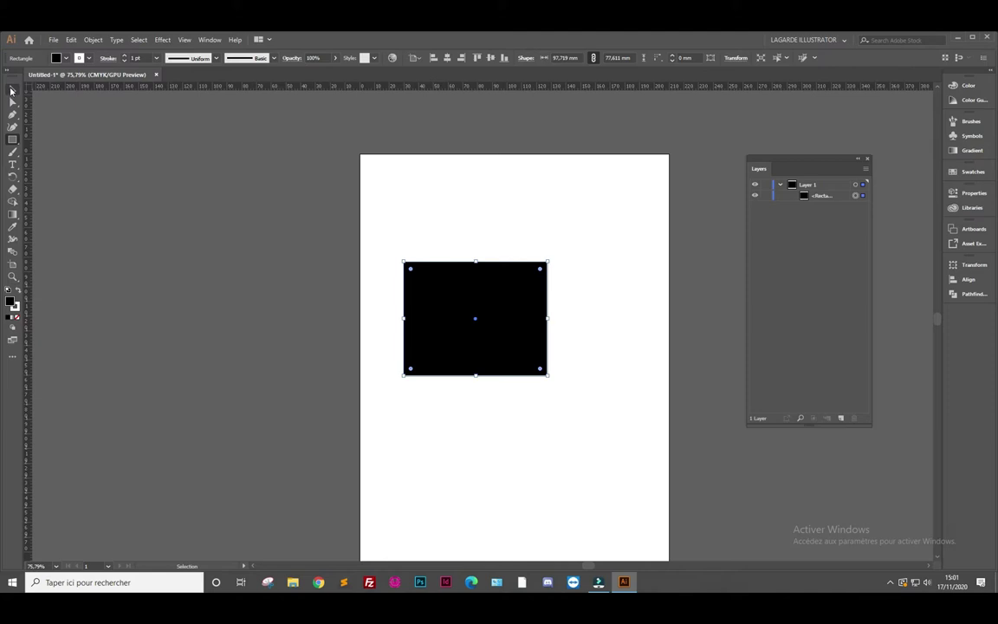
{"action": "left_click", "coordinate": [11, 90]}
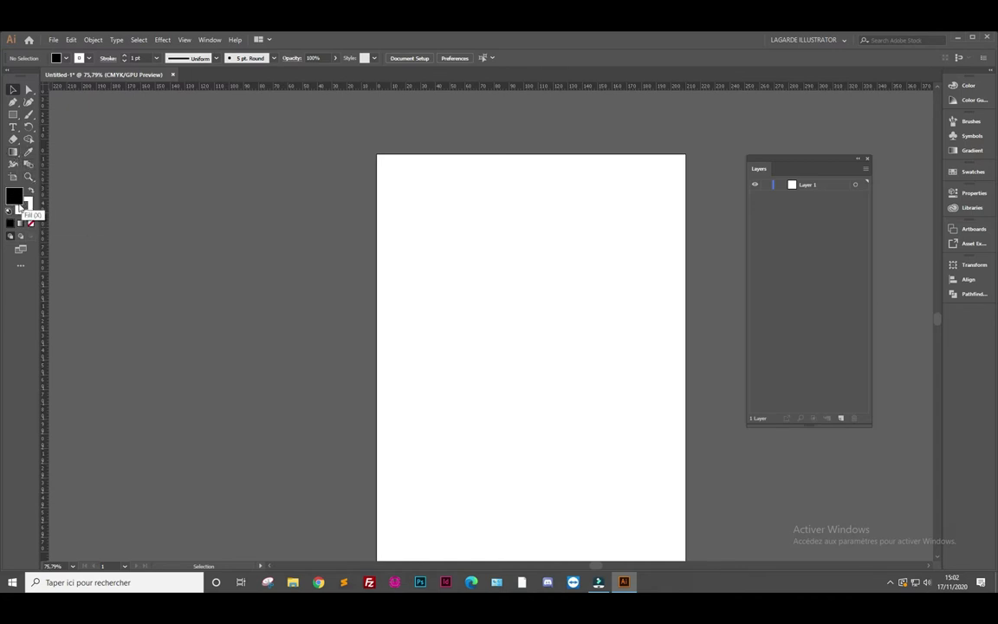
Draw a rectangle, float the Swatches panel, and fill the rectangle cyan
{"action": "left_click", "coordinate": [13, 115]}
{"action": "left_click_drag", "start_coordinate": [429, 257], "coordinate": [552, 373]}
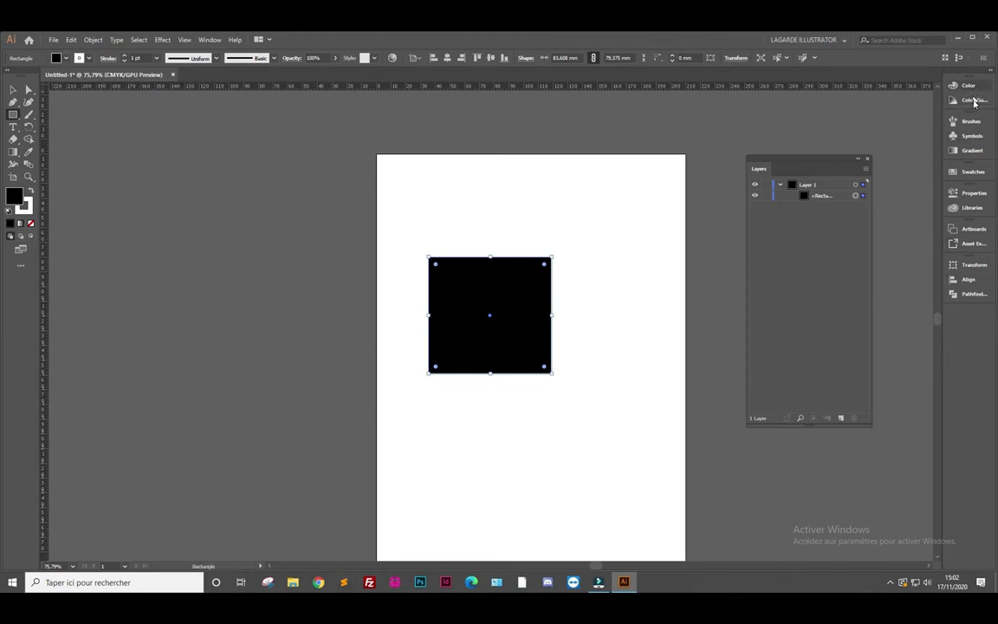
{"action": "left_click", "coordinate": [970, 171]}
{"action": "left_click_drag", "start_coordinate": [875, 156], "coordinate": [281, 180]}
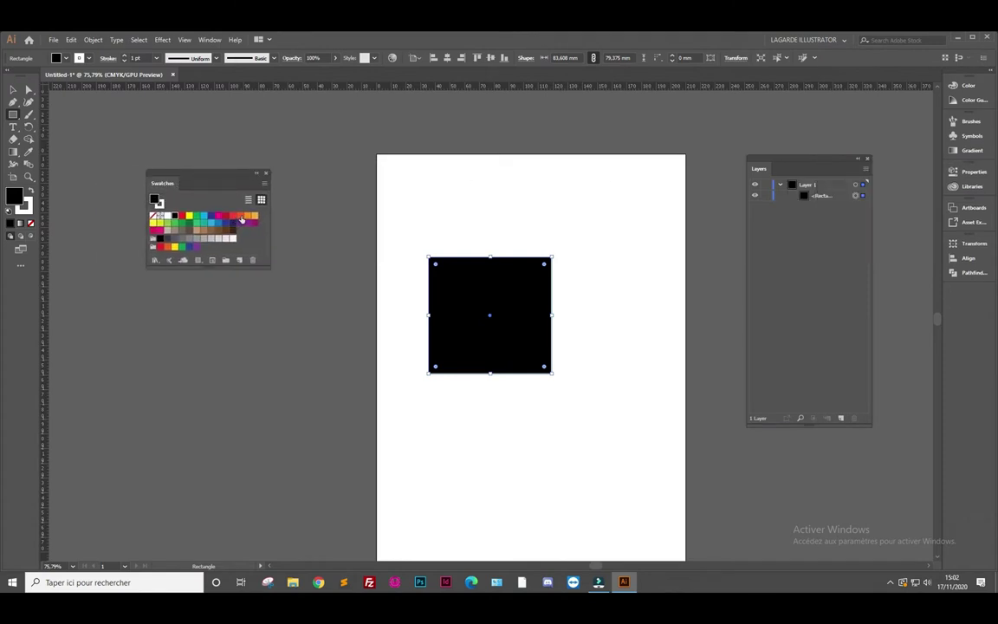
{"action": "left_click", "coordinate": [240, 216]}
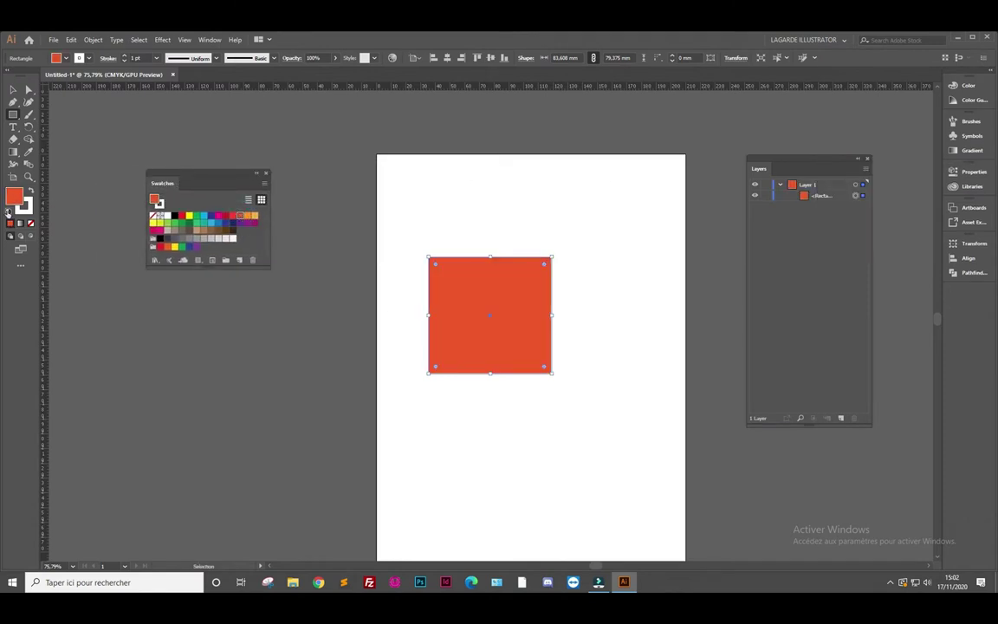
{"action": "left_click", "coordinate": [197, 214]}
{"action": "left_click", "coordinate": [202, 216]}
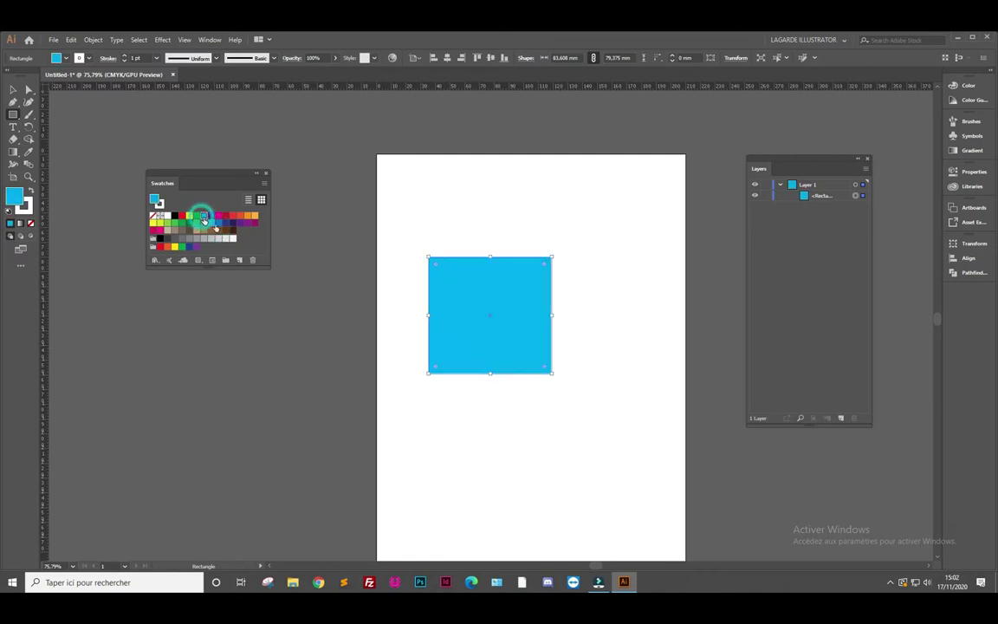
Give the rectangle a green 8 pt stroke, dock Swatches beside Layers, then delete the rectangle
{"action": "left_click", "coordinate": [24, 207]}
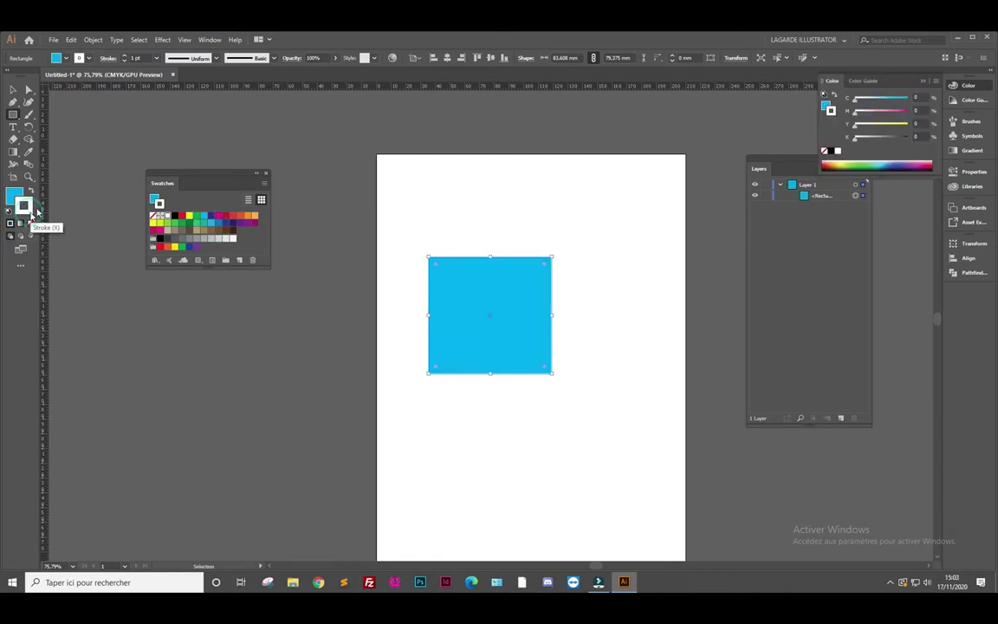
{"action": "left_click", "coordinate": [159, 229]}
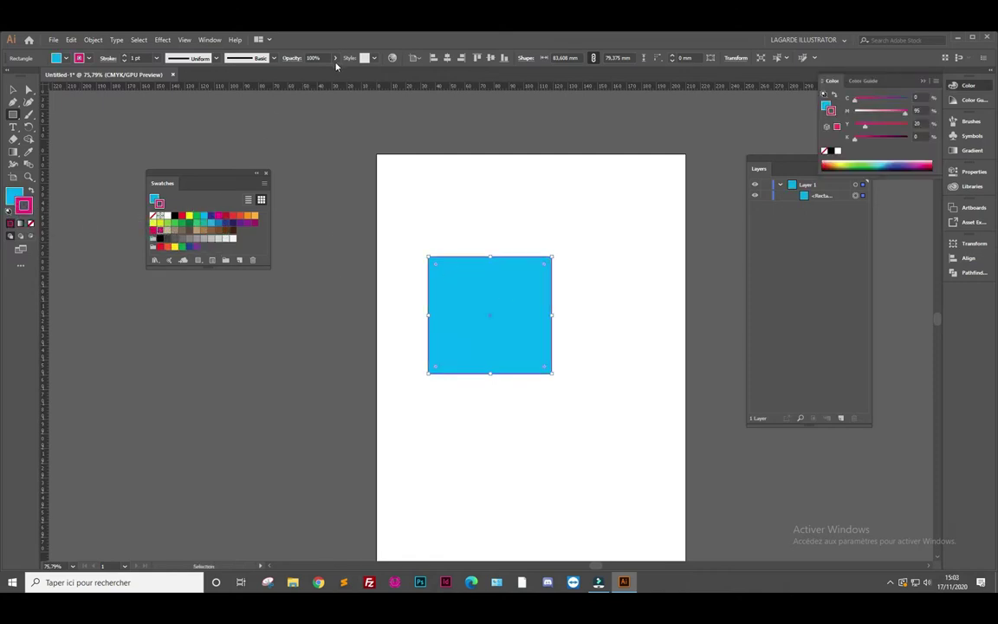
{"action": "left_click", "coordinate": [124, 55]}
{"action": "left_click", "coordinate": [123, 55]}
{"action": "left_click", "coordinate": [204, 222]}
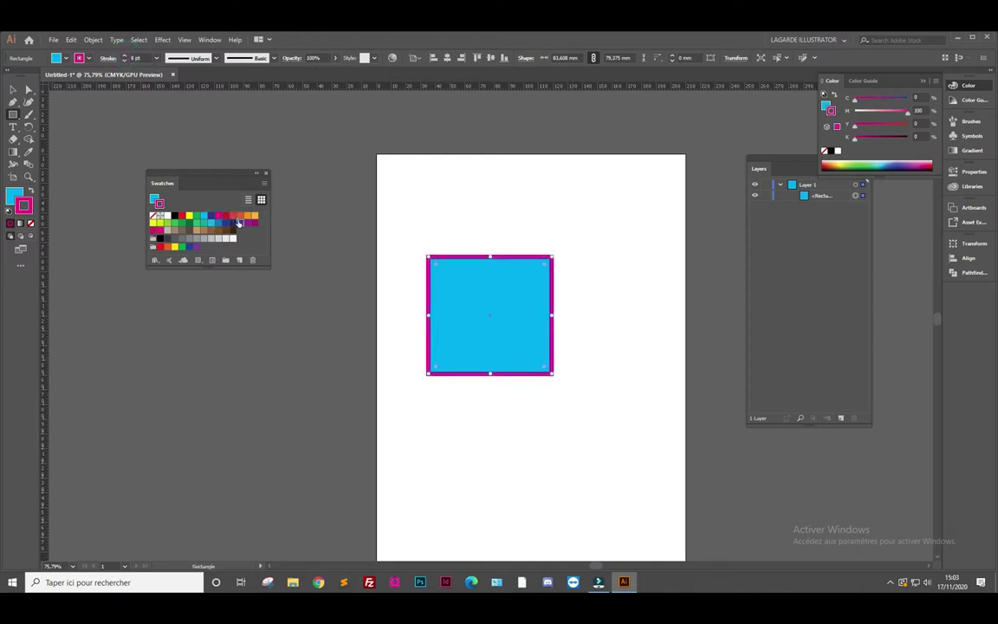
{"action": "left_click", "coordinate": [211, 230]}
{"action": "left_click", "coordinate": [198, 224]}
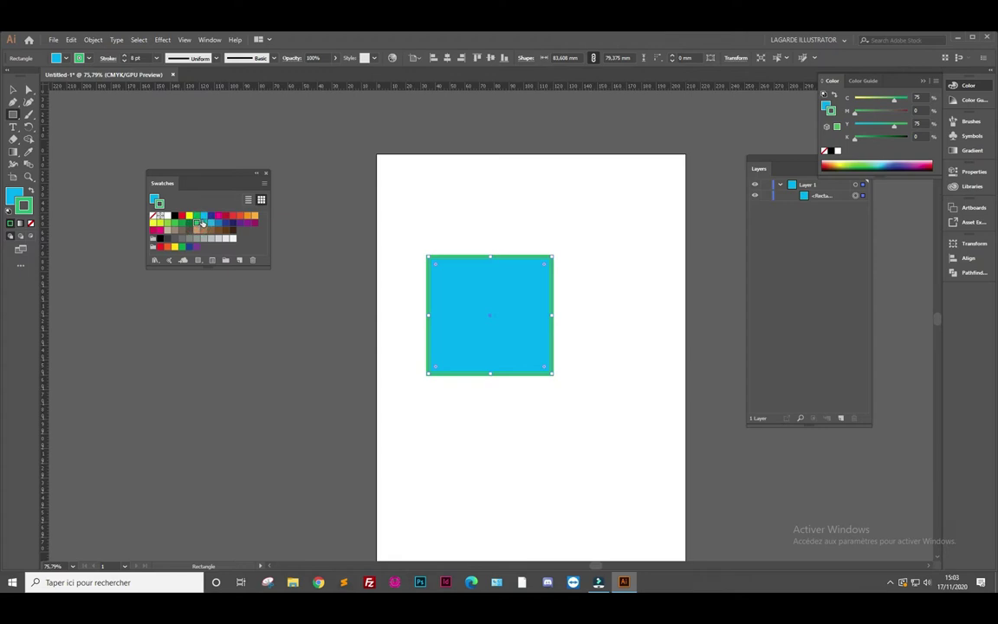
{"action": "left_click_drag", "start_coordinate": [227, 175], "coordinate": [801, 273]}
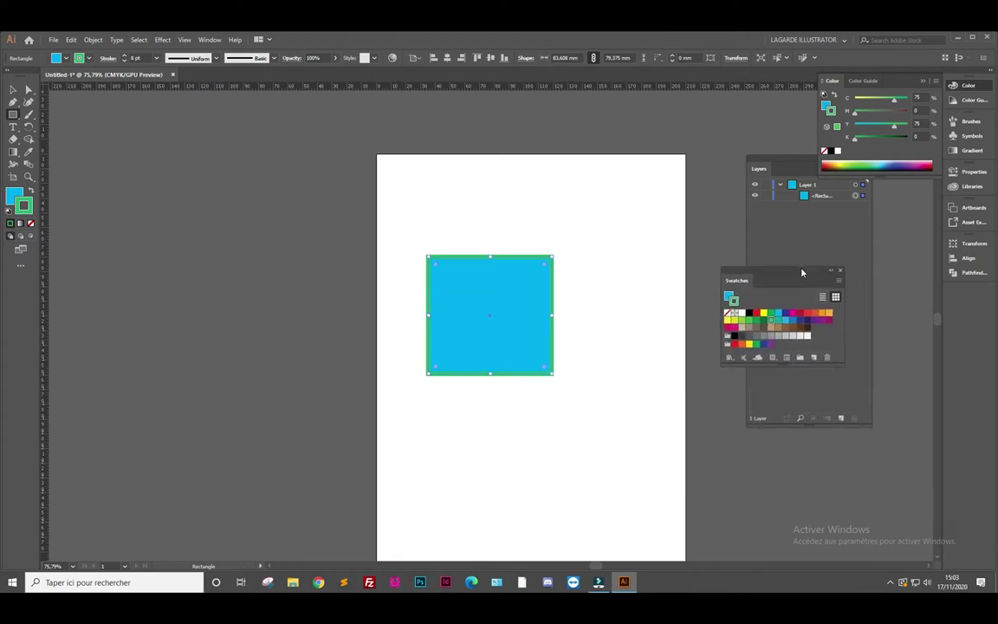
{"action": "left_click", "coordinate": [13, 89]}
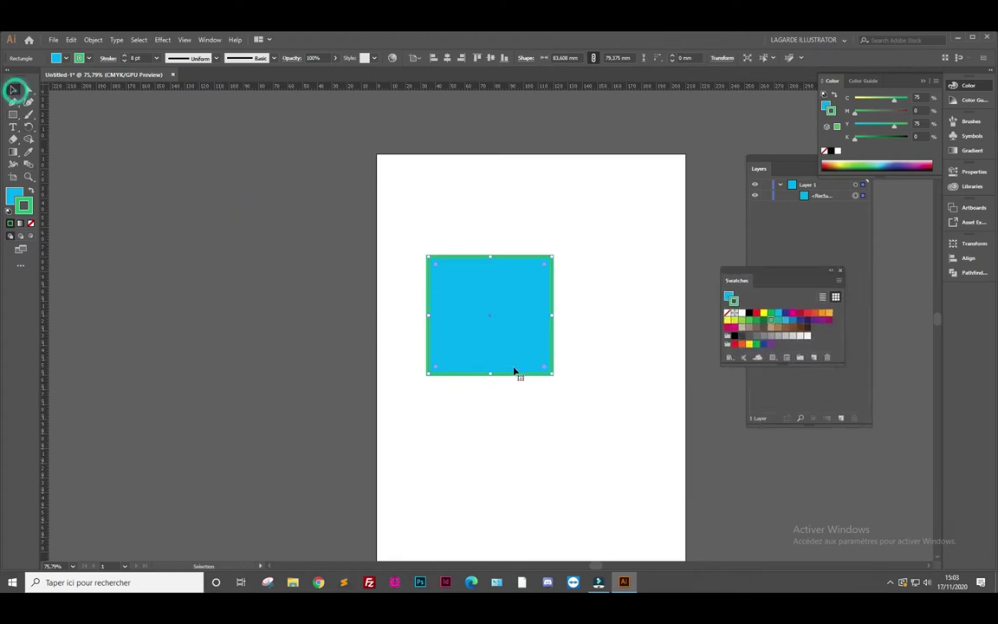
{"action": "key", "text": "Delete"}
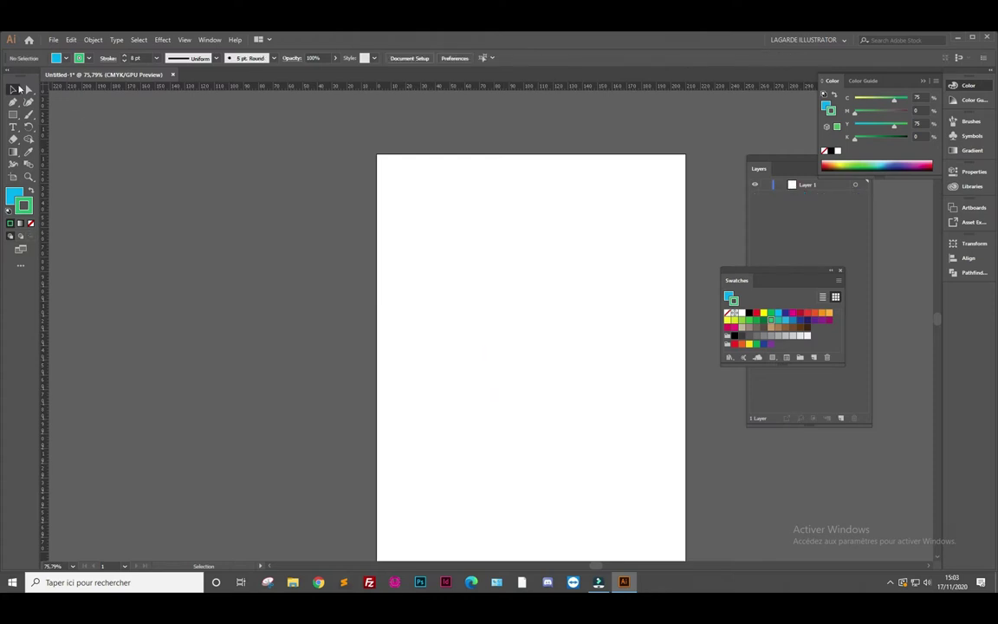
Draw a closed three-corner triangle with the Pen tool near the page's top-left
{"action": "left_click", "coordinate": [13, 102]}
{"action": "left_click", "coordinate": [400, 212]}
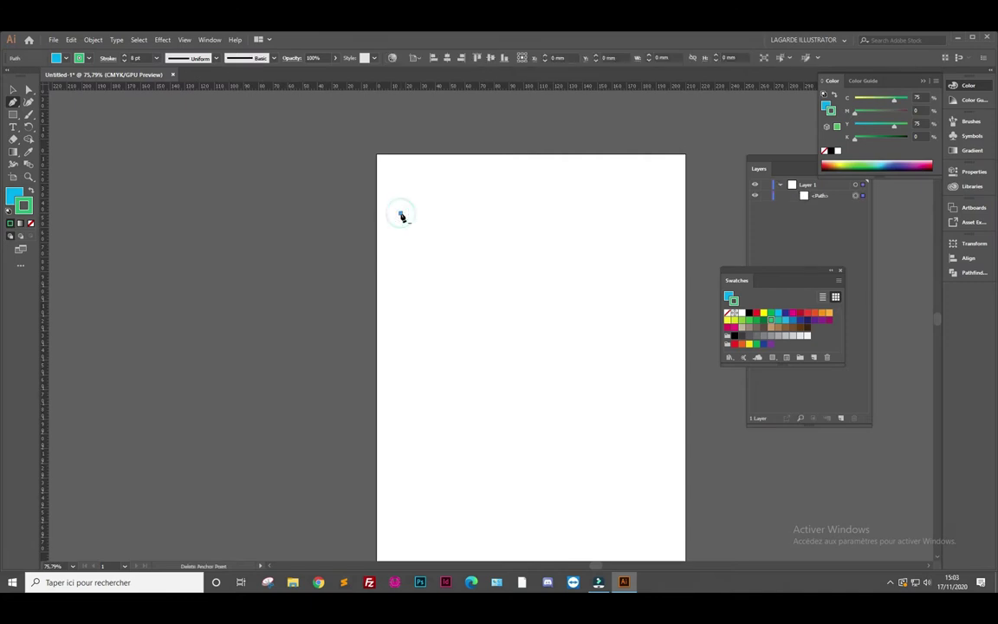
{"action": "left_click", "coordinate": [431, 182]}
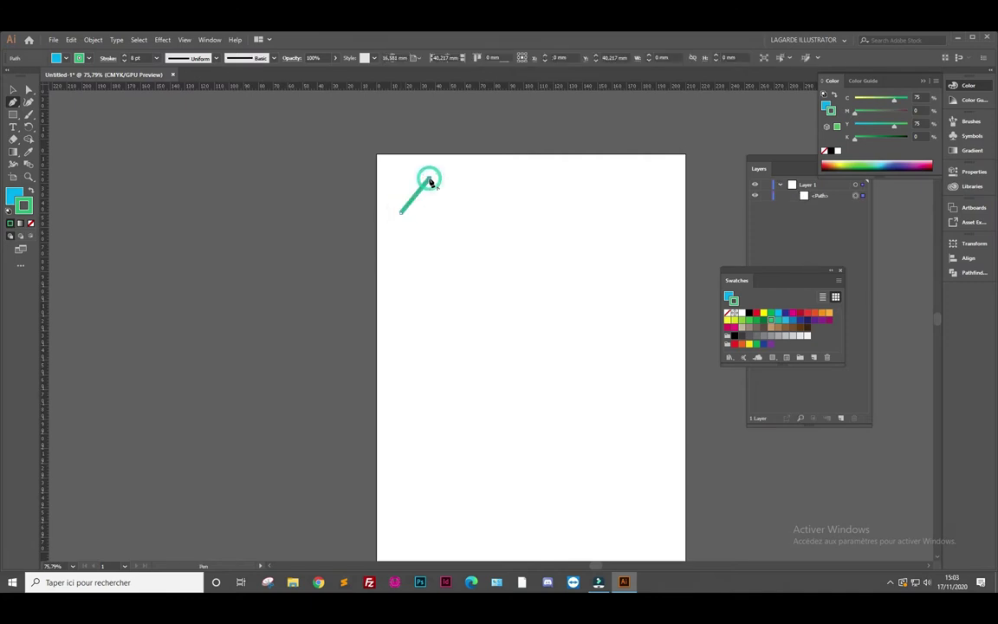
{"action": "left_click", "coordinate": [446, 224]}
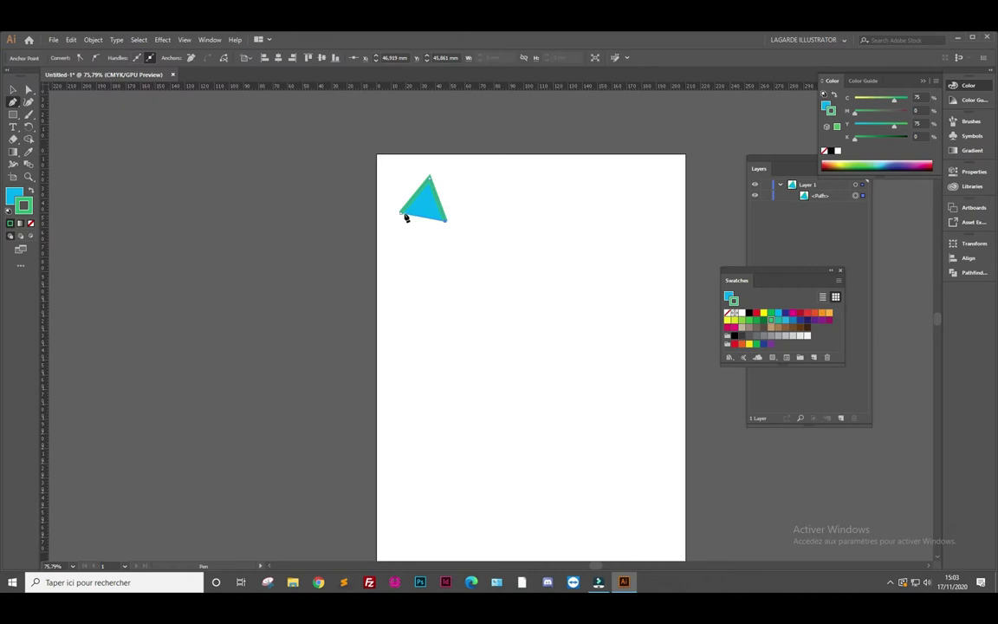
{"action": "left_click", "coordinate": [400, 212]}
{"action": "key", "text": "a"}
{"action": "left_click", "coordinate": [13, 89]}
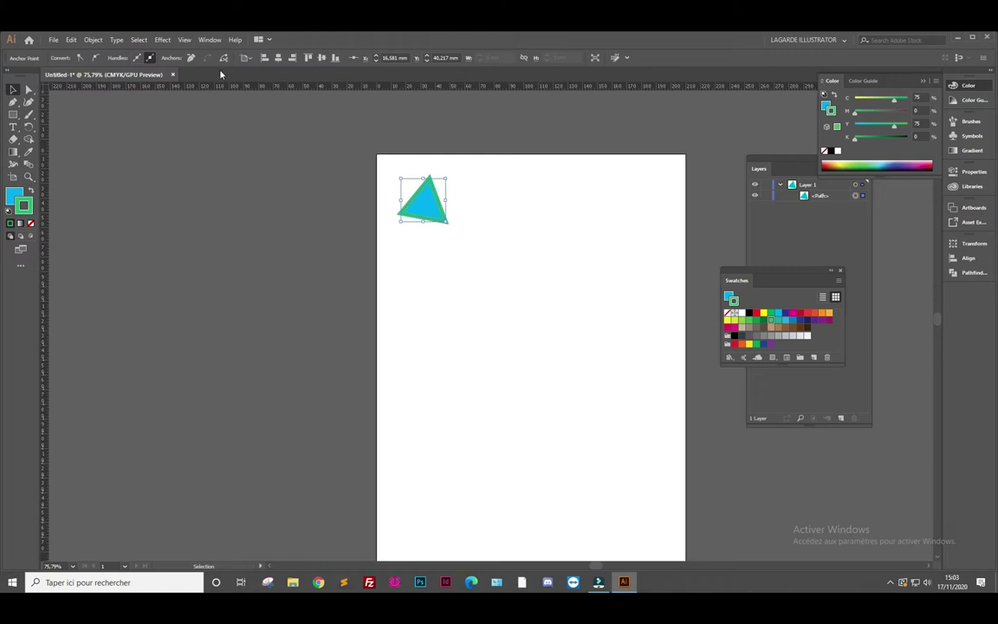
Thin the triangle's stroke to 3 pt, then set its stroke to None
{"action": "left_click", "coordinate": [319, 199]}
{"action": "left_click", "coordinate": [424, 215]}
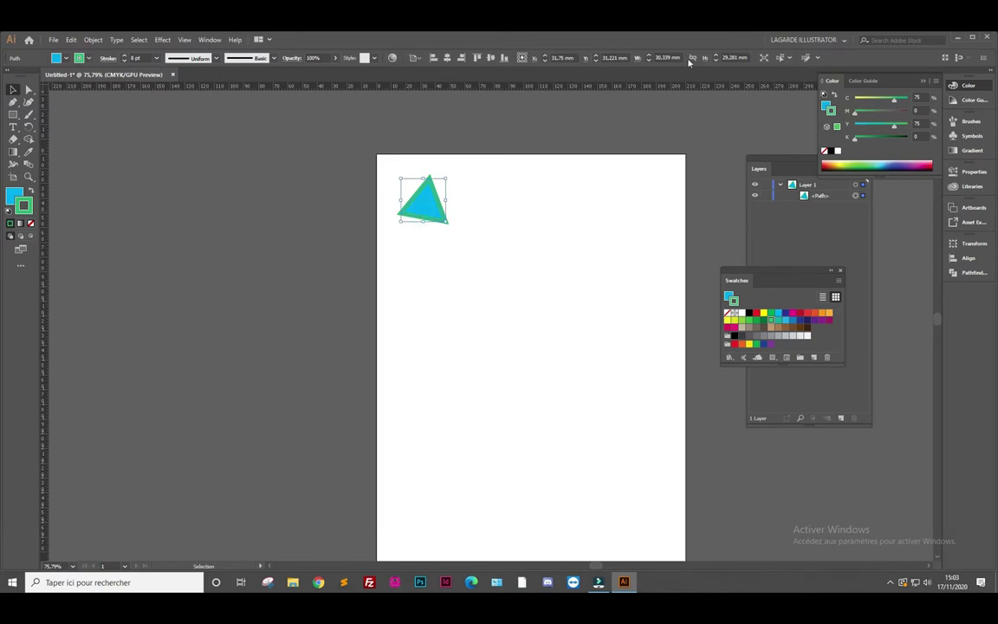
{"action": "left_click", "coordinate": [124, 61]}
{"action": "left_click", "coordinate": [124, 60]}
{"action": "left_click", "coordinate": [124, 60]}
{"action": "left_click", "coordinate": [123, 61]}
{"action": "left_click", "coordinate": [156, 59]}
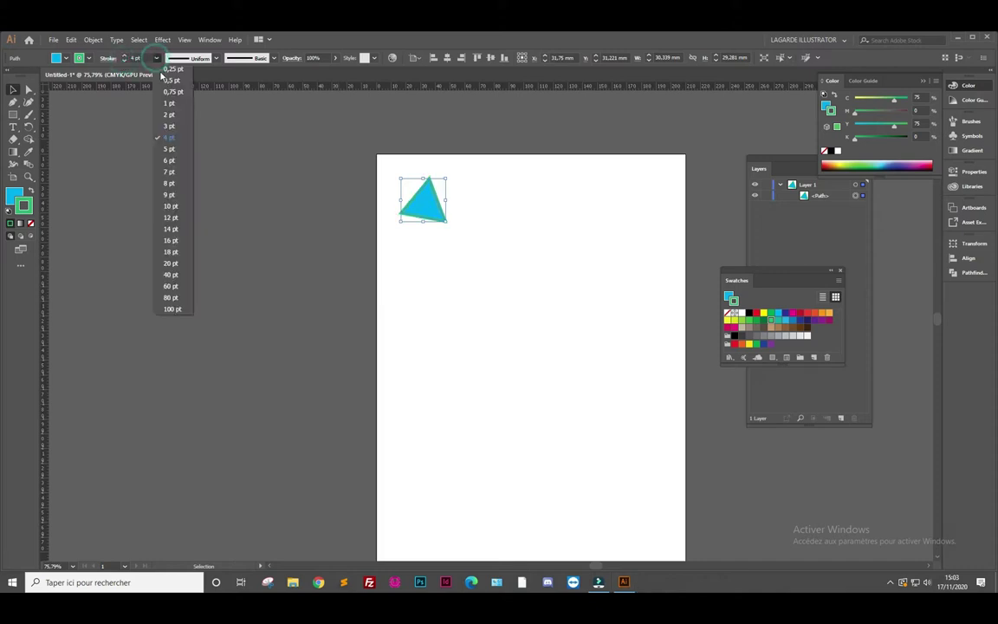
{"action": "left_click", "coordinate": [143, 58]}
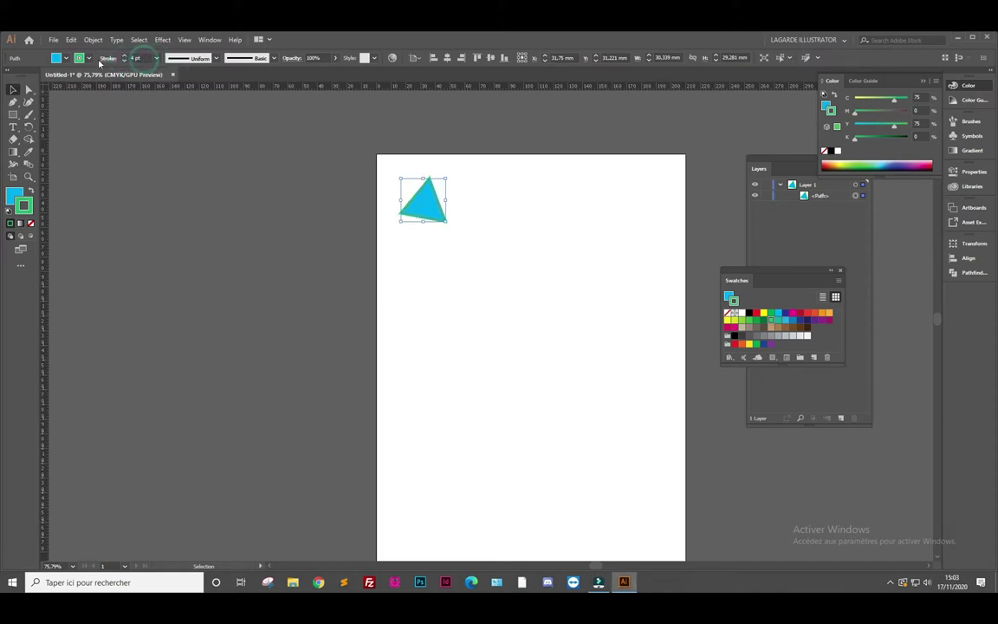
{"action": "left_click", "coordinate": [124, 61]}
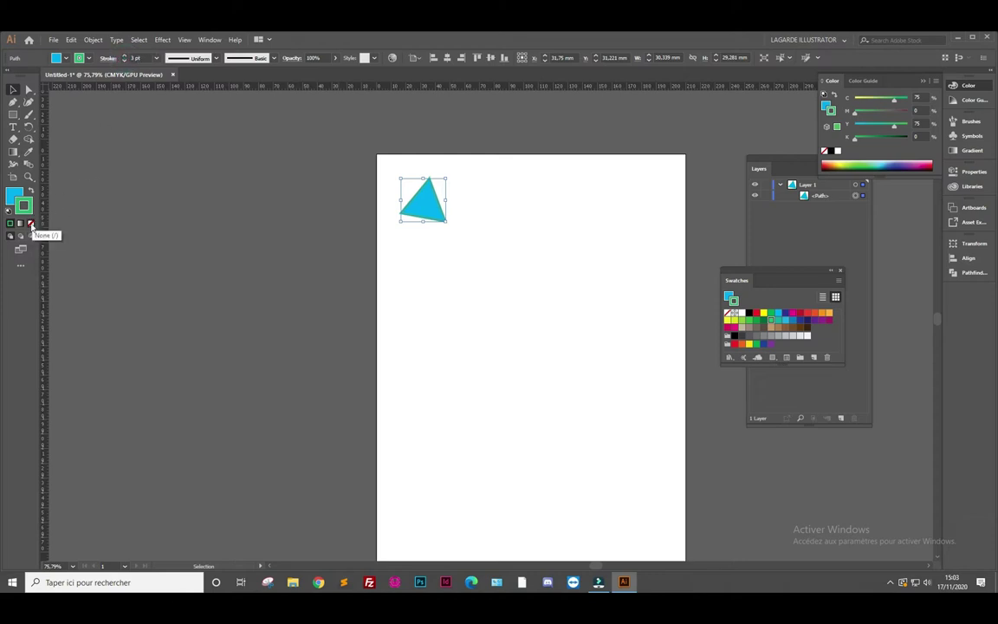
{"action": "left_click", "coordinate": [32, 224]}
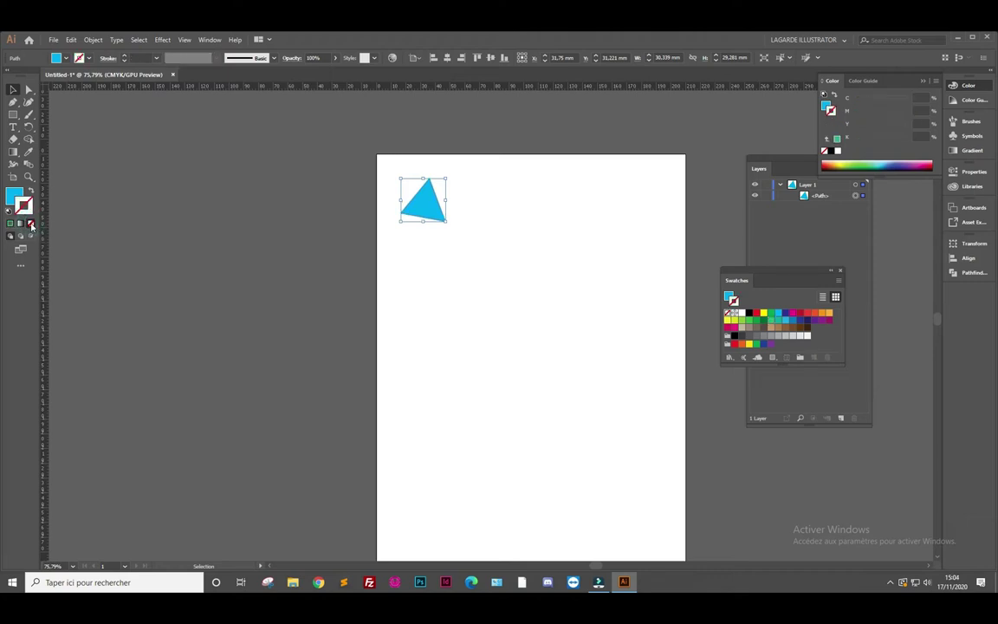
{"action": "left_click", "coordinate": [14, 197]}
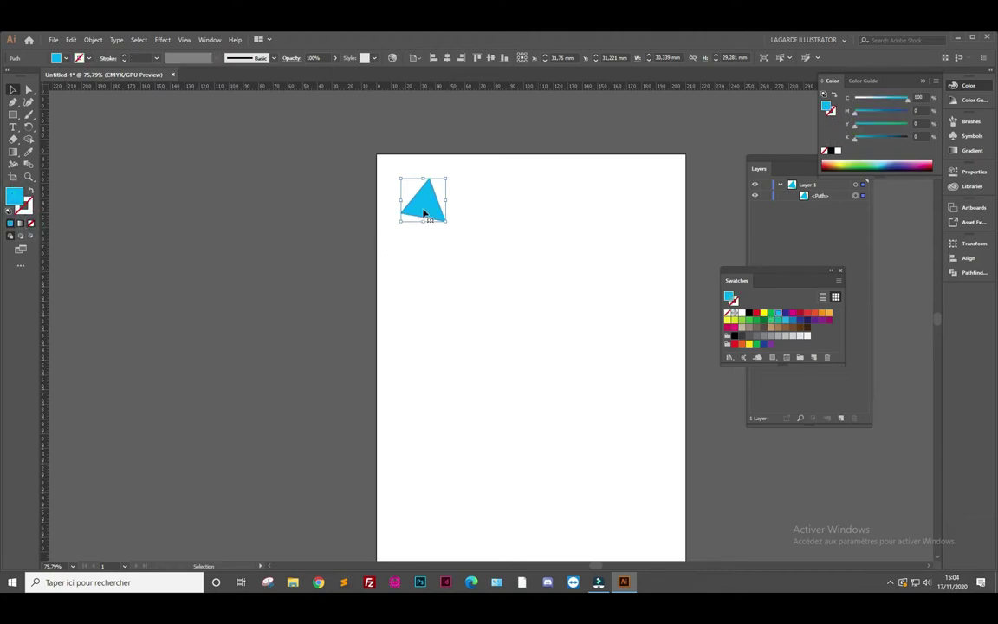
{"action": "left_click", "coordinate": [13, 102]}
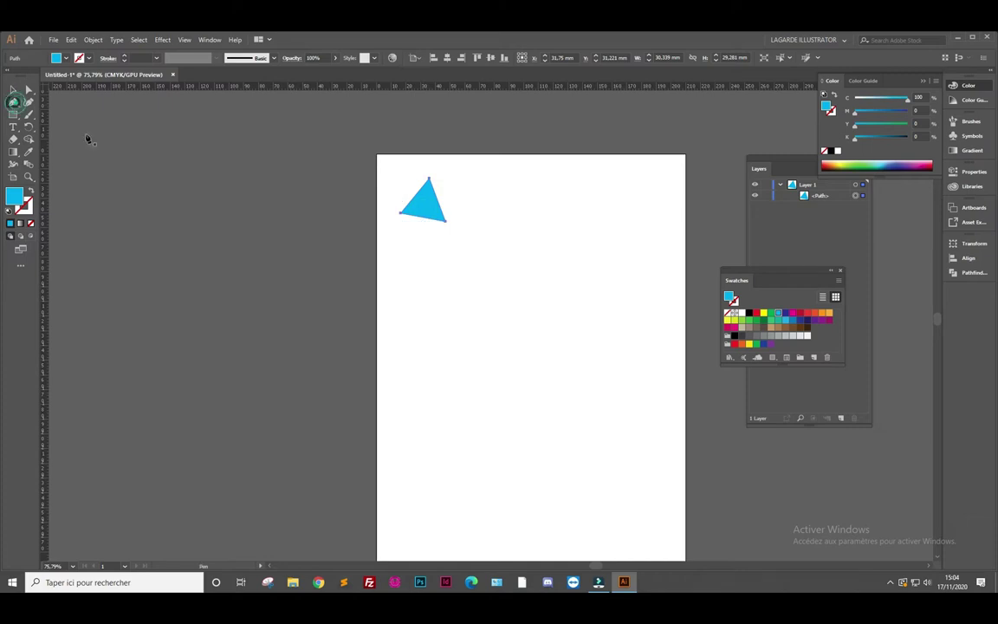
Draw a closed dome shape with a curved top below the triangle
{"action": "left_click", "coordinate": [405, 283]}
{"action": "left_click", "coordinate": [428, 260]}
{"action": "mouse_move", "coordinate": [433, 261]}
{"action": "left_mouse_down"}
{"action": "mouse_move", "coordinate": [457, 270]}
{"action": "mouse_move", "coordinate": [452, 251]}
{"action": "mouse_move", "coordinate": [454, 281]}
{"action": "mouse_move", "coordinate": [488, 274]}
{"action": "mouse_move", "coordinate": [452, 261]}
{"action": "mouse_move", "coordinate": [480, 262]}
{"action": "mouse_move", "coordinate": [444, 261]}
{"action": "mouse_move", "coordinate": [461, 263]}
{"action": "mouse_move", "coordinate": [435, 237]}
{"action": "mouse_move", "coordinate": [465, 260]}
{"action": "mouse_move", "coordinate": [460, 284]}
{"action": "mouse_move", "coordinate": [479, 296]}
{"action": "mouse_move", "coordinate": [459, 266]}
{"action": "mouse_move", "coordinate": [501, 272]}
{"action": "mouse_move", "coordinate": [459, 268]}
{"action": "mouse_move", "coordinate": [495, 269]}
{"action": "mouse_move", "coordinate": [464, 268]}
{"action": "mouse_move", "coordinate": [481, 263]}
{"action": "mouse_move", "coordinate": [471, 262]}
{"action": "left_mouse_up"}
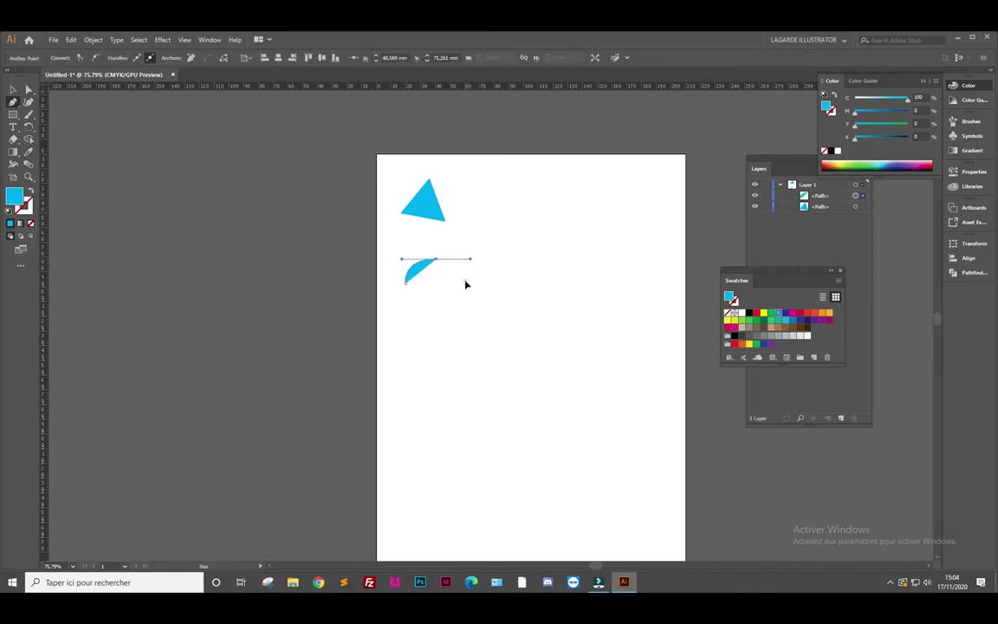
{"action": "left_click", "coordinate": [406, 286]}
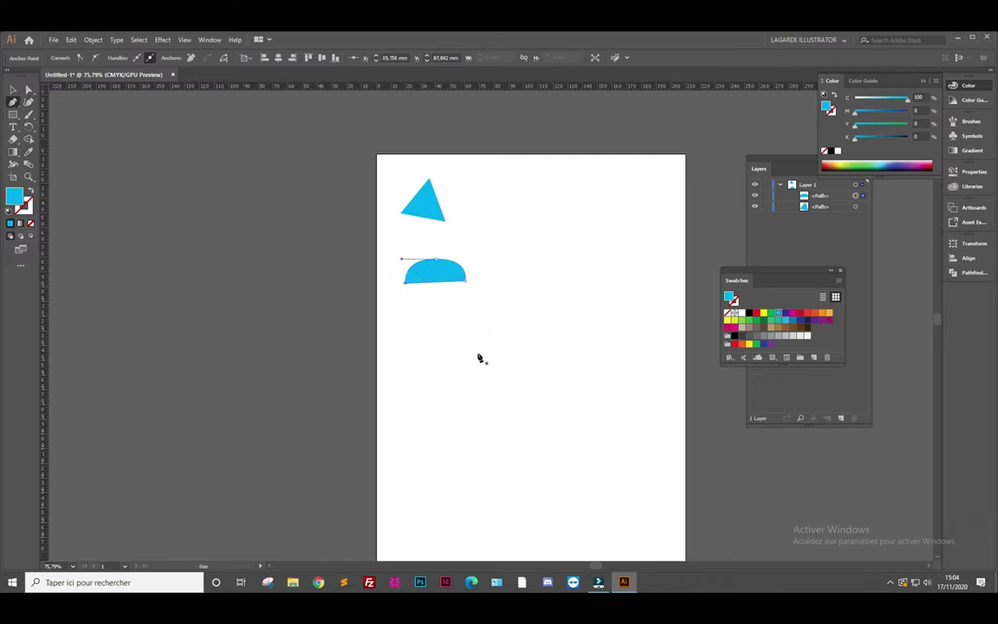
Draw a quarter-circle wedge with an arced edge below the dome
{"action": "left_click", "coordinate": [416, 358]}
{"action": "left_click_drag", "start_coordinate": [454, 333], "coordinate": [497, 336]}
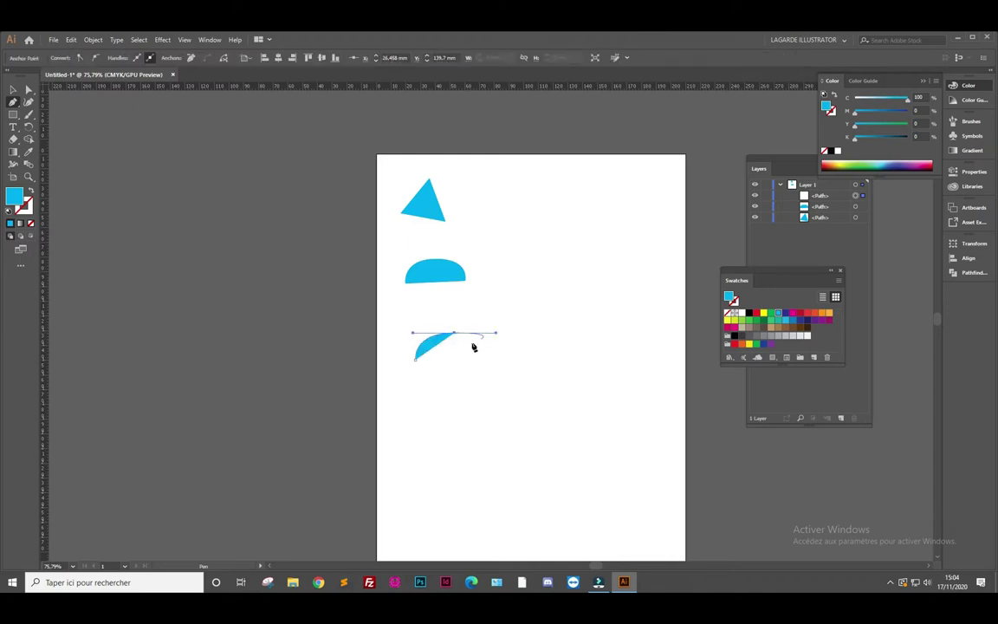
{"action": "left_click", "coordinate": [455, 335]}
{"action": "left_click", "coordinate": [454, 359]}
{"action": "left_click", "coordinate": [416, 360]}
{"action": "left_click", "coordinate": [417, 360]}
Draw a curved L-shaped form with an upright stem on a base, lower on the page
{"action": "left_click", "coordinate": [472, 403]}
{"action": "mouse_move", "coordinate": [499, 375]}
{"action": "left_mouse_down"}
{"action": "mouse_move", "coordinate": [524, 378]}
{"action": "mouse_move", "coordinate": [523, 350]}
{"action": "left_mouse_up"}
{"action": "left_click", "coordinate": [499, 375]}
{"action": "left_click", "coordinate": [523, 347]}
{"action": "left_click_drag", "start_coordinate": [546, 313], "coordinate": [575, 318]}
{"action": "left_click", "coordinate": [545, 315]}
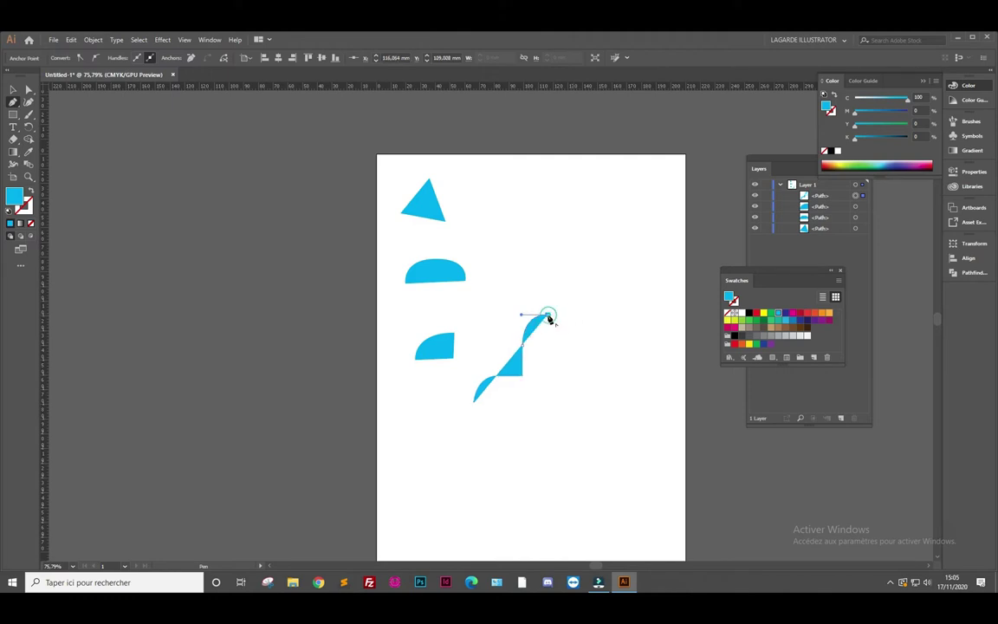
{"action": "left_click", "coordinate": [549, 386]}
{"action": "left_click_drag", "start_coordinate": [587, 396], "coordinate": [586, 413]}
{"action": "left_click", "coordinate": [587, 397]}
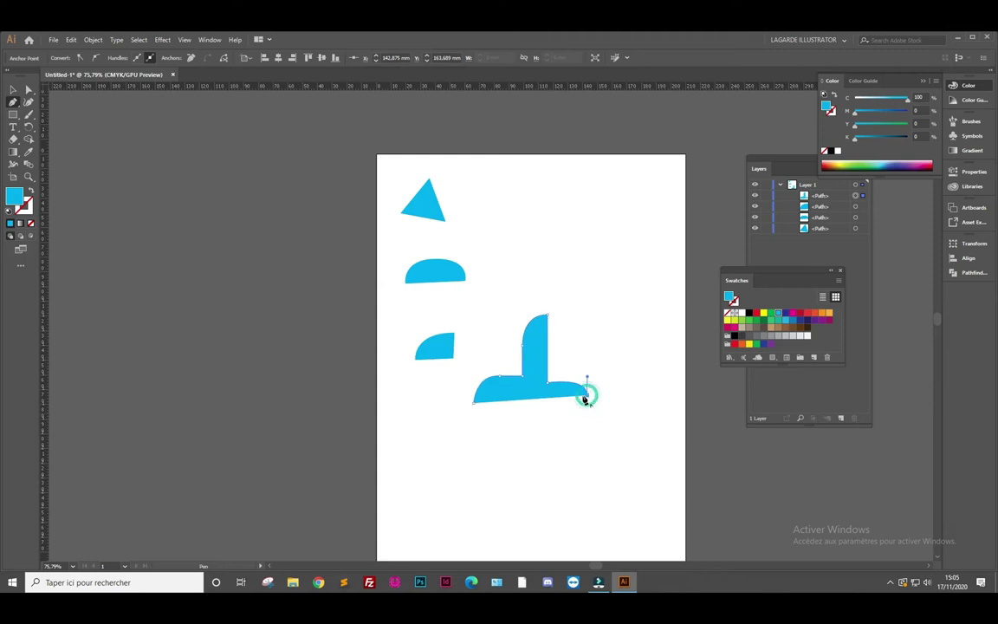
{"action": "left_click_drag", "start_coordinate": [474, 405], "coordinate": [440, 427]}
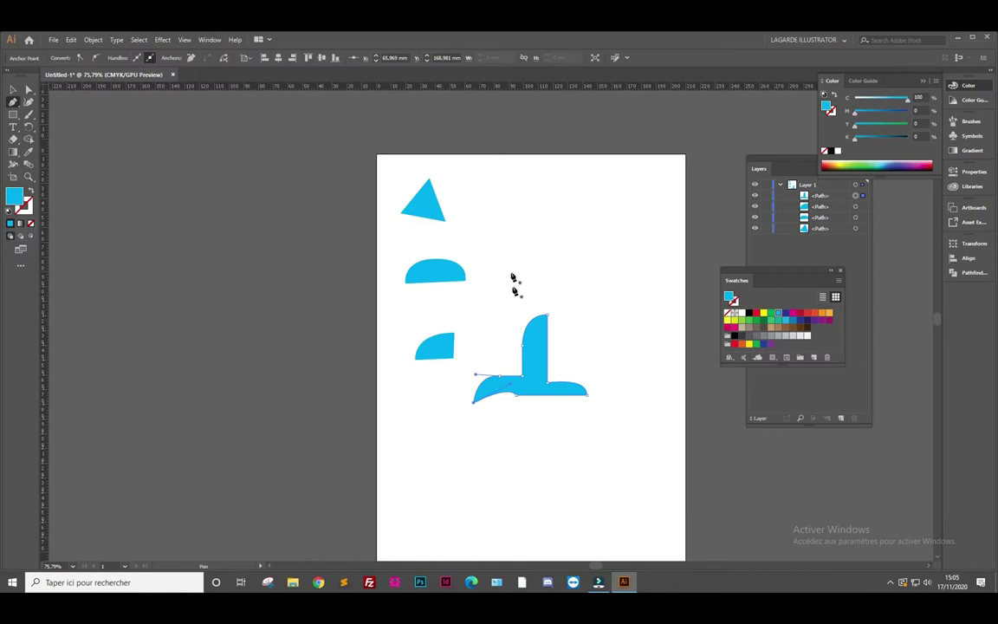
Draw a closed teardrop shape with the Pen tool near the top right
{"action": "left_click", "coordinate": [557, 196]}
{"action": "left_click", "coordinate": [572, 228]}
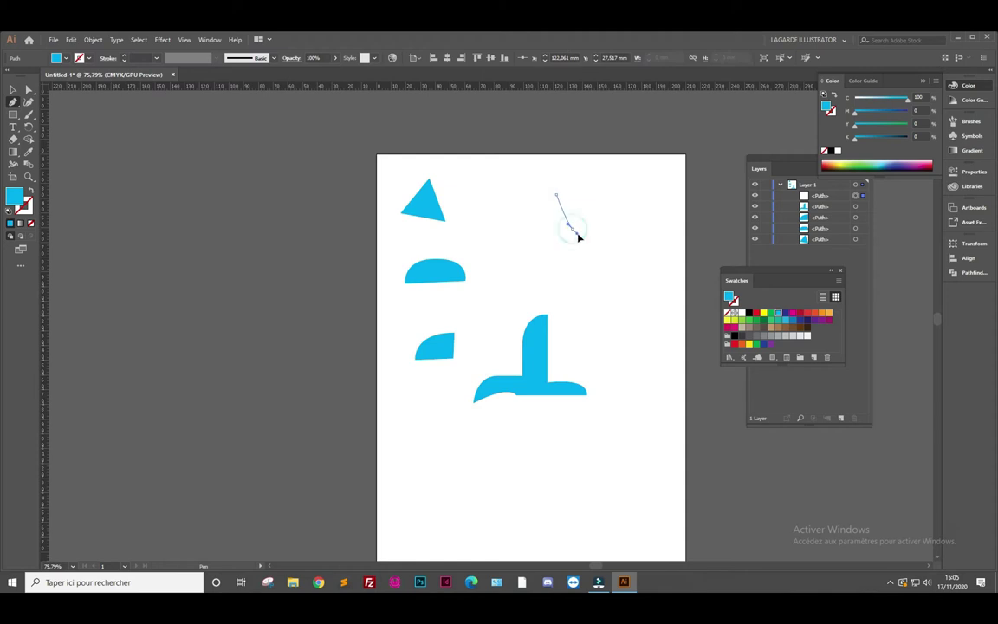
{"action": "mouse_move", "coordinate": [579, 236]}
{"action": "left_mouse_down"}
{"action": "mouse_move", "coordinate": [585, 256]}
{"action": "mouse_move", "coordinate": [560, 208]}
{"action": "left_mouse_up"}
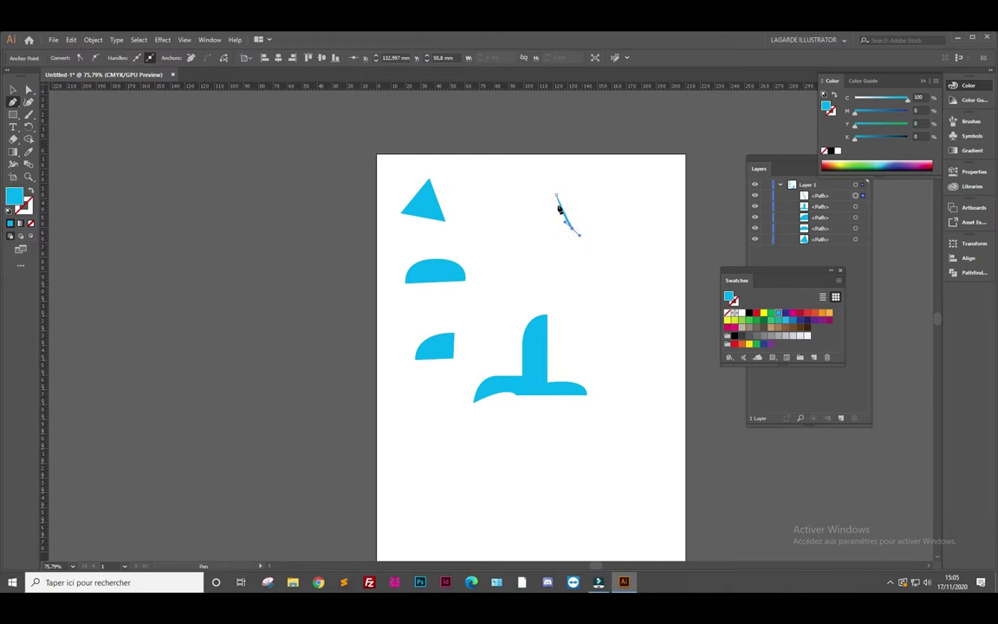
{"action": "left_click_drag", "start_coordinate": [560, 207], "coordinate": [563, 223]}
{"action": "left_click_drag", "start_coordinate": [561, 270], "coordinate": [537, 272]}
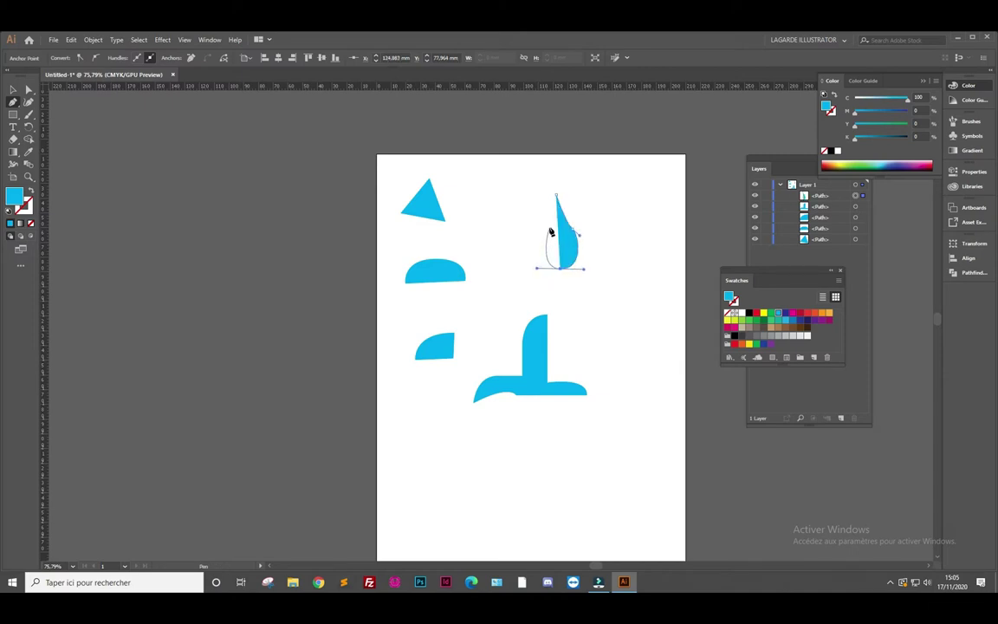
{"action": "left_click_drag", "start_coordinate": [546, 228], "coordinate": [553, 216]}
{"action": "left_click", "coordinate": [557, 196]}
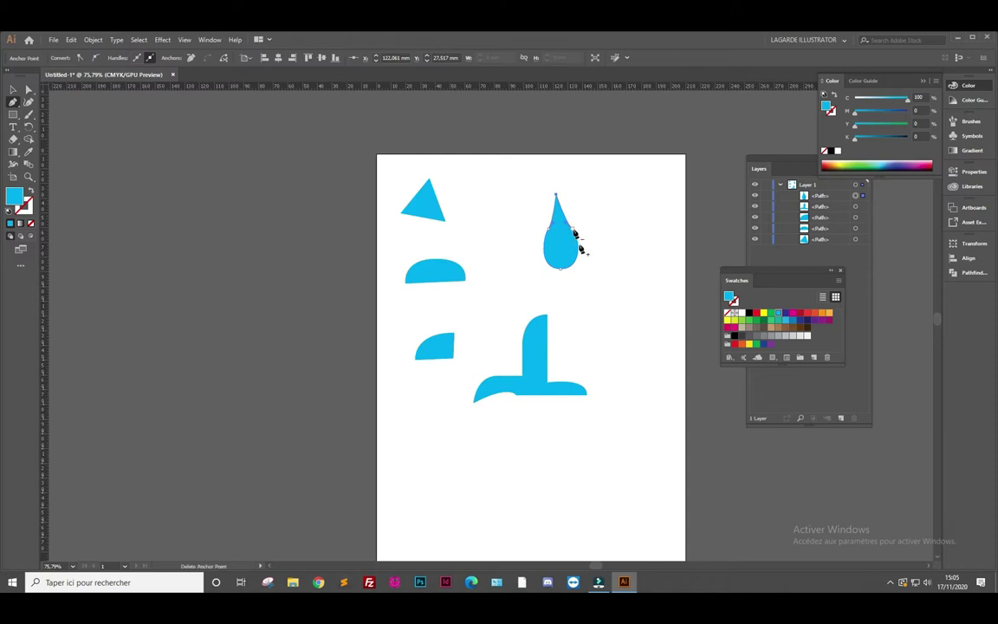
Draw a closed rounded blob near the bottom of the page
{"action": "left_click", "coordinate": [490, 498]}
{"action": "mouse_move", "coordinate": [529, 466]}
{"action": "left_mouse_down"}
{"action": "mouse_move", "coordinate": [558, 462]}
{"action": "mouse_move", "coordinate": [586, 510]}
{"action": "left_mouse_up"}
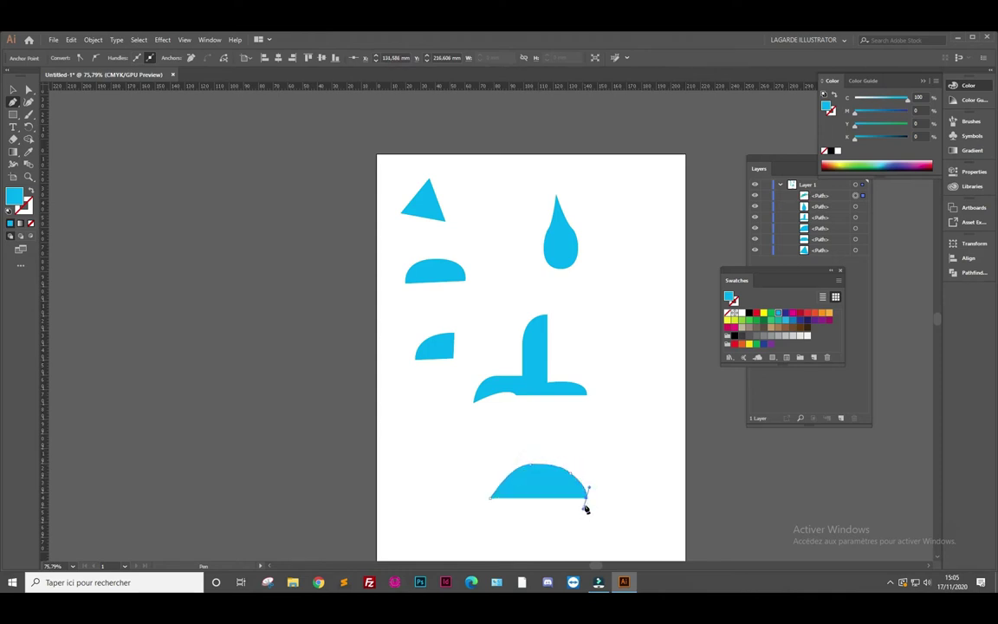
{"action": "left_click_drag", "start_coordinate": [529, 525], "coordinate": [481, 521]}
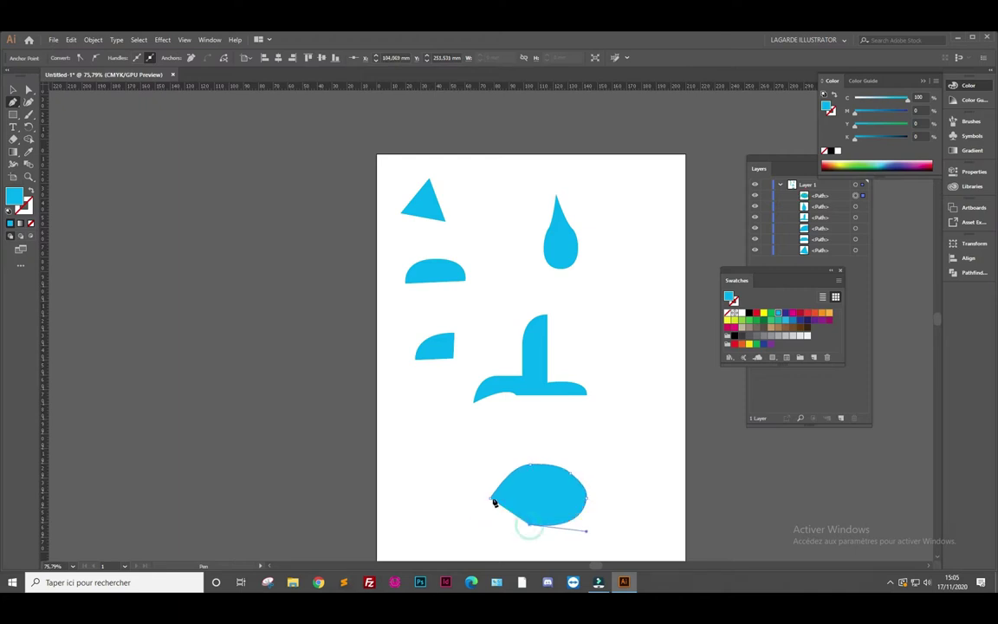
{"action": "left_click_drag", "start_coordinate": [492, 499], "coordinate": [509, 466]}
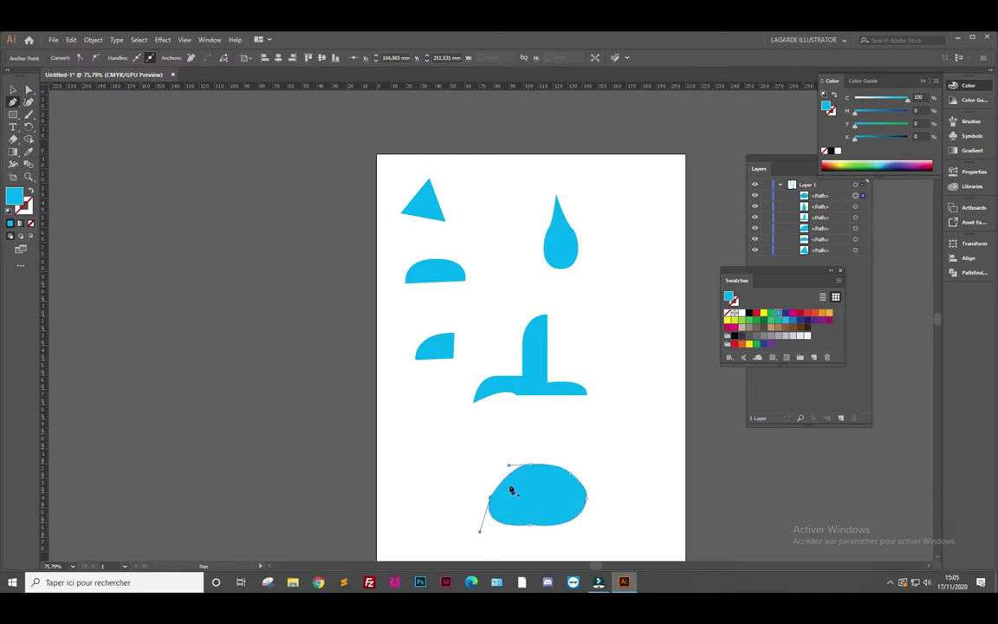
{"action": "scroll", "coordinate": [565, 522], "scroll_direction": "up", "scroll_amount": 2}
{"action": "scroll", "coordinate": [565, 522], "scroll_direction": "up", "scroll_amount": 3}
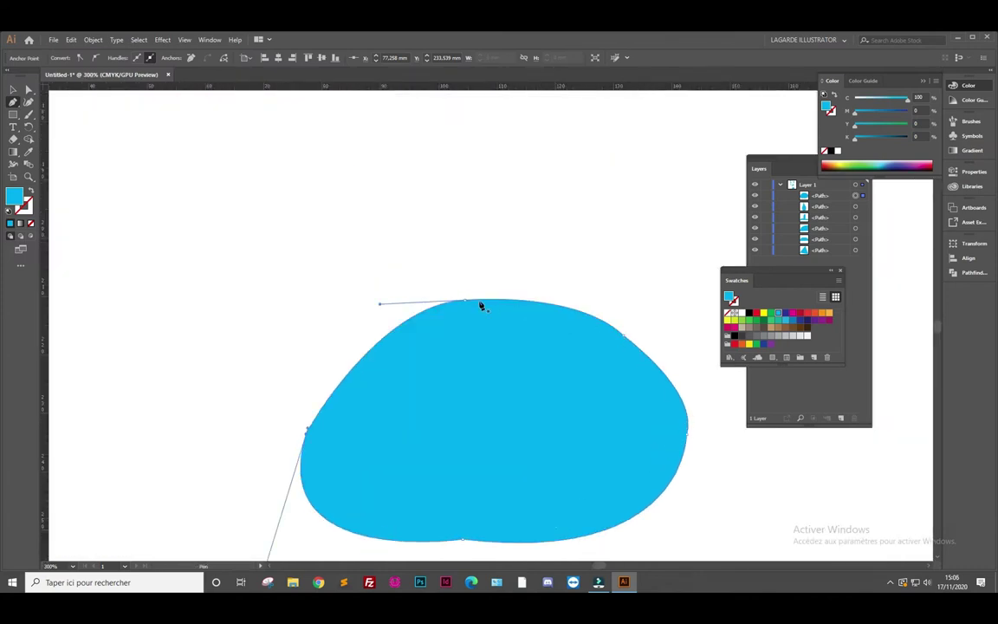
{"action": "scroll", "coordinate": [580, 410], "scroll_direction": "down", "scroll_amount": 3}
{"action": "scroll", "coordinate": [579, 410], "scroll_direction": "down", "scroll_amount": 1}
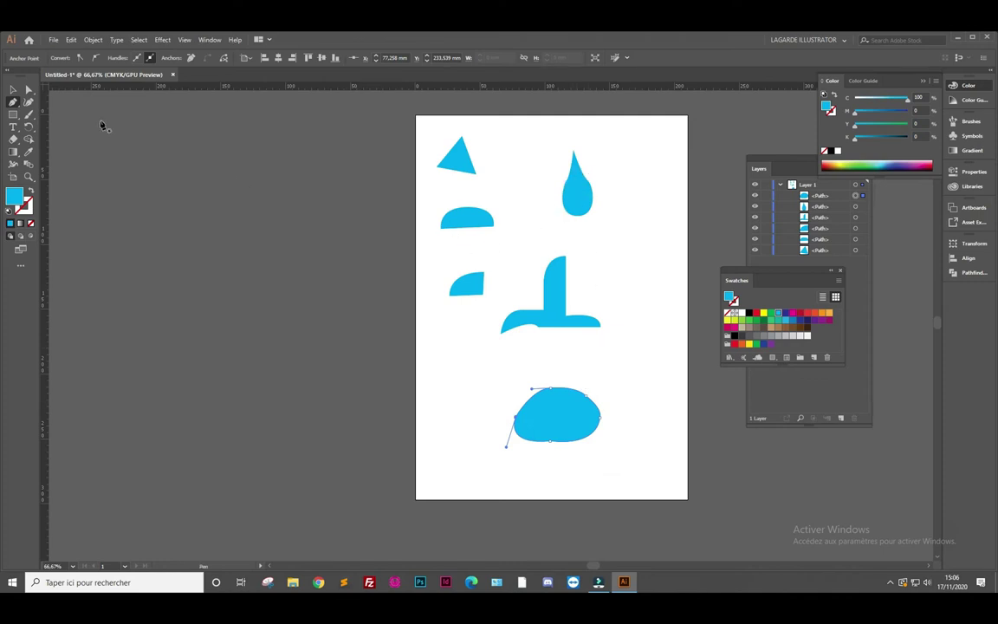
Select all shapes on the page and delete them
{"action": "left_click", "coordinate": [13, 89]}
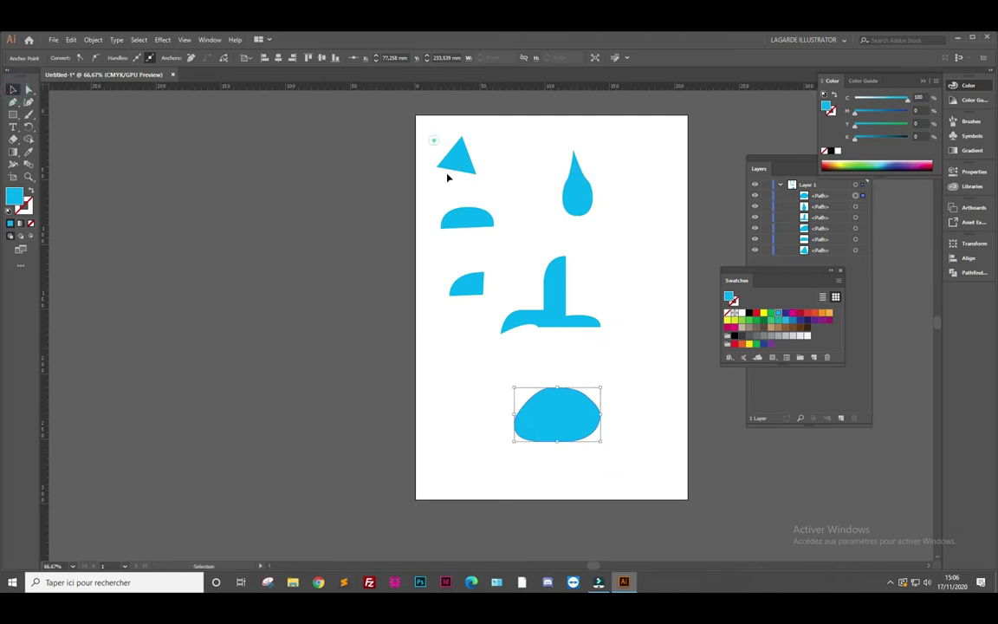
{"action": "key", "text": "ctrl+a"}
{"action": "key", "text": "Delete"}
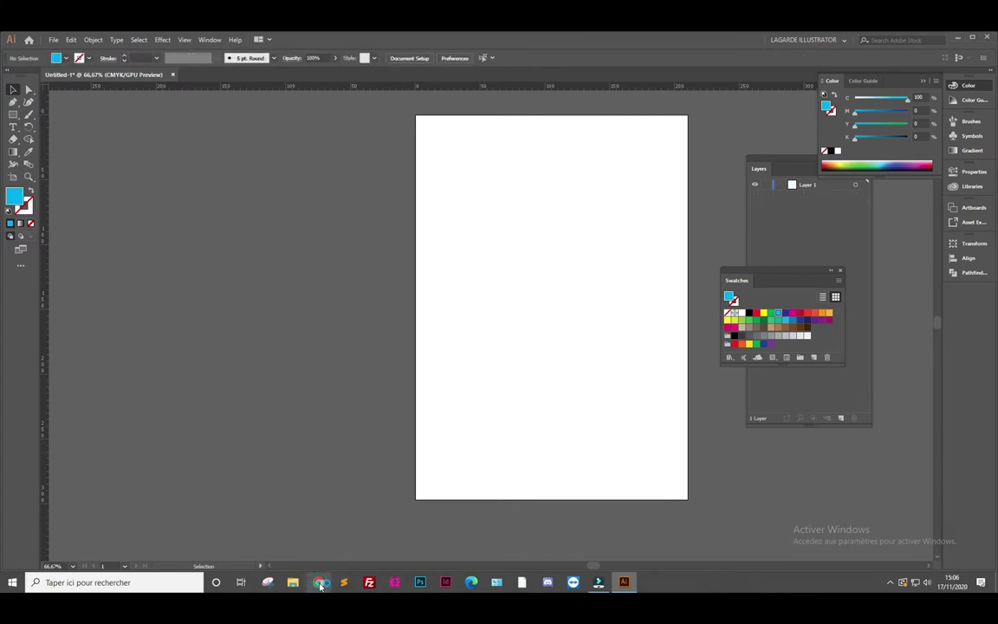
Search Google for 'poire' in Chrome
{"action": "left_click", "coordinate": [319, 583]}
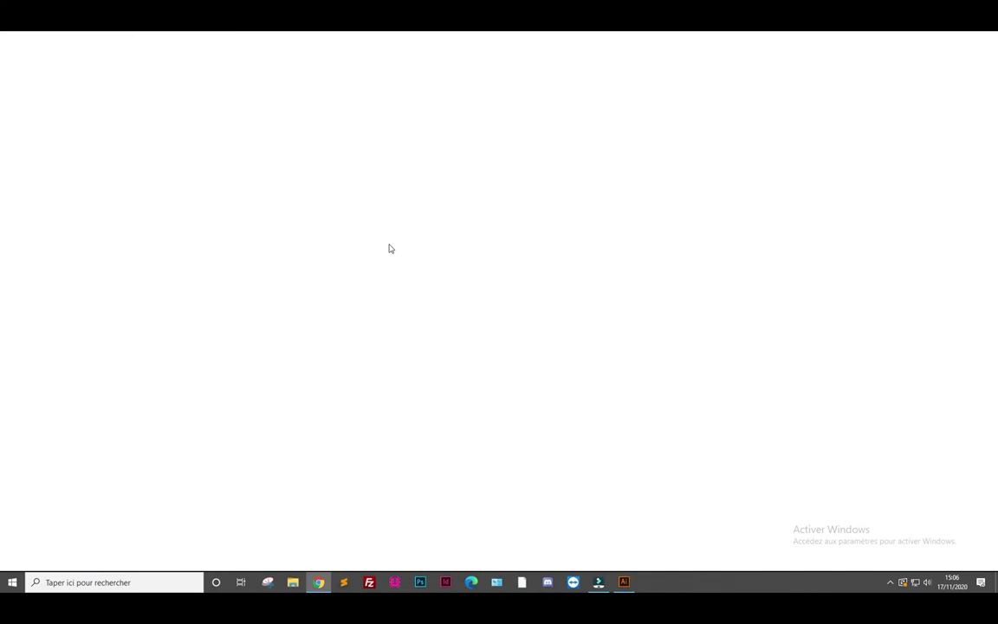
{"action": "left_click", "coordinate": [419, 247]}
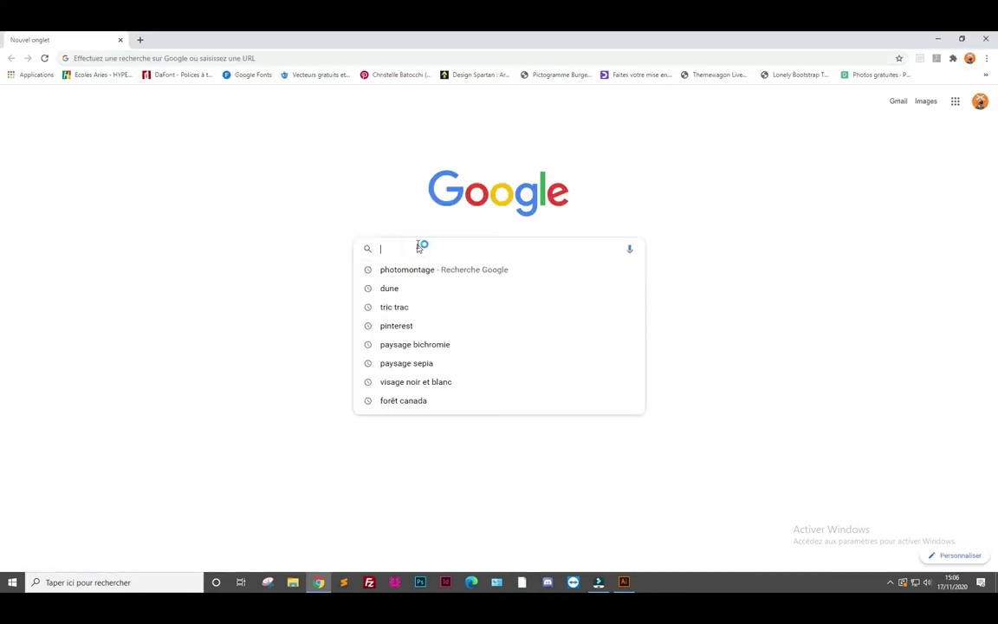
{"action": "type", "text": "poire"}
{"action": "key", "text": "Return"}
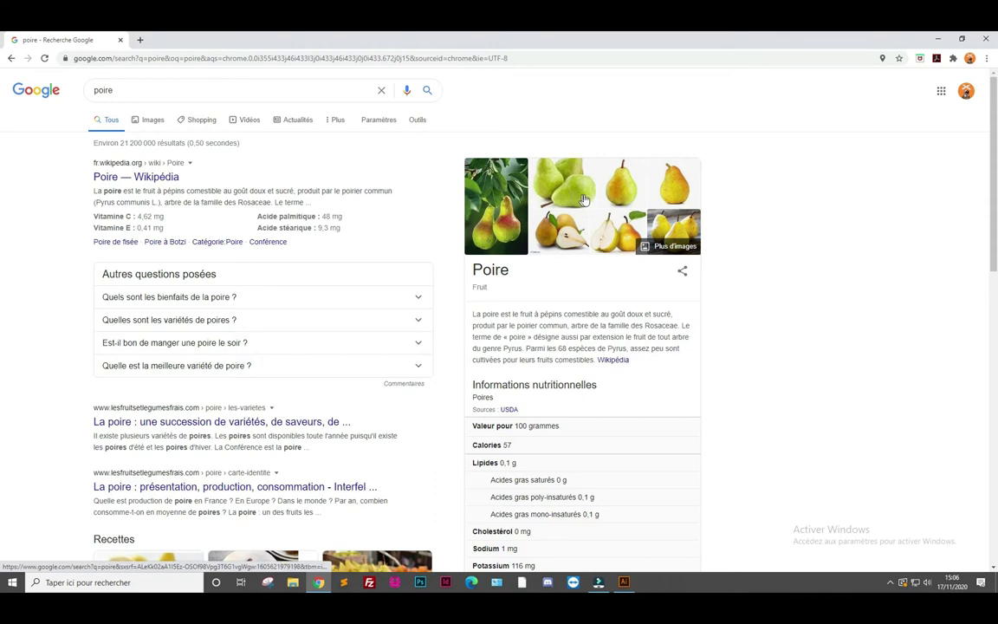
Copy the first pear photo from the Google Images results with Copier l'image
{"action": "left_click", "coordinate": [481, 240]}
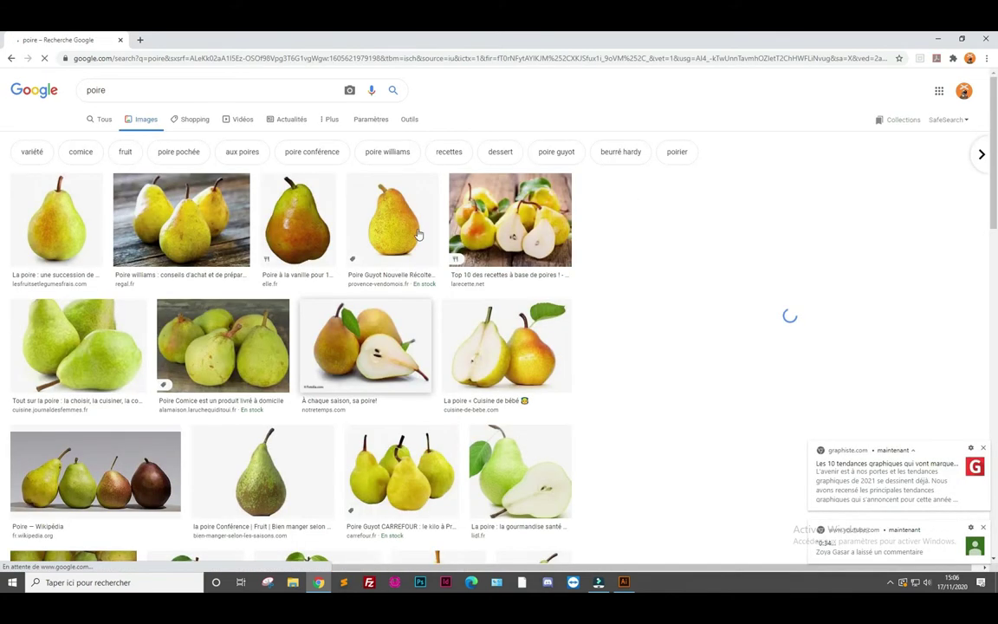
{"action": "left_click", "coordinate": [56, 217]}
{"action": "right_click", "coordinate": [774, 227]}
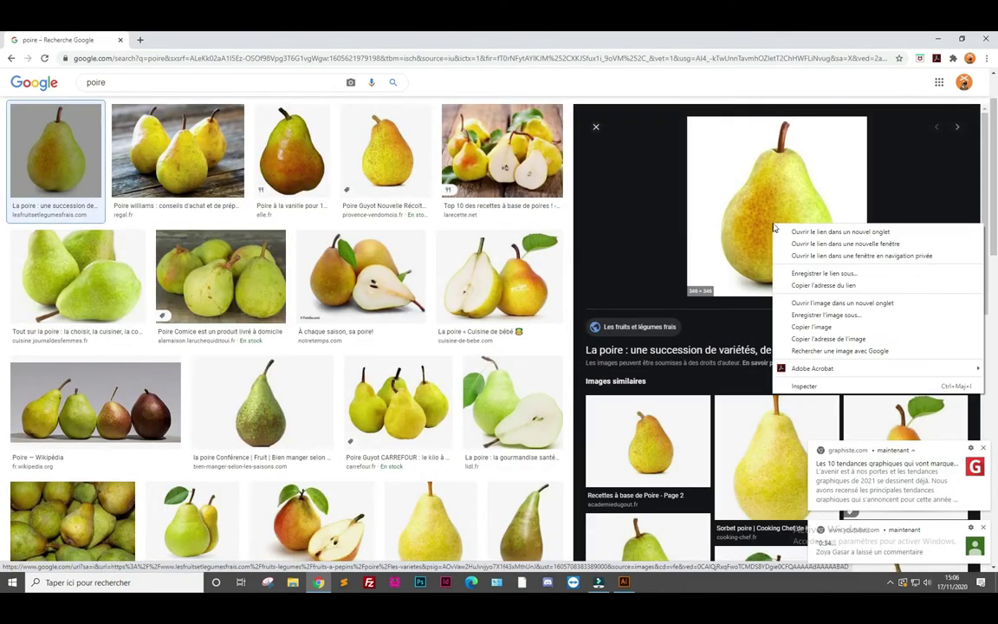
{"action": "left_click", "coordinate": [817, 328]}
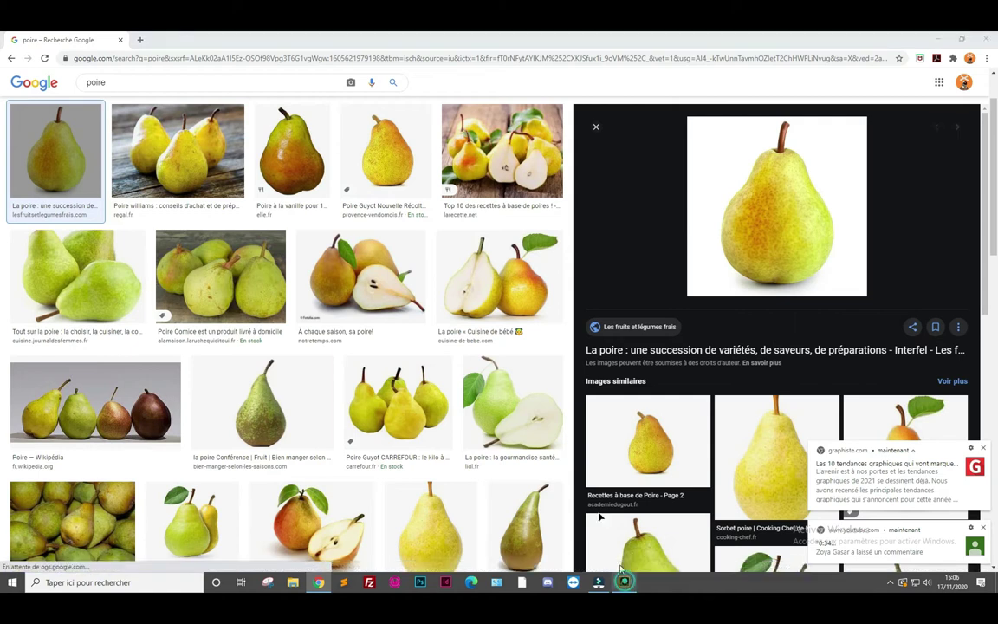
{"action": "left_click", "coordinate": [624, 581]}
Paste the pear photo onto the page, centre it and zoom in
{"action": "key", "text": "ctrl+v"}
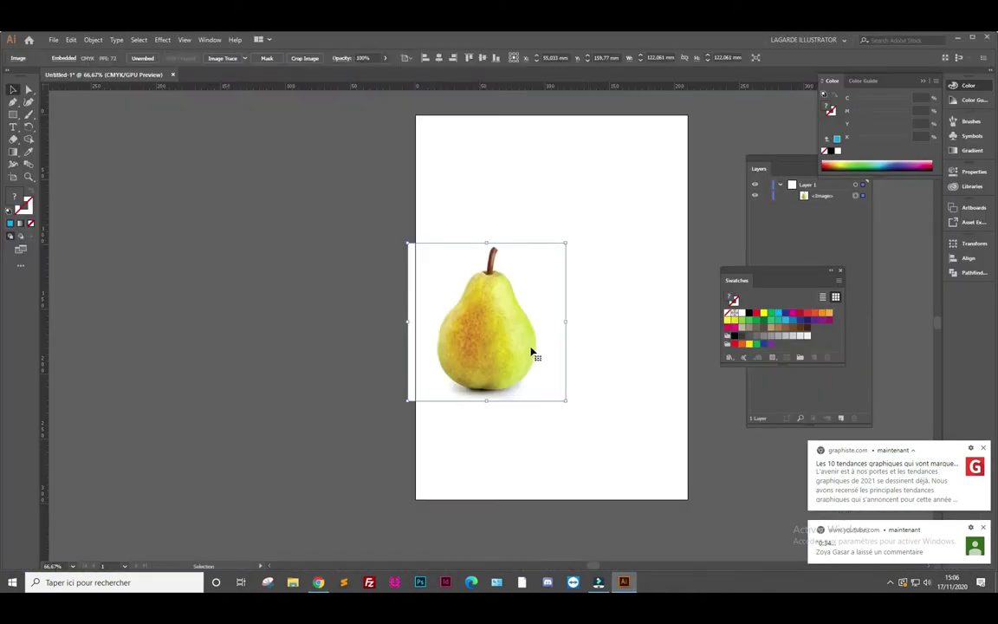
{"action": "left_click_drag", "start_coordinate": [531, 344], "coordinate": [593, 344]}
{"action": "left_click", "coordinate": [14, 103]}
{"action": "key", "text": "ctrl+plus"}
{"action": "key", "text": "ctrl+plus"}
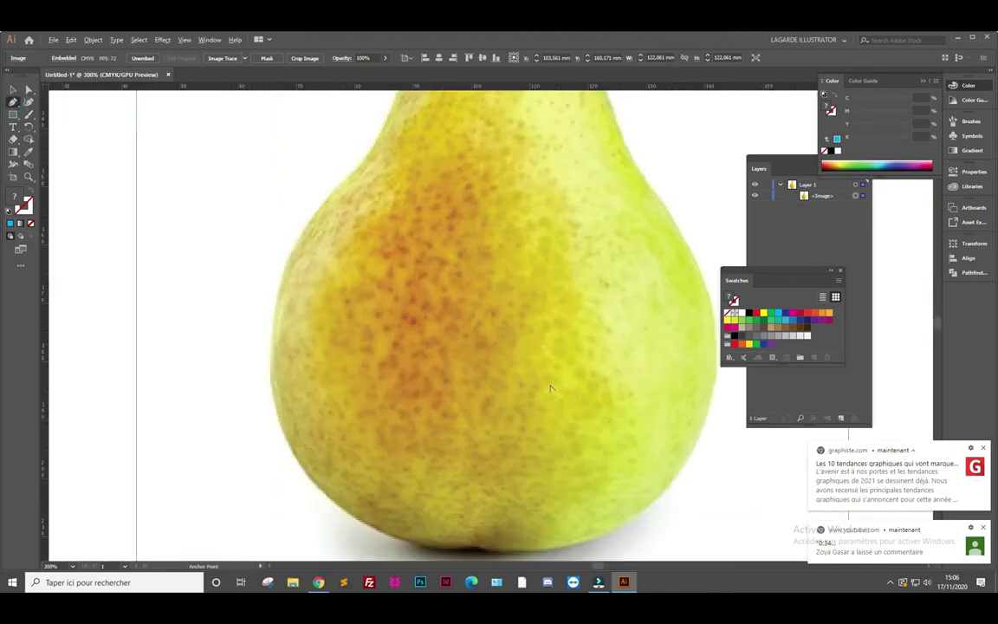
Trace the pear's left side with the Pen tool, from bottom to stem
{"action": "left_click", "coordinate": [502, 475]}
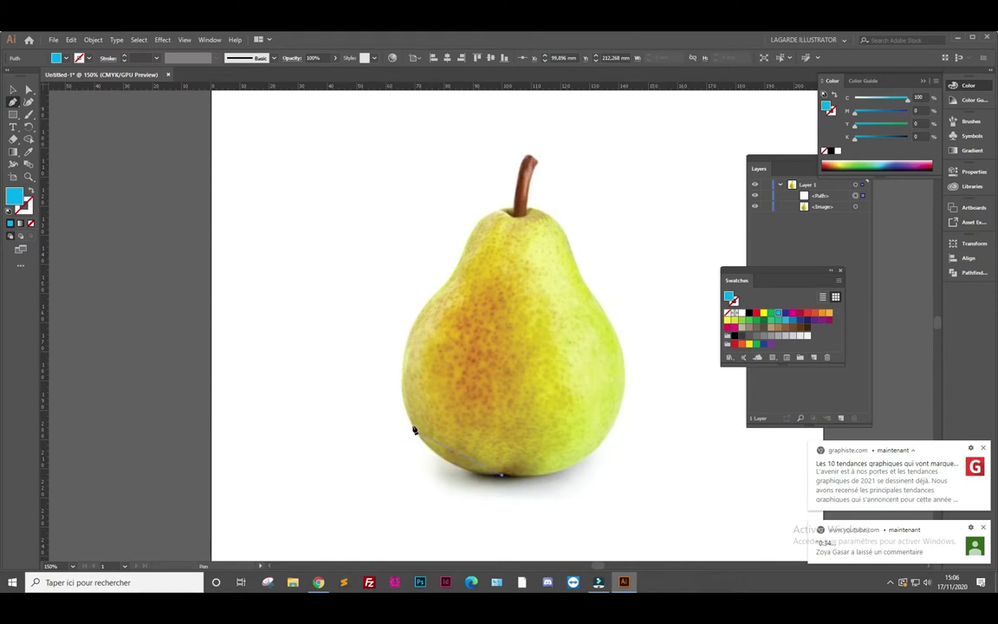
{"action": "left_click_drag", "start_coordinate": [415, 429], "coordinate": [389, 379]}
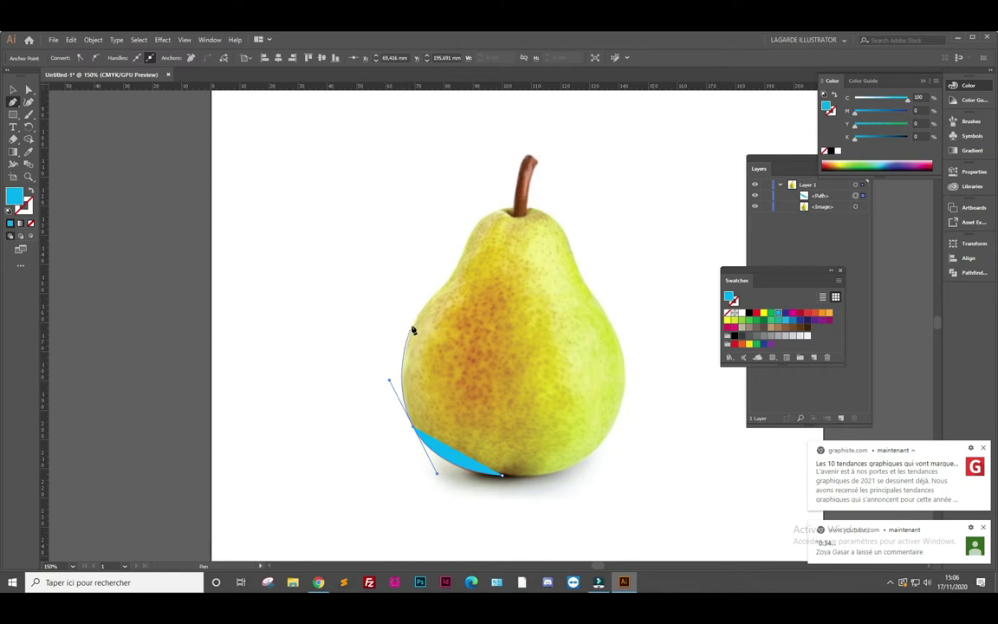
{"action": "left_click", "coordinate": [412, 326]}
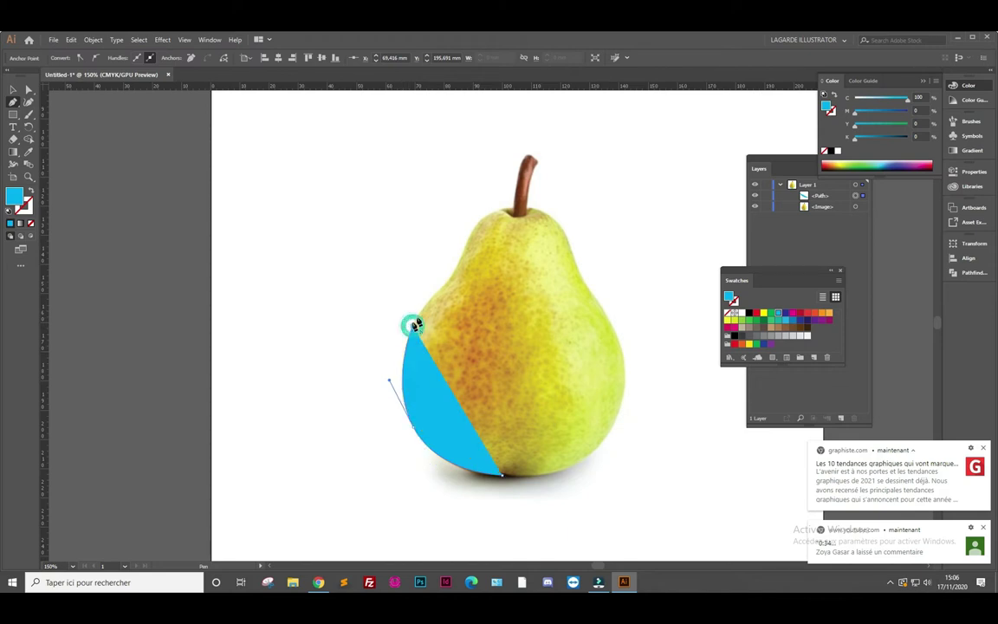
{"action": "left_click_drag", "start_coordinate": [447, 285], "coordinate": [459, 276]}
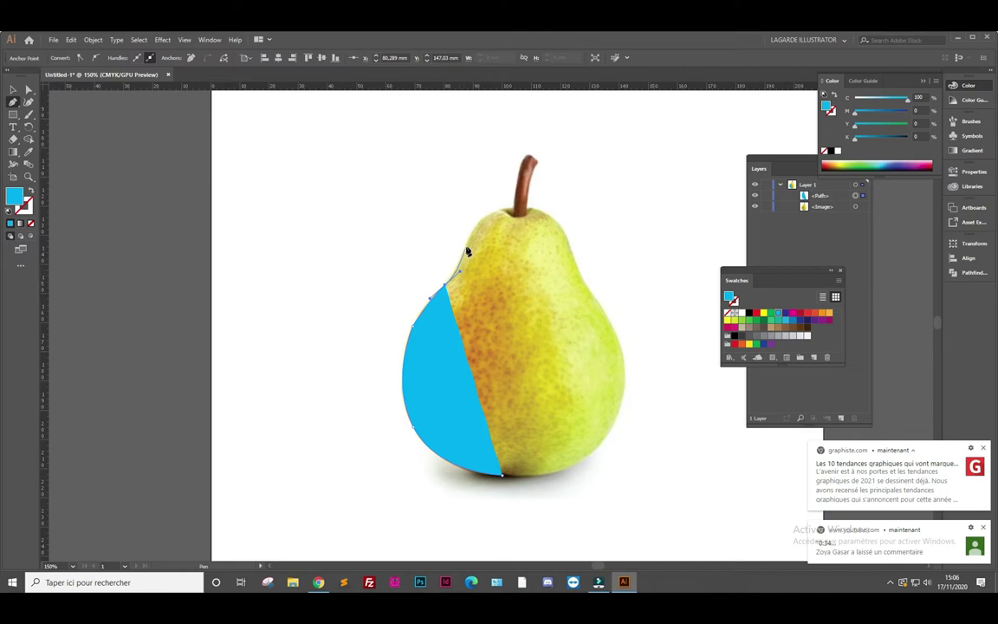
{"action": "left_click", "coordinate": [466, 249]}
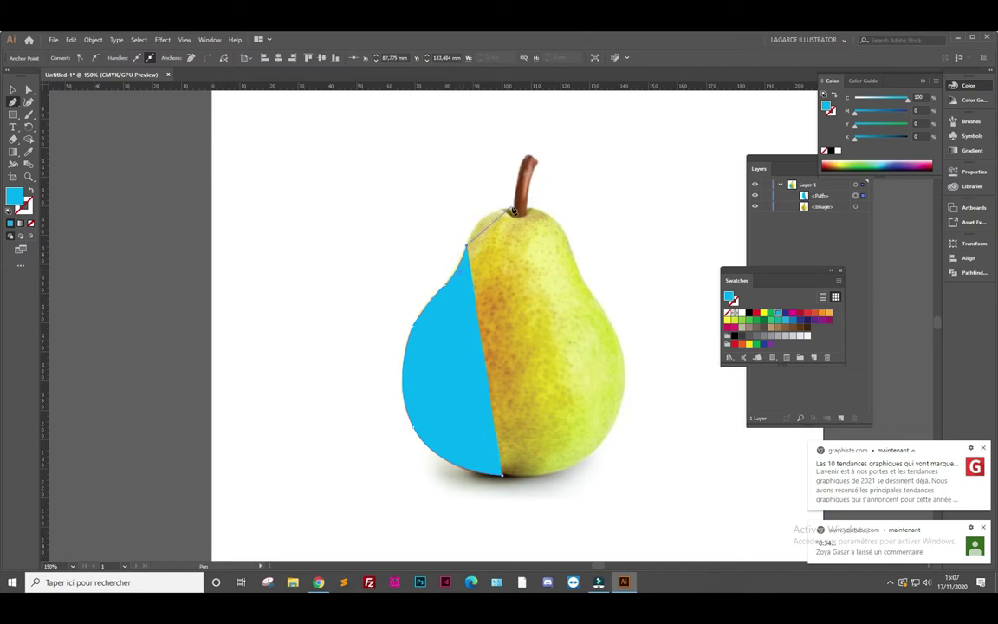
{"action": "left_click_drag", "start_coordinate": [513, 210], "coordinate": [549, 202]}
Continue the trace up the stem with anchors at its tip and right edge
{"action": "left_click", "coordinate": [514, 210]}
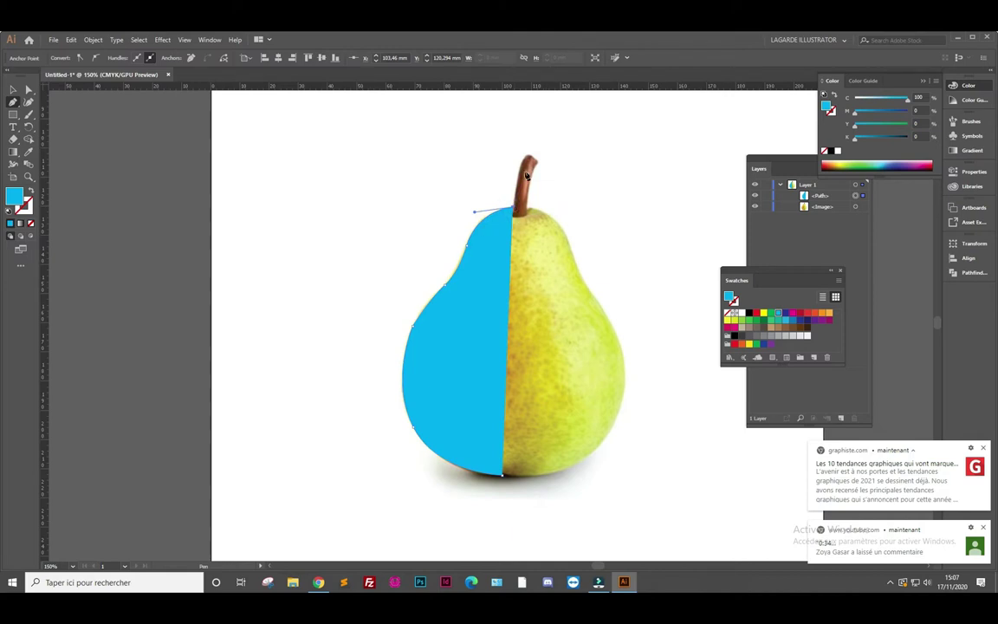
{"action": "left_click_drag", "start_coordinate": [529, 156], "coordinate": [538, 155]}
{"action": "left_click", "coordinate": [529, 156]}
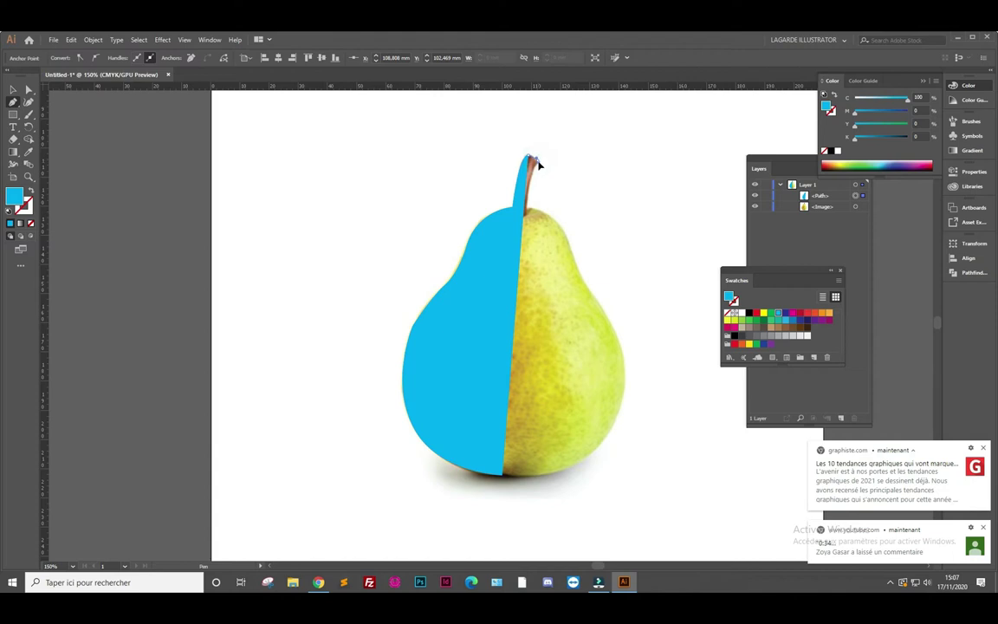
{"action": "left_click", "coordinate": [537, 164]}
{"action": "left_click", "coordinate": [534, 170]}
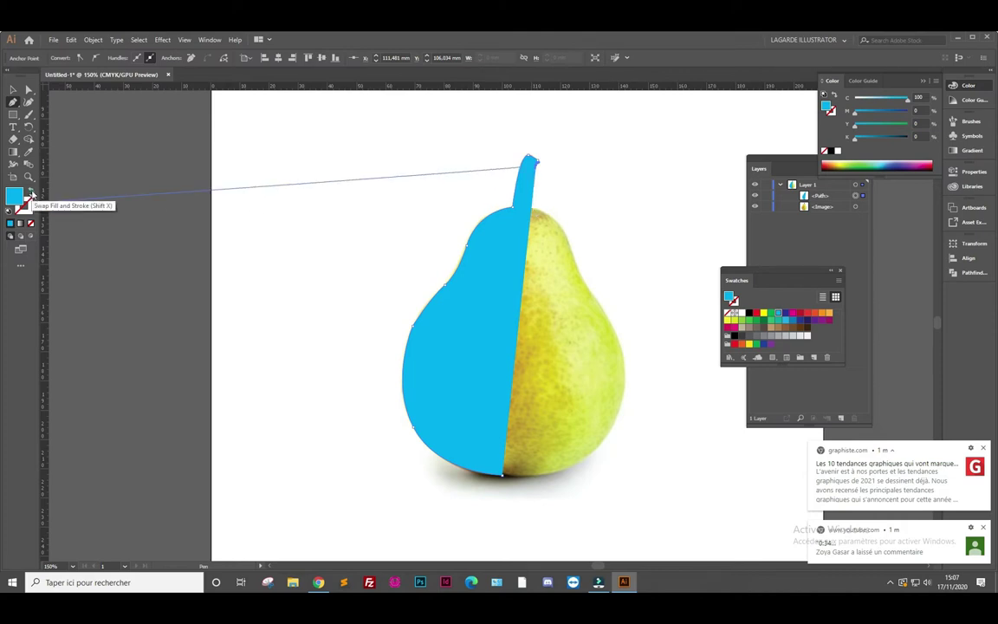
{"action": "left_click", "coordinate": [31, 192]}
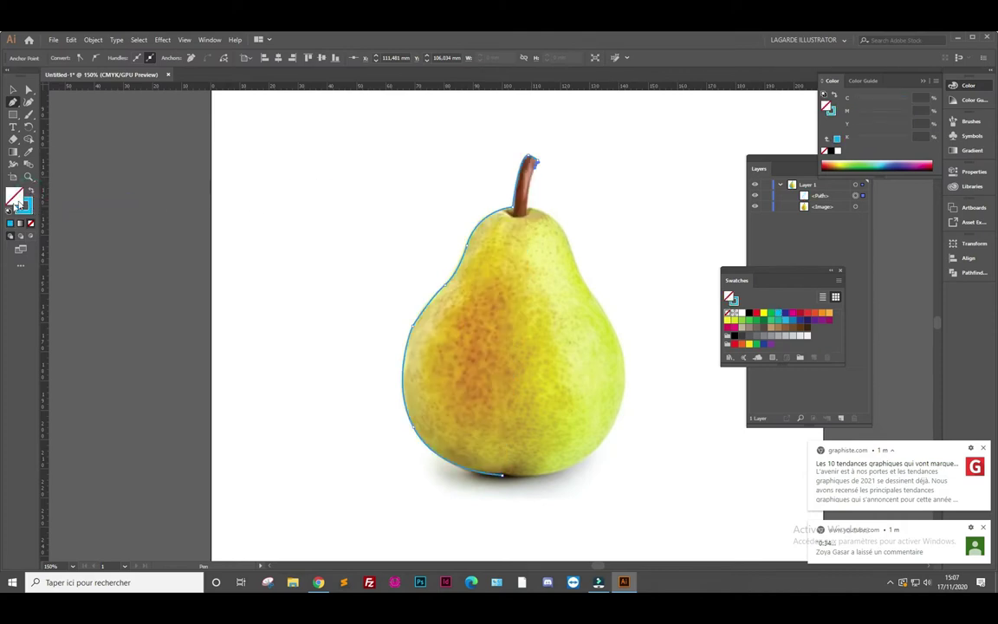
Trace the pear's right shoulder and edge down from the stem base
{"action": "left_click", "coordinate": [31, 192]}
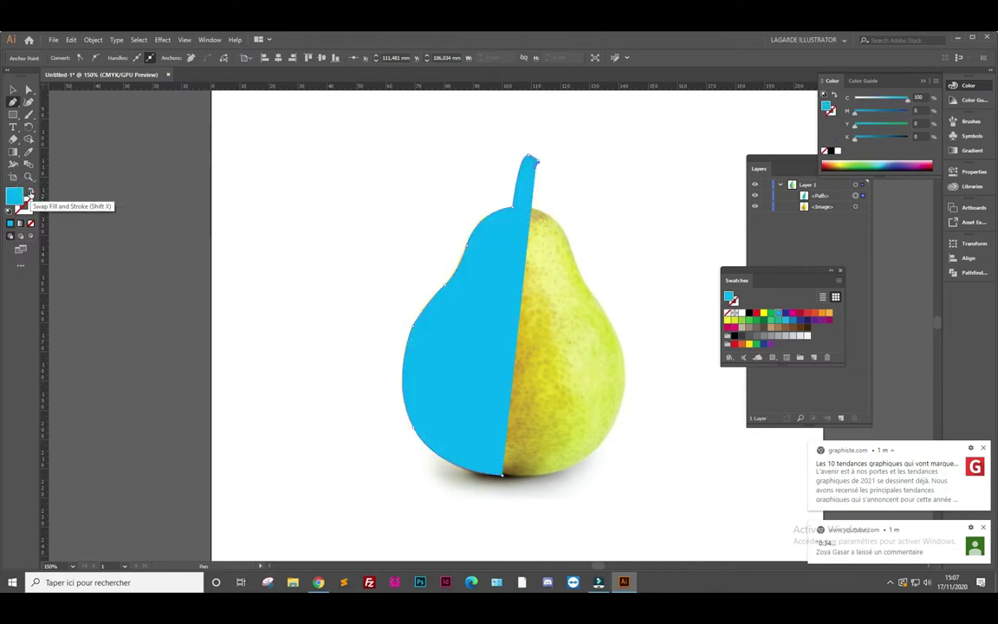
{"action": "left_click", "coordinate": [31, 192]}
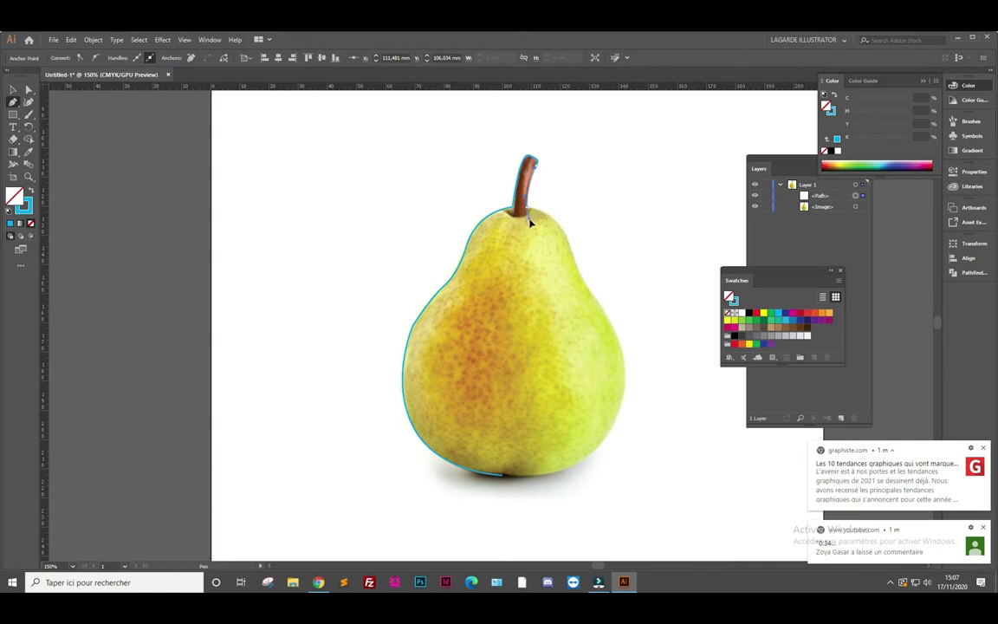
{"action": "left_click", "coordinate": [528, 218]}
{"action": "left_click_drag", "start_coordinate": [557, 220], "coordinate": [564, 232]}
{"action": "left_click_drag", "start_coordinate": [575, 268], "coordinate": [578, 276]}
{"action": "left_click", "coordinate": [612, 324]}
Close the path at the pear's bottom, smooth its handles and refill it blue
{"action": "left_click_drag", "start_coordinate": [571, 469], "coordinate": [479, 515]}
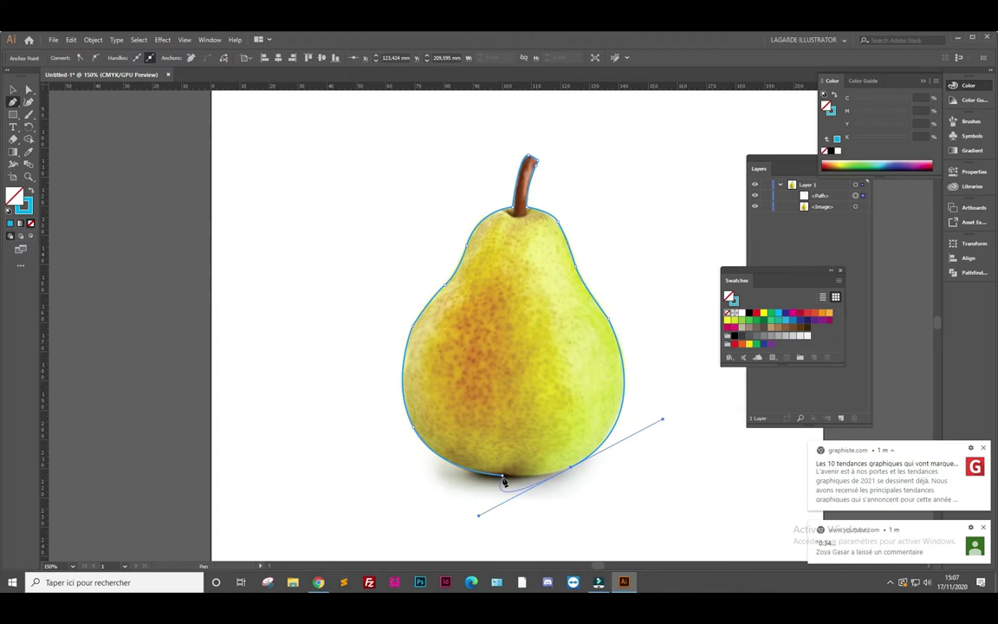
{"action": "key", "text": "alt"}
{"action": "left_click_drag", "start_coordinate": [480, 518], "coordinate": [519, 491]}
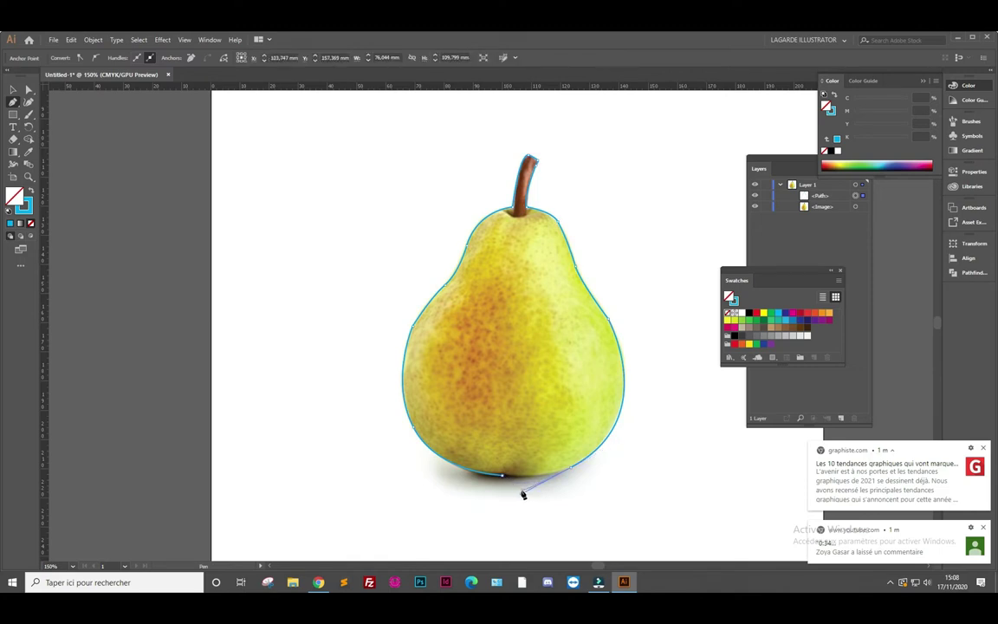
{"action": "left_click_drag", "start_coordinate": [521, 493], "coordinate": [545, 481]}
{"action": "left_click", "coordinate": [503, 476]}
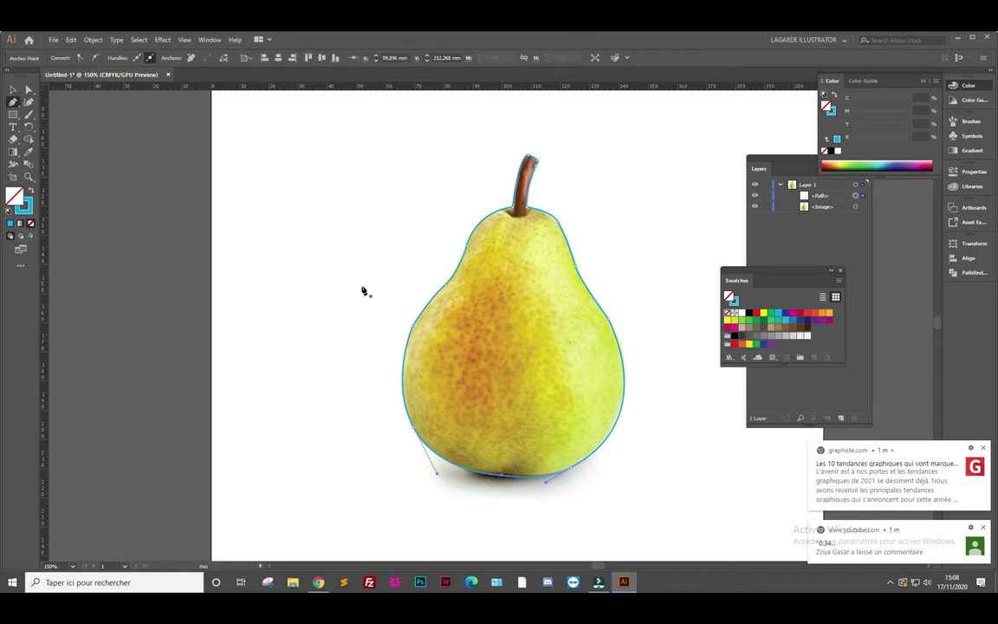
{"action": "left_click", "coordinate": [32, 190]}
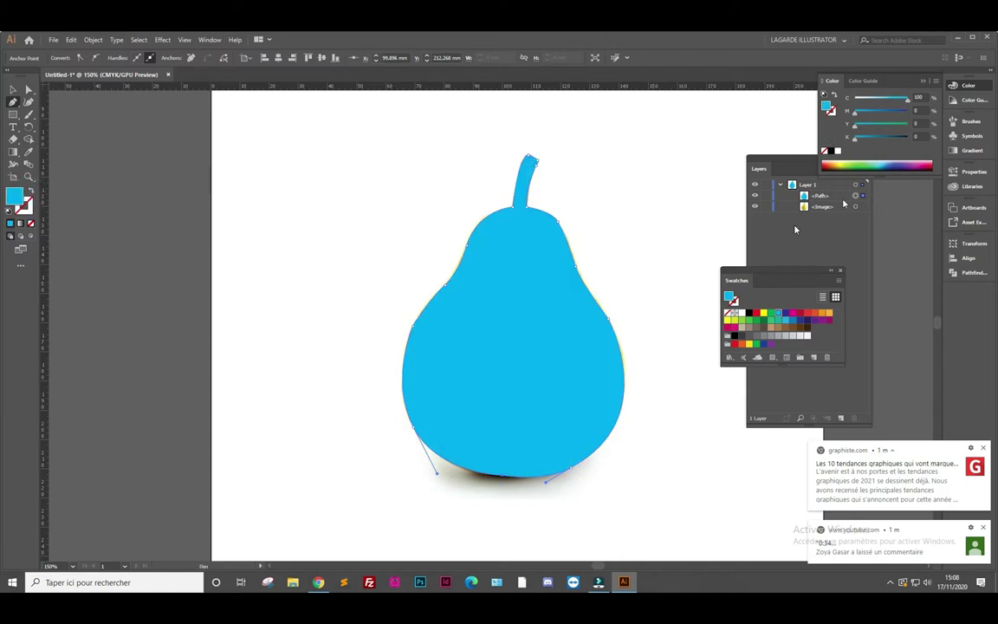
Hide the pear photo and move the blue pear silhouette left
{"action": "left_click", "coordinate": [755, 206]}
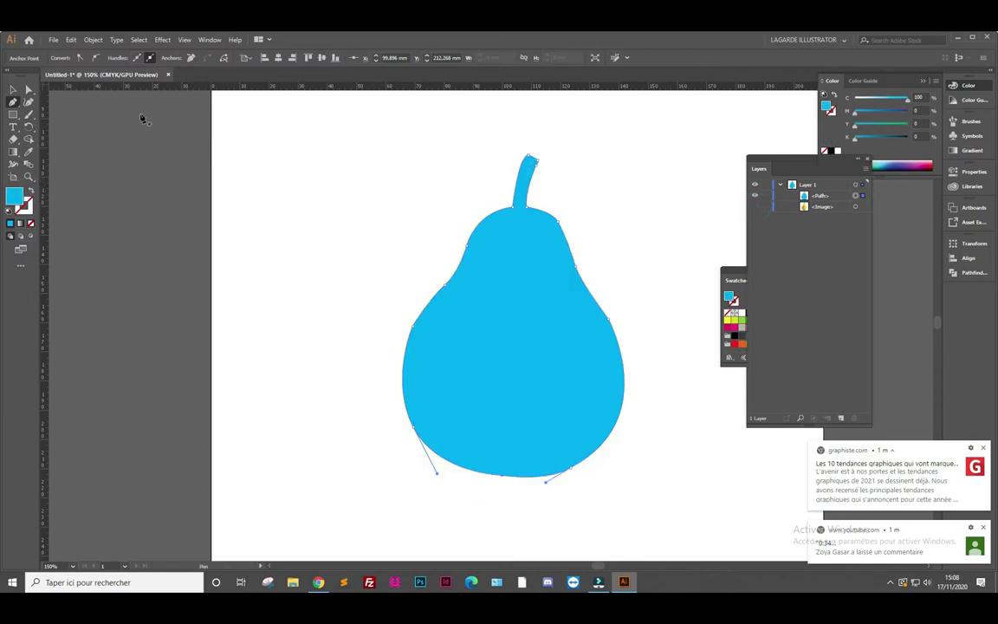
{"action": "left_click", "coordinate": [14, 90]}
{"action": "left_click", "coordinate": [297, 172]}
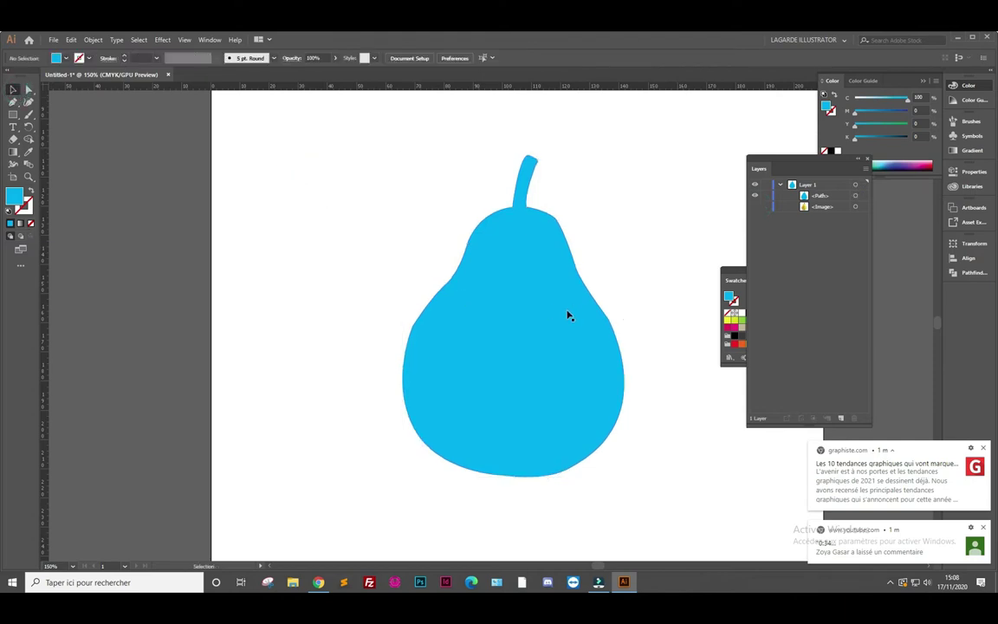
{"action": "left_click_drag", "start_coordinate": [569, 310], "coordinate": [516, 313]}
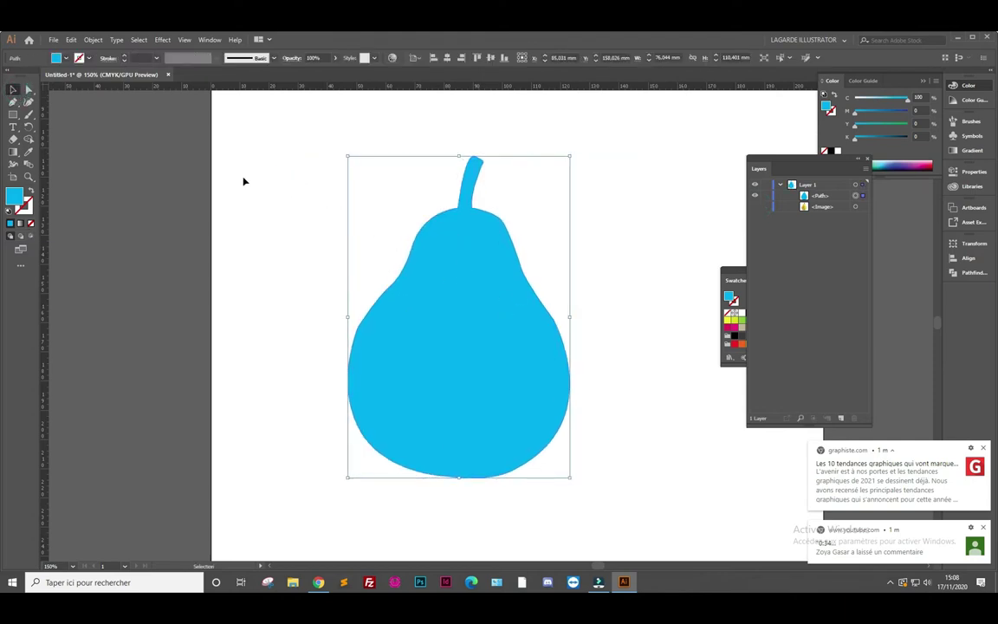
Reshape the pear's left edge by dragging its left anchor point
{"action": "left_click", "coordinate": [27, 90]}
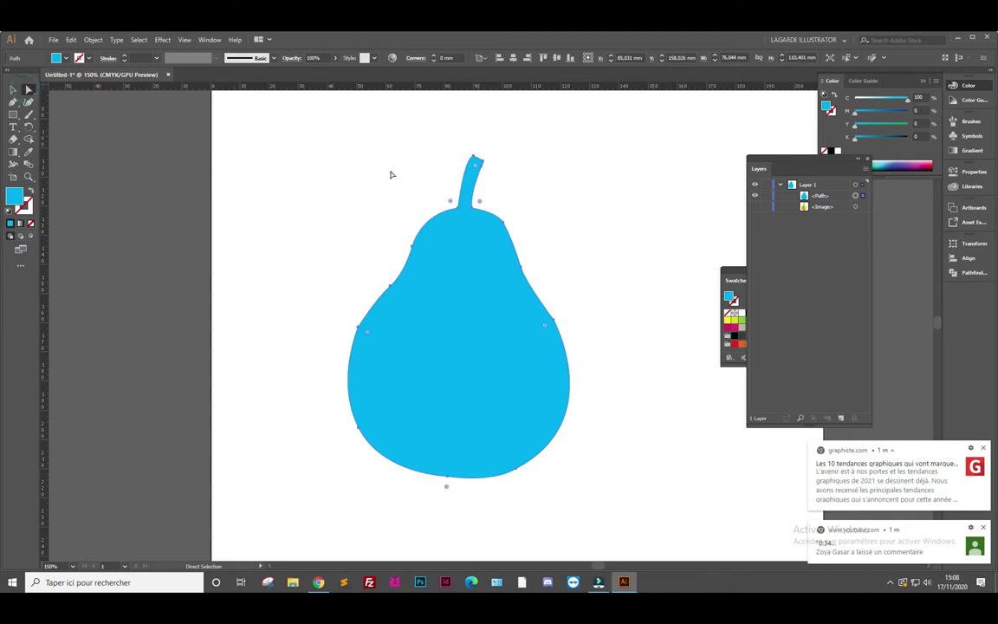
{"action": "left_click", "coordinate": [392, 288]}
{"action": "left_click", "coordinate": [412, 249]}
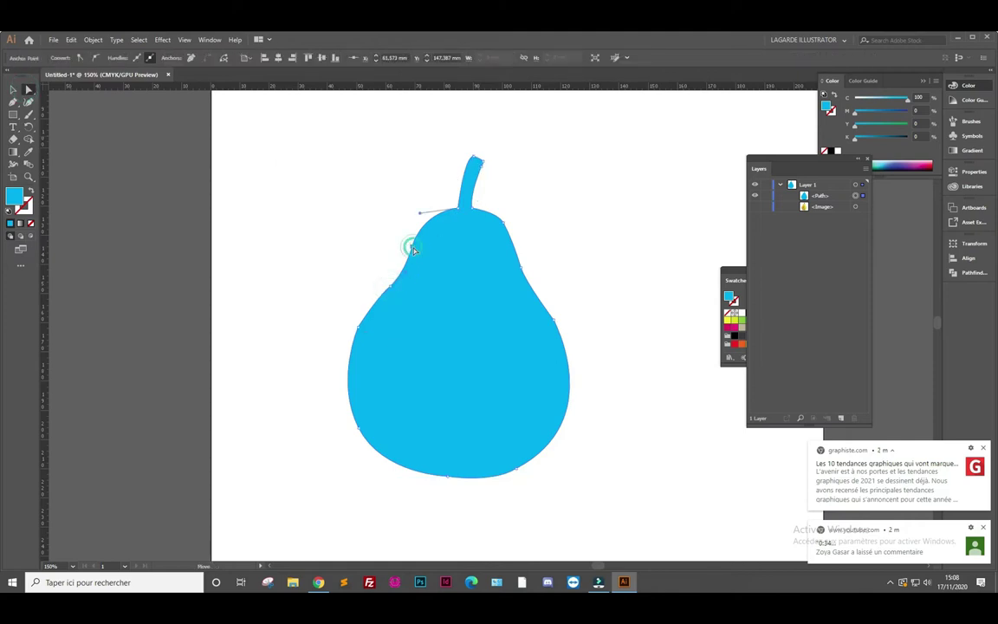
{"action": "left_click", "coordinate": [391, 289]}
{"action": "left_click", "coordinate": [408, 274]}
{"action": "left_click", "coordinate": [391, 288]}
{"action": "left_click_drag", "start_coordinate": [387, 299], "coordinate": [412, 271]}
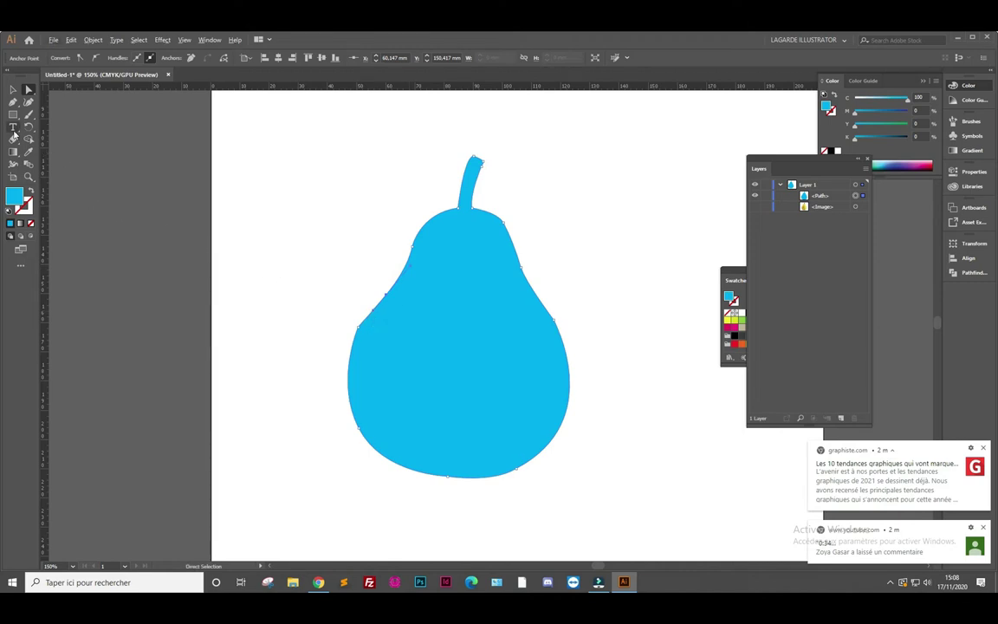
Pull a curve handle from the left-edge anchor and move the S-shaped piece left
{"action": "left_click", "coordinate": [13, 101]}
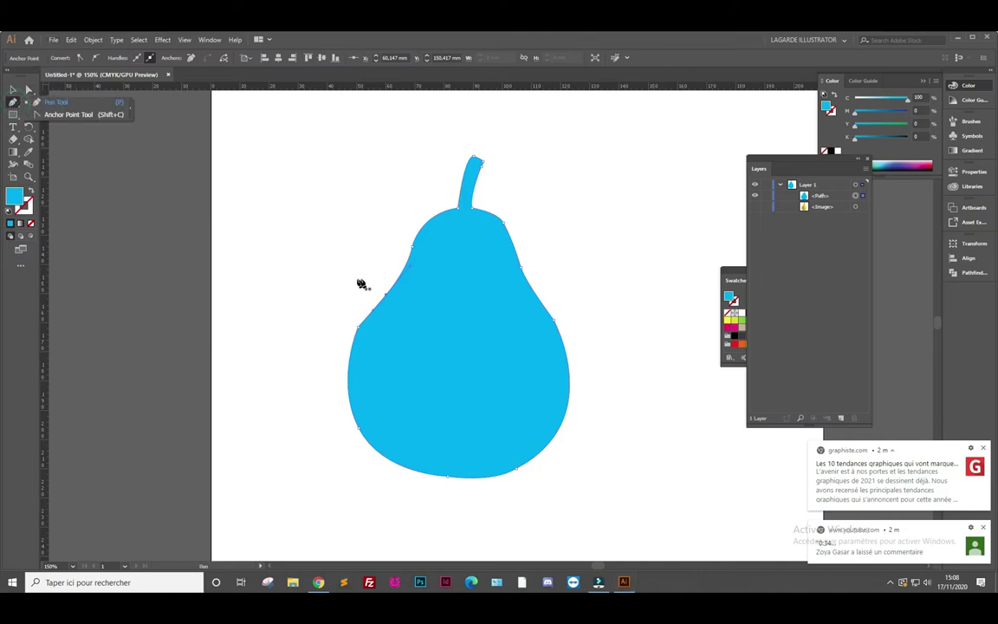
{"action": "key", "text": "shift+c"}
{"action": "left_click_drag", "start_coordinate": [385, 295], "coordinate": [368, 310]}
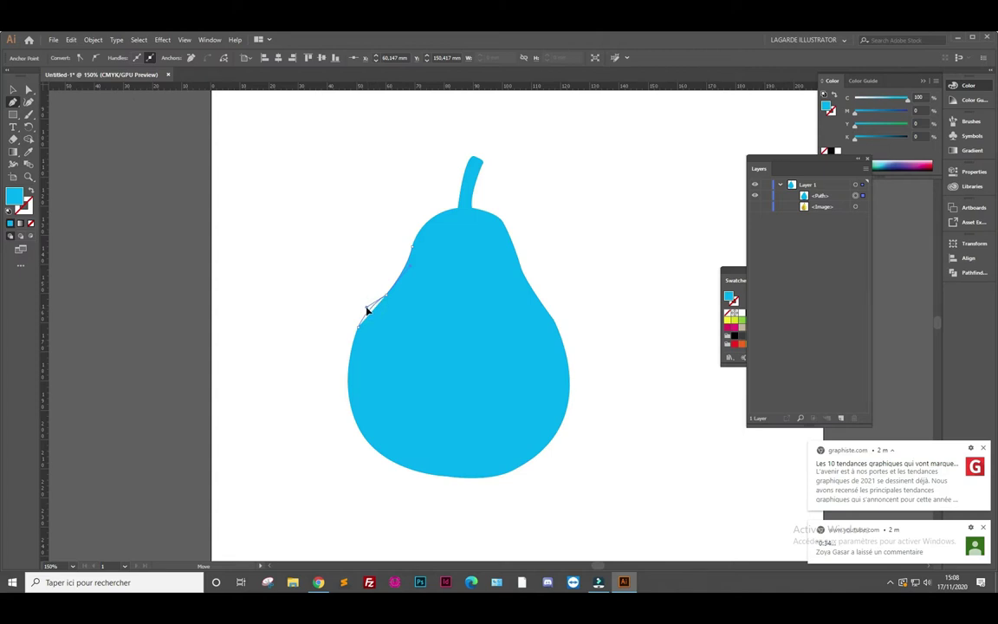
{"action": "key", "text": "p"}
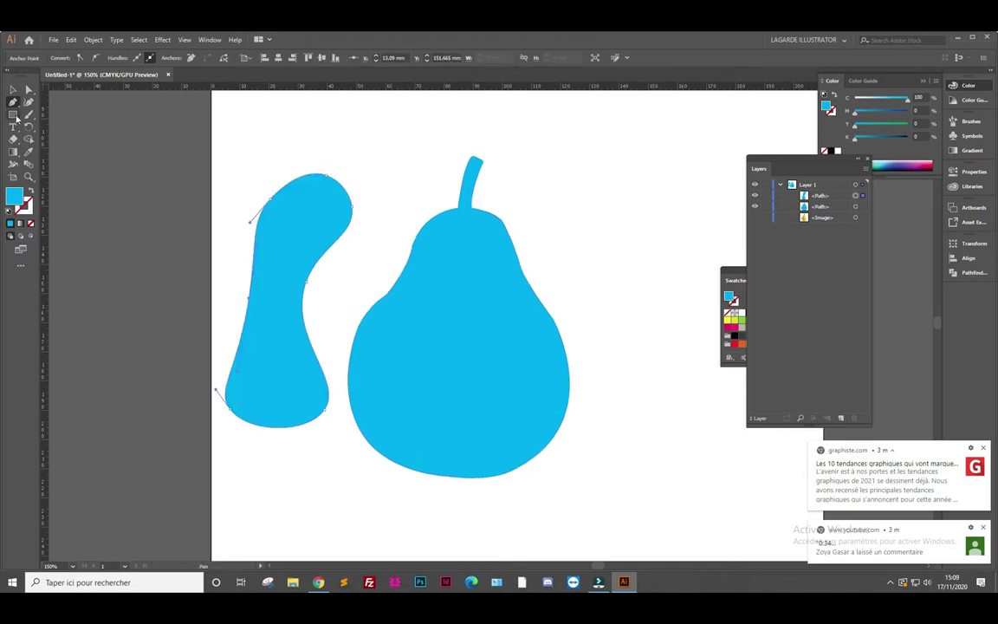
{"action": "key", "text": "v"}
{"action": "left_click_drag", "start_coordinate": [215, 390], "coordinate": [195, 212]}
Delete both blue shapes and a trial rectangle
{"action": "left_click", "coordinate": [537, 420], "text": "shift"}
{"action": "key", "text": "Delete"}
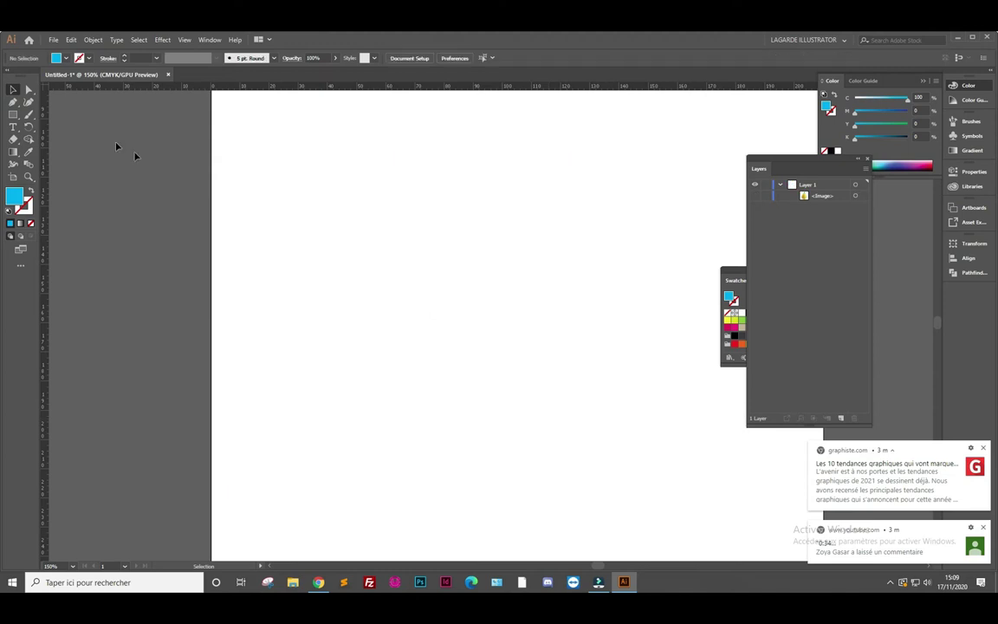
{"action": "left_click", "coordinate": [13, 114]}
{"action": "left_click_drag", "start_coordinate": [279, 173], "coordinate": [424, 277]}
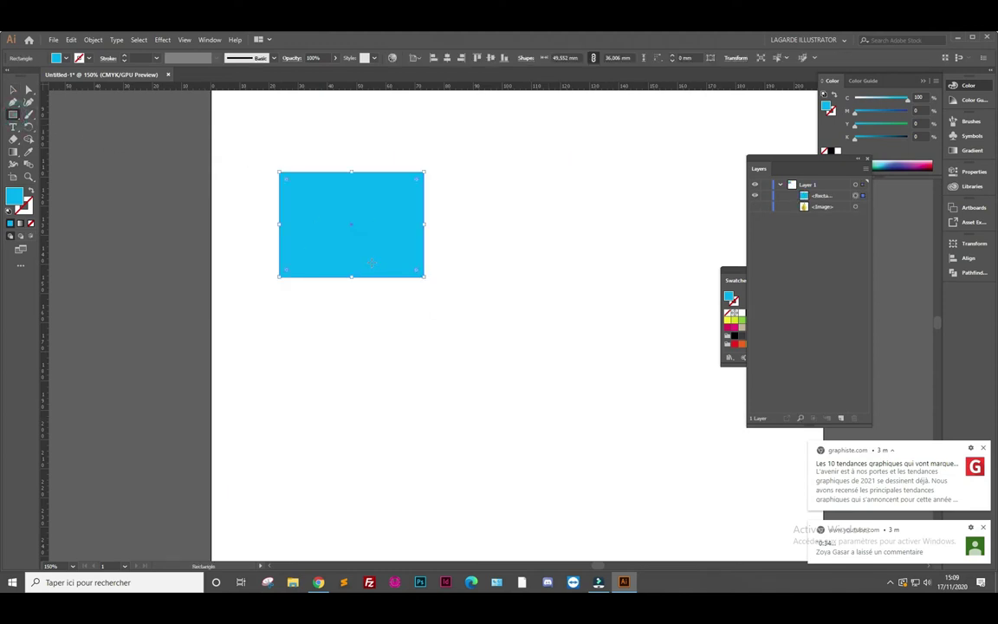
{"action": "key", "text": "Delete"}
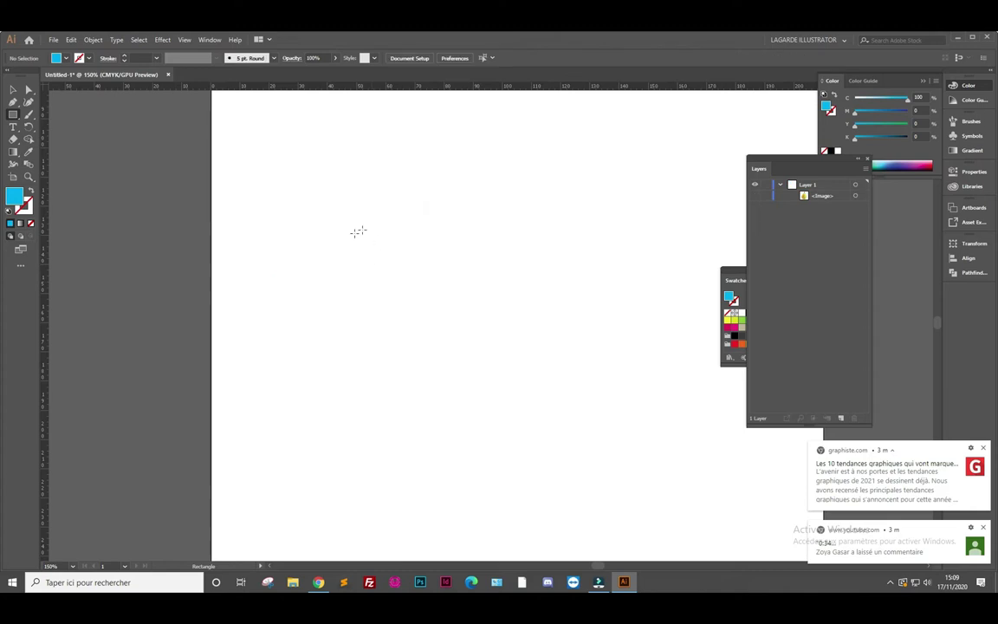
Create a 100 × 100 mm square from the Rectangle dialog
{"action": "left_click", "coordinate": [346, 242]}
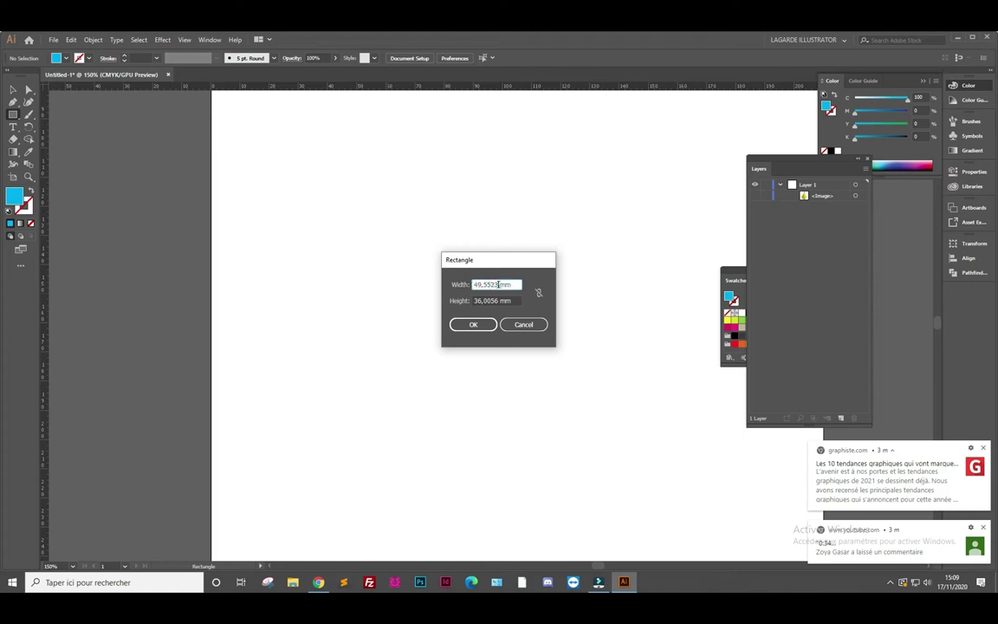
{"action": "type", "text": "100"}
{"action": "key", "text": "Tab"}
{"action": "type", "text": "1000"}
{"action": "key", "text": "BackSpace"}
{"action": "left_click", "coordinate": [484, 322]}
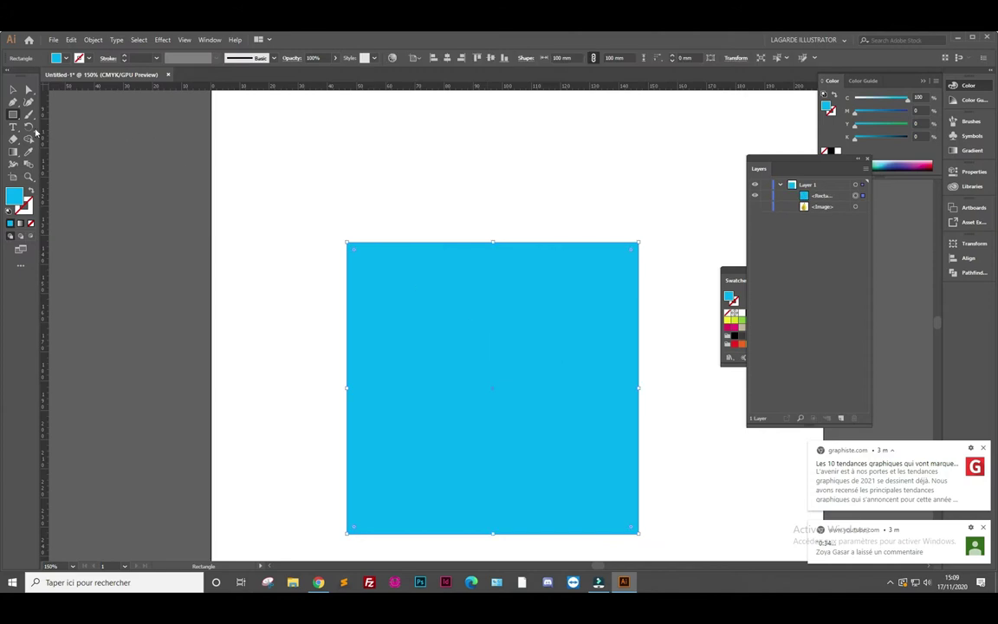
Draw a 93,401 mm circle overlapping the square
{"action": "left_click_drag", "start_coordinate": [12, 114], "coordinate": [45, 127]}
{"action": "mouse_move", "coordinate": [272, 160]}
{"action": "left_mouse_down"}
{"action": "mouse_move", "coordinate": [417, 226]}
{"action": "mouse_move", "coordinate": [350, 241]}
{"action": "left_mouse_up"}
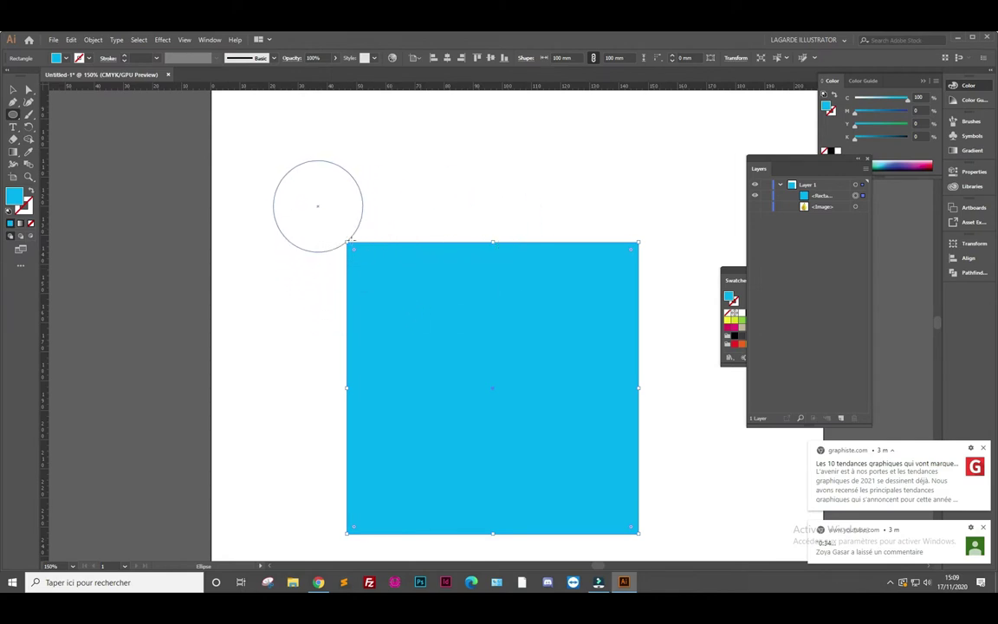
{"action": "left_click_drag", "start_coordinate": [350, 241], "coordinate": [543, 395]}
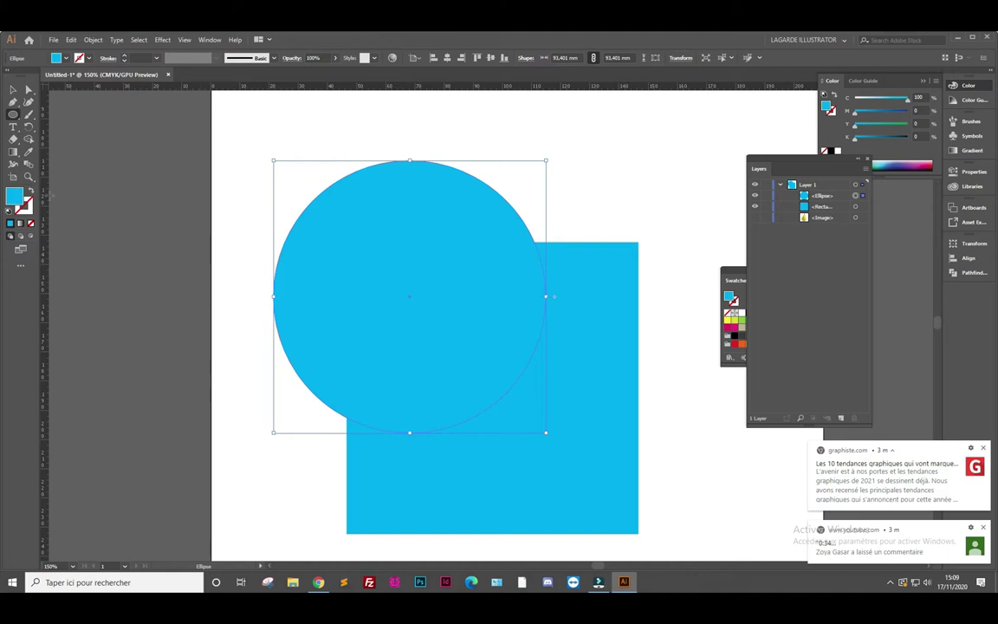
Delete the circle and the cyan square
{"action": "key", "text": "Delete"}
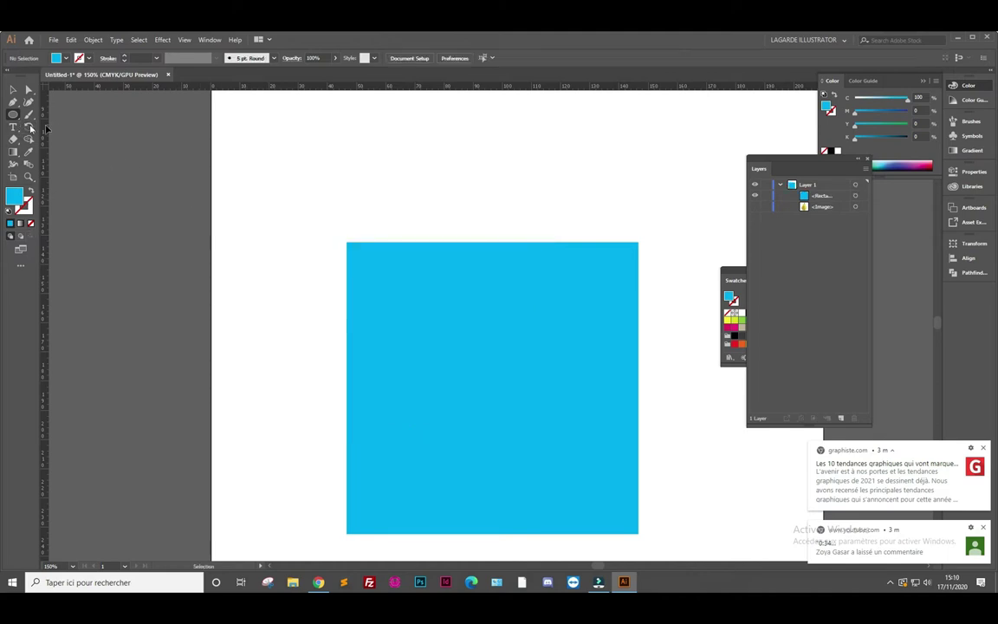
{"action": "left_click", "coordinate": [13, 114]}
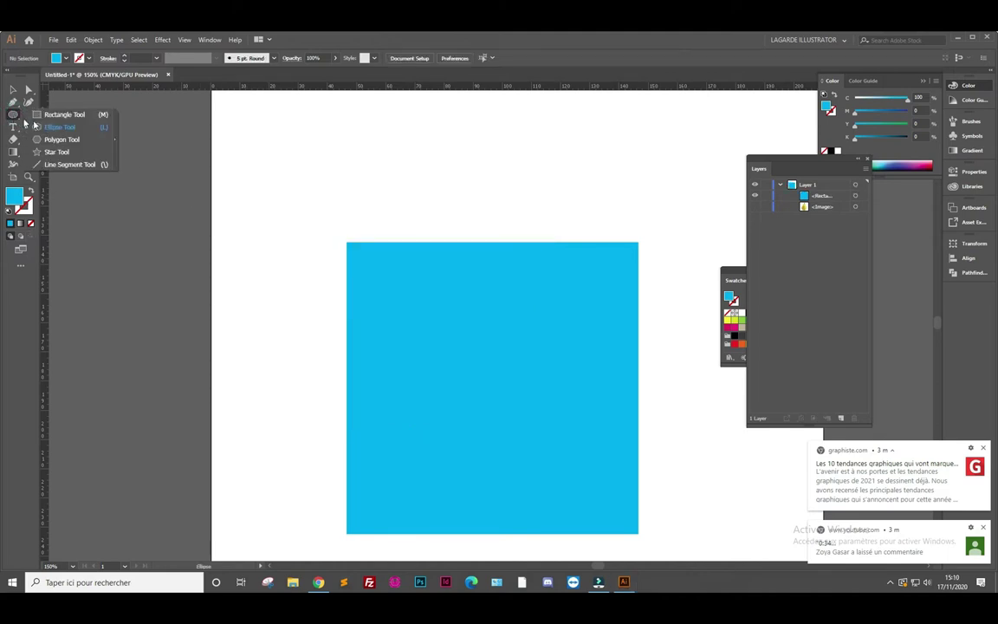
{"action": "left_click", "coordinate": [61, 141]}
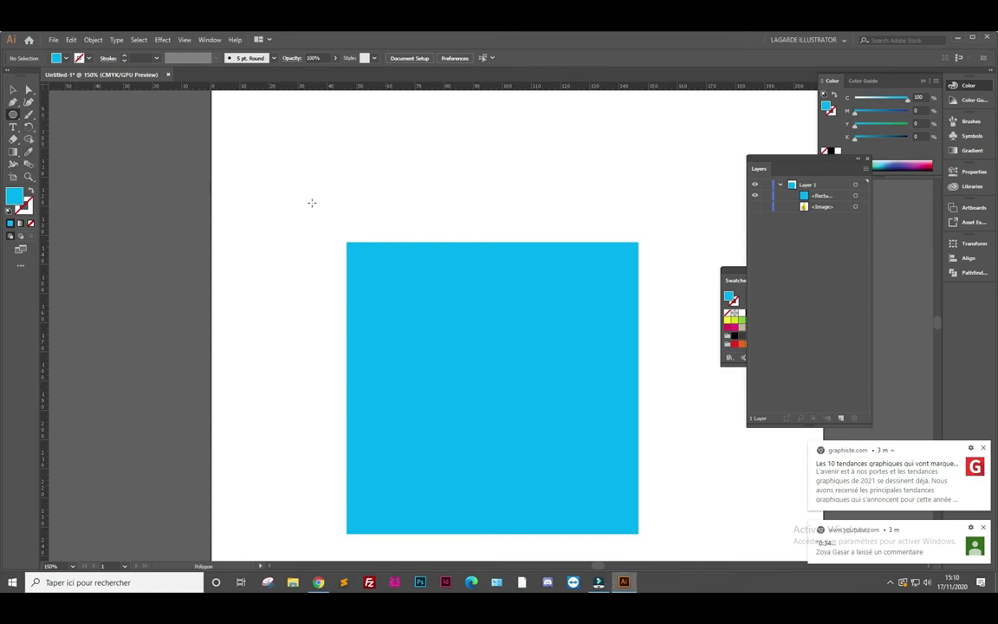
{"action": "left_click", "coordinate": [13, 89]}
{"action": "left_click", "coordinate": [535, 352]}
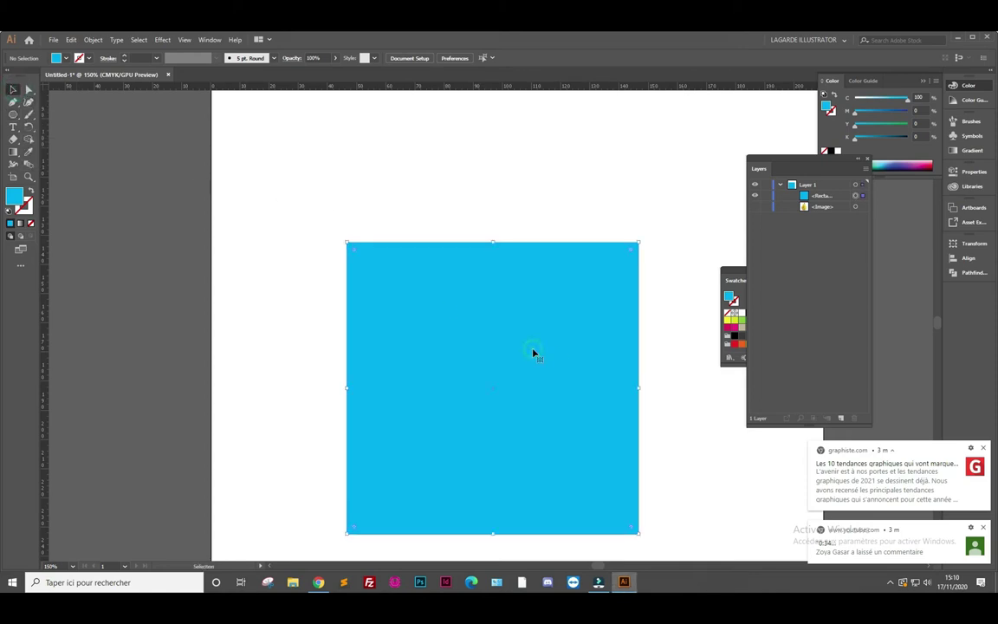
{"action": "key", "text": "Delete"}
{"action": "left_click", "coordinate": [13, 114]}
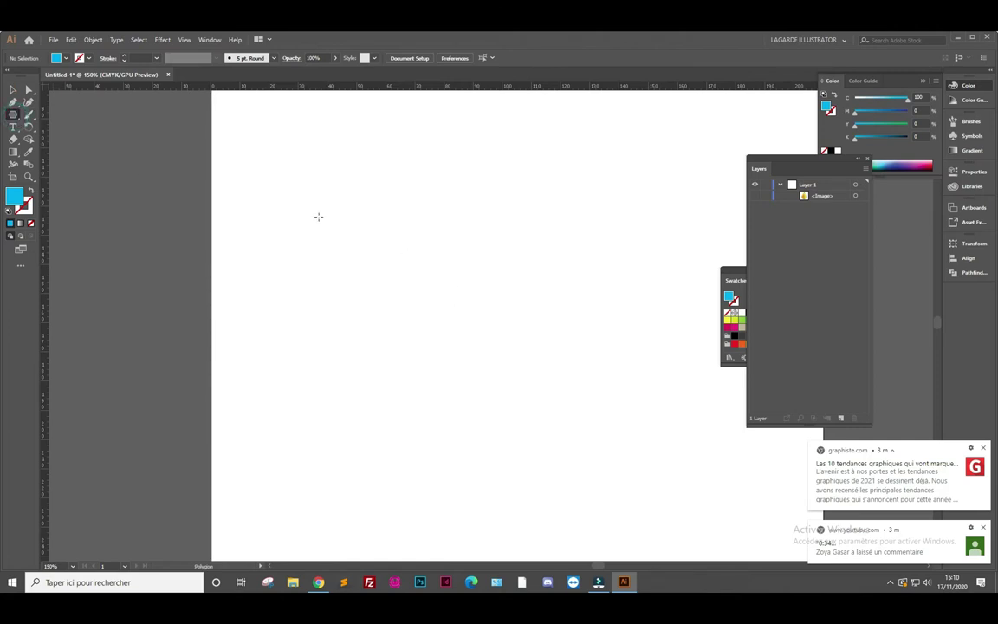
Draw a cyan-filled hexagon, adjusting its side count with the arrow keys
{"action": "mouse_move", "coordinate": [320, 219]}
{"action": "left_mouse_down"}
{"action": "mouse_move", "coordinate": [334, 287]}
{"action": "mouse_move", "coordinate": [319, 278]}
{"action": "left_mouse_up"}
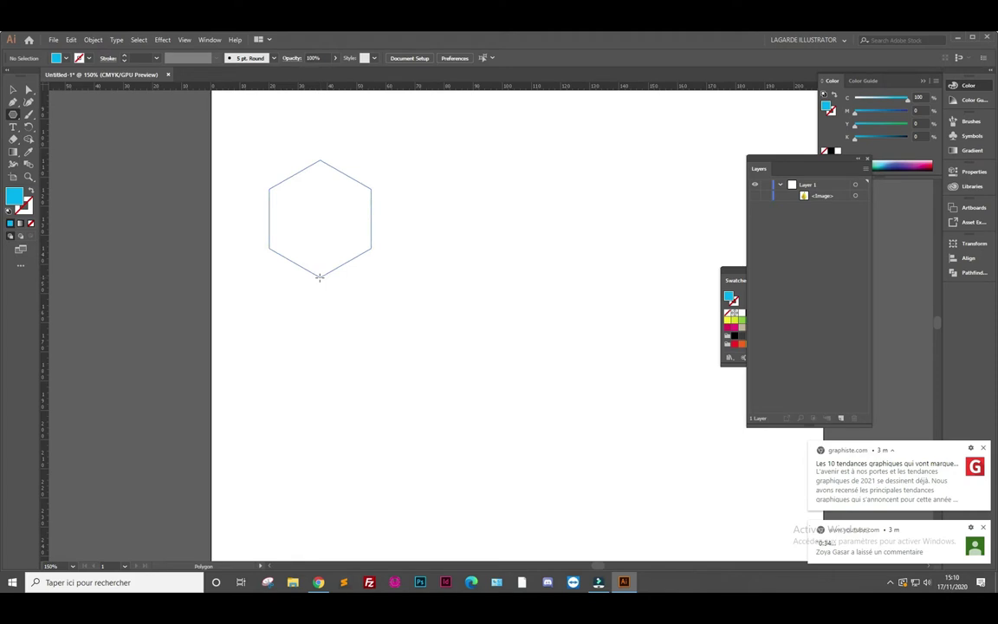
{"action": "key", "text": "Up"}
{"action": "mouse_move", "coordinate": [320, 278]}
{"action": "left_mouse_down"}
{"action": "mouse_move", "coordinate": [377, 422]}
{"action": "mouse_move", "coordinate": [346, 319]}
{"action": "mouse_move", "coordinate": [345, 292]}
{"action": "mouse_move", "coordinate": [357, 334]}
{"action": "mouse_move", "coordinate": [356, 283]}
{"action": "left_mouse_up"}
{"action": "key", "text": "Up"}
{"action": "key", "text": "Up"}
{"action": "key", "text": "Up"}
{"action": "key", "text": "Up"}
{"action": "key", "text": "Up"}
{"action": "key", "text": "Down"}
{"action": "key", "text": "Down"}
{"action": "key", "text": "Down"}
{"action": "key", "text": "Down"}
{"action": "key", "text": "Down"}
{"action": "key", "text": "Up"}
{"action": "key", "text": "Up"}
{"action": "key", "text": "Up"}
{"action": "key", "text": "Down"}
{"action": "key", "text": "Down"}
{"action": "key", "text": "Down"}
{"action": "key", "text": "Down"}
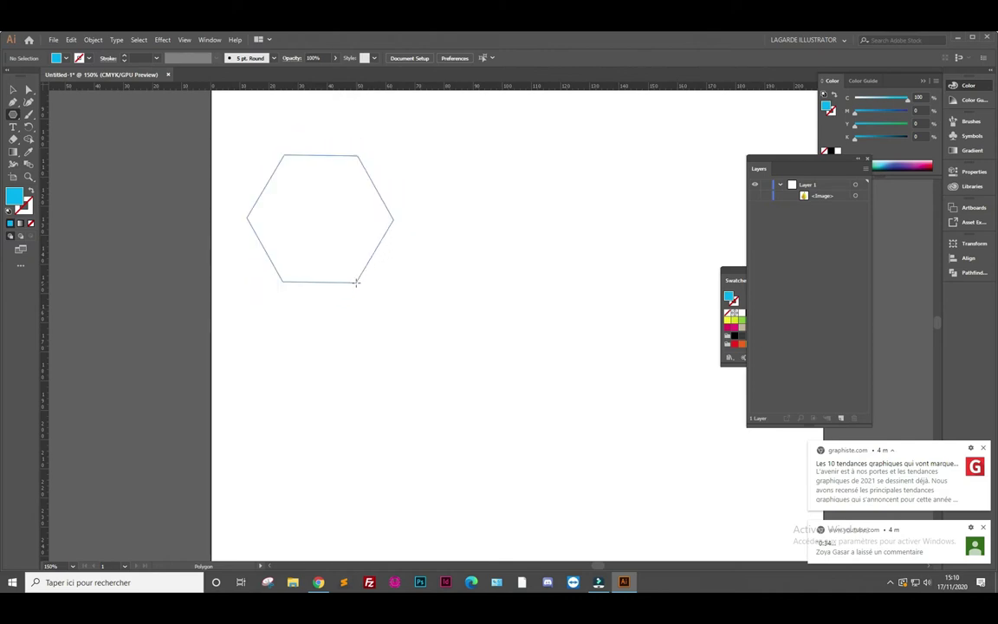
{"action": "key", "text": "Down"}
{"action": "key", "text": "Down"}
{"action": "key", "text": "Down"}
{"action": "key", "text": "Up"}
{"action": "key", "text": "Up"}
{"action": "key", "text": "Up"}
{"action": "left_click_drag", "start_coordinate": [357, 282], "coordinate": [356, 283]}
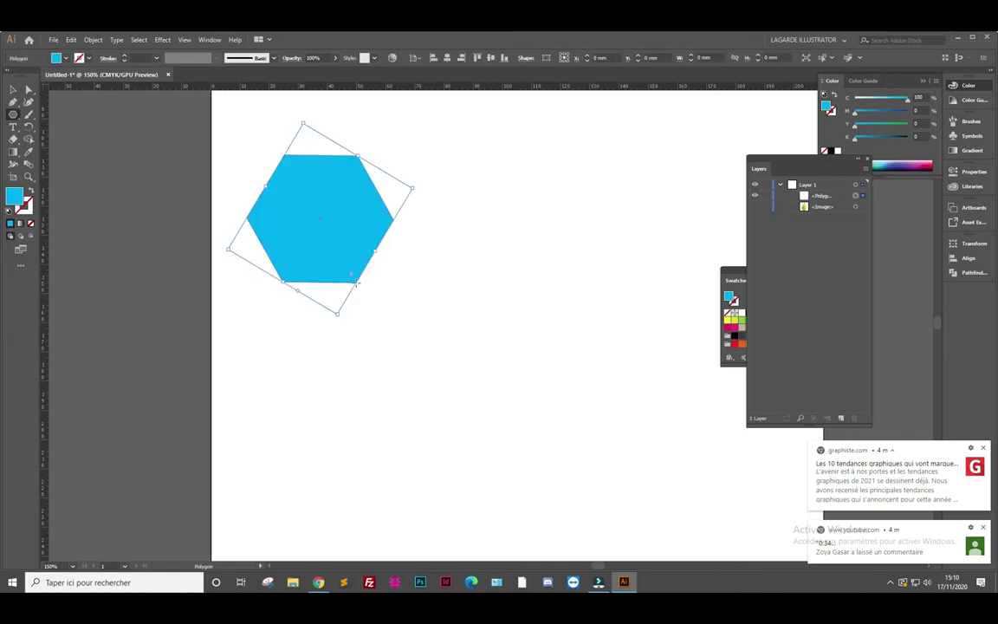
Start a star beside the hexagon, raising its point count
{"action": "left_click", "coordinate": [14, 115]}
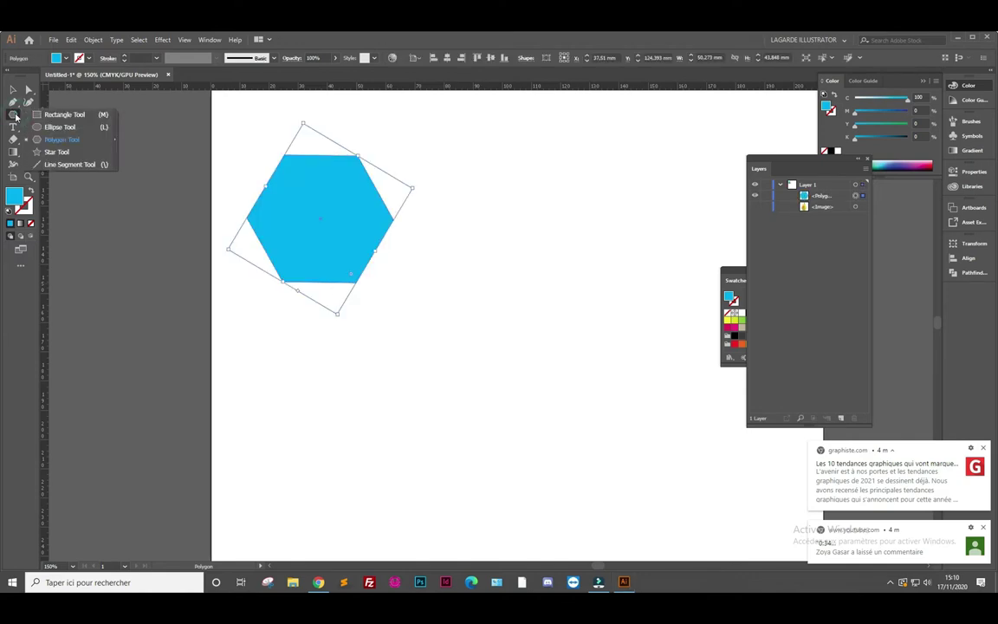
{"action": "left_click", "coordinate": [57, 151]}
{"action": "left_click_drag", "start_coordinate": [445, 236], "coordinate": [482, 291]}
{"action": "key", "text": "Up"}
{"action": "key", "text": "Up"}
{"action": "key", "text": "Up"}
{"action": "key", "text": "Up"}
{"action": "key", "text": "Up"}
{"action": "key", "text": "Up"}
Stretch and rotate the star, then draw more star and polygon shapes
{"action": "left_click_drag", "start_coordinate": [482, 291], "coordinate": [519, 338]}
{"action": "left_click_drag", "start_coordinate": [541, 359], "coordinate": [566, 363]}
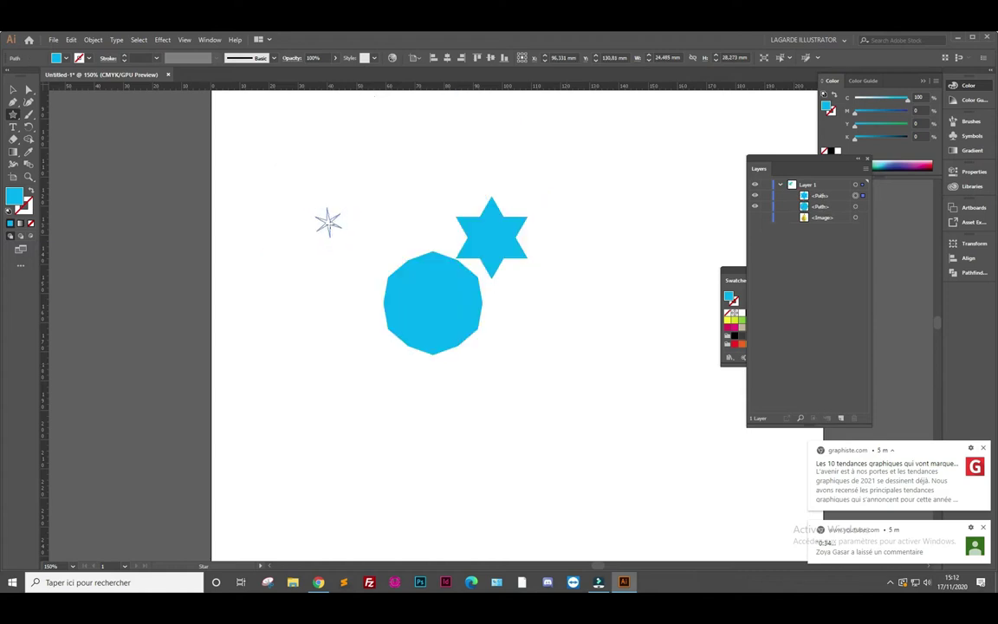
{"action": "mouse_move", "coordinate": [347, 239]}
{"action": "left_mouse_down"}
{"action": "mouse_move", "coordinate": [336, 230]}
{"action": "mouse_move", "coordinate": [352, 254]}
{"action": "mouse_move", "coordinate": [356, 242]}
{"action": "mouse_move", "coordinate": [344, 240]}
{"action": "mouse_move", "coordinate": [406, 282]}
{"action": "mouse_move", "coordinate": [329, 223]}
{"action": "mouse_move", "coordinate": [370, 272]}
{"action": "left_mouse_up"}
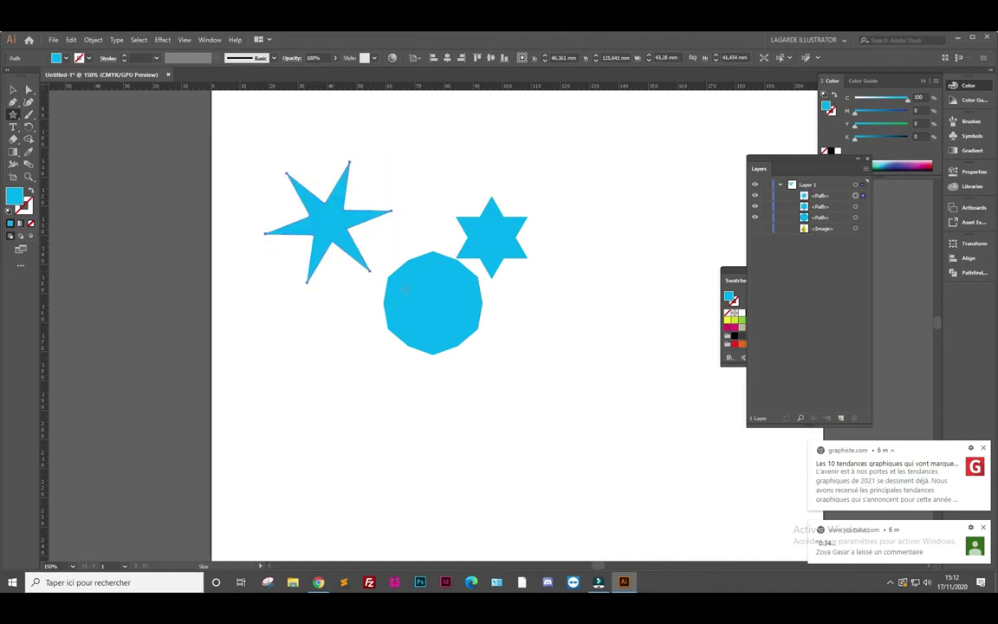
Add a 6-point star via the Star dialog and marquee-select all four shapes
{"action": "left_click", "coordinate": [514, 401]}
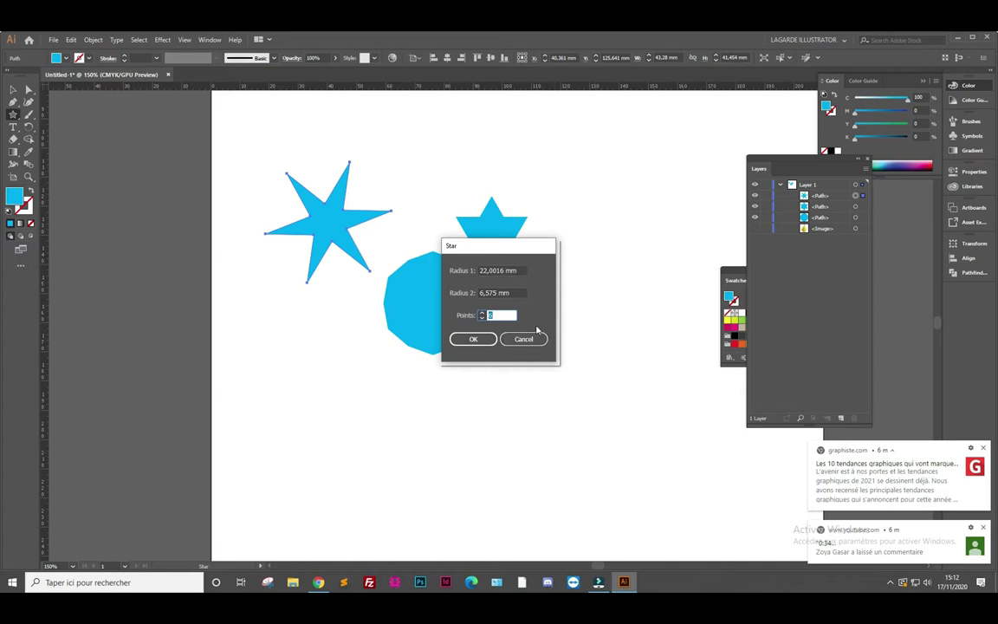
{"action": "left_click", "coordinate": [473, 338]}
{"action": "left_click", "coordinate": [13, 89]}
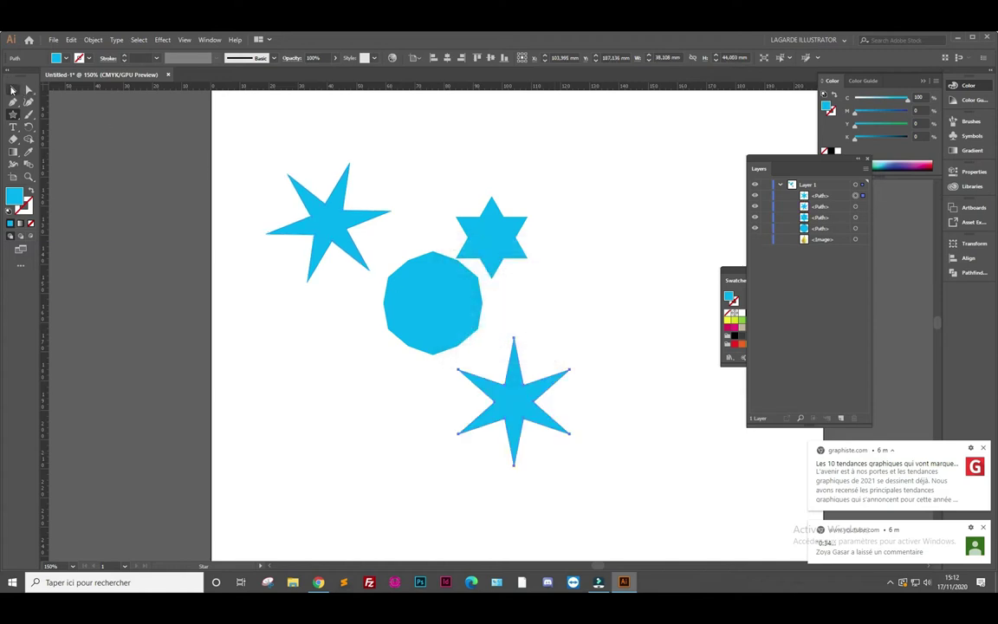
{"action": "left_click_drag", "start_coordinate": [257, 173], "coordinate": [625, 440]}
Delete the four shapes and paint a zigzag Paintbrush stroke ending in a loop
{"action": "key", "text": "Delete"}
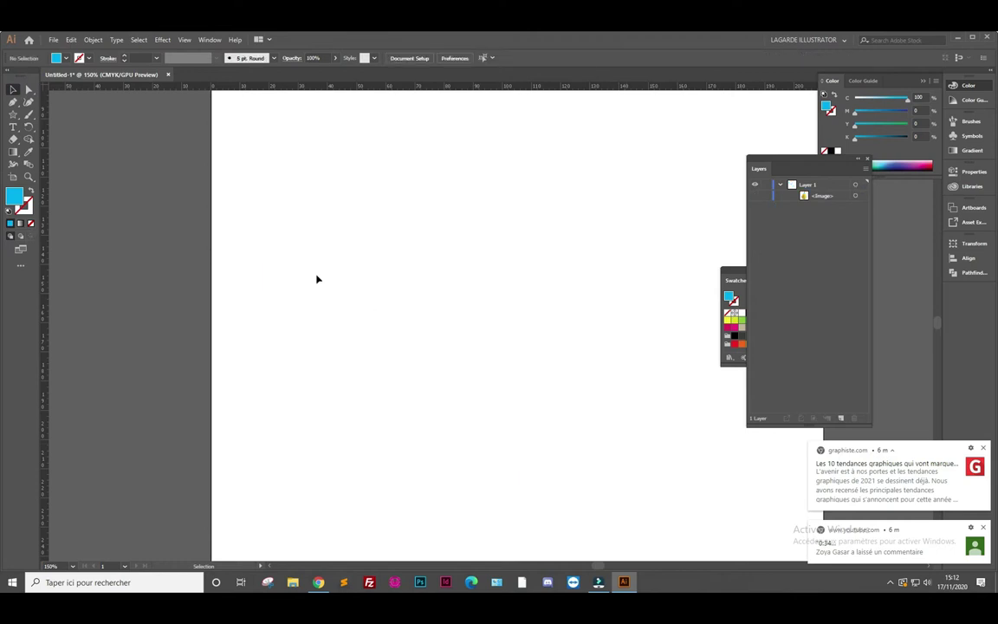
{"action": "left_click", "coordinate": [28, 117]}
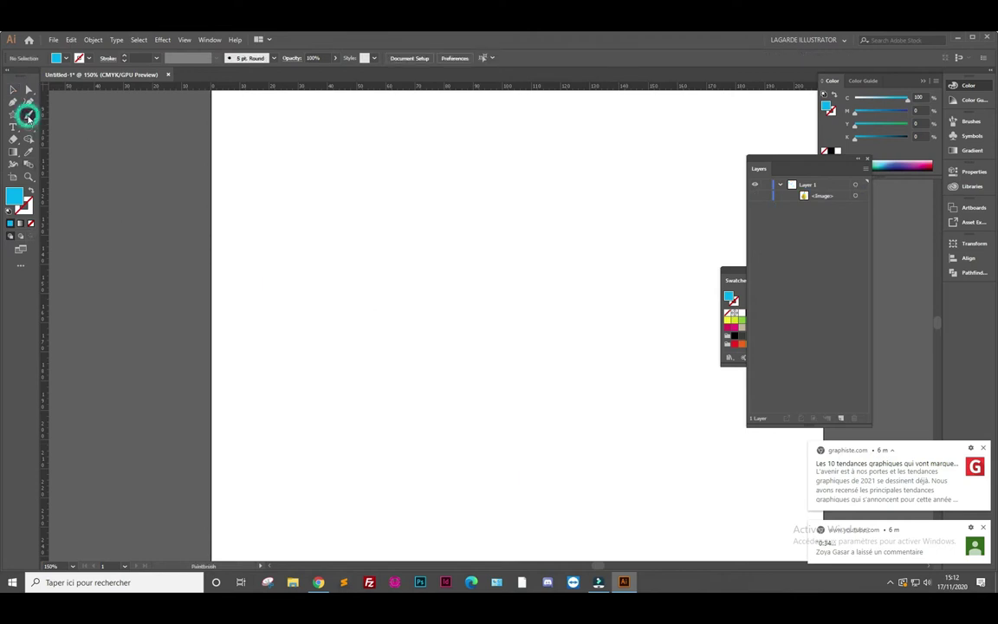
{"action": "mouse_move", "coordinate": [363, 260]}
{"action": "left_mouse_down"}
{"action": "mouse_move", "coordinate": [416, 291]}
{"action": "mouse_move", "coordinate": [452, 286]}
{"action": "left_mouse_up"}
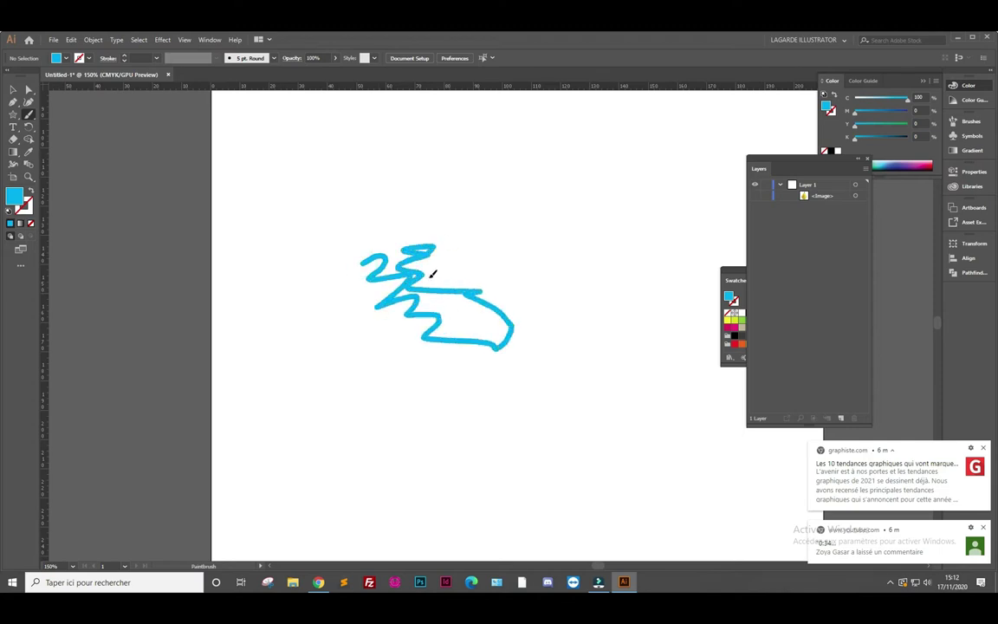
Select the zigzag brush stroke
{"action": "left_click", "coordinate": [13, 89]}
{"action": "left_click", "coordinate": [479, 311]}
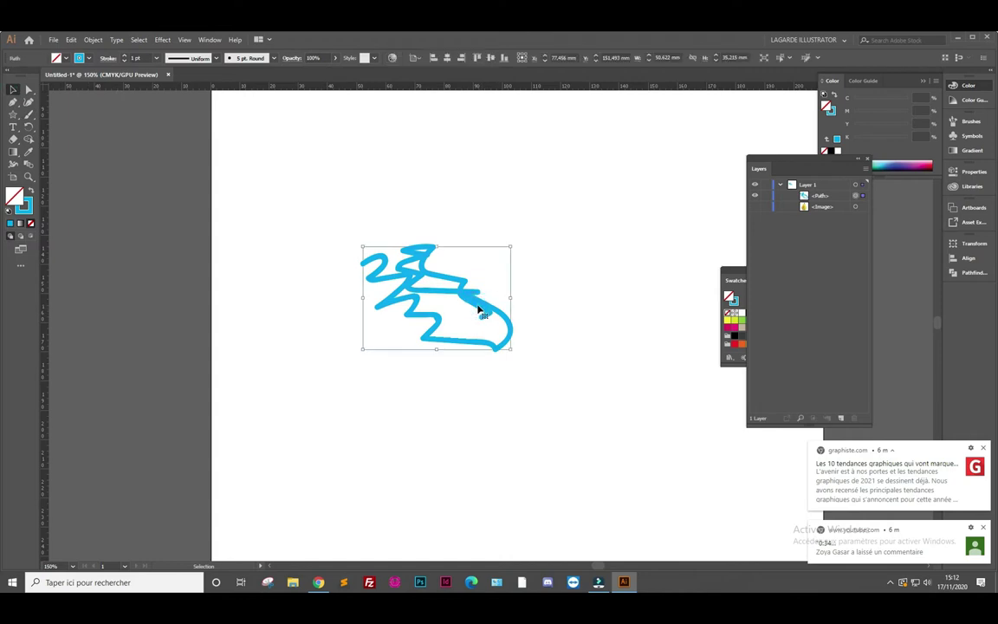
{"action": "scroll", "coordinate": [476, 321], "scroll_direction": "up", "scroll_amount": 2}
{"action": "scroll", "coordinate": [475, 319], "scroll_direction": "up", "scroll_amount": 1}
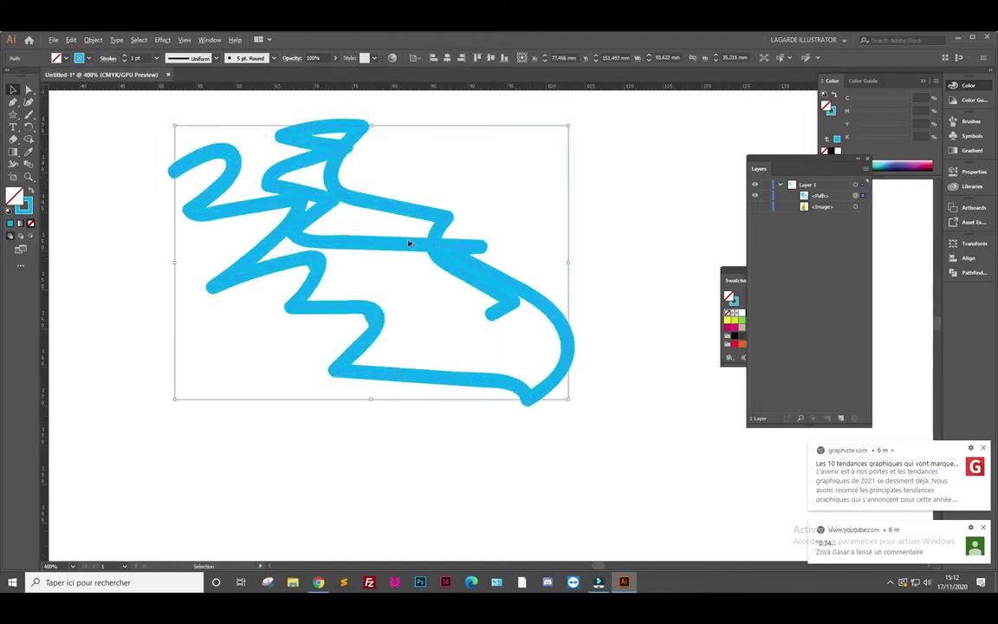
{"action": "scroll", "coordinate": [455, 284], "scroll_direction": "down", "scroll_amount": 2}
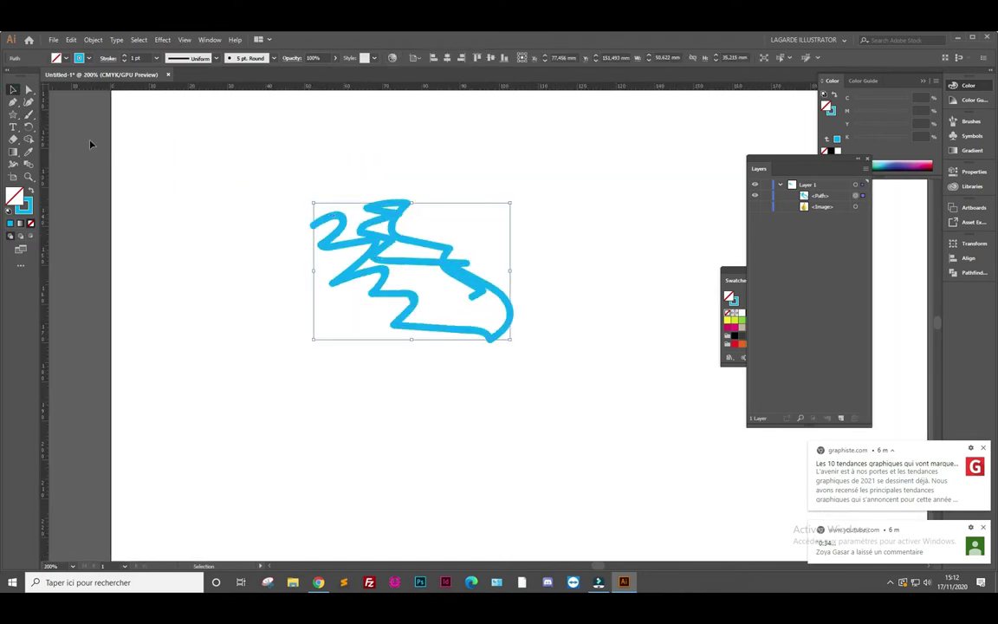
{"action": "left_click", "coordinate": [28, 115]}
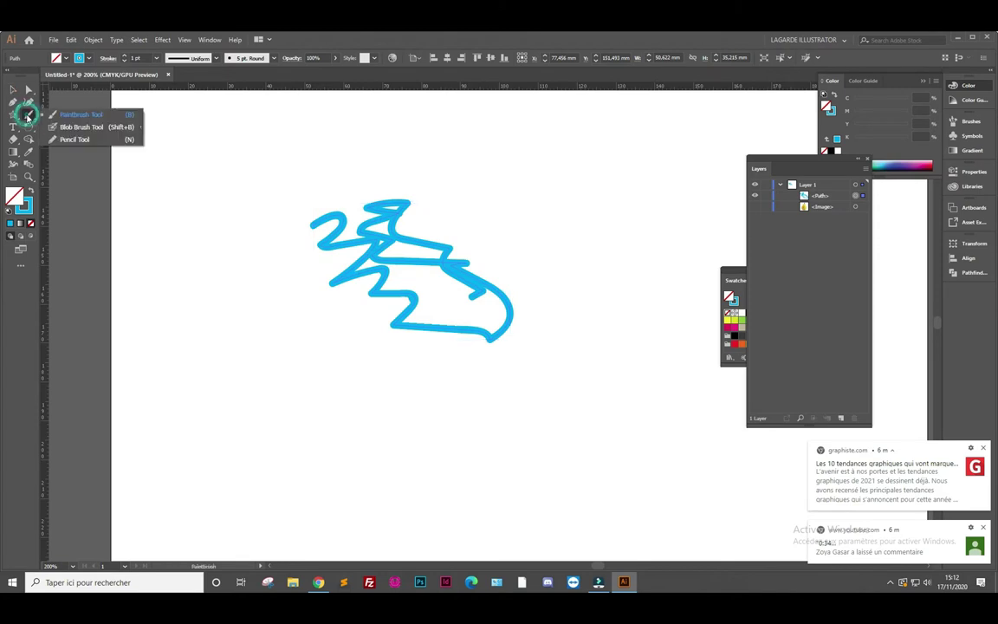
Paint a filled Blob Brush blob left of the zigzag and show its anchors
{"action": "left_click", "coordinate": [82, 127]}
{"action": "mouse_move", "coordinate": [211, 270]}
{"action": "left_mouse_down"}
{"action": "mouse_move", "coordinate": [223, 288]}
{"action": "mouse_move", "coordinate": [214, 289]}
{"action": "left_mouse_up"}
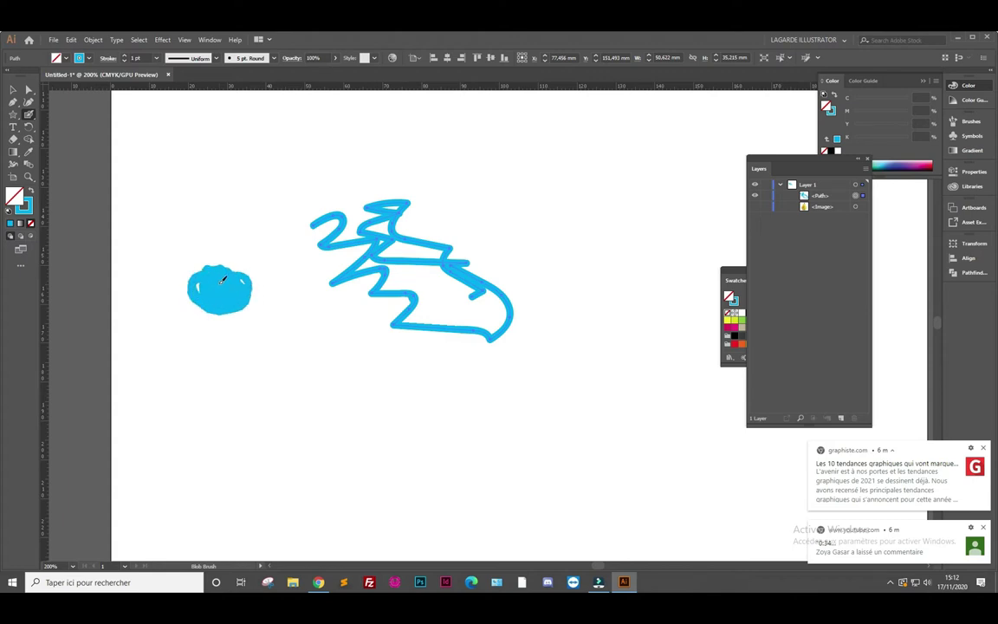
{"action": "left_click", "coordinate": [29, 89]}
{"action": "left_click", "coordinate": [211, 274]}
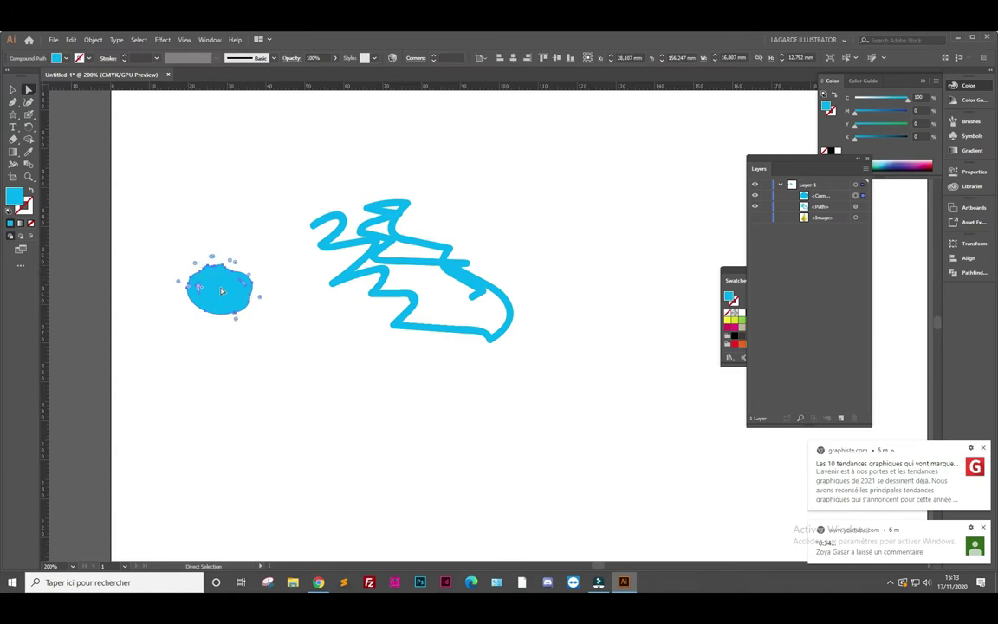
Inspect the stroke and blob anchor points, then switch to Outline view with Ctrl+Y
{"action": "left_click", "coordinate": [374, 247]}
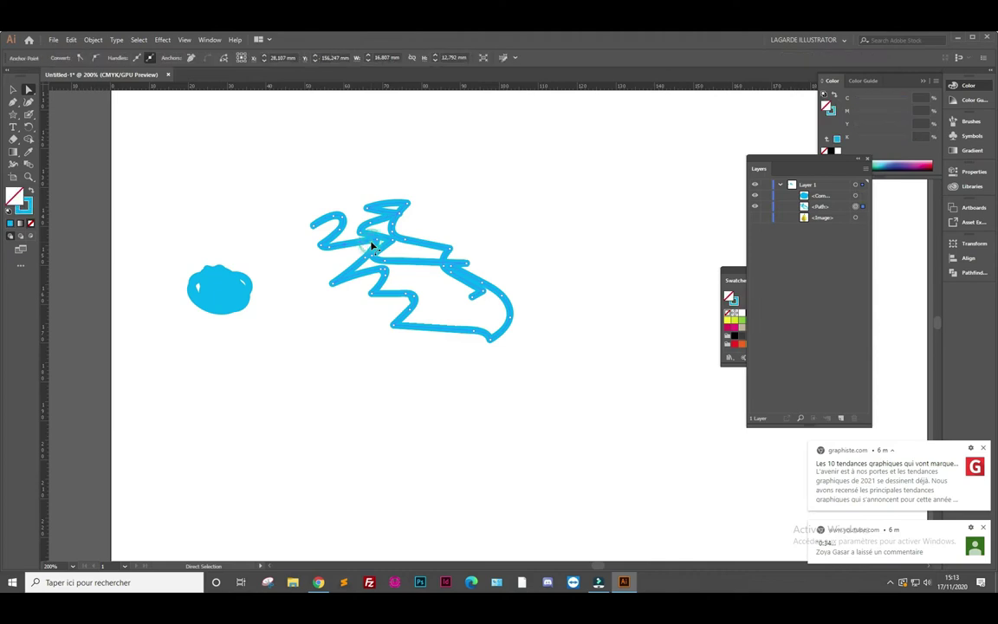
{"action": "left_click_drag", "start_coordinate": [172, 265], "coordinate": [246, 257]}
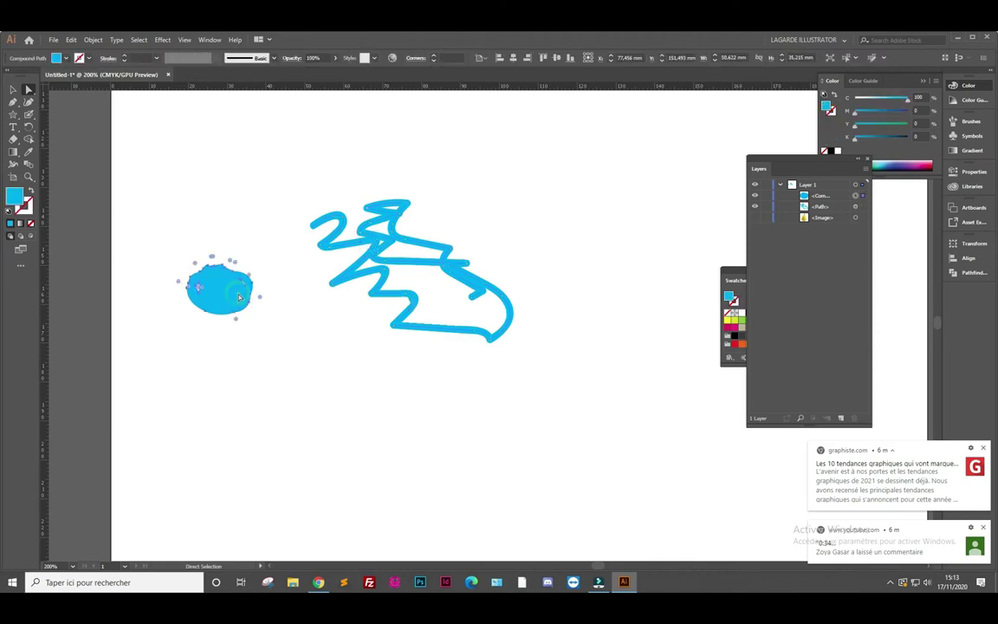
{"action": "key", "text": "v"}
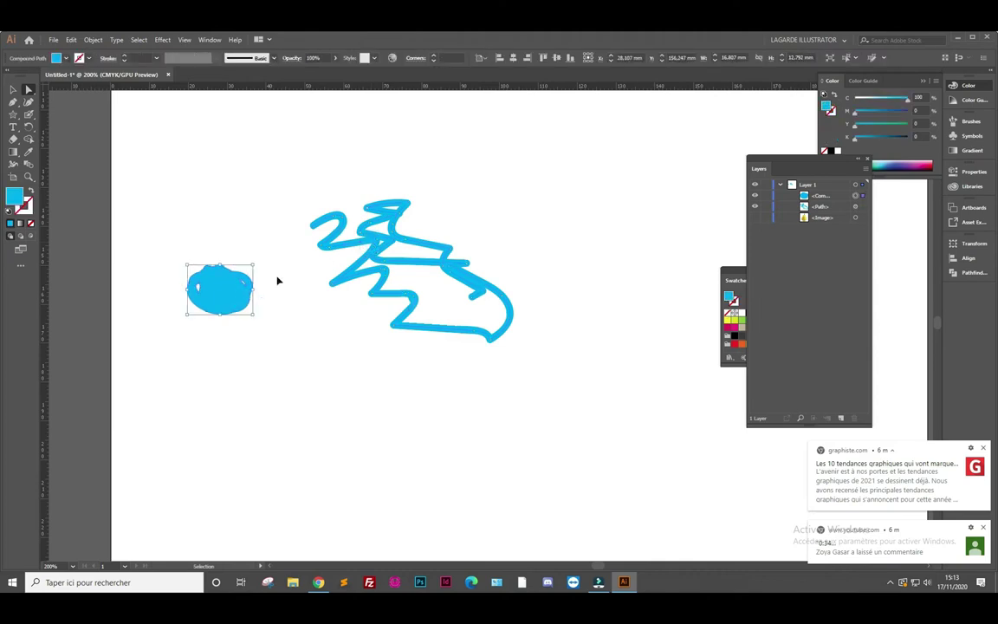
{"action": "key", "text": "ctrl+y"}
{"action": "key", "text": "a"}
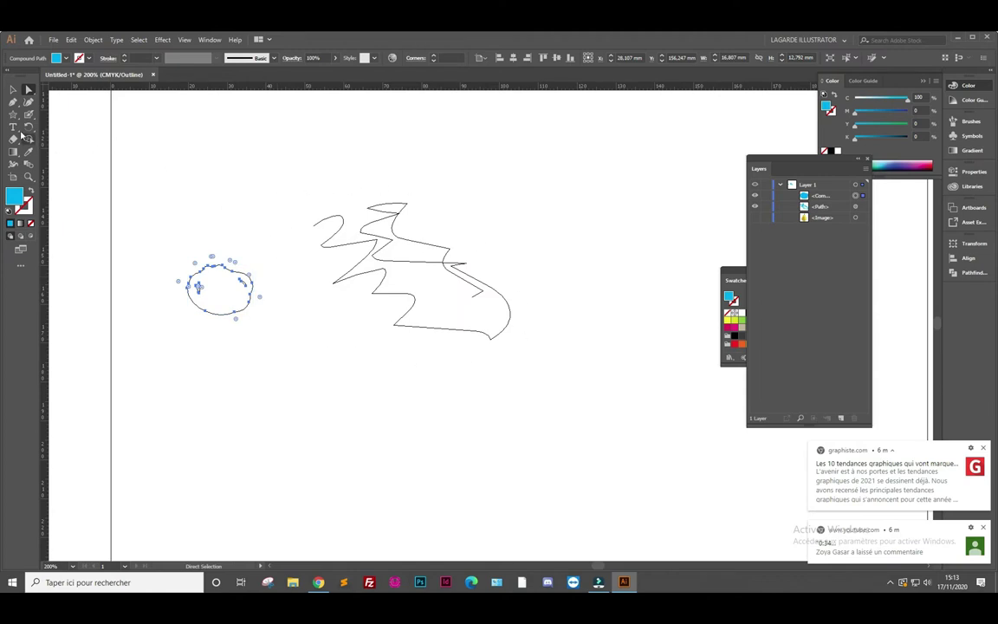
Draw a large six-point star below the blob, checking it in Outline and full-colour preview
{"action": "left_click", "coordinate": [14, 115]}
{"action": "left_click_drag", "start_coordinate": [307, 383], "coordinate": [382, 442]}
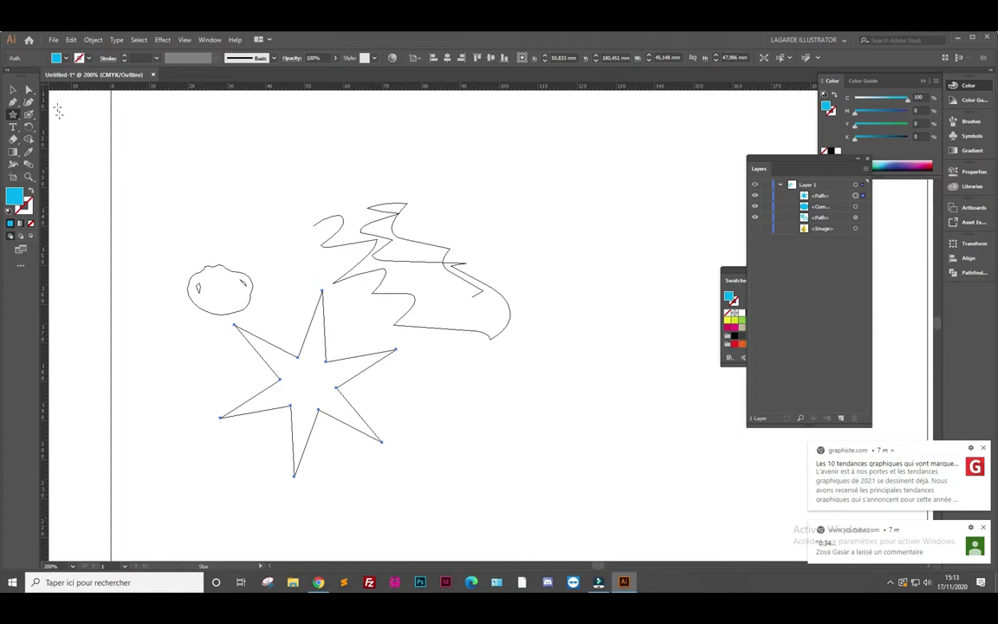
{"action": "key", "text": "a"}
{"action": "key", "text": "ctrl+y"}
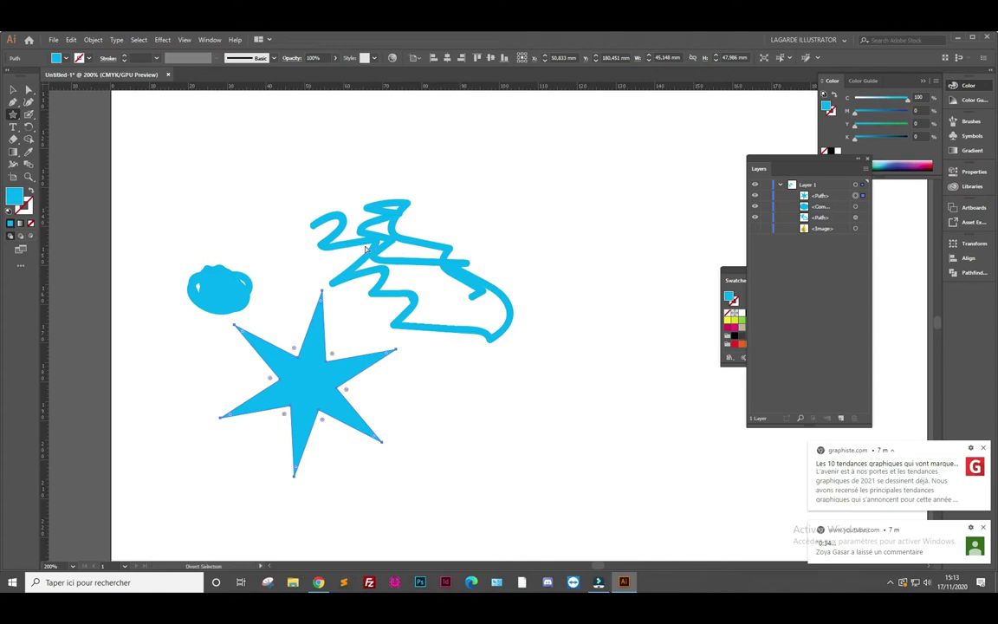
{"action": "key", "text": "ctrl+y"}
{"action": "left_click_drag", "start_coordinate": [311, 225], "coordinate": [342, 217]}
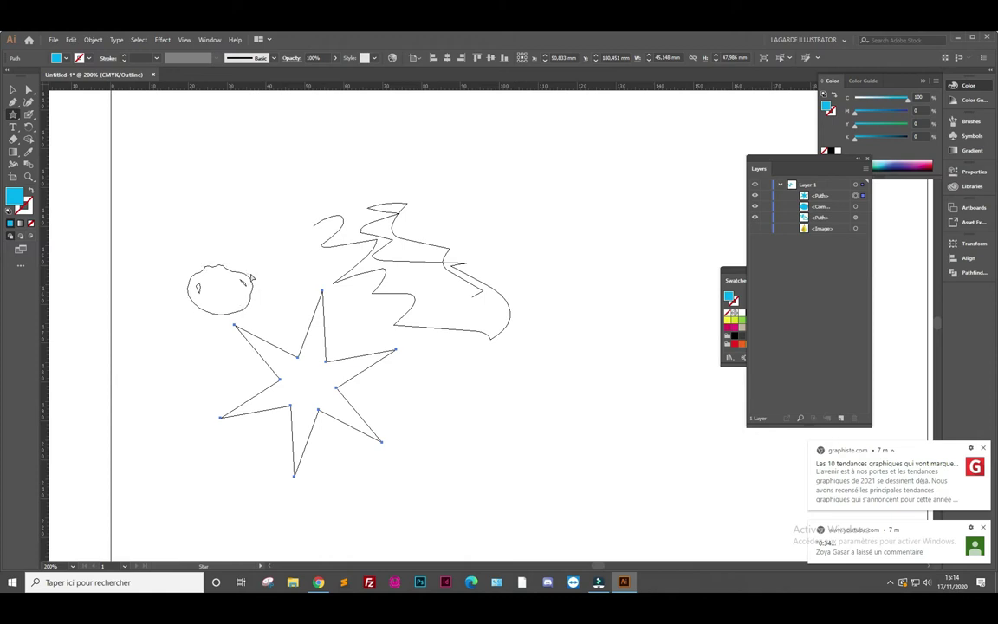
{"action": "key", "text": "ctrl+y"}
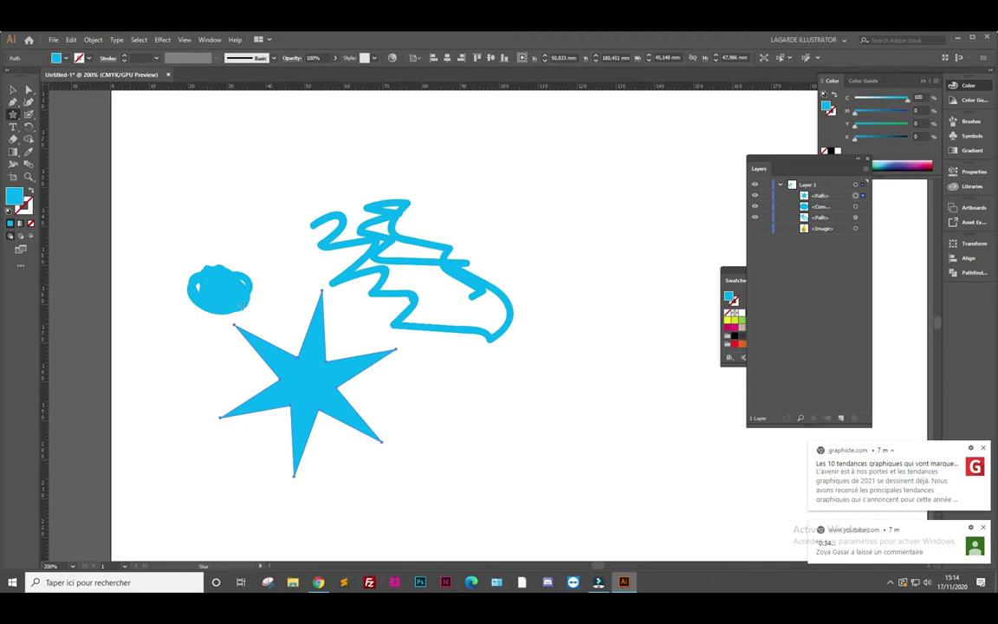
Draw a short two-point Pen path and remove its fill
{"action": "left_click", "coordinate": [13, 102]}
{"action": "left_click", "coordinate": [252, 196]}
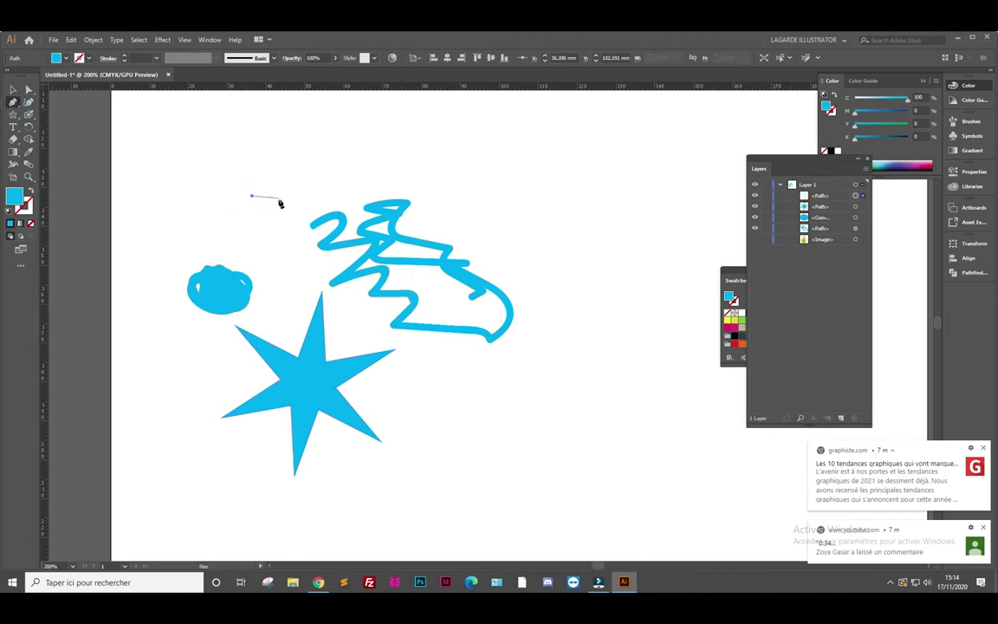
{"action": "left_click", "coordinate": [330, 174]}
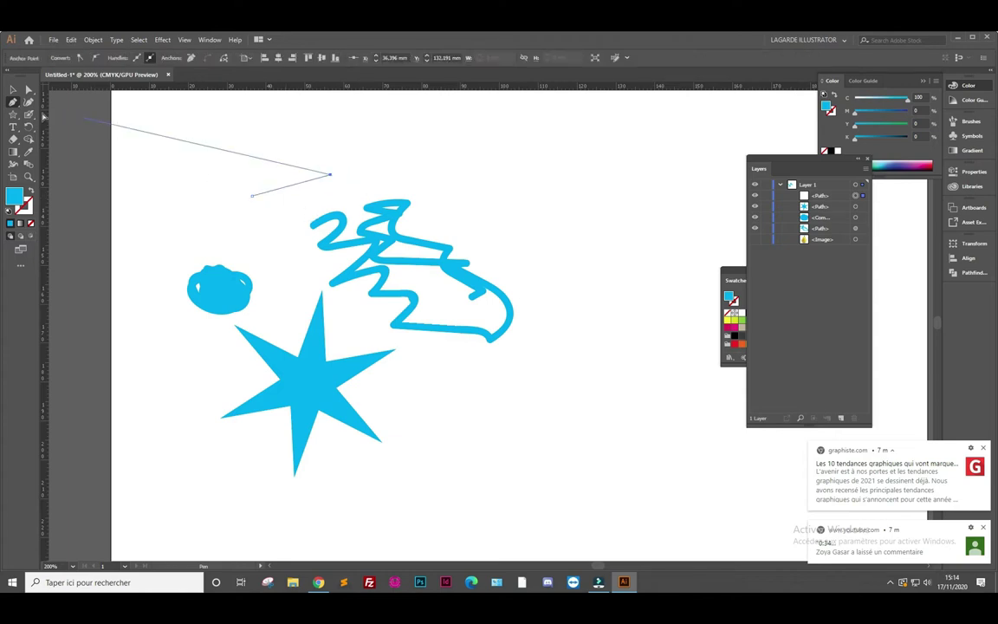
{"action": "left_click", "coordinate": [13, 89]}
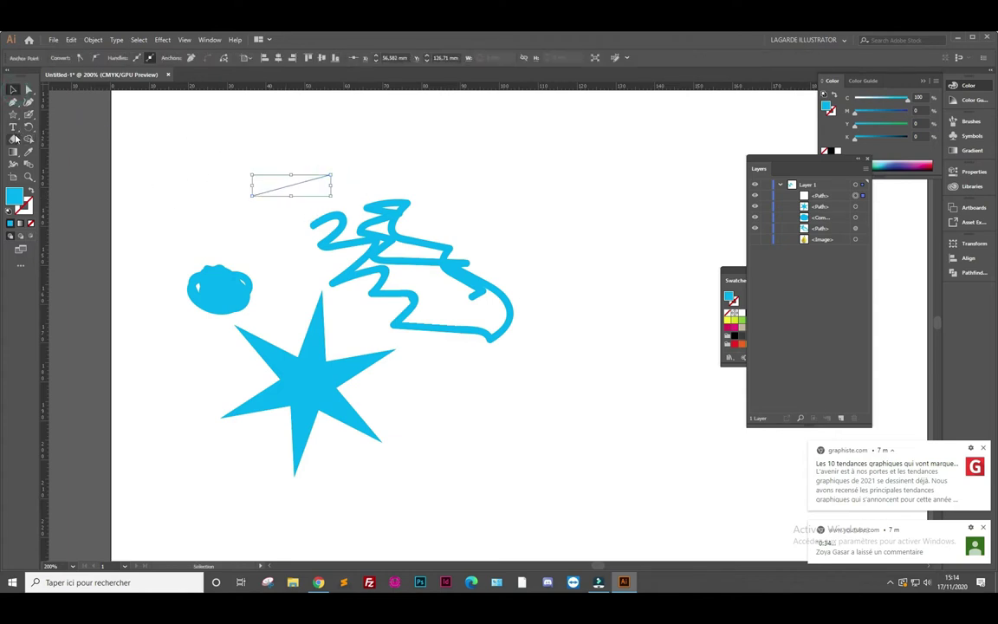
{"action": "left_click", "coordinate": [30, 223]}
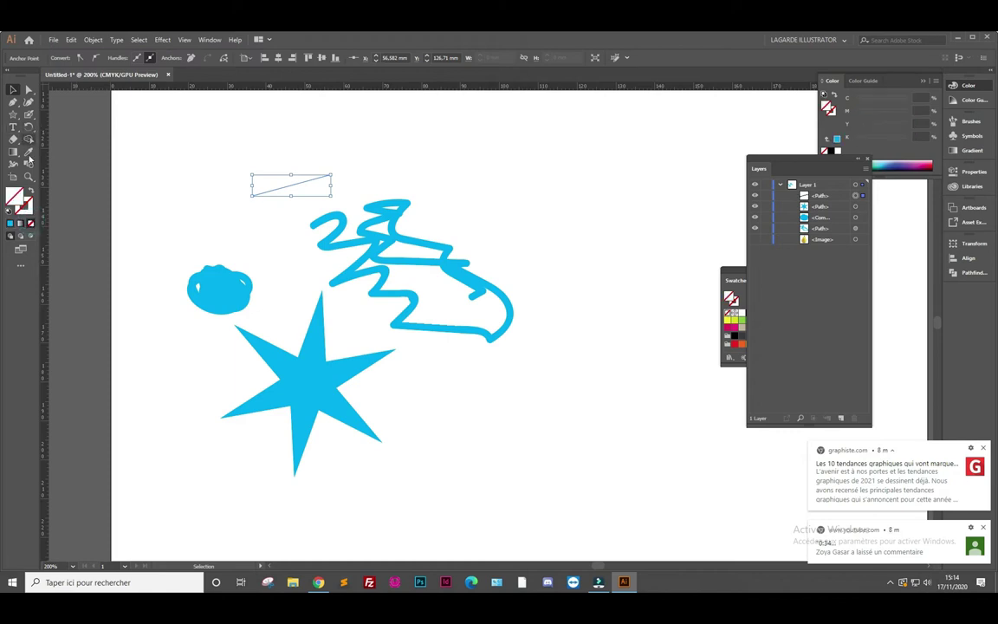
Place a single stray Pen anchor right of the line, then deselect it
{"action": "left_click", "coordinate": [14, 102]}
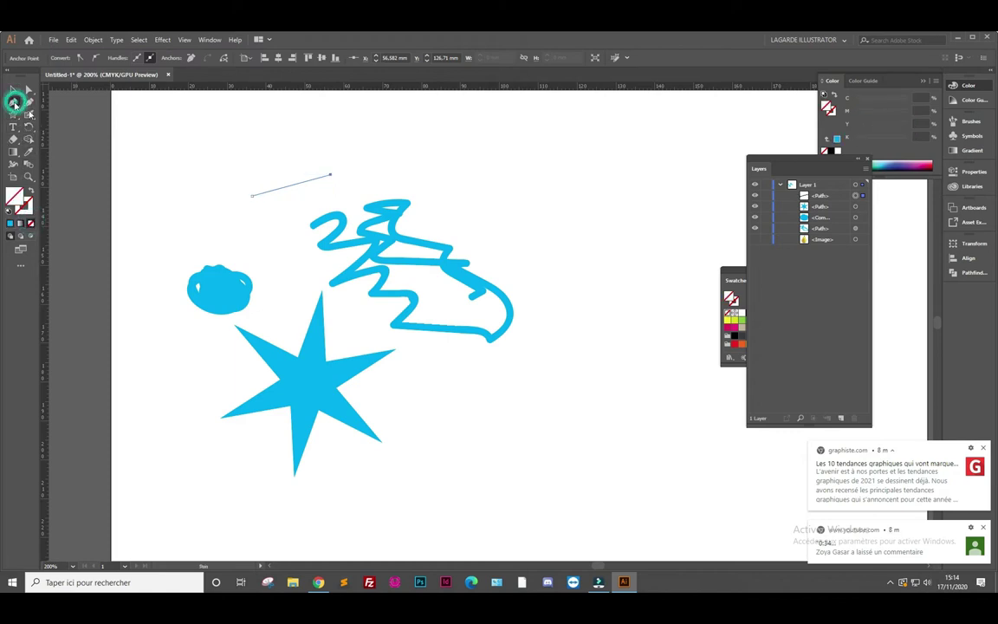
{"action": "left_click", "coordinate": [491, 197]}
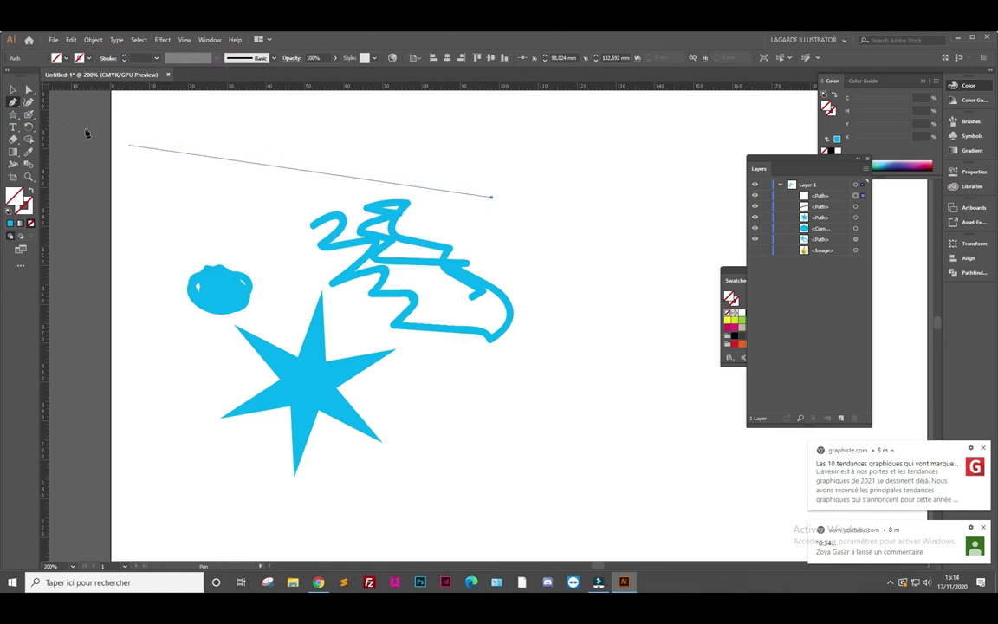
{"action": "left_click", "coordinate": [14, 90]}
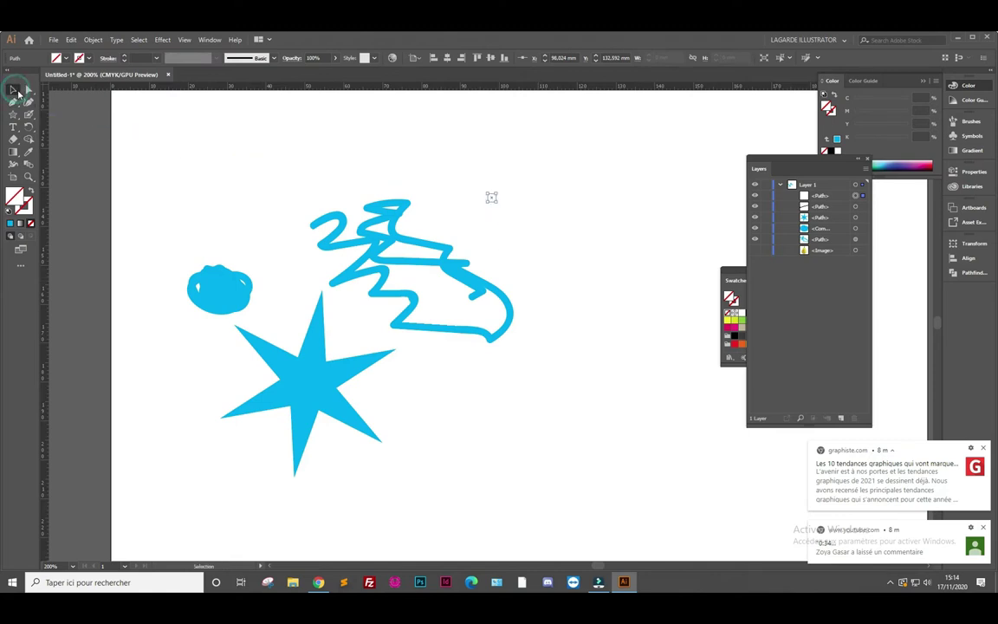
{"action": "left_click", "coordinate": [522, 242]}
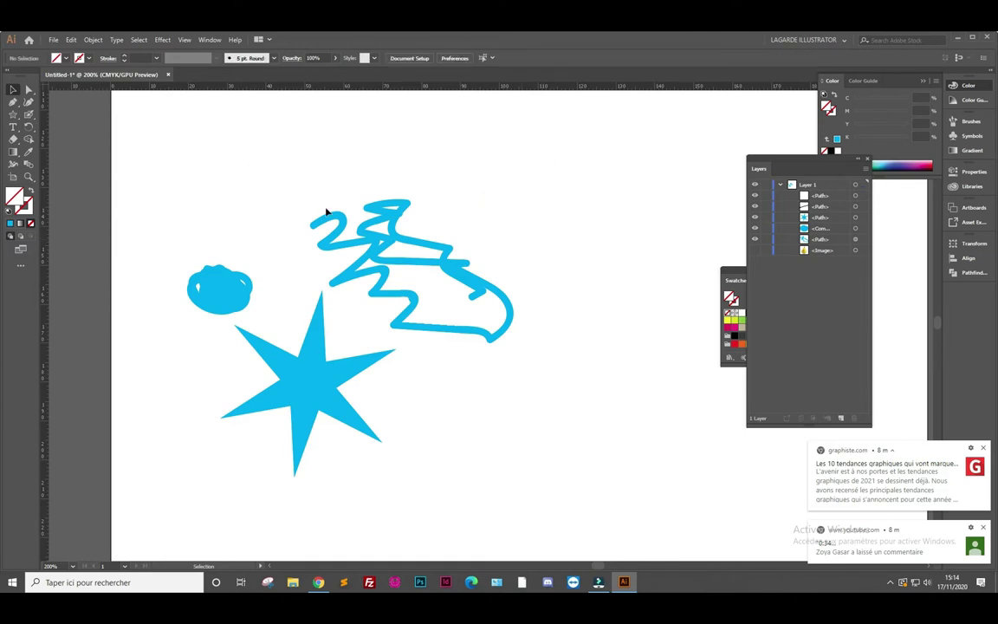
Run Object > Path > Clean Up to remove stray points and unpainted paths
{"action": "key", "text": "ctrl+y"}
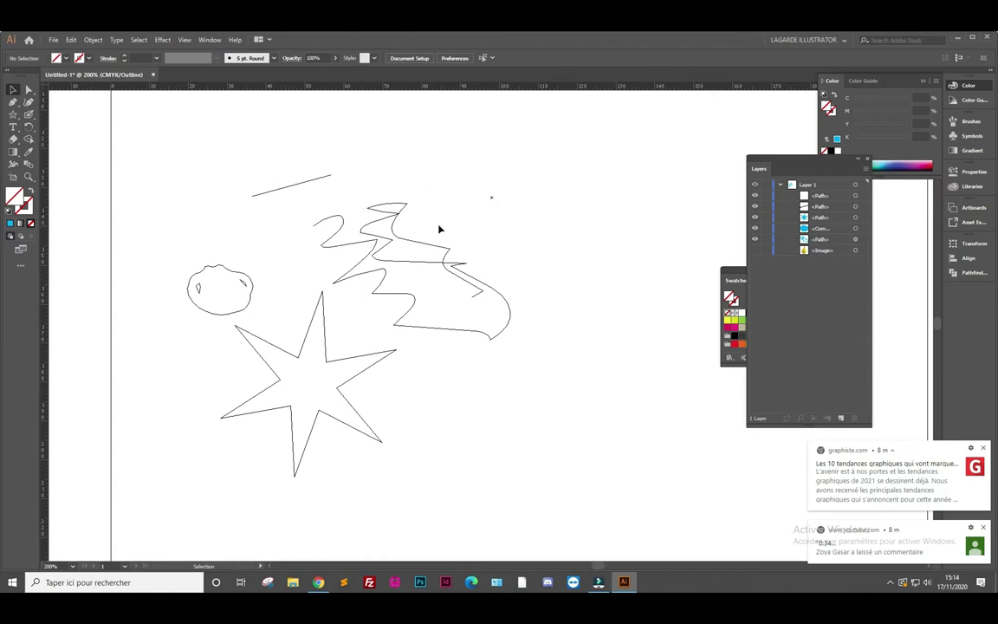
{"action": "key", "text": "ctrl+y"}
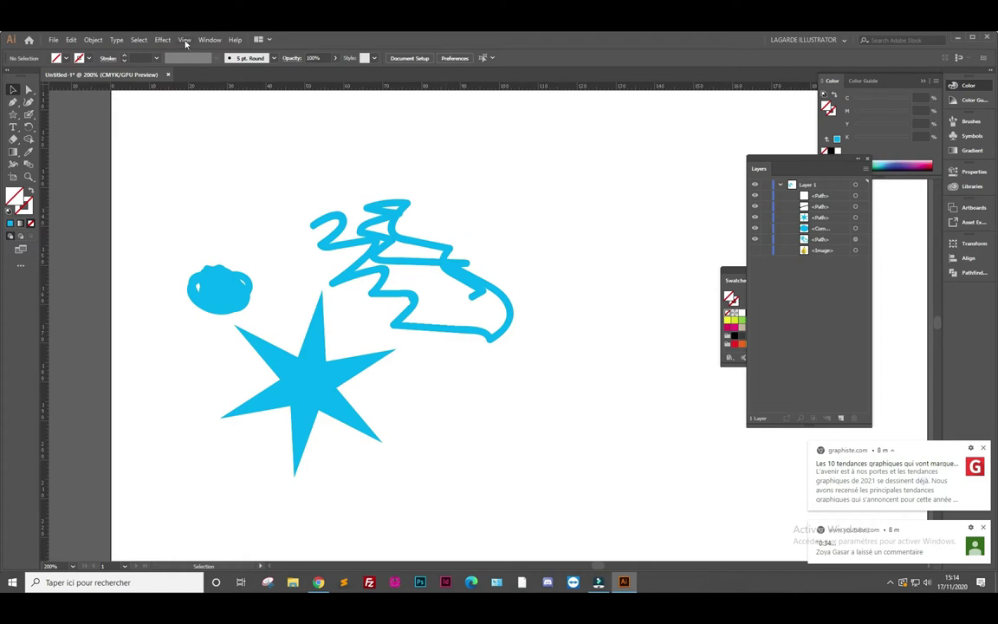
{"action": "left_click", "coordinate": [92, 39]}
{"action": "mouse_move", "coordinate": [105, 275]}
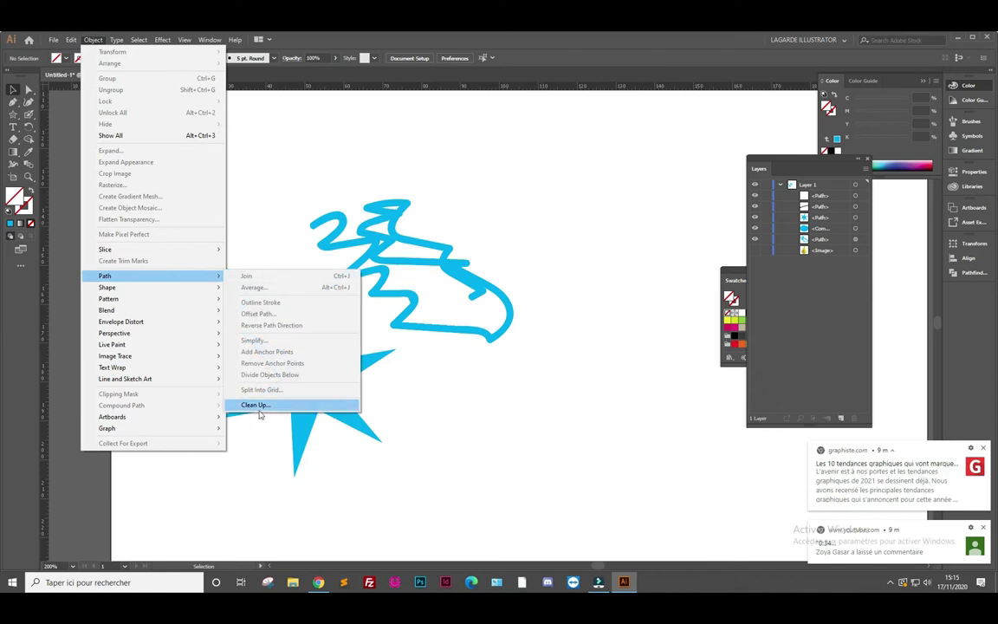
{"action": "left_click", "coordinate": [260, 405]}
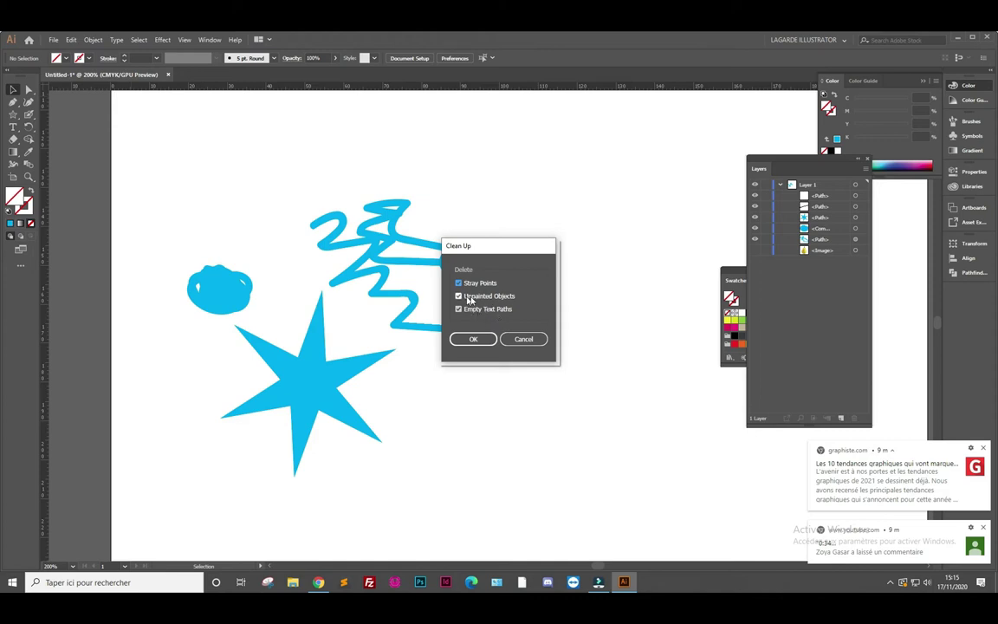
{"action": "left_click", "coordinate": [489, 341]}
Check the remaining paths in Outline view, then select all artwork and delete it
{"action": "key", "text": "ctrl+y"}
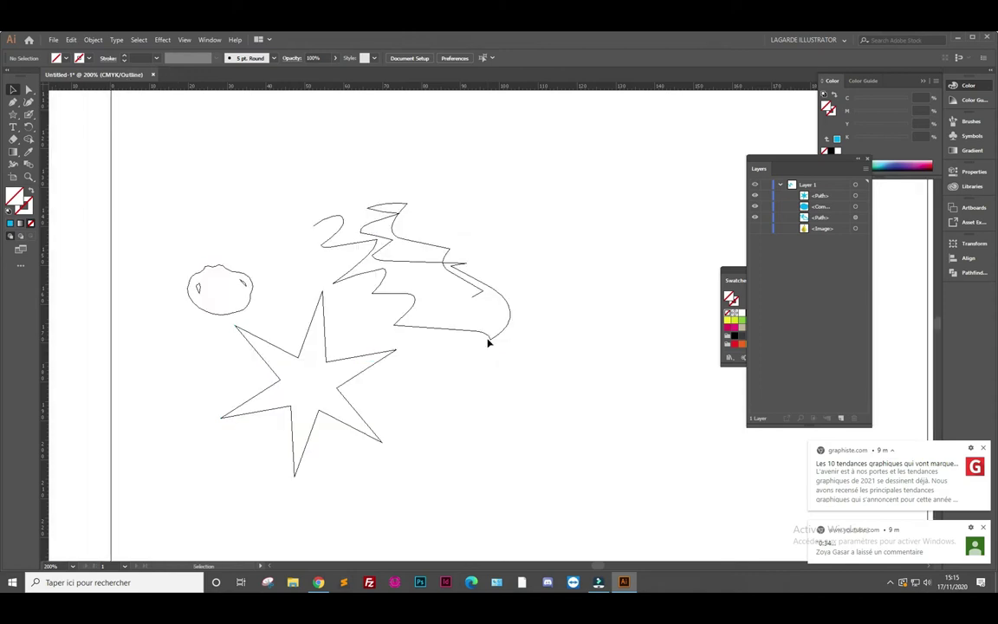
{"action": "key", "text": "ctrl+y"}
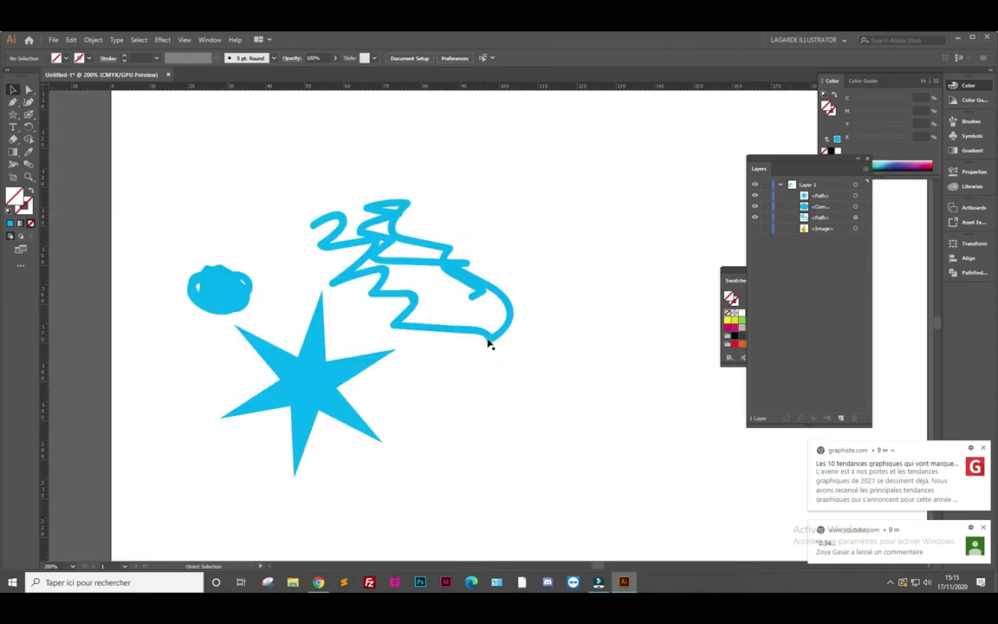
{"action": "key", "text": "ctrl+a"}
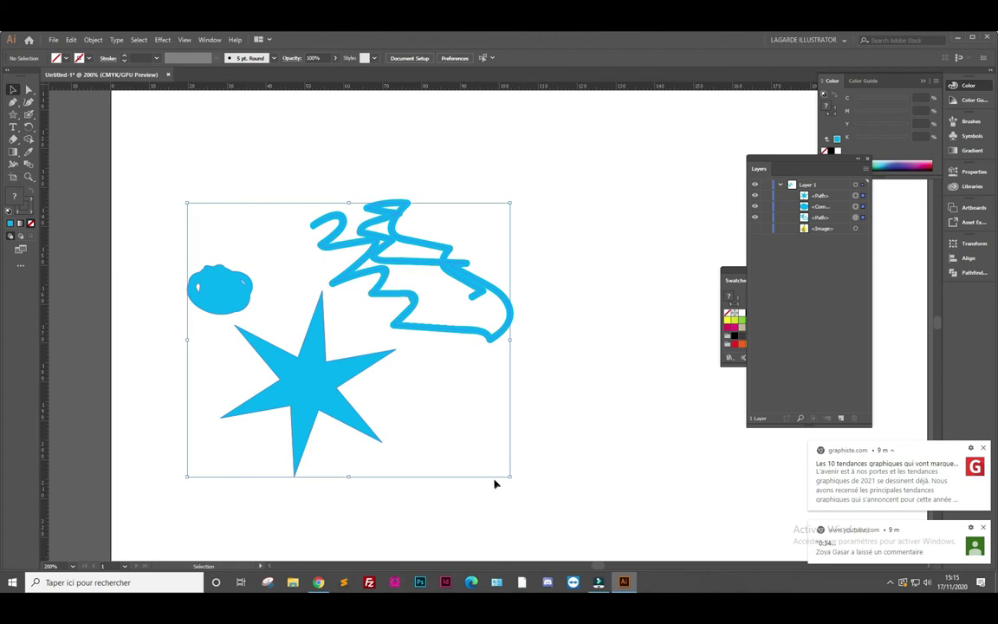
{"action": "key", "text": "Delete"}
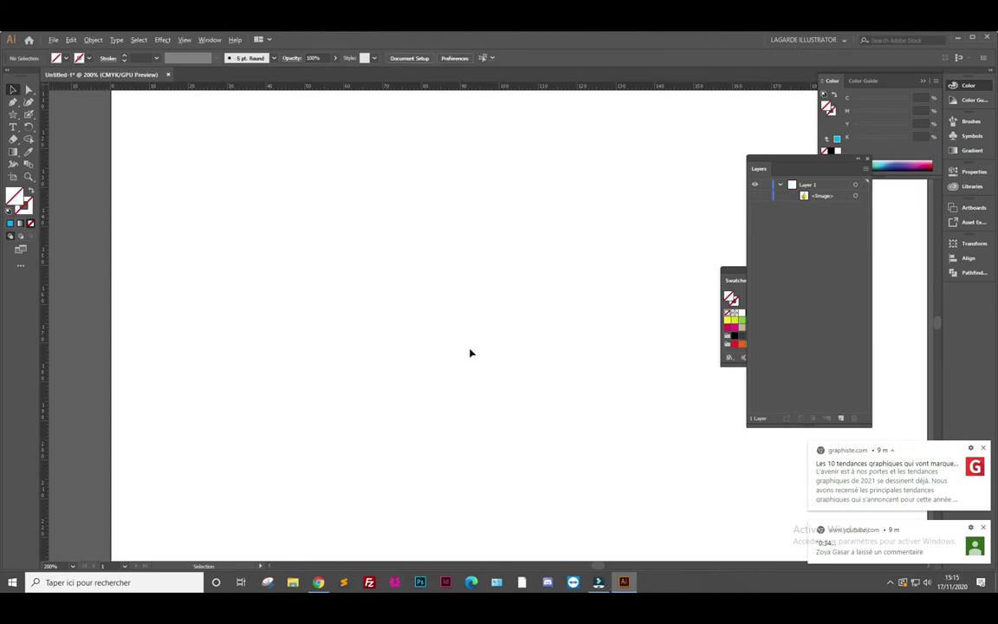
Draw an area text frame filled with Lorem ipsum placeholder text
{"action": "scroll", "coordinate": [470, 353], "scroll_direction": "down", "scroll_amount": 2}
{"action": "scroll", "coordinate": [498, 318], "scroll_direction": "up", "scroll_amount": 1}
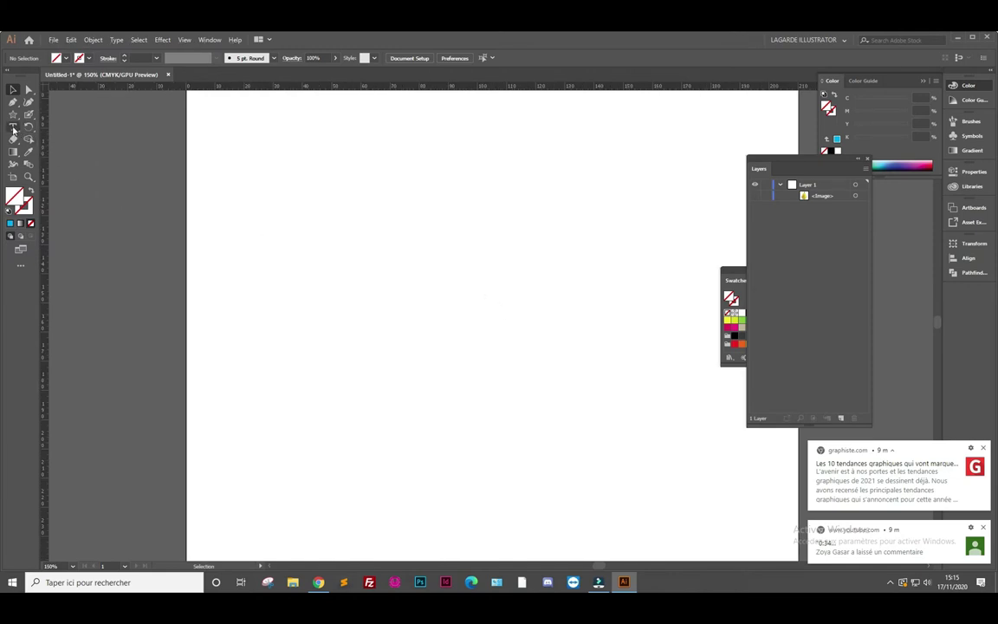
{"action": "left_click", "coordinate": [13, 126]}
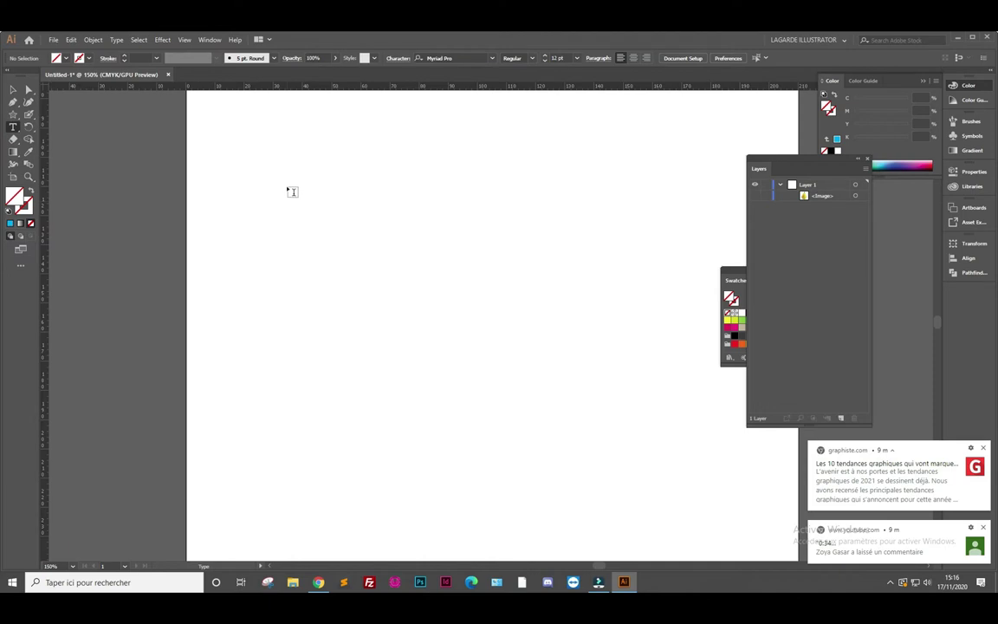
{"action": "left_click_drag", "start_coordinate": [267, 178], "coordinate": [497, 334]}
{"action": "left_click_drag", "start_coordinate": [537, 370], "coordinate": [537, 369]}
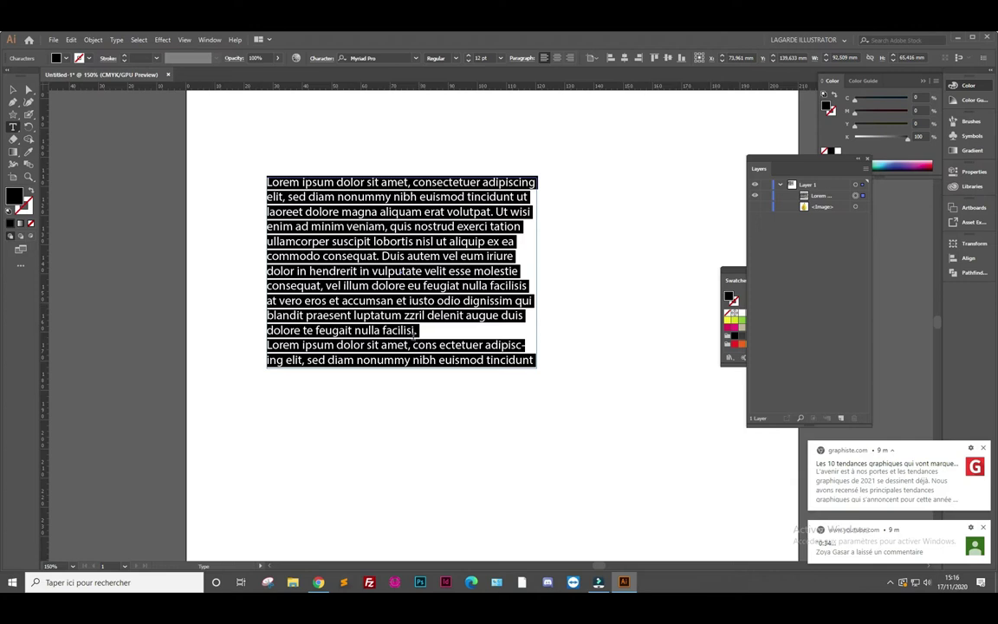
Start a new paragraph at "Duis" and select the first paragraph
{"action": "left_click", "coordinate": [268, 179]}
{"action": "left_click_drag", "start_coordinate": [268, 182], "coordinate": [381, 256]}
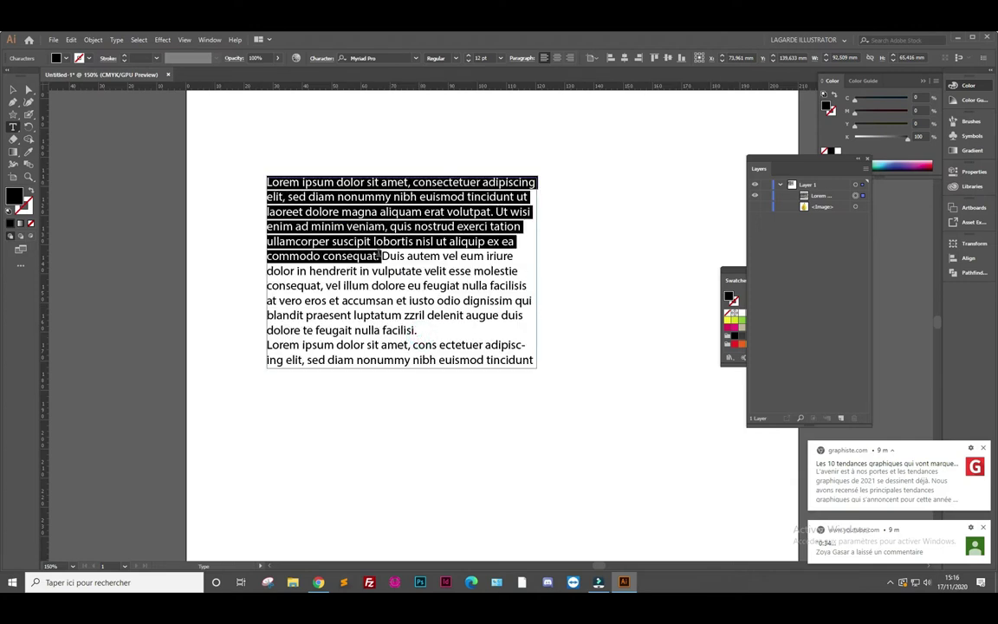
{"action": "left_click", "coordinate": [383, 256]}
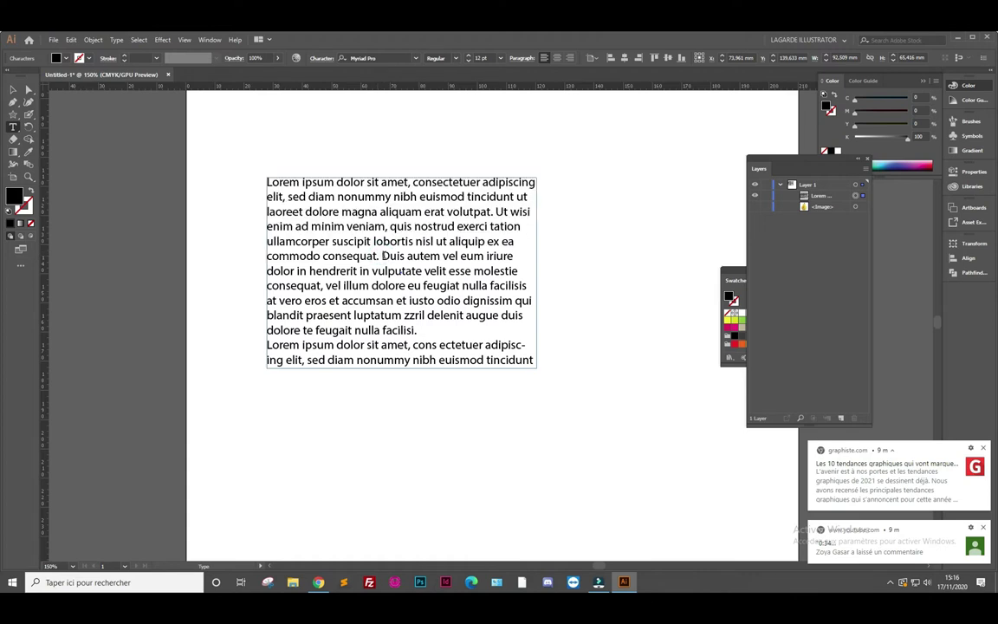
{"action": "key", "text": "Return"}
{"action": "left_click_drag", "start_coordinate": [378, 257], "coordinate": [249, 179]}
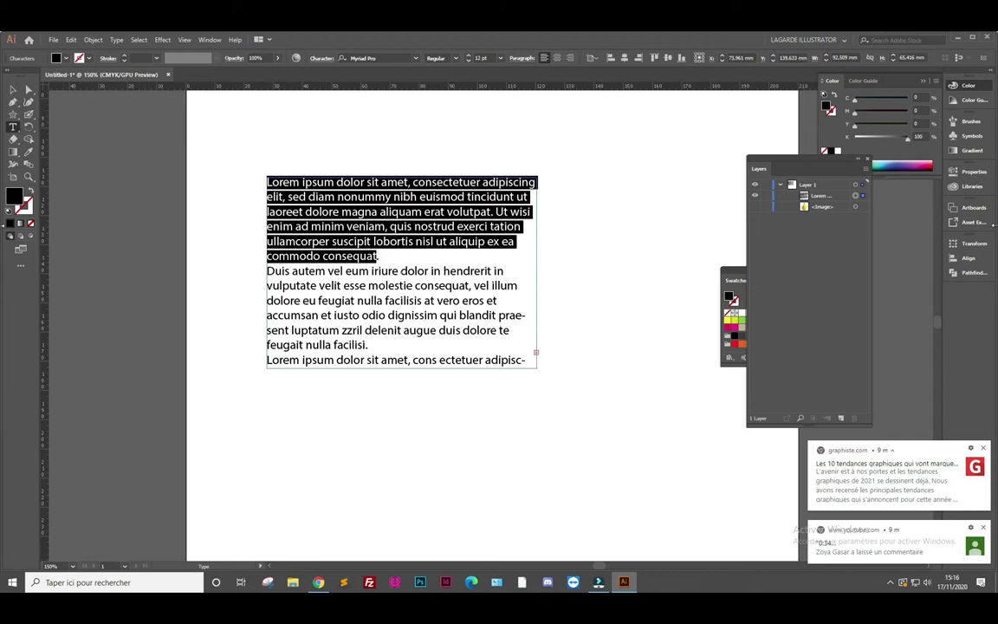
{"action": "left_click", "coordinate": [208, 39]}
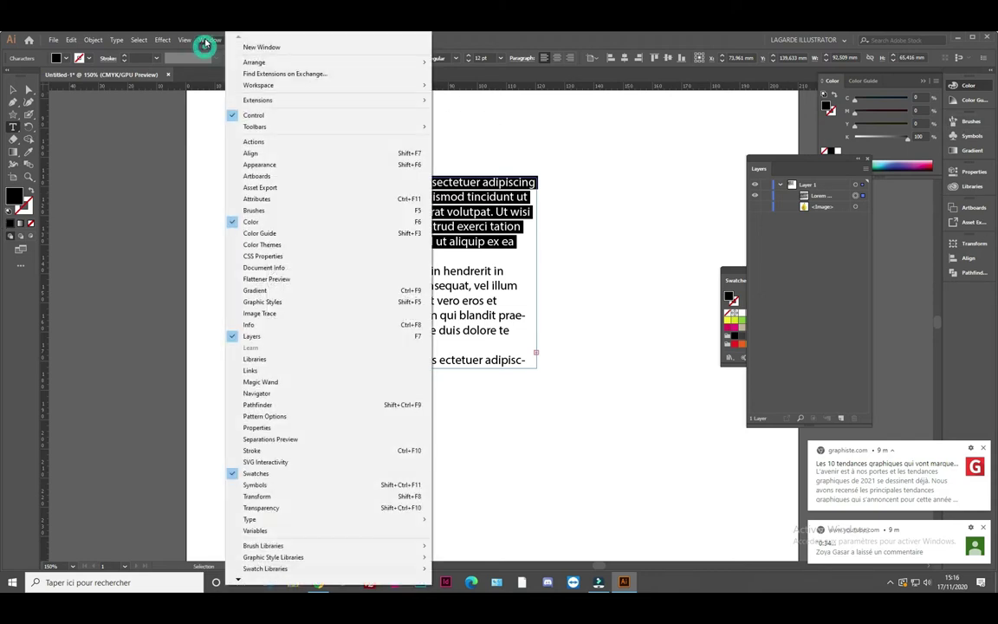
{"action": "mouse_move", "coordinate": [251, 519]}
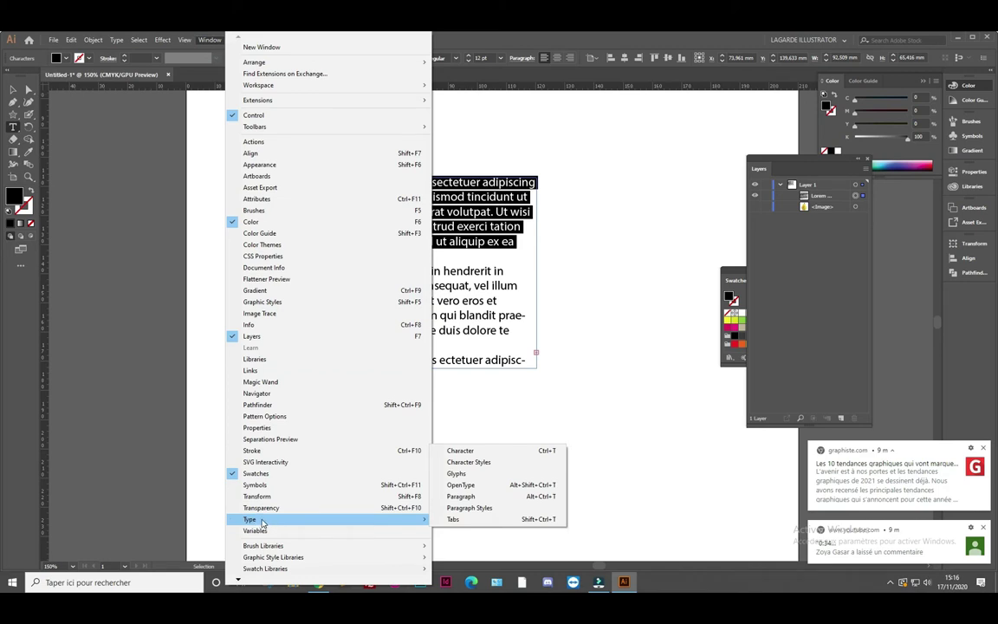
Set the selected first paragraph to Source Sans Variable, Black weight, in the Character panel
{"action": "left_click", "coordinate": [477, 451]}
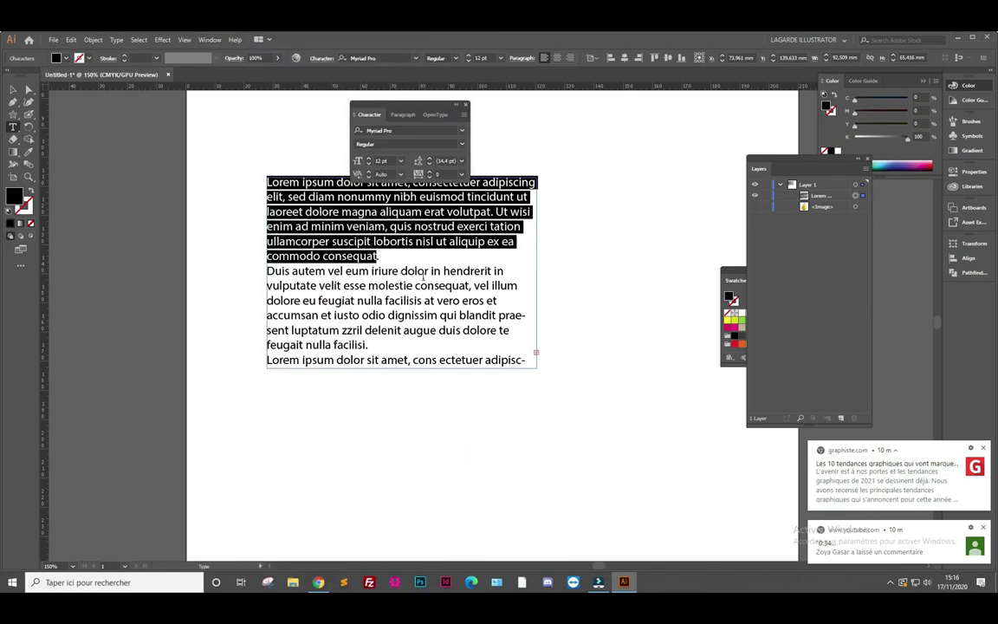
{"action": "left_click_drag", "start_coordinate": [406, 105], "coordinate": [618, 118]}
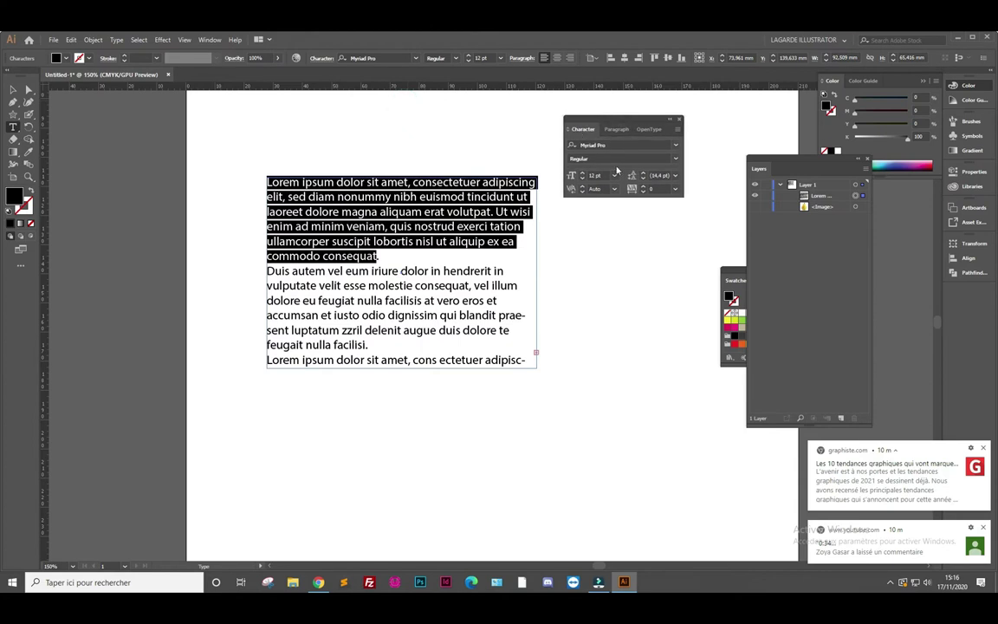
{"action": "left_click", "coordinate": [623, 145]}
{"action": "left_click", "coordinate": [674, 147]}
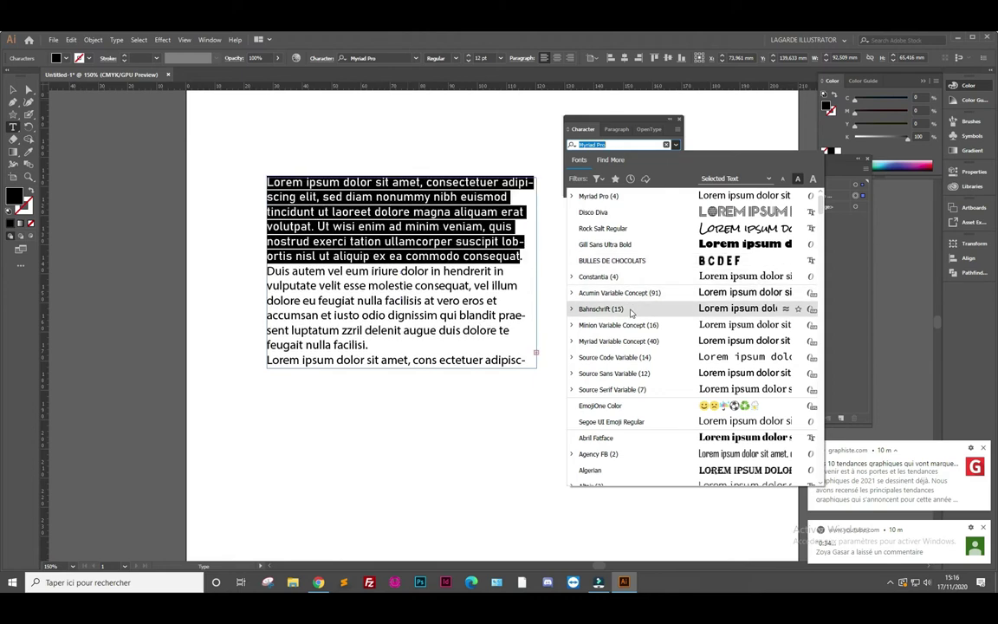
{"action": "left_click", "coordinate": [631, 373]}
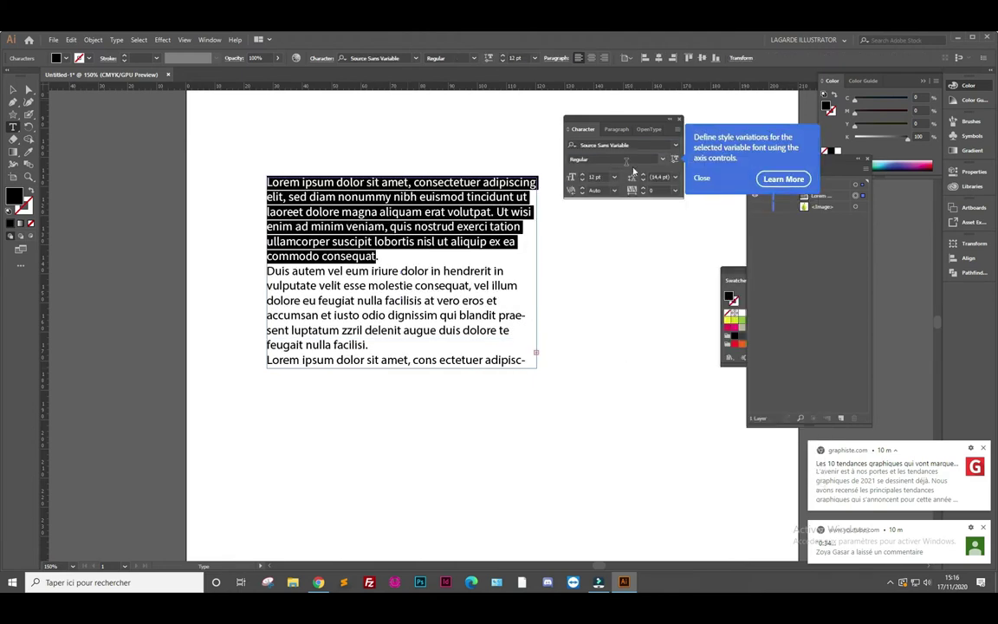
{"action": "left_click", "coordinate": [662, 161]}
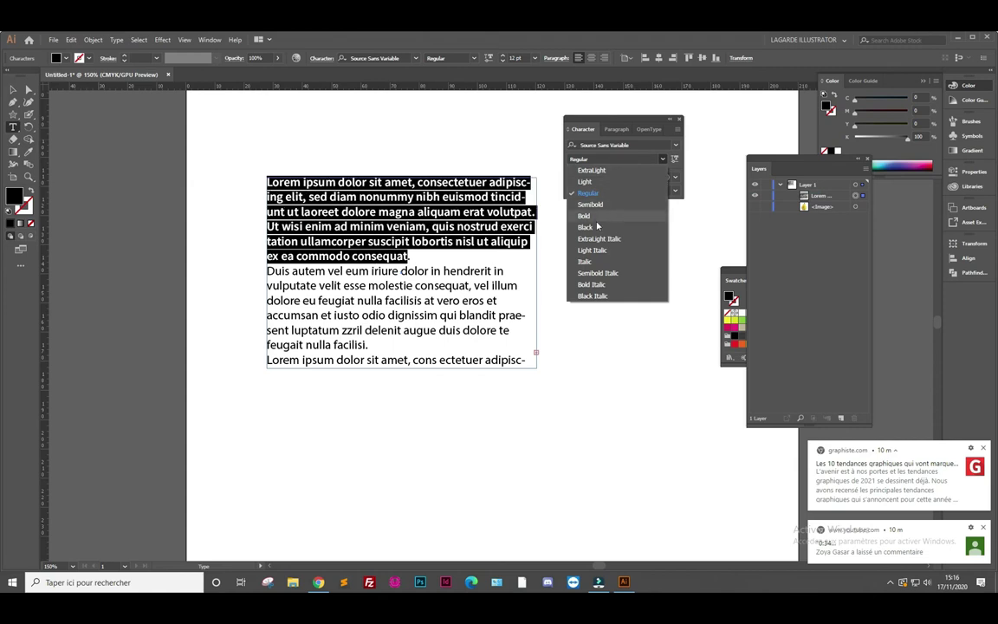
{"action": "left_click", "coordinate": [597, 228]}
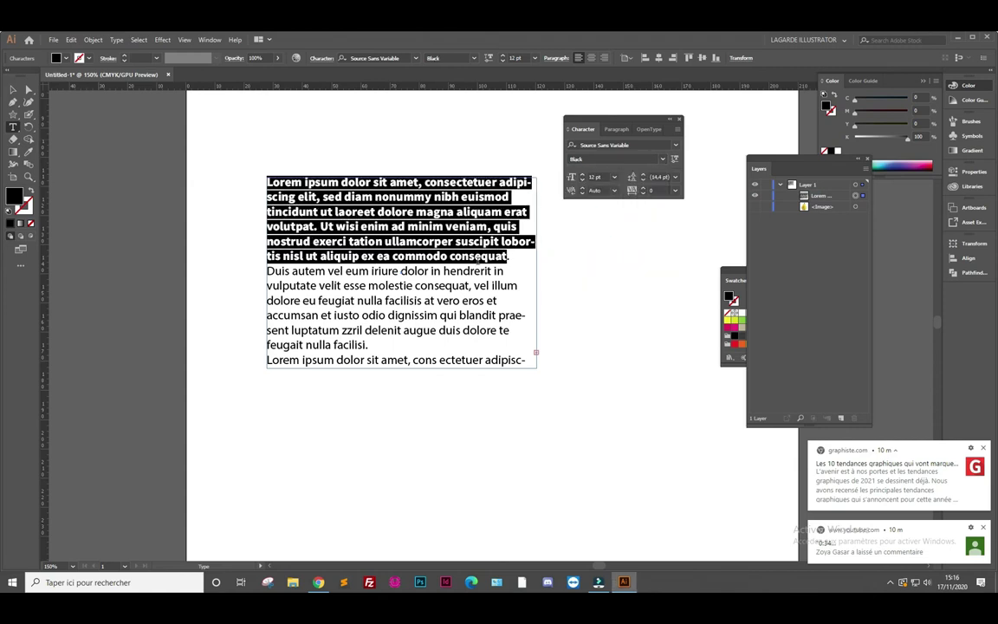
Reselect the bold first paragraph and place the insertion point inside it
{"action": "left_click", "coordinate": [429, 231]}
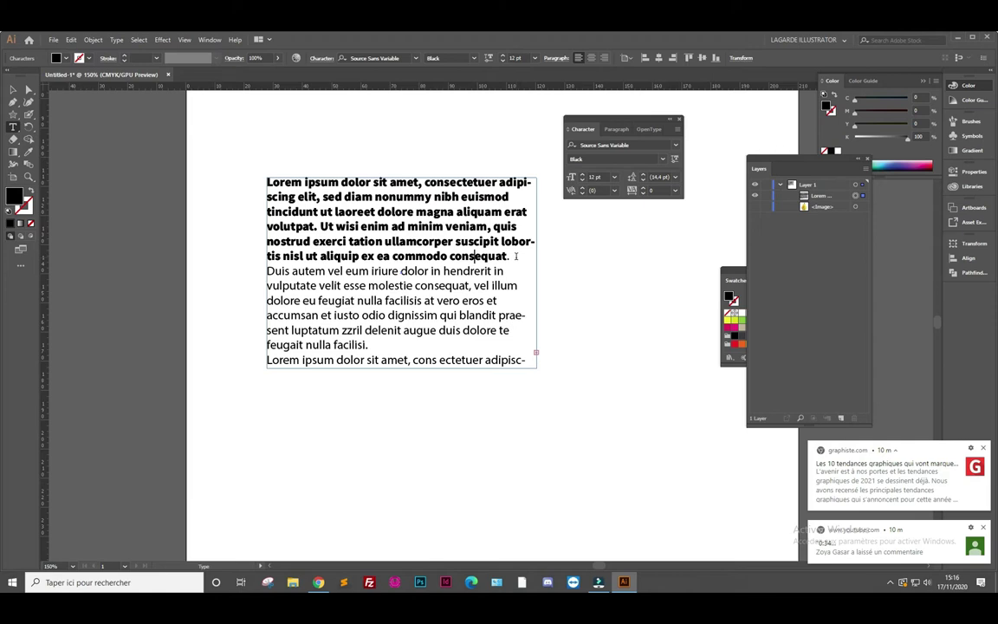
{"action": "left_click_drag", "start_coordinate": [513, 255], "coordinate": [327, 197]}
{"action": "left_click", "coordinate": [353, 198]}
{"action": "left_click_drag", "start_coordinate": [507, 256], "coordinate": [267, 181]}
{"action": "left_click", "coordinate": [332, 205]}
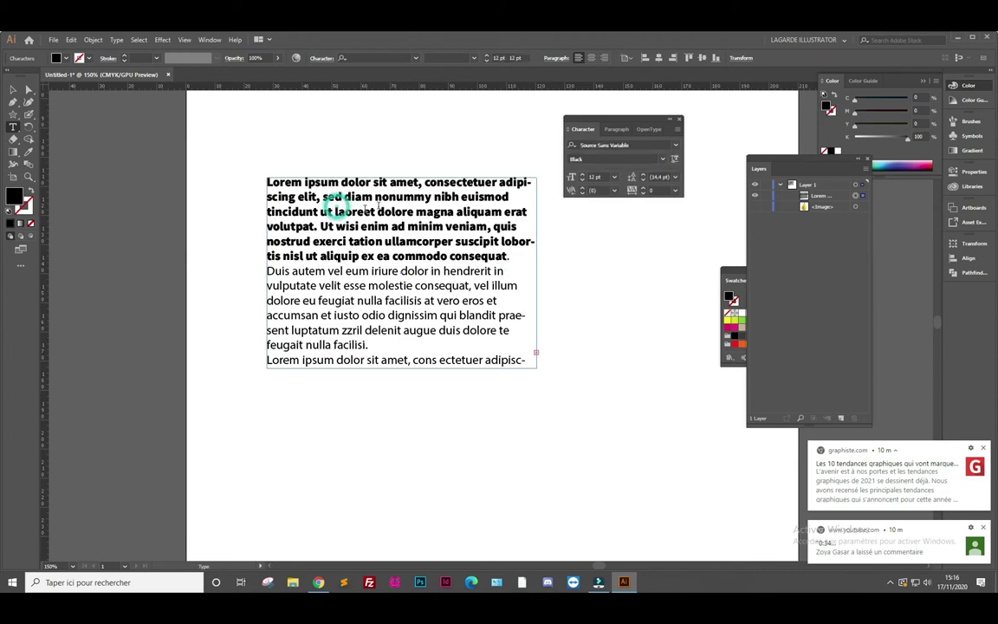
{"action": "left_click", "coordinate": [210, 40]}
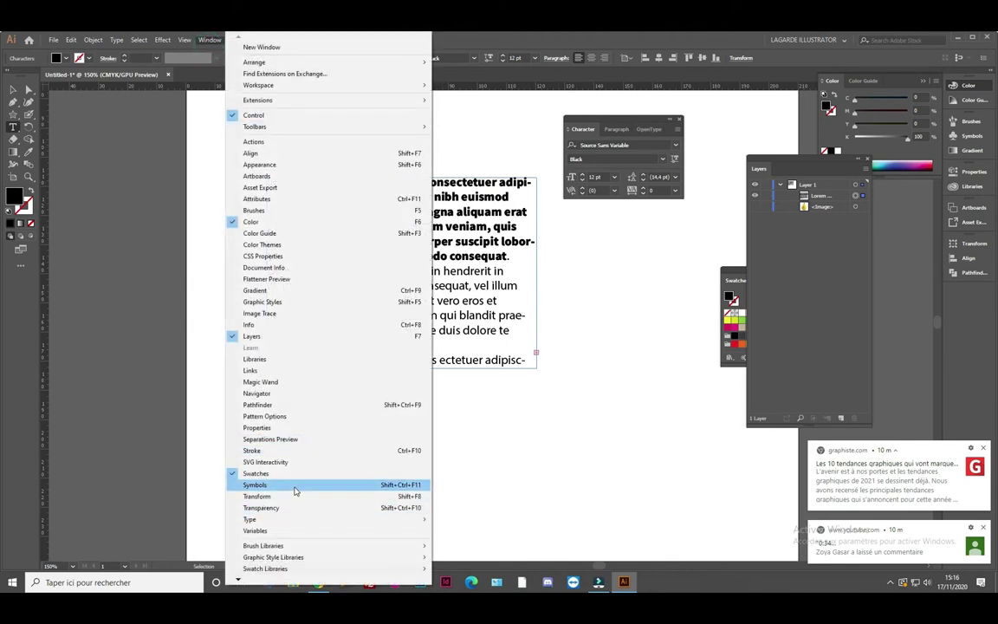
{"action": "mouse_move", "coordinate": [249, 519]}
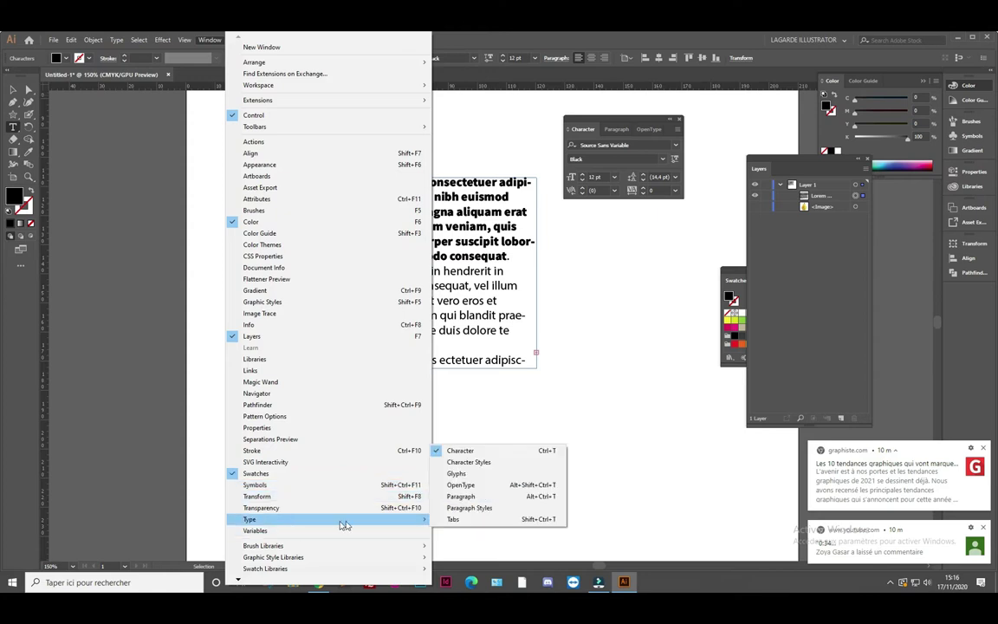
Create a new paragraph style from the bold paragraph, keeping the name Paragraph Style 1
{"action": "left_click", "coordinate": [470, 513]}
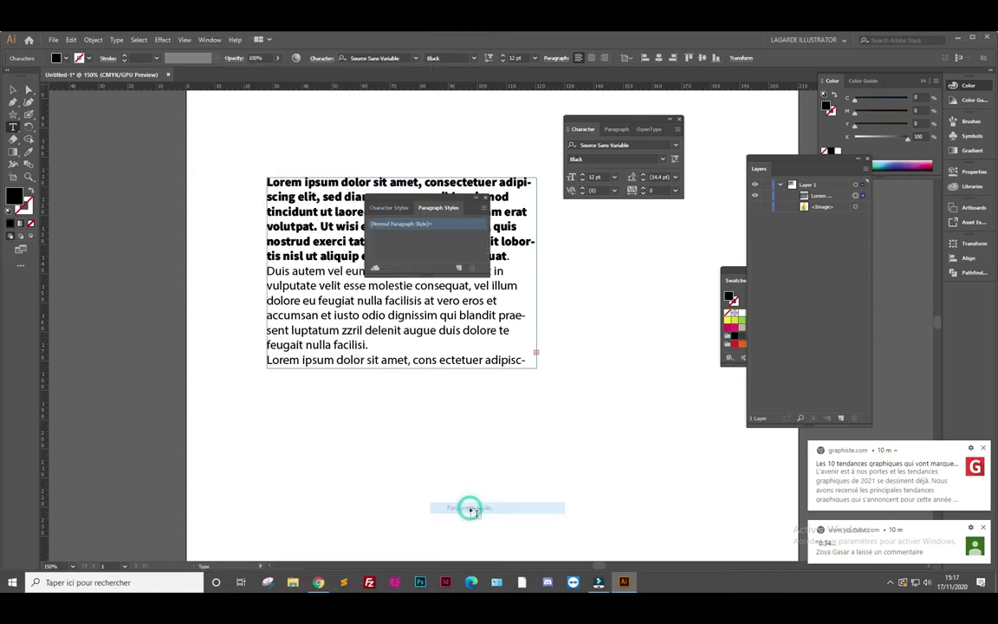
{"action": "left_click", "coordinate": [459, 269]}
{"action": "left_click_drag", "start_coordinate": [405, 204], "coordinate": [600, 269]}
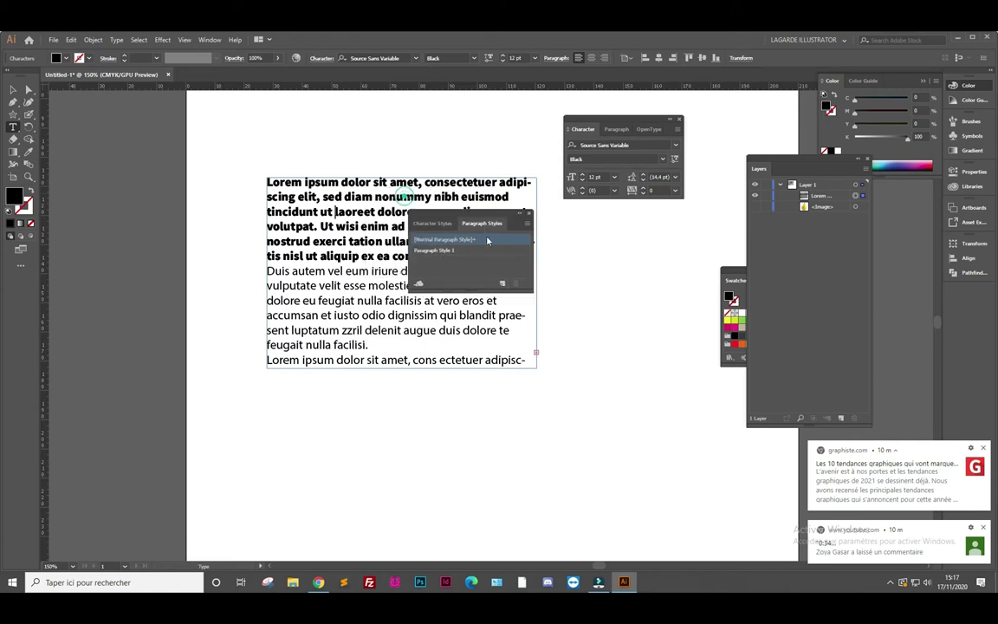
{"action": "double_click", "coordinate": [598, 303]}
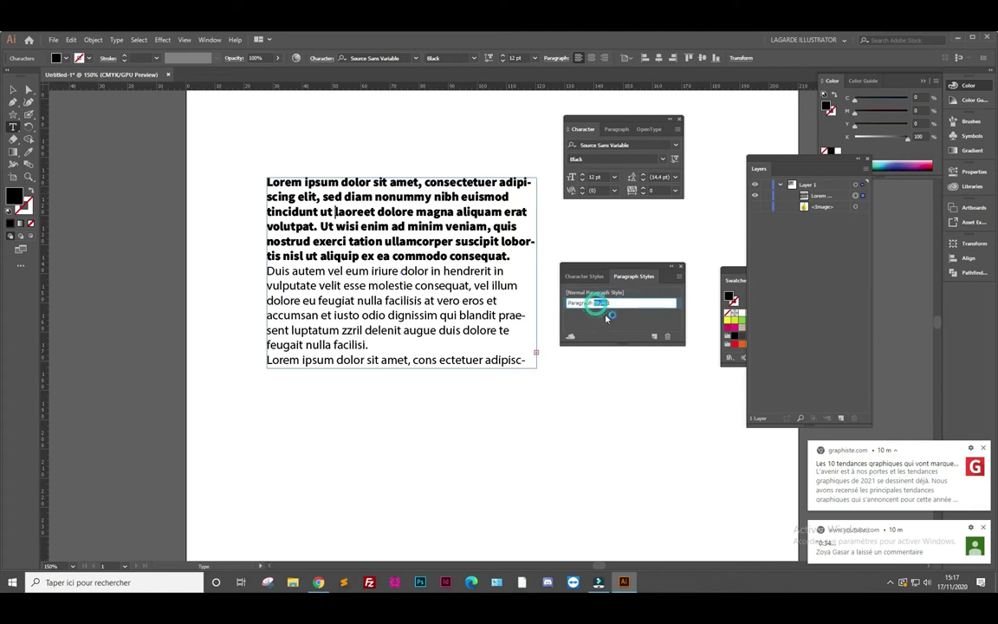
{"action": "left_click", "coordinate": [602, 318]}
{"action": "left_click", "coordinate": [623, 308]}
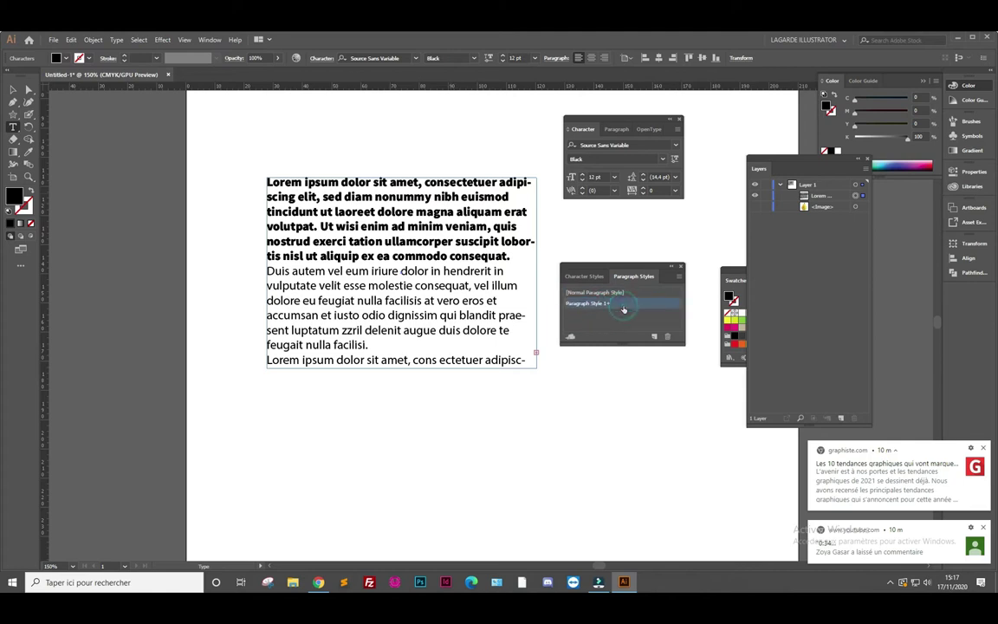
Review Paragraph Style 1's Basic and Advanced Character Formats, then put the cursor in the last line
{"action": "double_click", "coordinate": [623, 308]}
{"action": "mouse_move", "coordinate": [485, 190]}
{"action": "left_mouse_down"}
{"action": "mouse_move", "coordinate": [601, 216]}
{"action": "mouse_move", "coordinate": [696, 216]}
{"action": "left_mouse_up"}
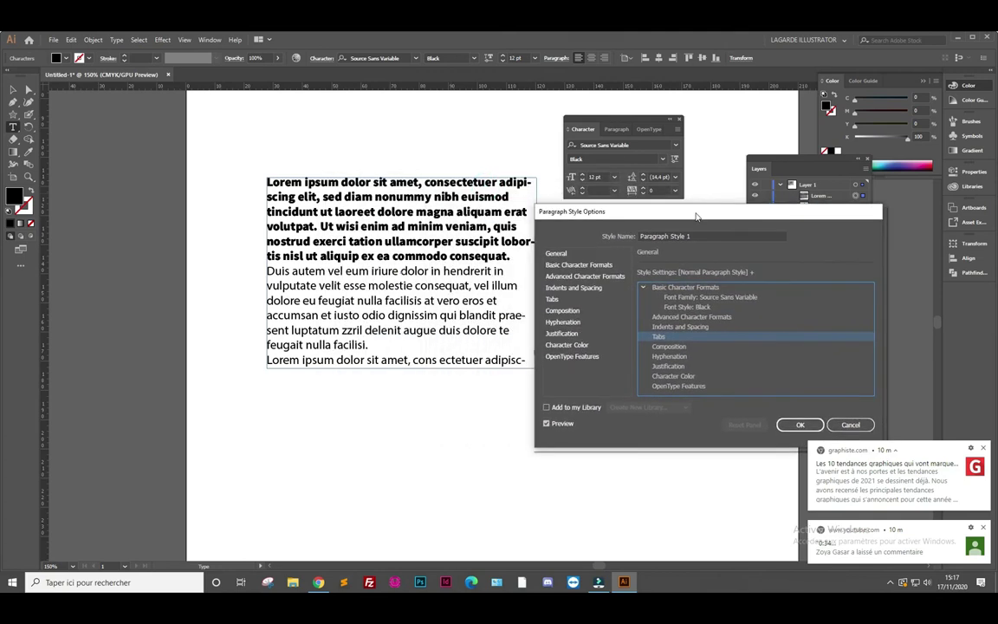
{"action": "left_click", "coordinate": [573, 265]}
{"action": "left_click", "coordinate": [576, 275]}
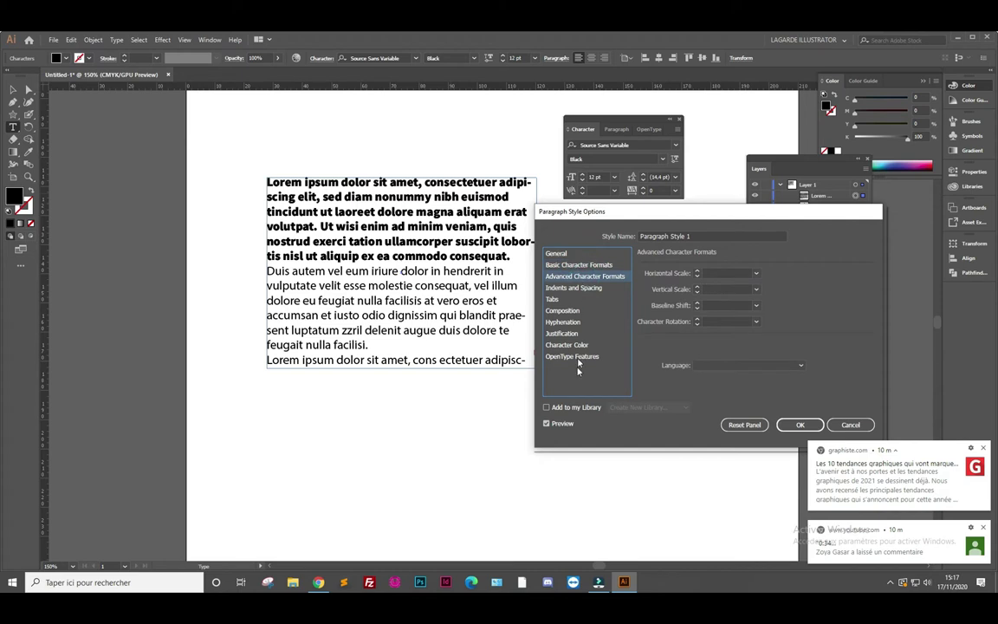
{"action": "left_click", "coordinate": [583, 289]}
{"action": "left_click", "coordinate": [579, 264]}
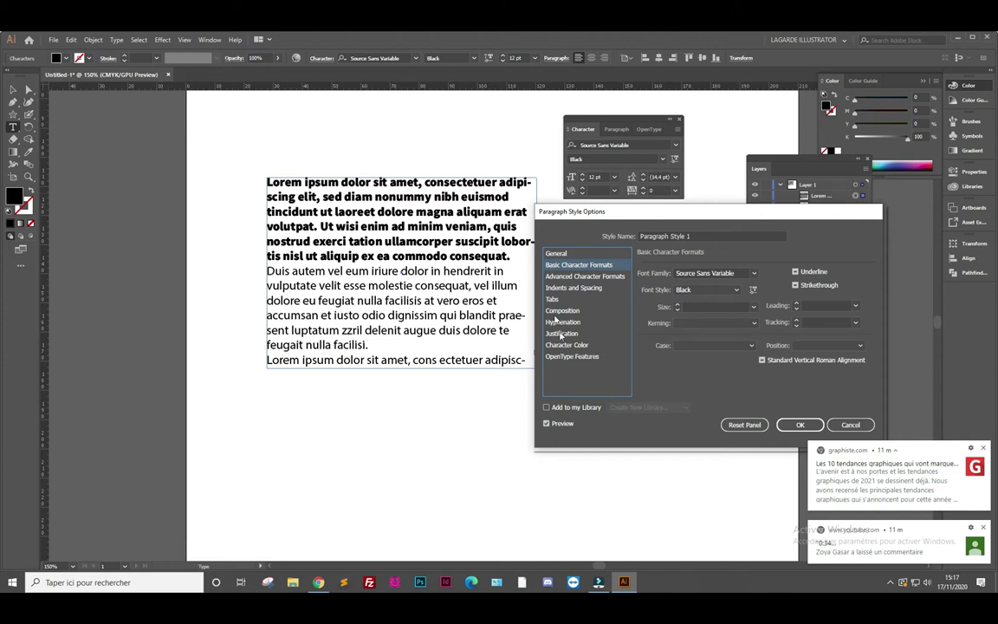
{"action": "left_click", "coordinate": [797, 425]}
{"action": "left_click", "coordinate": [375, 360]}
Apply Paragraph Style 1 to the last line and colour the word 'commodo' FF0049
{"action": "left_click", "coordinate": [611, 306]}
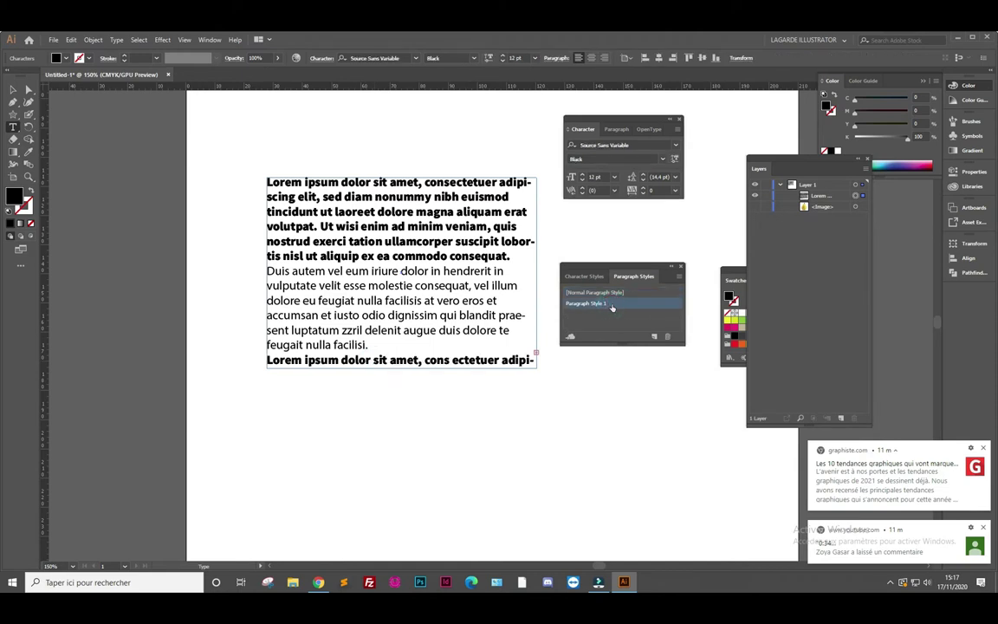
{"action": "left_click", "coordinate": [14, 90]}
{"action": "left_click_drag", "start_coordinate": [448, 256], "coordinate": [392, 257]}
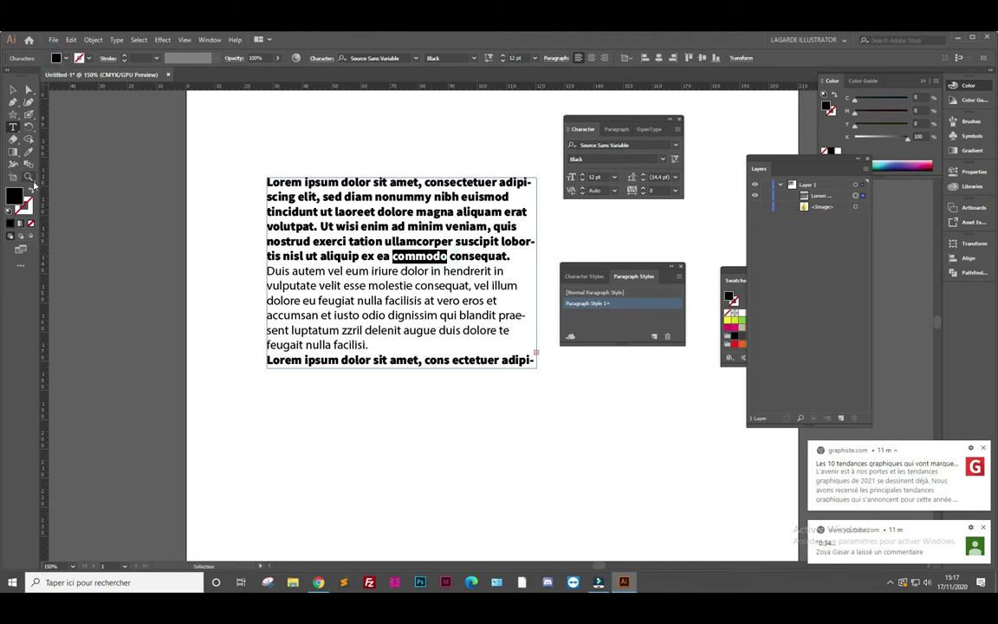
{"action": "double_click", "coordinate": [13, 198]}
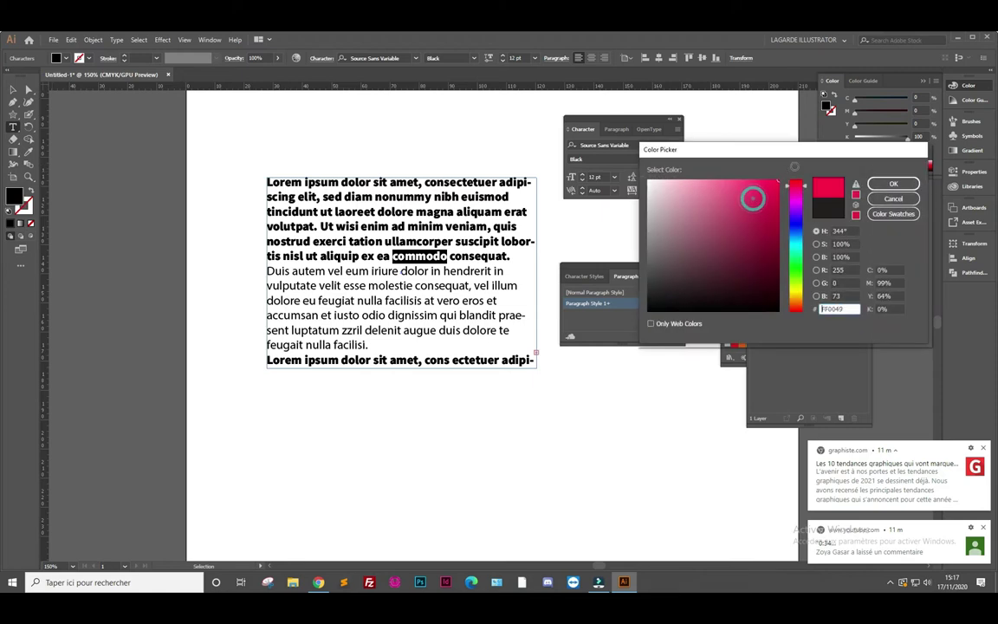
{"action": "key", "text": "Return"}
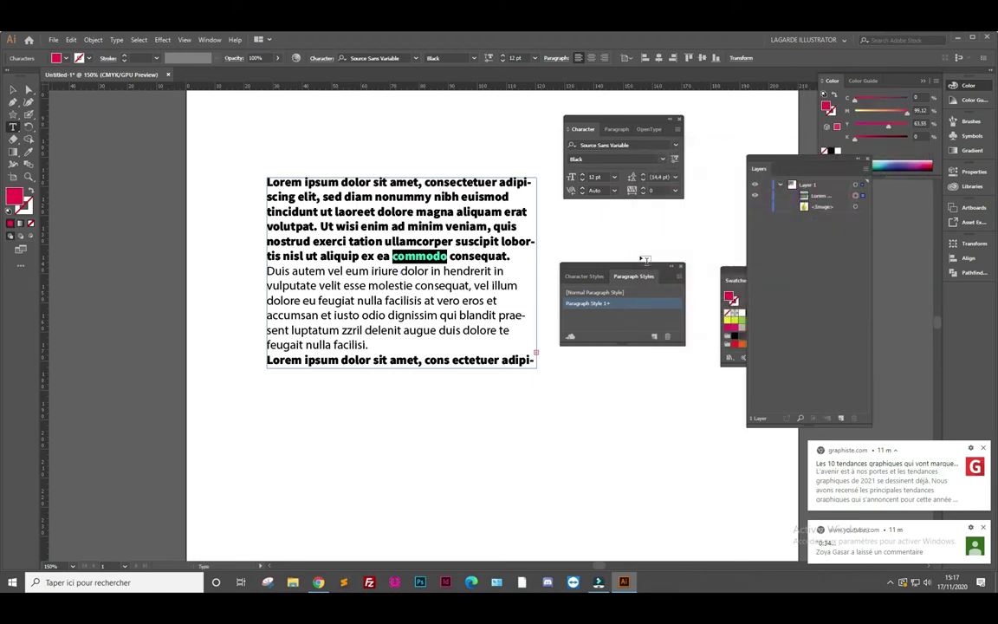
Create Character Style 1 from 'commodo' and apply it to the word 'vero'
{"action": "left_click", "coordinate": [584, 275]}
{"action": "left_click", "coordinate": [656, 338]}
{"action": "left_click_drag", "start_coordinate": [437, 301], "coordinate": [460, 300]}
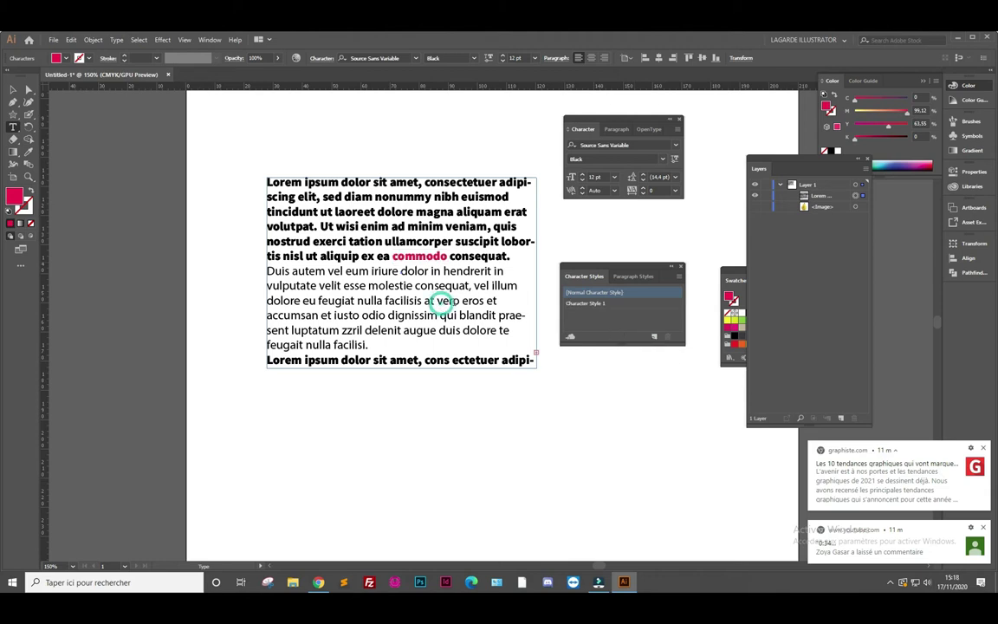
{"action": "left_click", "coordinate": [625, 305]}
{"action": "left_click", "coordinate": [389, 301]}
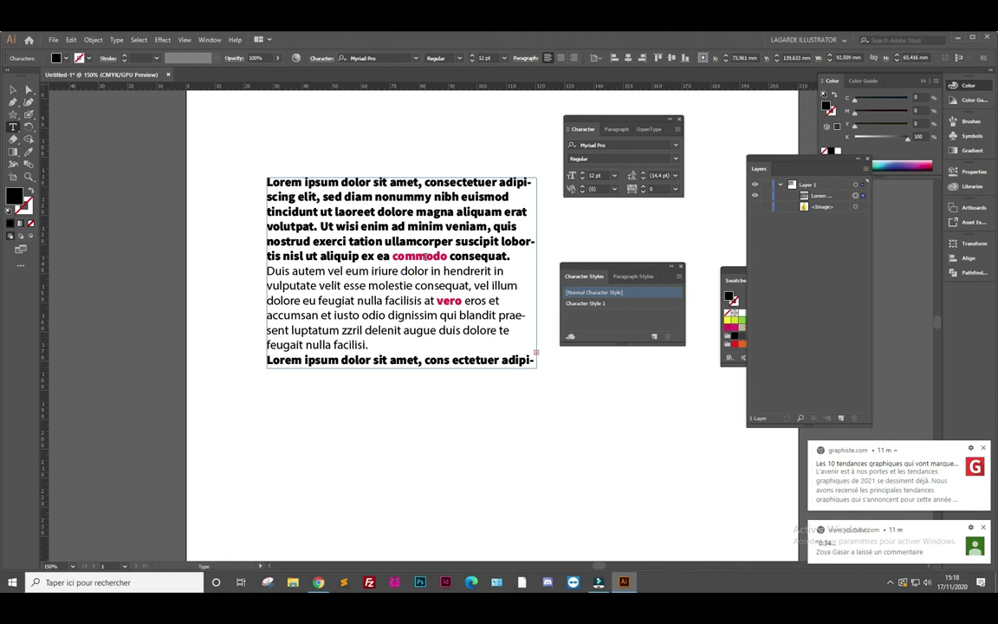
{"action": "left_click", "coordinate": [13, 90]}
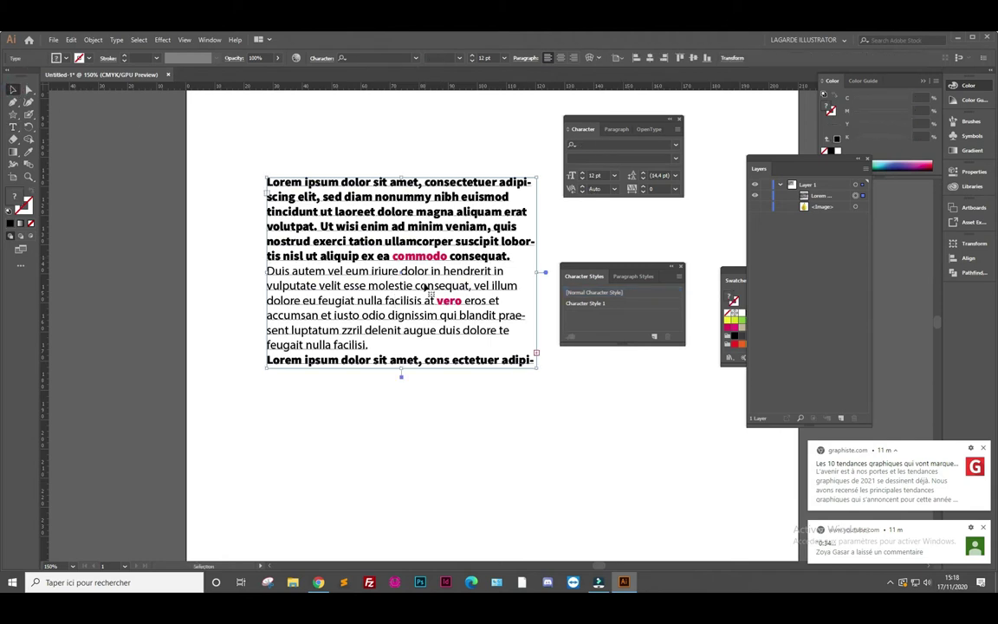
Delete the text frame and draw two side-by-side placeholder text frames
{"action": "key", "text": "Delete"}
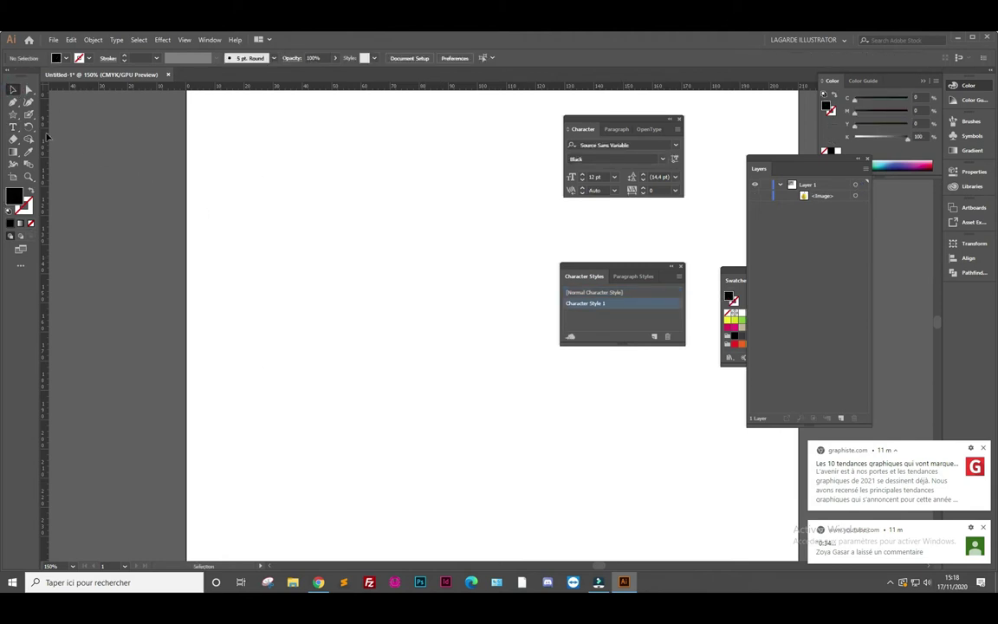
{"action": "left_click", "coordinate": [13, 128]}
{"action": "left_click_drag", "start_coordinate": [238, 176], "coordinate": [357, 397]}
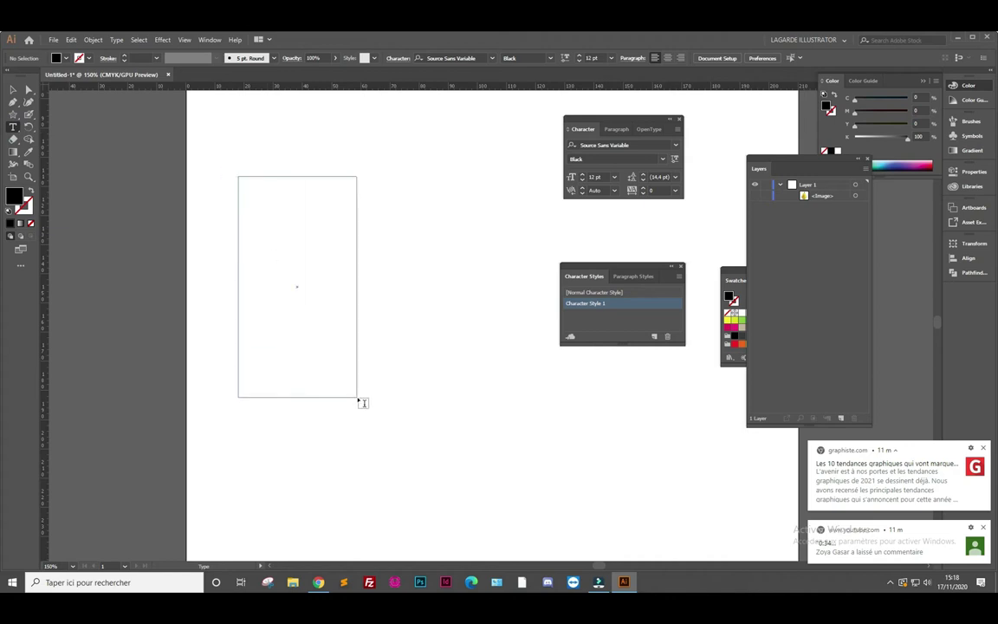
{"action": "left_click_drag", "start_coordinate": [377, 176], "coordinate": [493, 401]}
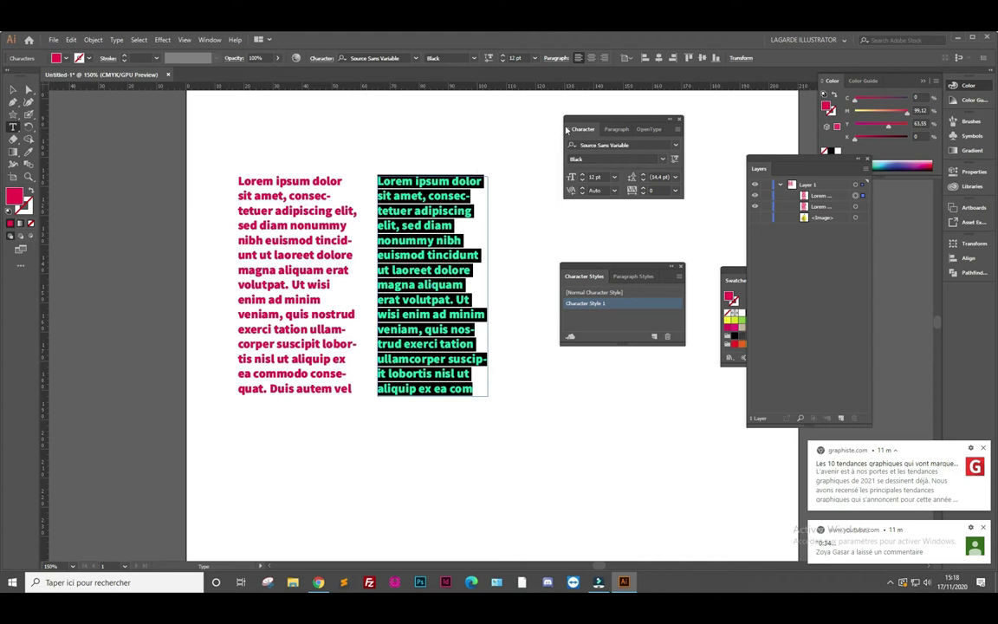
Set the right frame to justify with last line right, 6 pt left indent, toggling Hyphenate off and on
{"action": "left_click", "coordinate": [615, 130]}
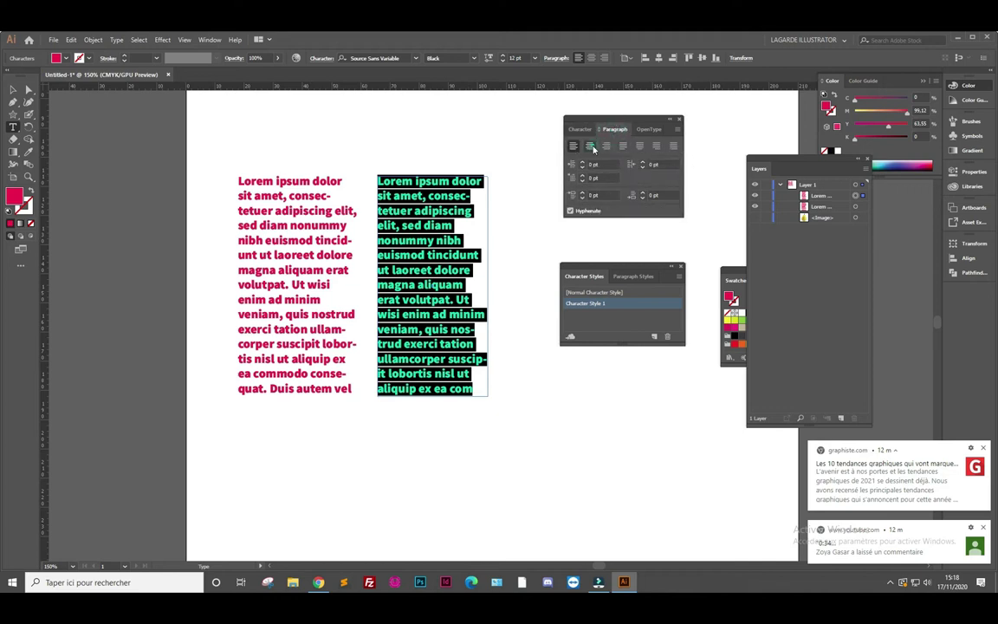
{"action": "left_click", "coordinate": [591, 146]}
{"action": "left_click", "coordinate": [605, 146]}
{"action": "left_click", "coordinate": [623, 146]}
{"action": "left_click", "coordinate": [640, 146]}
{"action": "left_click", "coordinate": [656, 146]}
{"action": "left_click", "coordinate": [583, 163]}
{"action": "left_click", "coordinate": [583, 163]}
{"action": "left_click", "coordinate": [584, 163]}
{"action": "left_click", "coordinate": [583, 163]}
{"action": "left_click", "coordinate": [583, 163]}
{"action": "left_click", "coordinate": [583, 163]}
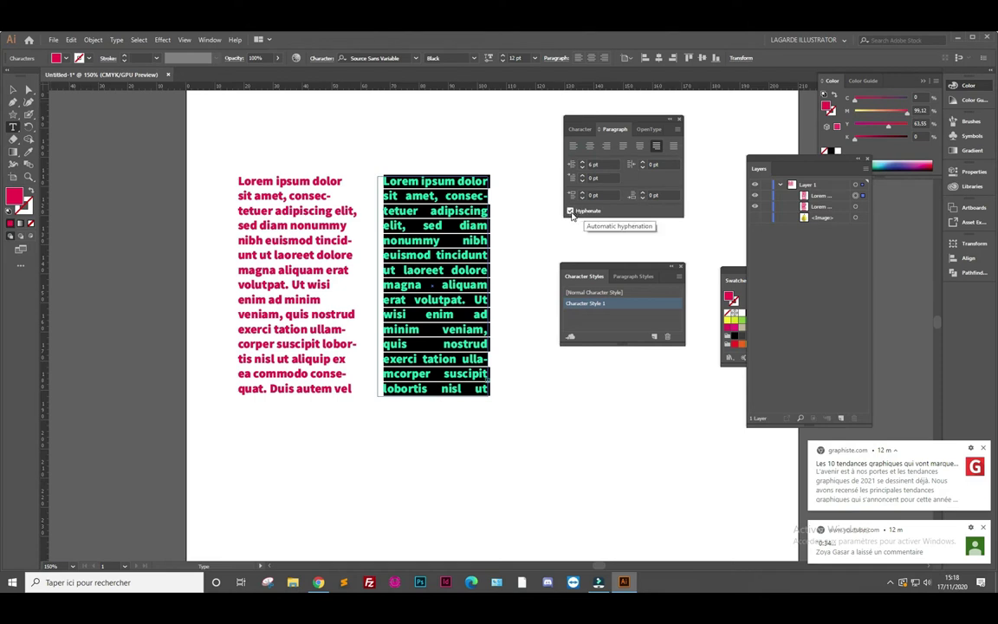
{"action": "left_click", "coordinate": [571, 214]}
{"action": "left_click", "coordinate": [570, 212]}
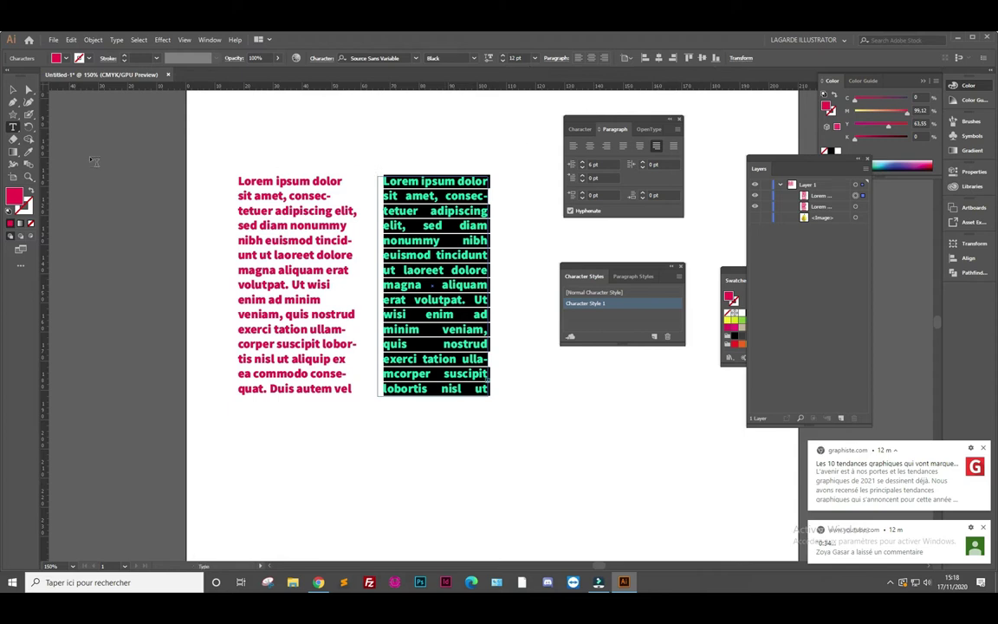
Delete the justified right frame and select the left frame
{"action": "left_click", "coordinate": [13, 89]}
{"action": "key", "text": "Delete"}
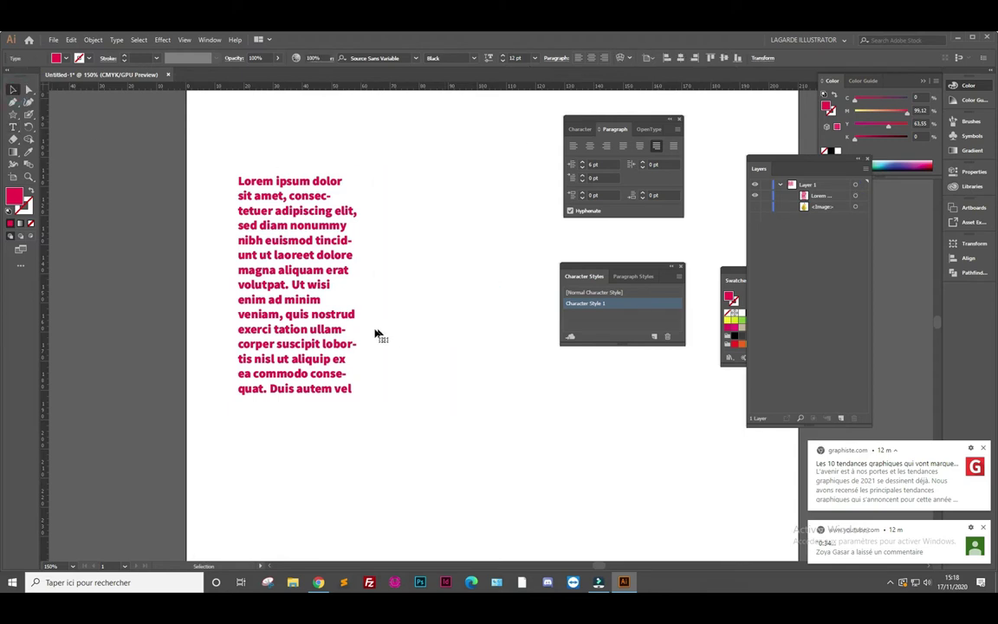
{"action": "left_click", "coordinate": [334, 328]}
Delete the left frame and type 'GROS TEXTE' into a new text frame
{"action": "key", "text": "Delete"}
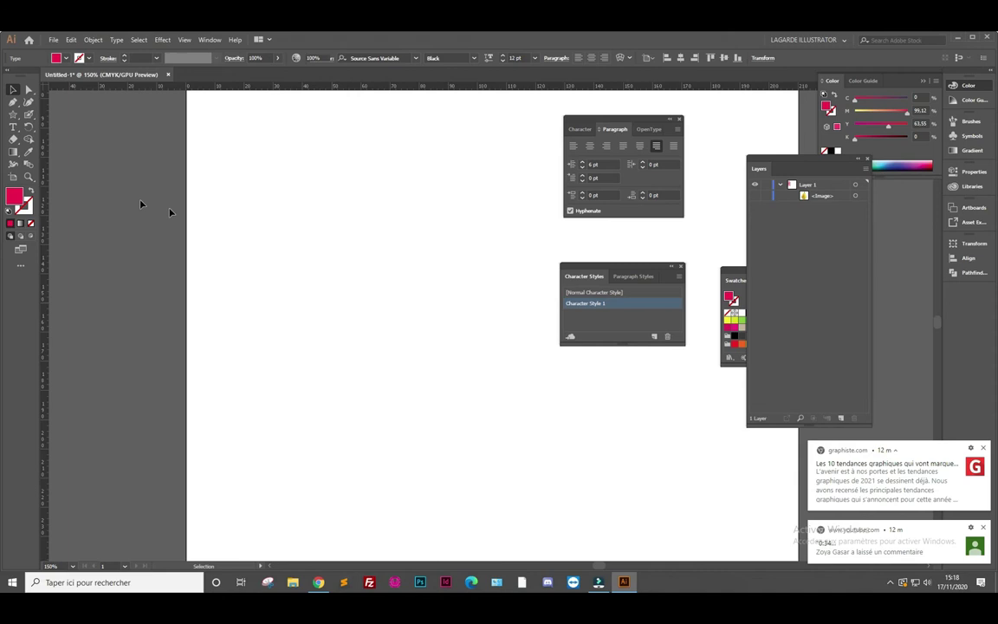
{"action": "left_click", "coordinate": [13, 126]}
{"action": "left_click_drag", "start_coordinate": [243, 229], "coordinate": [489, 367]}
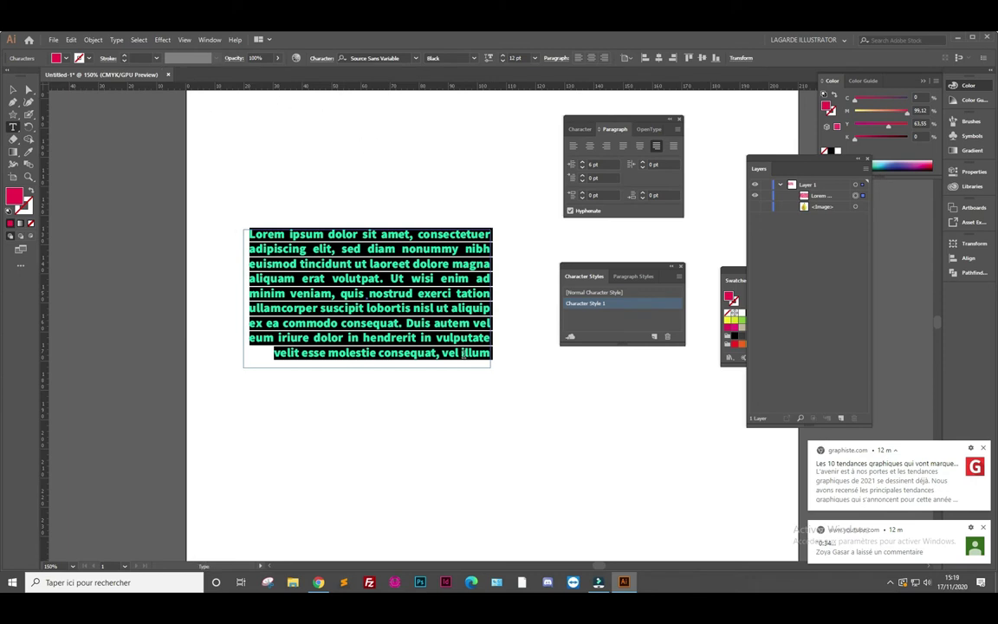
{"action": "type", "text": "GROs"}
{"action": "key", "text": "BackSpace"}
{"action": "type", "text": "S TEXTE"}
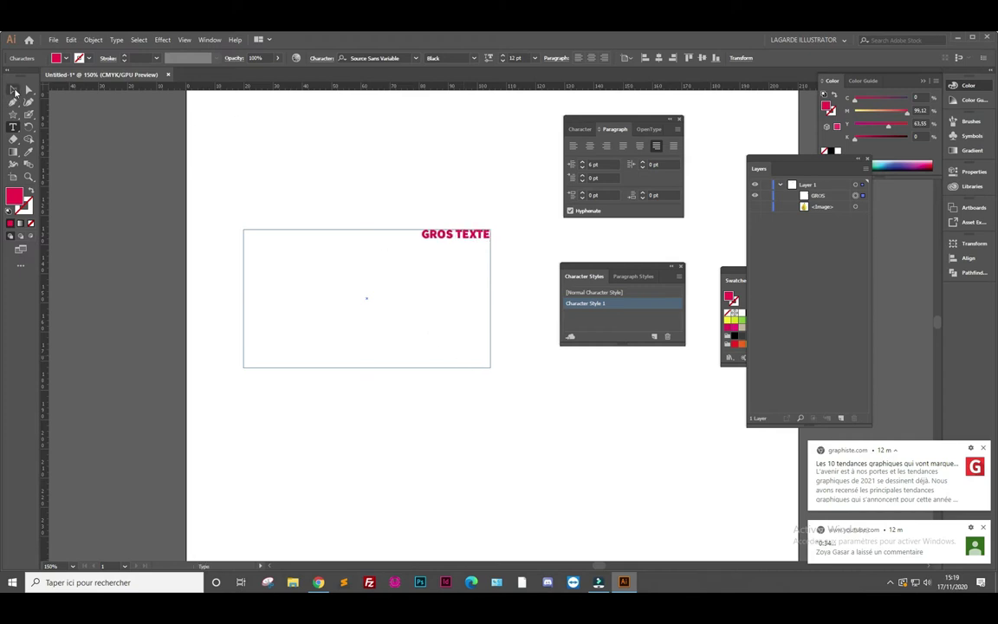
{"action": "key", "text": "Escape"}
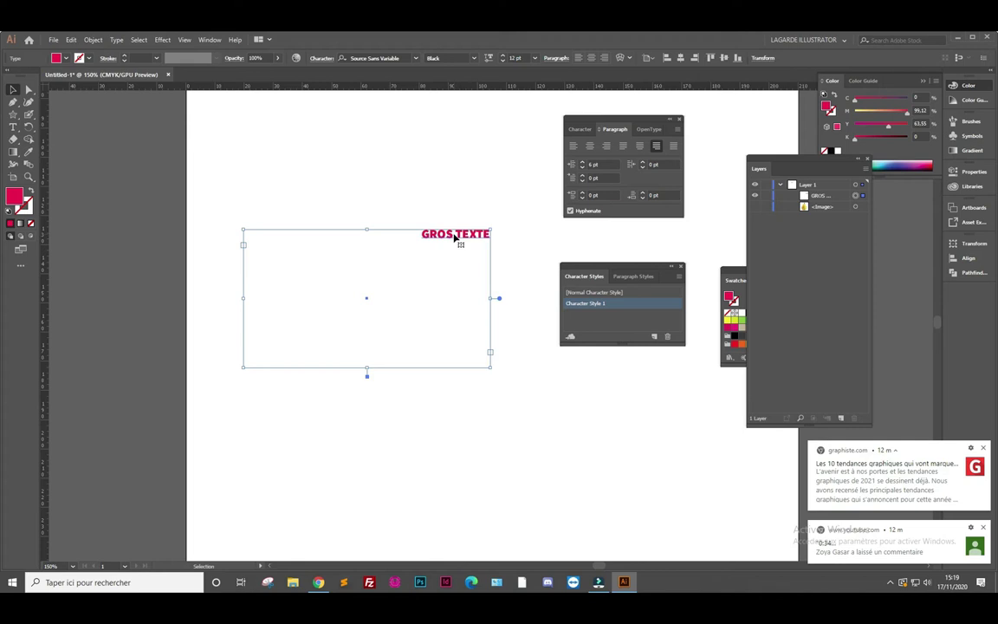
{"action": "right_click", "coordinate": [454, 238]}
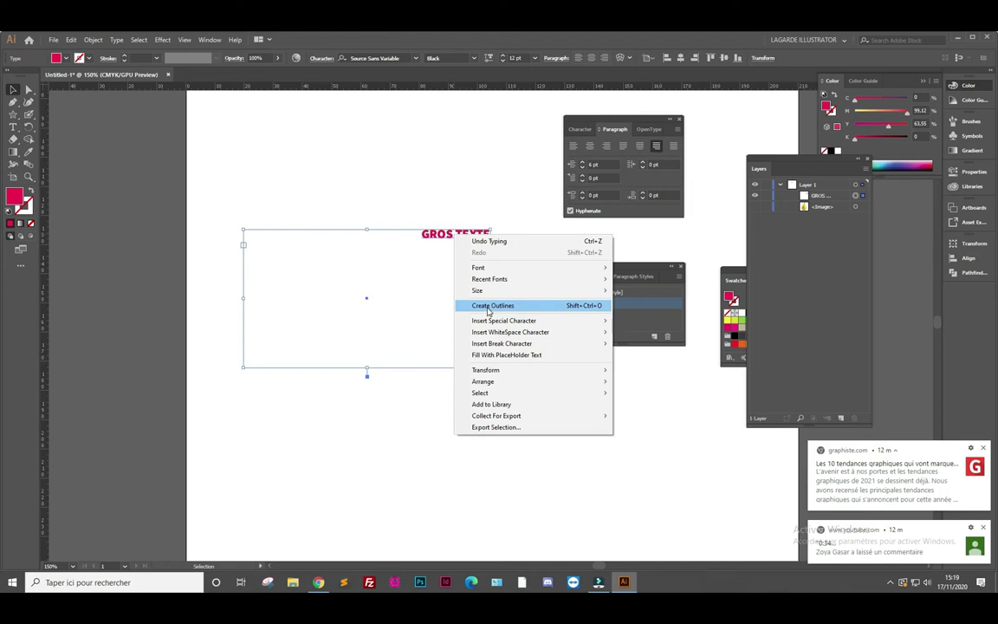
Outline the GROS TEXTE lettering and pick out the R's outline with Direct Selection
{"action": "left_click", "coordinate": [488, 308]}
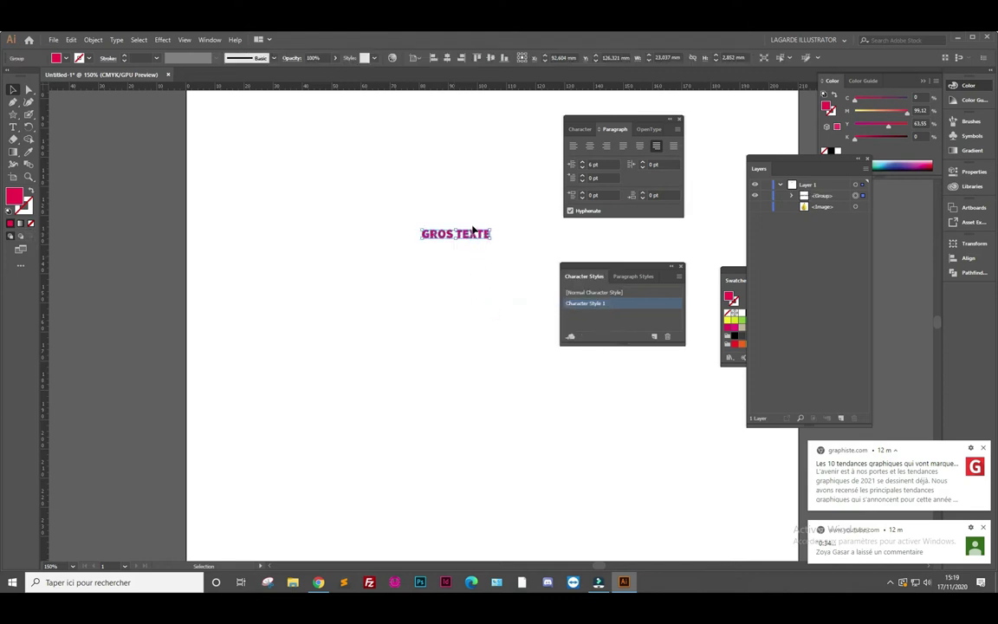
{"action": "scroll", "coordinate": [468, 234], "scroll_direction": "up", "scroll_amount": 3}
{"action": "left_click", "coordinate": [29, 89]}
{"action": "left_click", "coordinate": [235, 219]}
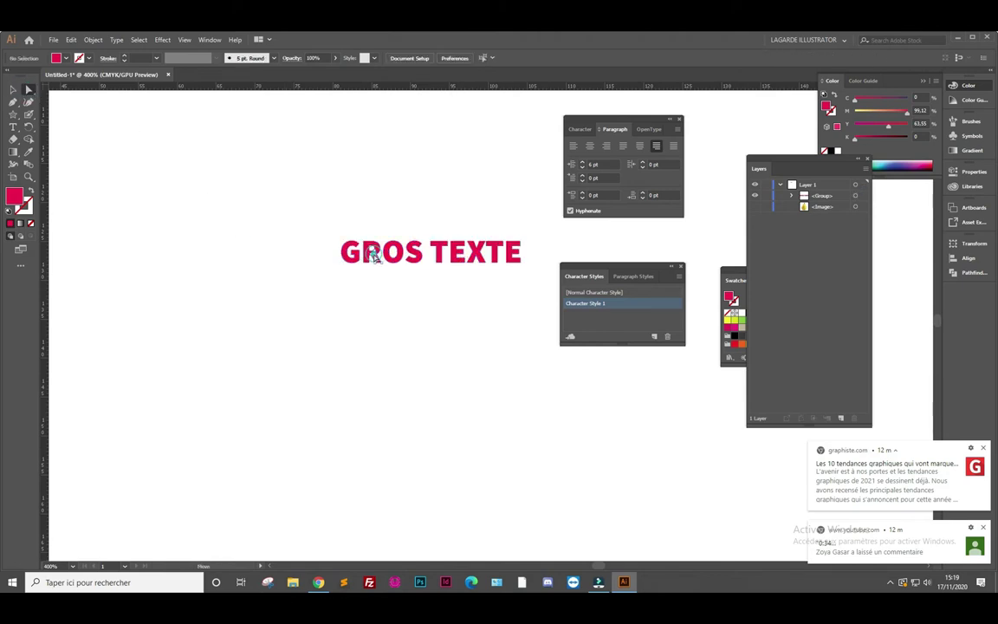
{"action": "left_click", "coordinate": [375, 254]}
{"action": "key", "text": "t"}
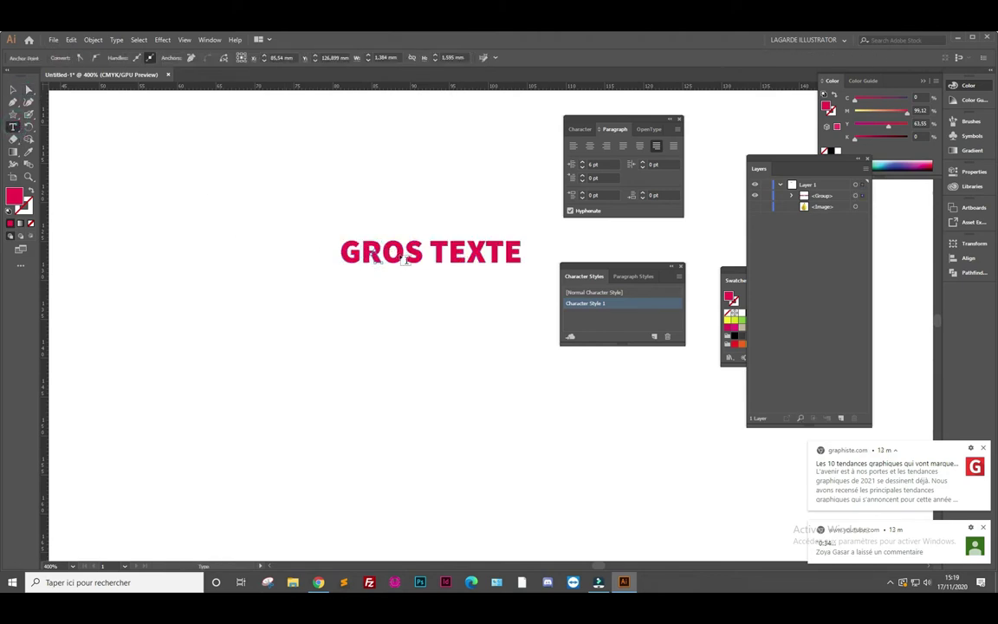
{"action": "left_click", "coordinate": [13, 90]}
{"action": "left_click", "coordinate": [28, 90]}
{"action": "left_click", "coordinate": [368, 277]}
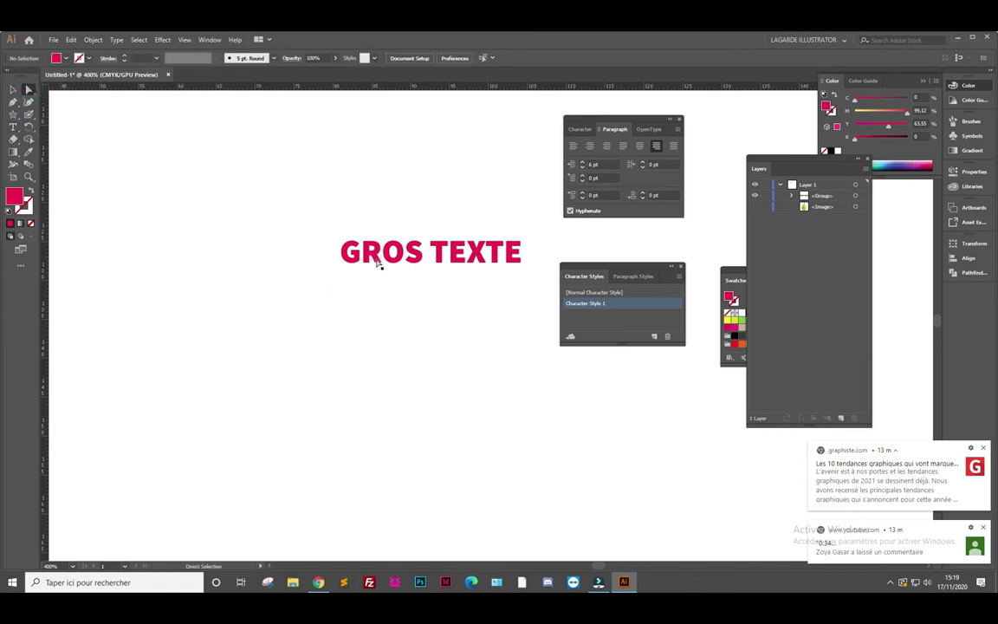
{"action": "left_click", "coordinate": [367, 256], "text": "alt"}
{"action": "scroll", "coordinate": [372, 260], "scroll_direction": "up", "scroll_amount": 3}
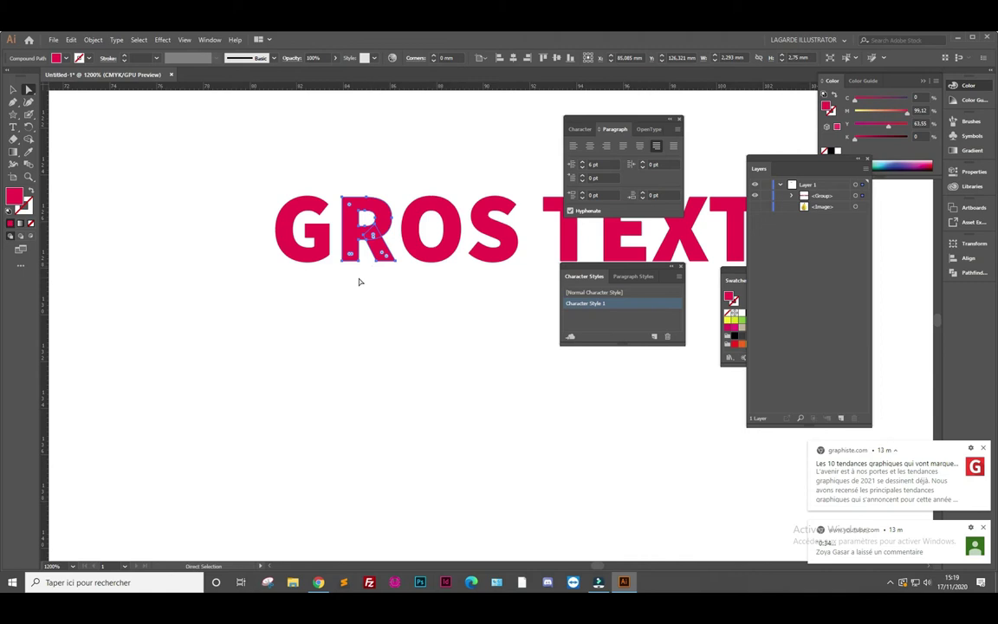
{"action": "left_click", "coordinate": [363, 268]}
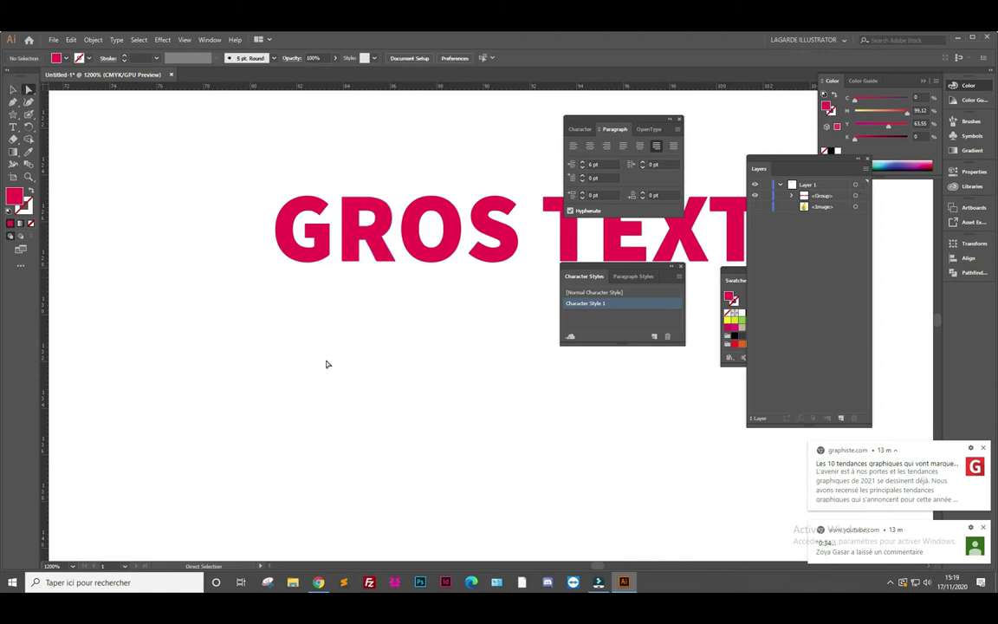
{"action": "left_click", "coordinate": [352, 256]}
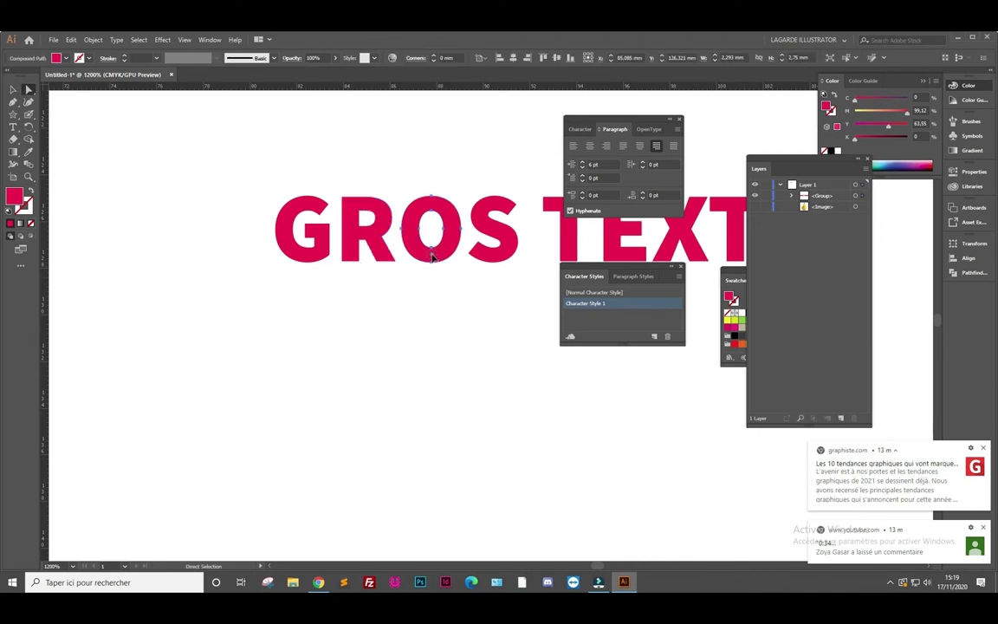
{"action": "left_click", "coordinate": [362, 260]}
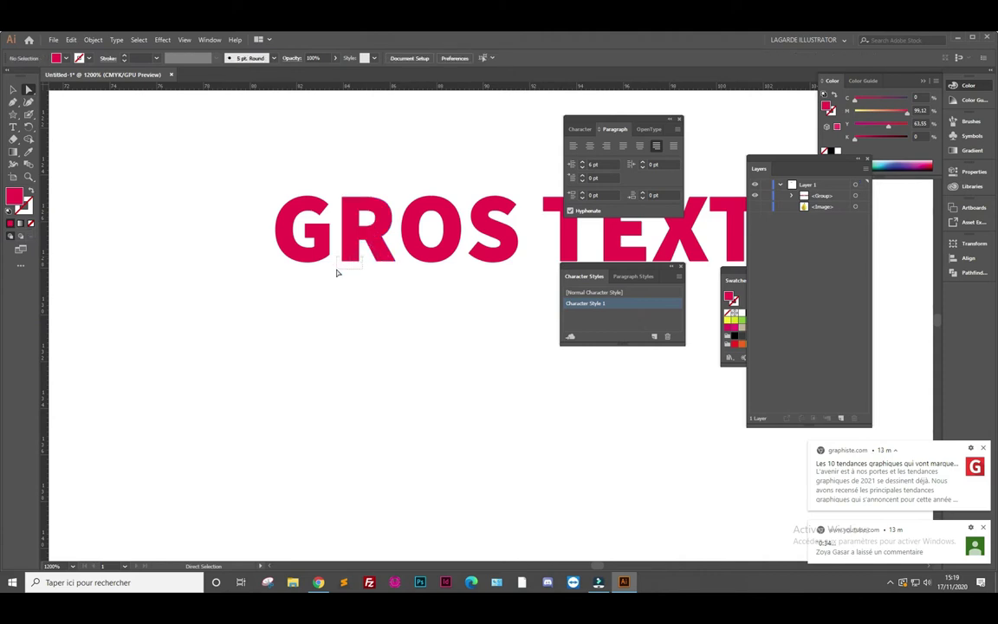
Stretch the R's stem bottom anchors far below the baseline
{"action": "left_click", "coordinate": [348, 260]}
{"action": "scroll", "coordinate": [353, 251], "scroll_direction": "up", "scroll_amount": 3}
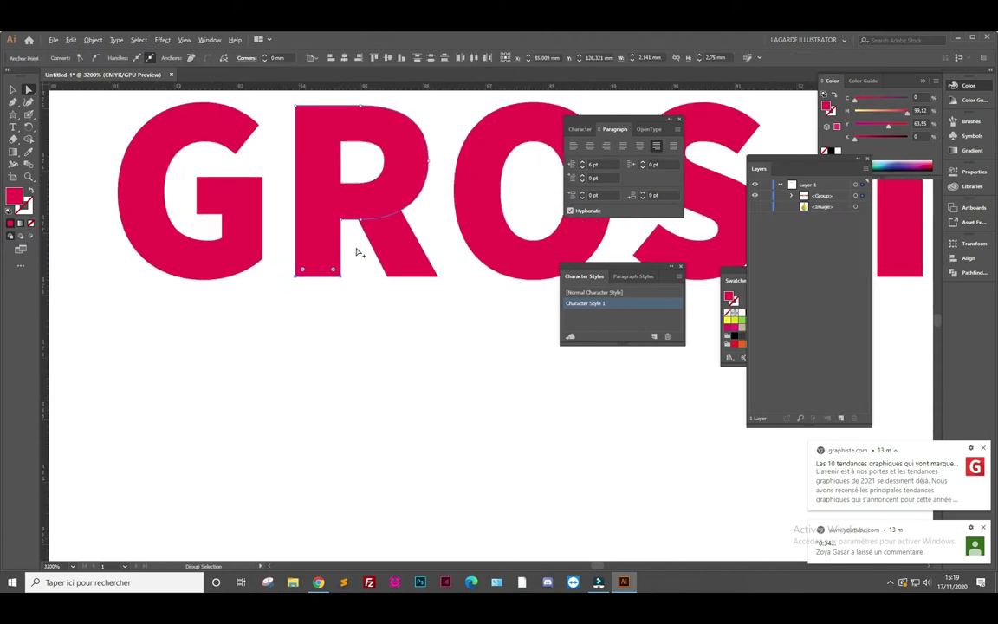
{"action": "left_click", "coordinate": [360, 283]}
{"action": "mouse_move", "coordinate": [288, 296]}
{"action": "left_mouse_down"}
{"action": "mouse_move", "coordinate": [342, 260]}
{"action": "mouse_move", "coordinate": [328, 430]}
{"action": "left_mouse_up"}
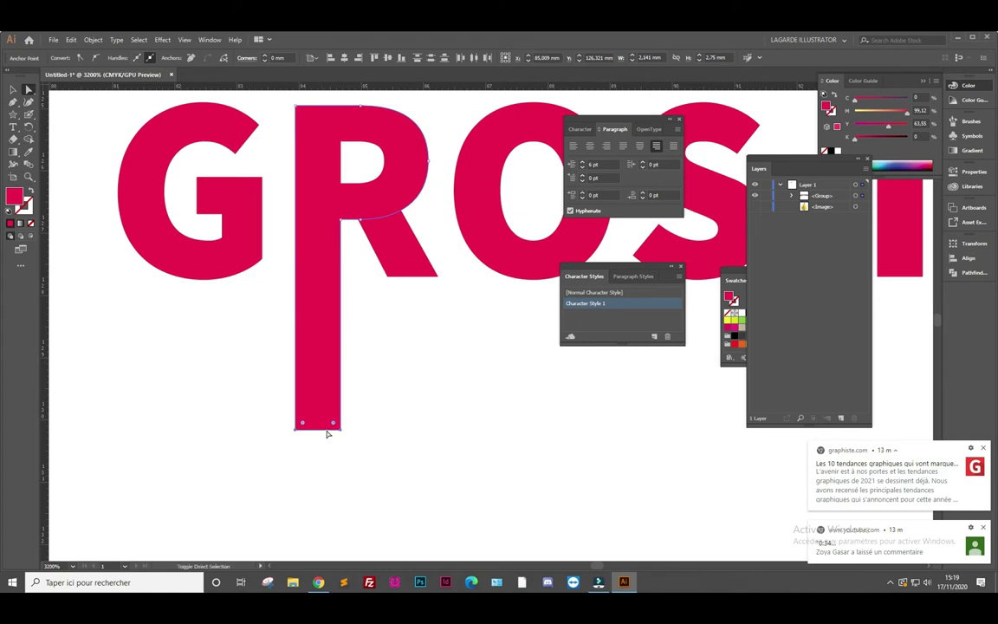
{"action": "scroll", "coordinate": [443, 381], "scroll_direction": "down", "scroll_amount": 4}
{"action": "scroll", "coordinate": [443, 379], "scroll_direction": "down", "scroll_amount": 1}
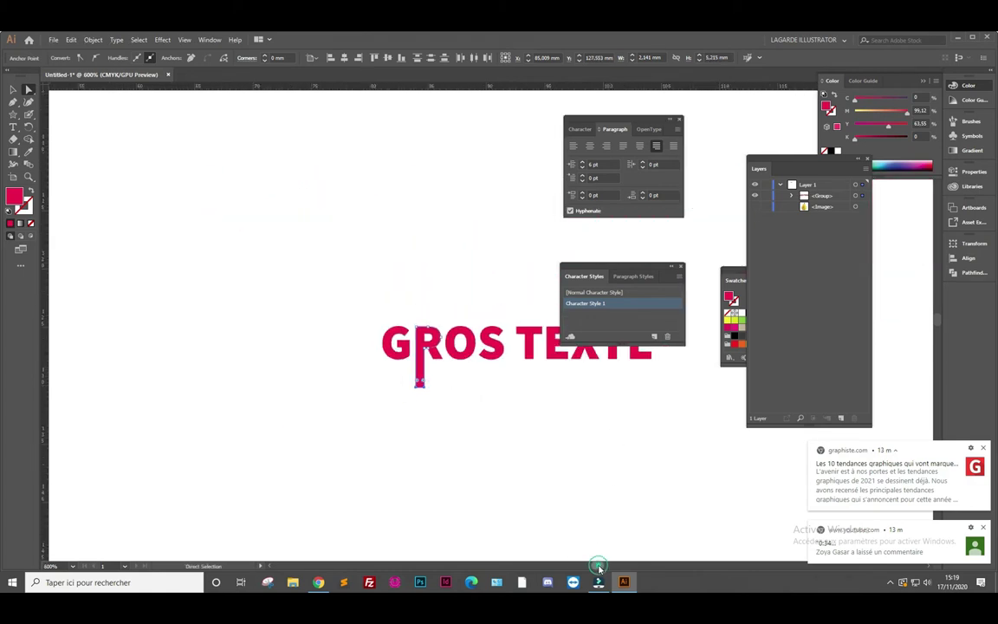
{"action": "scroll", "coordinate": [597, 567], "scroll_direction": "right", "scroll_amount": 5}
{"action": "scroll", "coordinate": [597, 566], "scroll_direction": "left", "scroll_amount": 1}
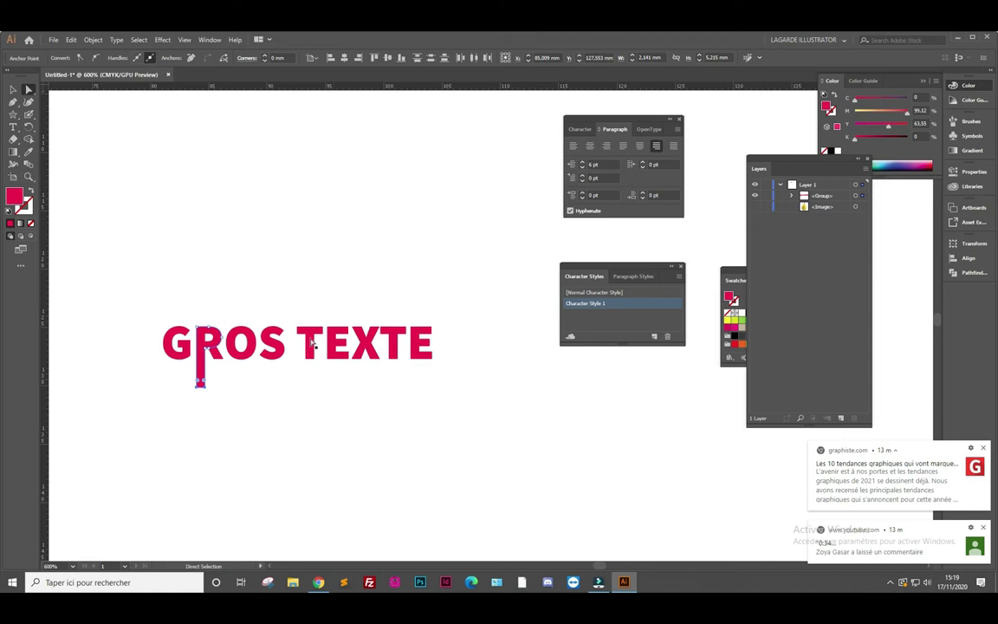
Lengthen the T's stem in TEXTE downward
{"action": "left_click", "coordinate": [392, 357]}
{"action": "left_click_drag", "start_coordinate": [394, 368], "coordinate": [399, 390]}
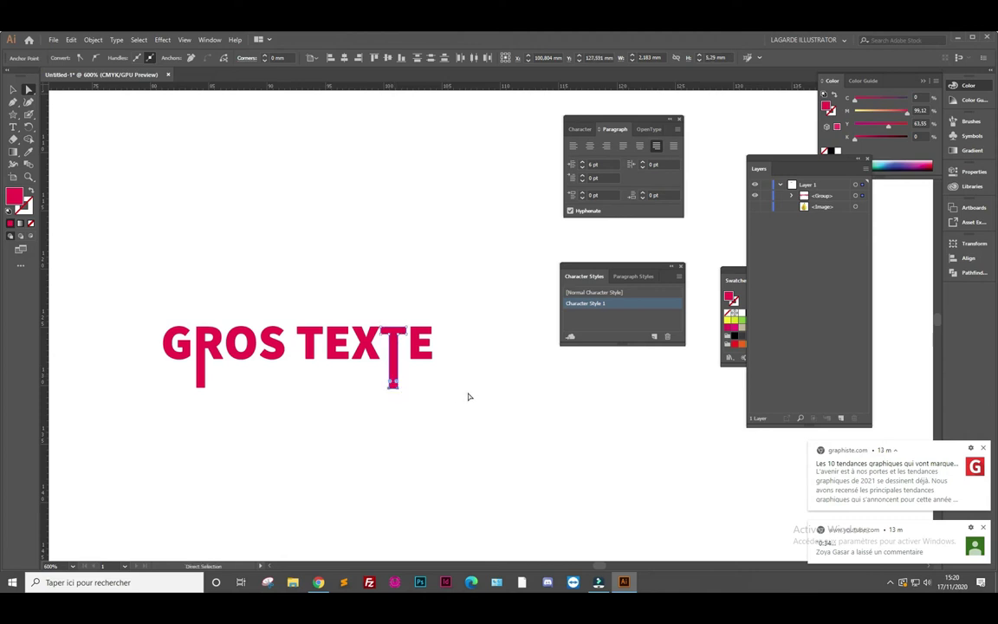
{"action": "left_click", "coordinate": [468, 397]}
Marquee-select the whole GROS TEXTE lettering and delete it
{"action": "scroll", "coordinate": [465, 396], "scroll_direction": "down", "scroll_amount": 1}
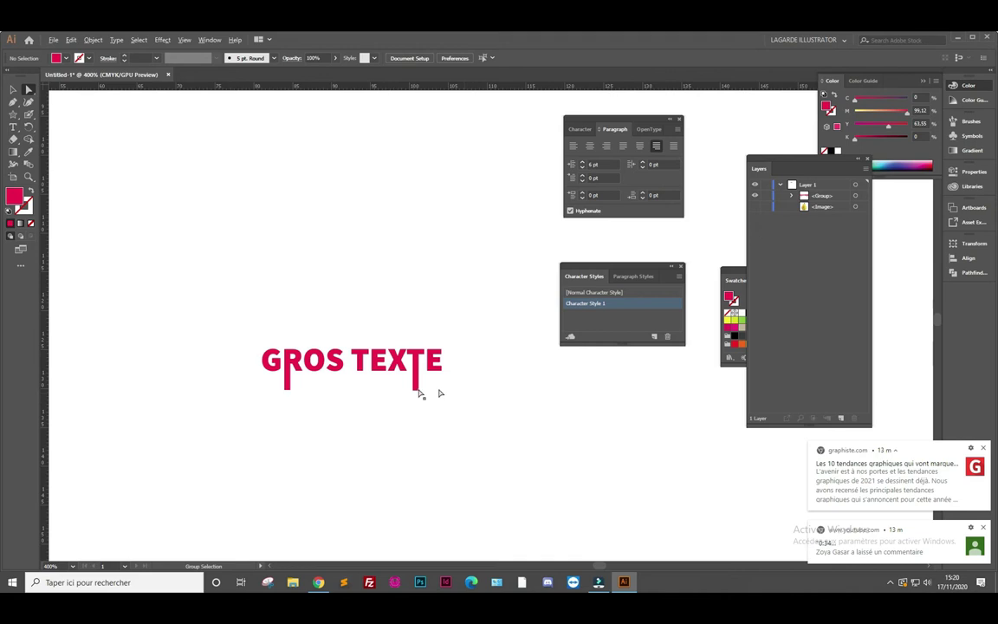
{"action": "left_click", "coordinate": [13, 89]}
{"action": "left_click_drag", "start_coordinate": [234, 317], "coordinate": [398, 422]}
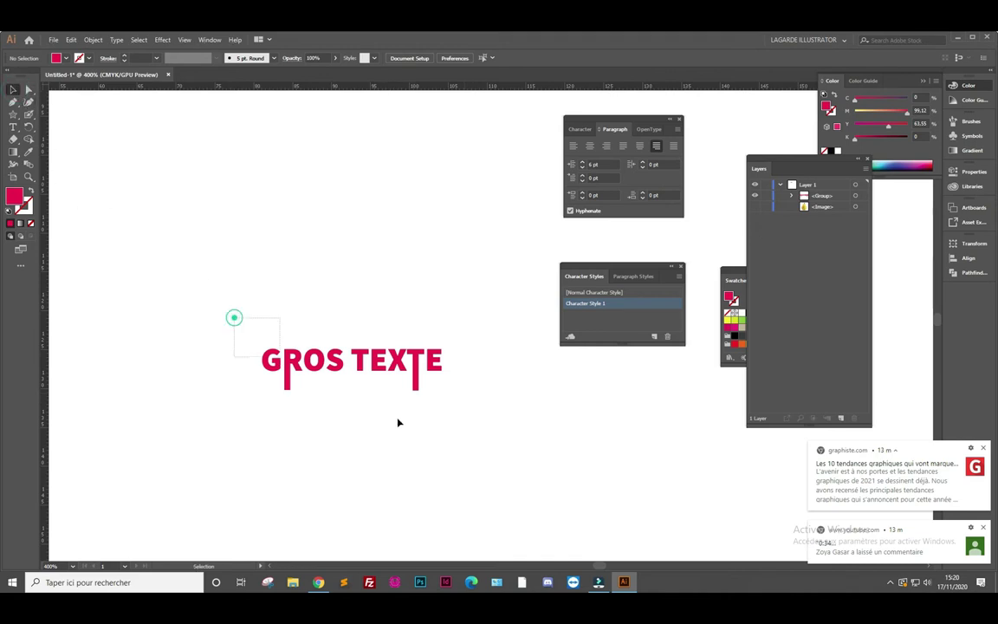
{"action": "key", "text": "Delete"}
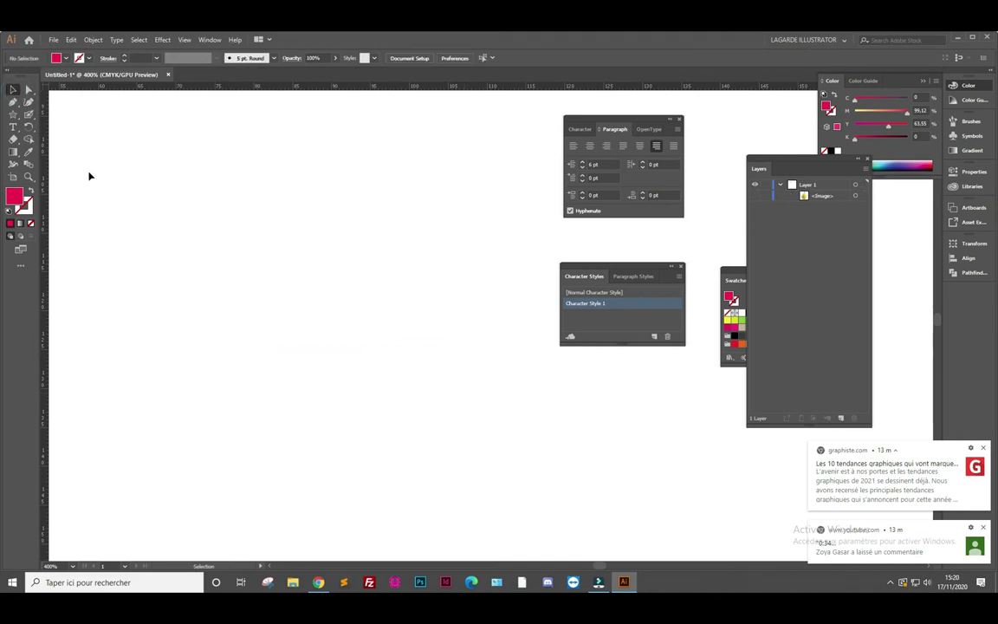
Draw a circle on the artboard with the Ellipse tool
{"action": "left_click", "coordinate": [14, 114]}
{"action": "left_click", "coordinate": [59, 127]}
{"action": "left_click_drag", "start_coordinate": [262, 266], "coordinate": [415, 399]}
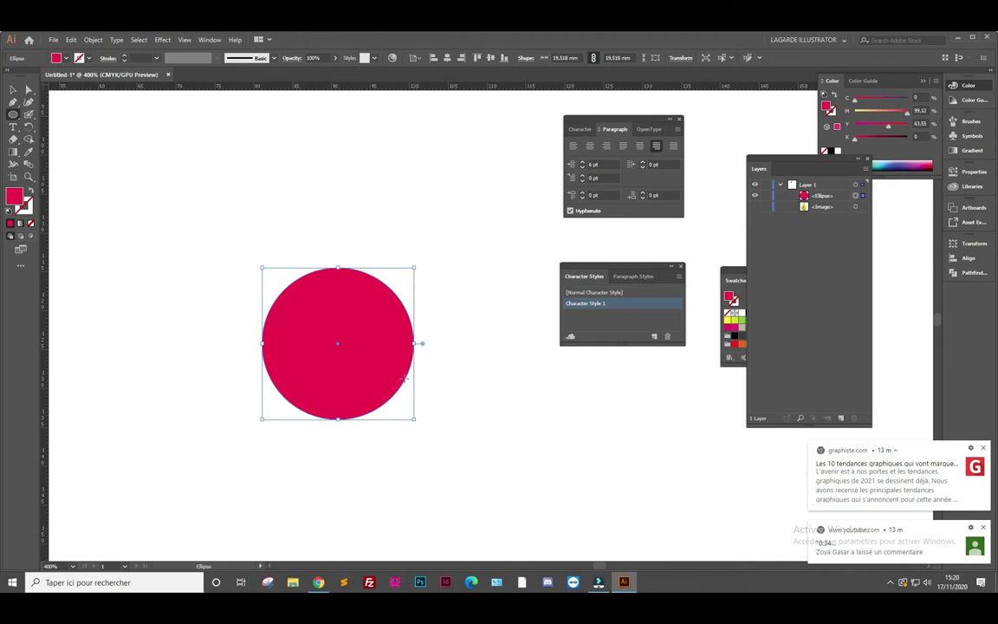
Give the circle a blue stroke at 6 pt weight
{"action": "left_click", "coordinate": [27, 208]}
{"action": "double_click", "coordinate": [24, 207]}
{"action": "left_click", "coordinate": [792, 224]}
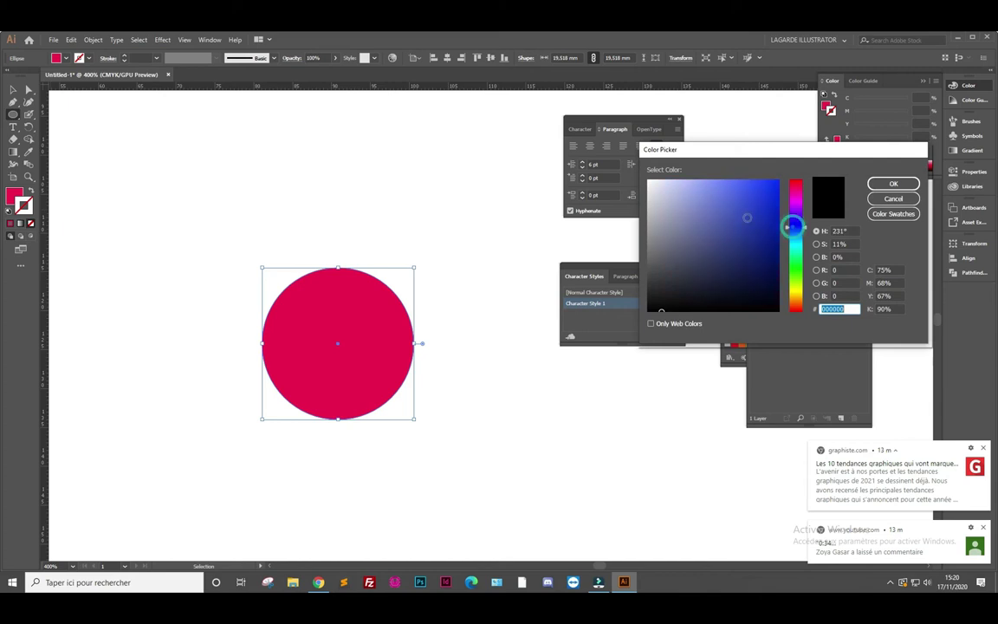
{"action": "left_click", "coordinate": [769, 214]}
{"action": "left_click", "coordinate": [890, 184]}
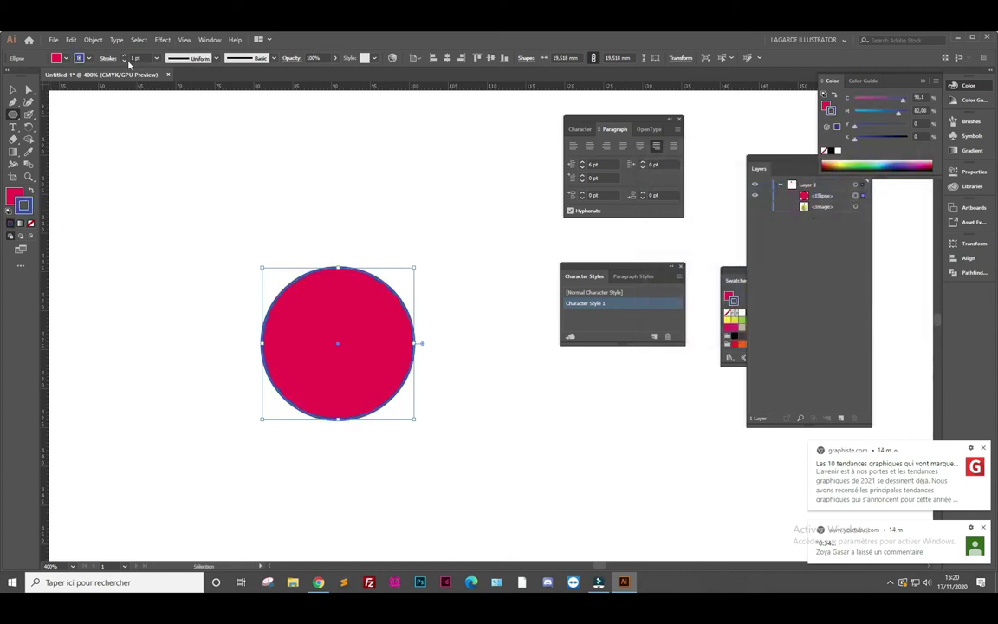
{"action": "left_click", "coordinate": [124, 56]}
{"action": "left_click", "coordinate": [123, 55]}
{"action": "left_click", "coordinate": [123, 55]}
{"action": "left_click", "coordinate": [124, 55]}
{"action": "left_click", "coordinate": [124, 55]}
{"action": "left_click", "coordinate": [13, 89]}
Deselect and toggle Outline view (Ctrl+Y) on and back to preview
{"action": "left_click", "coordinate": [249, 148]}
{"action": "key", "text": "ctrl+y"}
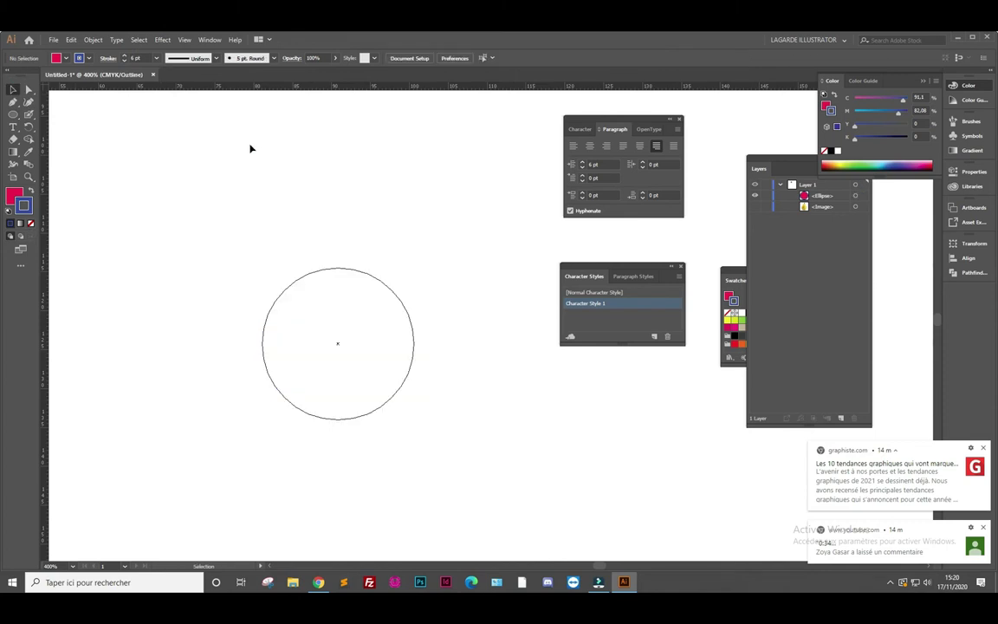
{"action": "key", "text": "ctrl+y"}
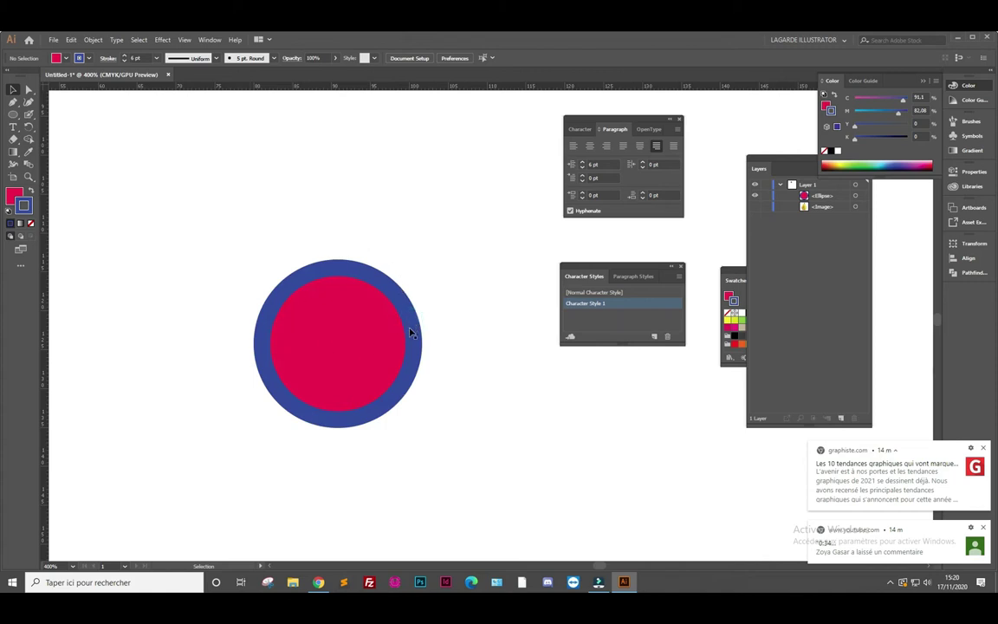
Try shrinking the circle, undo the resize, and dismiss its context menu
{"action": "left_click", "coordinate": [379, 345]}
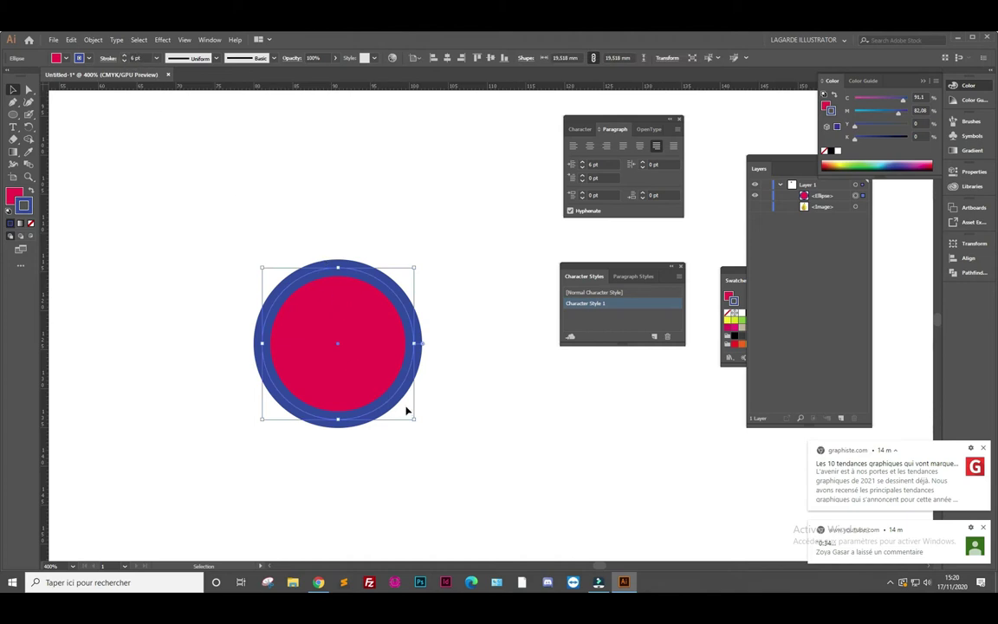
{"action": "left_click_drag", "start_coordinate": [413, 419], "coordinate": [330, 330]}
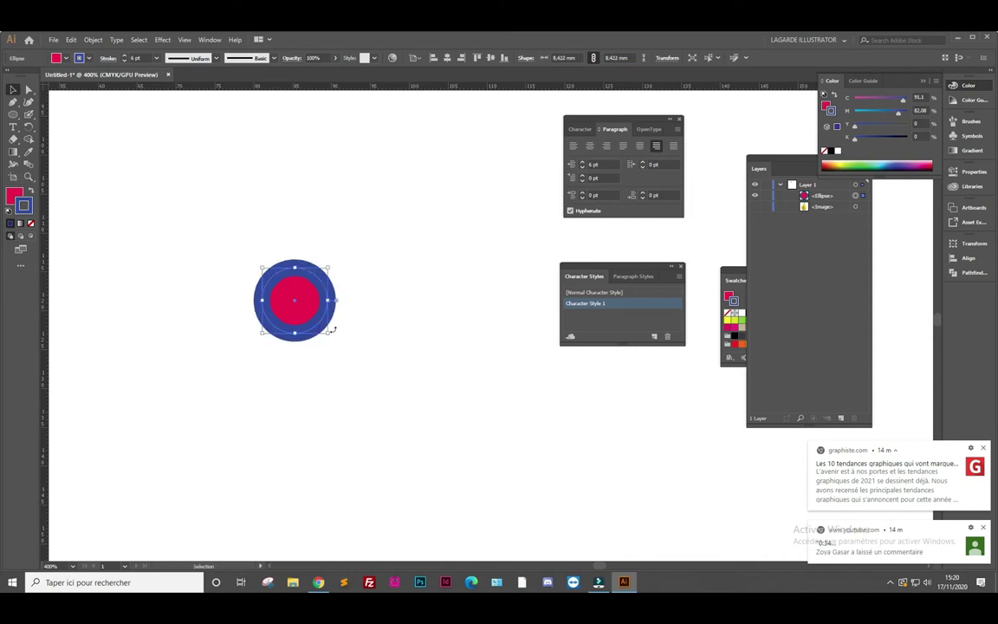
{"action": "left_click_drag", "start_coordinate": [330, 330], "coordinate": [291, 310]}
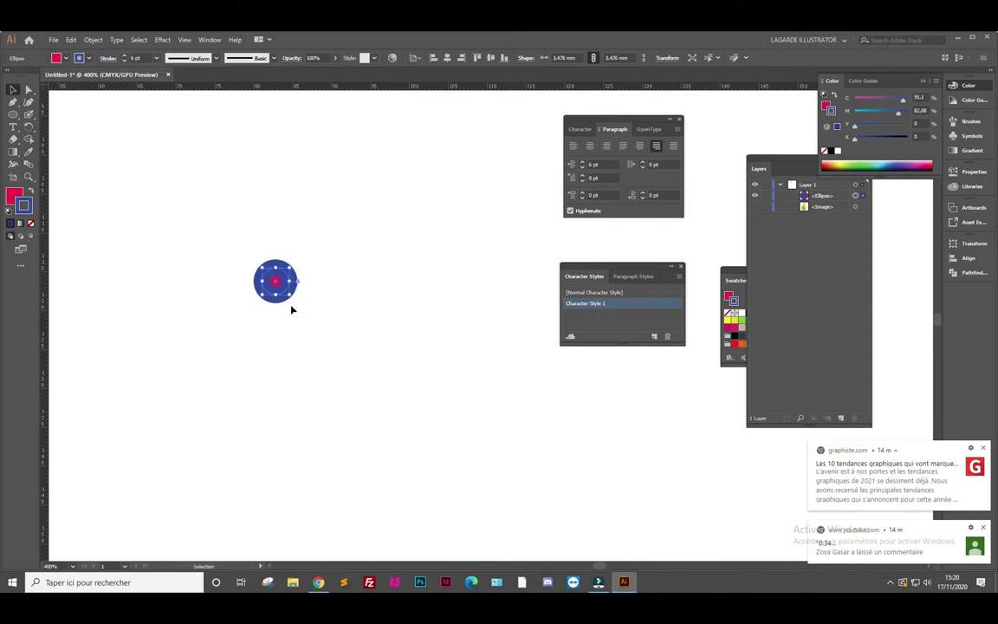
{"action": "key", "text": "ctrl+z"}
{"action": "key", "text": "ctrl+z"}
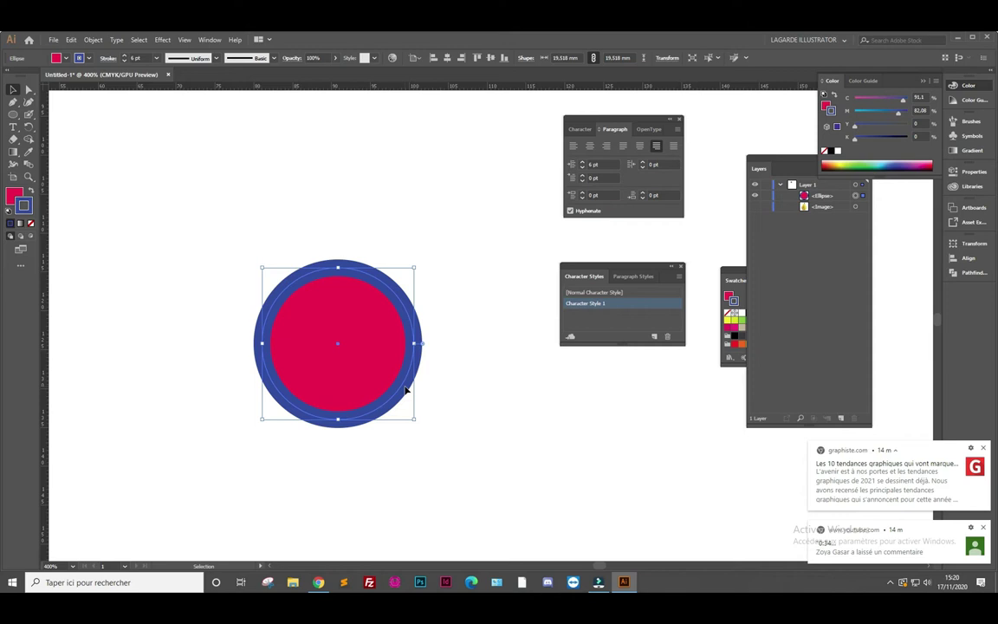
{"action": "right_click", "coordinate": [393, 405]}
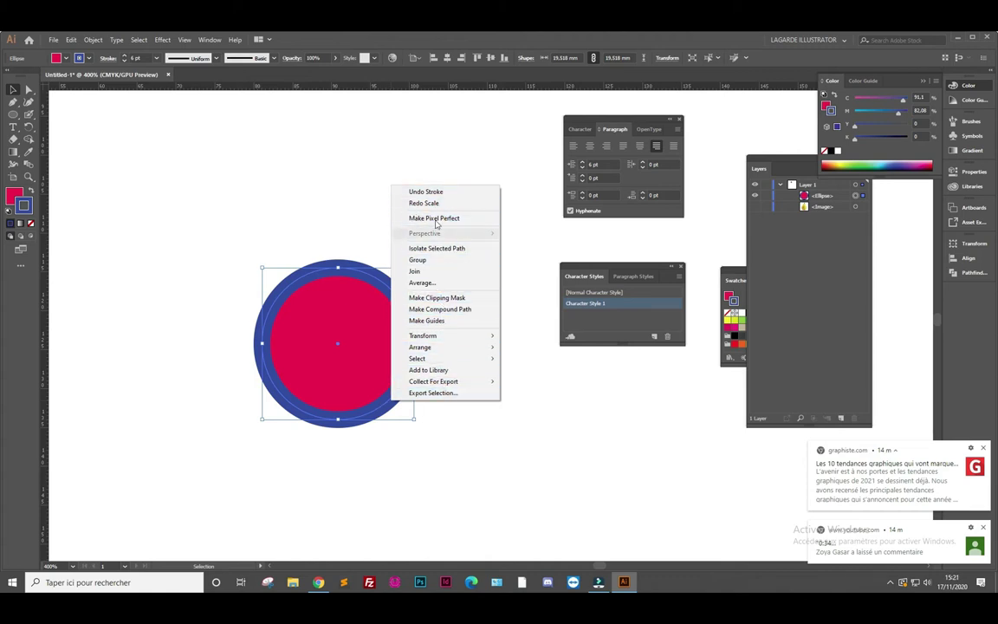
{"action": "left_click", "coordinate": [298, 301]}
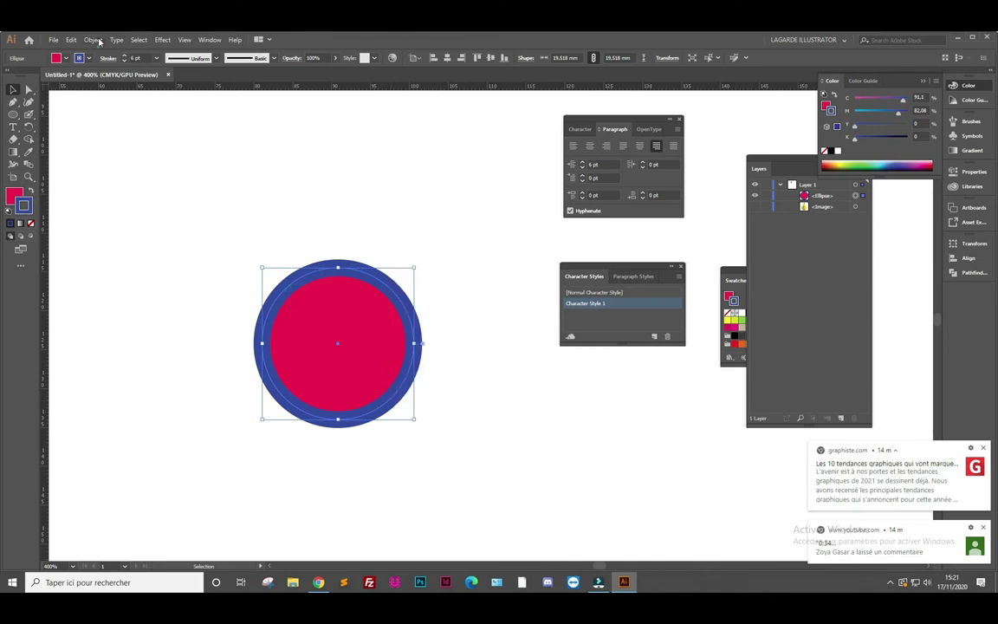
Convert the blue stroke into a filled ring with Outline Stroke and inspect it in Outline view
{"action": "left_click", "coordinate": [97, 41]}
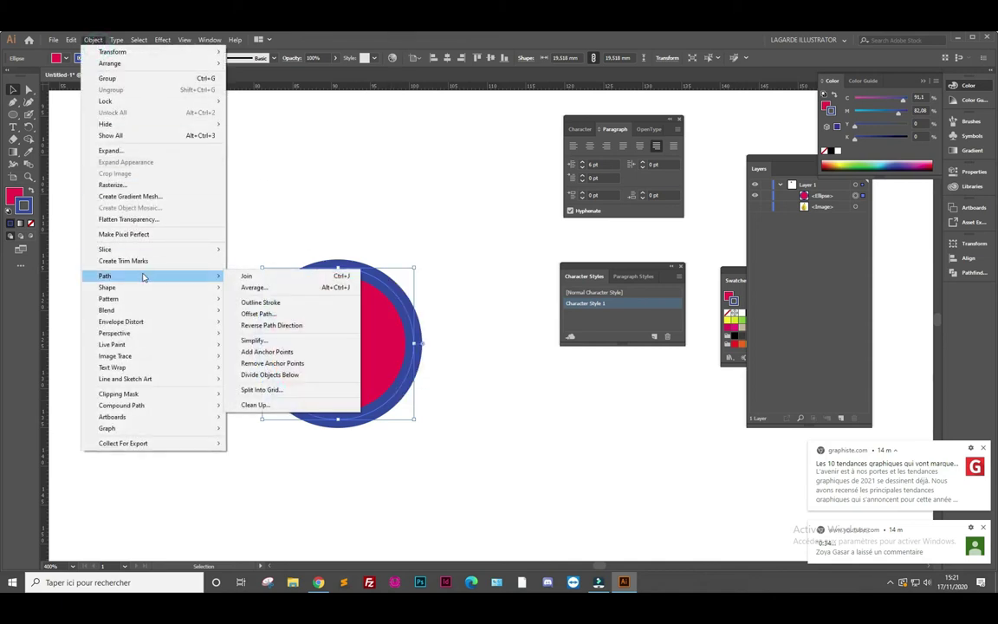
{"action": "left_click", "coordinate": [267, 307]}
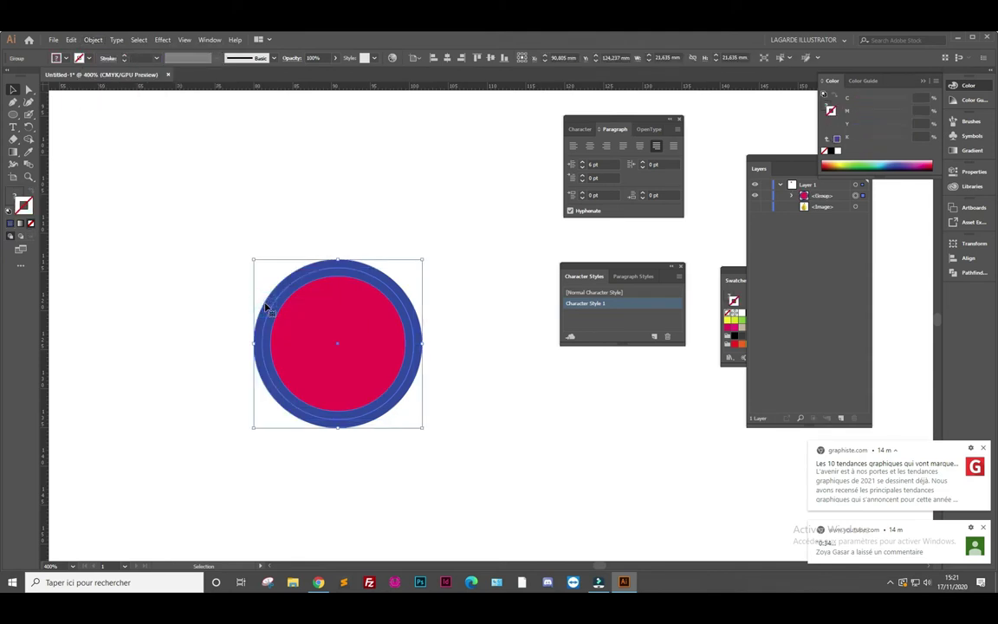
{"action": "left_click", "coordinate": [459, 356]}
{"action": "key", "text": "ctrl+y"}
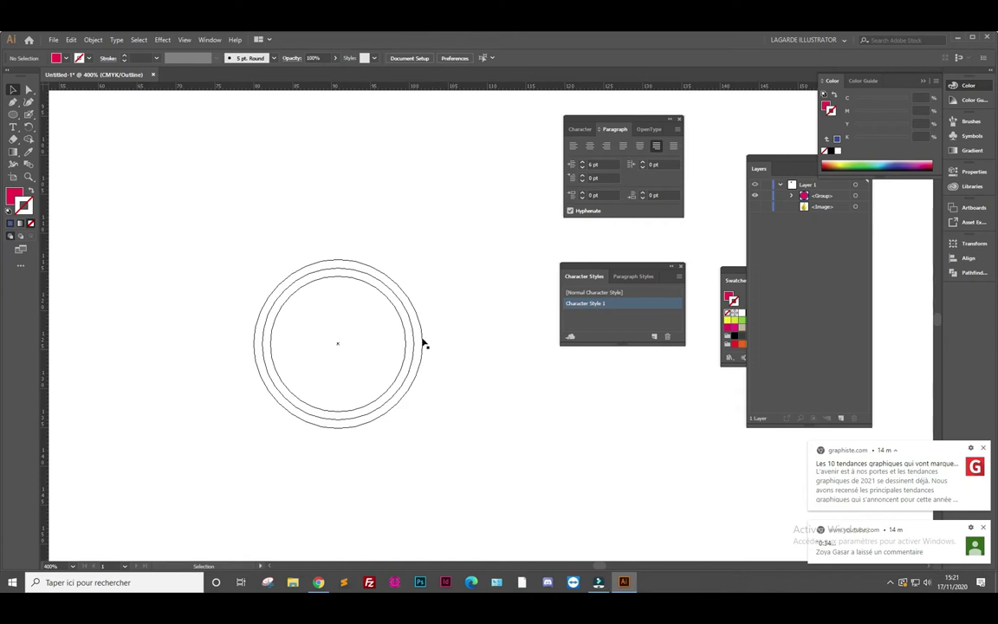
{"action": "key", "text": "ctrl+z"}
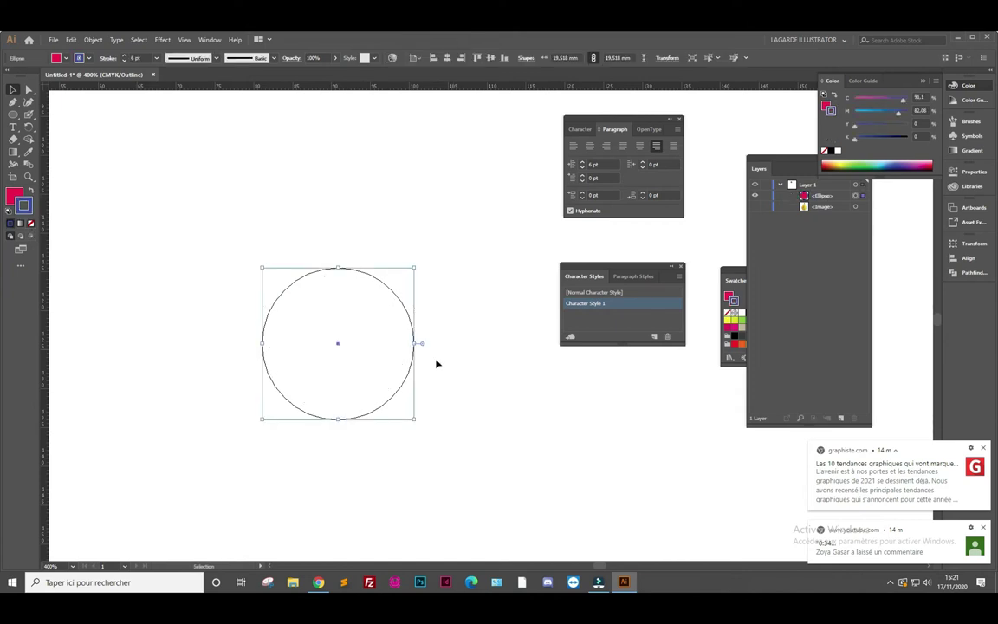
{"action": "key", "text": "ctrl+shift+z"}
{"action": "key", "text": "ctrl+shift+z"}
{"action": "key", "text": "ctrl+y"}
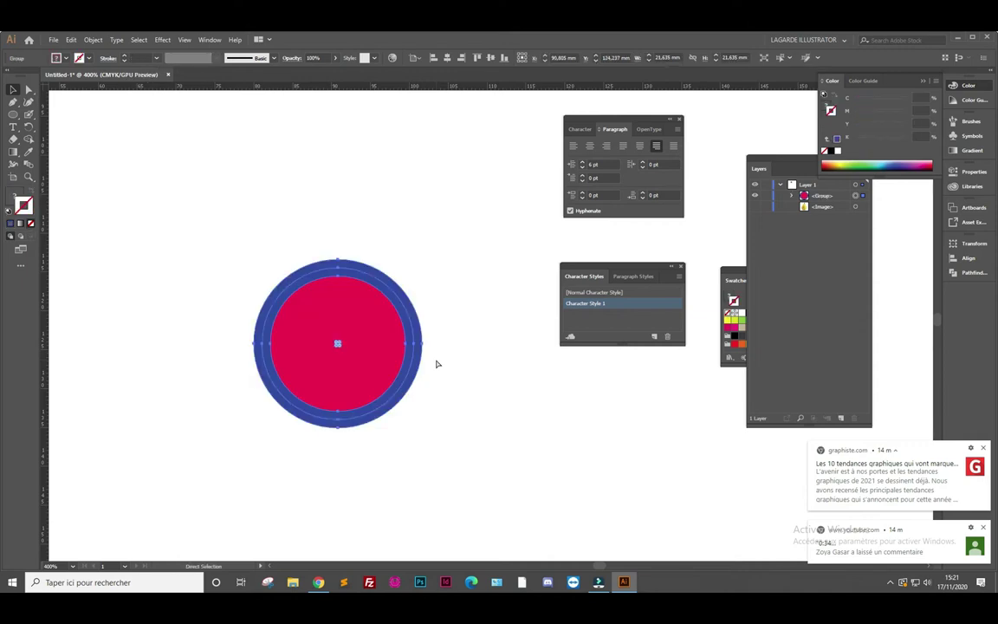
Select the inner red disc with the Group Selection tool
{"action": "key", "text": "v"}
{"action": "key", "text": "a"}
{"action": "left_click", "coordinate": [362, 318]}
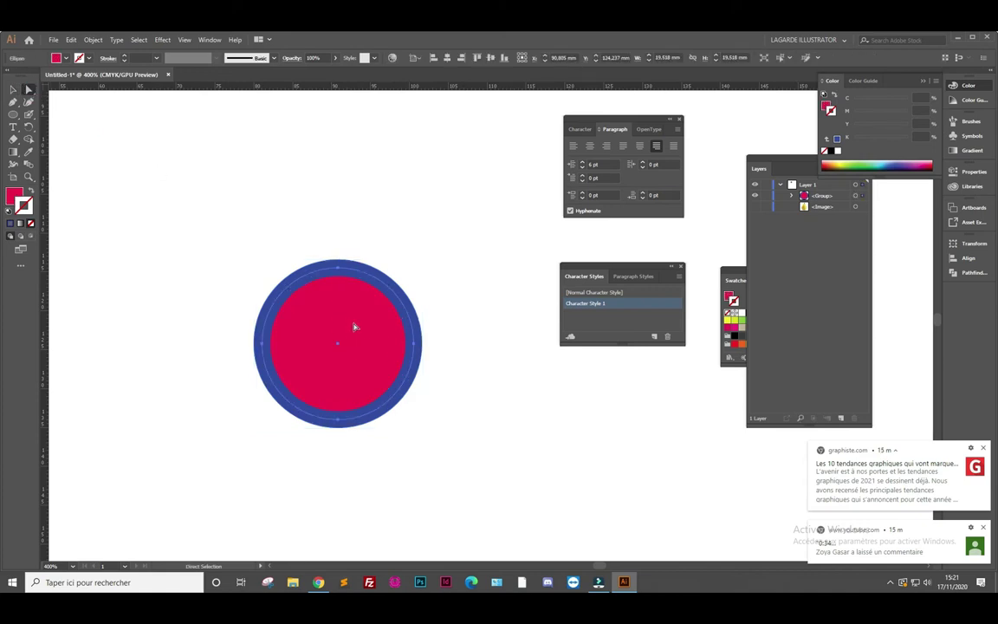
Move the red disc left so it overlaps the ring's left side
{"action": "mouse_move", "coordinate": [350, 325]}
{"action": "left_mouse_down"}
{"action": "mouse_move", "coordinate": [175, 270]}
{"action": "mouse_move", "coordinate": [323, 353]}
{"action": "left_mouse_up"}
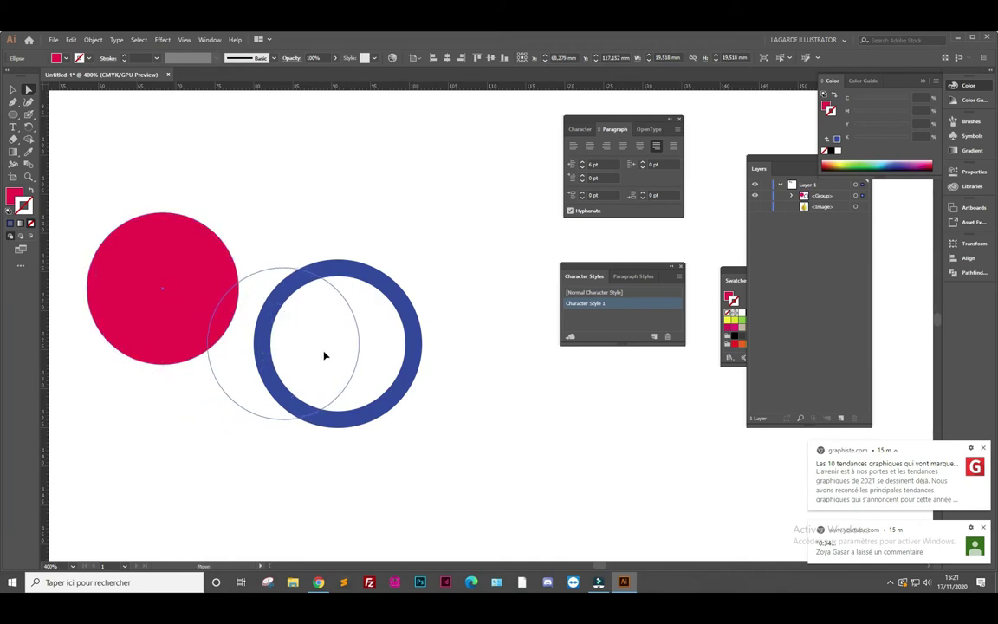
{"action": "left_click_drag", "start_coordinate": [324, 354], "coordinate": [325, 354]}
{"action": "left_click", "coordinate": [448, 397]}
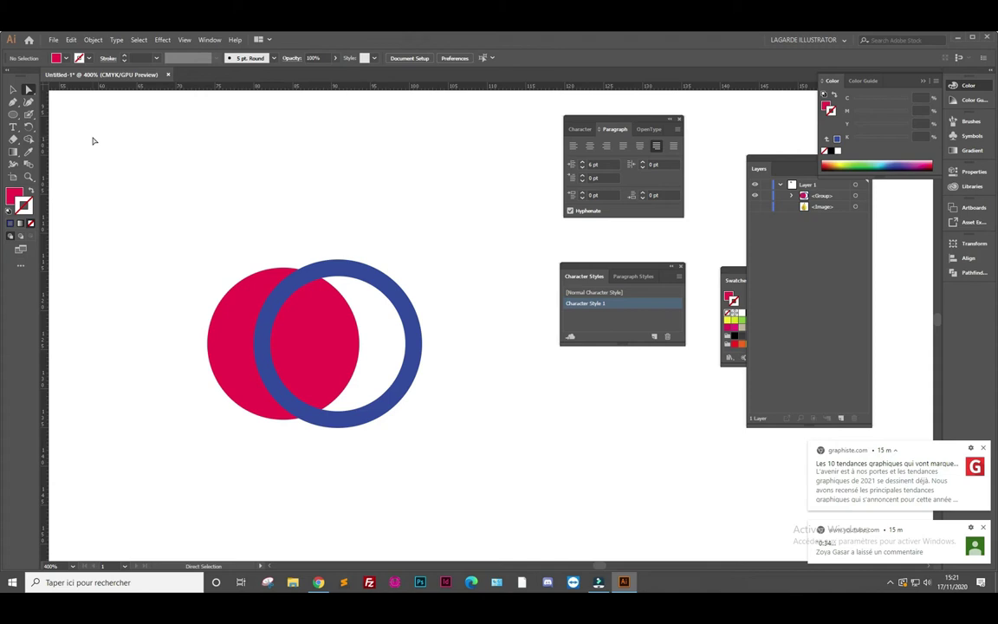
Marquee-select the disc and ring together, undoing a trial horizontal flip
{"action": "left_click", "coordinate": [13, 89]}
{"action": "left_click", "coordinate": [251, 347]}
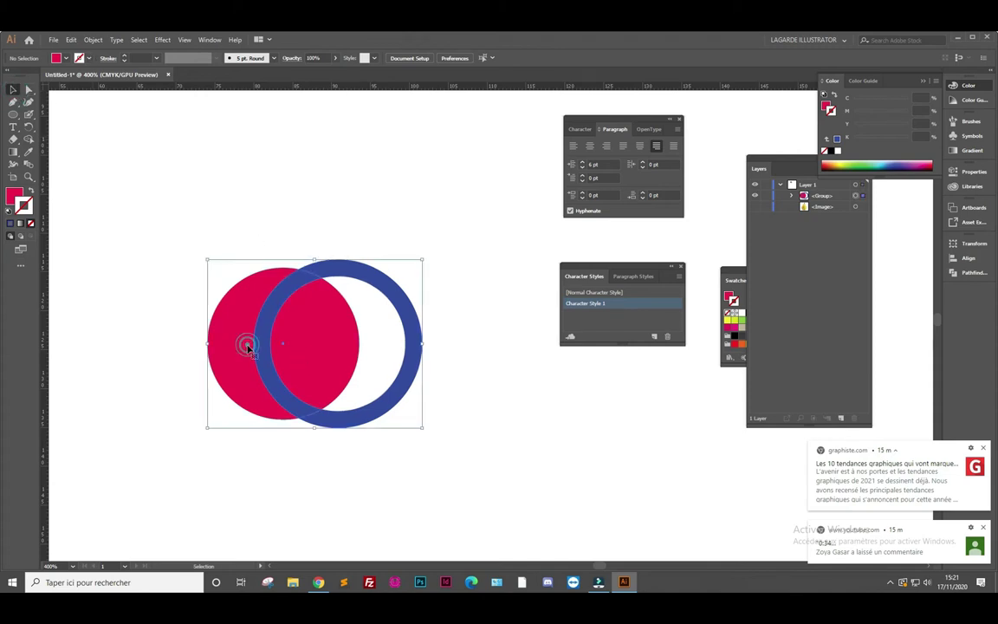
{"action": "left_click", "coordinate": [443, 316]}
{"action": "left_click_drag", "start_coordinate": [151, 207], "coordinate": [445, 439]}
{"action": "left_click_drag", "start_coordinate": [423, 344], "coordinate": [96, 346]}
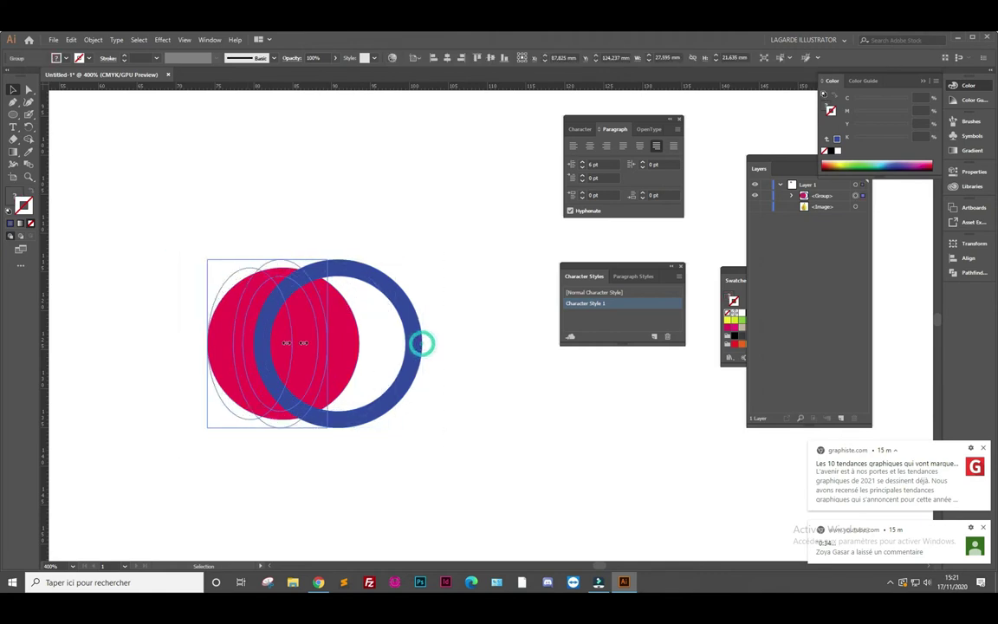
{"action": "key", "text": "ctrl+z"}
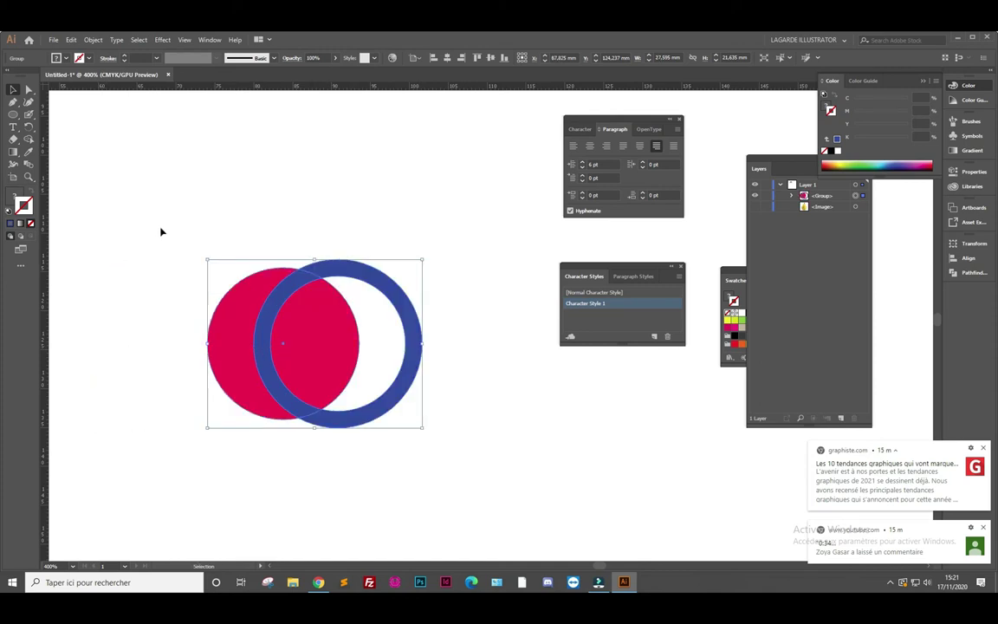
Rotate the disc-and-ring pair, then again around a pivot to their left
{"action": "left_click", "coordinate": [30, 128]}
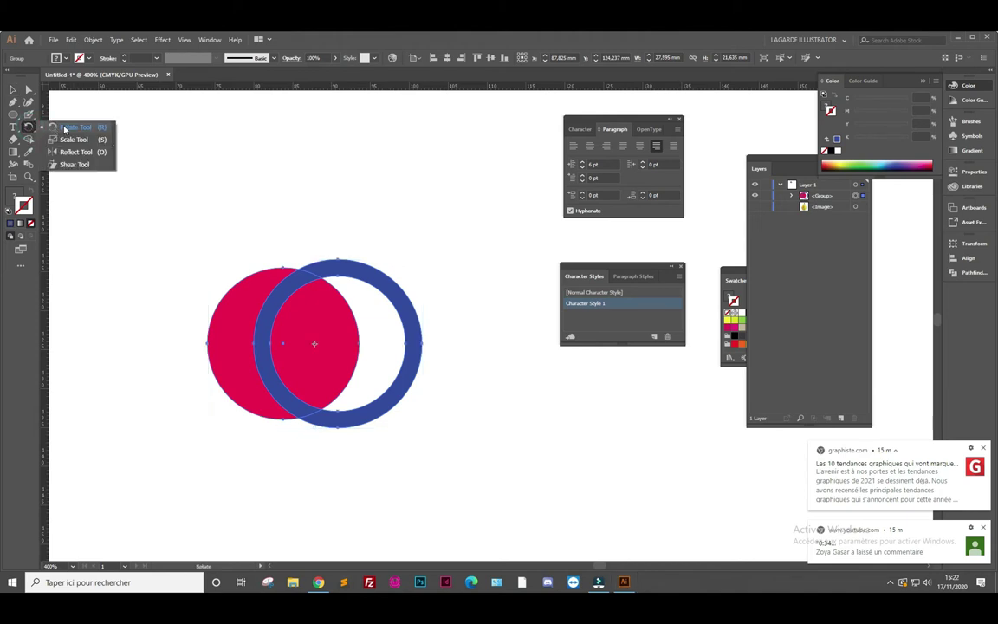
{"action": "mouse_move", "coordinate": [356, 236]}
{"action": "left_mouse_down"}
{"action": "mouse_move", "coordinate": [197, 328]}
{"action": "mouse_move", "coordinate": [301, 434]}
{"action": "left_mouse_up"}
{"action": "left_click", "coordinate": [198, 273]}
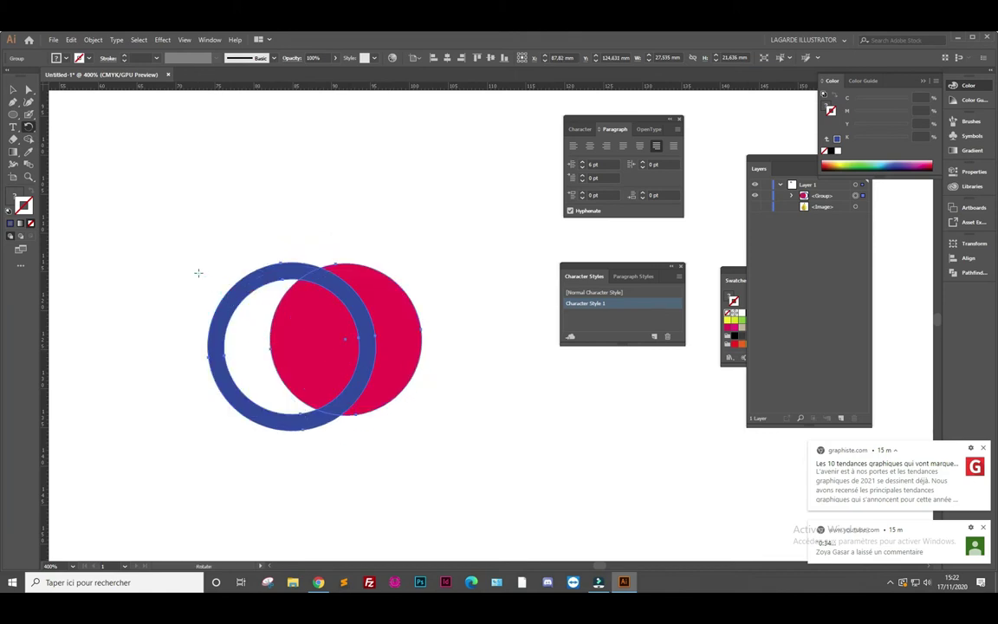
{"action": "mouse_move", "coordinate": [239, 263]}
{"action": "left_mouse_down"}
{"action": "mouse_move", "coordinate": [160, 261]}
{"action": "mouse_move", "coordinate": [424, 226]}
{"action": "mouse_move", "coordinate": [266, 197]}
{"action": "left_mouse_up"}
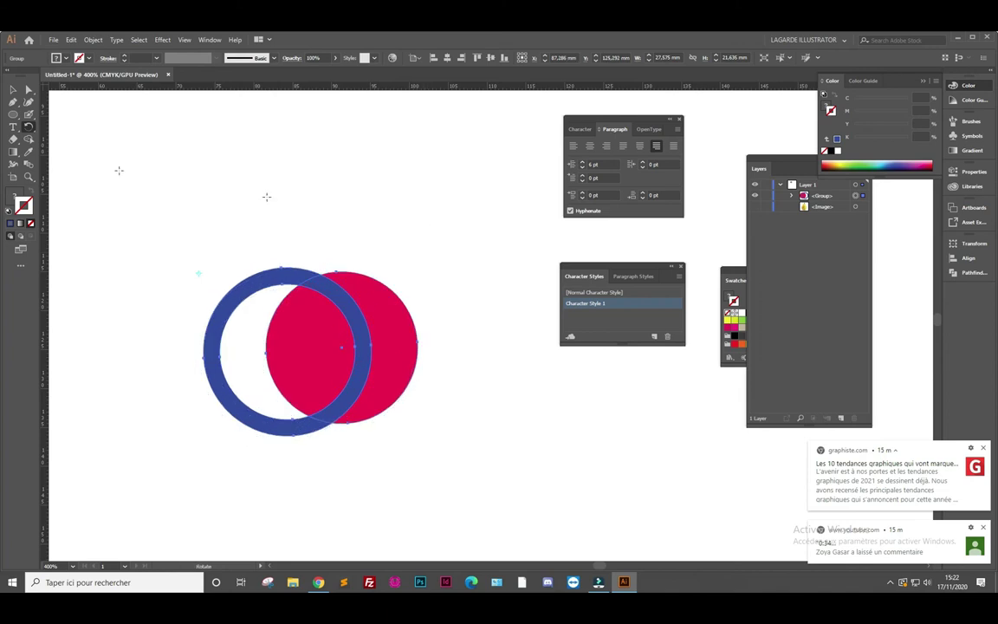
Resize the pair with the Scale tool, ending near original size
{"action": "left_click", "coordinate": [29, 127]}
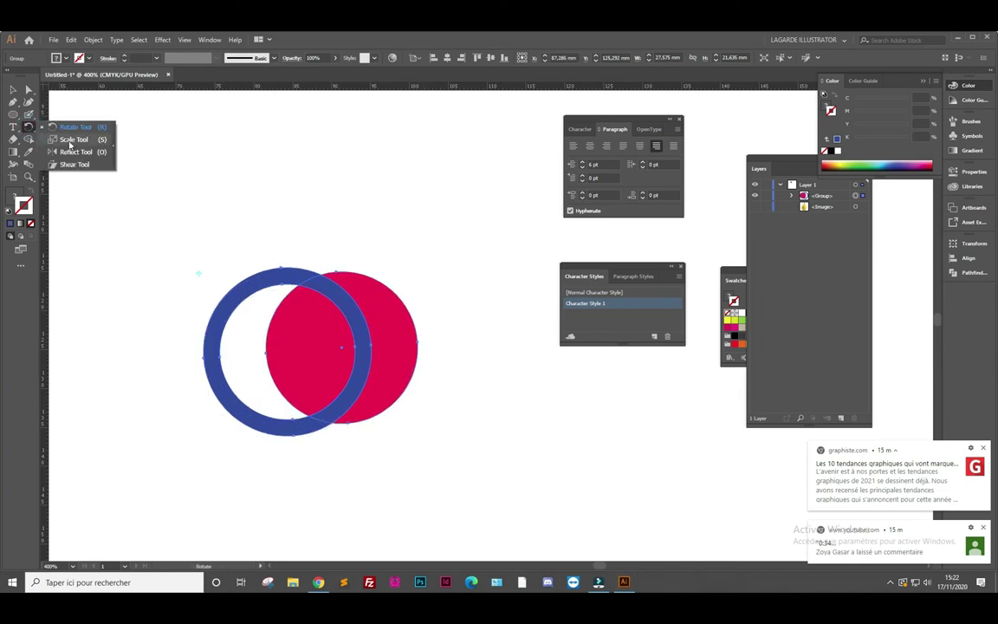
{"action": "left_click", "coordinate": [70, 140]}
{"action": "left_click_drag", "start_coordinate": [346, 293], "coordinate": [371, 294]}
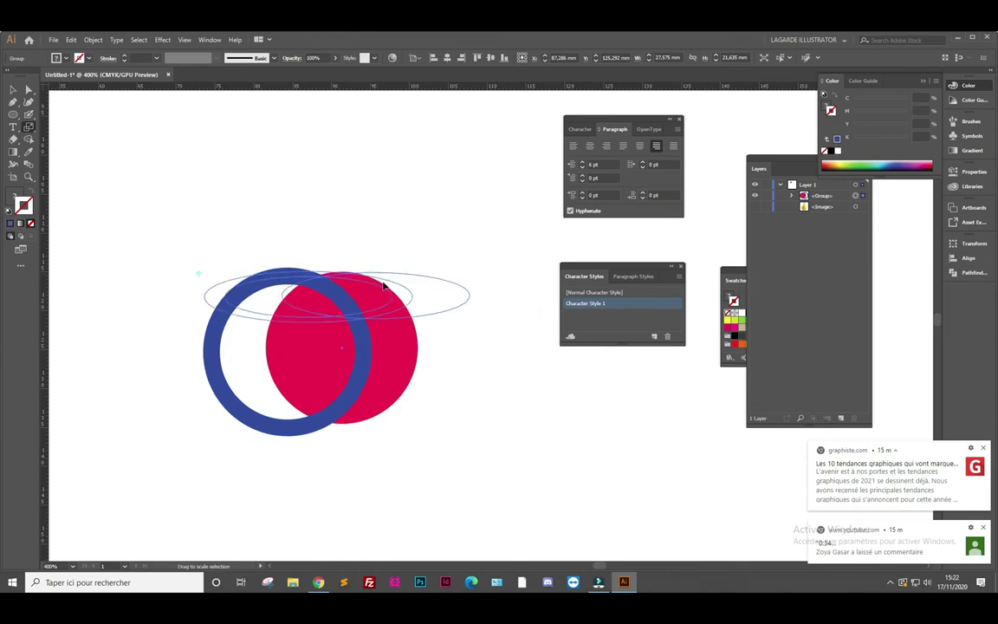
{"action": "left_click_drag", "start_coordinate": [371, 294], "coordinate": [334, 262]}
Mirror the pair with the Reflect tool to the left of the origin
{"action": "left_click_drag", "start_coordinate": [29, 127], "coordinate": [80, 153]}
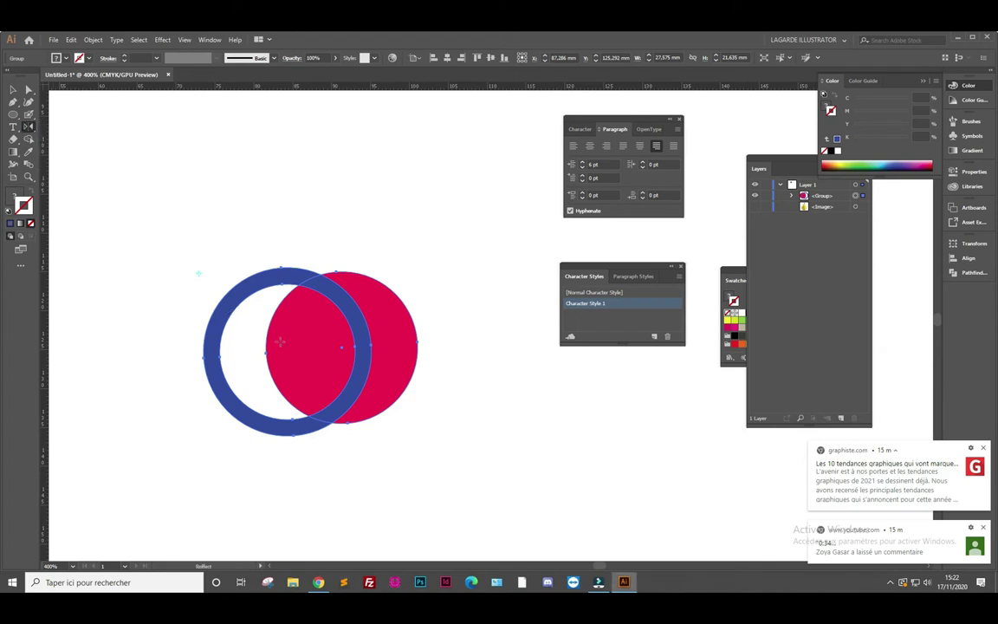
{"action": "left_click_drag", "start_coordinate": [277, 337], "coordinate": [167, 282]}
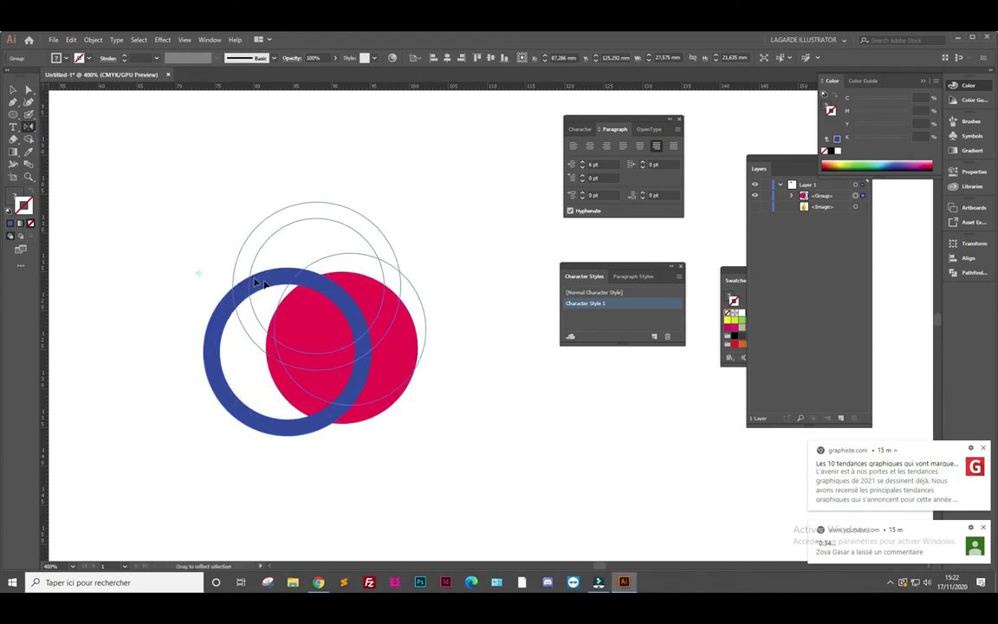
{"action": "mouse_move", "coordinate": [167, 282]}
{"action": "left_mouse_down"}
{"action": "mouse_move", "coordinate": [248, 306]}
{"action": "mouse_move", "coordinate": [303, 292]}
{"action": "mouse_move", "coordinate": [176, 319]}
{"action": "mouse_move", "coordinate": [289, 328]}
{"action": "mouse_move", "coordinate": [151, 325]}
{"action": "mouse_move", "coordinate": [235, 346]}
{"action": "left_mouse_up"}
{"action": "mouse_move", "coordinate": [246, 309]}
{"action": "left_mouse_down"}
{"action": "mouse_move", "coordinate": [261, 345]}
{"action": "mouse_move", "coordinate": [121, 339]}
{"action": "left_mouse_up"}
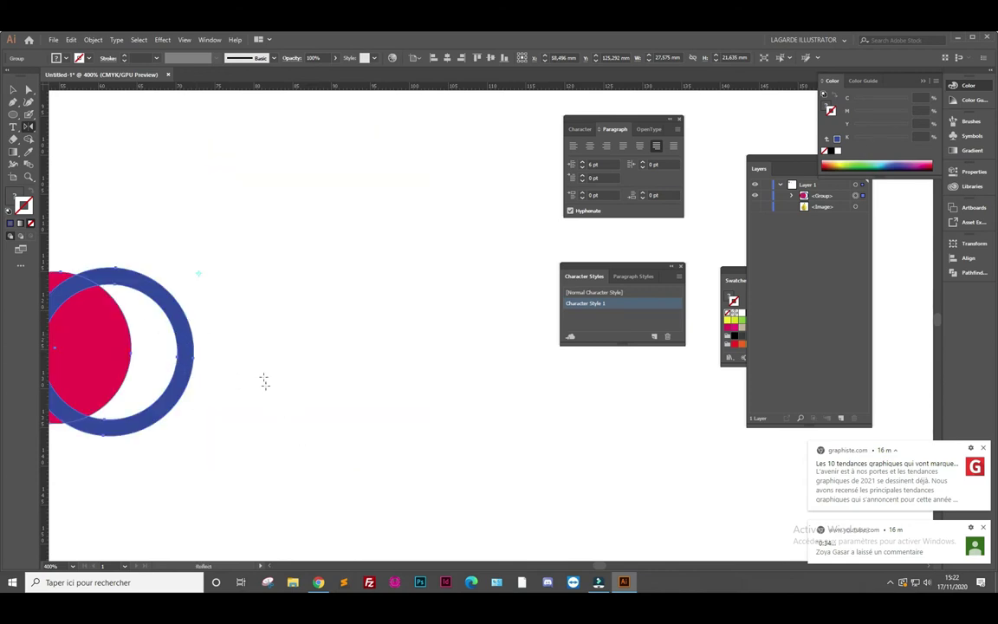
Shear the circles into long ellipses, then undo the shear
{"action": "left_click", "coordinate": [29, 127]}
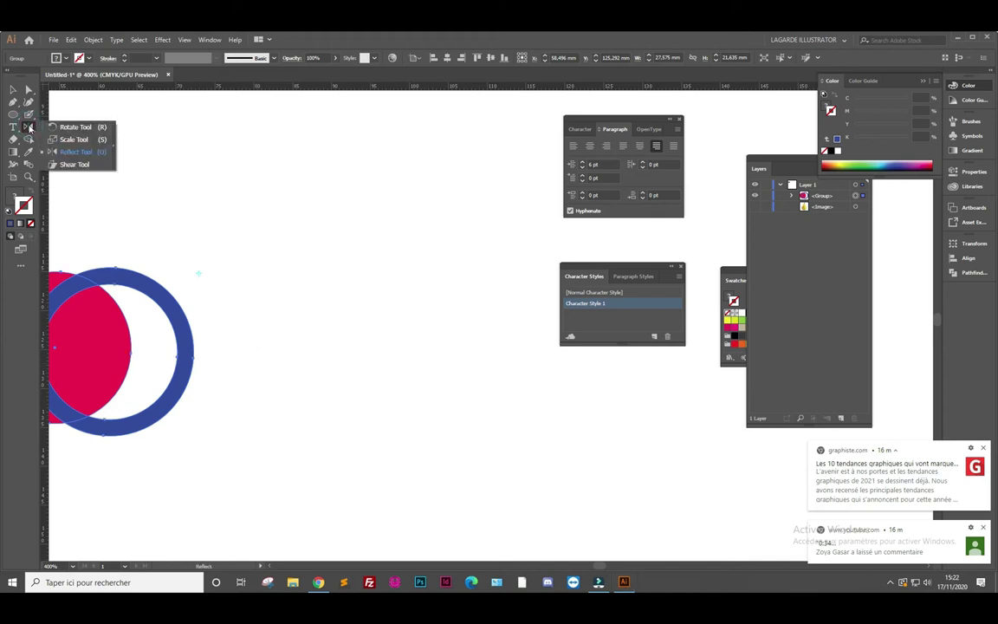
{"action": "left_click", "coordinate": [75, 164]}
{"action": "left_click_drag", "start_coordinate": [112, 278], "coordinate": [168, 291]}
{"action": "left_click_drag", "start_coordinate": [151, 291], "coordinate": [149, 289]}
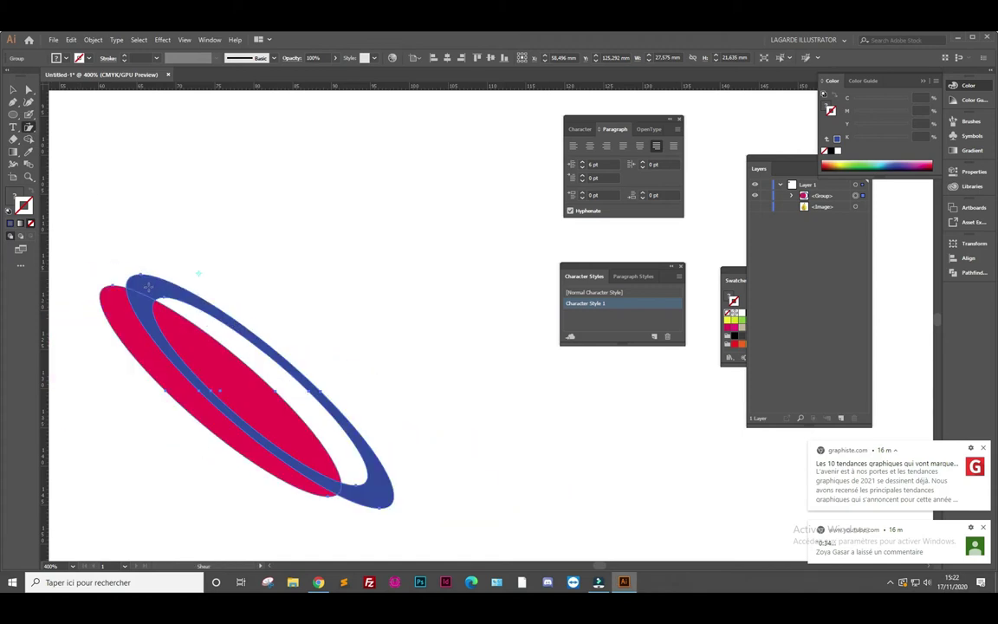
{"action": "key", "text": "ctrl+z"}
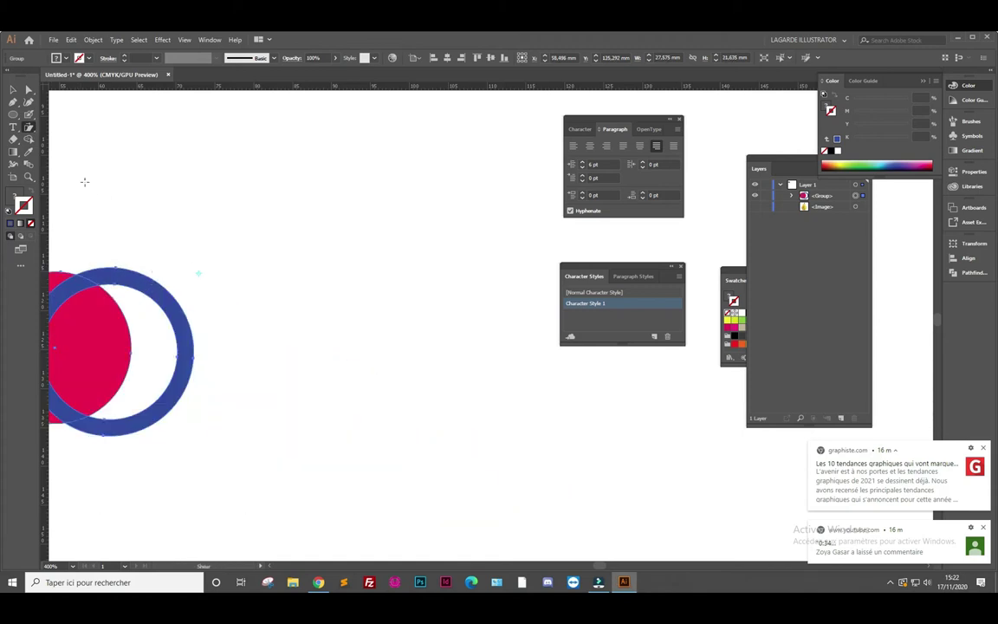
Erase a notch at the red disc's upper-left, a horizontal slot, and a notch at the ring's top
{"action": "key", "text": "ctrl+plus"}
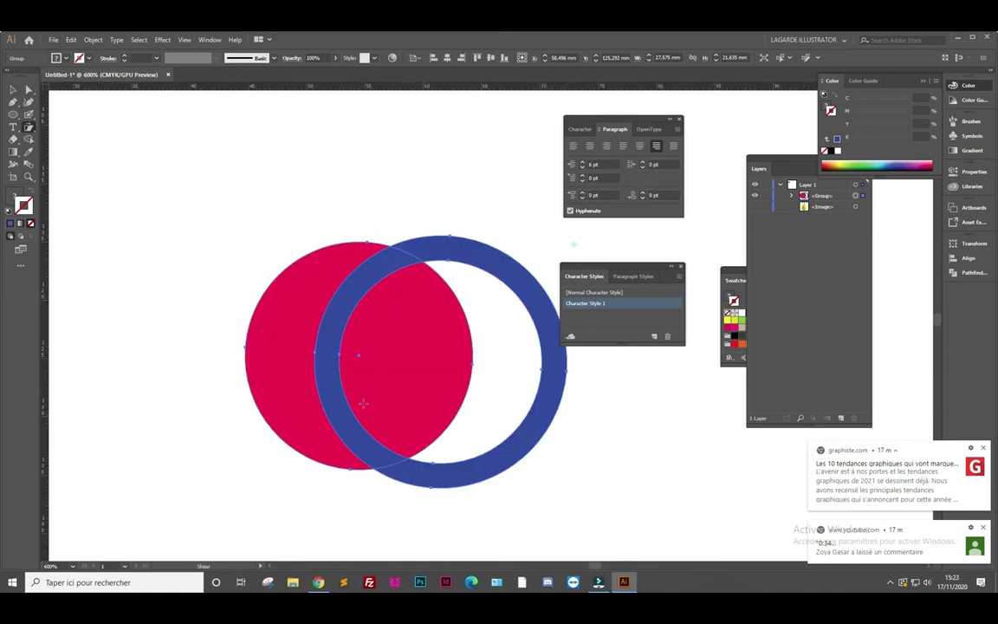
{"action": "left_click", "coordinate": [13, 139]}
{"action": "left_click_drag", "start_coordinate": [298, 271], "coordinate": [289, 351]}
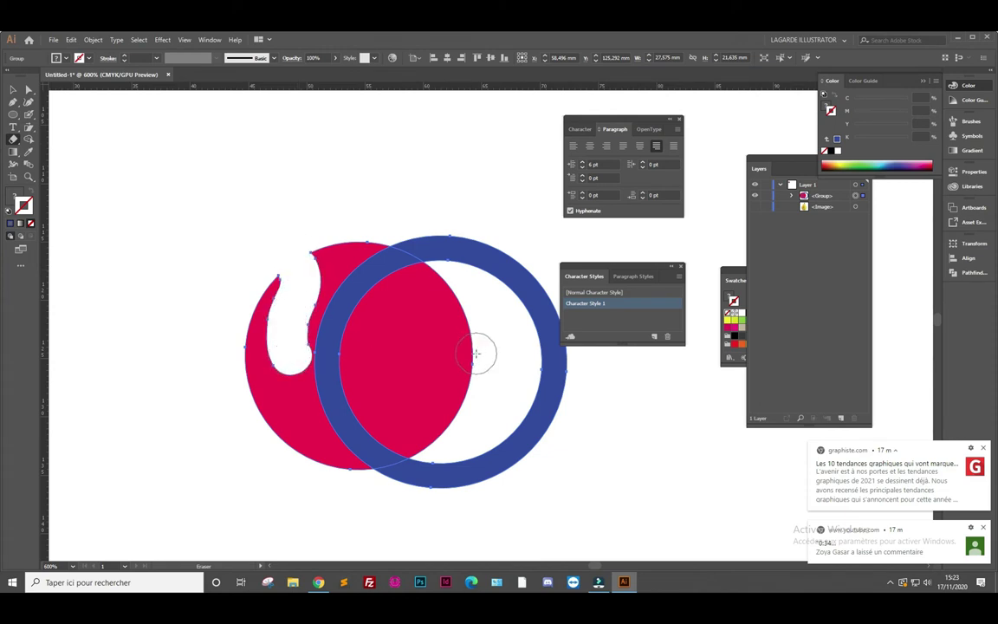
{"action": "left_click_drag", "start_coordinate": [474, 351], "coordinate": [397, 353]}
{"action": "left_click_drag", "start_coordinate": [477, 230], "coordinate": [475, 241]}
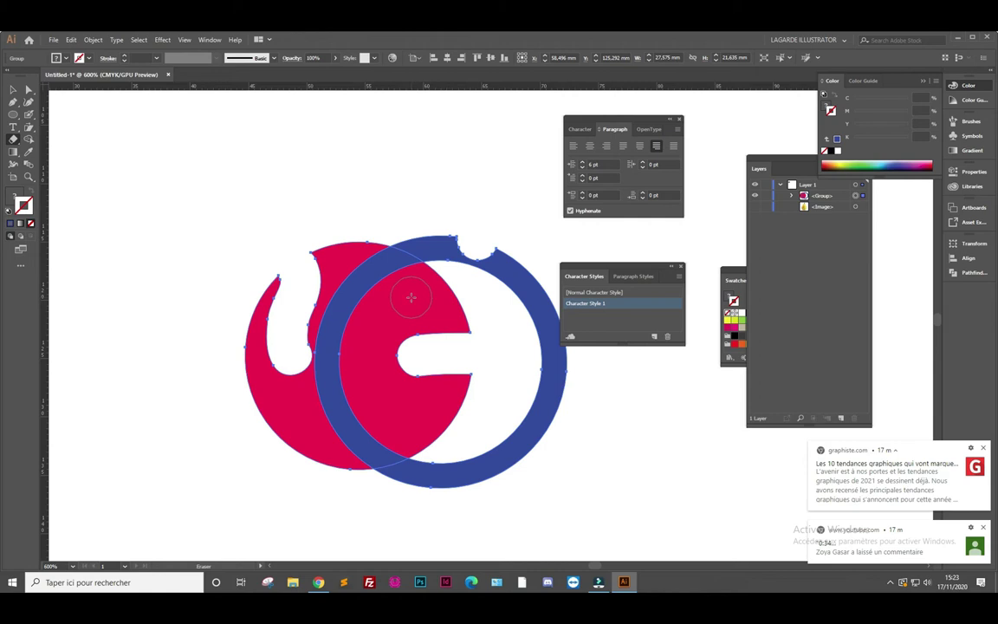
Erase round notches at the red shape's right, top, left and lower-left, undoing the last
{"action": "left_click", "coordinate": [453, 302]}
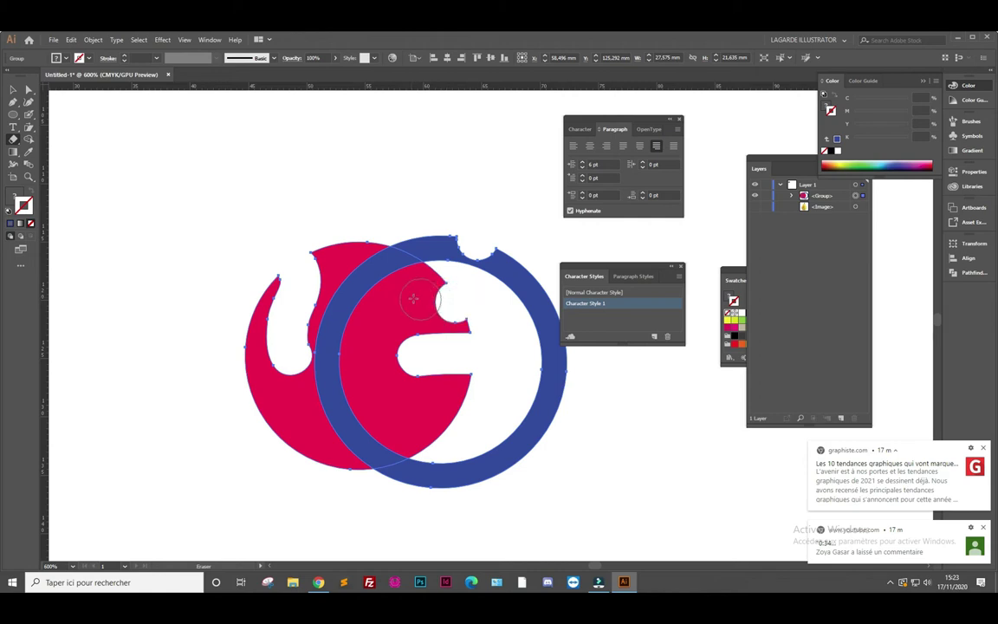
{"action": "left_click", "coordinate": [351, 241]}
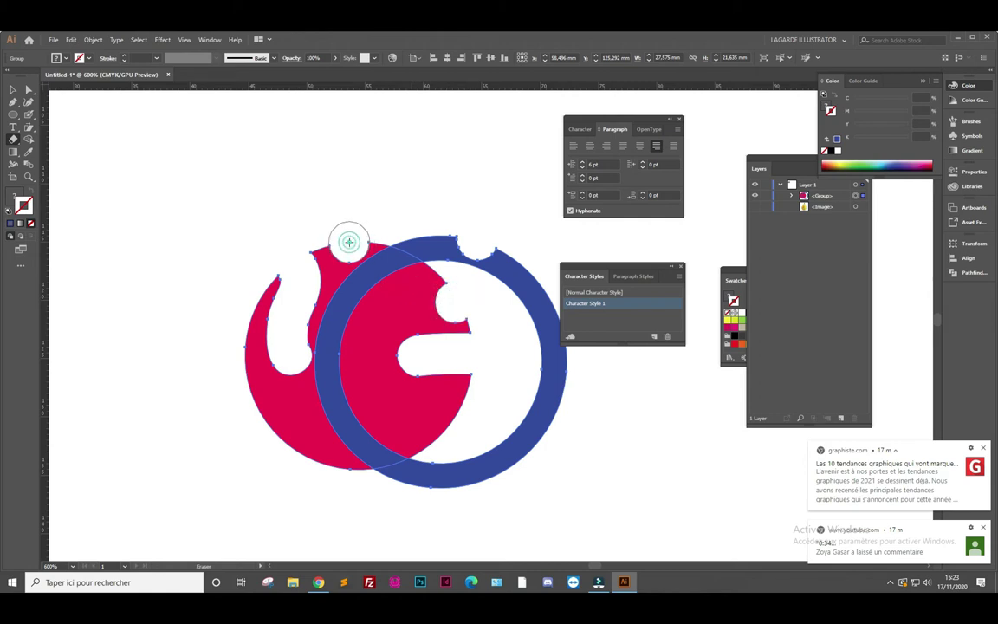
{"action": "left_click", "coordinate": [241, 371]}
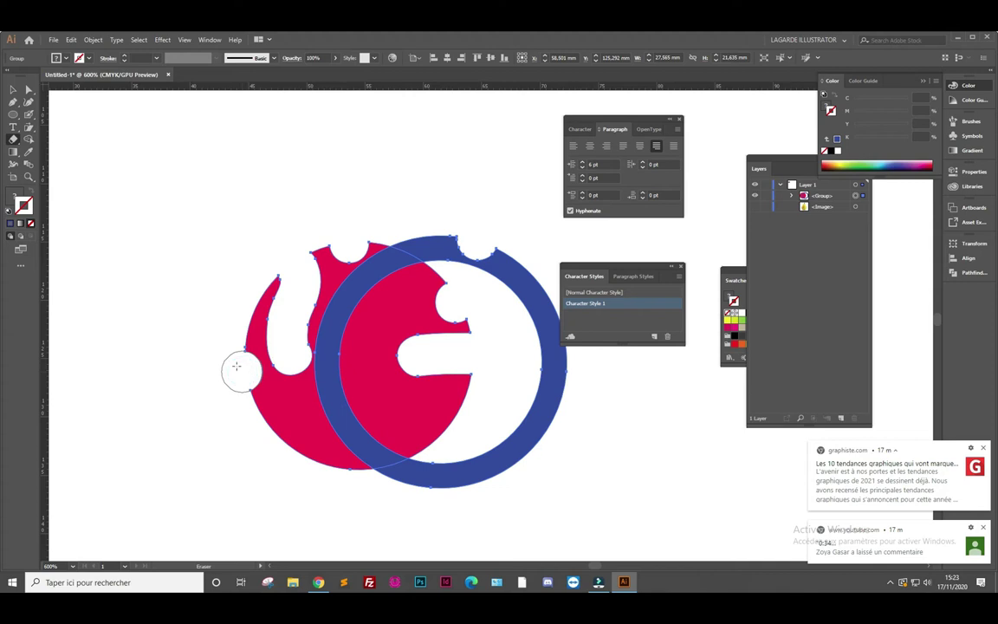
{"action": "left_click", "coordinate": [288, 450]}
{"action": "left_click", "coordinate": [337, 473]}
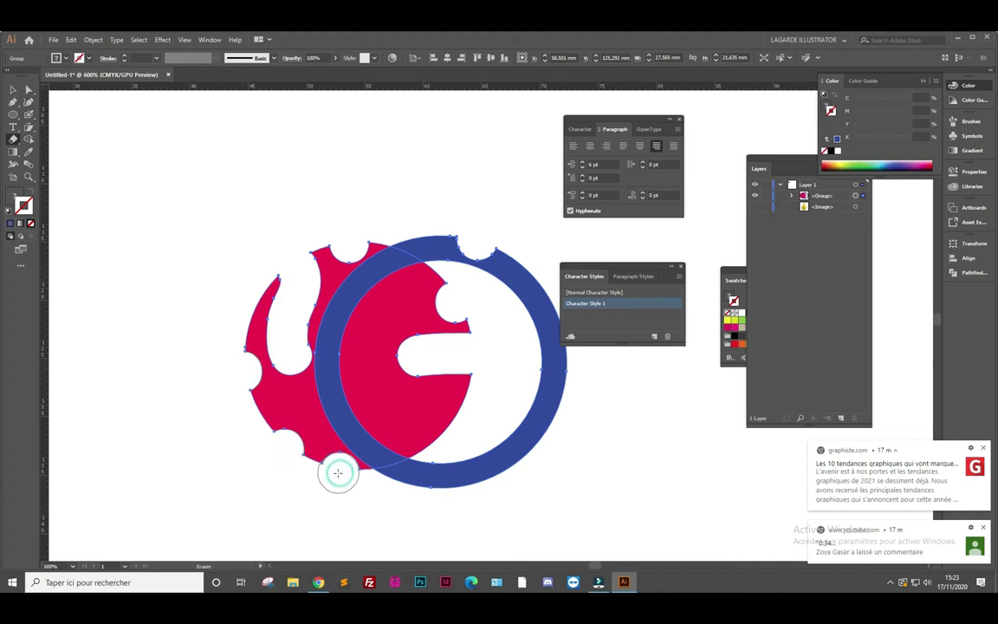
{"action": "key", "text": "ctrl+z"}
{"action": "left_click", "coordinate": [15, 139]}
Cut the blue ring's path at its top with the Scissors tool
{"action": "left_click_drag", "start_coordinate": [18, 141], "coordinate": [48, 152]}
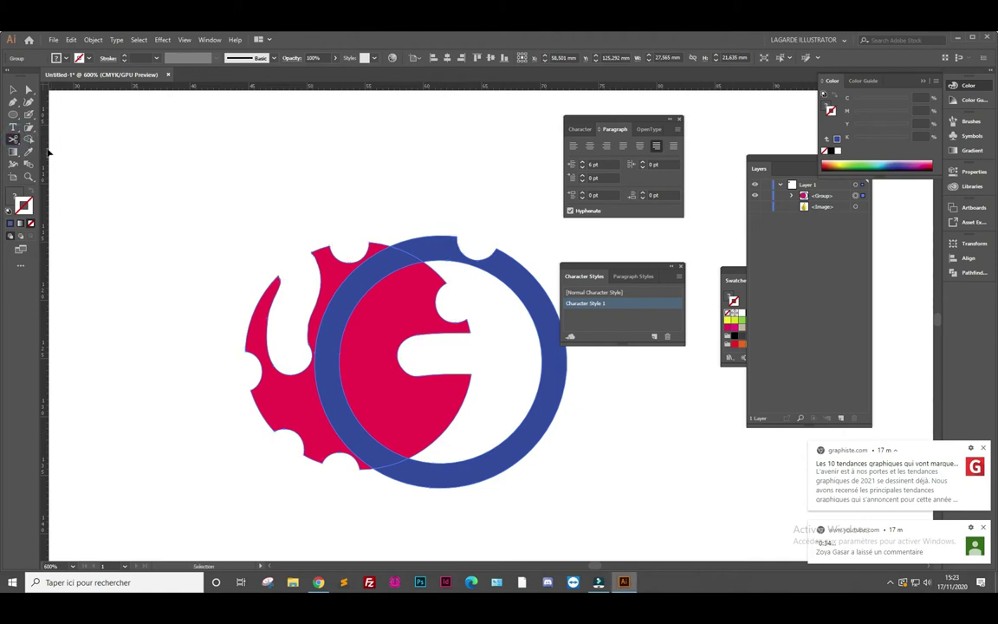
{"action": "left_click", "coordinate": [451, 235]}
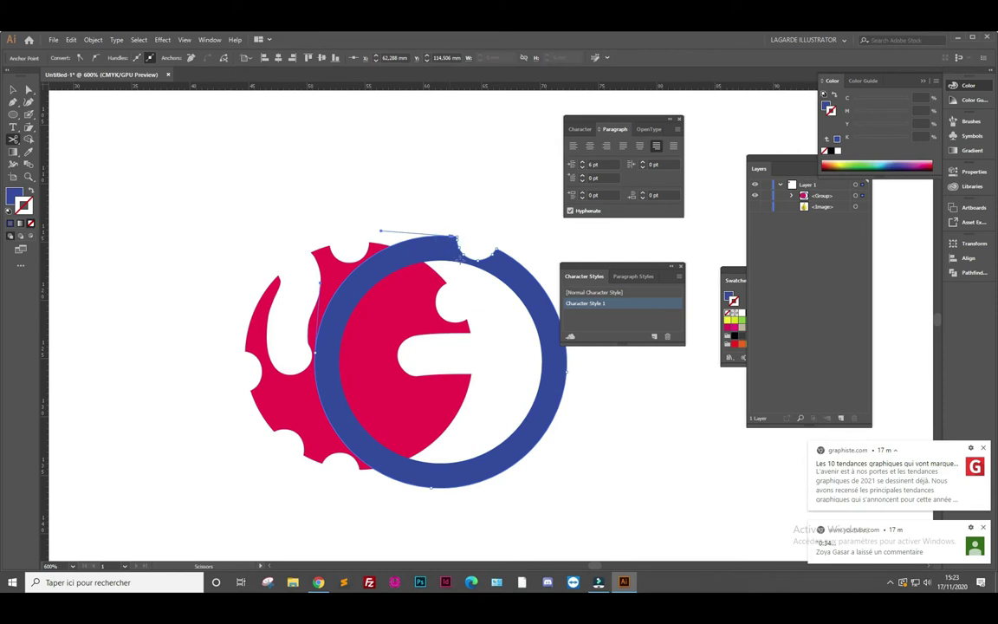
{"action": "left_click", "coordinate": [458, 244]}
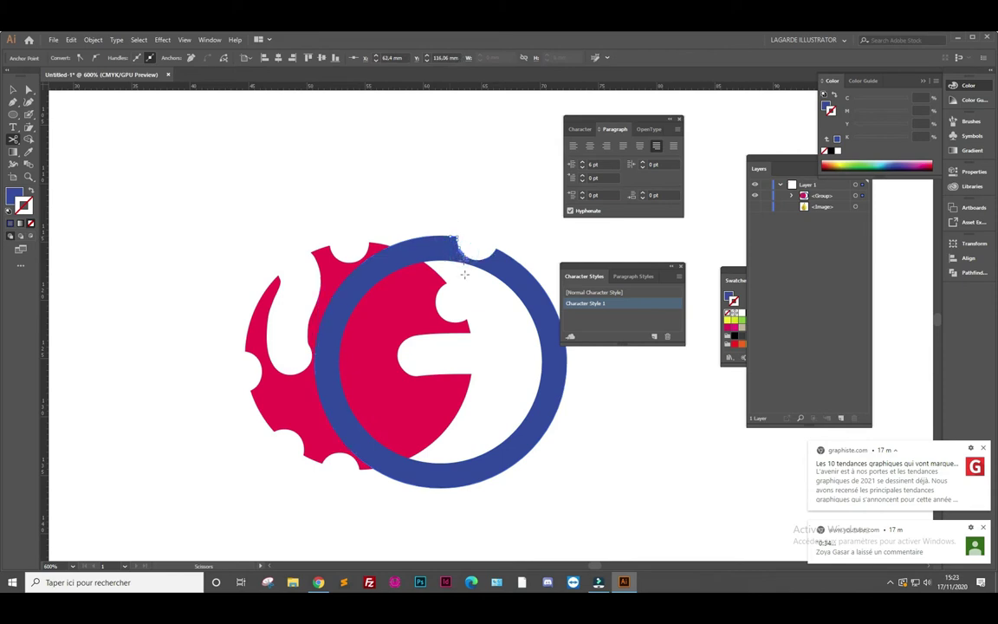
{"action": "left_click", "coordinate": [455, 239]}
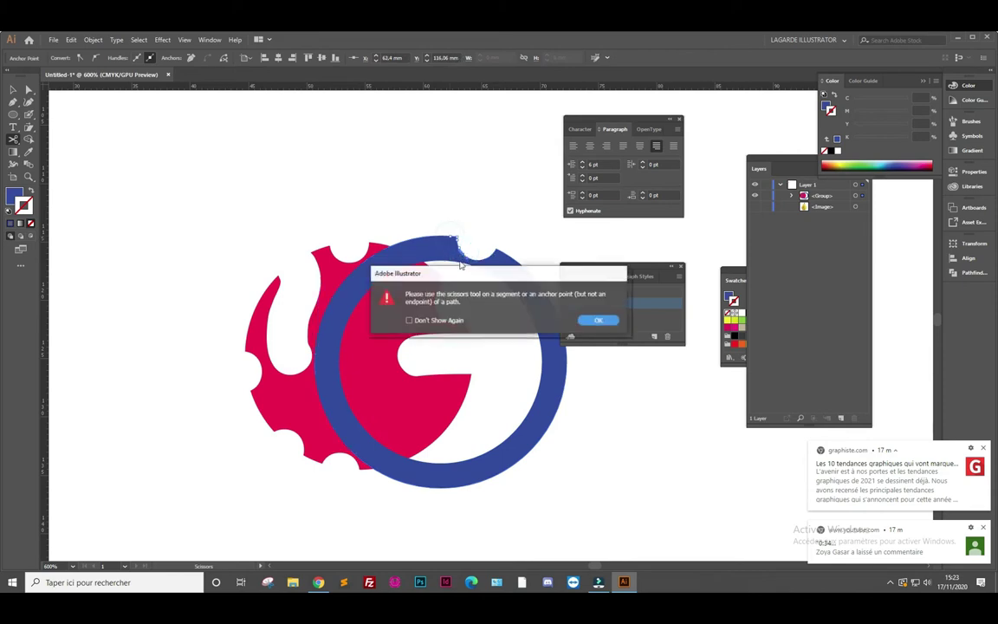
{"action": "left_click", "coordinate": [595, 318]}
Drag the ring's top anchor with Direct Selection, then undo the reshaping
{"action": "left_click", "coordinate": [28, 89]}
{"action": "left_click", "coordinate": [450, 238]}
{"action": "mouse_move", "coordinate": [449, 238]}
{"action": "left_mouse_down"}
{"action": "mouse_move", "coordinate": [436, 192]}
{"action": "mouse_move", "coordinate": [506, 204]}
{"action": "left_mouse_up"}
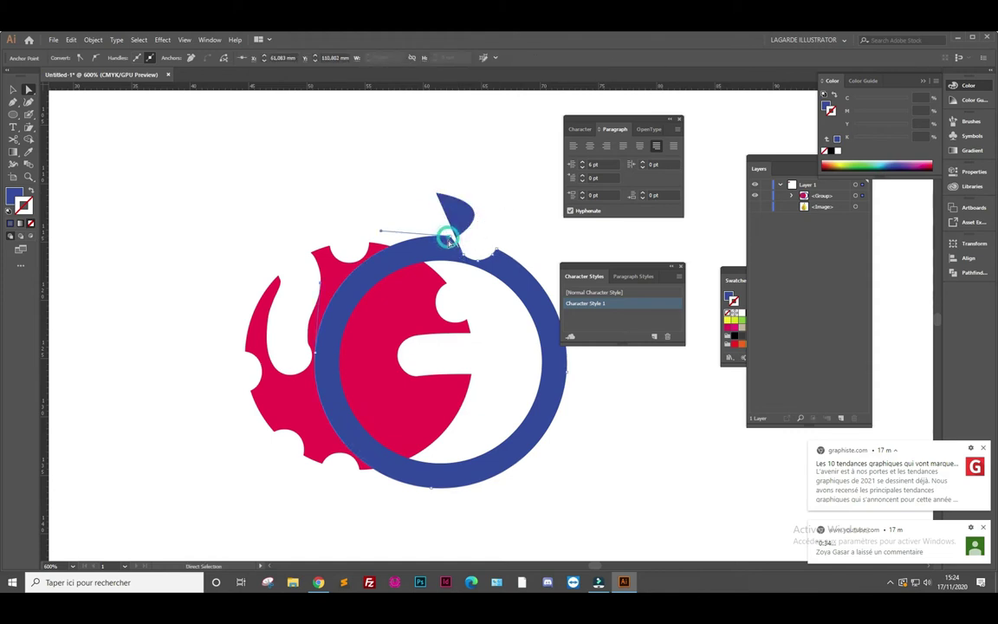
{"action": "left_click_drag", "start_coordinate": [446, 214], "coordinate": [427, 236]}
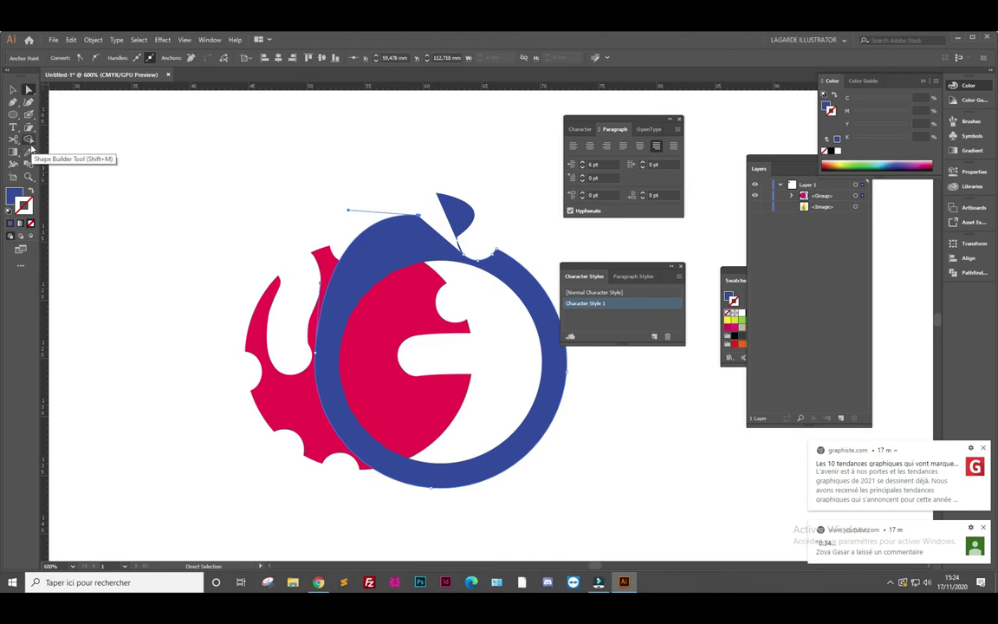
{"action": "key", "text": "ctrl+z"}
{"action": "key", "text": "ctrl+z"}
{"action": "key", "text": "ctrl+z"}
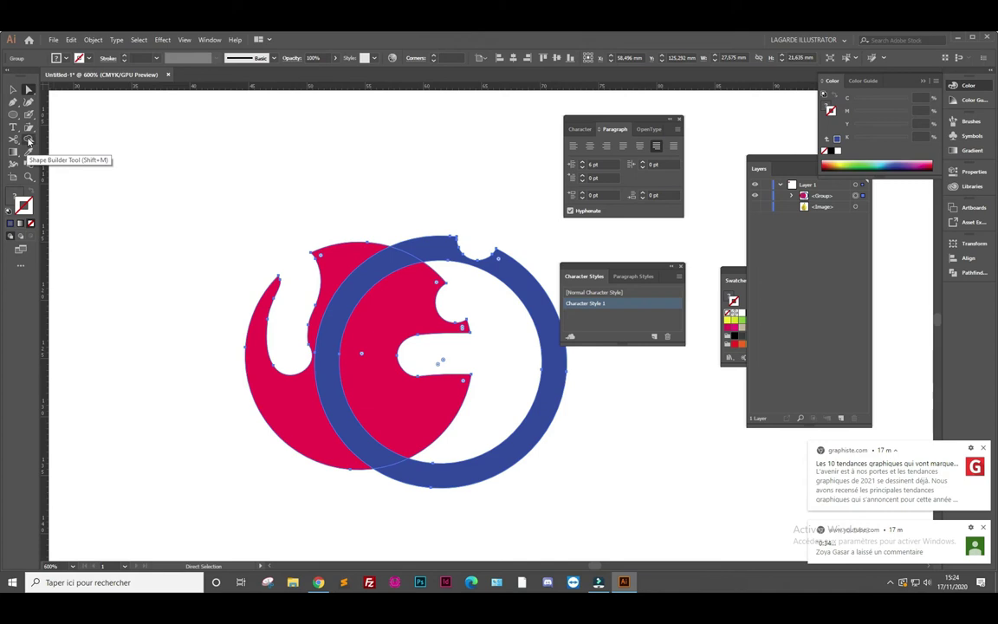
Draw large, tall and lower blue ellipses over the logo, then marquee-select all shapes
{"action": "left_click", "coordinate": [29, 139]}
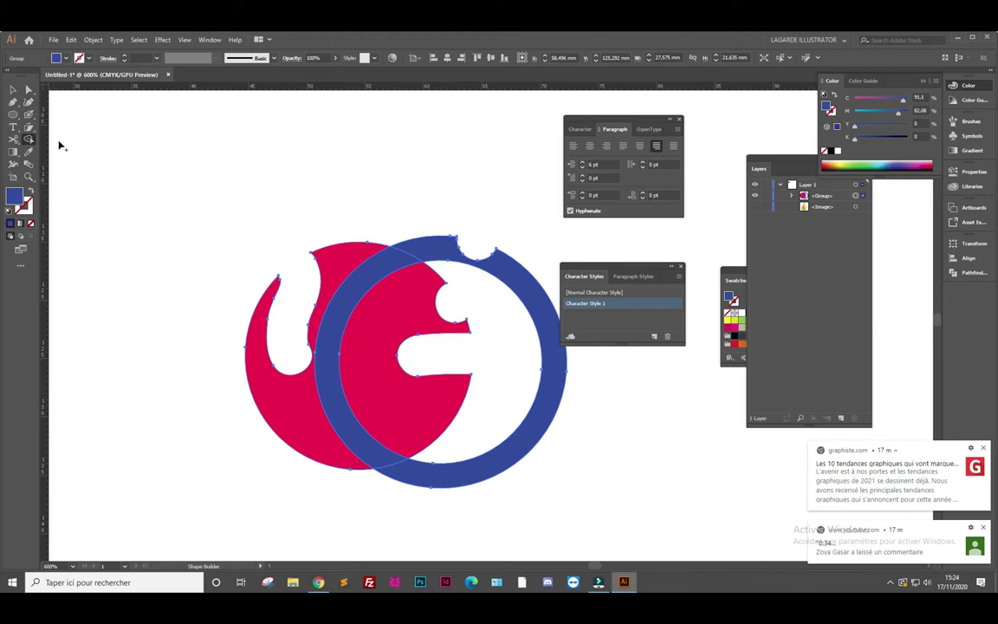
{"action": "left_click", "coordinate": [13, 113]}
{"action": "mouse_move", "coordinate": [242, 233]}
{"action": "left_mouse_down"}
{"action": "mouse_move", "coordinate": [208, 205]}
{"action": "mouse_move", "coordinate": [424, 412]}
{"action": "left_mouse_up"}
{"action": "left_click_drag", "start_coordinate": [495, 205], "coordinate": [356, 416]}
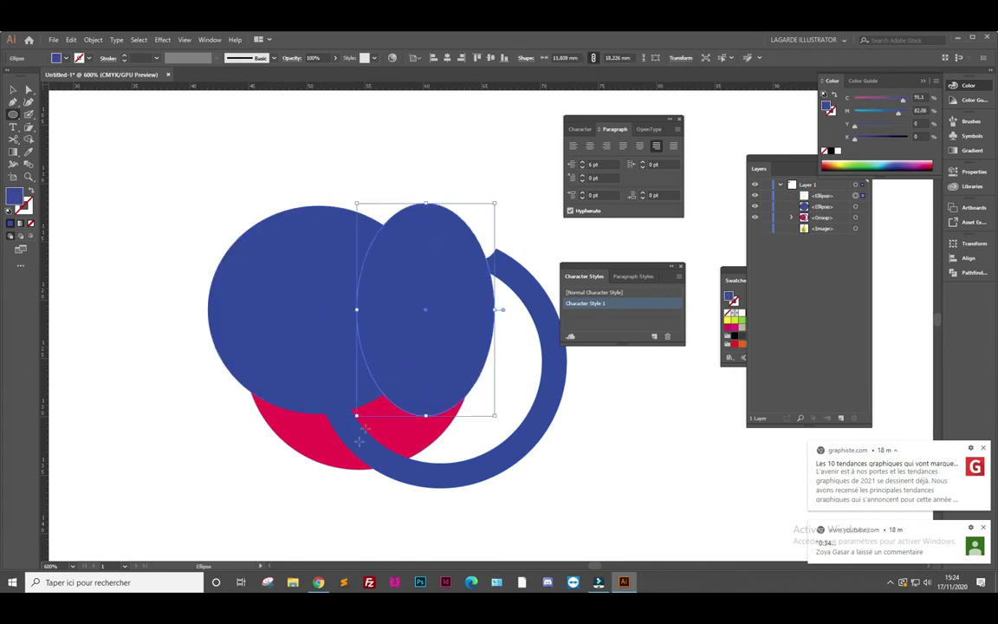
{"action": "left_click_drag", "start_coordinate": [400, 516], "coordinate": [209, 351]}
{"action": "left_click", "coordinate": [29, 90]}
{"action": "left_click", "coordinate": [13, 90]}
{"action": "left_click_drag", "start_coordinate": [174, 198], "coordinate": [553, 511]}
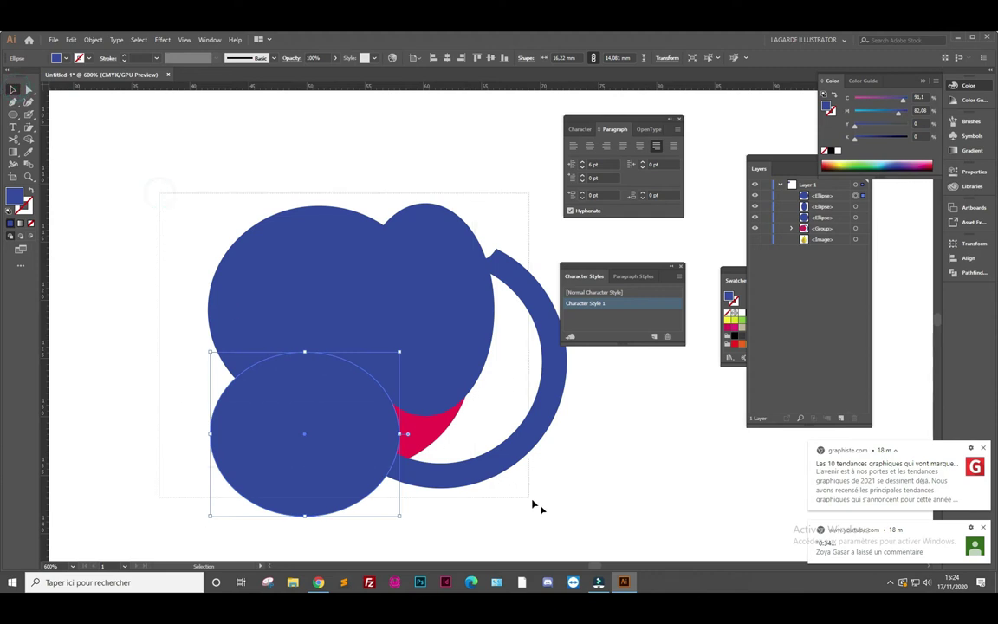
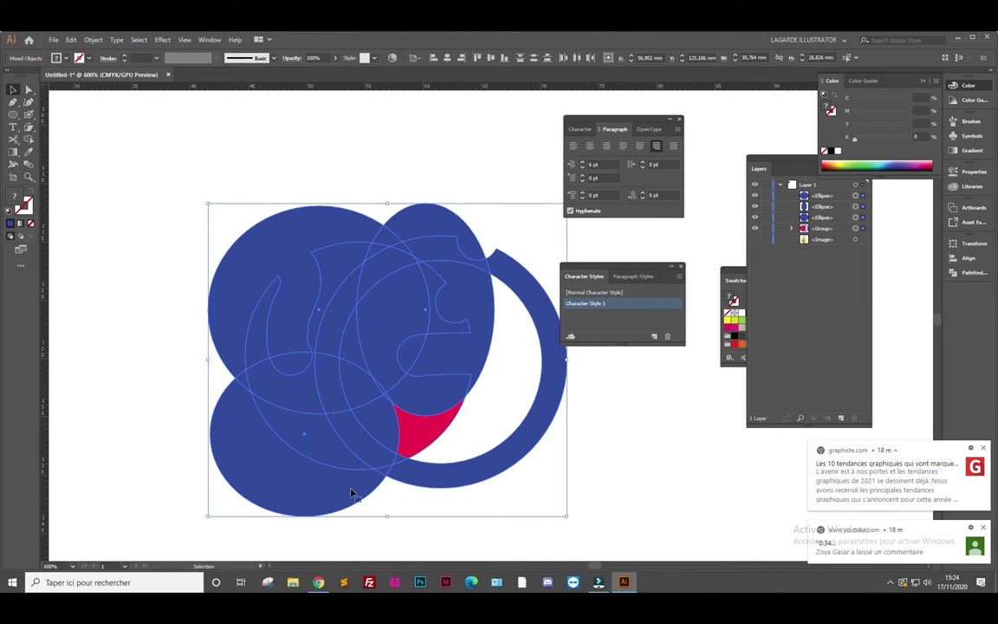
Merge the overlapping circle regions with Shape Builder and fill the central crescent green
{"action": "left_click", "coordinate": [29, 140]}
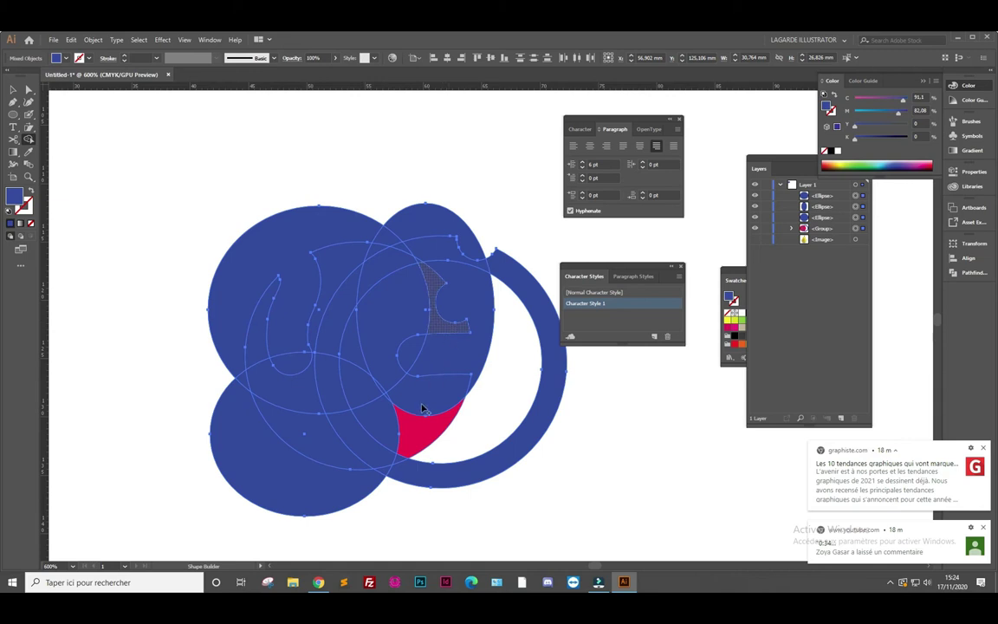
{"action": "left_click", "coordinate": [350, 440]}
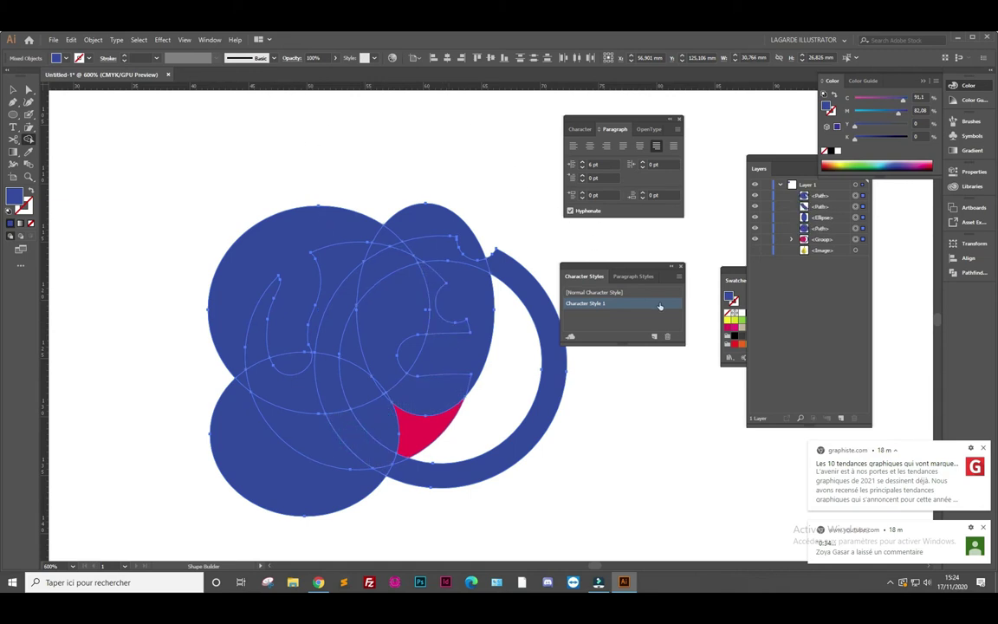
{"action": "left_click", "coordinate": [726, 277]}
{"action": "left_click", "coordinate": [757, 320]}
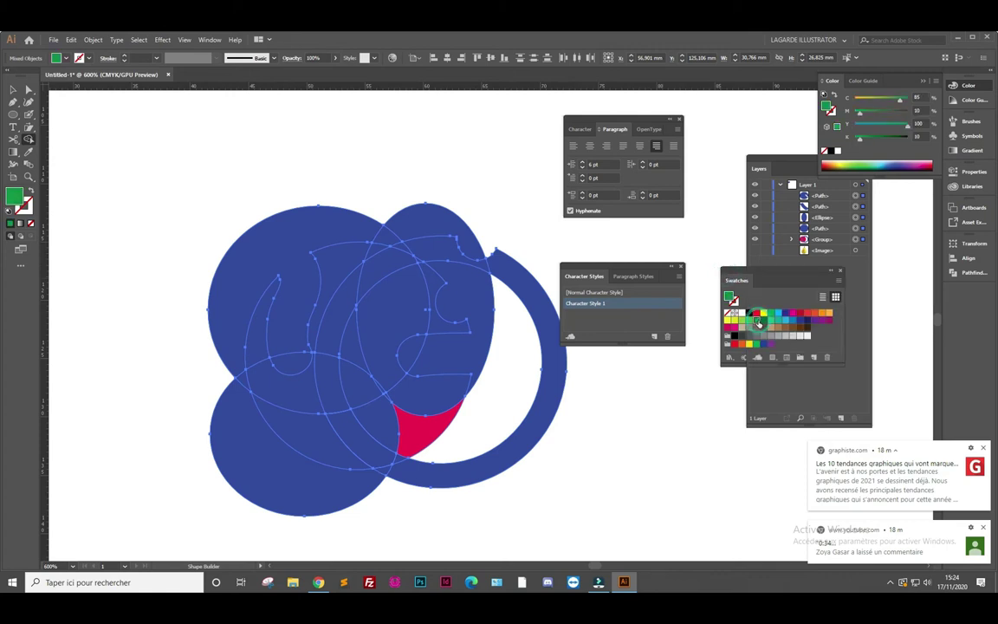
{"action": "left_click", "coordinate": [390, 361]}
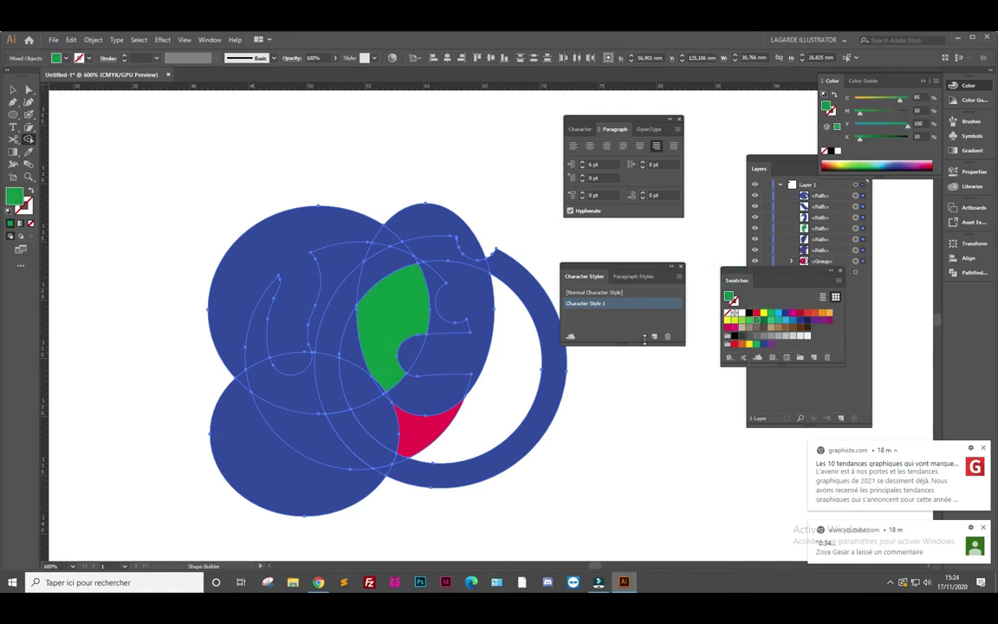
Colour the upper-left region light blue, the top-centre orange, and the right region dark navy
{"action": "left_click", "coordinate": [784, 320]}
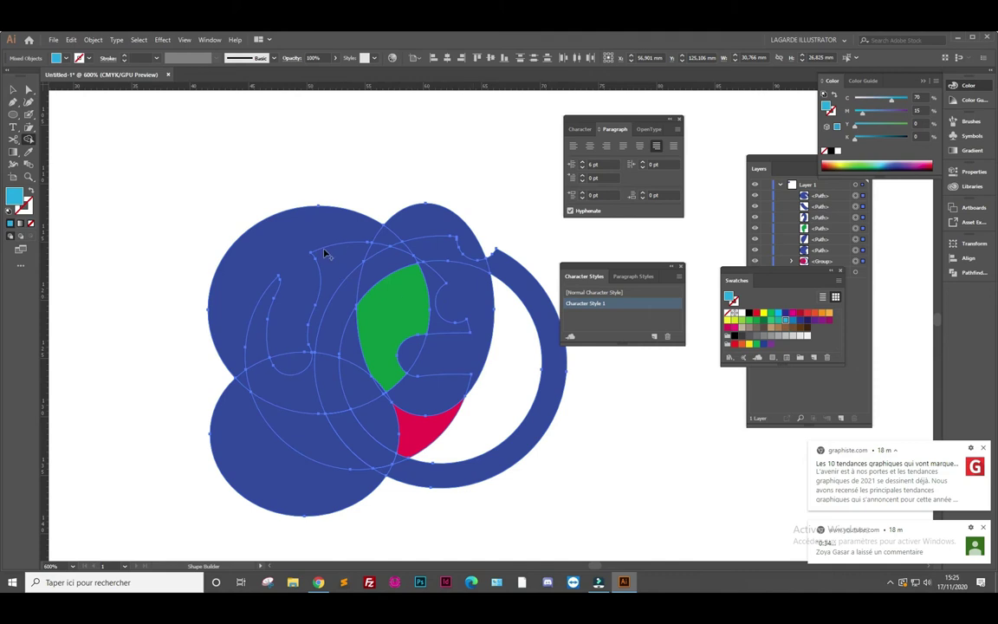
{"action": "left_click", "coordinate": [305, 232]}
{"action": "left_click", "coordinate": [828, 313]}
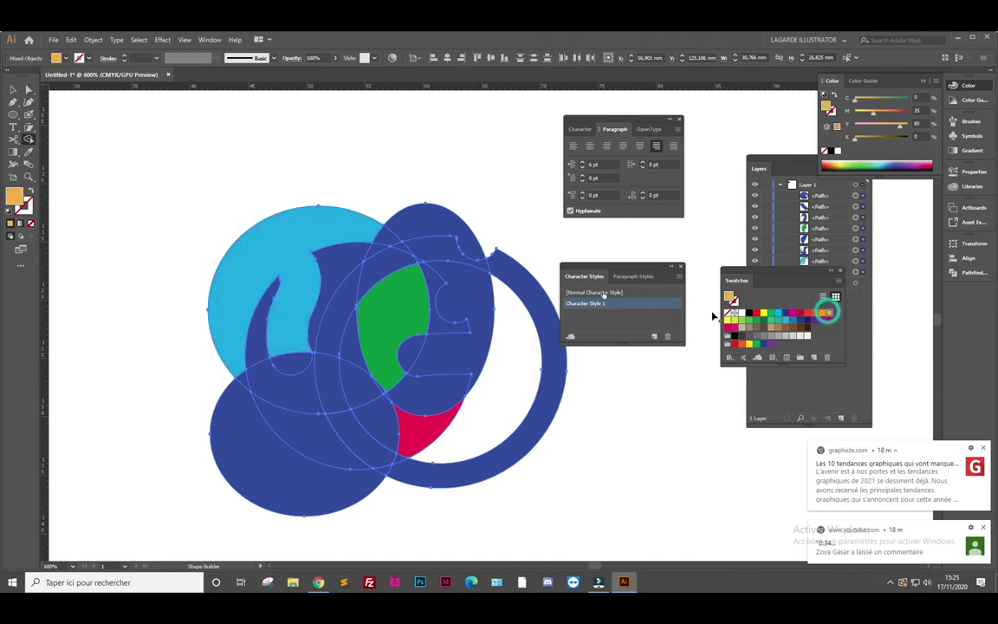
{"action": "left_click", "coordinate": [418, 216]}
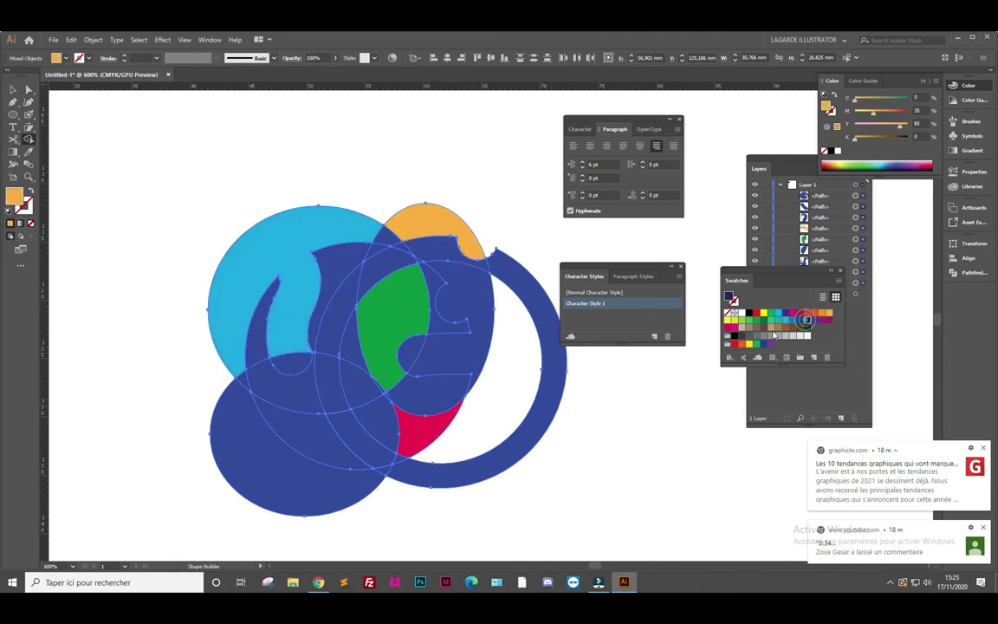
{"action": "left_click", "coordinate": [807, 320]}
{"action": "left_click", "coordinate": [459, 299]}
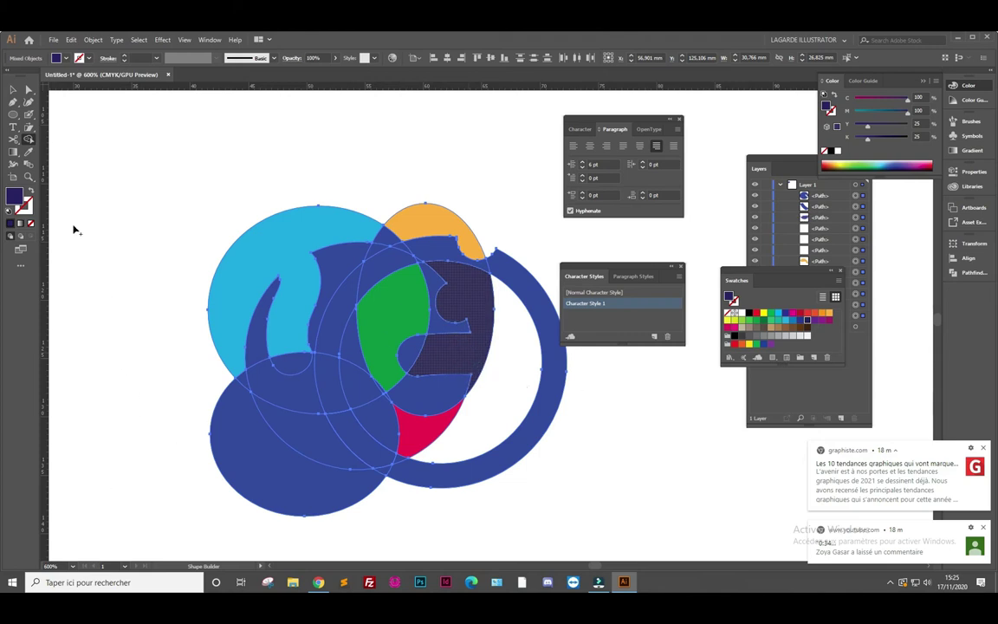
Select all the coloured shapes and bring the Layers panel to the front
{"action": "key", "text": "v"}
{"action": "left_click", "coordinate": [146, 147]}
{"action": "left_click_drag", "start_coordinate": [168, 194], "coordinate": [562, 518]}
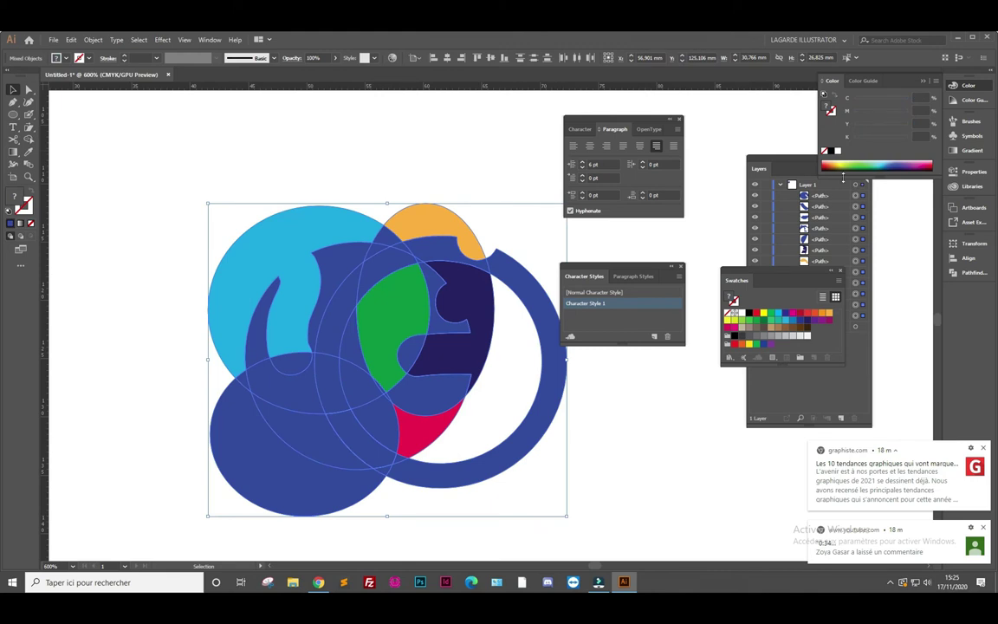
{"action": "left_click", "coordinate": [796, 169]}
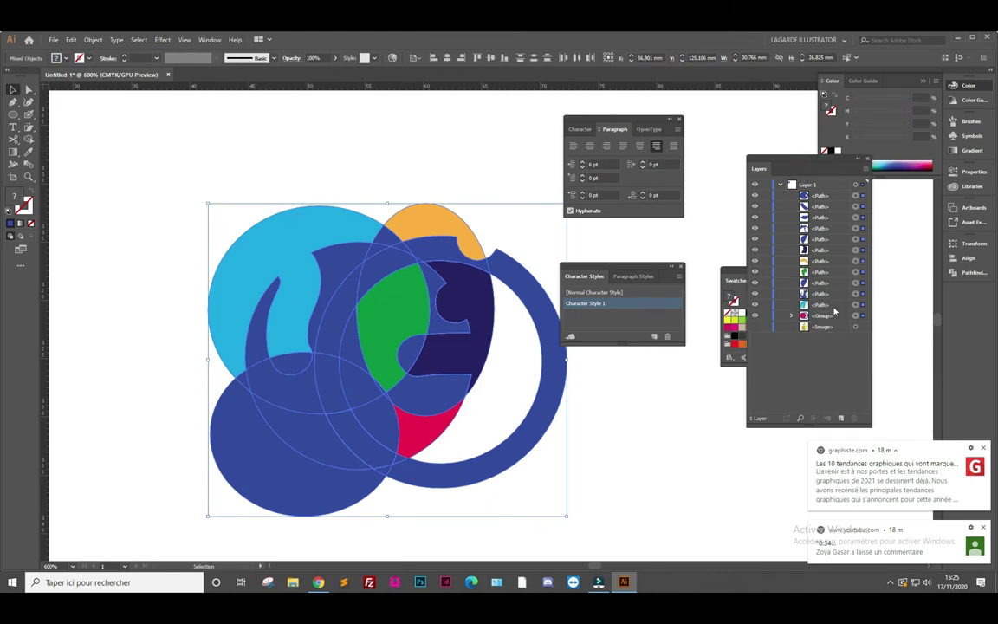
{"action": "left_click", "coordinate": [586, 411]}
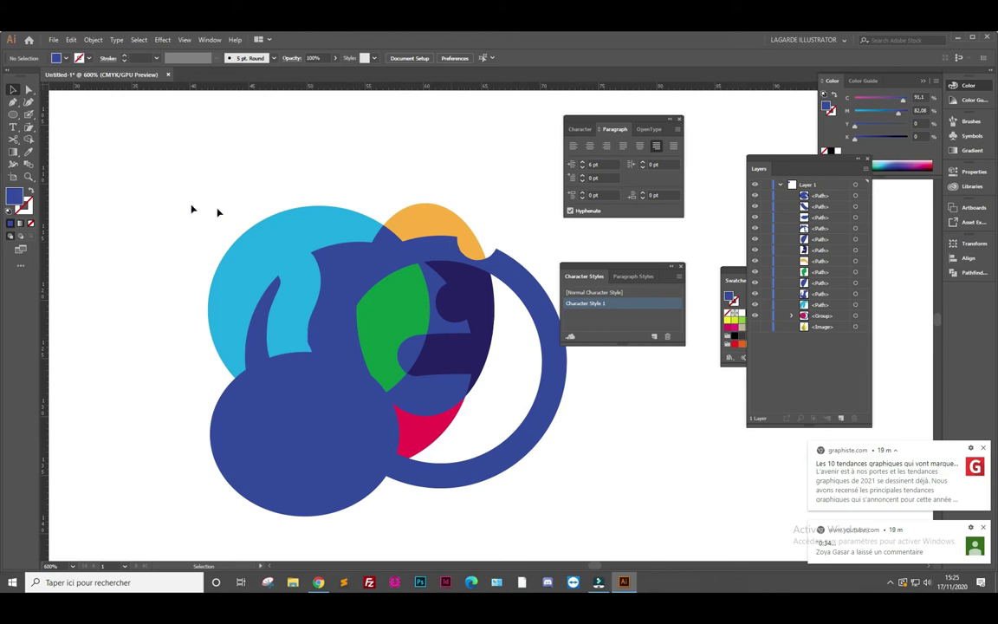
Marquee-select all the circle artwork and delete it
{"action": "left_click", "coordinate": [12, 153]}
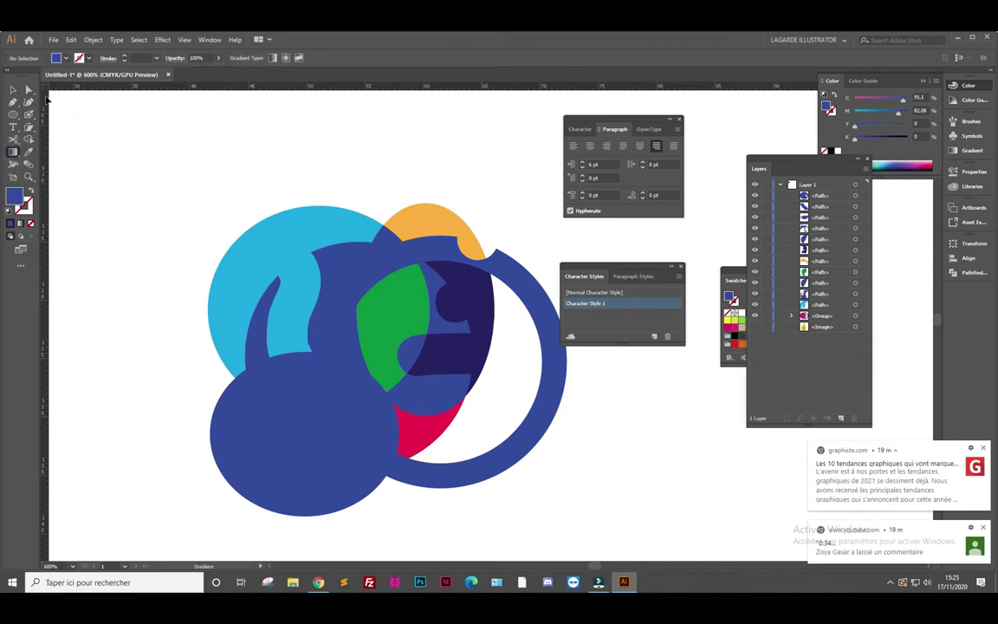
{"action": "left_click", "coordinate": [13, 89]}
{"action": "left_click_drag", "start_coordinate": [201, 160], "coordinate": [544, 511]}
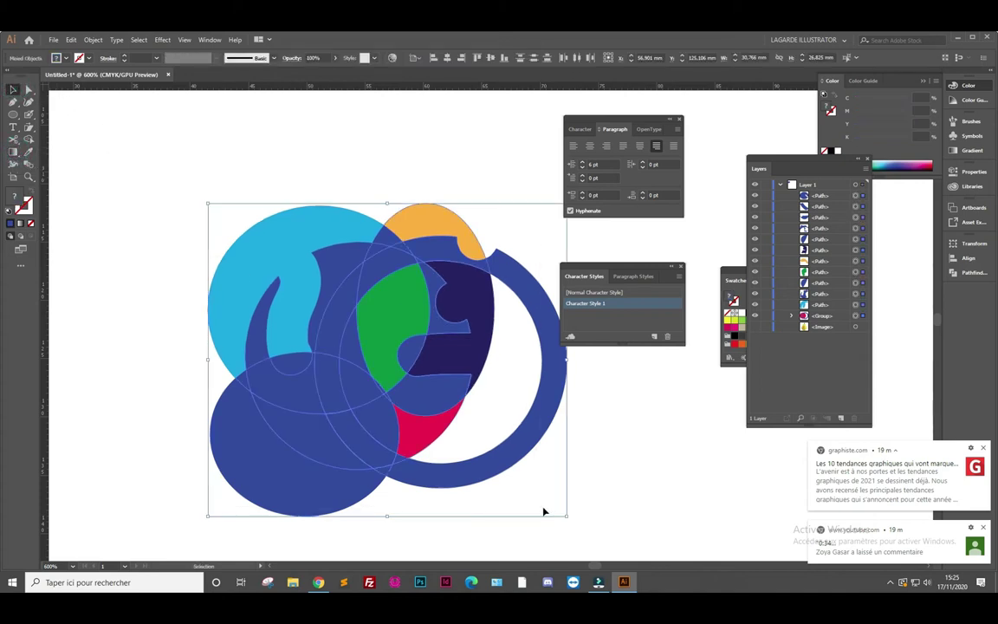
{"action": "key", "text": "Delete"}
{"action": "left_click", "coordinate": [12, 115]}
Draw a mid-artboard rectangle with a white-to-black gradient angled lower-left to upper-right at 30.3°
{"action": "left_click", "coordinate": [52, 115]}
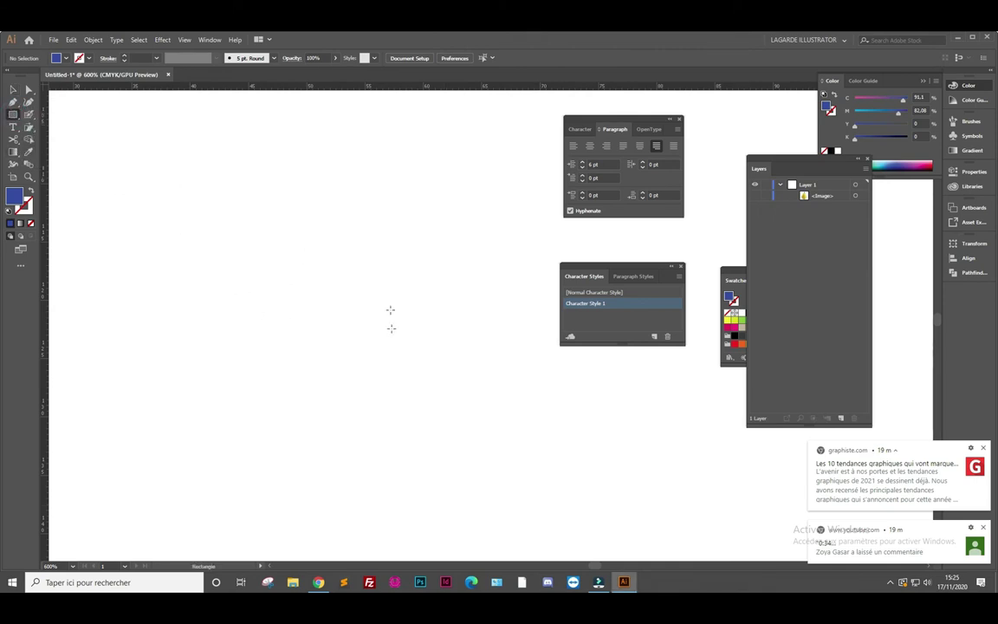
{"action": "left_click_drag", "start_coordinate": [245, 251], "coordinate": [519, 442]}
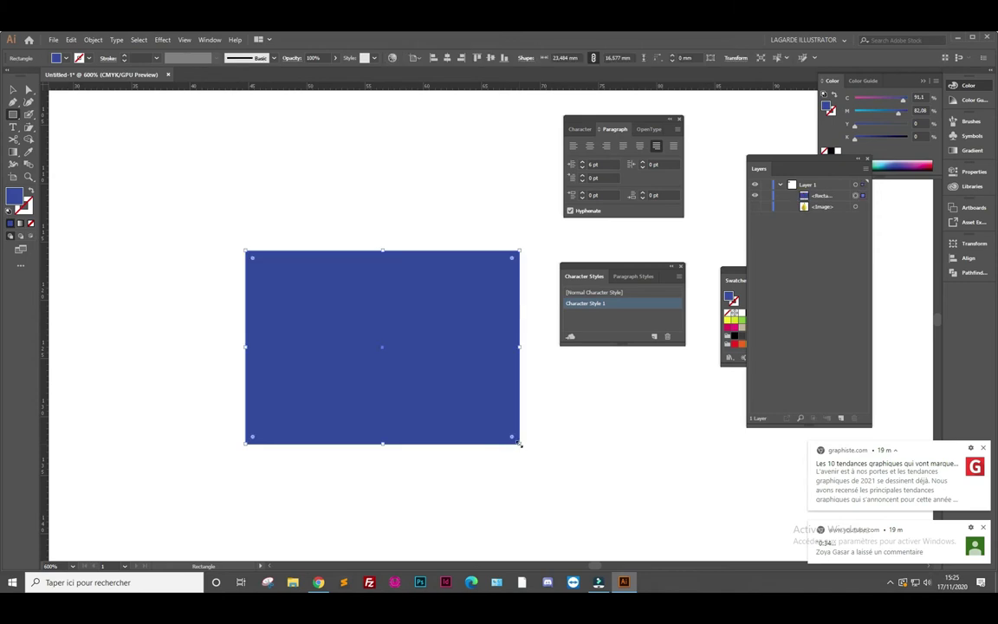
{"action": "key", "text": "v"}
{"action": "left_click", "coordinate": [22, 224]}
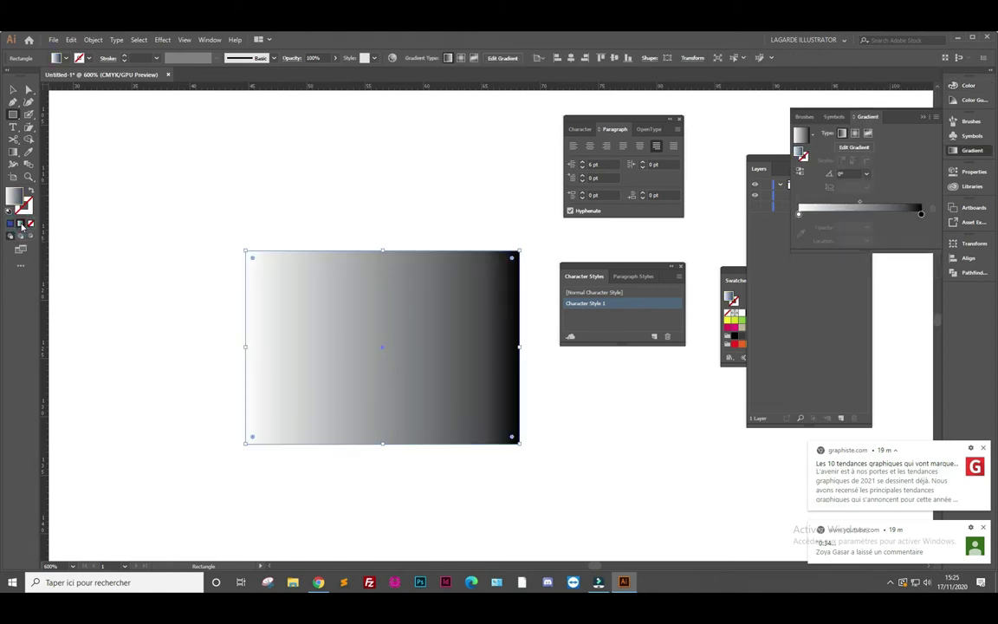
{"action": "left_click", "coordinate": [15, 149]}
{"action": "mouse_move", "coordinate": [252, 412]}
{"action": "left_mouse_down"}
{"action": "mouse_move", "coordinate": [368, 363]}
{"action": "mouse_move", "coordinate": [484, 282]}
{"action": "left_mouse_up"}
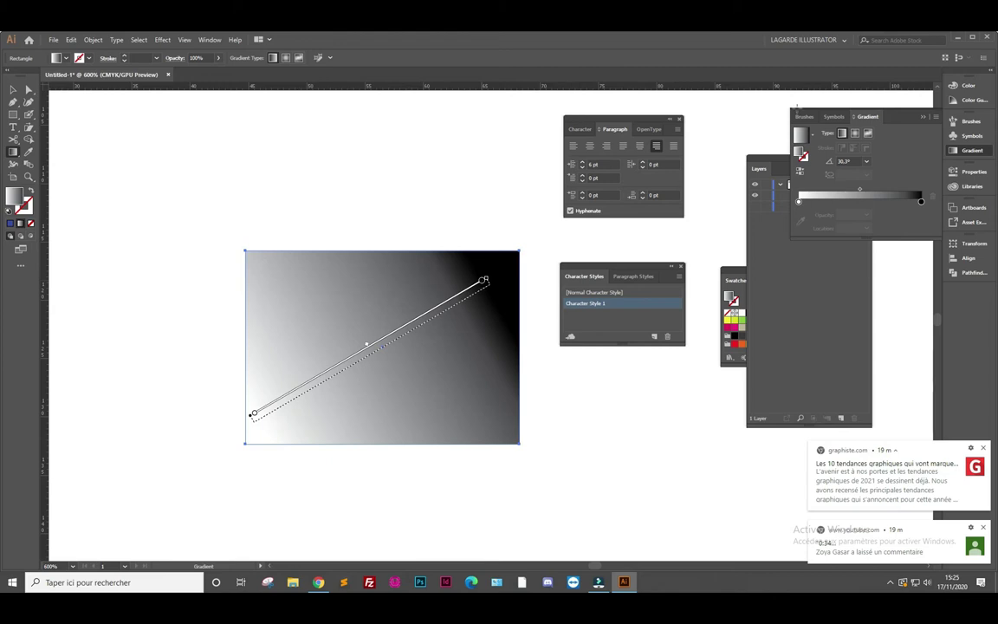
Float the Gradient and Swatches panels and set purple start and red end gradient stops
{"action": "mouse_move", "coordinate": [867, 116]}
{"action": "left_mouse_down"}
{"action": "mouse_move", "coordinate": [768, 134]}
{"action": "mouse_move", "coordinate": [135, 127]}
{"action": "left_mouse_up"}
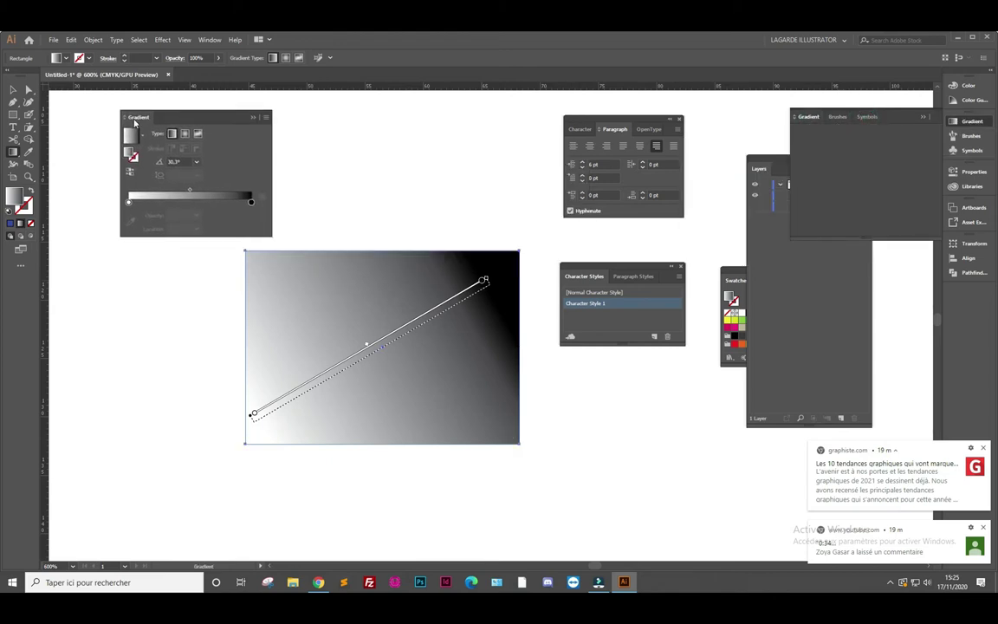
{"action": "left_click_drag", "start_coordinate": [736, 277], "coordinate": [361, 140]}
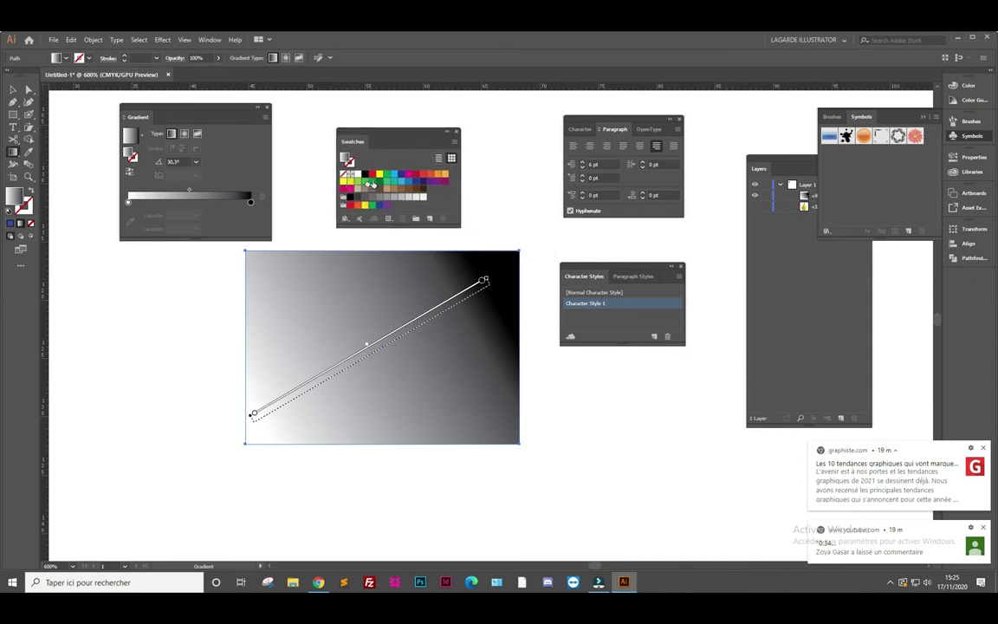
{"action": "left_click_drag", "start_coordinate": [372, 184], "coordinate": [128, 202]}
{"action": "left_click", "coordinate": [423, 174]}
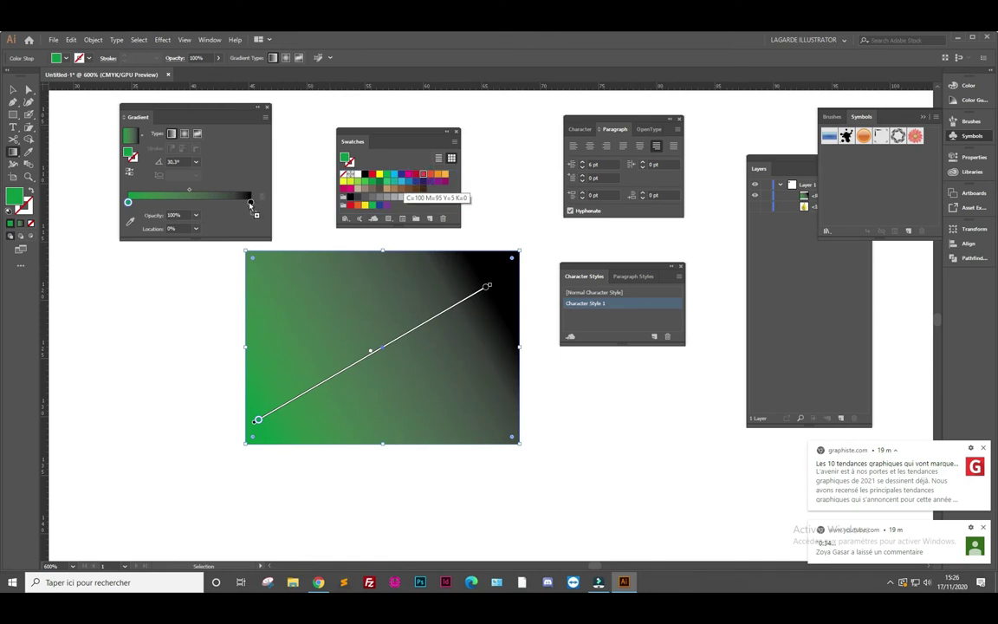
{"action": "left_click", "coordinate": [250, 202]}
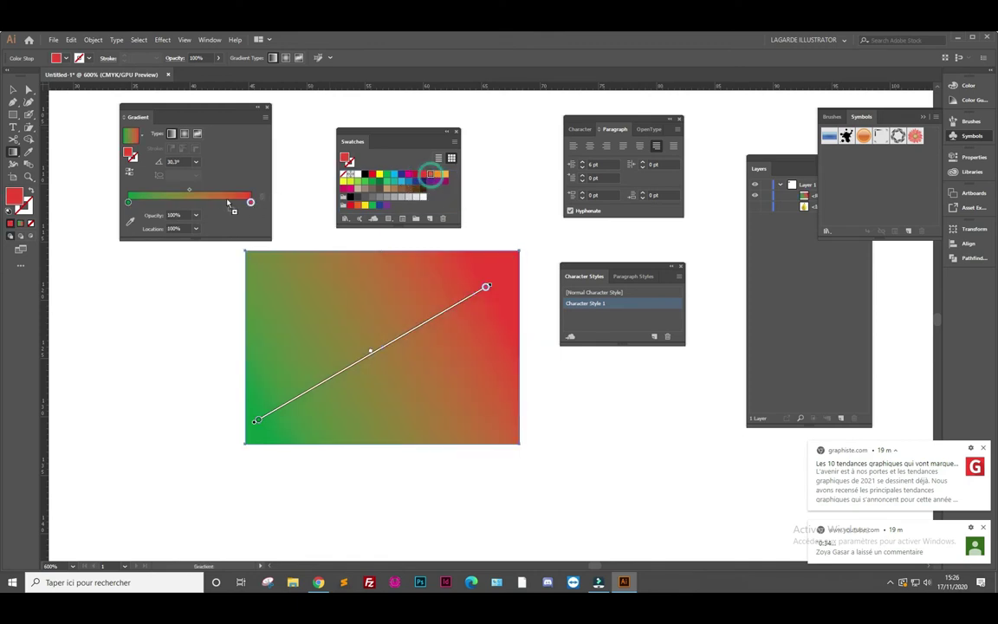
{"action": "left_click", "coordinate": [183, 201]}
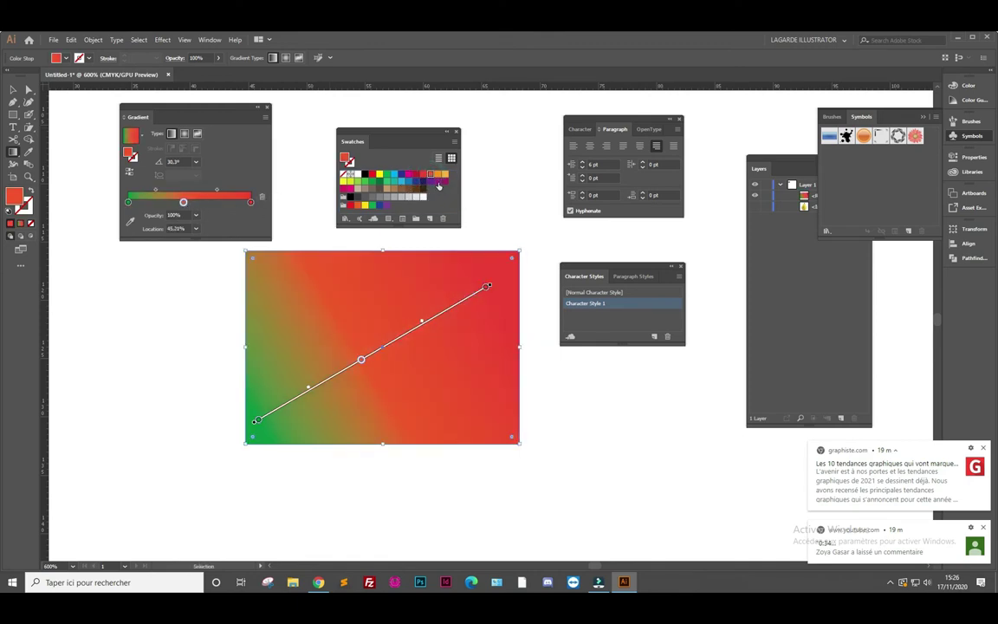
{"action": "left_click_drag", "start_coordinate": [390, 169], "coordinate": [128, 203]}
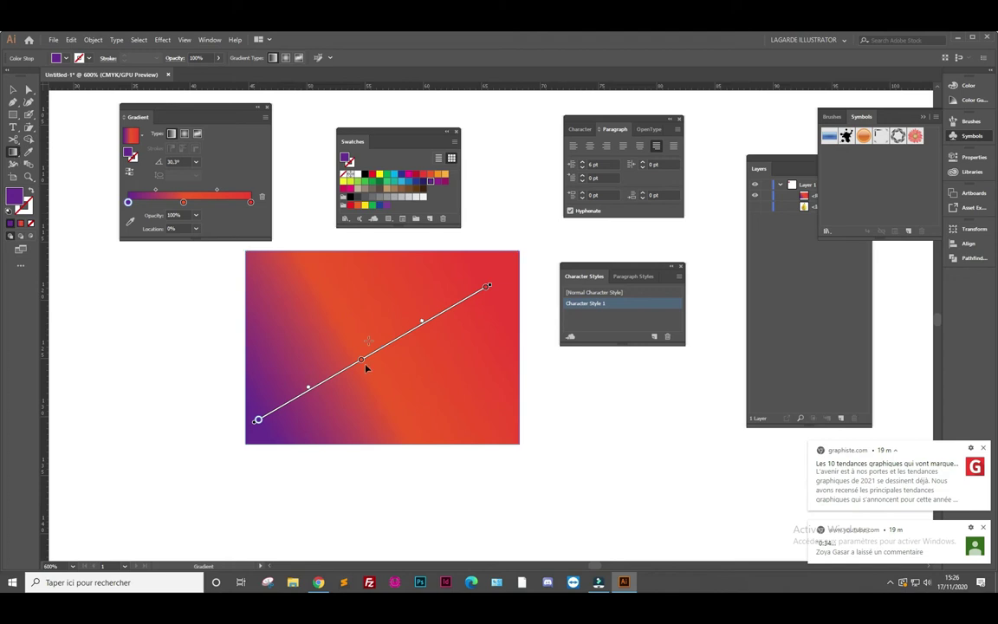
Add an orange midway stop, shift the purple-orange blend point, and move the red stop to 76.04%
{"action": "left_click_drag", "start_coordinate": [356, 368], "coordinate": [369, 362]}
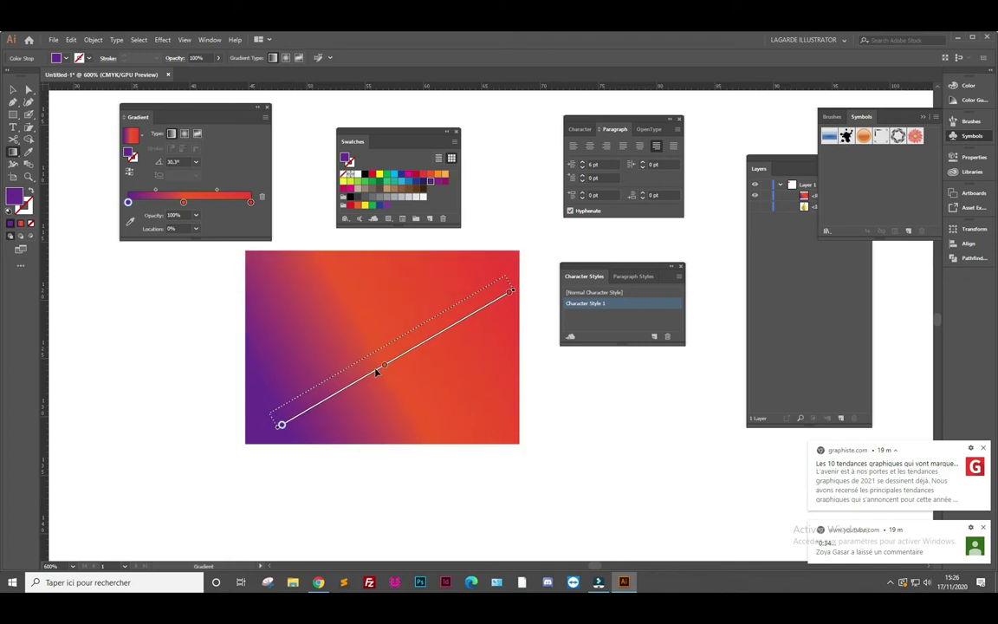
{"action": "mouse_move", "coordinate": [374, 351]}
{"action": "left_mouse_down"}
{"action": "mouse_move", "coordinate": [357, 360]}
{"action": "mouse_move", "coordinate": [417, 327]}
{"action": "mouse_move", "coordinate": [340, 373]}
{"action": "mouse_move", "coordinate": [418, 326]}
{"action": "left_mouse_up"}
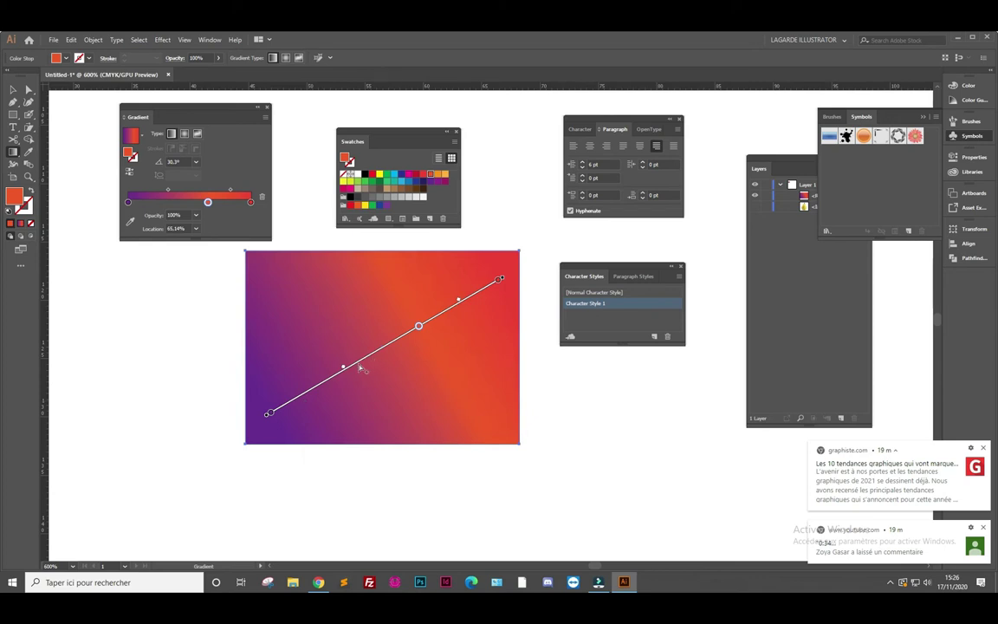
{"action": "left_click_drag", "start_coordinate": [343, 366], "coordinate": [330, 373]}
{"action": "left_click_drag", "start_coordinate": [499, 281], "coordinate": [461, 312]}
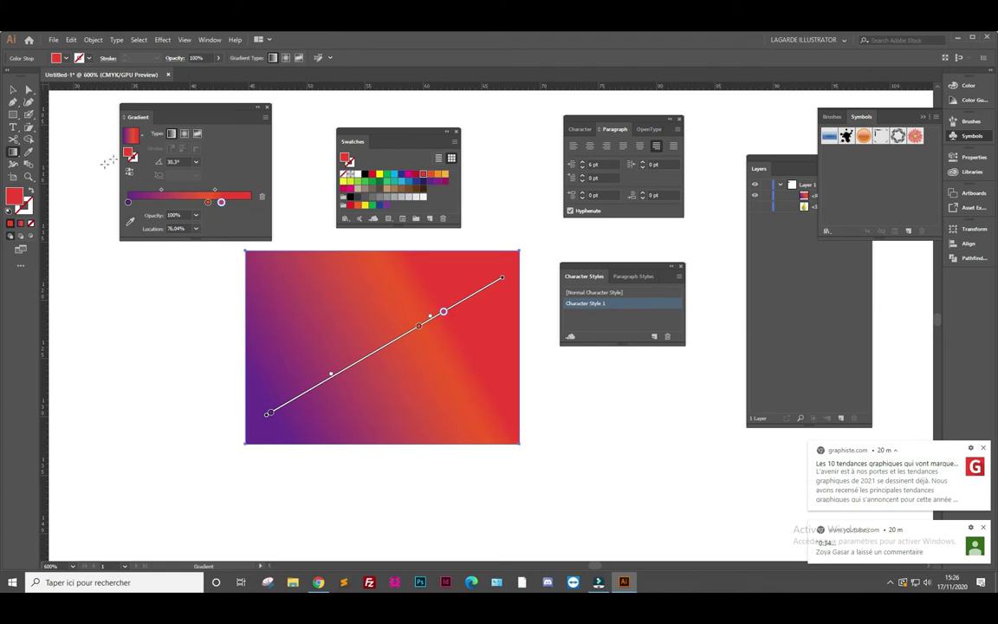
Make the gradient radial and stretch it into a diagonal ellipse at 51.4° with 40.2% aspect
{"action": "left_click", "coordinate": [182, 135]}
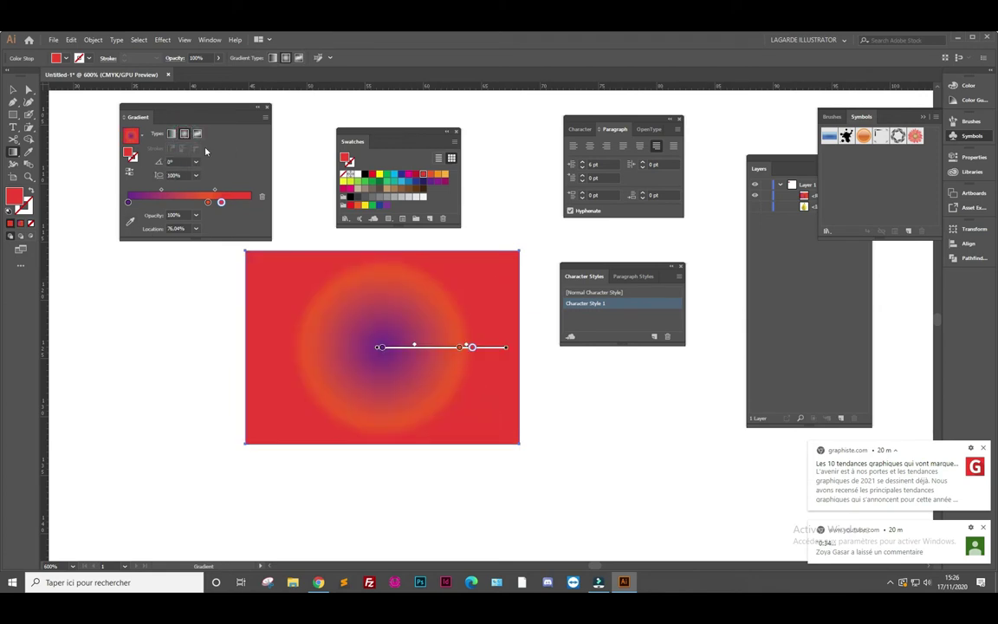
{"action": "mouse_move", "coordinate": [507, 347]}
{"action": "left_mouse_down"}
{"action": "mouse_move", "coordinate": [517, 355]}
{"action": "mouse_move", "coordinate": [486, 348]}
{"action": "left_mouse_up"}
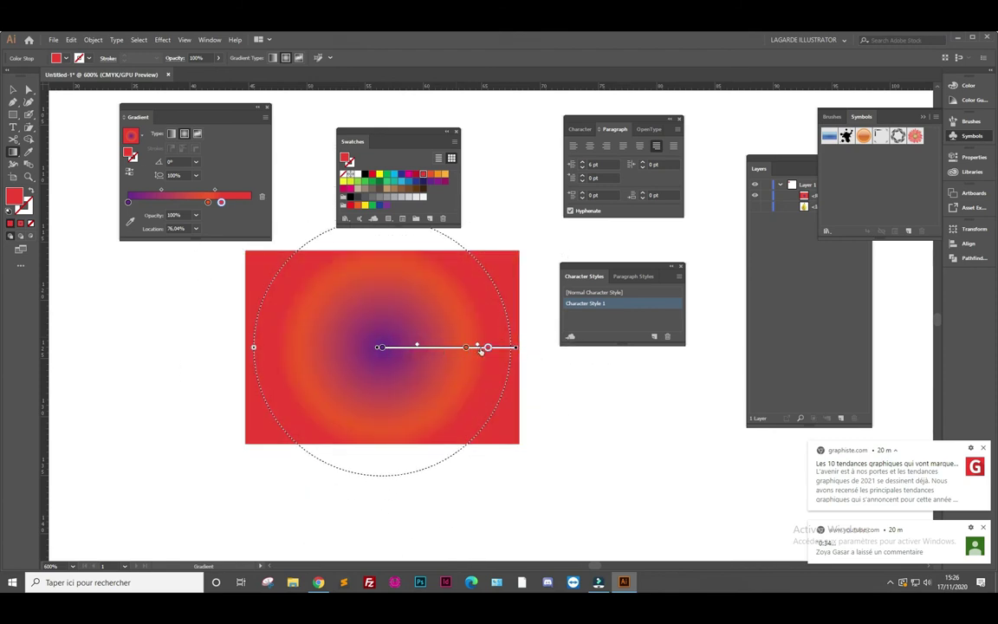
{"action": "mouse_move", "coordinate": [407, 349]}
{"action": "left_mouse_down"}
{"action": "mouse_move", "coordinate": [424, 393]}
{"action": "mouse_move", "coordinate": [405, 350]}
{"action": "left_mouse_up"}
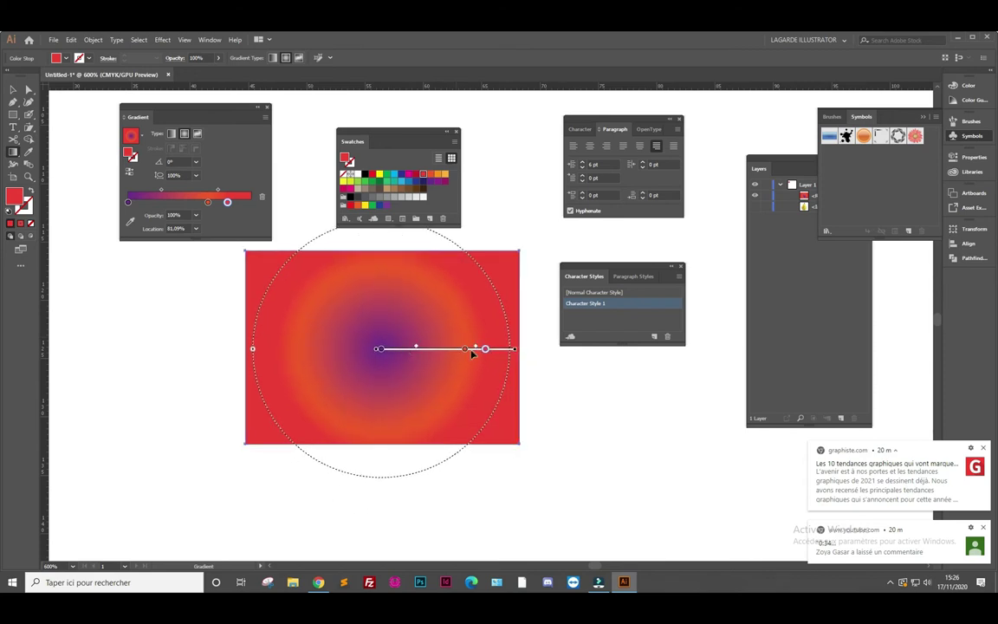
{"action": "mouse_move", "coordinate": [466, 350]}
{"action": "left_mouse_down"}
{"action": "mouse_move", "coordinate": [439, 348]}
{"action": "mouse_move", "coordinate": [555, 349]}
{"action": "mouse_move", "coordinate": [493, 209]}
{"action": "left_mouse_up"}
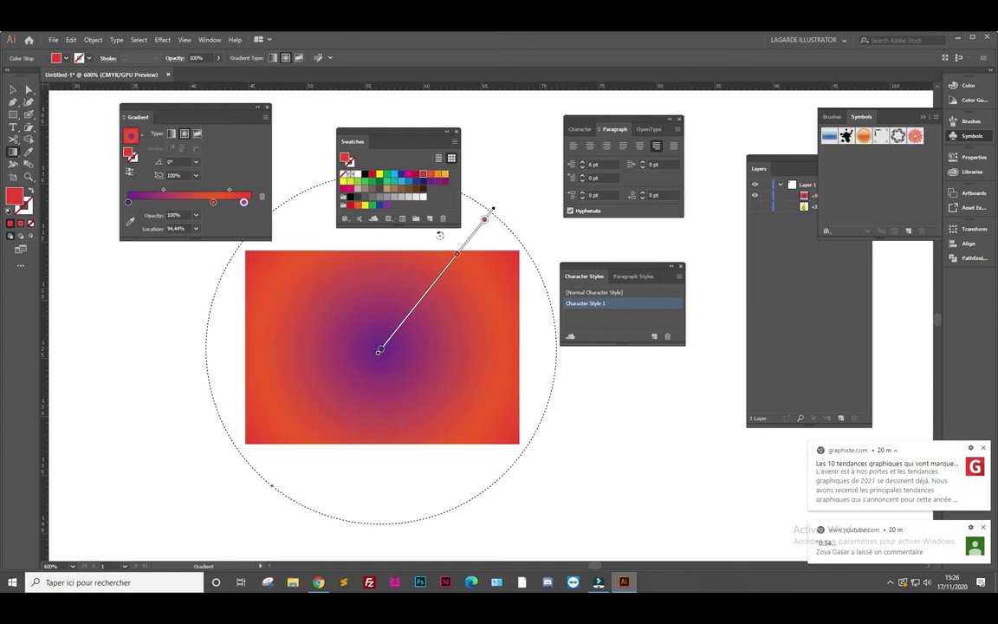
{"action": "left_click_drag", "start_coordinate": [273, 490], "coordinate": [336, 429]}
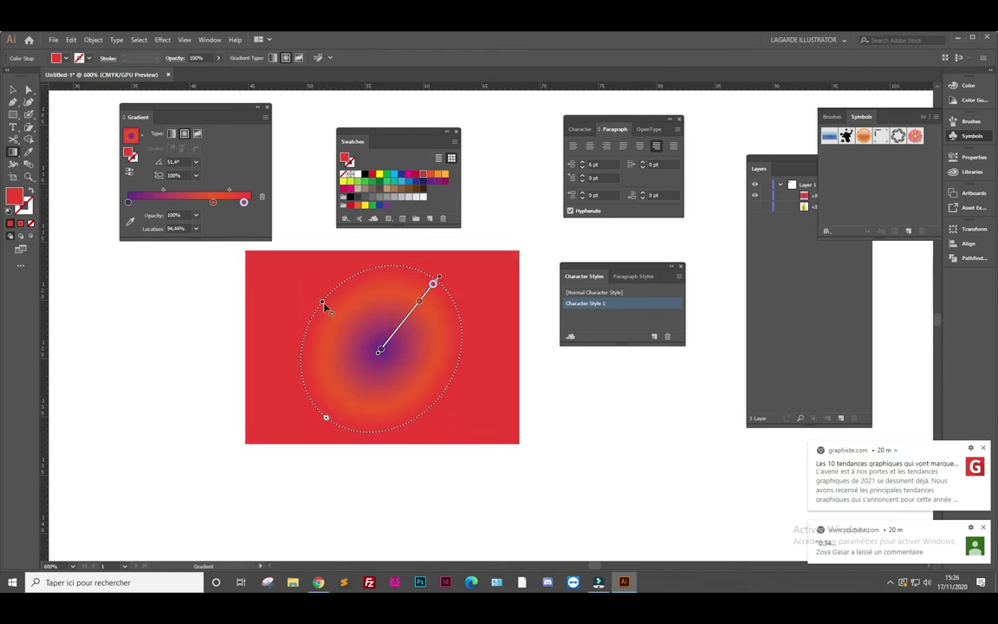
{"action": "left_click_drag", "start_coordinate": [313, 297], "coordinate": [350, 335]}
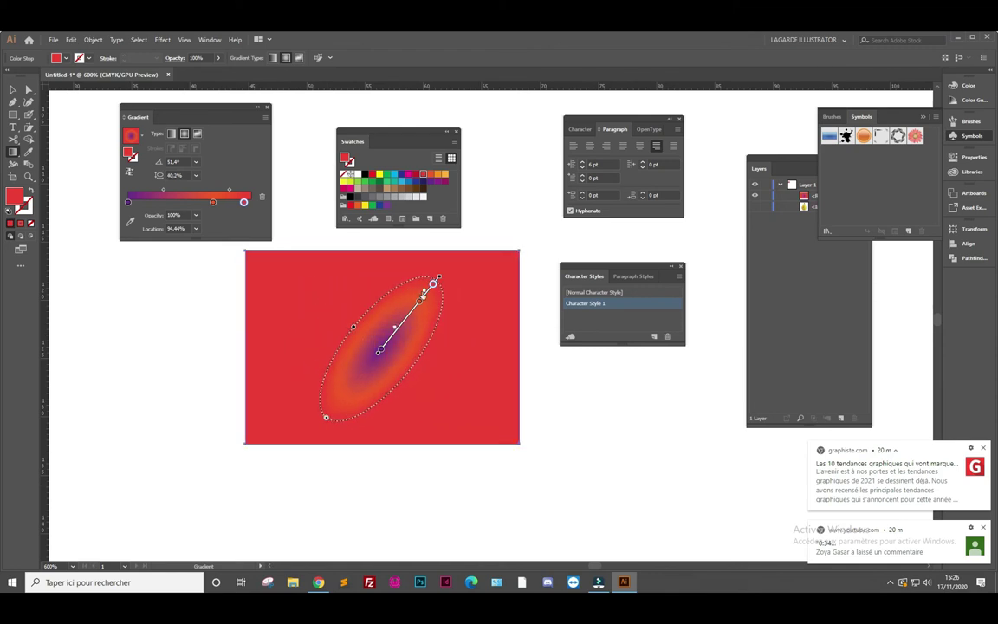
{"action": "left_click_drag", "start_coordinate": [433, 283], "coordinate": [517, 179]}
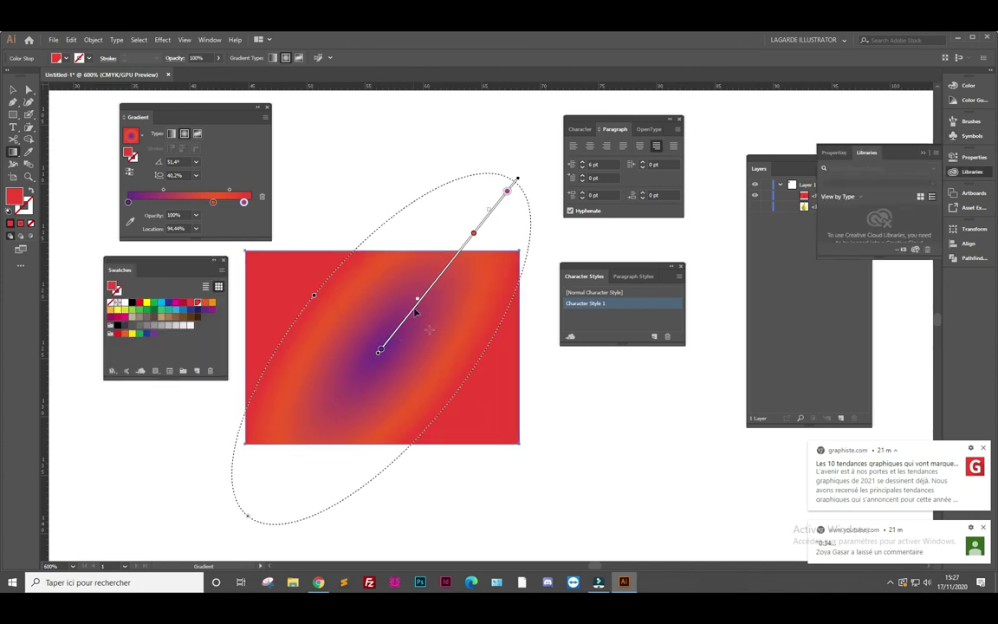
{"action": "left_click", "coordinate": [13, 90]}
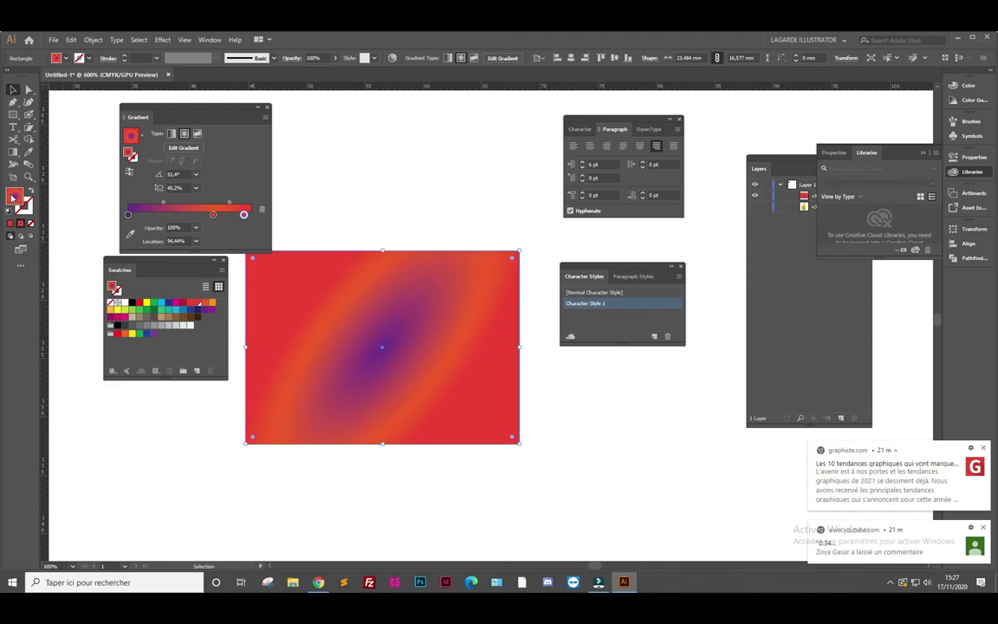
Save the radial gradient as a new swatch and reset its aspect ratio to 100%
{"action": "left_click", "coordinate": [197, 371]}
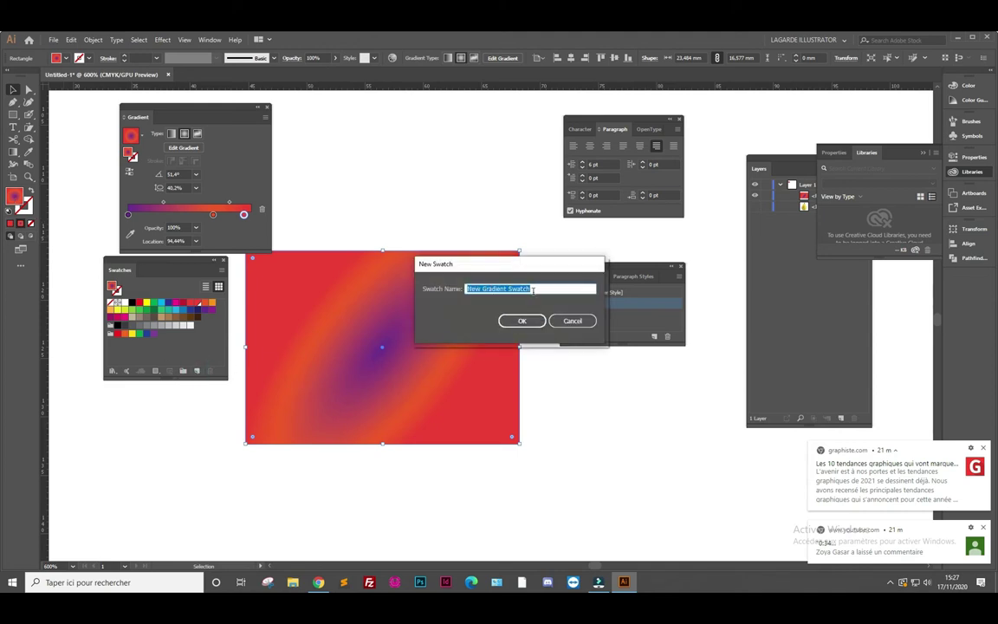
{"action": "left_click", "coordinate": [521, 321]}
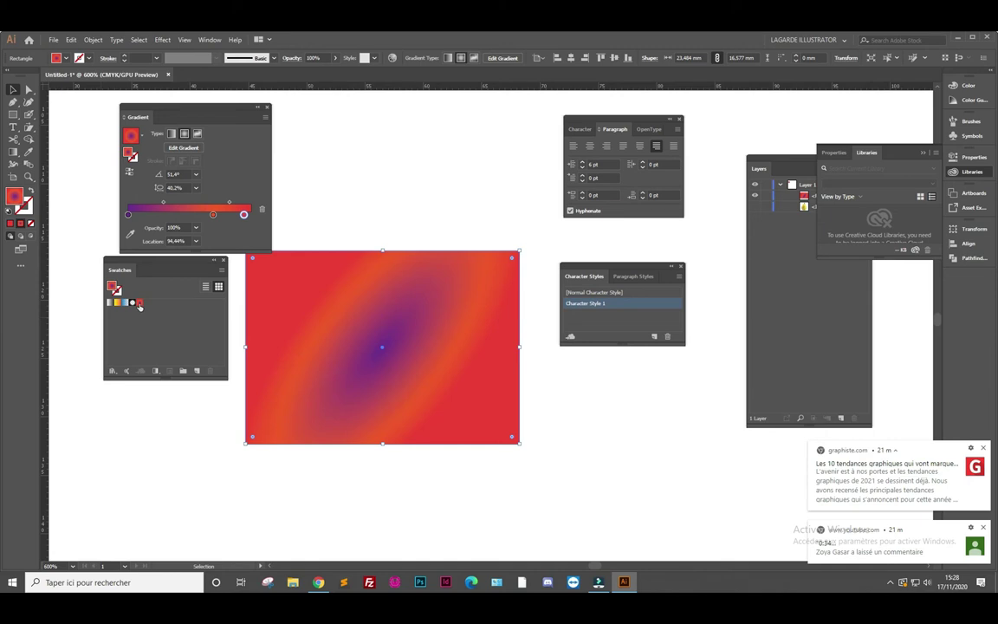
{"action": "left_click", "coordinate": [139, 303]}
Enlarge the swatch list and filter Show Swatch Kinds to gradients, then back to all swatches
{"action": "left_click_drag", "start_coordinate": [203, 376], "coordinate": [198, 473]}
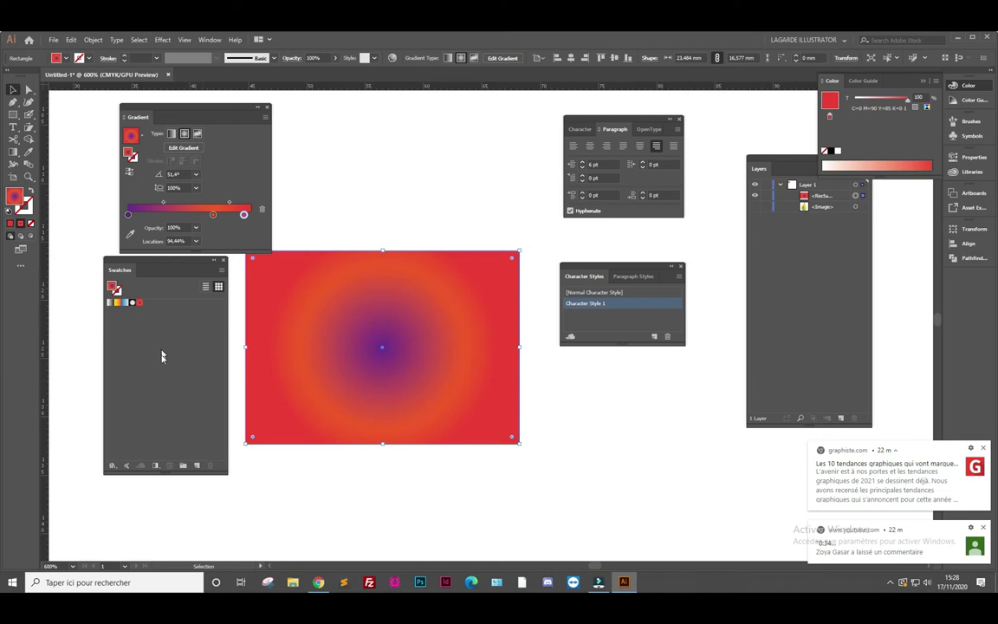
{"action": "left_click", "coordinate": [157, 467]}
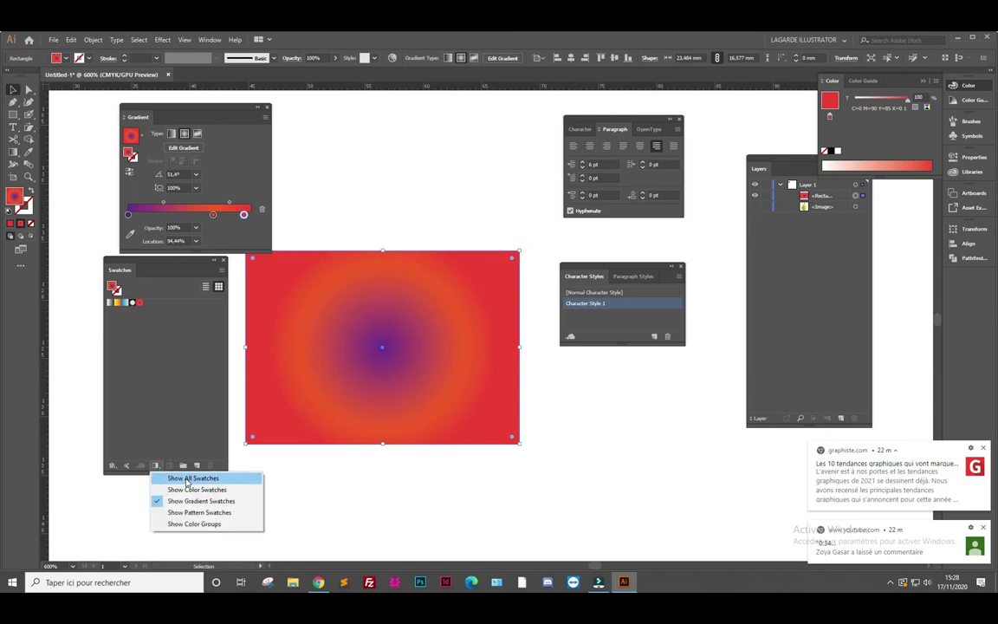
{"action": "left_click", "coordinate": [186, 480]}
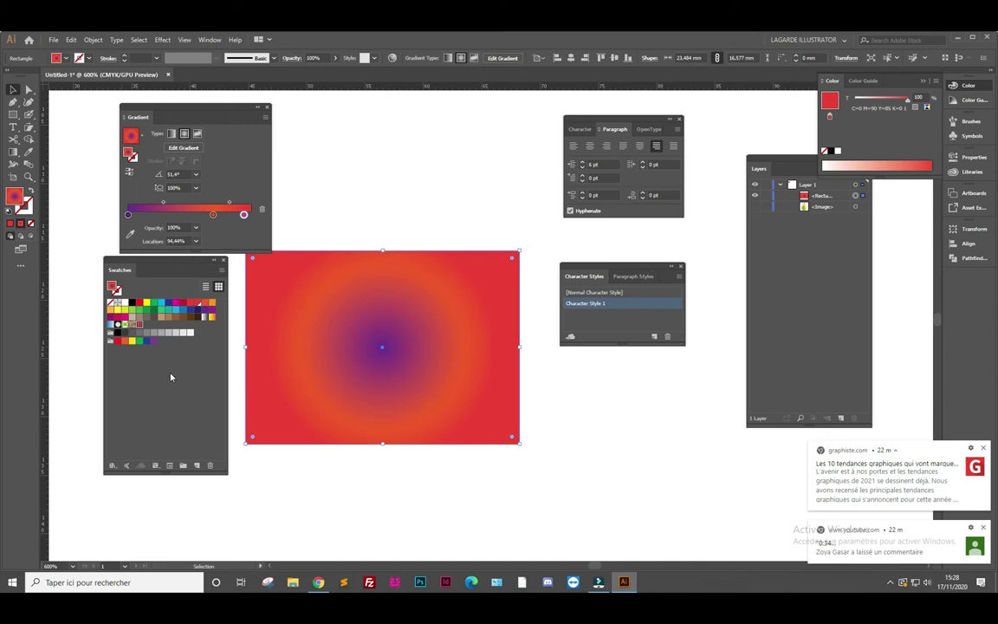
{"action": "left_click", "coordinate": [160, 469]}
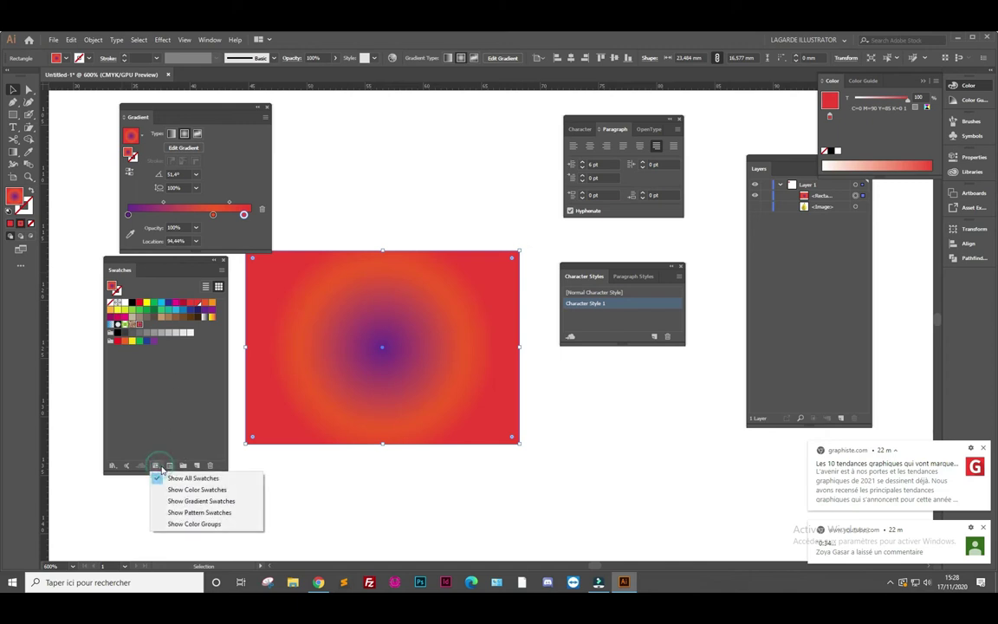
{"action": "left_click", "coordinate": [192, 500]}
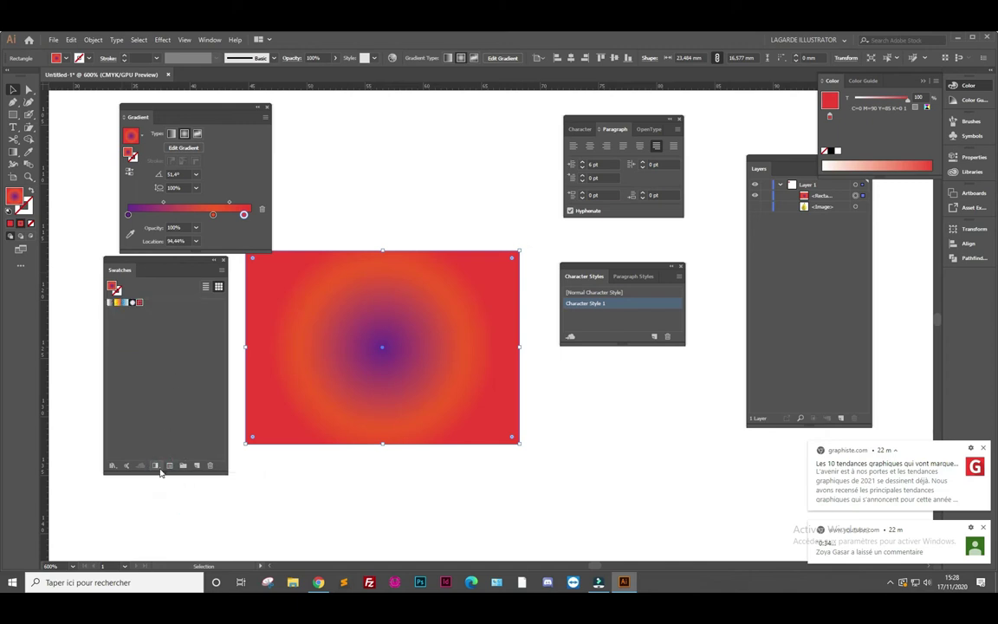
{"action": "left_click", "coordinate": [159, 467]}
{"action": "left_click", "coordinate": [185, 480]}
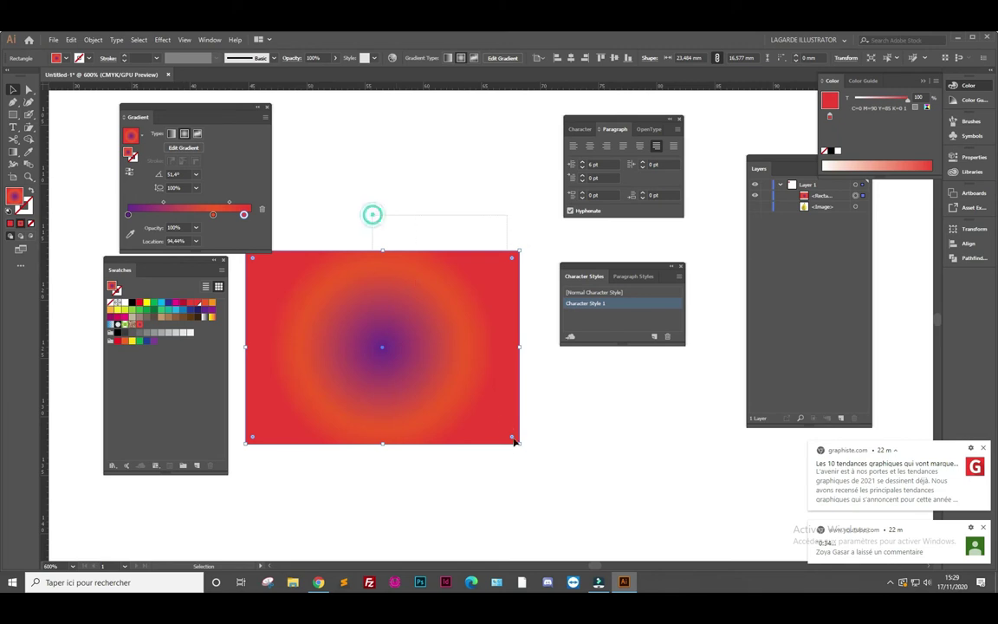
Delete the gradient rectangle and draw six small gradient-filled squares of varied sizes
{"action": "key", "text": "Delete"}
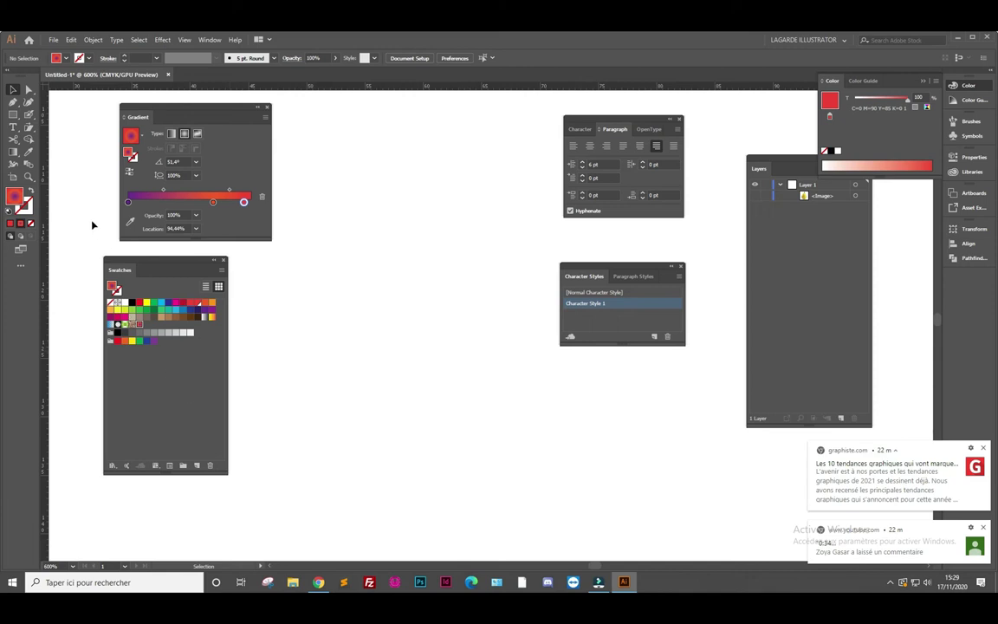
{"action": "left_click", "coordinate": [13, 113]}
{"action": "mouse_move", "coordinate": [316, 280]}
{"action": "left_mouse_down"}
{"action": "mouse_move", "coordinate": [349, 314]}
{"action": "mouse_move", "coordinate": [396, 335]}
{"action": "mouse_move", "coordinate": [361, 358]}
{"action": "left_mouse_up"}
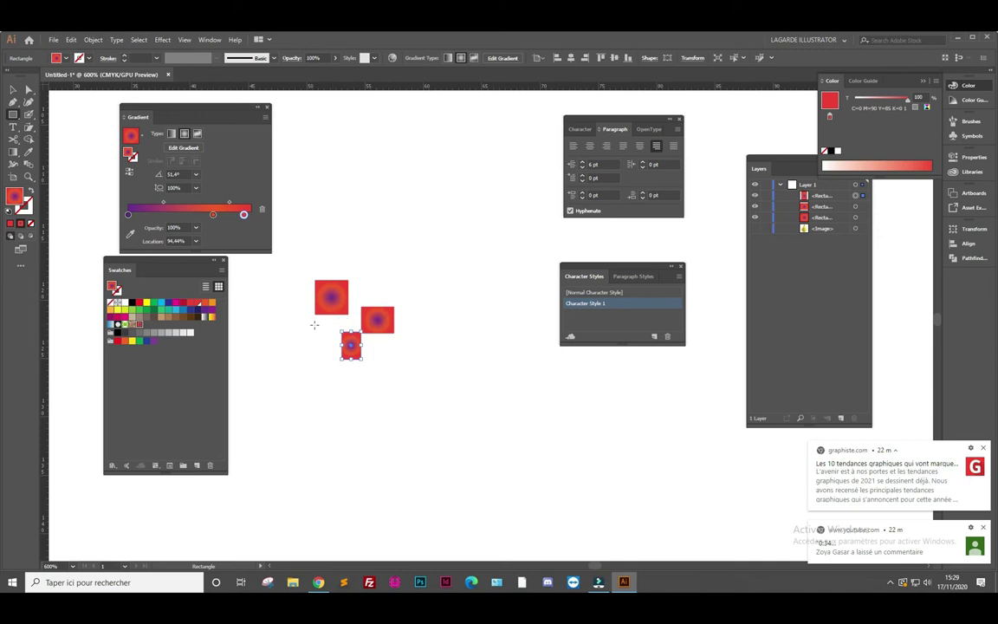
{"action": "left_click_drag", "start_coordinate": [314, 325], "coordinate": [351, 350]}
{"action": "left_click_drag", "start_coordinate": [359, 278], "coordinate": [377, 292]}
{"action": "left_click_drag", "start_coordinate": [375, 349], "coordinate": [402, 378]}
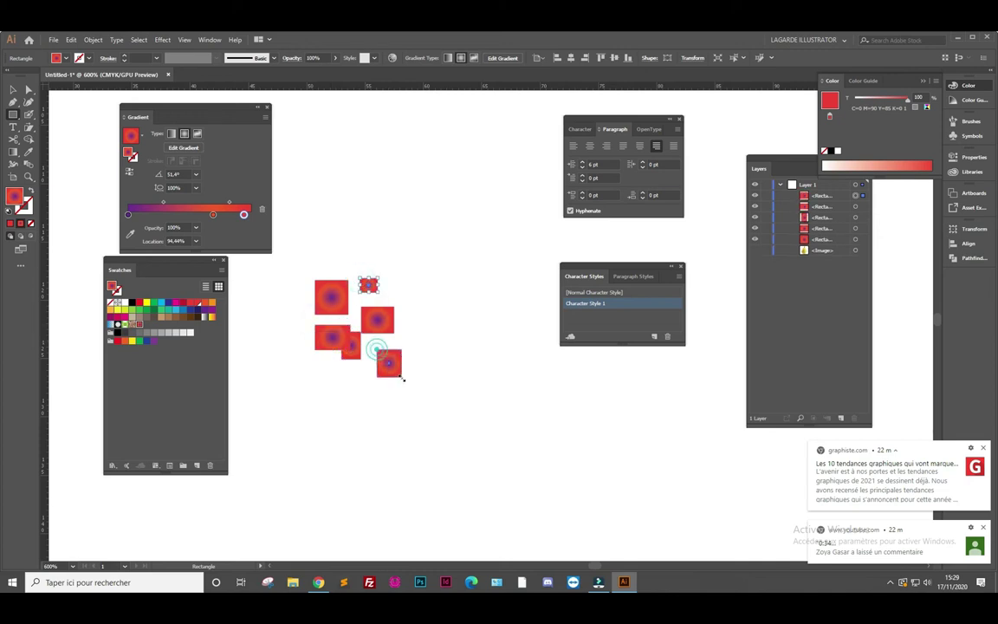
Select the six squares and drag them into the Swatches panel as a pattern swatch
{"action": "left_click", "coordinate": [13, 91]}
{"action": "left_click_drag", "start_coordinate": [295, 267], "coordinate": [422, 402]}
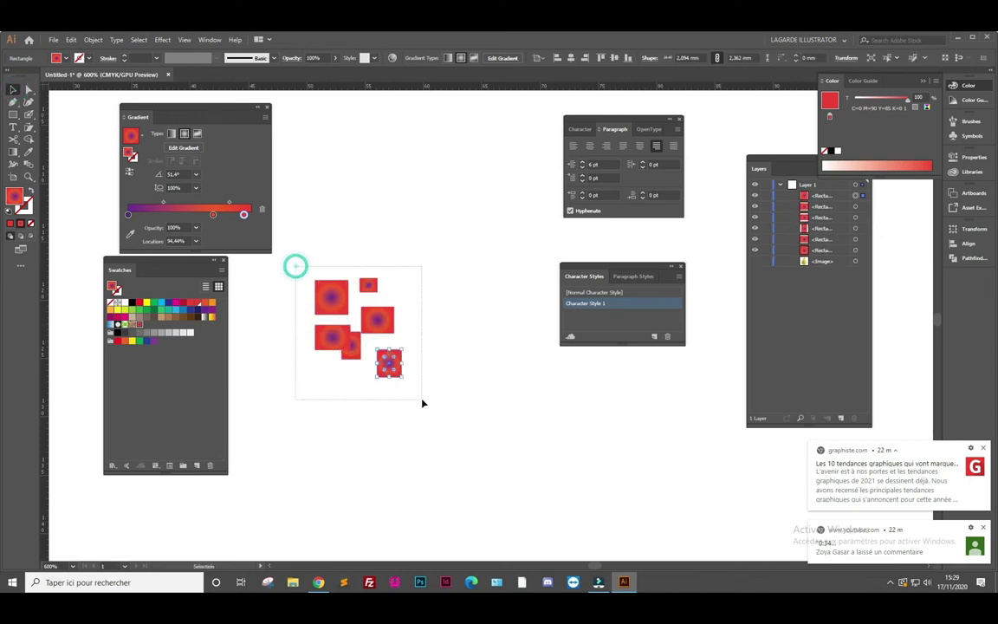
{"action": "left_click_drag", "start_coordinate": [388, 330], "coordinate": [206, 390]}
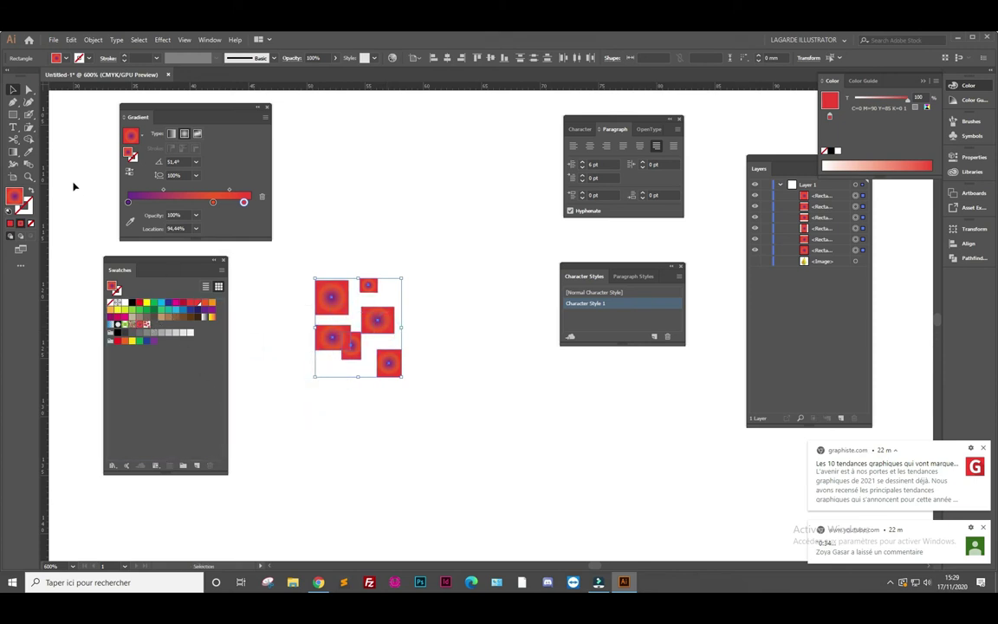
{"action": "left_click_drag", "start_coordinate": [13, 113], "coordinate": [61, 127]}
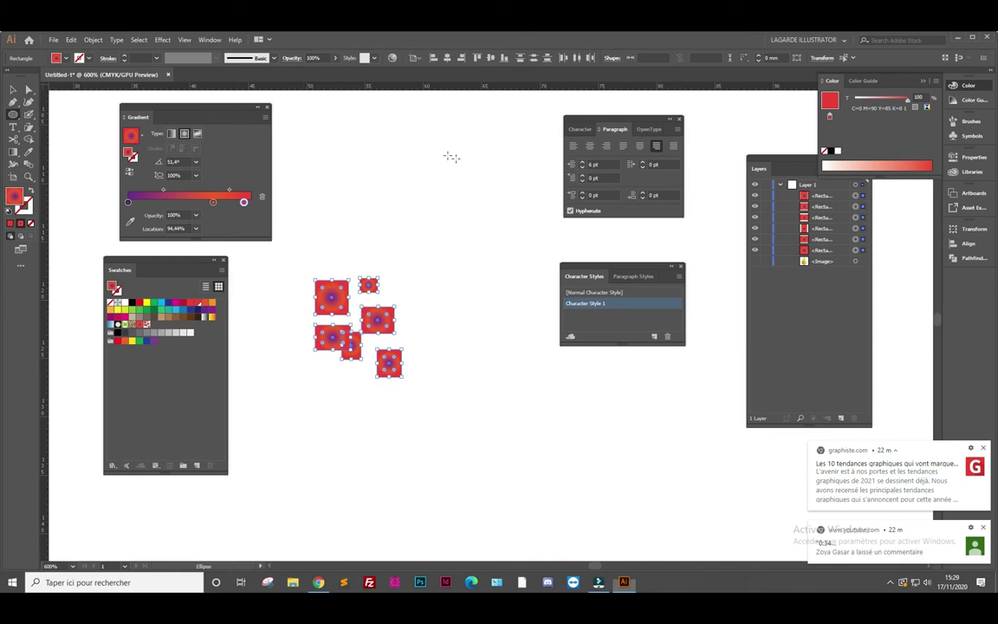
Draw a large ellipse filled with the square pattern, then delete it along with the six squares
{"action": "left_click_drag", "start_coordinate": [351, 132], "coordinate": [528, 285]}
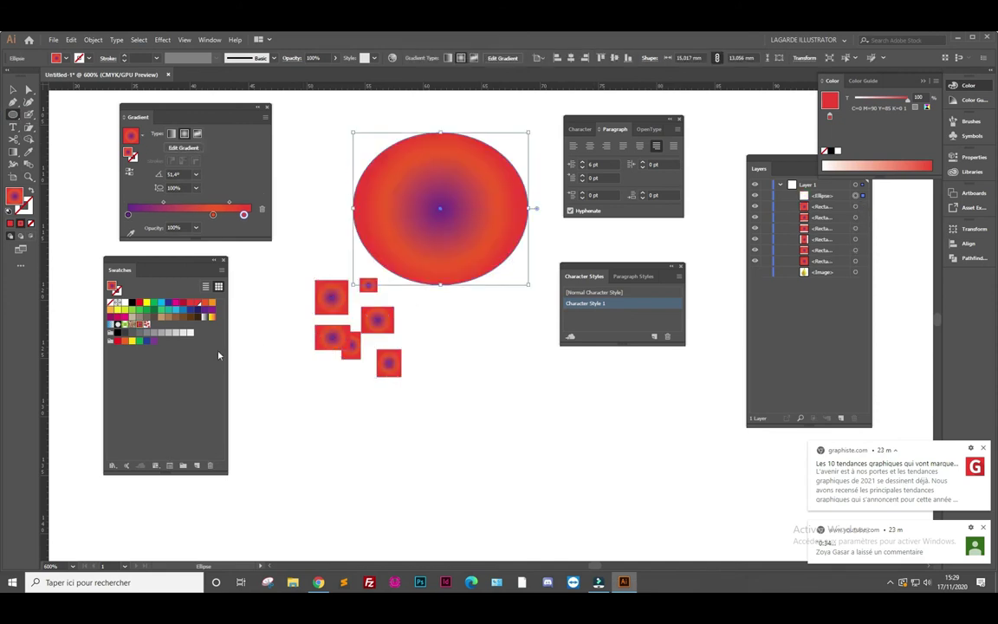
{"action": "left_click", "coordinate": [146, 324]}
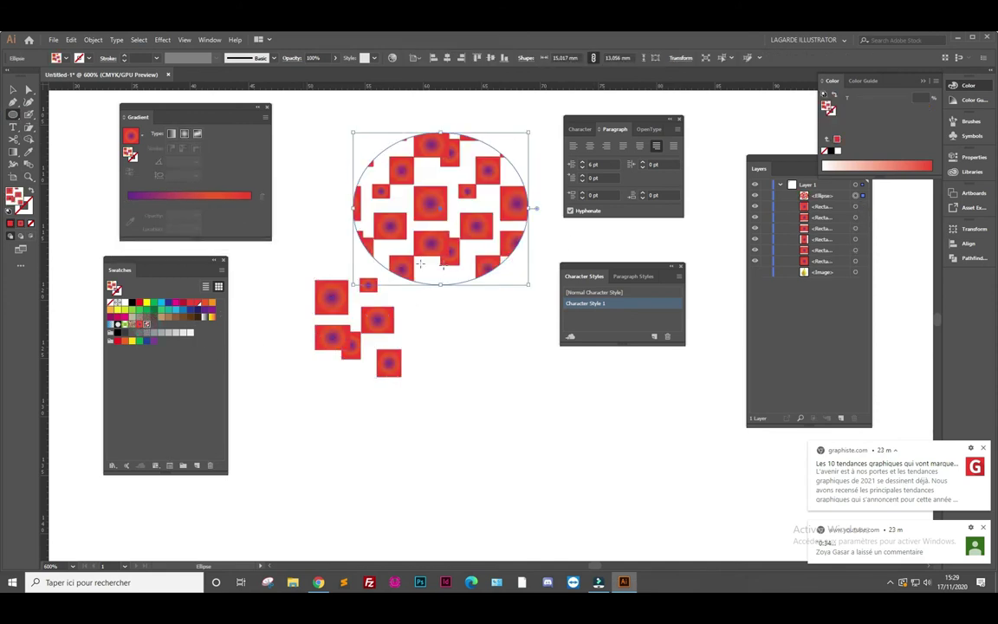
{"action": "left_click", "coordinate": [13, 90]}
{"action": "left_click_drag", "start_coordinate": [306, 165], "coordinate": [535, 410]}
{"action": "key", "text": "Delete"}
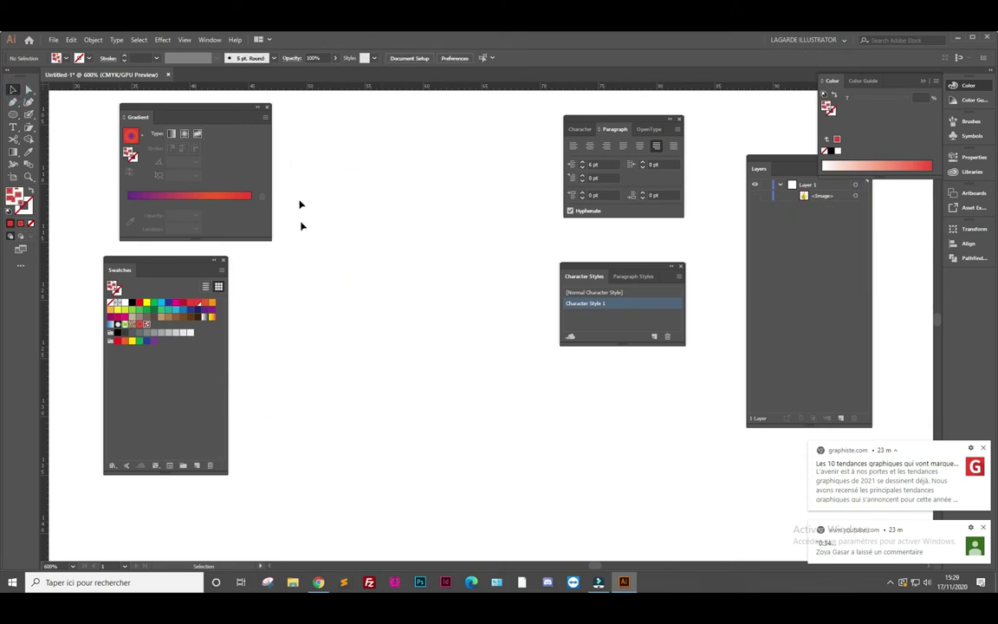
Set the fill to solid red, draw a circle, and recolour it cyan
{"action": "left_click", "coordinate": [21, 223]}
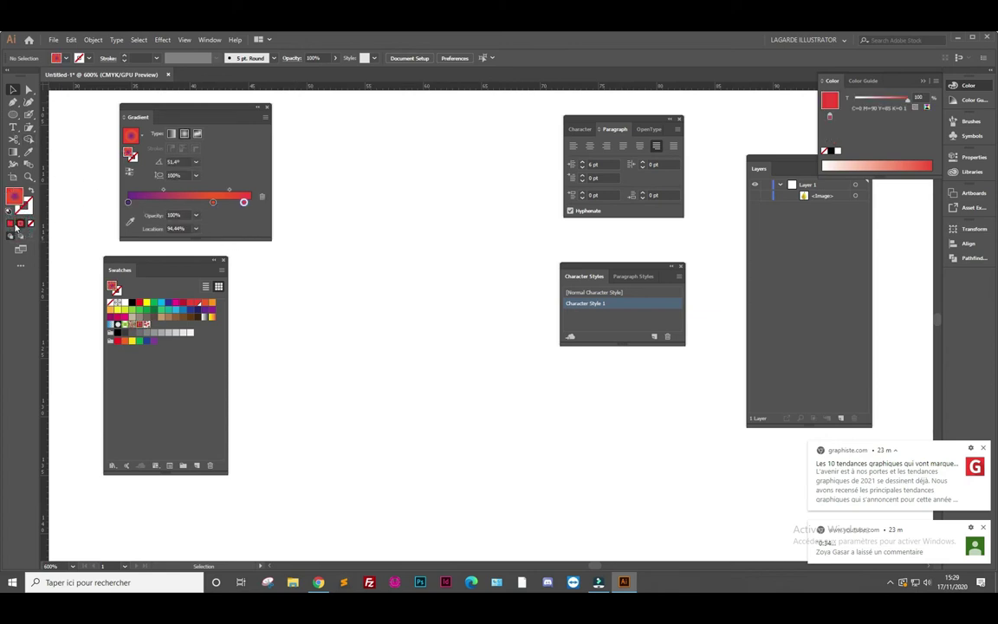
{"action": "left_click", "coordinate": [10, 223]}
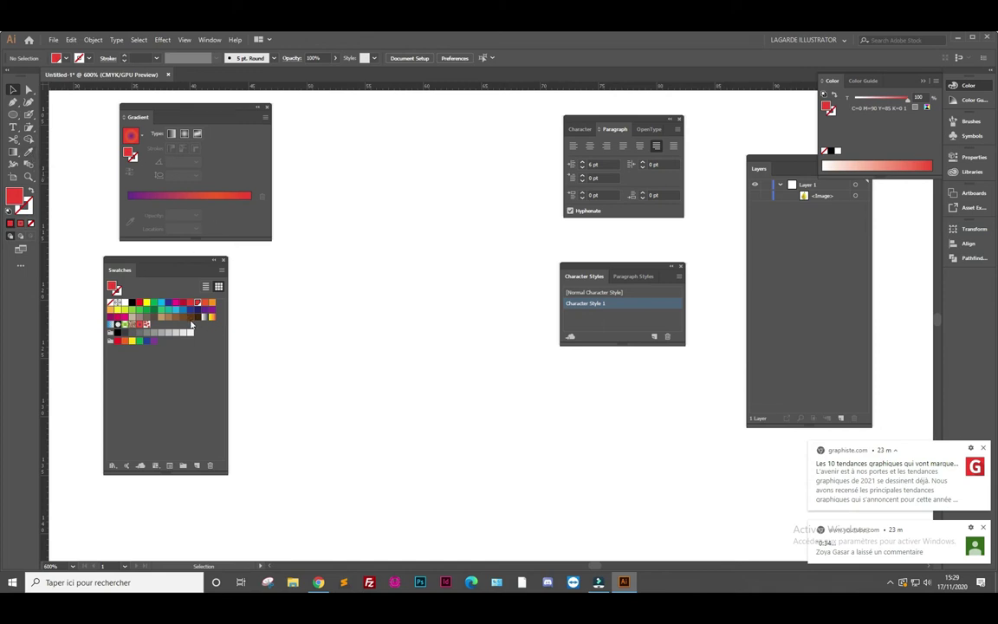
{"action": "left_click", "coordinate": [12, 113]}
{"action": "left_click_drag", "start_coordinate": [289, 272], "coordinate": [411, 388]}
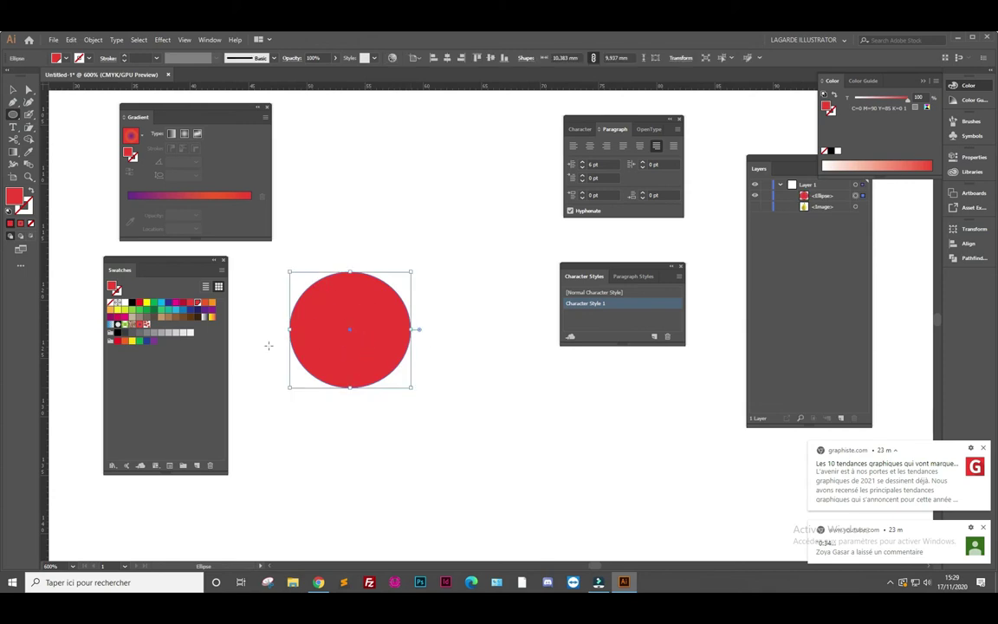
{"action": "left_click", "coordinate": [176, 310]}
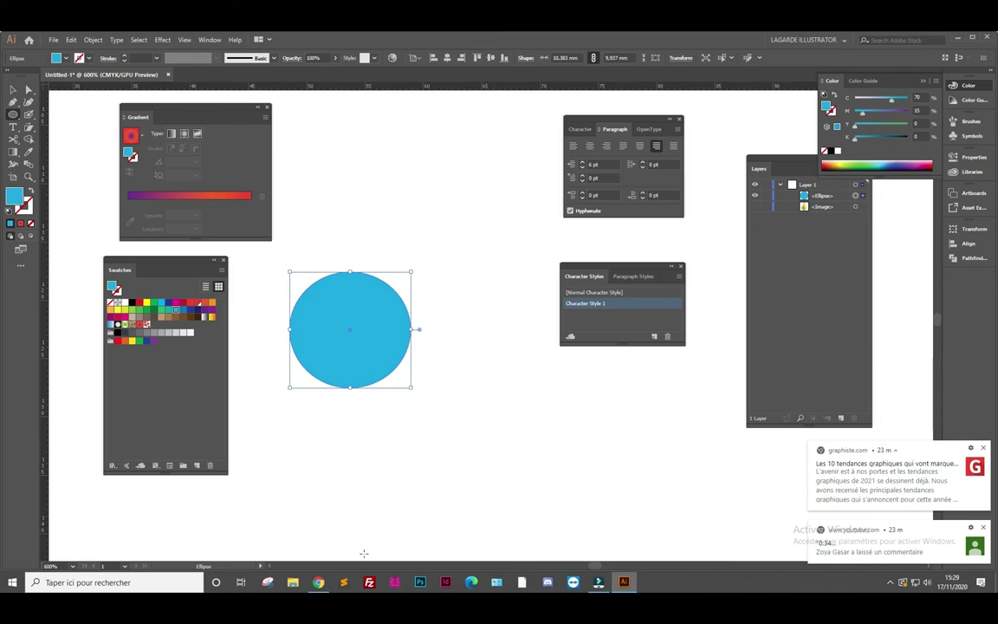
Copy the large pear image from Chrome's 'poire' results and return to Illustrator
{"action": "left_click", "coordinate": [319, 583]}
{"action": "right_click", "coordinate": [774, 243]}
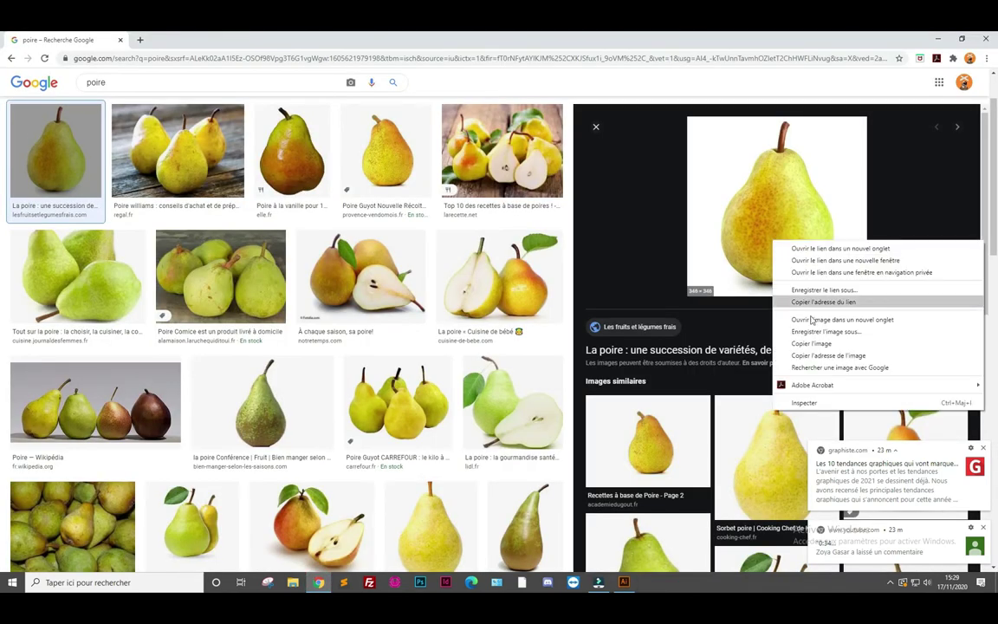
{"action": "left_click", "coordinate": [818, 345]}
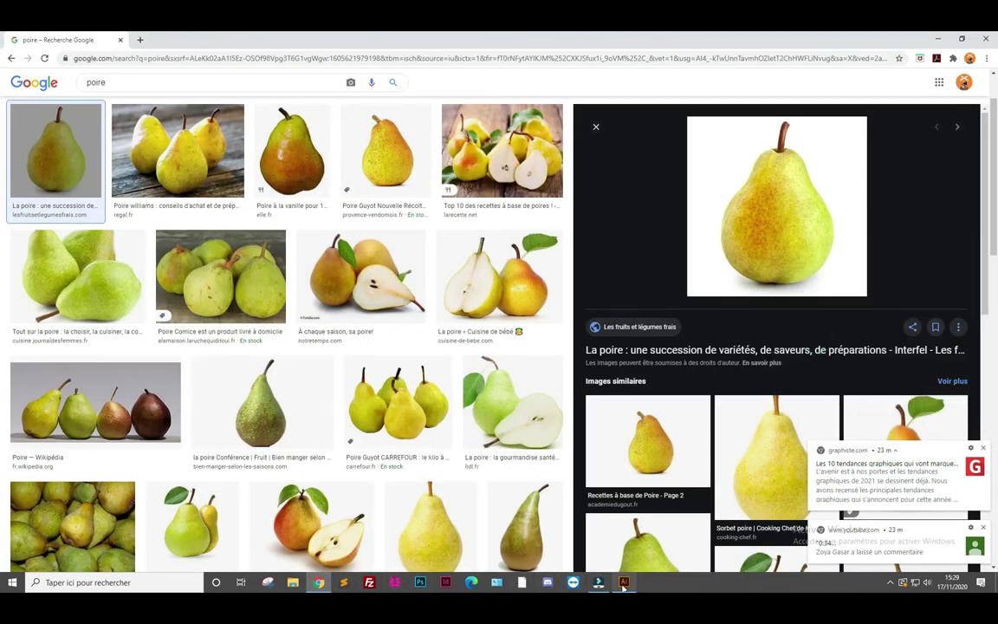
{"action": "key", "text": "alt+Tab"}
Paste the pear photo and save its sampled yellow (C=14 M=25 Y=100 K=0) as a swatch
{"action": "key", "text": "ctrl+v"}
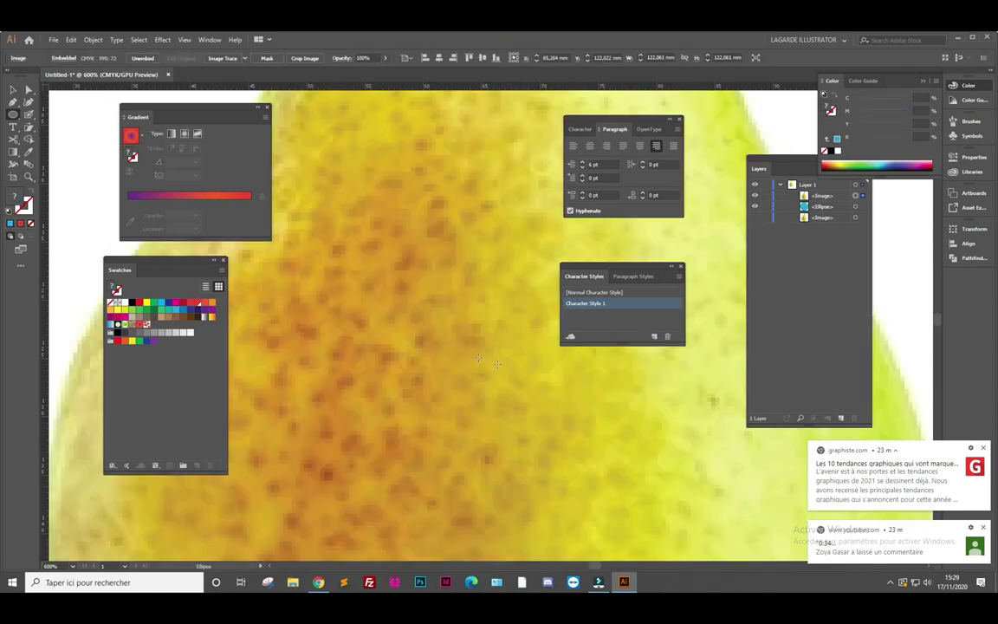
{"action": "scroll", "coordinate": [481, 425], "scroll_direction": "down", "scroll_amount": 3}
{"action": "scroll", "coordinate": [481, 426], "scroll_direction": "down", "scroll_amount": 3}
{"action": "left_click", "coordinate": [29, 153]}
{"action": "left_click", "coordinate": [474, 402]}
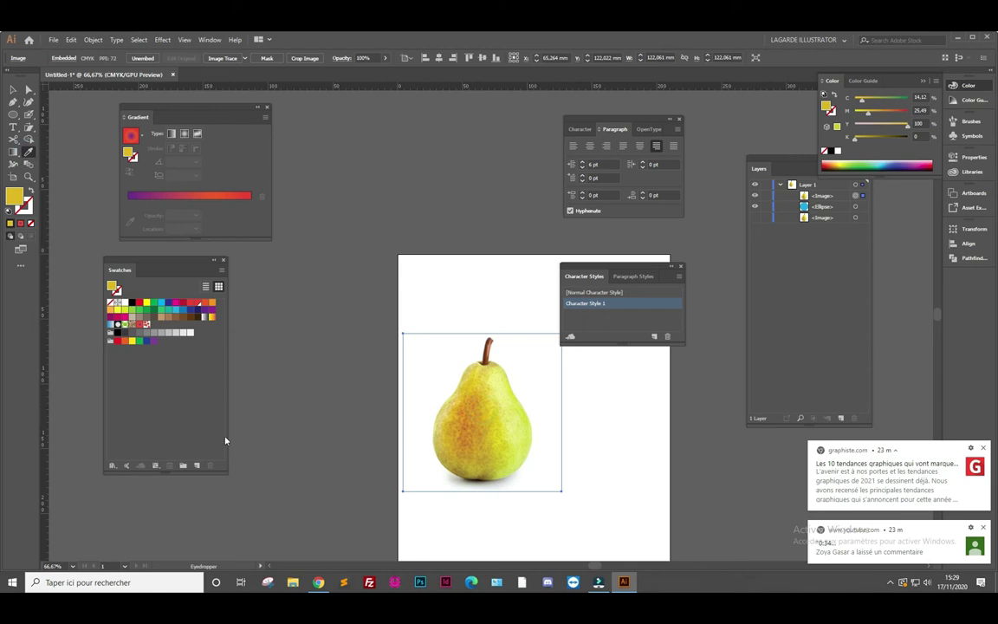
{"action": "left_click", "coordinate": [197, 465]}
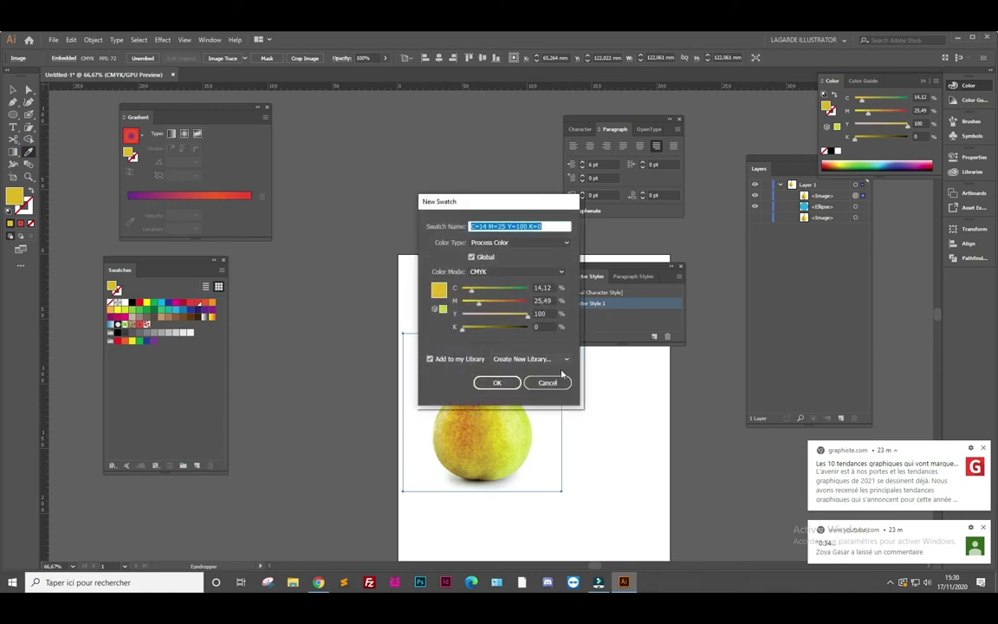
{"action": "left_click", "coordinate": [499, 383]}
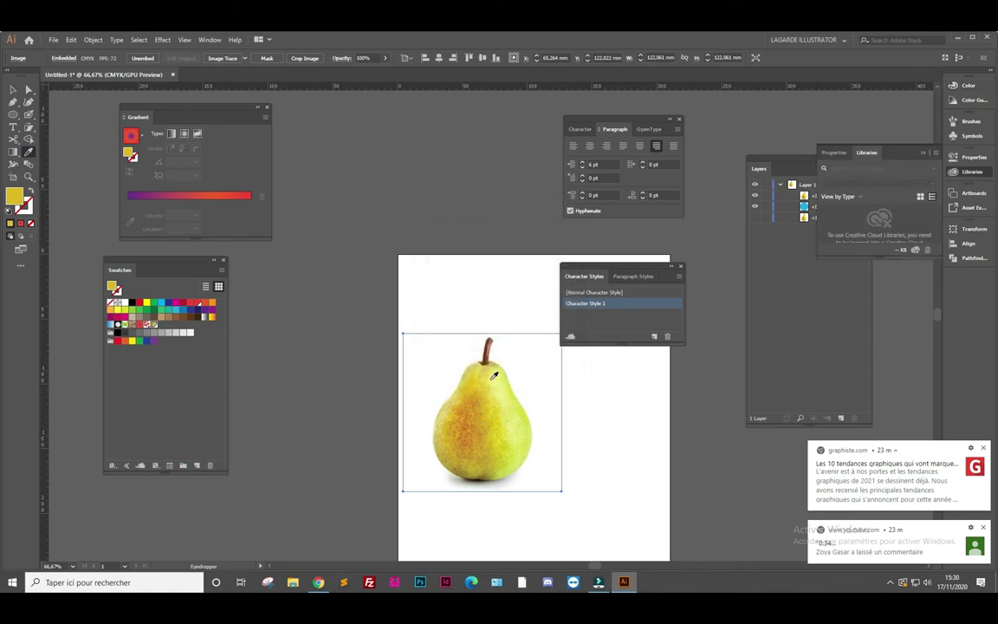
Sample an orange tone from the pear and save it as a new swatch
{"action": "left_click", "coordinate": [468, 416]}
{"action": "left_click", "coordinate": [197, 465]}
{"action": "left_click", "coordinate": [486, 385]}
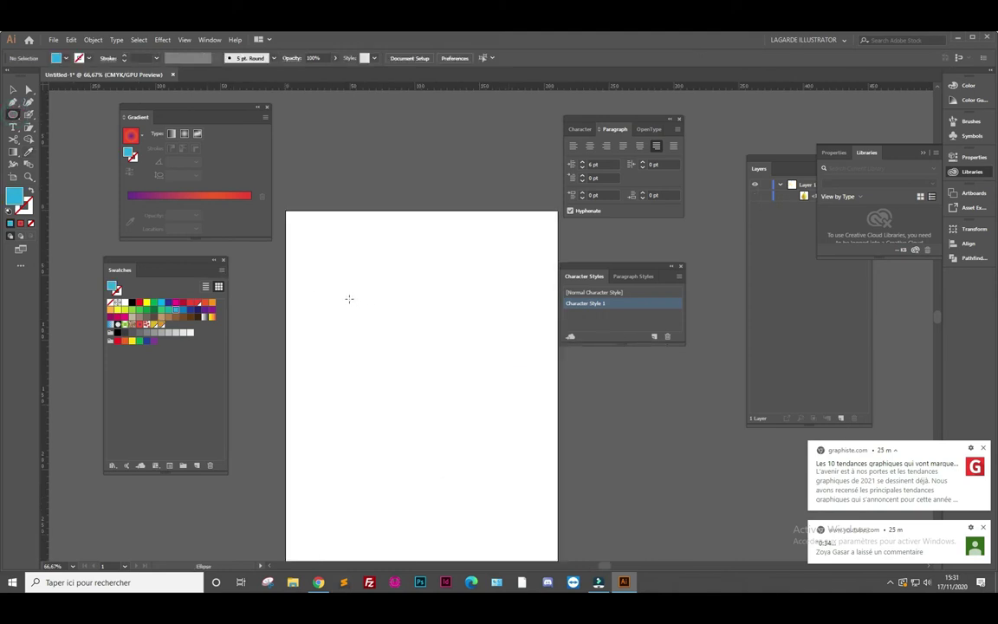
Draw a circle and a navy six-point star, then blend the circle into the star
{"action": "left_click_drag", "start_coordinate": [335, 278], "coordinate": [421, 345]}
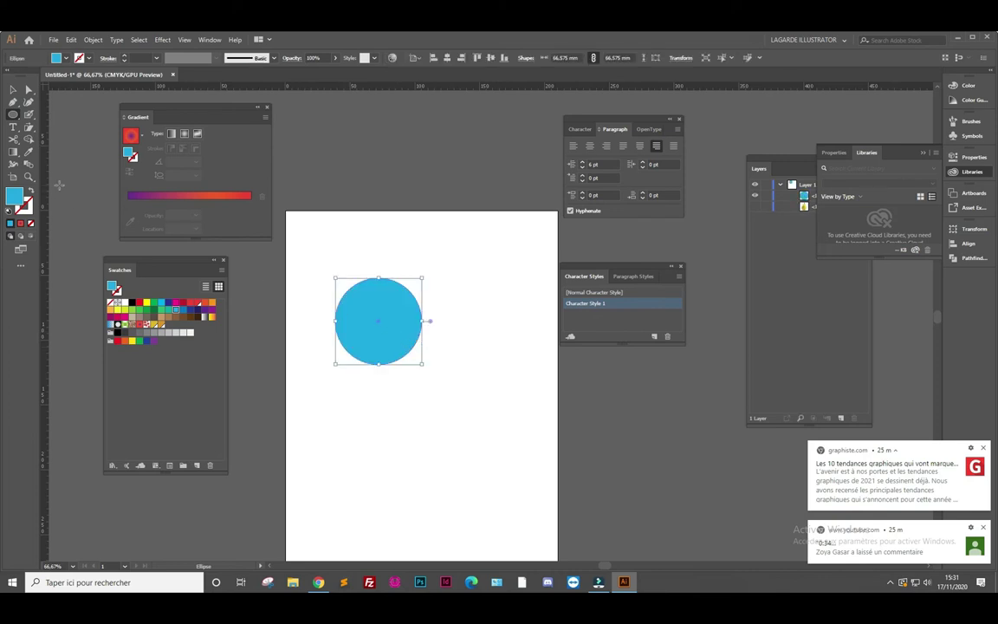
{"action": "left_click_drag", "start_coordinate": [13, 113], "coordinate": [49, 152]}
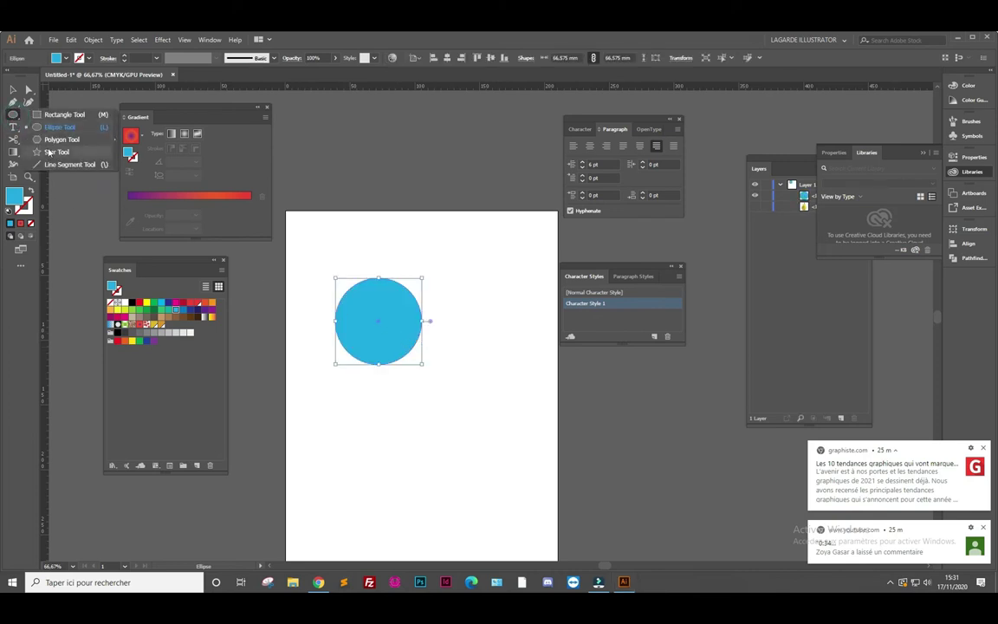
{"action": "left_click_drag", "start_coordinate": [442, 466], "coordinate": [508, 484]}
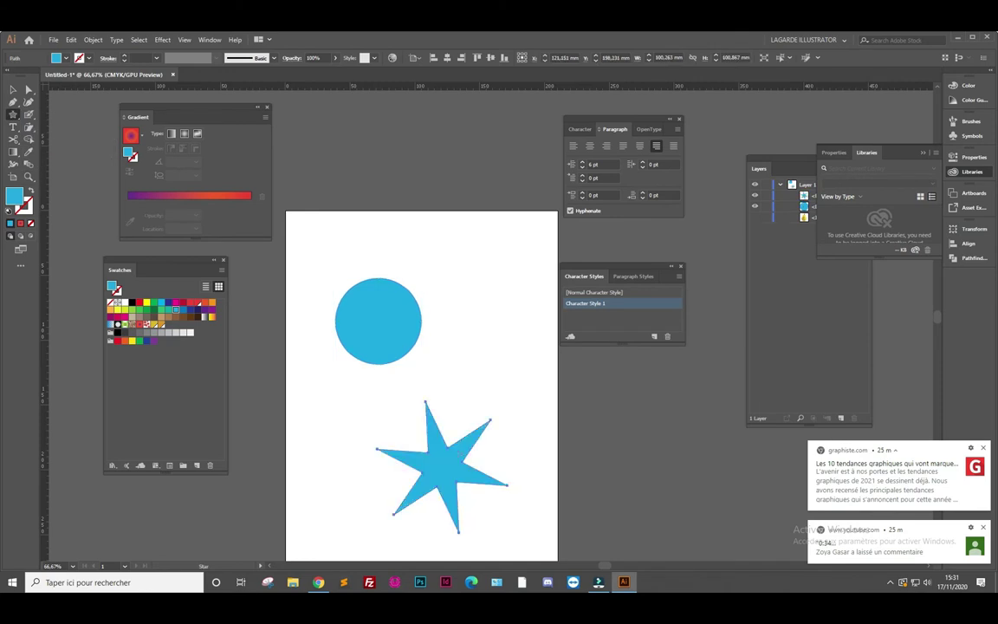
{"action": "left_click", "coordinate": [198, 309]}
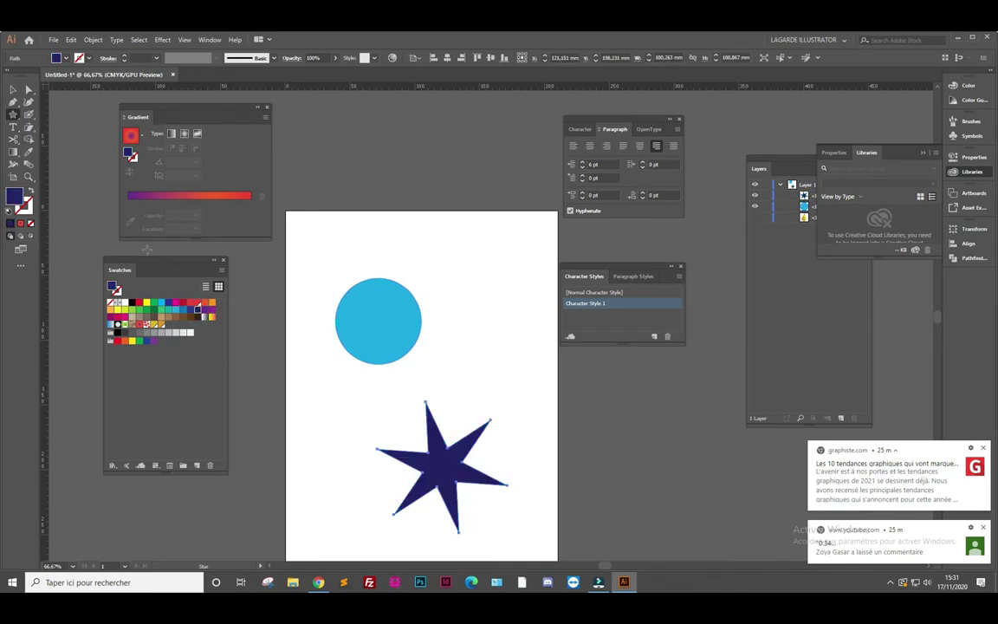
{"action": "left_click", "coordinate": [29, 165]}
{"action": "left_click", "coordinate": [438, 465]}
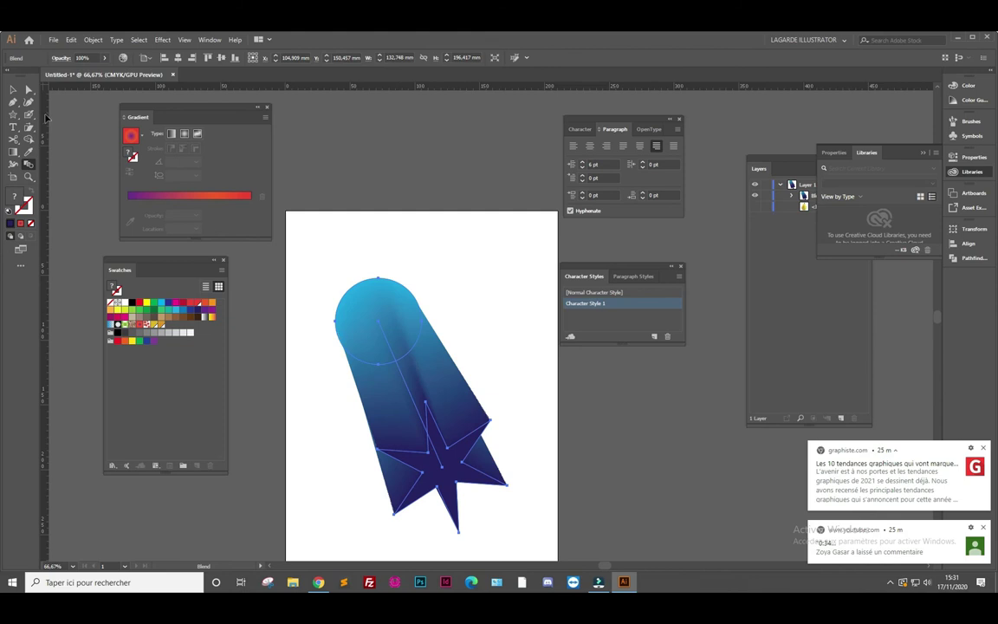
Select the circle-to-star blend and delete it
{"action": "left_click", "coordinate": [13, 90]}
{"action": "left_click", "coordinate": [528, 329]}
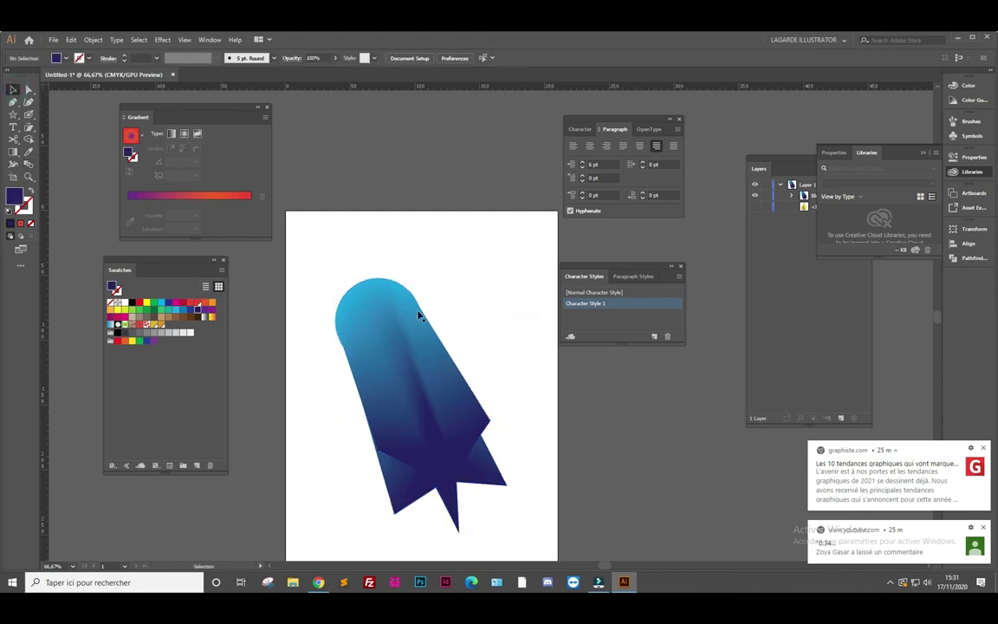
{"action": "left_click", "coordinate": [441, 460]}
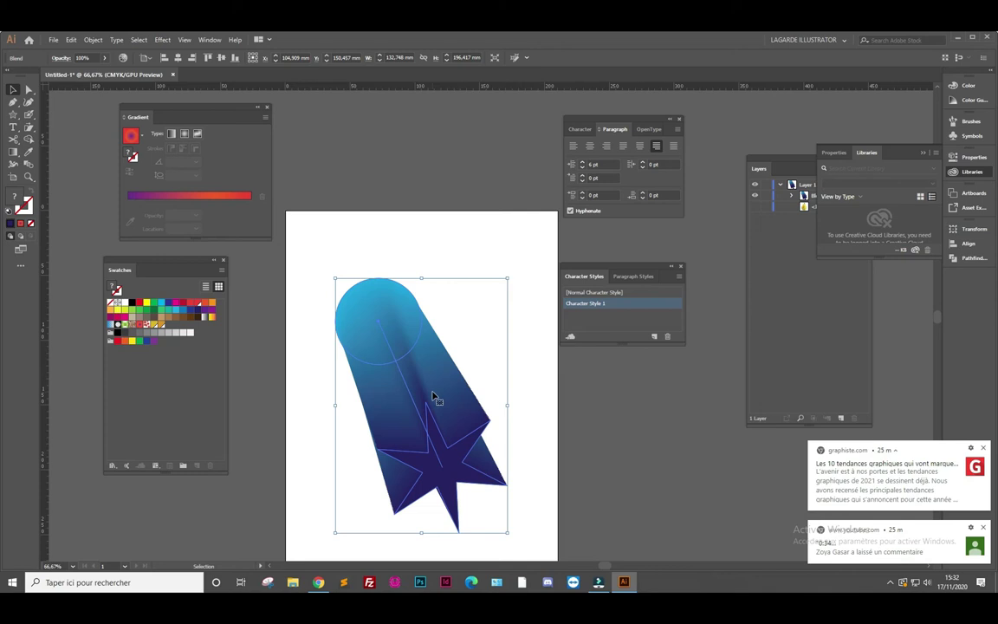
{"action": "key", "text": "Delete"}
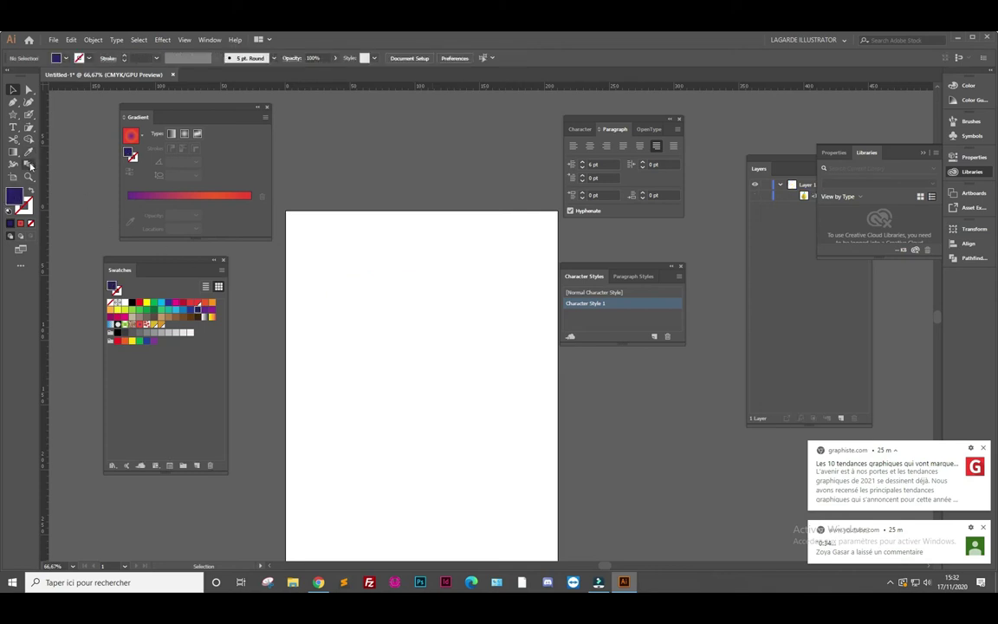
Set the Blend tool's spacing to Specified Steps
{"action": "double_click", "coordinate": [29, 164]}
{"action": "left_click_drag", "start_coordinate": [448, 253], "coordinate": [400, 124]}
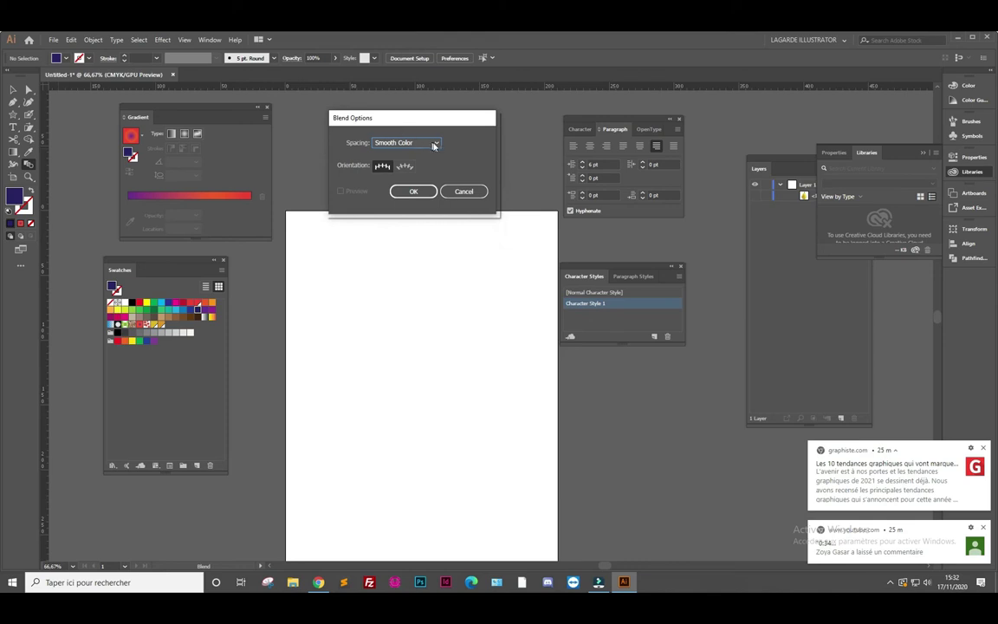
{"action": "left_click", "coordinate": [434, 145]}
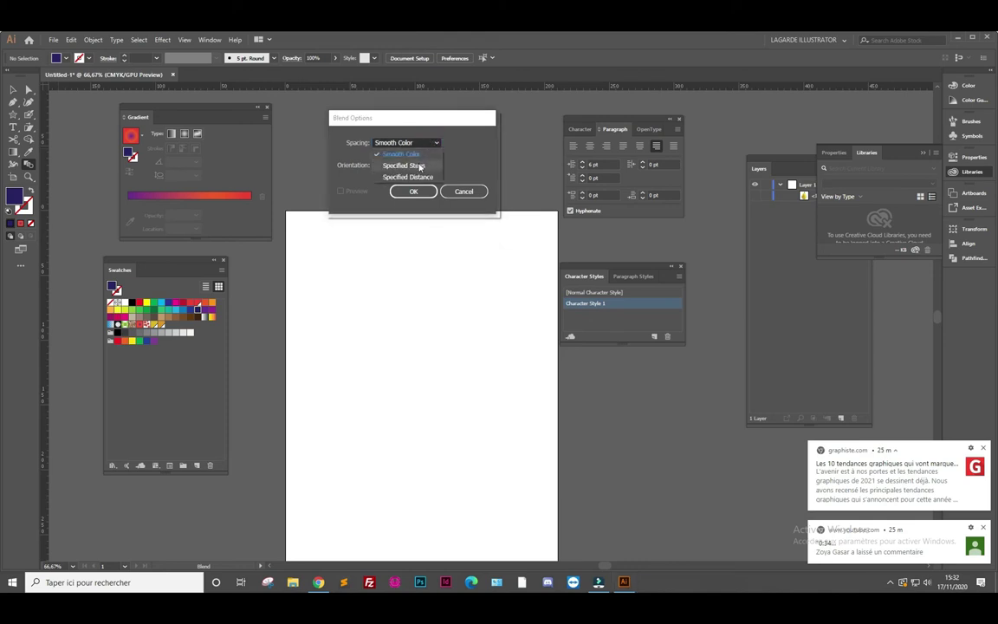
{"action": "left_click", "coordinate": [420, 166]}
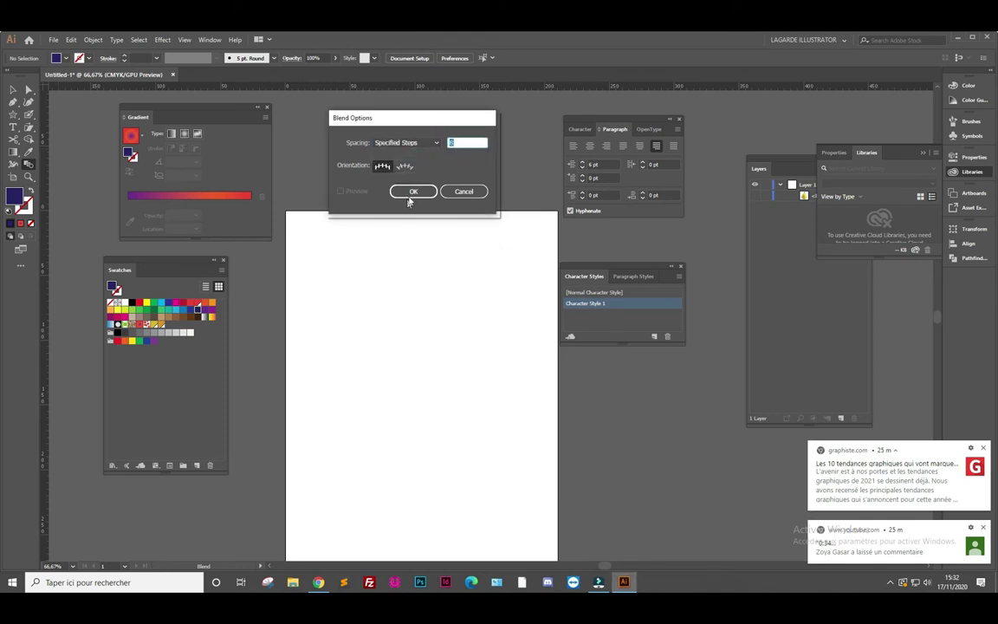
{"action": "left_click", "coordinate": [411, 192]}
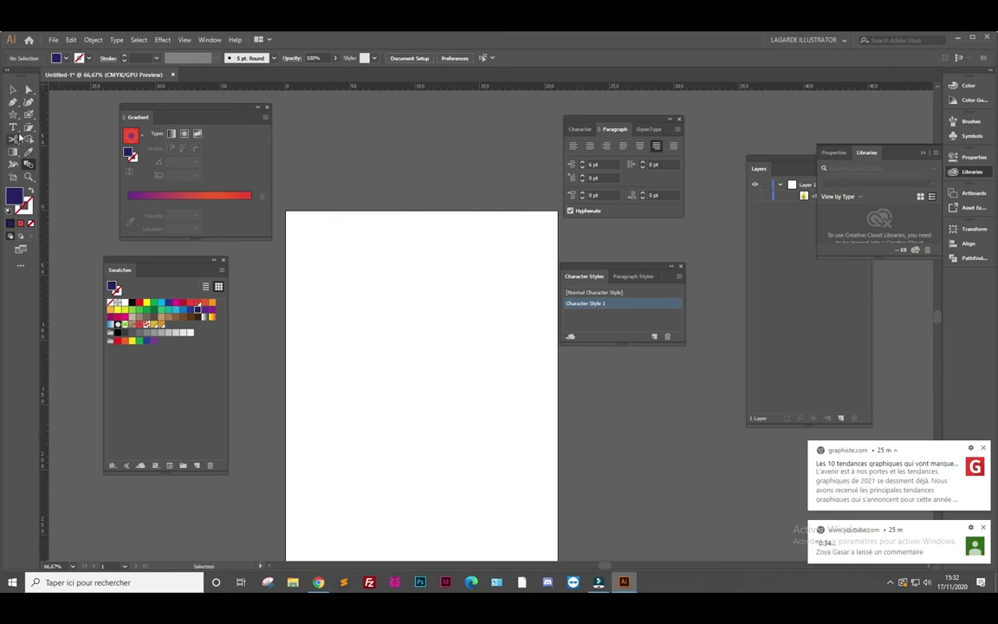
Draw a navy star at top-left and a yellow star lower on the page
{"action": "left_click", "coordinate": [15, 100]}
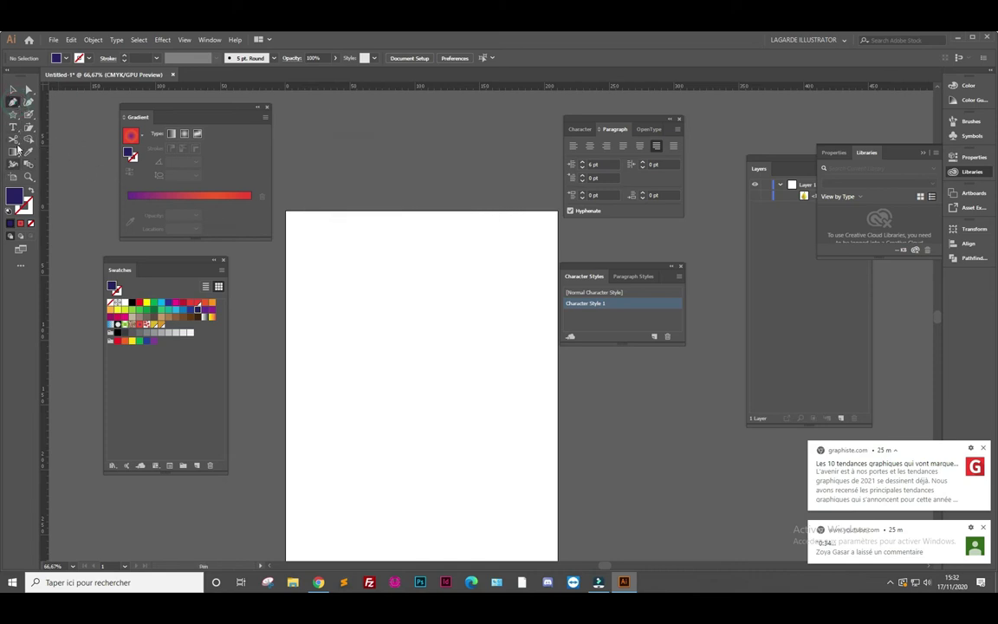
{"action": "left_click", "coordinate": [13, 114]}
{"action": "left_click_drag", "start_coordinate": [314, 274], "coordinate": [344, 270]}
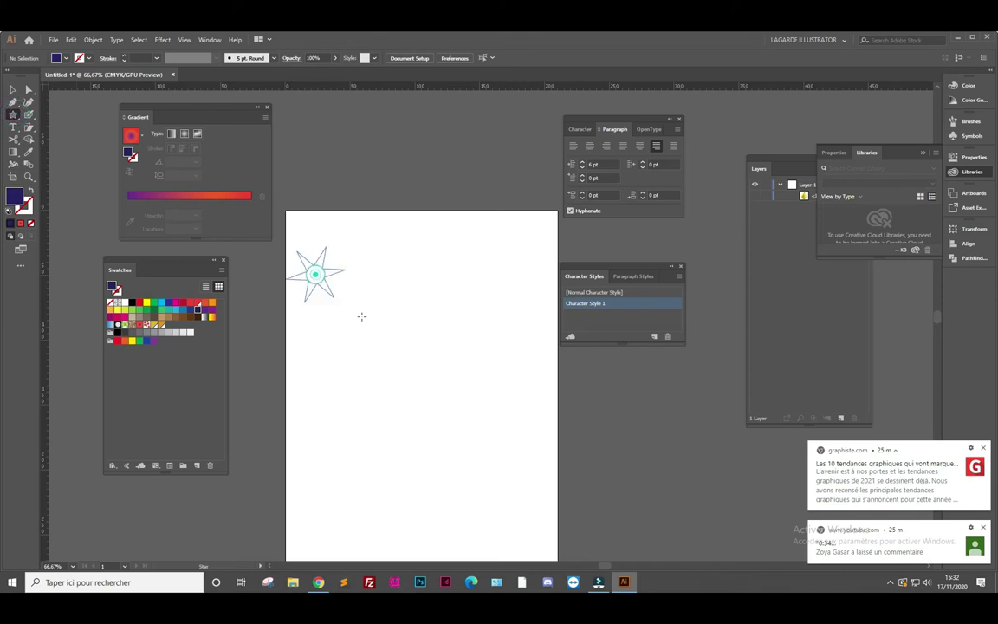
{"action": "left_click_drag", "start_coordinate": [361, 316], "coordinate": [363, 316]}
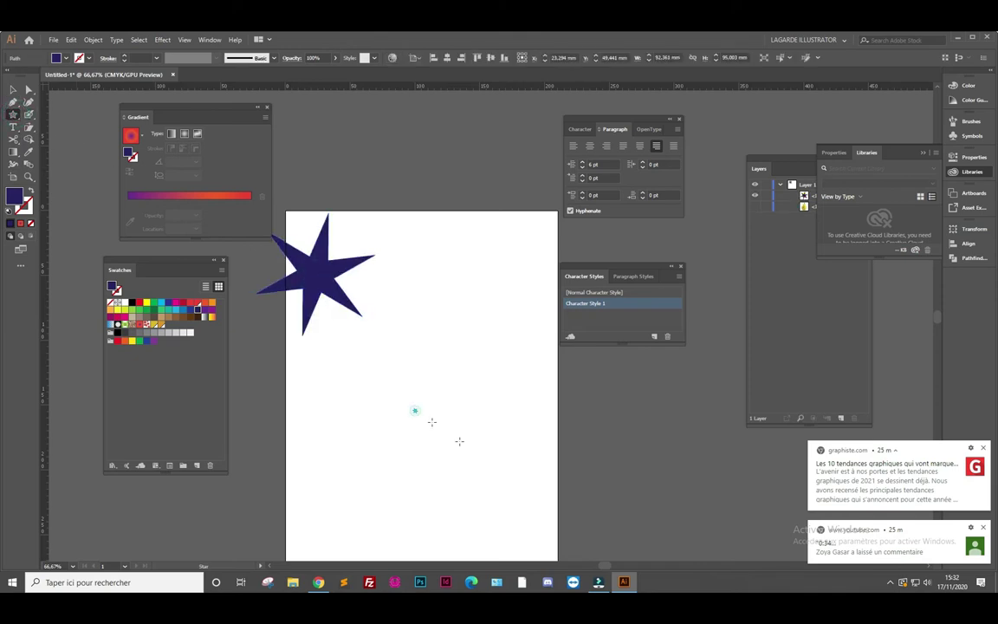
{"action": "left_click_drag", "start_coordinate": [431, 421], "coordinate": [480, 453]}
{"action": "left_click", "coordinate": [145, 323]}
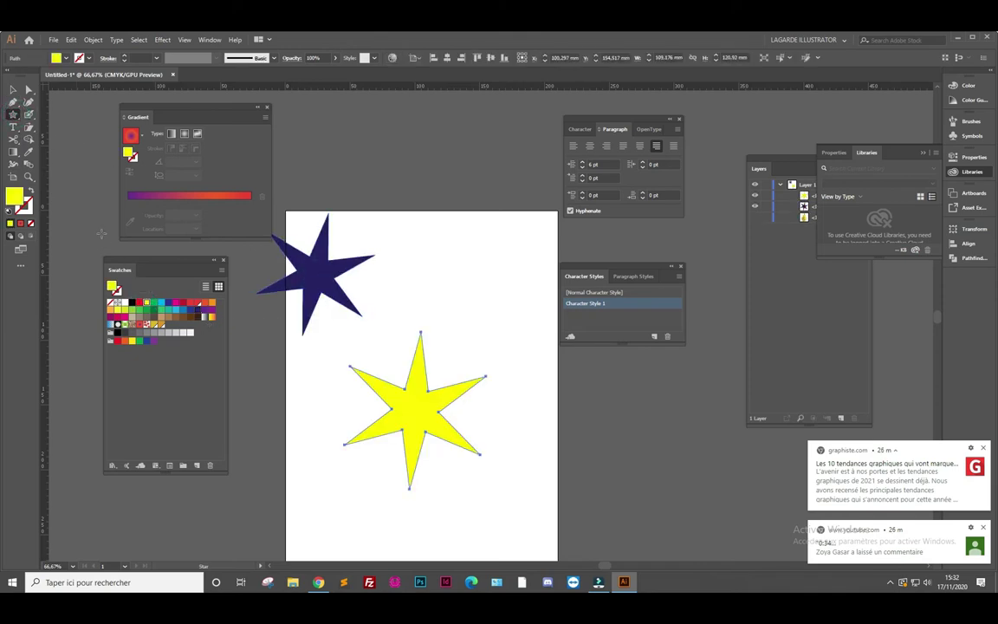
Blend the navy star into the yellow star, then delete the stepped blend
{"action": "left_click", "coordinate": [28, 163]}
{"action": "left_click", "coordinate": [319, 279]}
{"action": "left_click", "coordinate": [421, 414]}
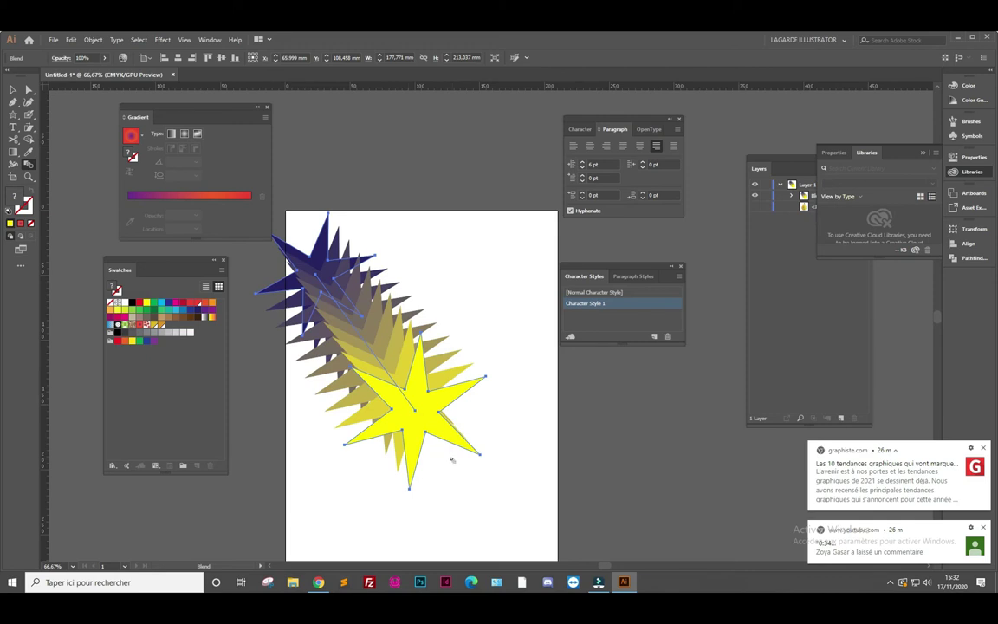
{"action": "left_click", "coordinate": [13, 89]}
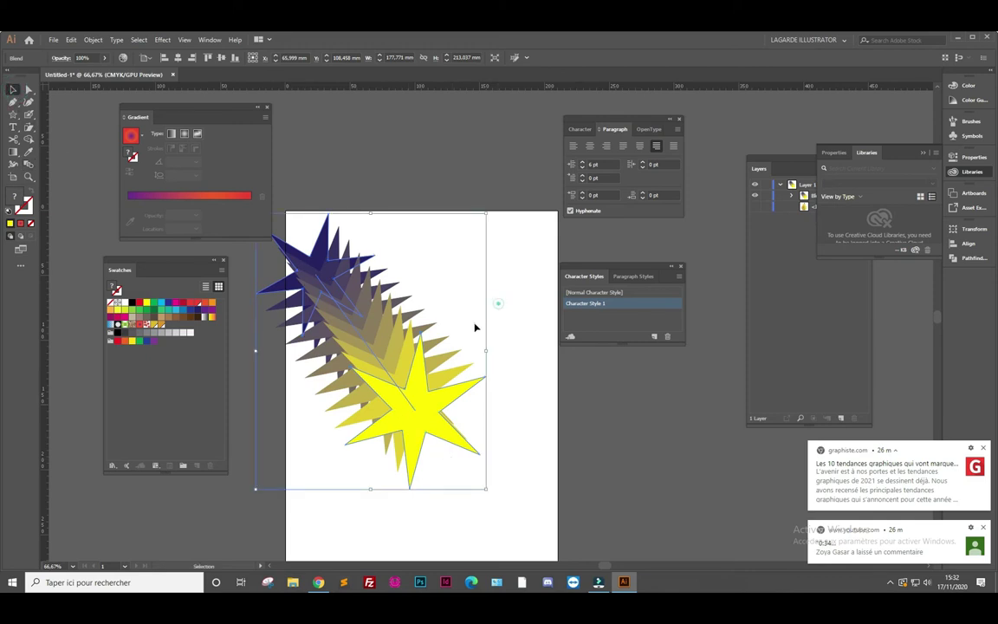
{"action": "key", "text": "Delete"}
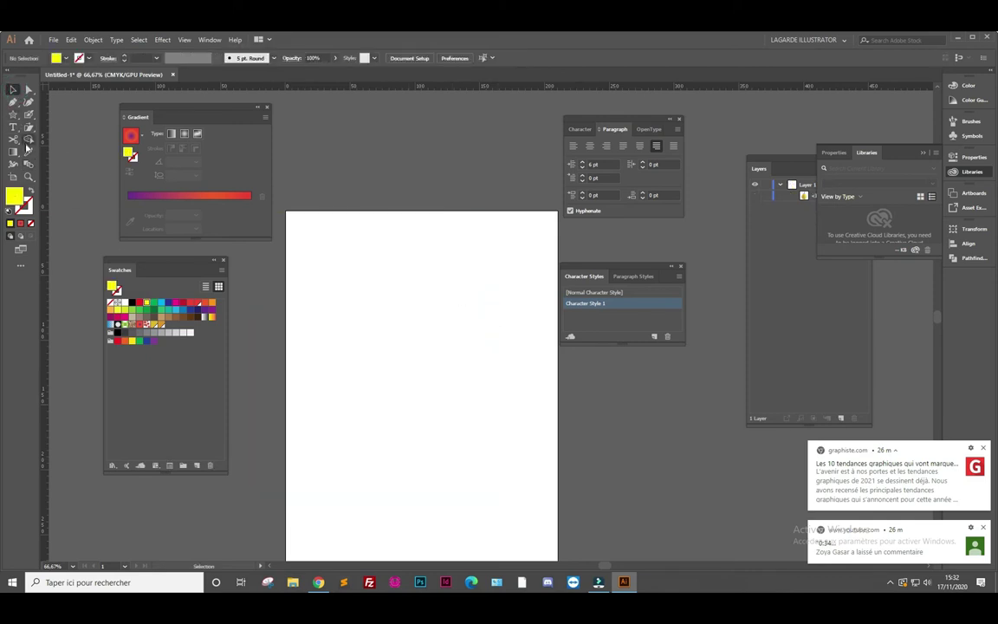
Pen-draw a wavy curve across the page with default colours and no fill
{"action": "left_click", "coordinate": [13, 102]}
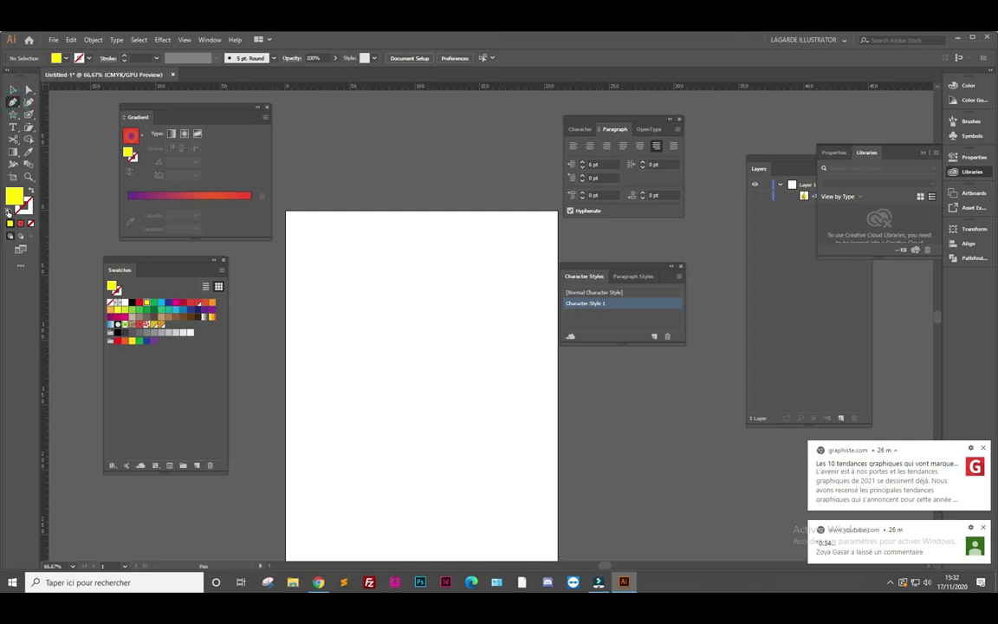
{"action": "left_click", "coordinate": [8, 211]}
{"action": "left_click", "coordinate": [31, 223]}
{"action": "left_click", "coordinate": [316, 312]}
{"action": "left_click_drag", "start_coordinate": [395, 302], "coordinate": [436, 329]}
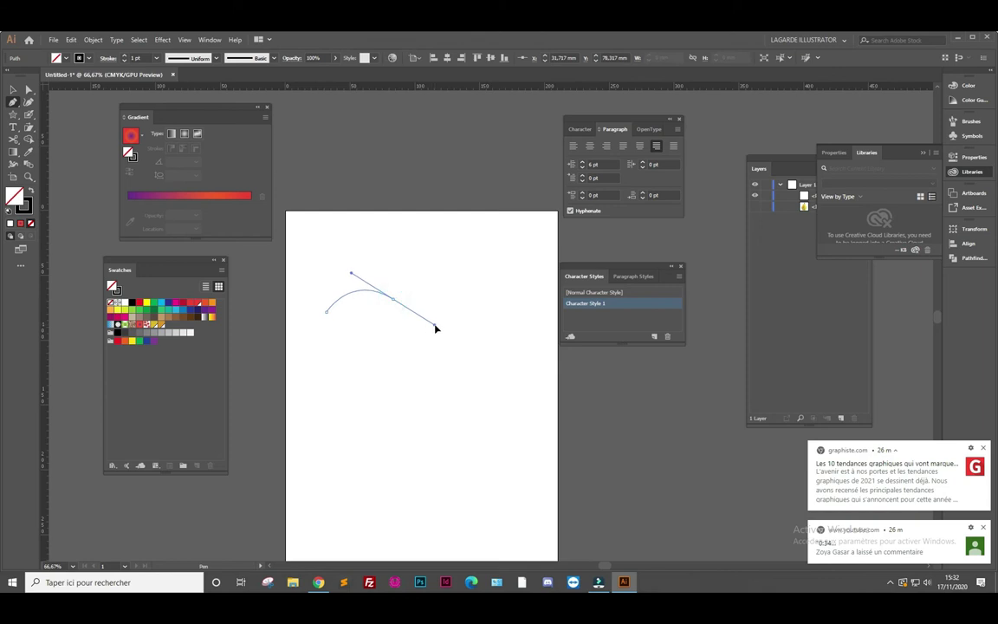
{"action": "left_click_drag", "start_coordinate": [496, 268], "coordinate": [462, 332]}
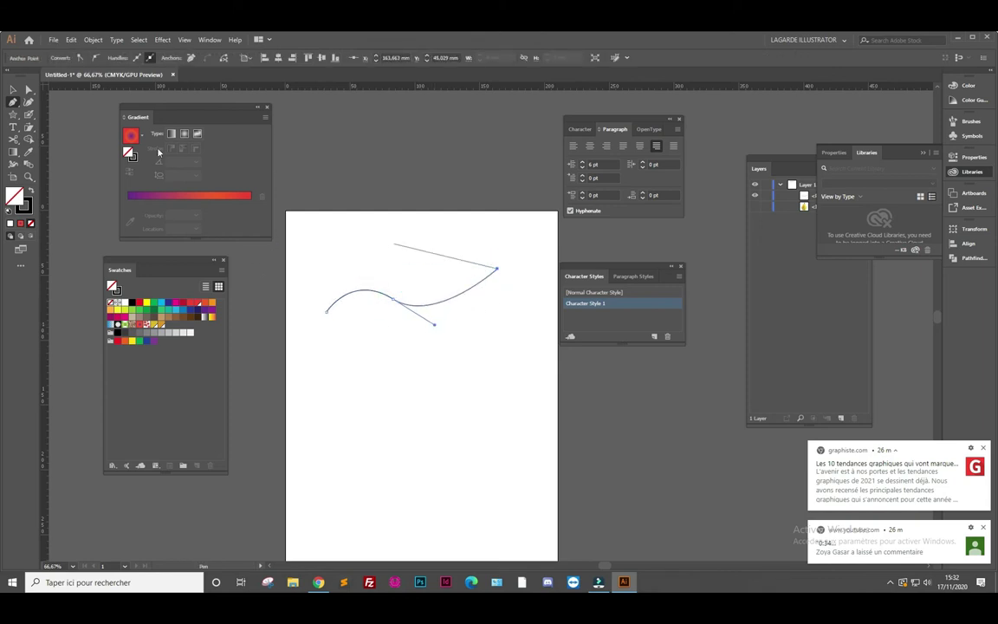
Give the curve a purple stroke and no fill
{"action": "left_click", "coordinate": [12, 90]}
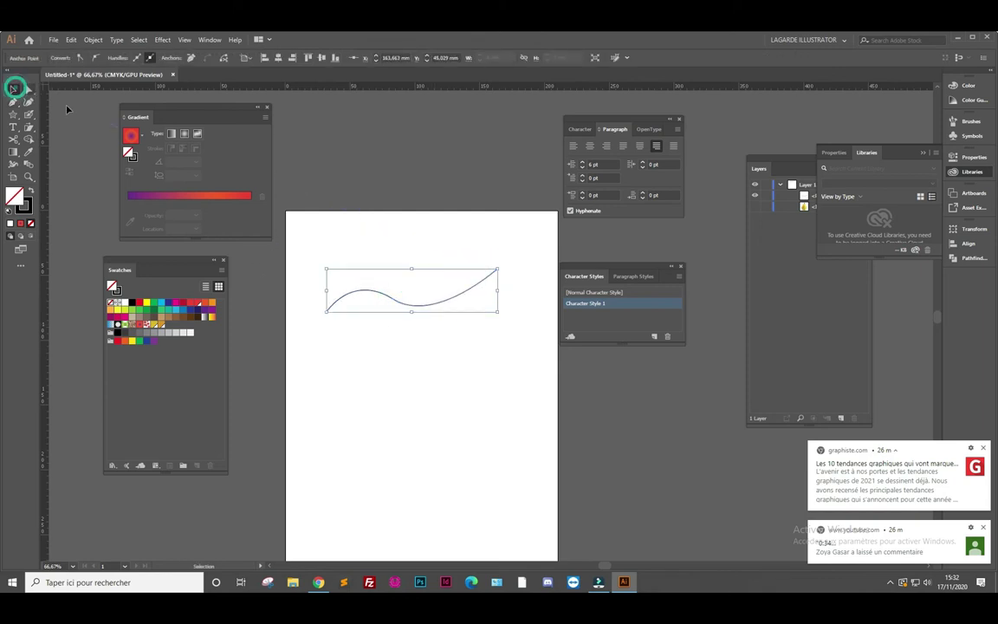
{"action": "scroll", "coordinate": [437, 296], "scroll_direction": "up", "scroll_amount": 1}
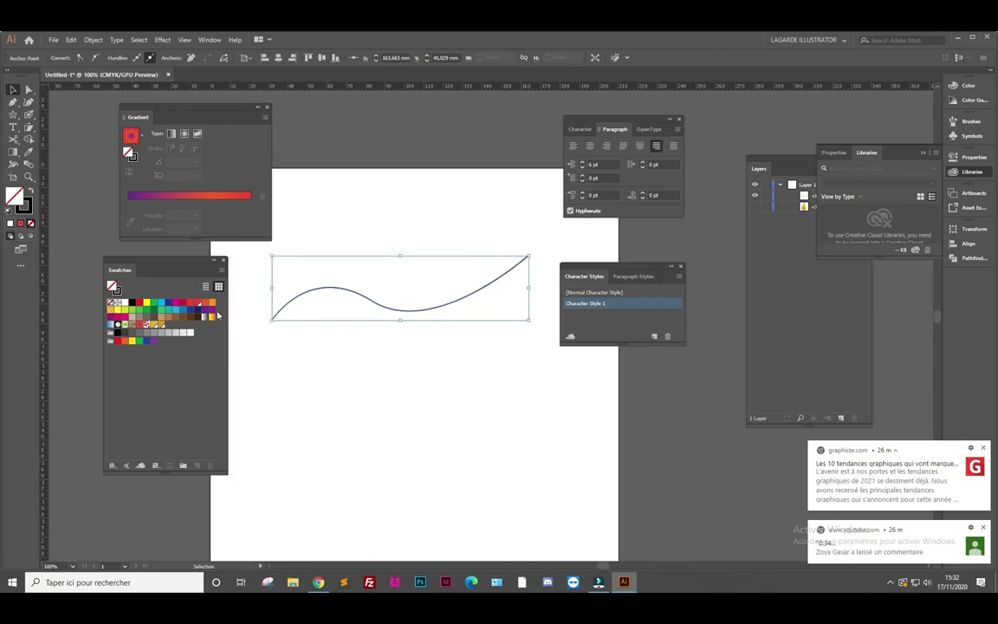
{"action": "left_click", "coordinate": [180, 302]}
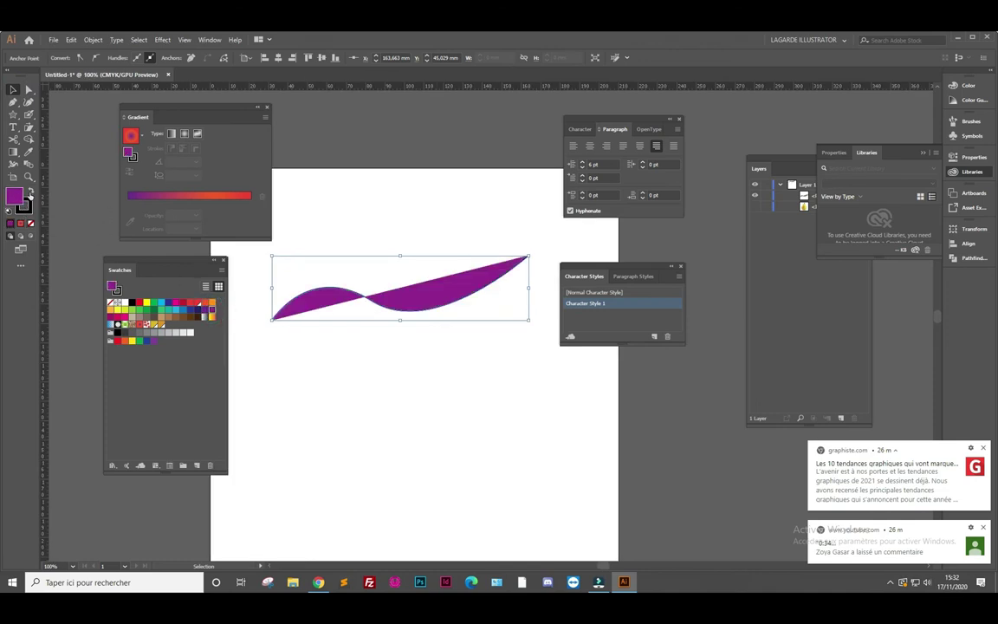
{"action": "left_click", "coordinate": [29, 192]}
{"action": "left_click", "coordinate": [31, 223]}
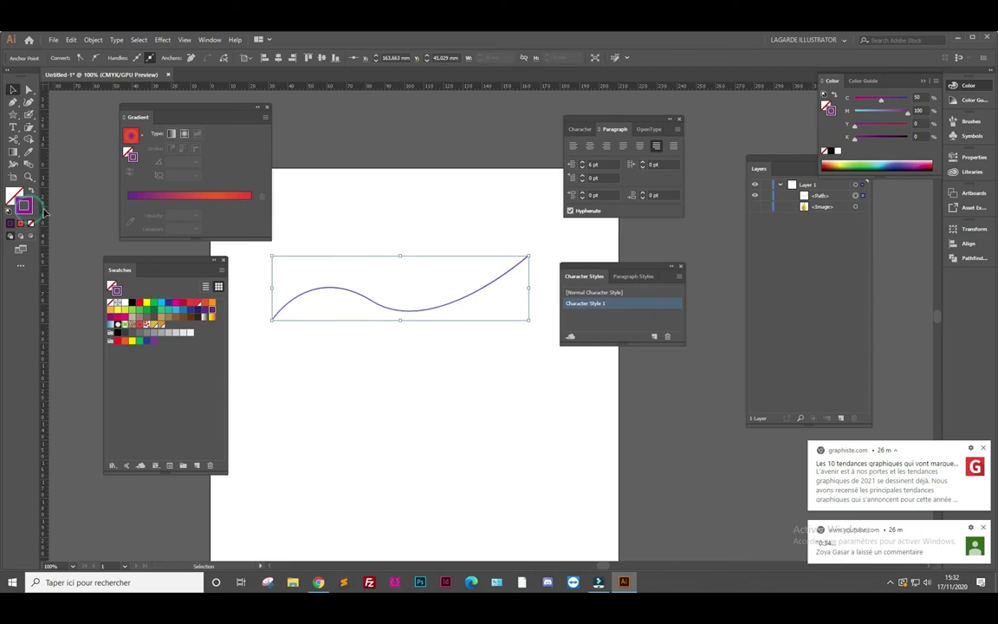
Pen-draw a second curve crossing the purple one, ending down to the right
{"action": "left_click", "coordinate": [13, 102]}
{"action": "left_click_drag", "start_coordinate": [373, 301], "coordinate": [433, 339]}
{"action": "left_click", "coordinate": [258, 266]}
{"action": "left_click_drag", "start_coordinate": [360, 264], "coordinate": [398, 303]}
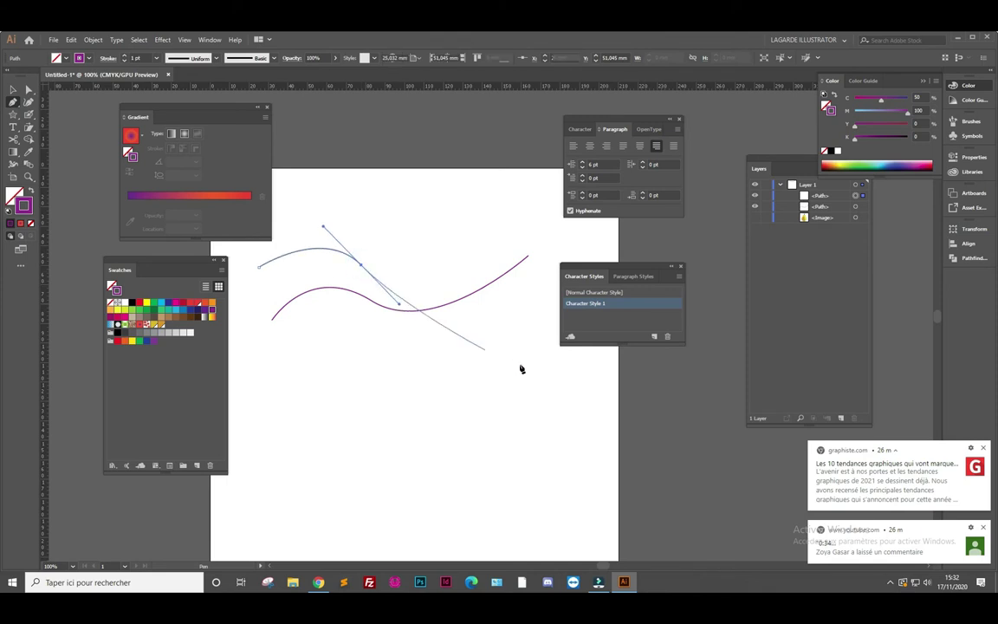
{"action": "left_click_drag", "start_coordinate": [565, 376], "coordinate": [658, 337]}
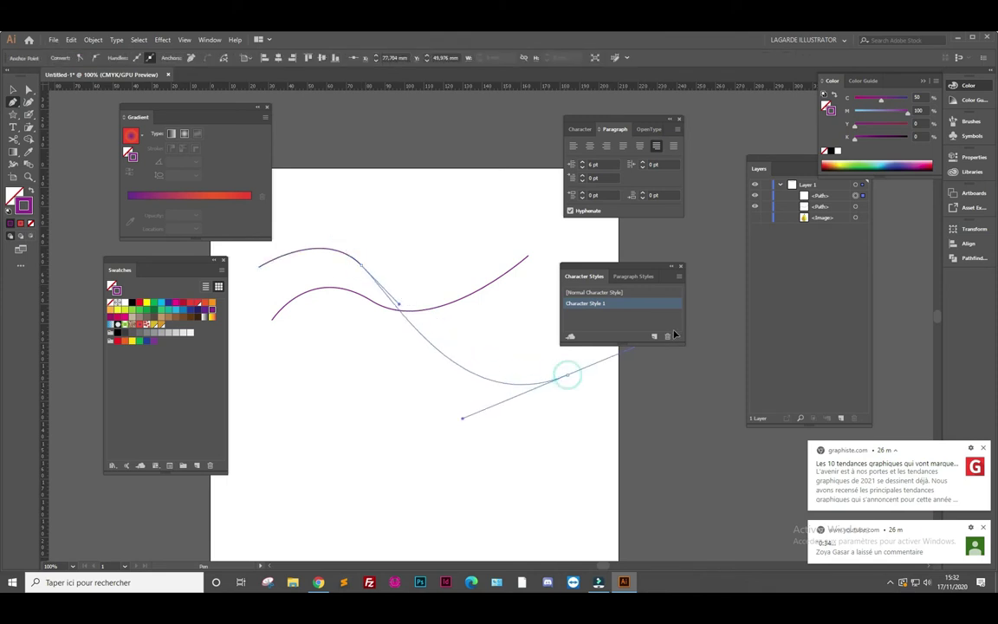
{"action": "left_click", "coordinate": [566, 376]}
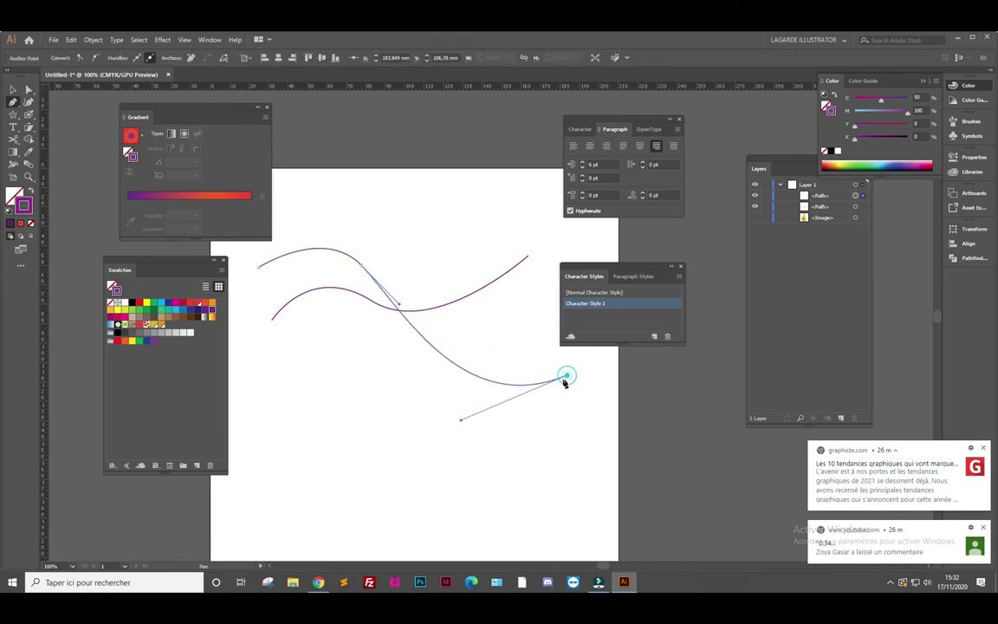
Set the new curve's stroke to bright yellow #FFE212
{"action": "double_click", "coordinate": [24, 208]}
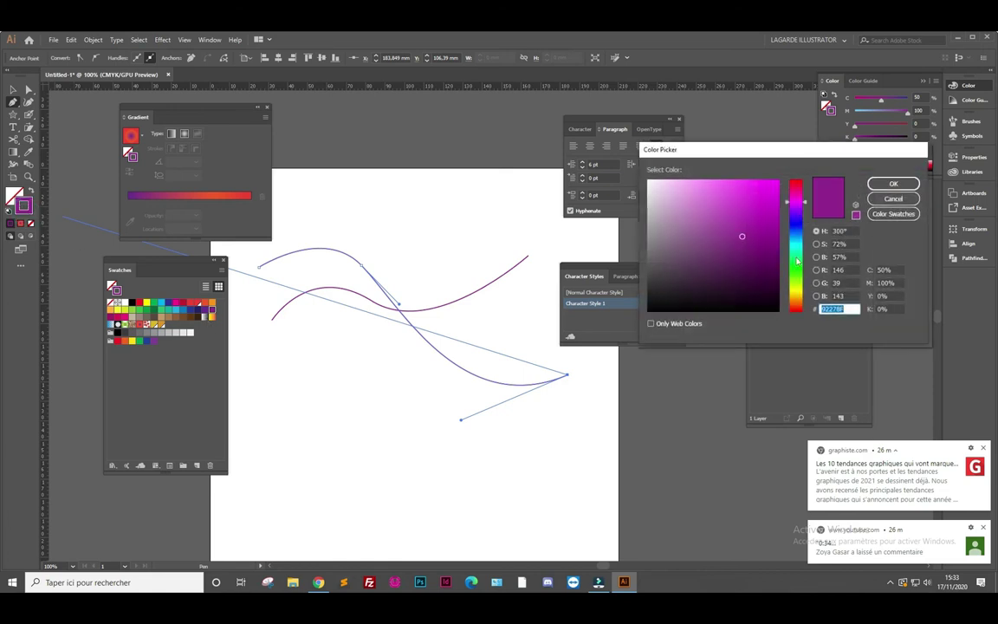
{"action": "left_click", "coordinate": [797, 302]}
{"action": "left_click", "coordinate": [769, 182]}
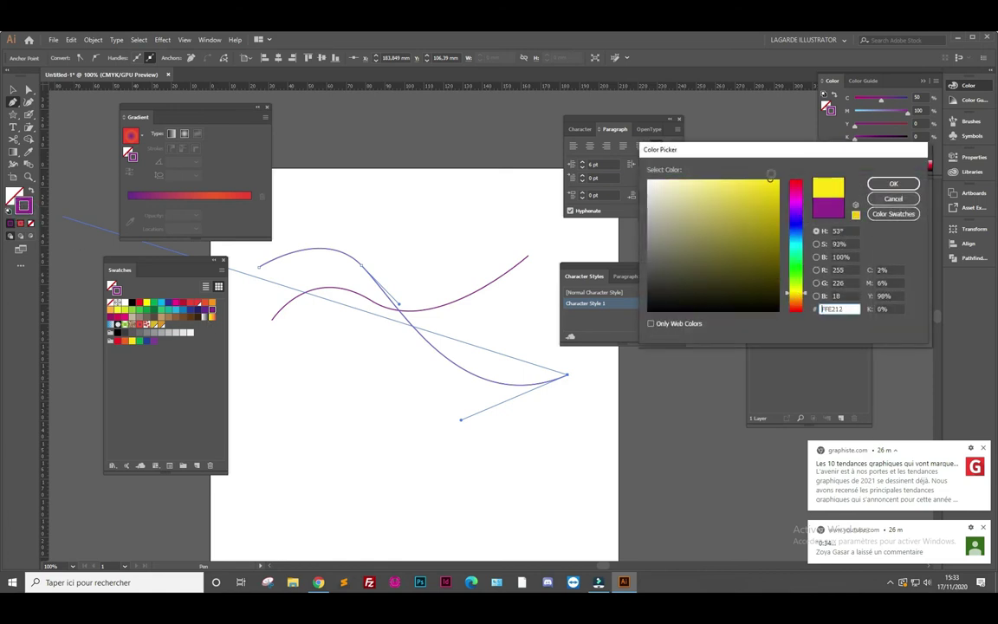
{"action": "left_click", "coordinate": [883, 188]}
{"action": "key", "text": "v"}
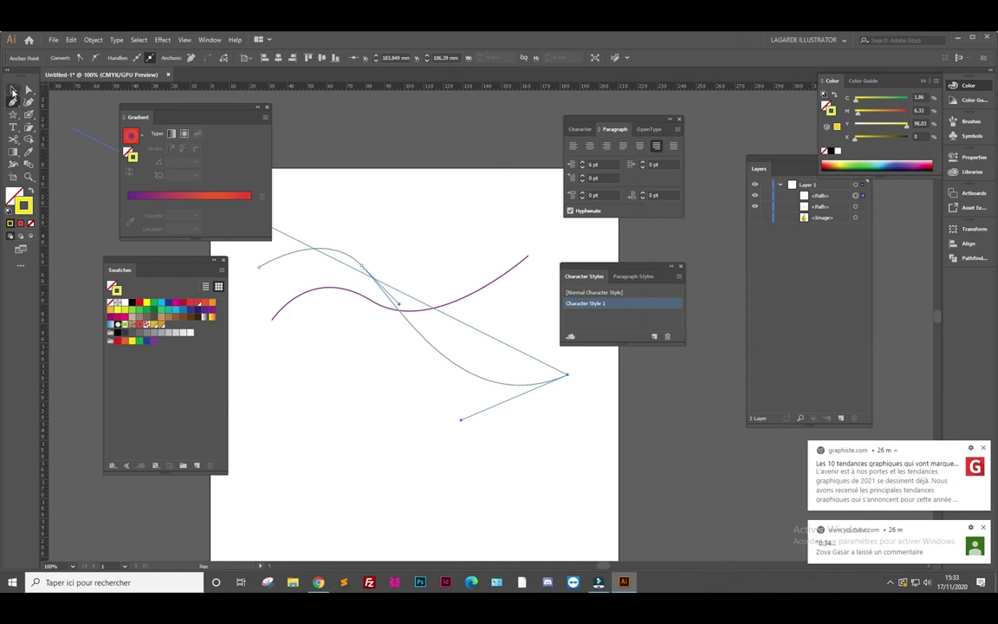
Blend the purple and yellow curves, then select the whole blend
{"action": "left_click", "coordinate": [28, 165]}
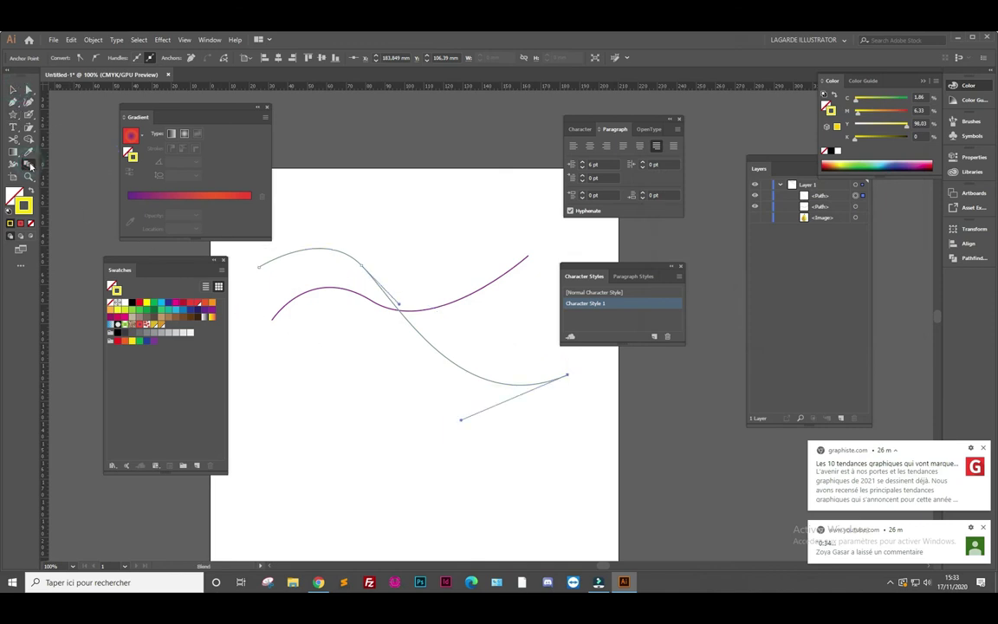
{"action": "left_click", "coordinate": [420, 310]}
{"action": "left_click", "coordinate": [421, 335]}
{"action": "left_click", "coordinate": [12, 89]}
{"action": "left_click", "coordinate": [339, 179]}
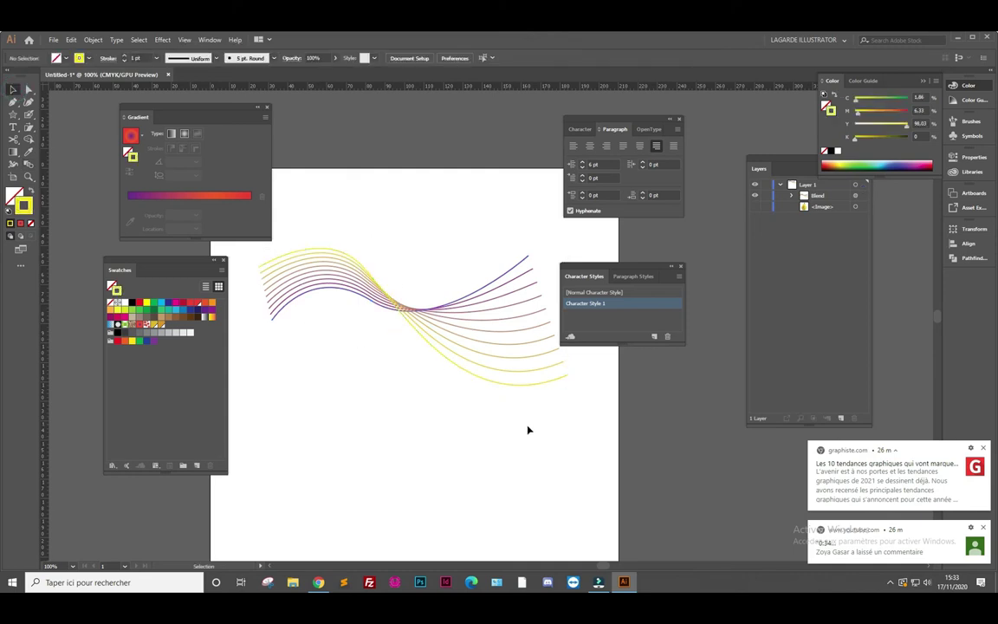
{"action": "left_click_drag", "start_coordinate": [347, 223], "coordinate": [510, 383]}
Delete the old blend and pen-draw a yellow curve at the top
{"action": "key", "text": "Delete"}
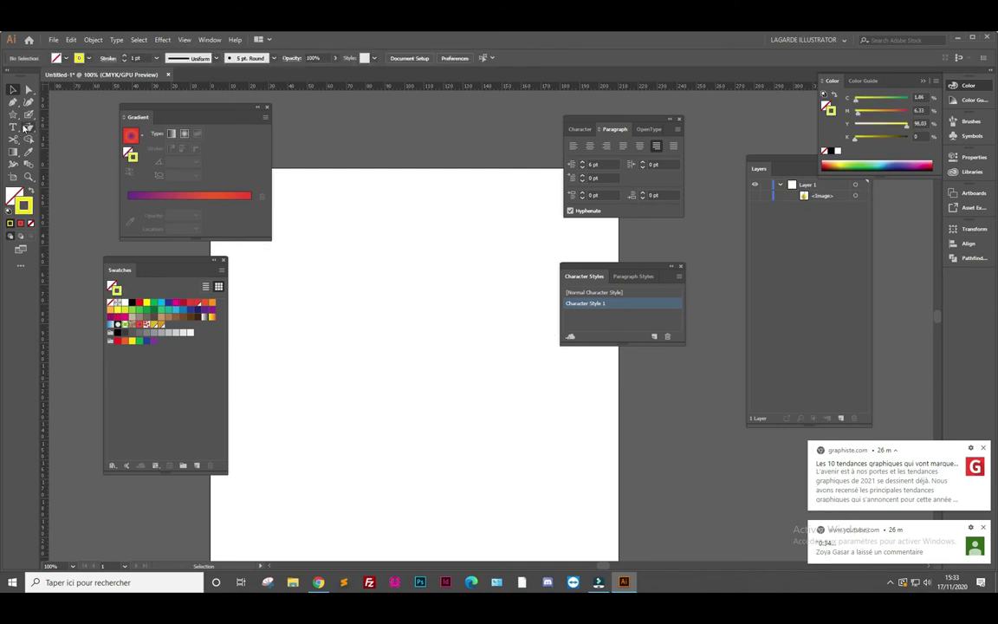
{"action": "left_click", "coordinate": [12, 101]}
{"action": "left_click", "coordinate": [291, 276]}
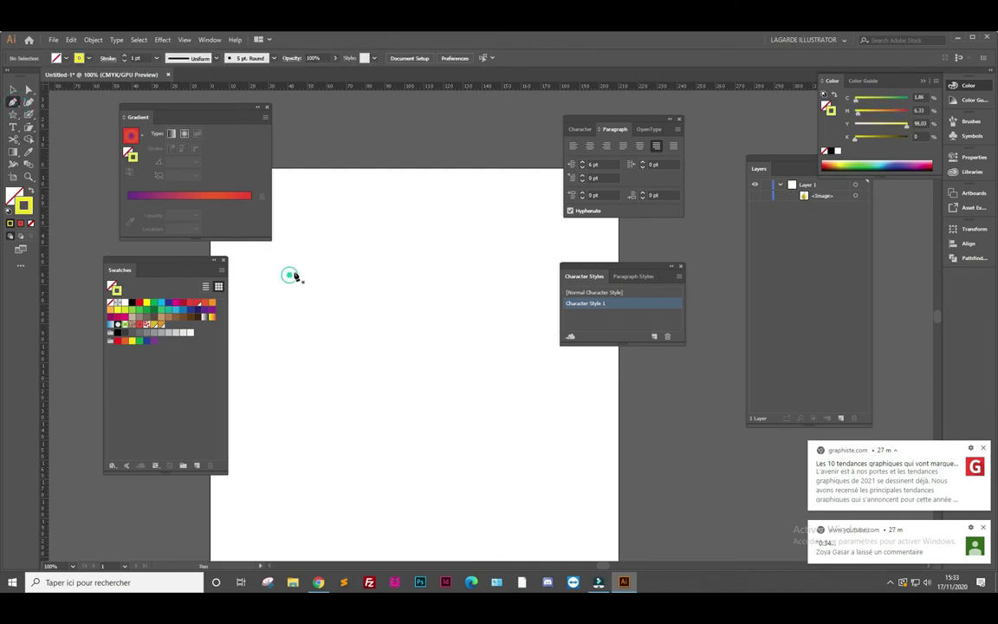
{"action": "left_click_drag", "start_coordinate": [379, 264], "coordinate": [414, 294]}
{"action": "left_click", "coordinate": [517, 253]}
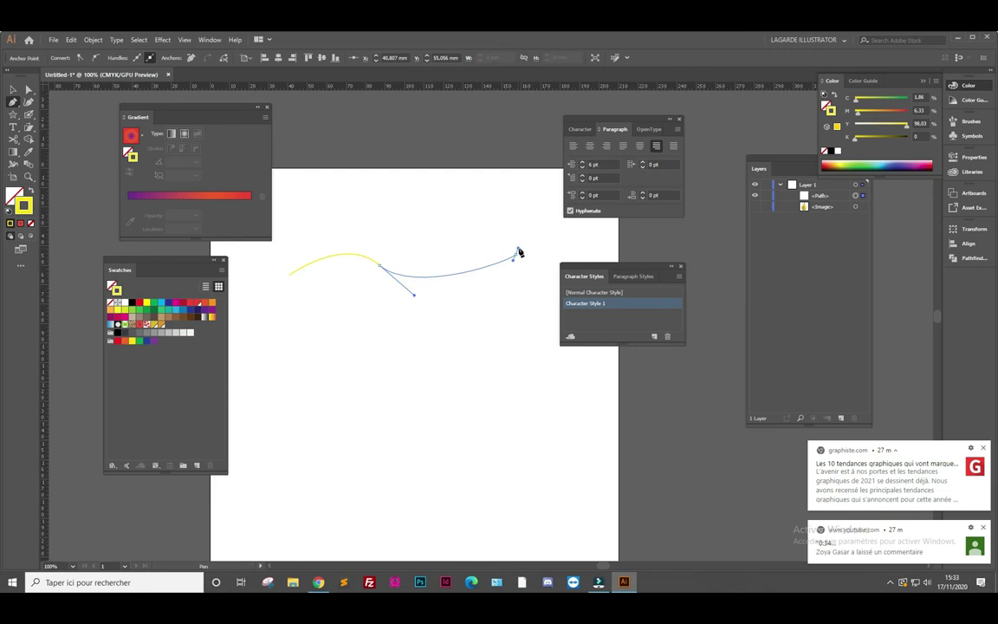
{"action": "left_click", "coordinate": [13, 89]}
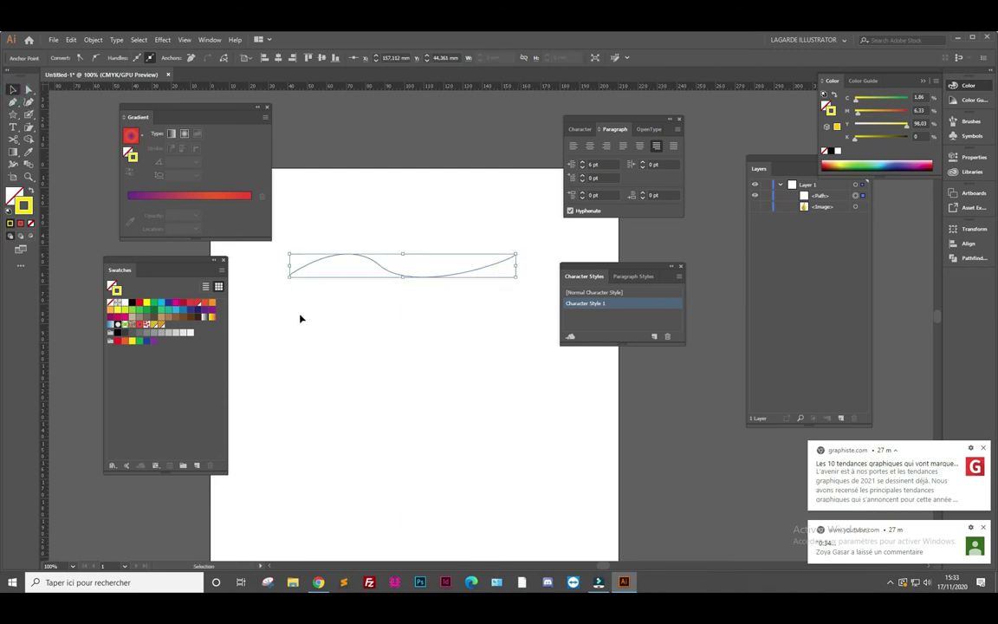
Draw a second curve below with a purple stroke
{"action": "left_click", "coordinate": [12, 101]}
{"action": "left_click", "coordinate": [287, 323]}
{"action": "left_click_drag", "start_coordinate": [393, 336], "coordinate": [448, 395]}
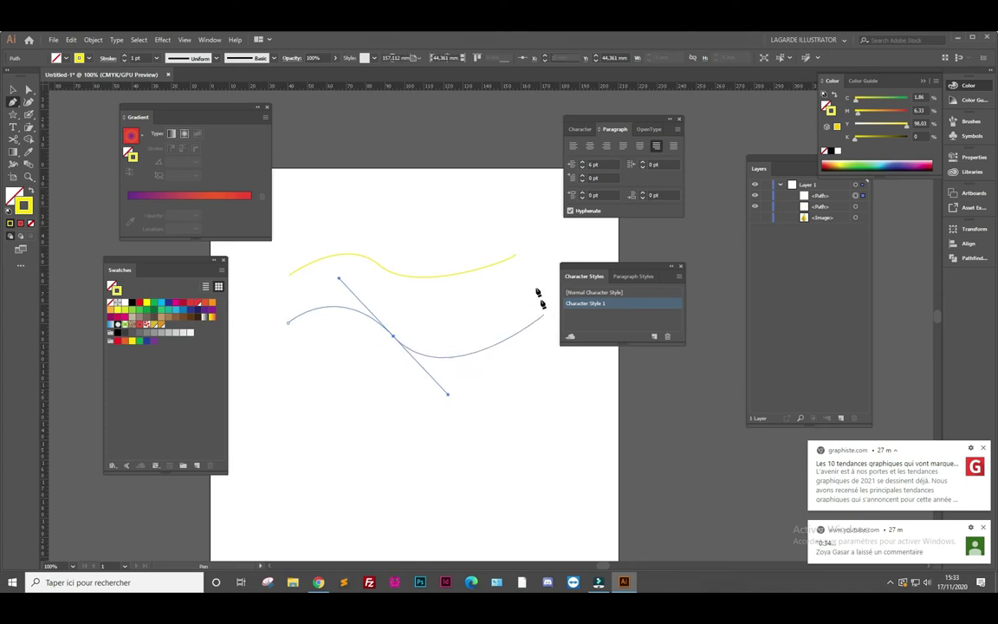
{"action": "left_click_drag", "start_coordinate": [530, 276], "coordinate": [508, 204]}
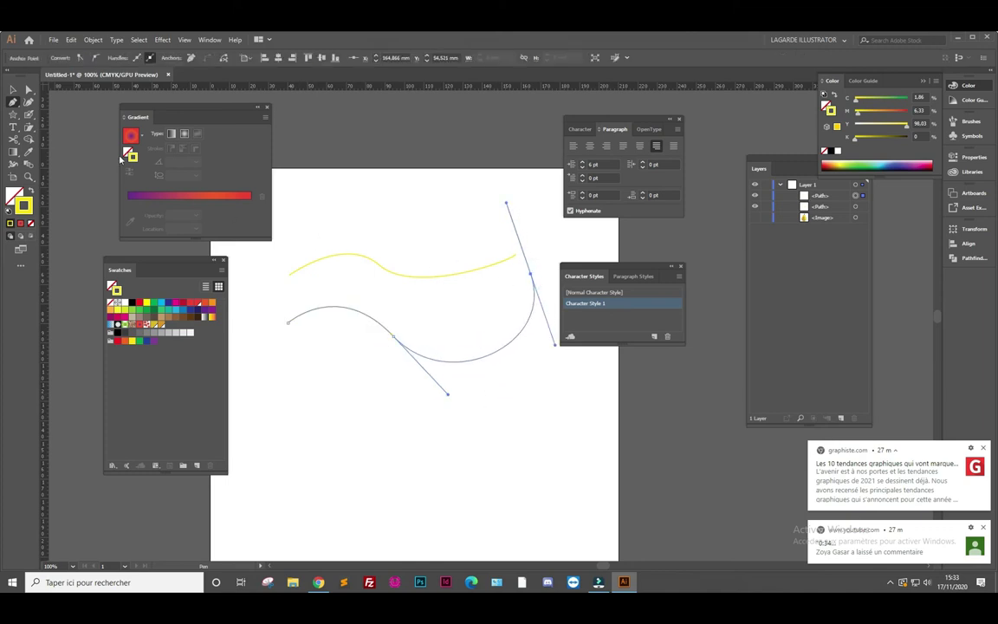
{"action": "left_click", "coordinate": [205, 307]}
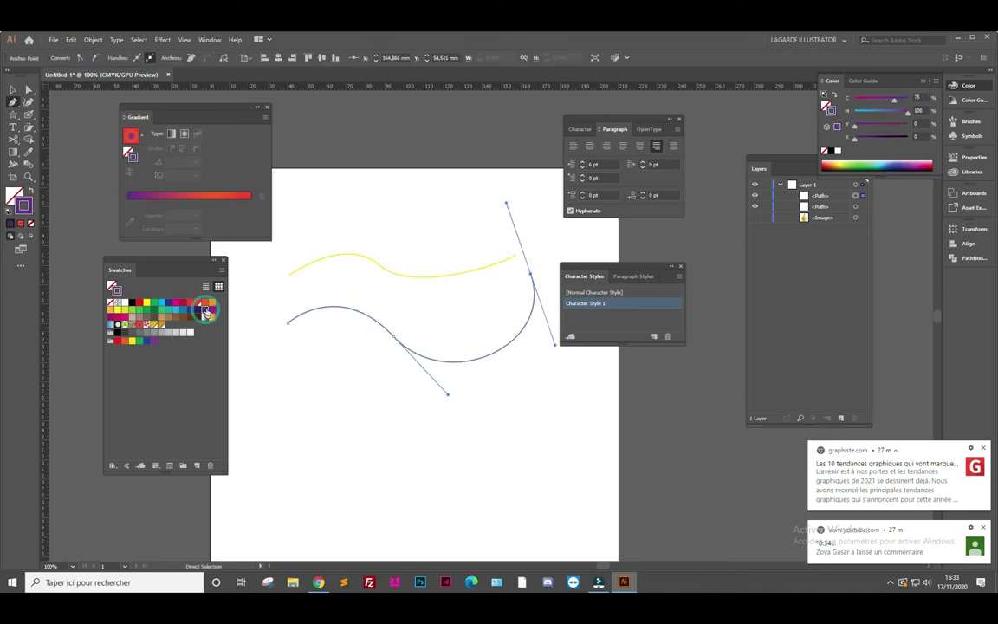
{"action": "left_click", "coordinate": [13, 89]}
Draw third and fourth wavy curves lower down the artboard
{"action": "left_click", "coordinate": [13, 102]}
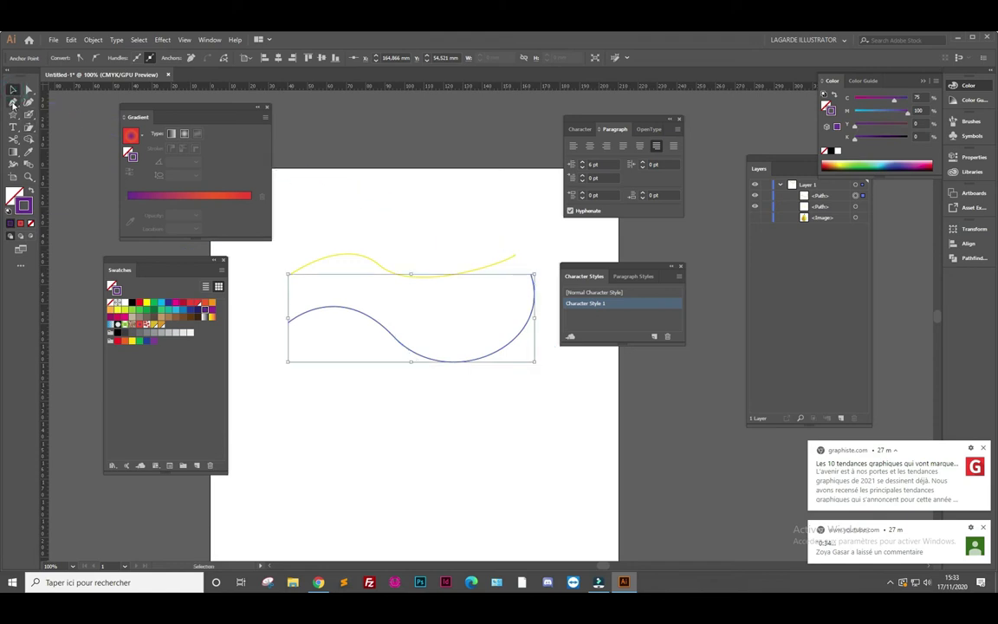
{"action": "left_click", "coordinate": [304, 389]}
{"action": "left_click_drag", "start_coordinate": [373, 404], "coordinate": [440, 465]}
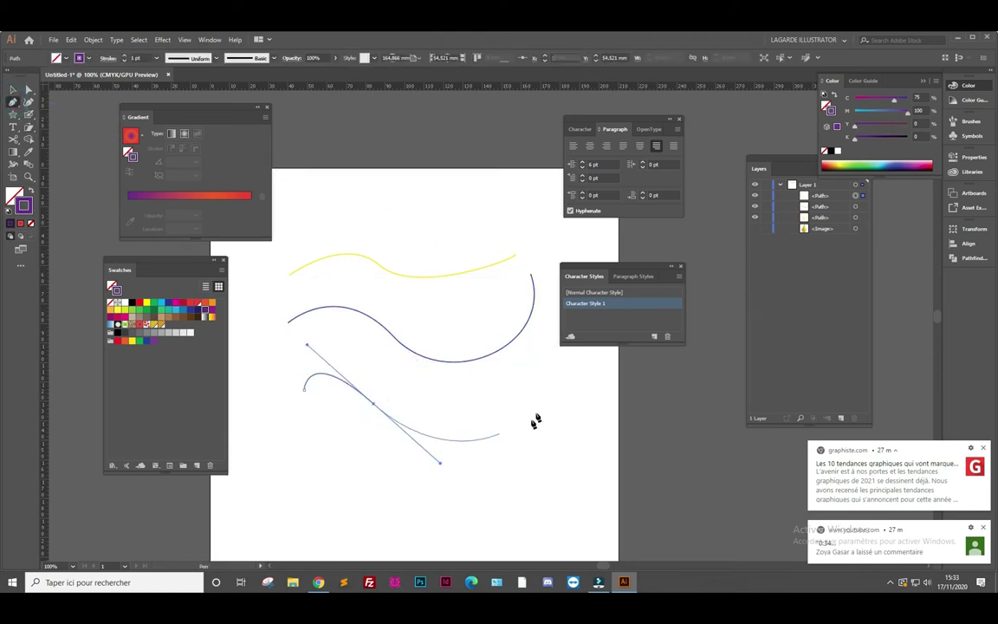
{"action": "left_click_drag", "start_coordinate": [511, 395], "coordinate": [512, 379]}
{"action": "left_click", "coordinate": [13, 89]}
{"action": "left_click", "coordinate": [13, 101]}
{"action": "left_click", "coordinate": [300, 432]}
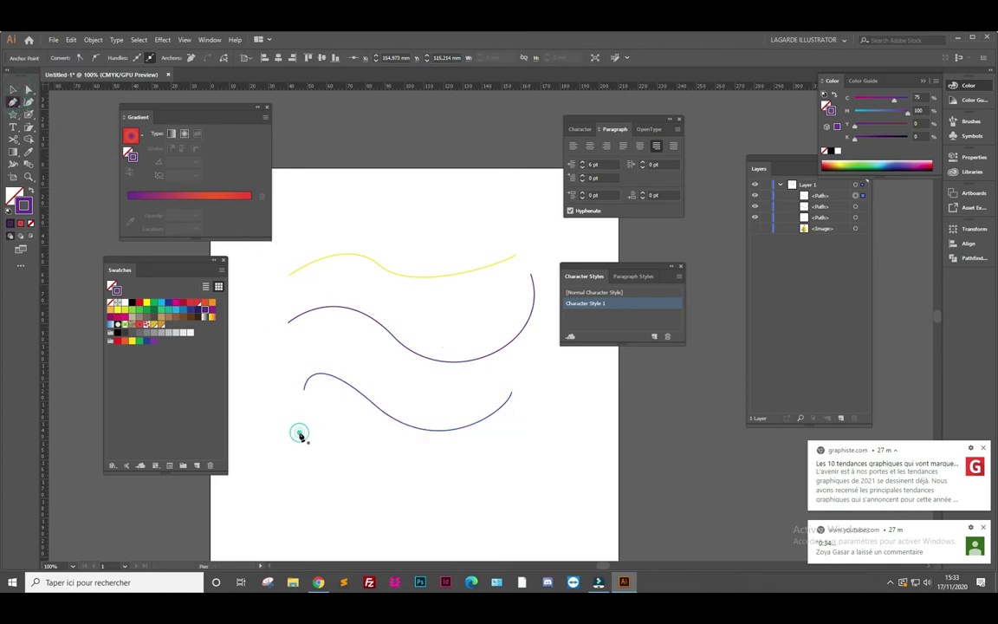
{"action": "left_click_drag", "start_coordinate": [356, 452], "coordinate": [382, 503]}
{"action": "left_click_drag", "start_coordinate": [507, 481], "coordinate": [522, 460]}
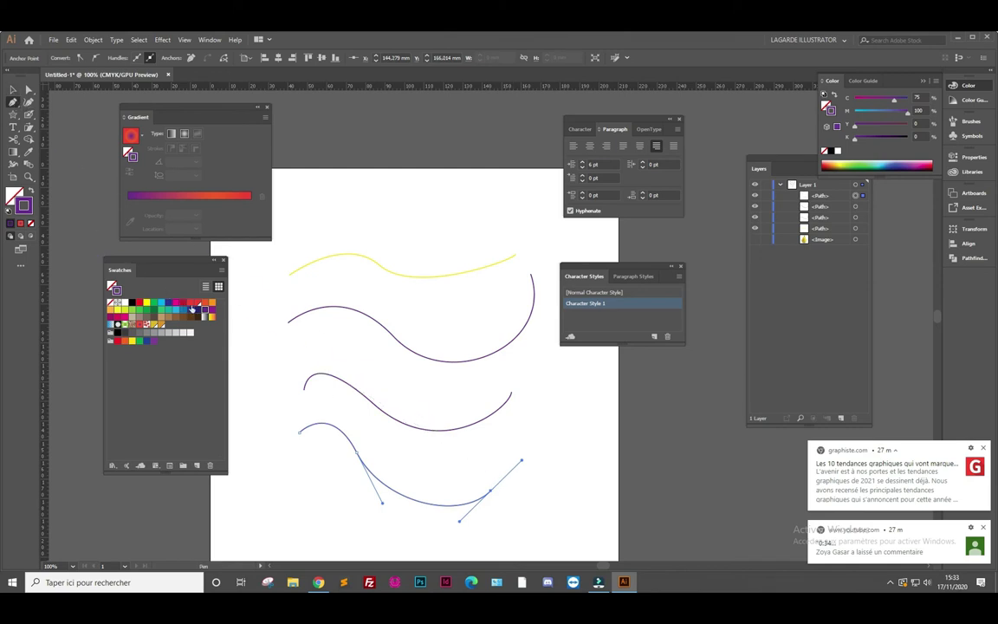
{"action": "left_click", "coordinate": [13, 89]}
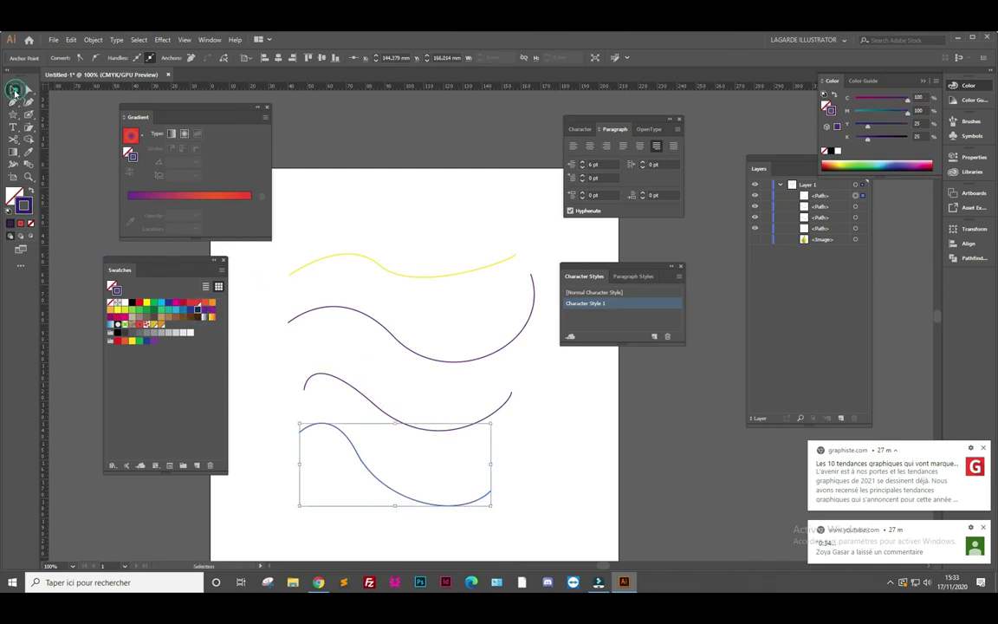
Blend through all four curves from top to bottom and select the blend
{"action": "left_click", "coordinate": [29, 167]}
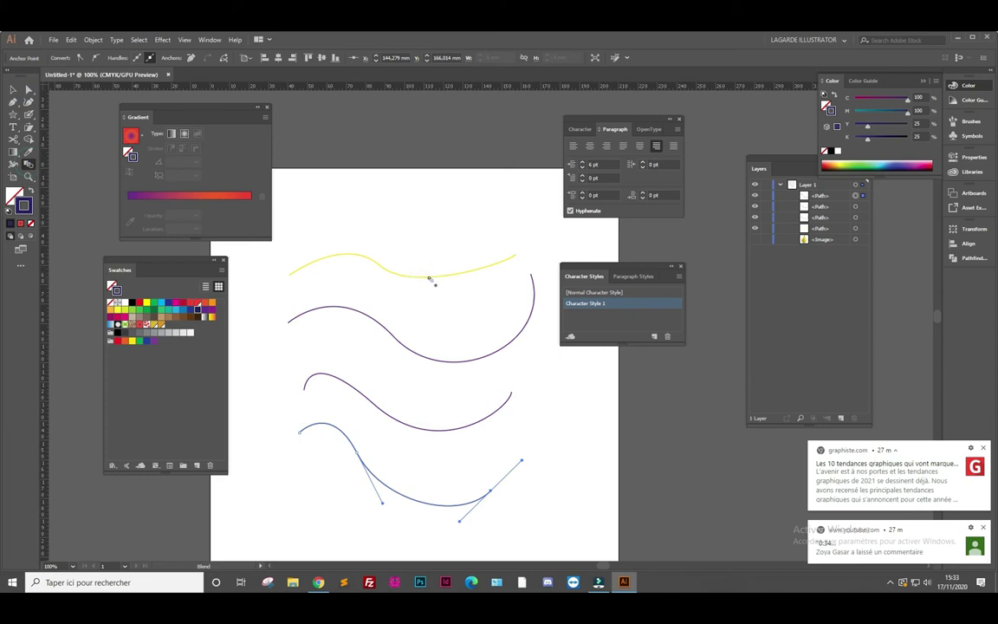
{"action": "left_click", "coordinate": [440, 363]}
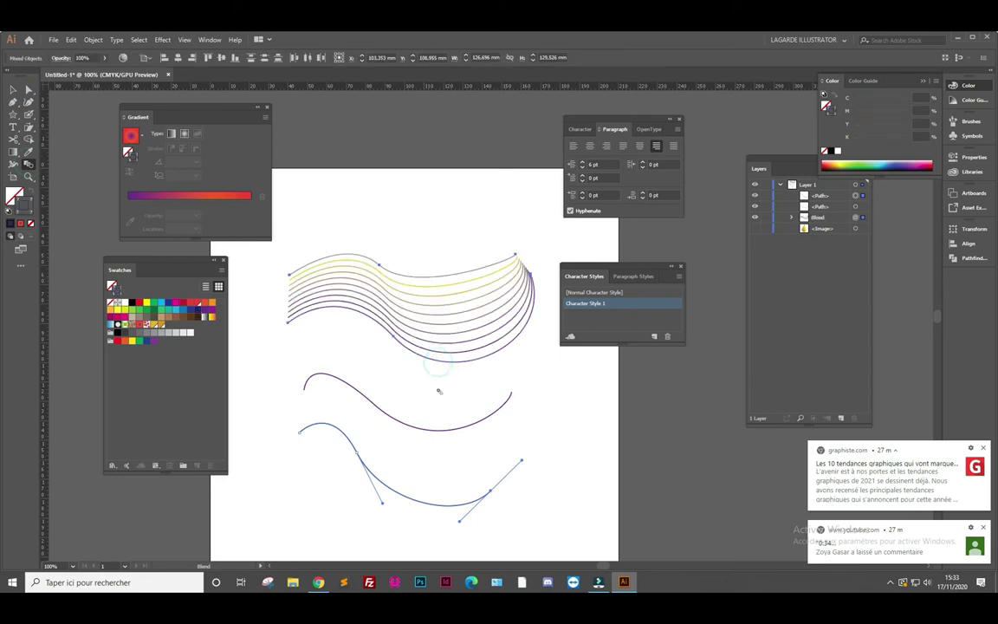
{"action": "left_click", "coordinate": [440, 431]}
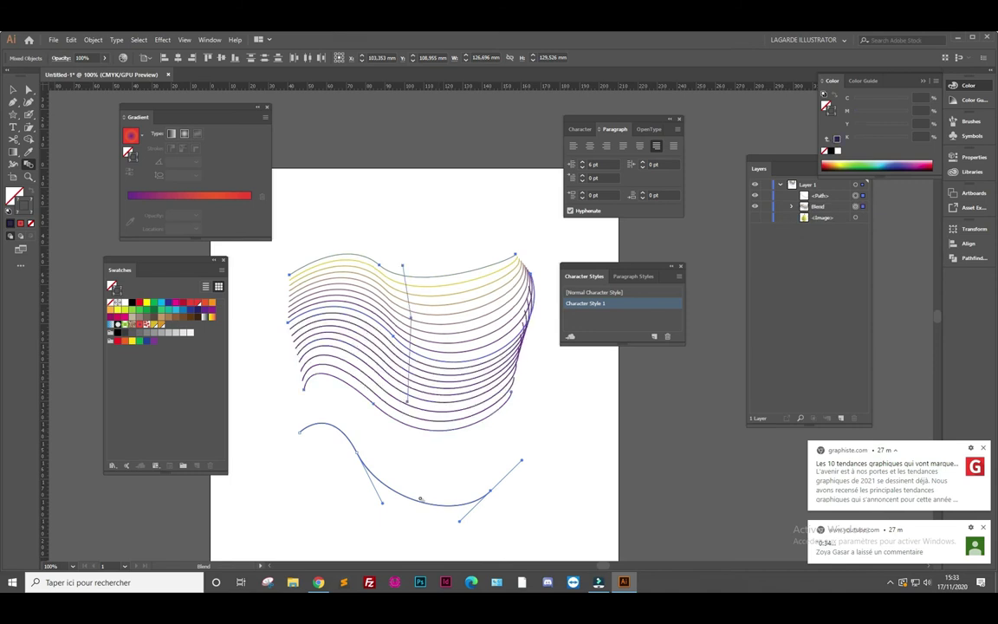
{"action": "left_click", "coordinate": [419, 504]}
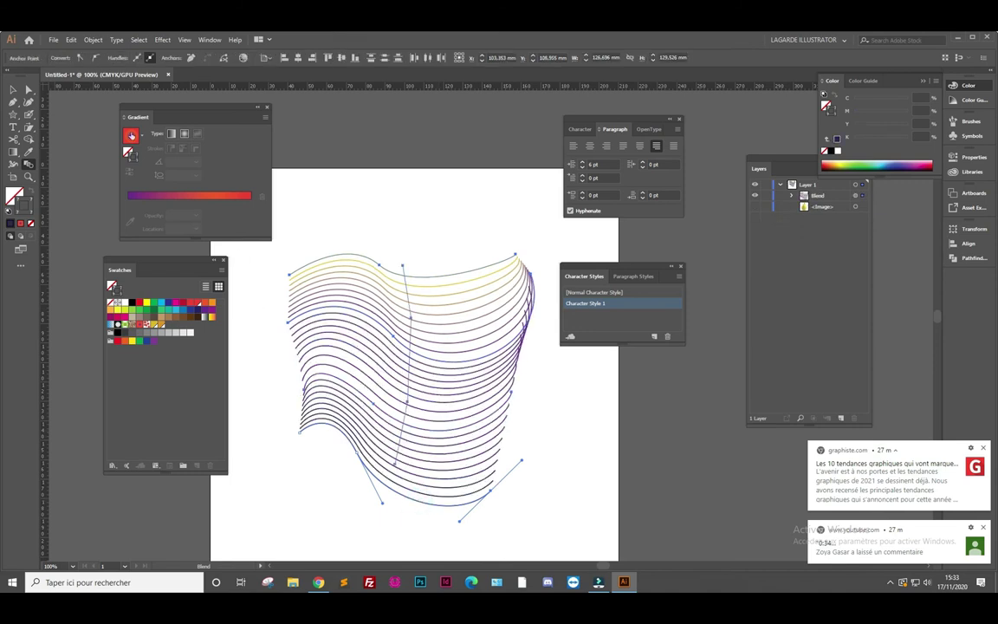
{"action": "left_click", "coordinate": [12, 90]}
{"action": "left_click_drag", "start_coordinate": [342, 211], "coordinate": [472, 532]}
Clear the blend and draw five overlapping outlined rectangles near the page centre
{"action": "key", "text": "Delete"}
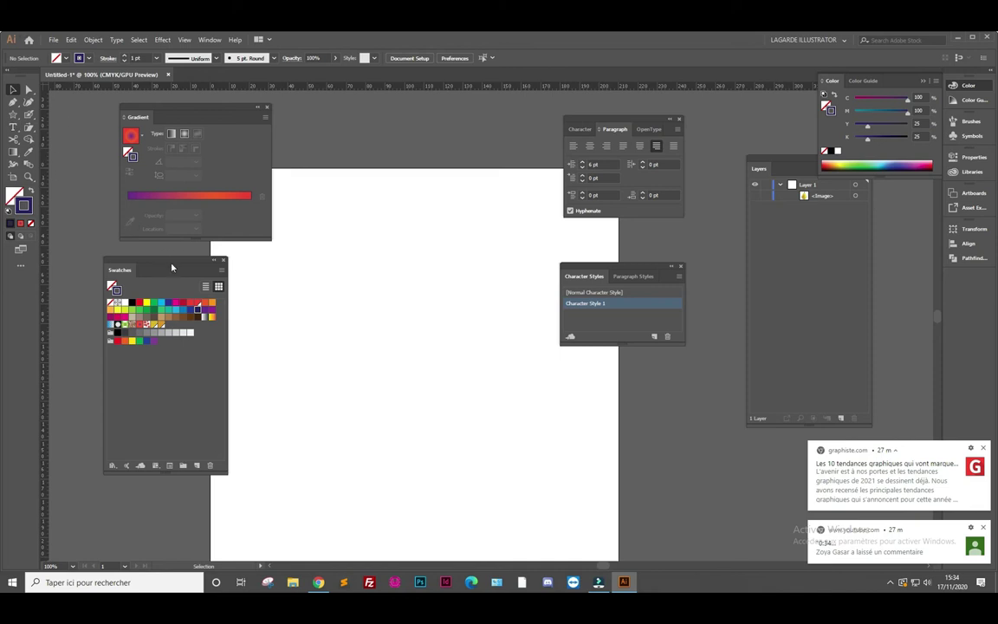
{"action": "left_click_drag", "start_coordinate": [171, 267], "coordinate": [147, 309]}
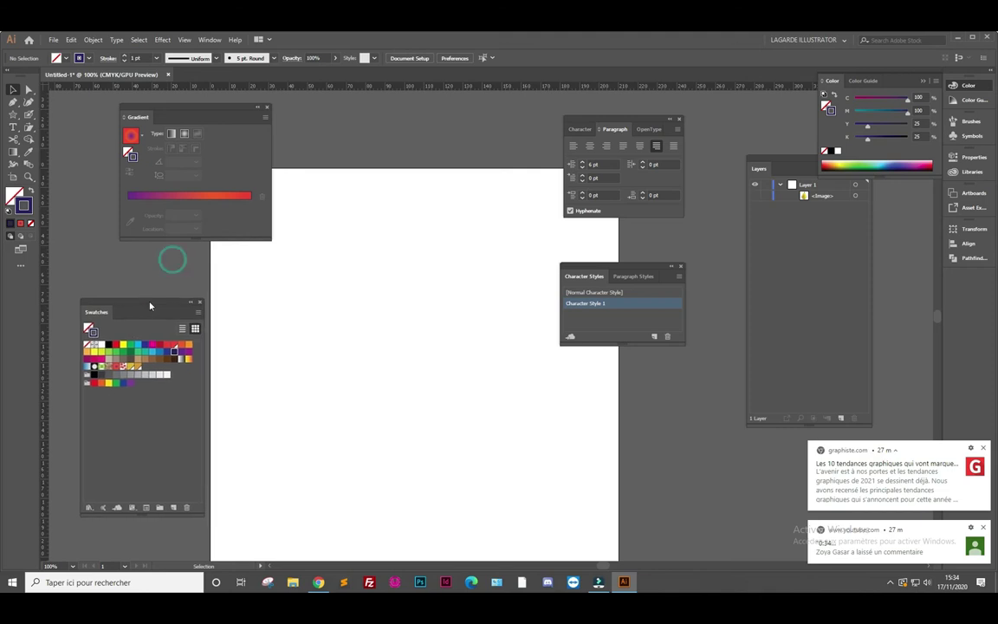
{"action": "left_click", "coordinate": [13, 113]}
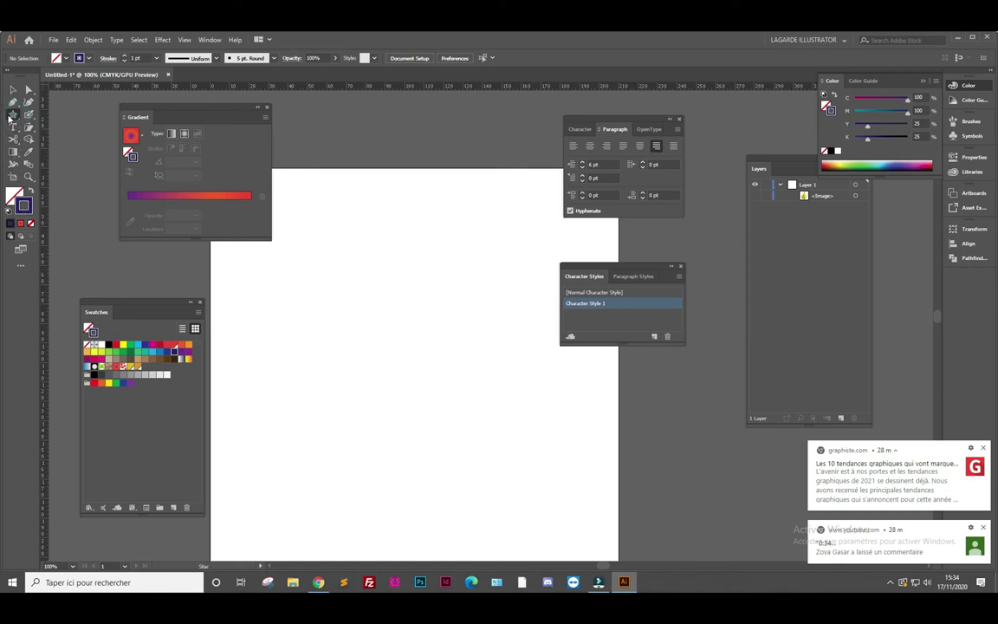
{"action": "left_click_drag", "start_coordinate": [13, 113], "coordinate": [78, 104]}
{"action": "left_click_drag", "start_coordinate": [309, 290], "coordinate": [413, 356]}
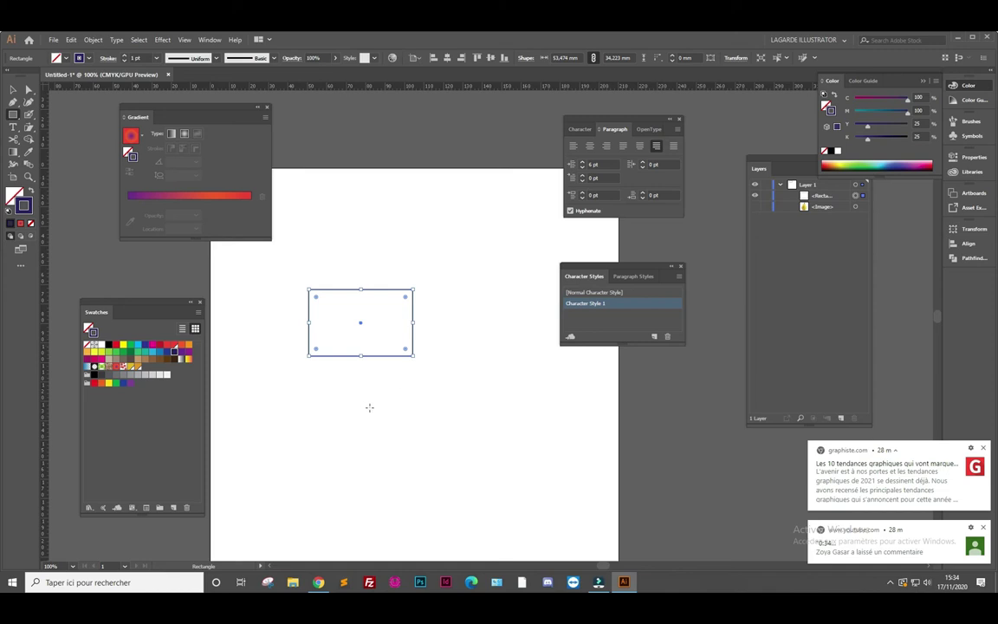
{"action": "left_click_drag", "start_coordinate": [371, 408], "coordinate": [440, 458]}
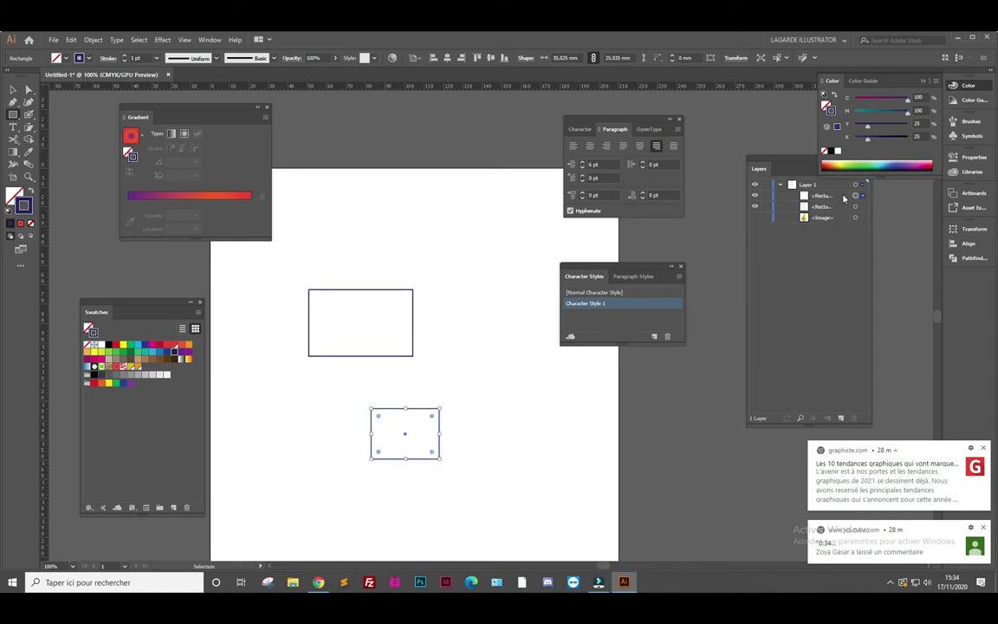
{"action": "left_click_drag", "start_coordinate": [379, 337], "coordinate": [506, 430]}
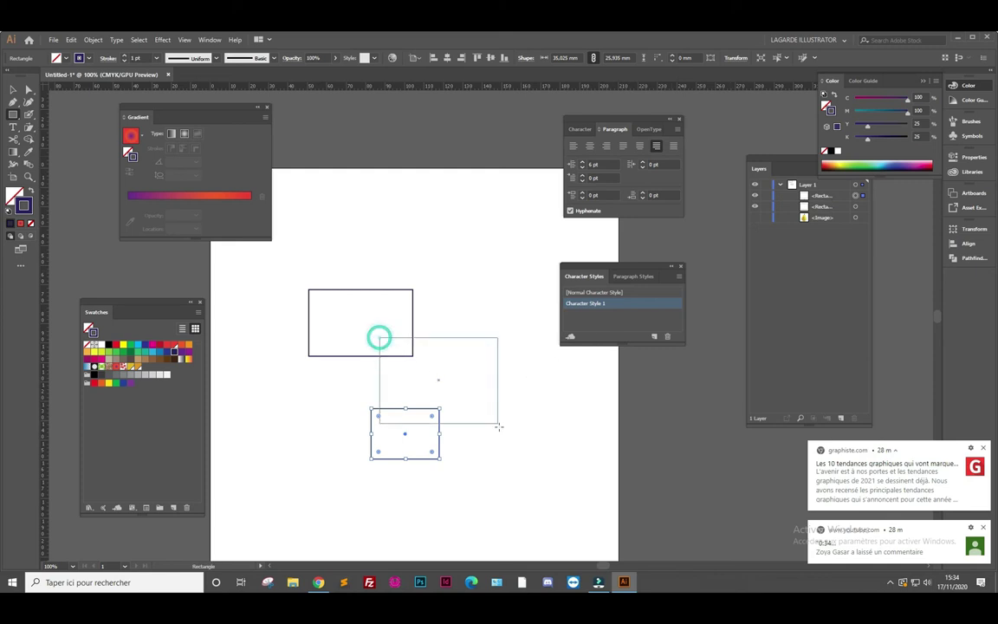
{"action": "left_click_drag", "start_coordinate": [317, 378], "coordinate": [415, 438]}
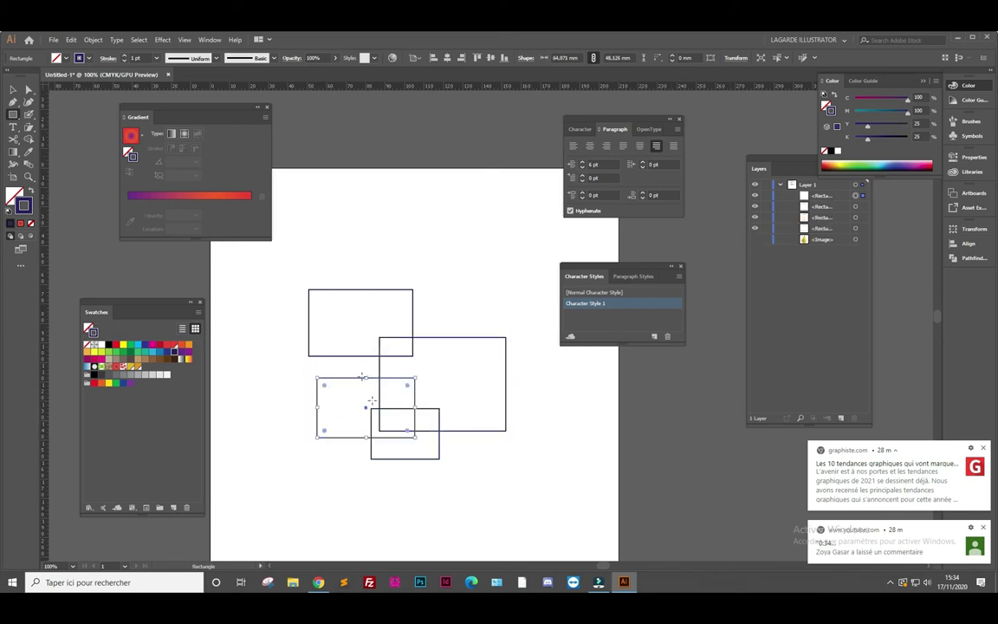
{"action": "left_click_drag", "start_coordinate": [340, 335], "coordinate": [368, 398]}
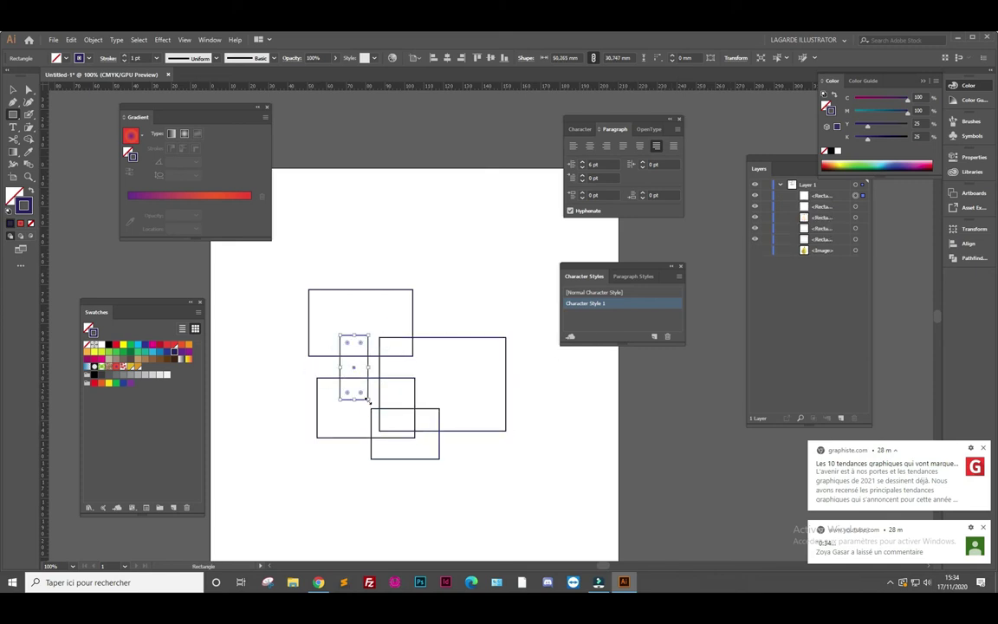
Rename the first layer ('Er…') and create a new Layer 2
{"action": "double_click", "coordinate": [808, 185]}
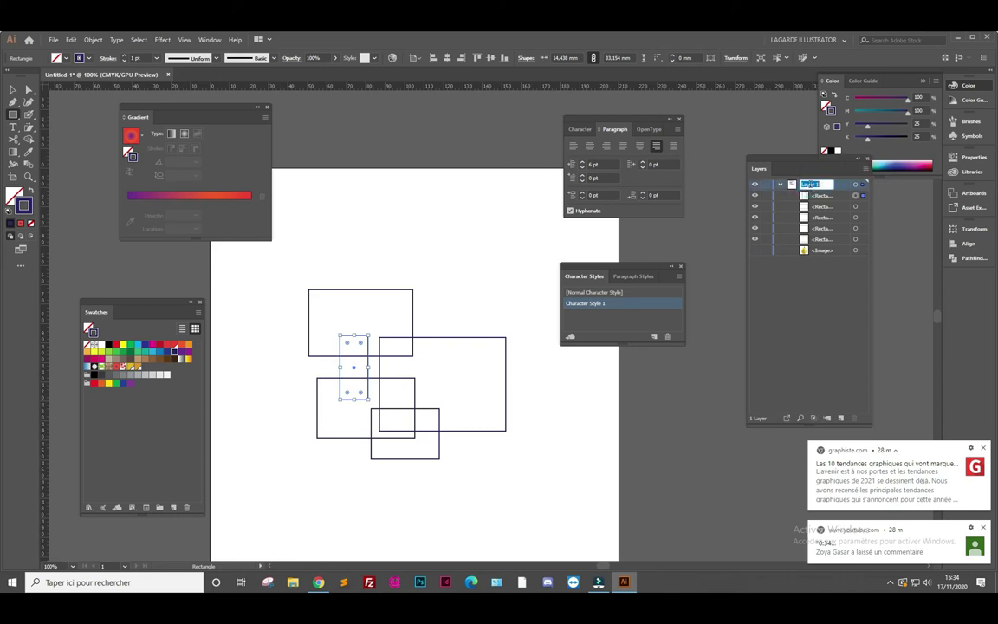
{"action": "type", "text": "Er"}
{"action": "left_click", "coordinate": [13, 90]}
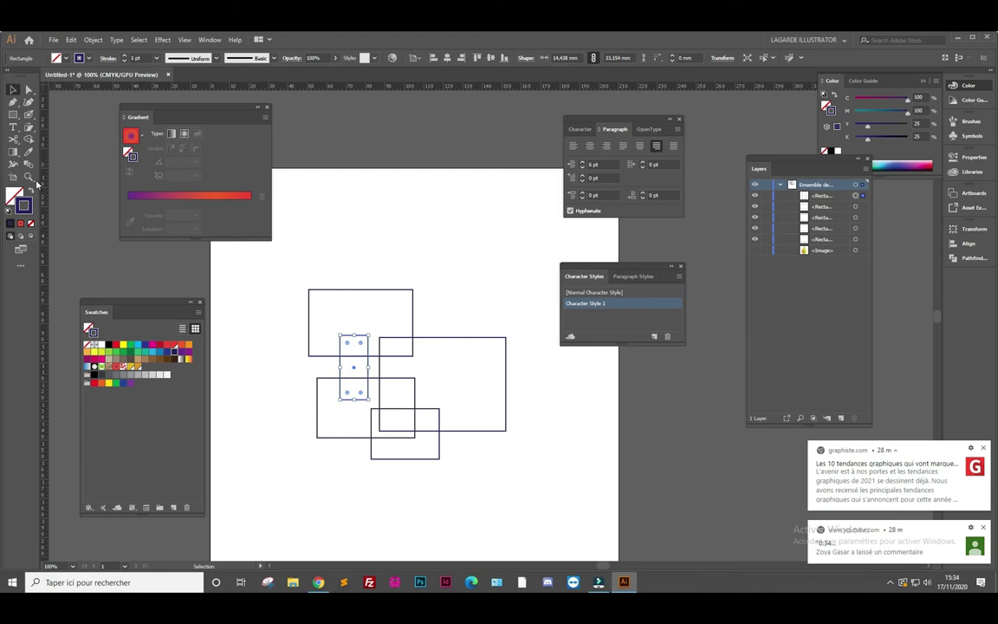
{"action": "left_click", "coordinate": [841, 418]}
Draw a large navy-filled ellipse over the rectangles
{"action": "left_click", "coordinate": [782, 198]}
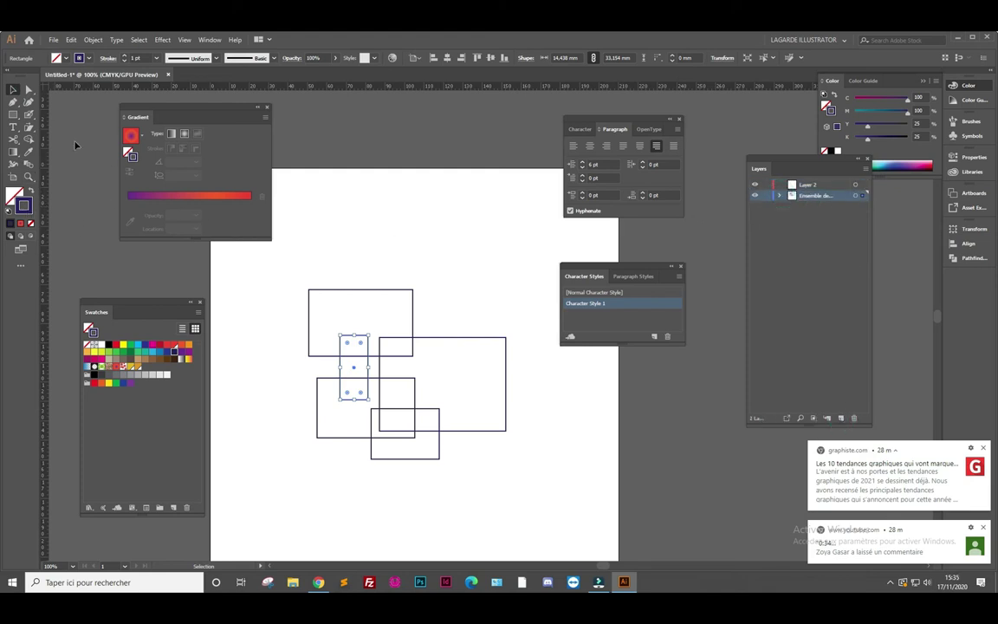
{"action": "left_click", "coordinate": [14, 113]}
{"action": "left_click", "coordinate": [57, 137]}
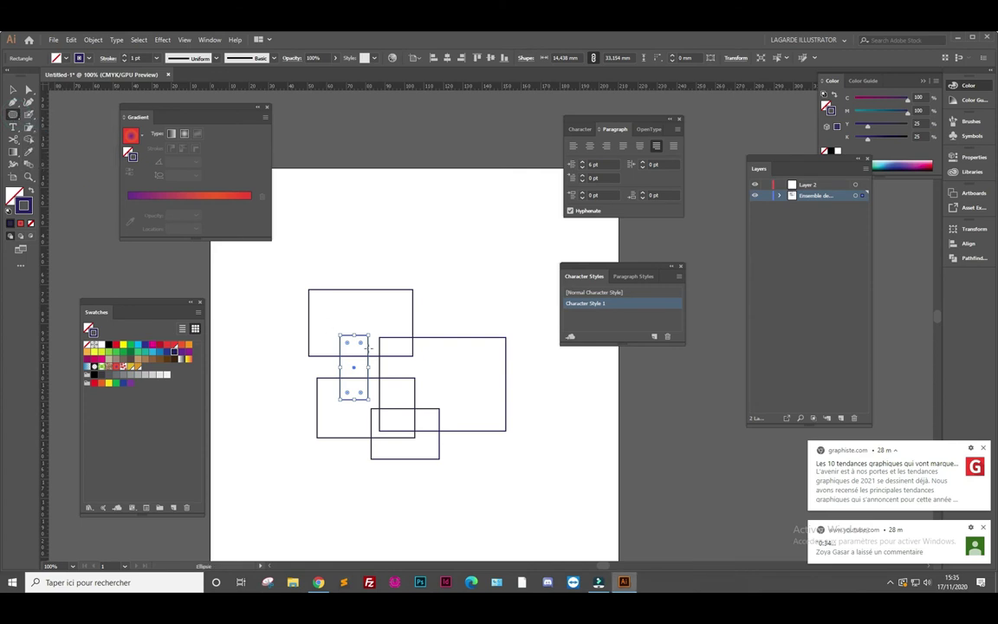
{"action": "left_click_drag", "start_coordinate": [326, 318], "coordinate": [465, 437]}
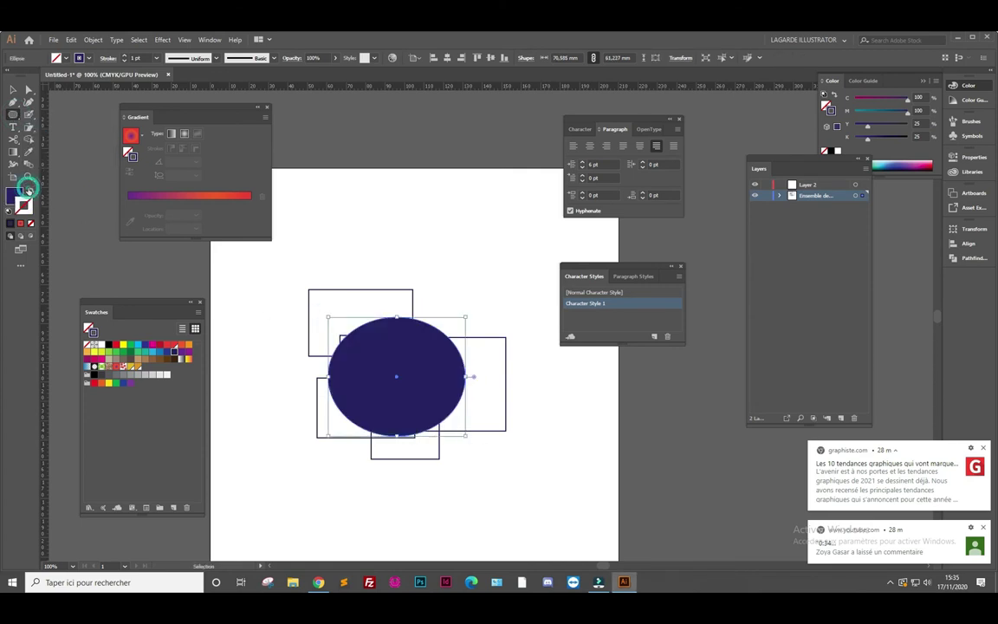
{"action": "left_click", "coordinate": [28, 191]}
{"action": "left_click", "coordinate": [13, 91]}
{"action": "left_click", "coordinate": [457, 277]}
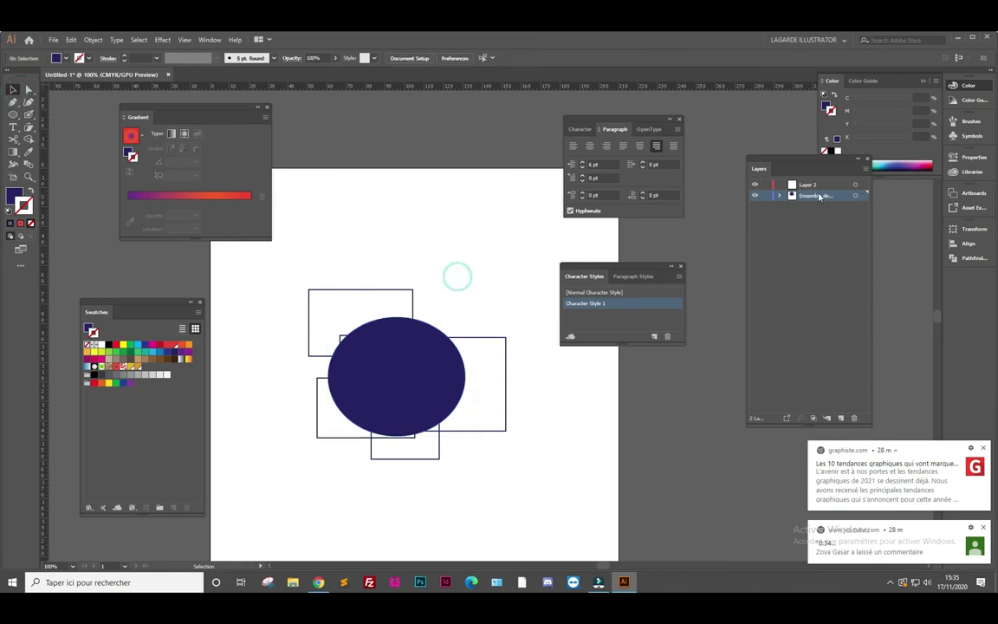
Move the ellipse into Layer 2 and toggle each layer's visibility to check
{"action": "left_click", "coordinate": [779, 196]}
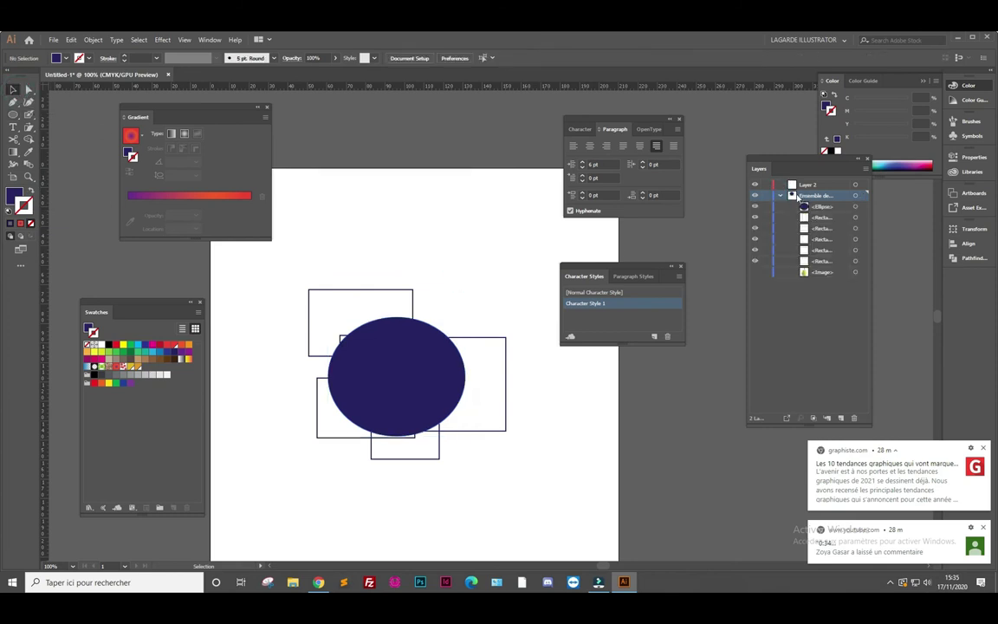
{"action": "left_click", "coordinate": [816, 186]}
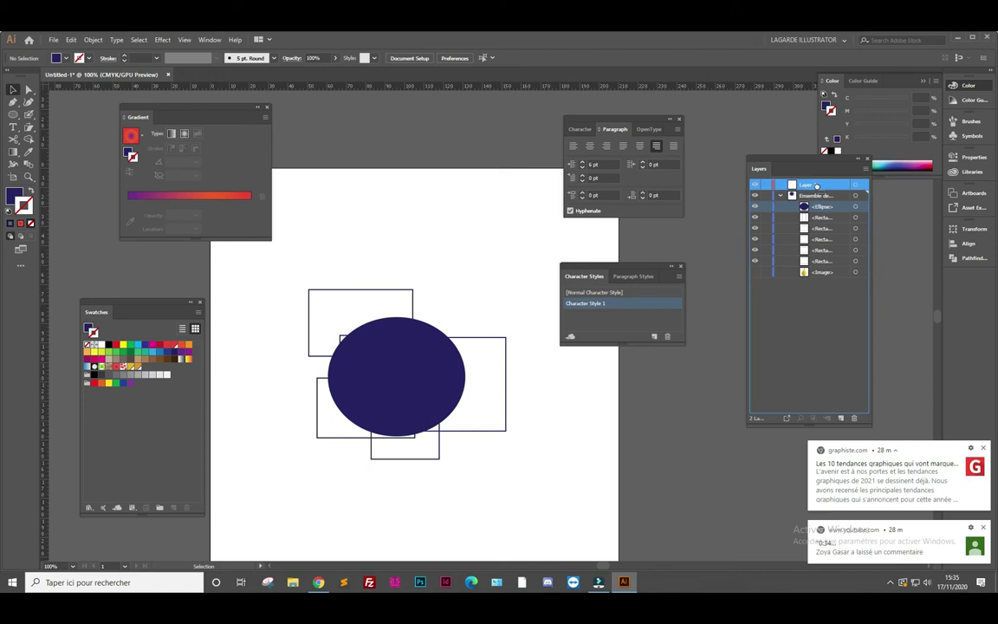
{"action": "left_click_drag", "start_coordinate": [818, 187], "coordinate": [816, 187]}
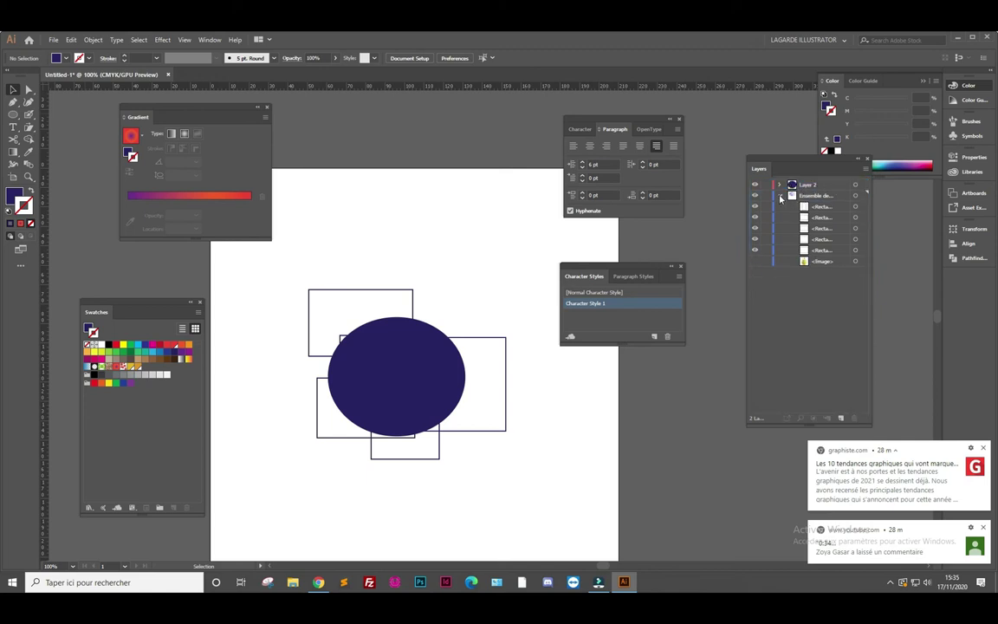
{"action": "left_click", "coordinate": [781, 196]}
{"action": "left_click", "coordinate": [755, 196]}
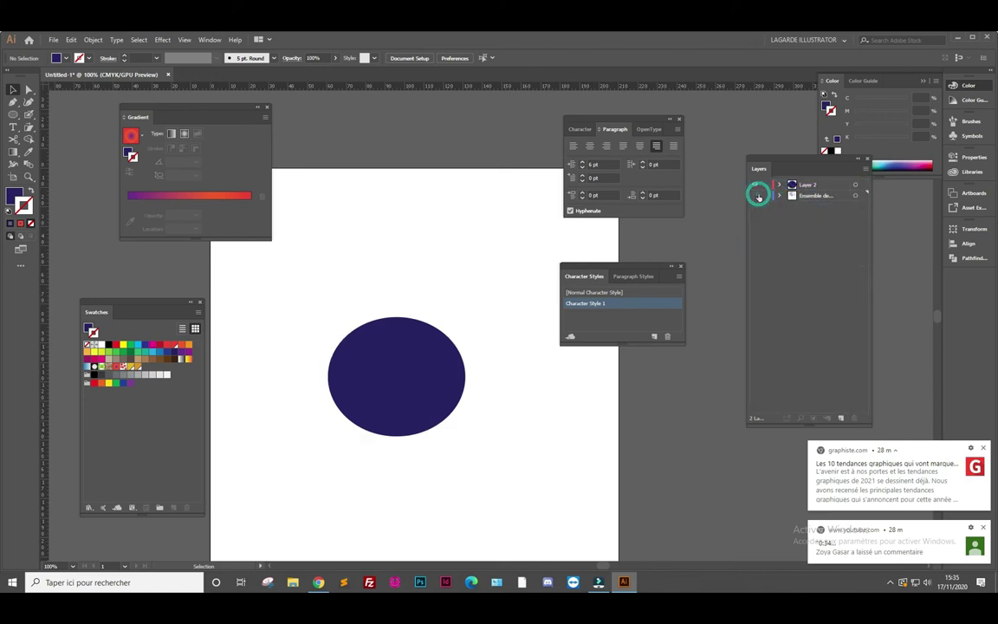
{"action": "left_click", "coordinate": [755, 196]}
{"action": "left_click", "coordinate": [756, 186]}
{"action": "left_click", "coordinate": [756, 185]}
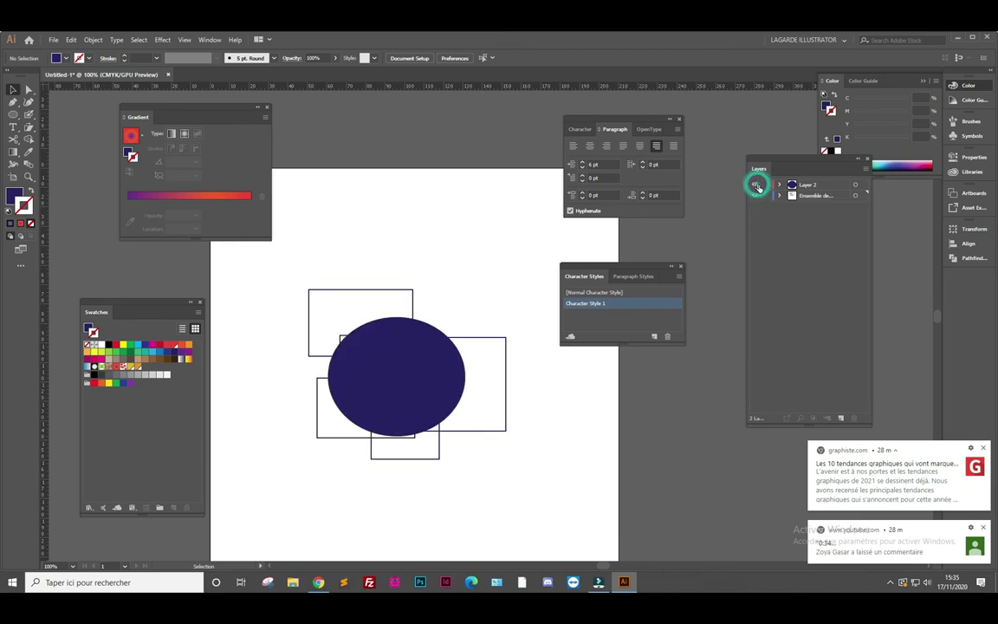
Lock the rectangles layer and nudge the navy ellipse up and right
{"action": "left_click", "coordinate": [767, 196]}
{"action": "left_click_drag", "start_coordinate": [403, 417], "coordinate": [440, 395]}
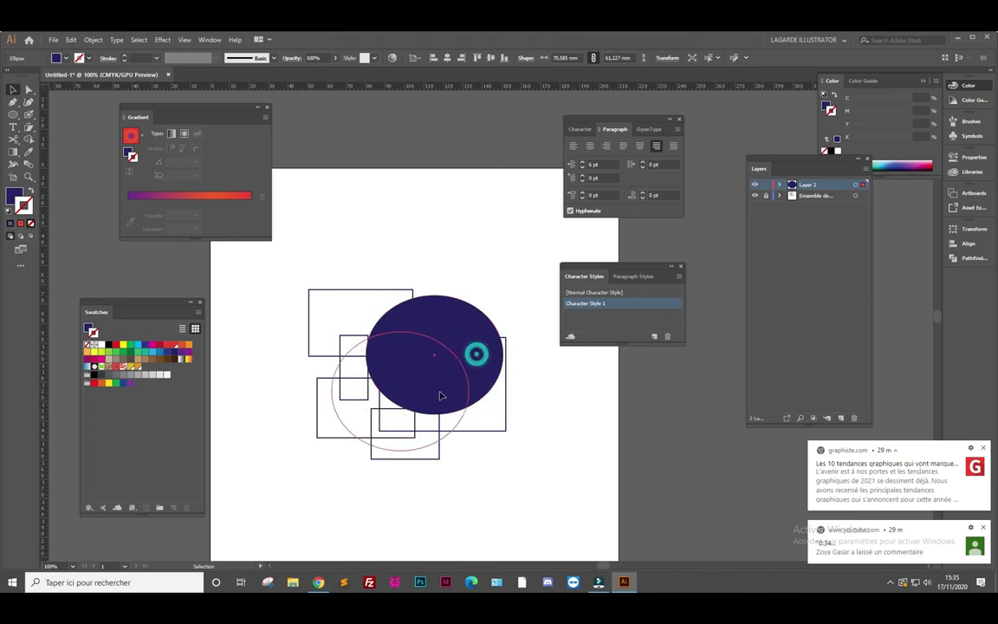
{"action": "left_click_drag", "start_coordinate": [441, 395], "coordinate": [442, 392]}
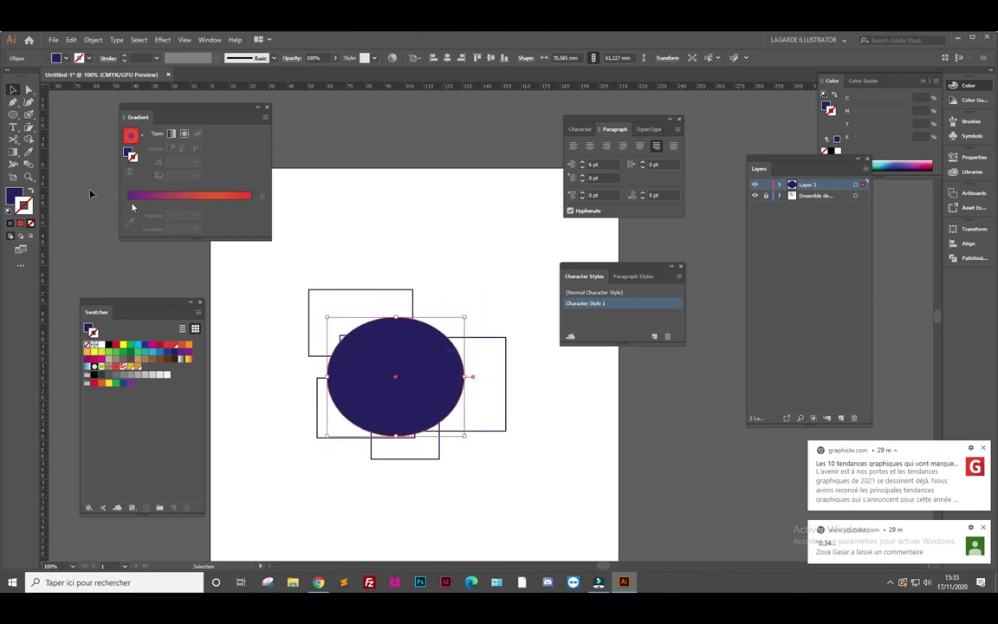
Draw a white, outline-free eye circle and duplicate it as a second eye
{"action": "left_click", "coordinate": [13, 114]}
{"action": "left_click_drag", "start_coordinate": [350, 346], "coordinate": [401, 398]}
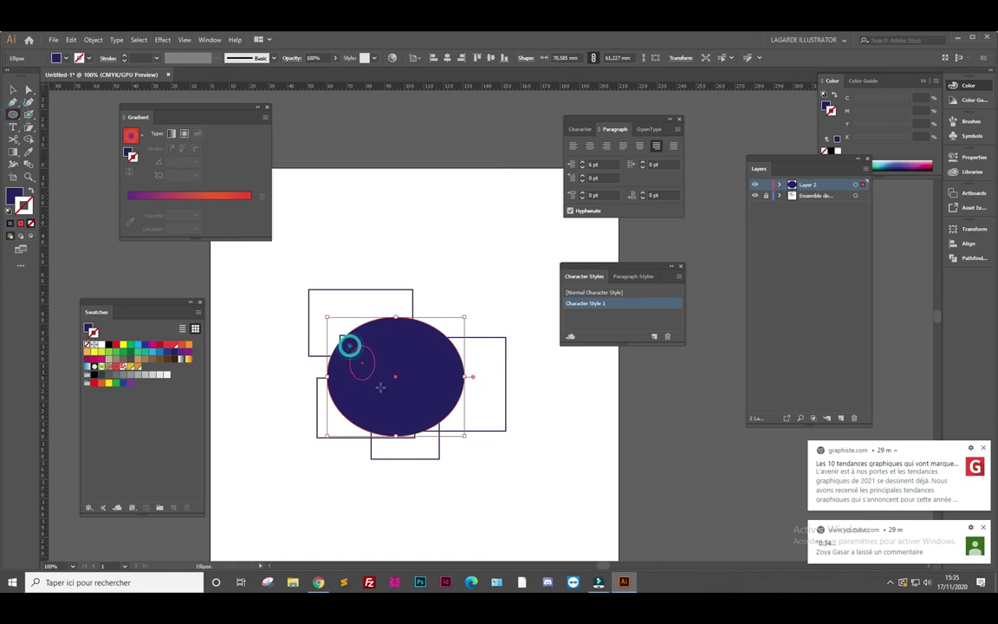
{"action": "left_click", "coordinate": [9, 213]}
{"action": "left_click", "coordinate": [31, 222]}
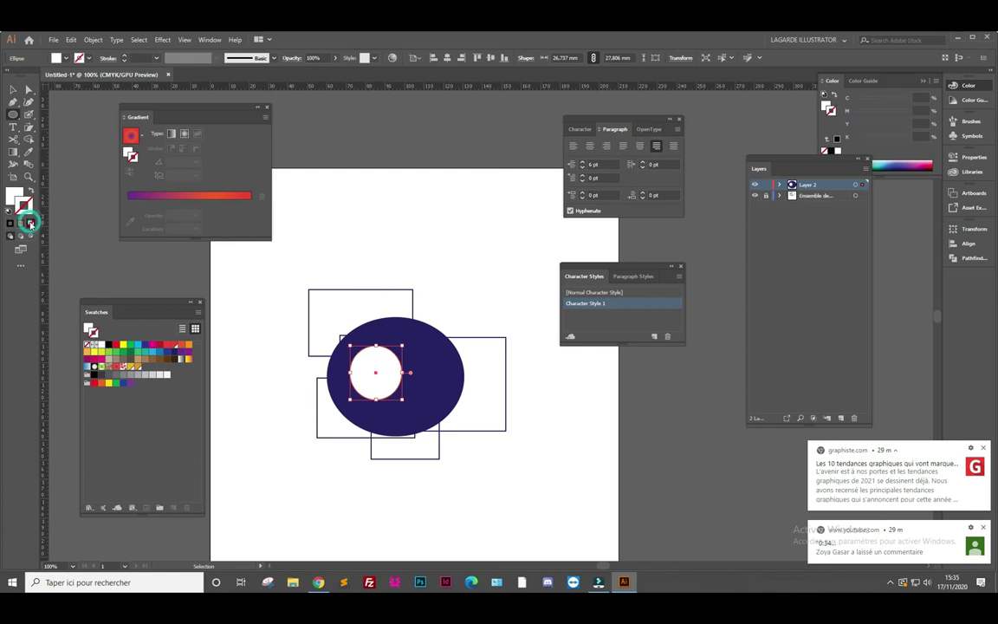
{"action": "left_click_drag", "start_coordinate": [408, 351], "coordinate": [384, 334]}
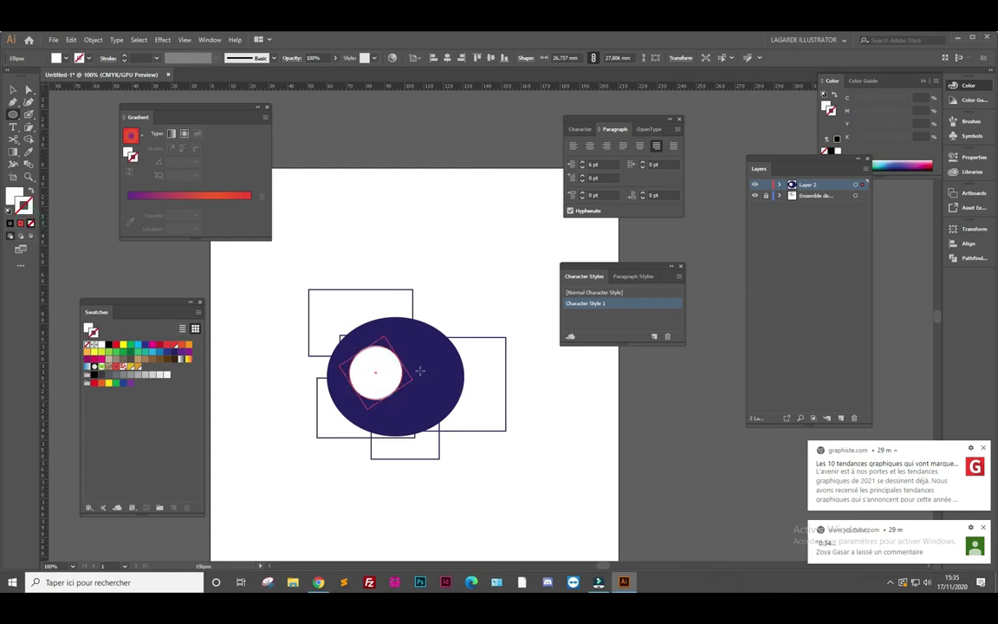
{"action": "left_click_drag", "start_coordinate": [397, 397], "coordinate": [454, 395]}
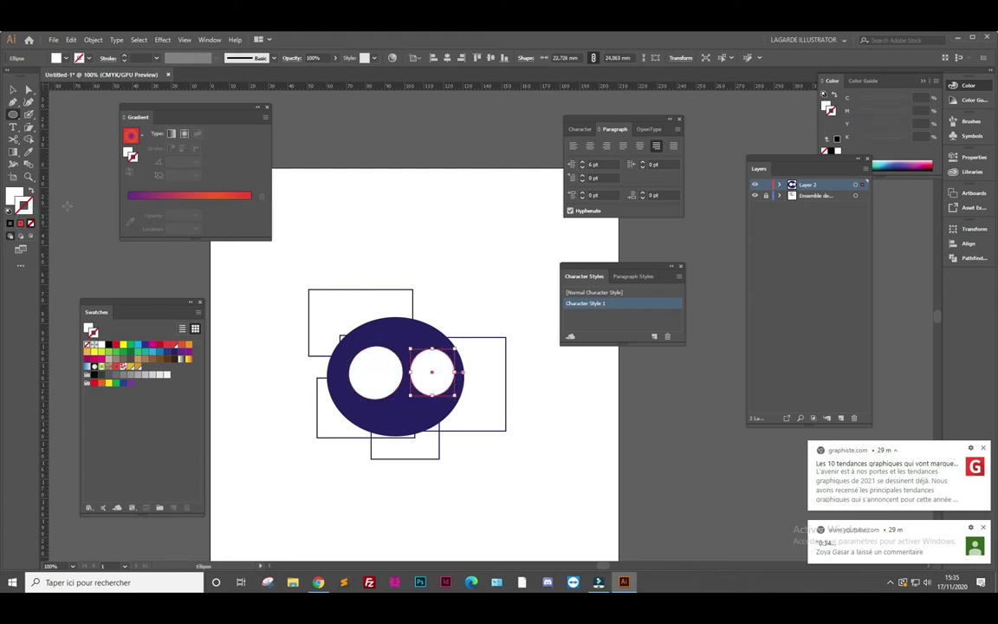
Draw a solid black, outline-free pupil inside the left eye
{"action": "left_click", "coordinate": [11, 199]}
{"action": "left_click_drag", "start_coordinate": [362, 366], "coordinate": [392, 388]}
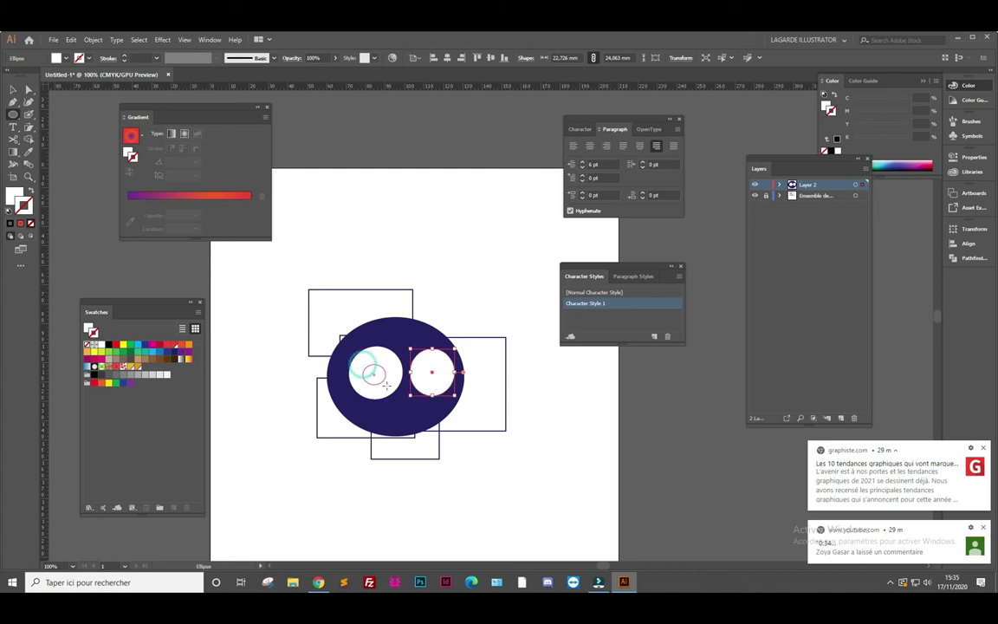
{"action": "left_click", "coordinate": [9, 210]}
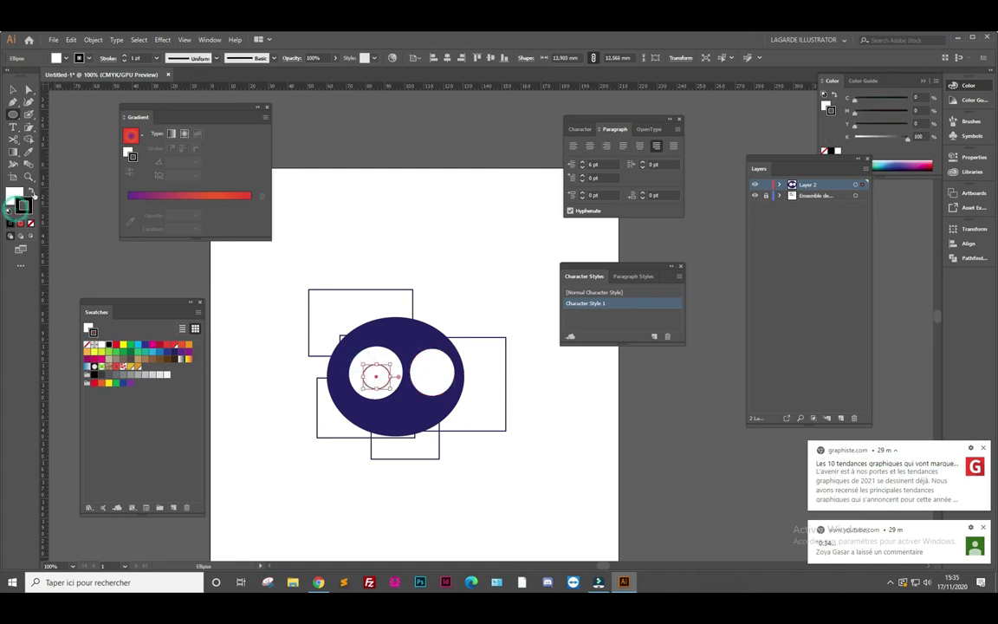
{"action": "left_click", "coordinate": [29, 189]}
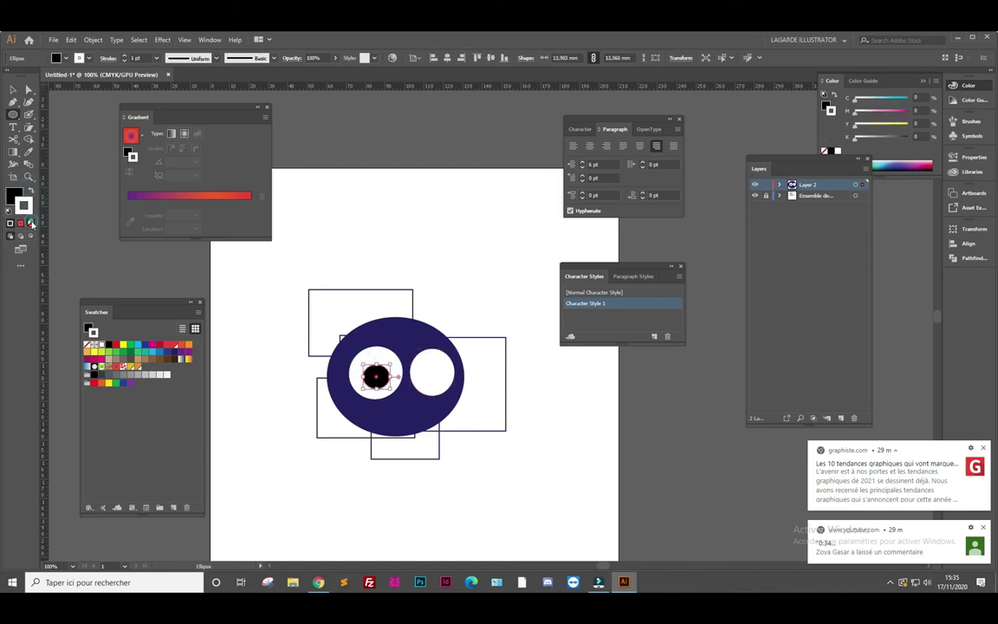
{"action": "left_click", "coordinate": [32, 223]}
Copy the pupil into the right eye and expand Layer 2's ellipse list
{"action": "key", "text": "v"}
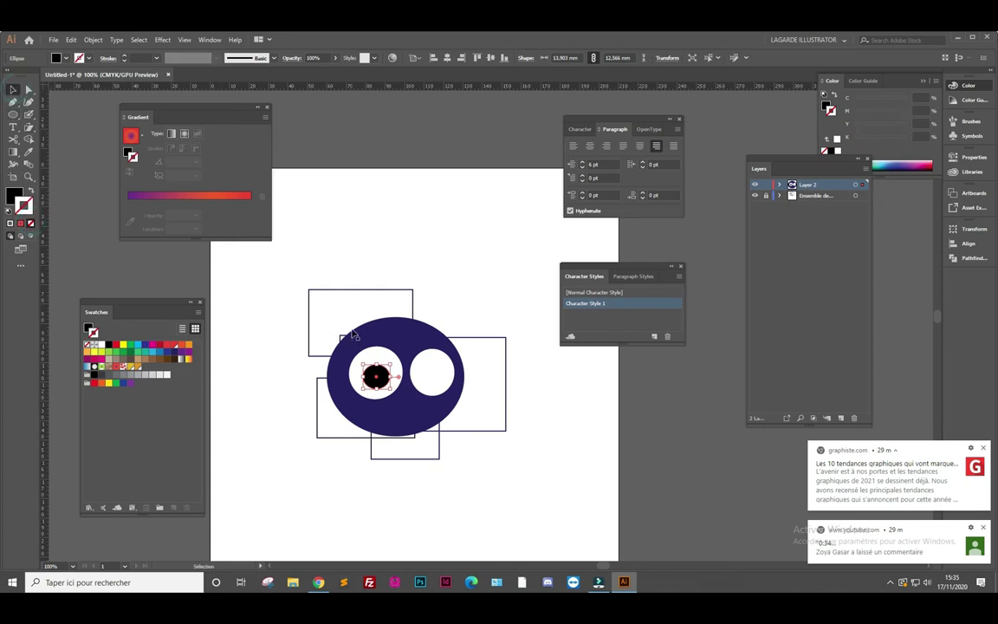
{"action": "key", "text": "ctrl+c"}
{"action": "key", "text": "ctrl+v"}
{"action": "left_click_drag", "start_coordinate": [487, 330], "coordinate": [429, 385]}
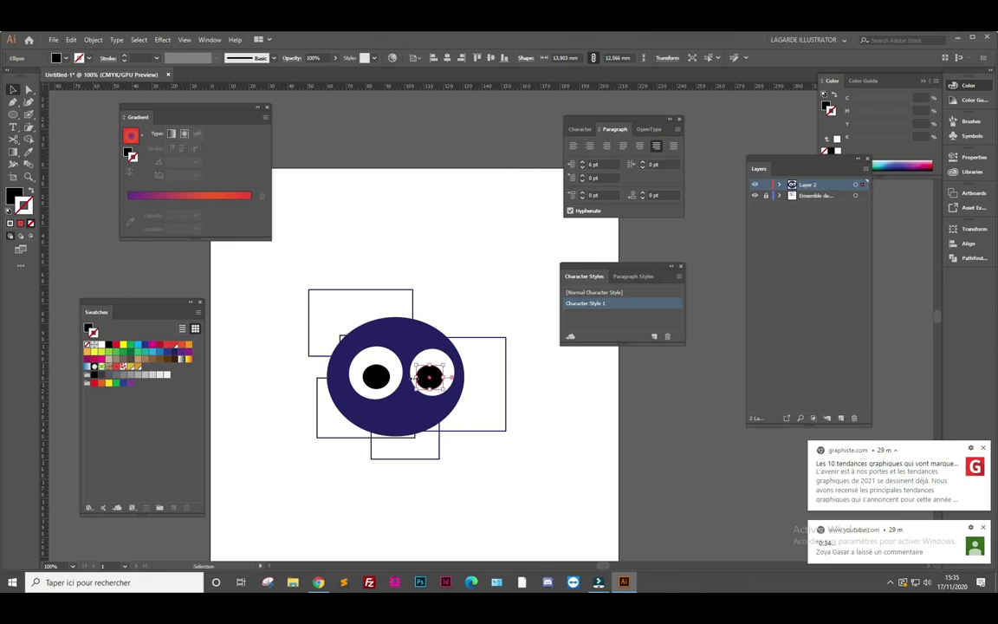
{"action": "left_click", "coordinate": [779, 186]}
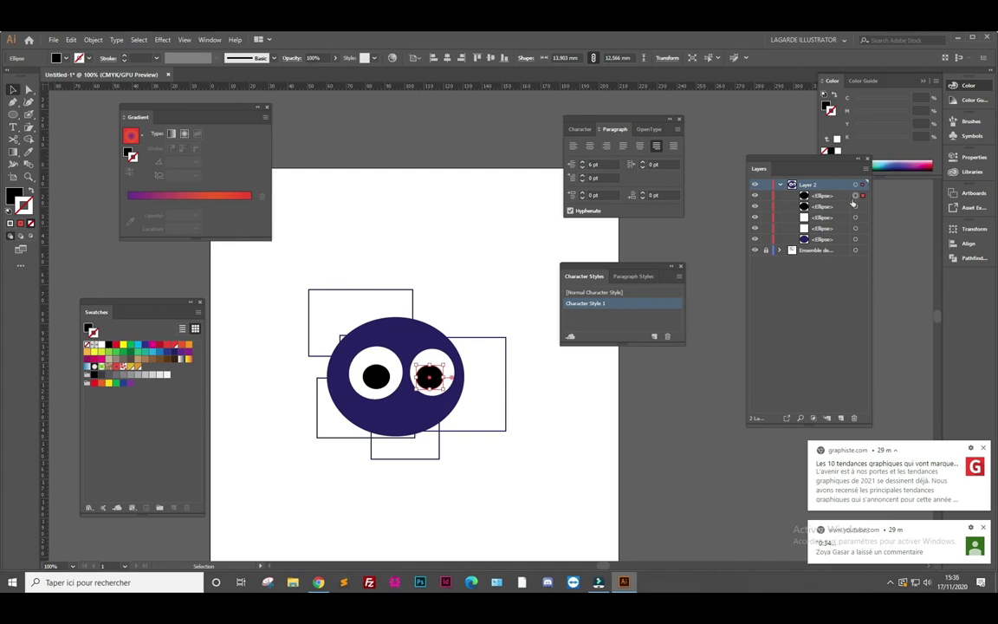
{"action": "mouse_move", "coordinate": [837, 200]}
{"action": "left_mouse_down"}
{"action": "mouse_move", "coordinate": [838, 233]}
{"action": "mouse_move", "coordinate": [838, 196]}
{"action": "left_mouse_up"}
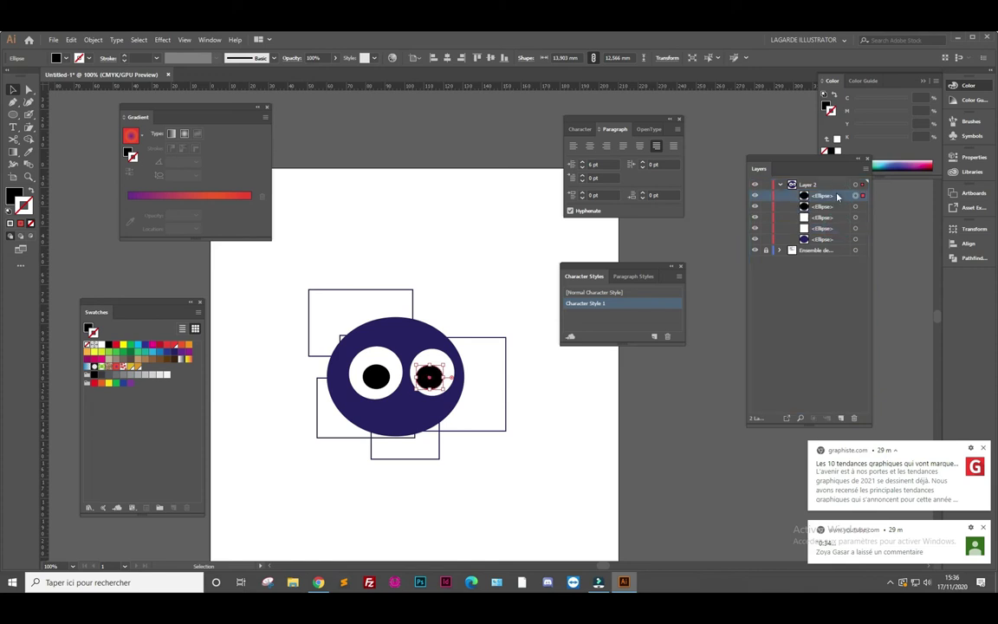
Rename Layer 2 to 'Personnage'
{"action": "double_click", "coordinate": [808, 185]}
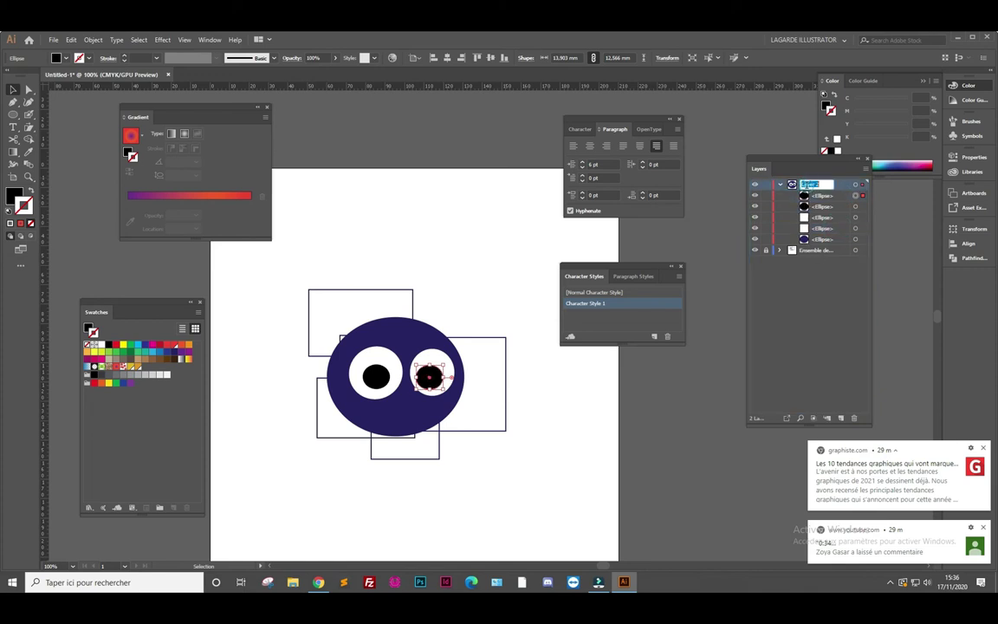
{"action": "type", "text": "Personnage"}
{"action": "key", "text": "Return"}
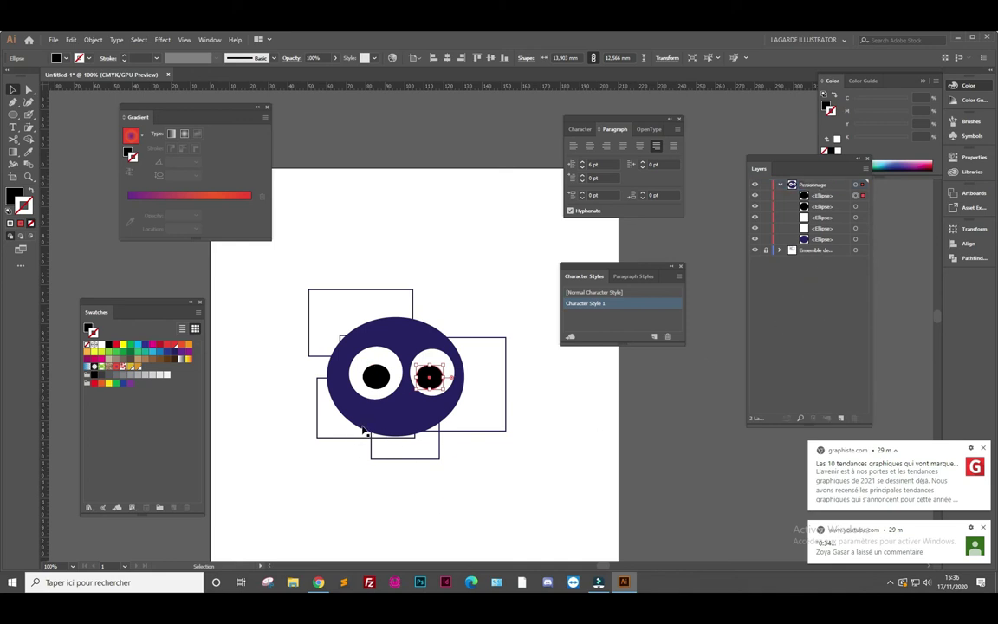
Pen-draw a closed black body shape with shoulders and a curved top under the head
{"action": "left_click", "coordinate": [13, 102]}
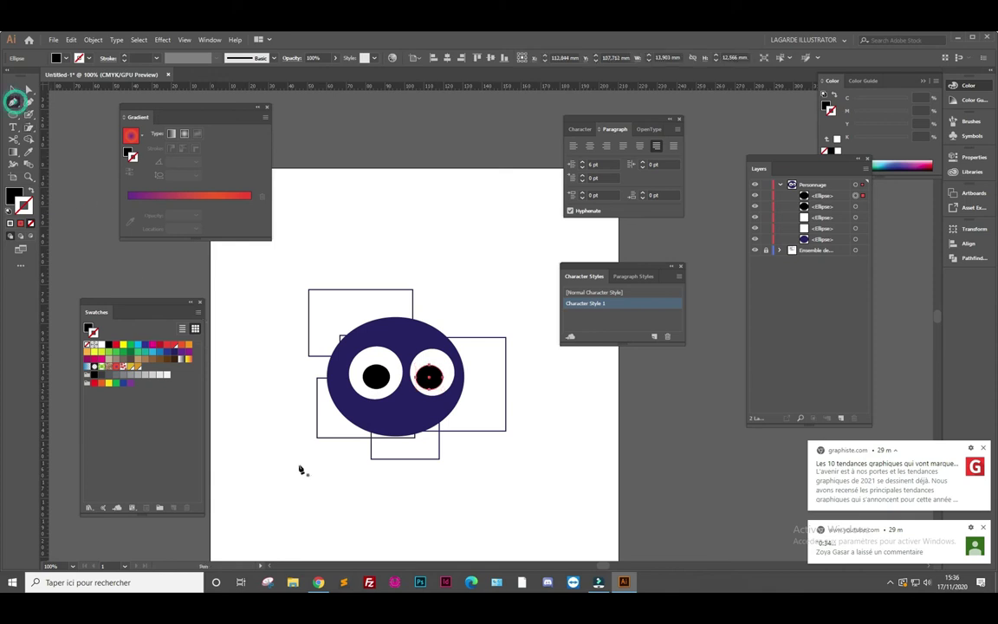
{"action": "left_click", "coordinate": [321, 476]}
{"action": "left_click", "coordinate": [345, 475]}
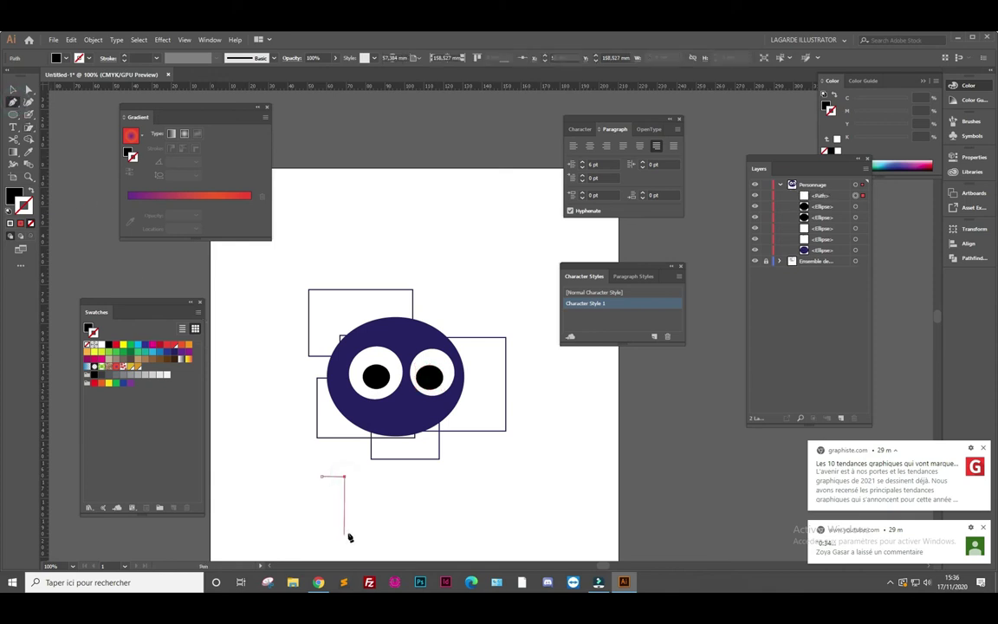
{"action": "left_click", "coordinate": [346, 532]}
{"action": "left_click", "coordinate": [450, 532]}
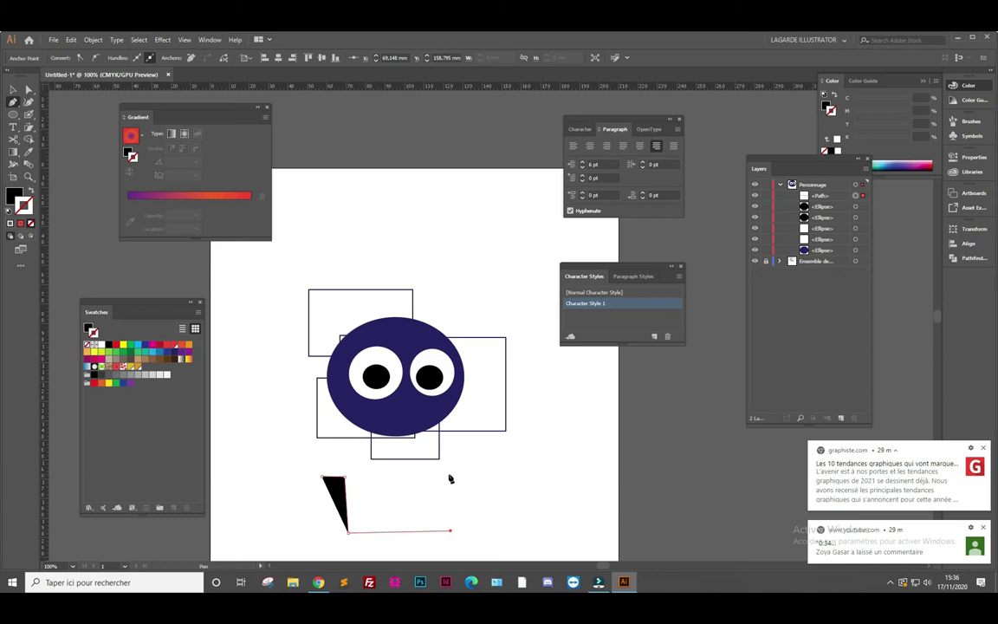
{"action": "left_click", "coordinate": [448, 465]}
{"action": "left_click", "coordinate": [478, 465]}
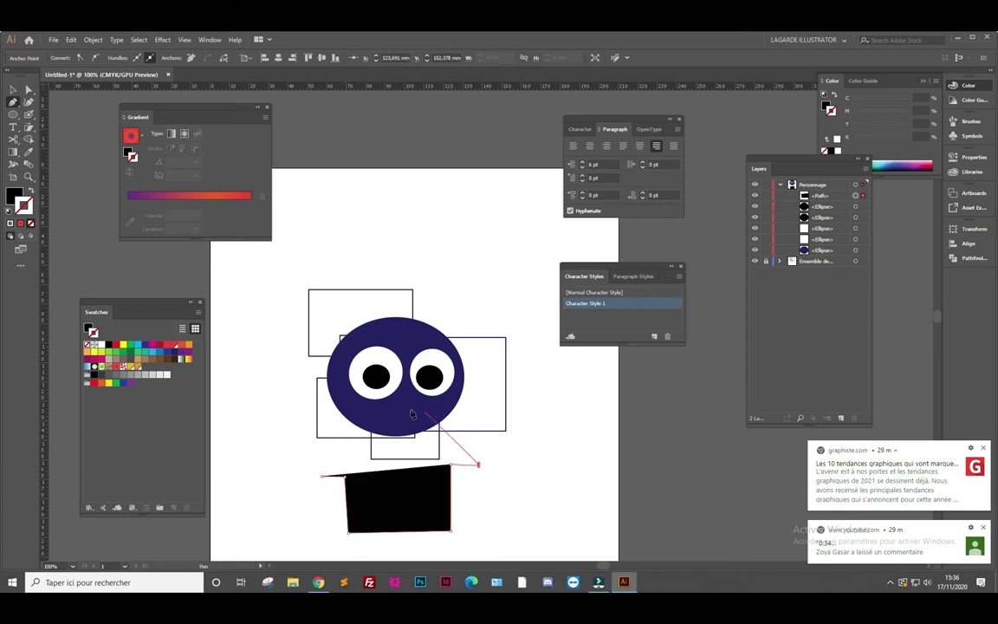
{"action": "left_click_drag", "start_coordinate": [391, 409], "coordinate": [330, 411]}
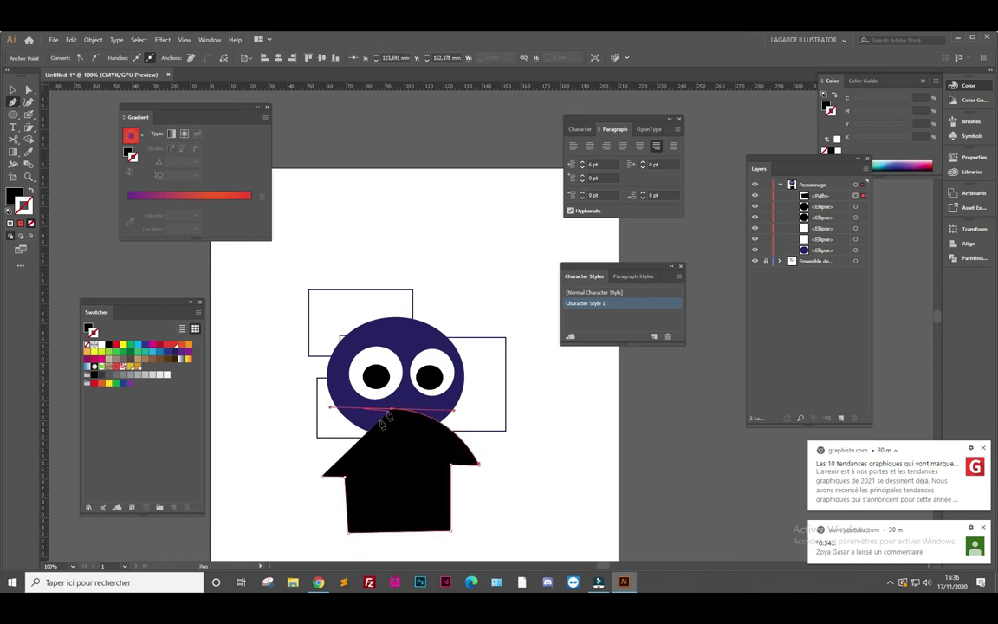
{"action": "left_click", "coordinate": [323, 477]}
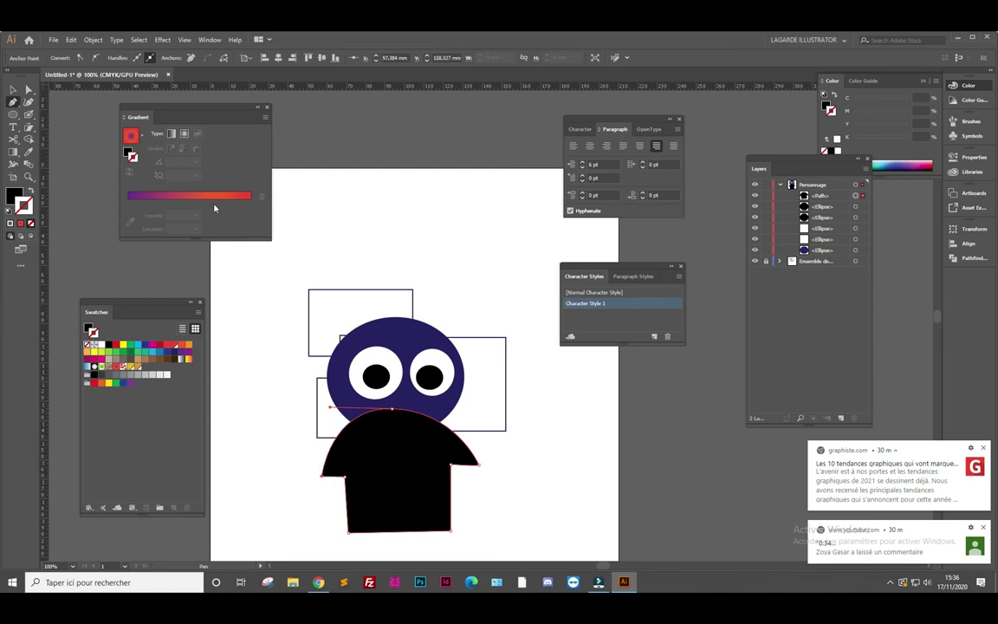
Move the body path to the bottom of Personnage, behind the head
{"action": "left_click", "coordinate": [14, 89]}
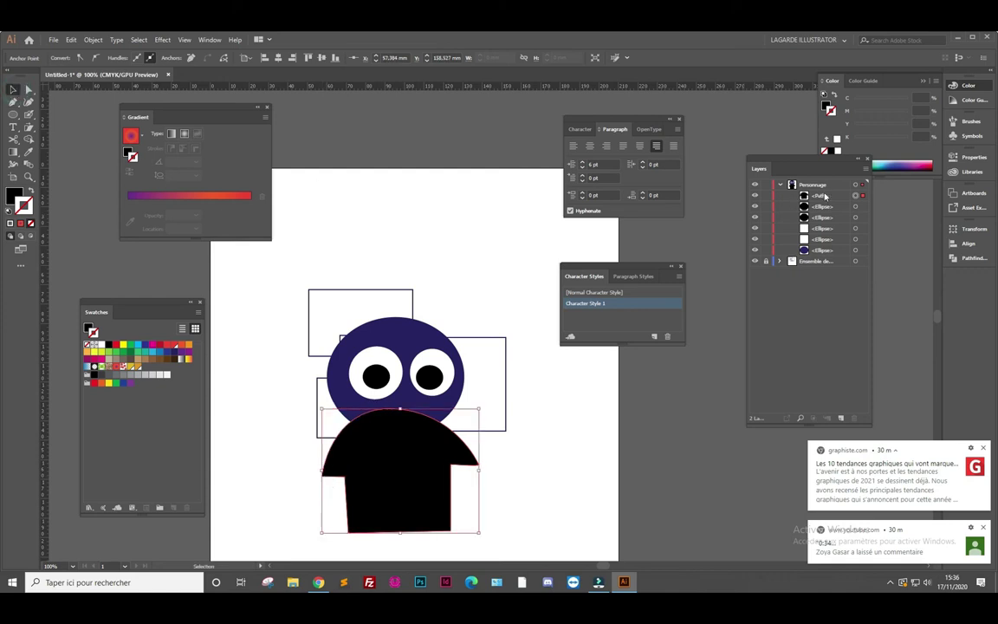
{"action": "left_click", "coordinate": [823, 196]}
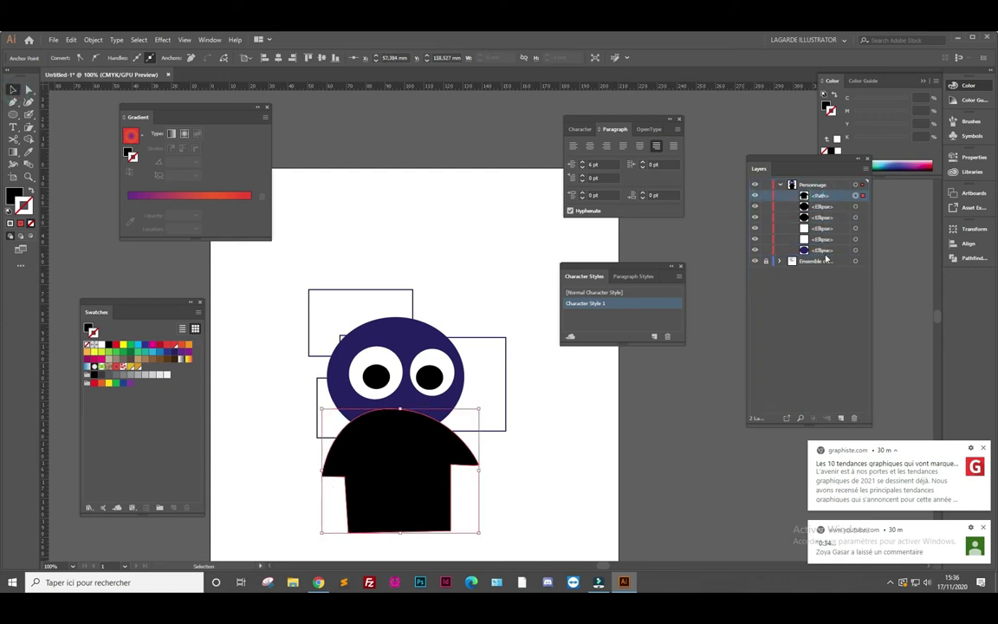
{"action": "left_click_drag", "start_coordinate": [826, 258], "coordinate": [825, 255]}
{"action": "left_click", "coordinate": [513, 471]}
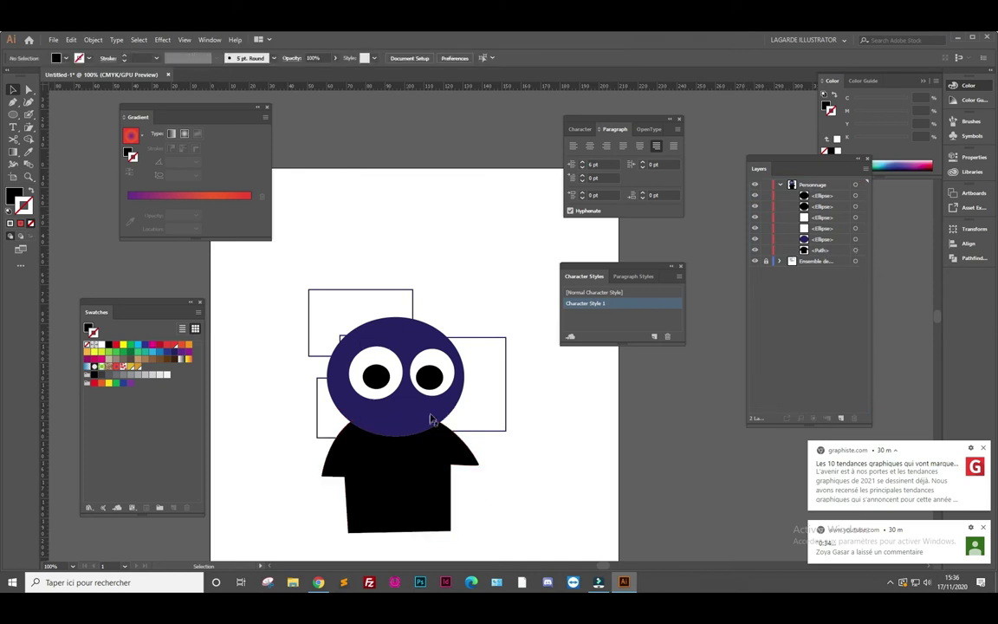
Draw a closed mouth shape below the eyes, filled white with no outline
{"action": "left_click", "coordinate": [13, 102]}
{"action": "left_click", "coordinate": [358, 407]}
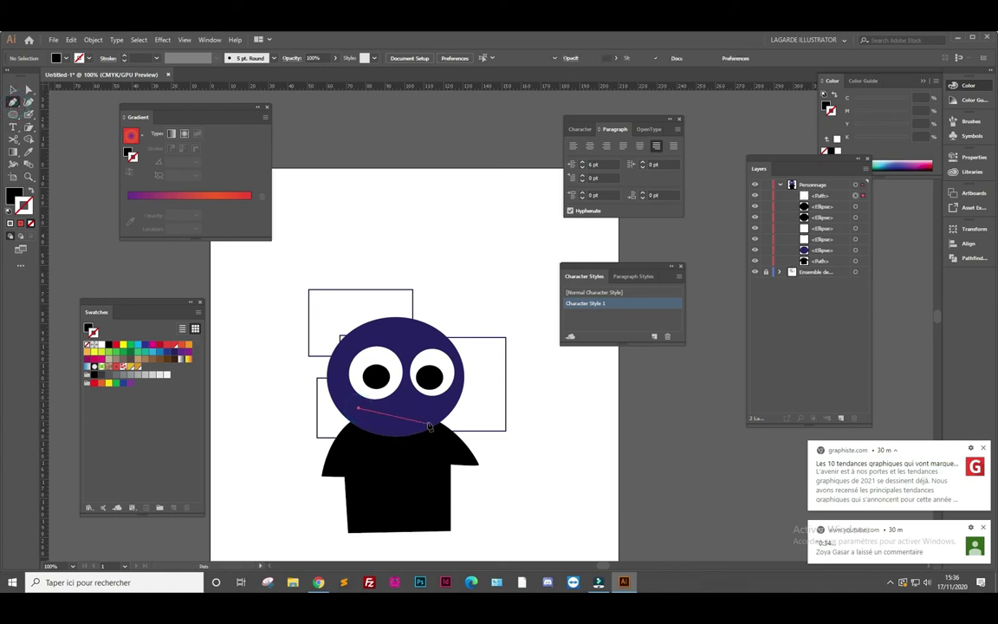
{"action": "left_click", "coordinate": [435, 409]}
{"action": "left_click", "coordinate": [398, 425]}
{"action": "left_click", "coordinate": [365, 427]}
{"action": "left_click", "coordinate": [358, 407]}
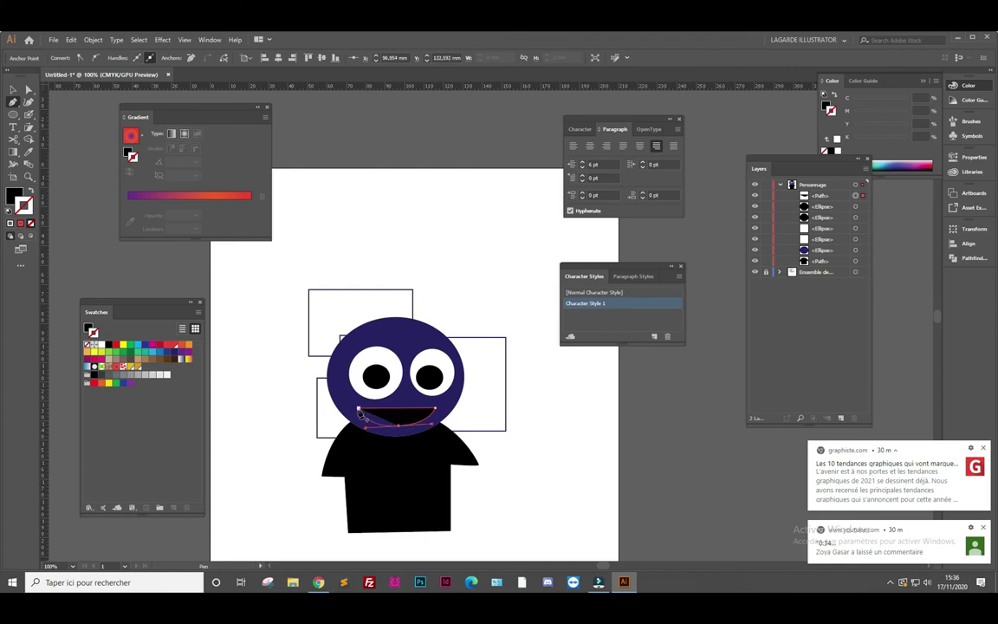
{"action": "left_click", "coordinate": [11, 210]}
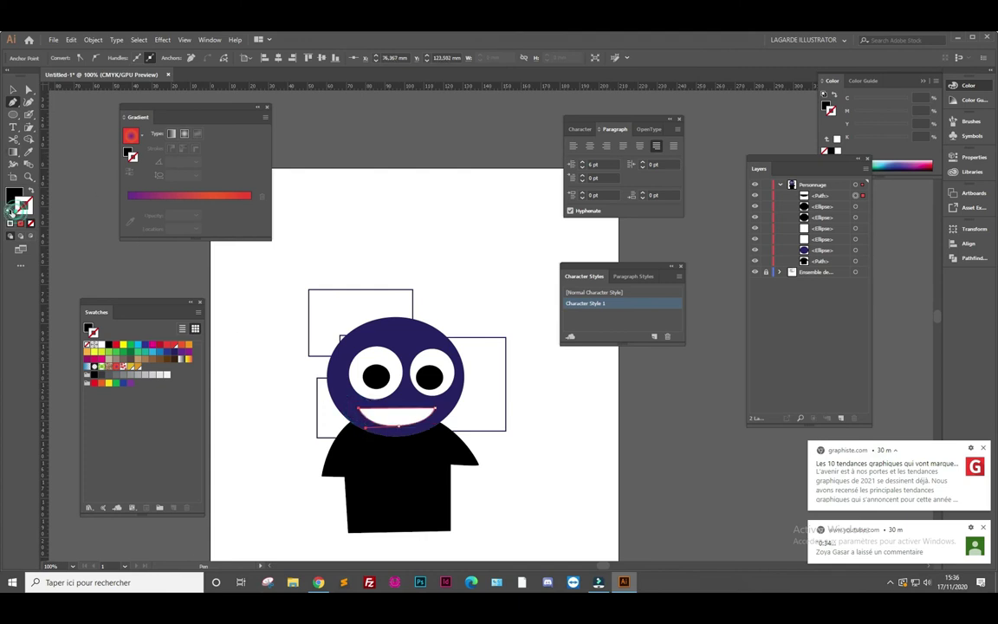
{"action": "left_click", "coordinate": [26, 209]}
{"action": "left_click", "coordinate": [31, 223]}
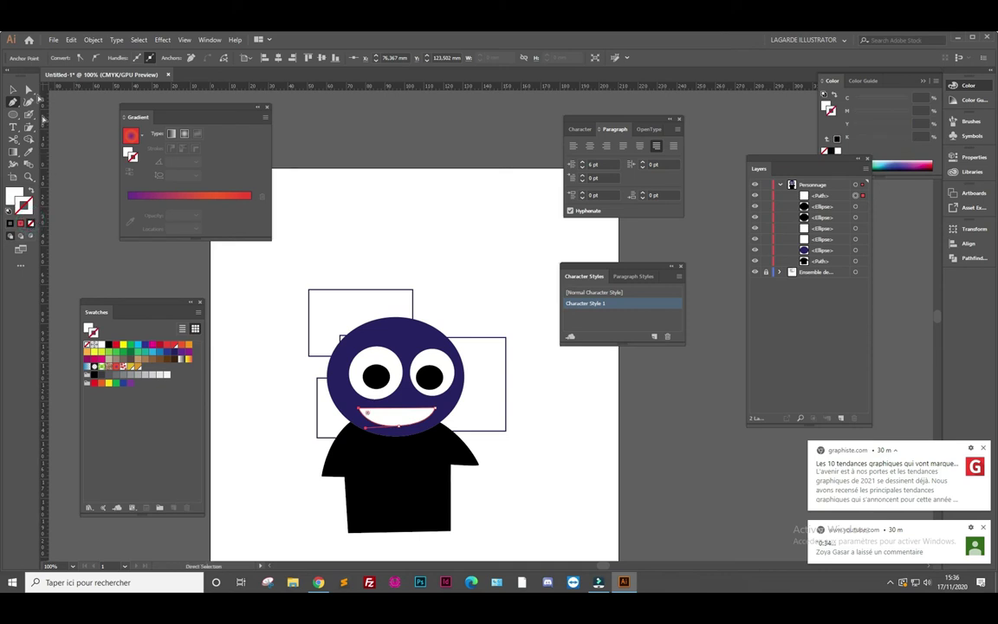
Narrow the mouth from its left edge and tilt it into a crooked grin
{"action": "left_click", "coordinate": [13, 89]}
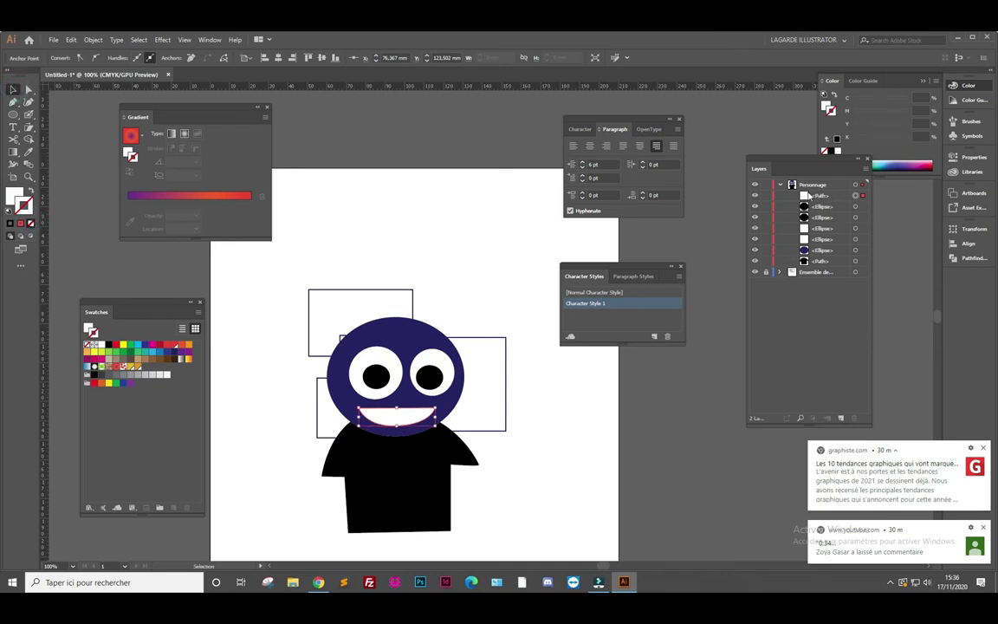
{"action": "left_click_drag", "start_coordinate": [359, 416], "coordinate": [368, 417]}
{"action": "left_click_drag", "start_coordinate": [441, 427], "coordinate": [418, 407]}
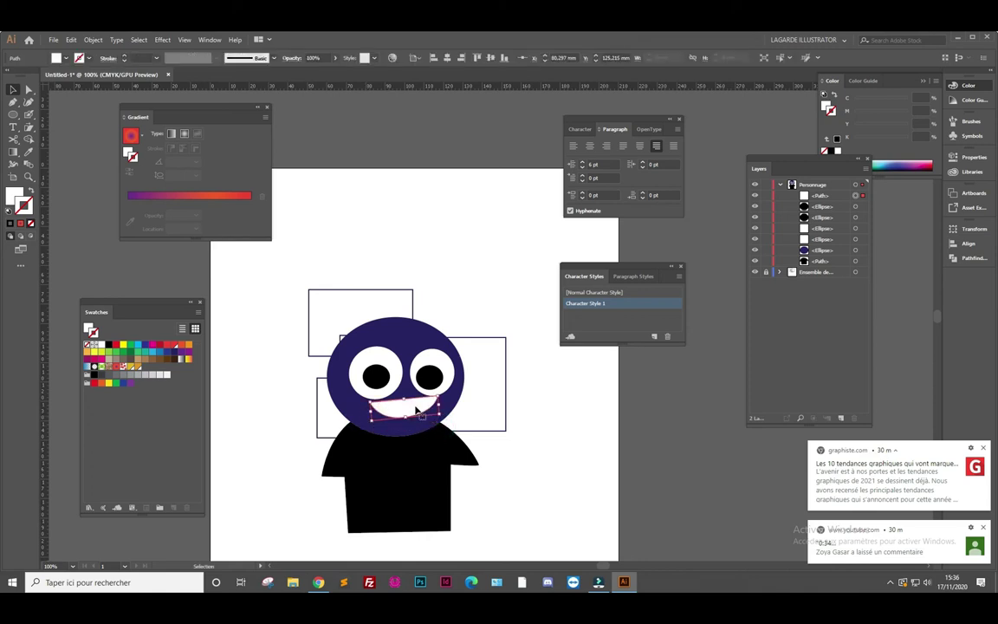
{"action": "left_click", "coordinate": [518, 411]}
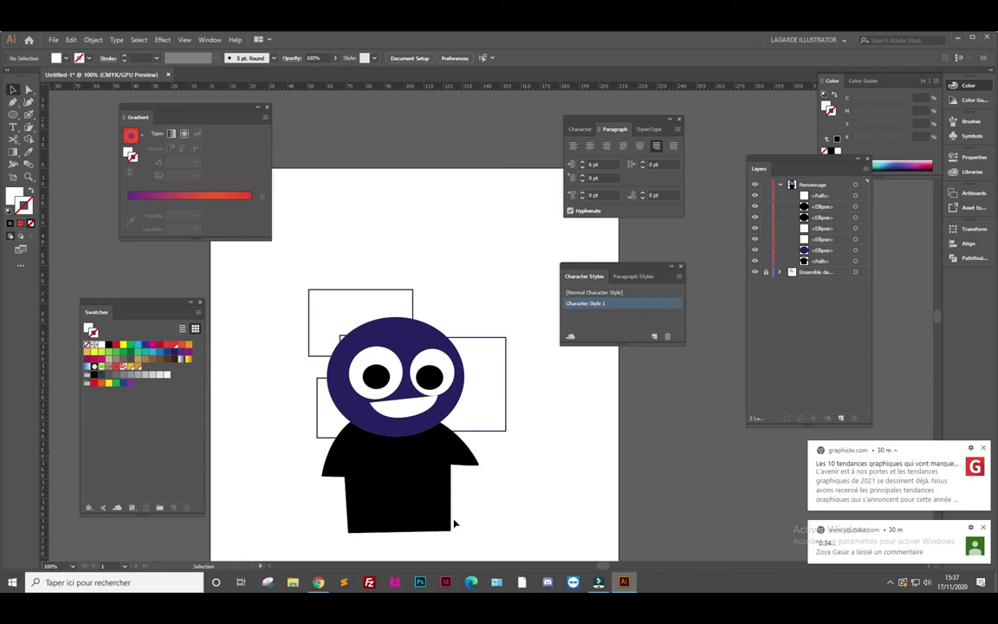
{"action": "left_click", "coordinate": [13, 101]}
Draw a closed arm shape with a curled hand down the body's left edge
{"action": "left_click", "coordinate": [322, 477]}
{"action": "left_click", "coordinate": [330, 523]}
{"action": "left_click", "coordinate": [338, 535]}
{"action": "left_click", "coordinate": [362, 546]}
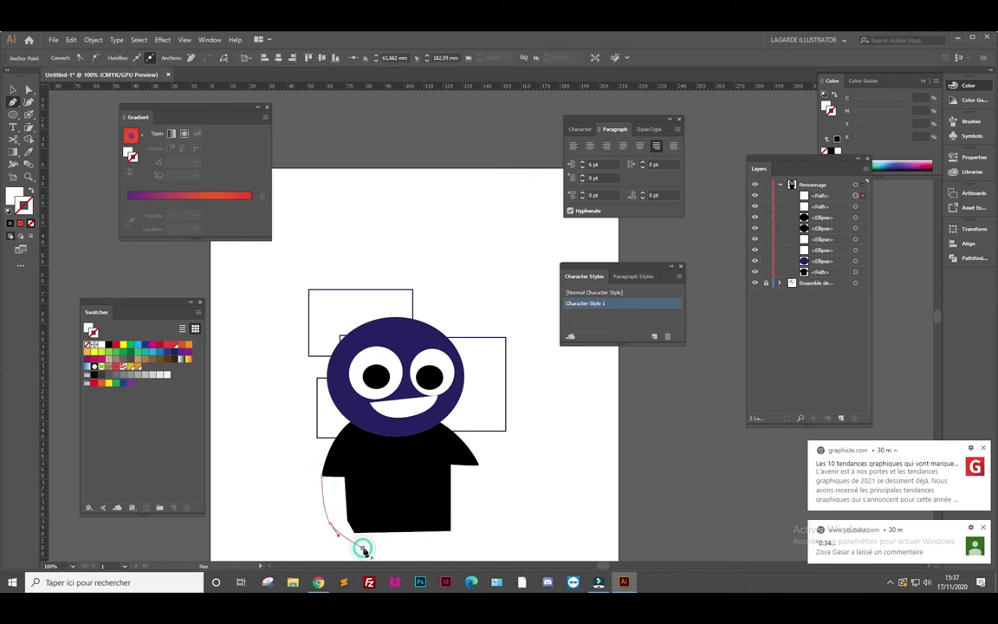
{"action": "left_click_drag", "start_coordinate": [379, 552], "coordinate": [399, 543]}
{"action": "left_click", "coordinate": [384, 535]}
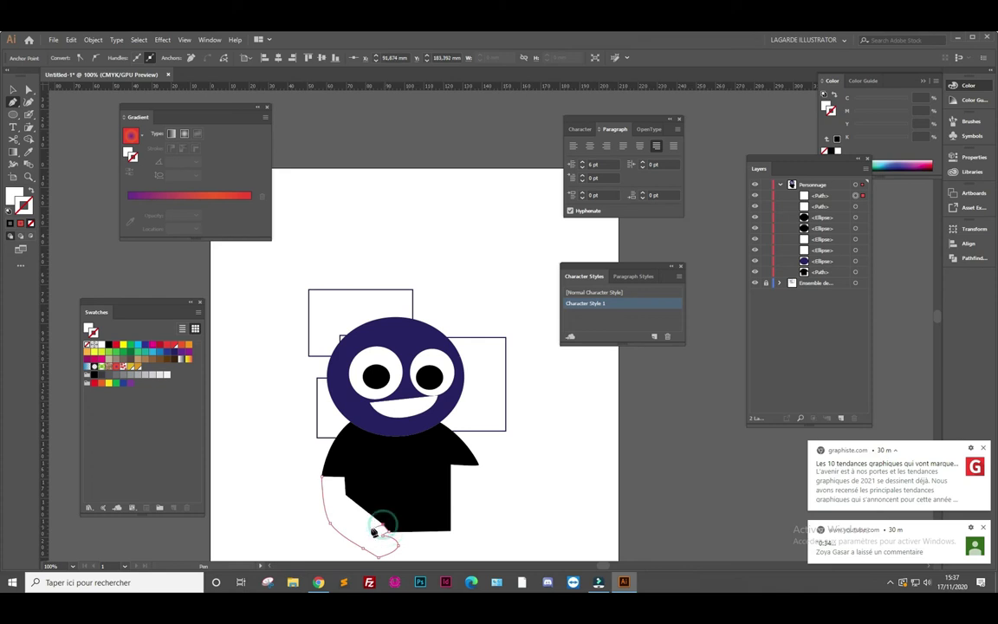
{"action": "left_click", "coordinate": [363, 526]}
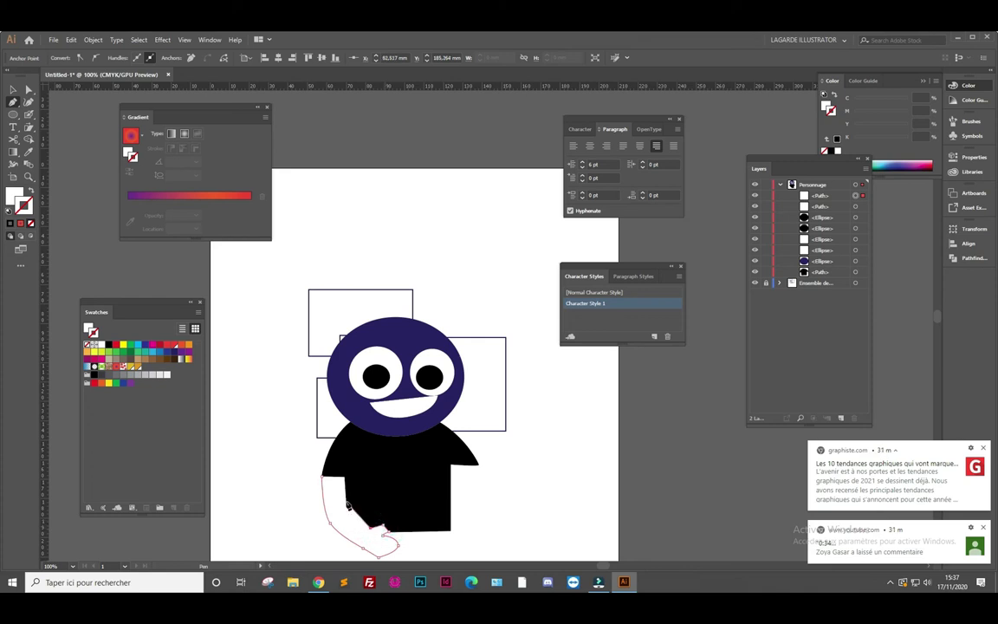
{"action": "left_click_drag", "start_coordinate": [346, 503], "coordinate": [345, 492]}
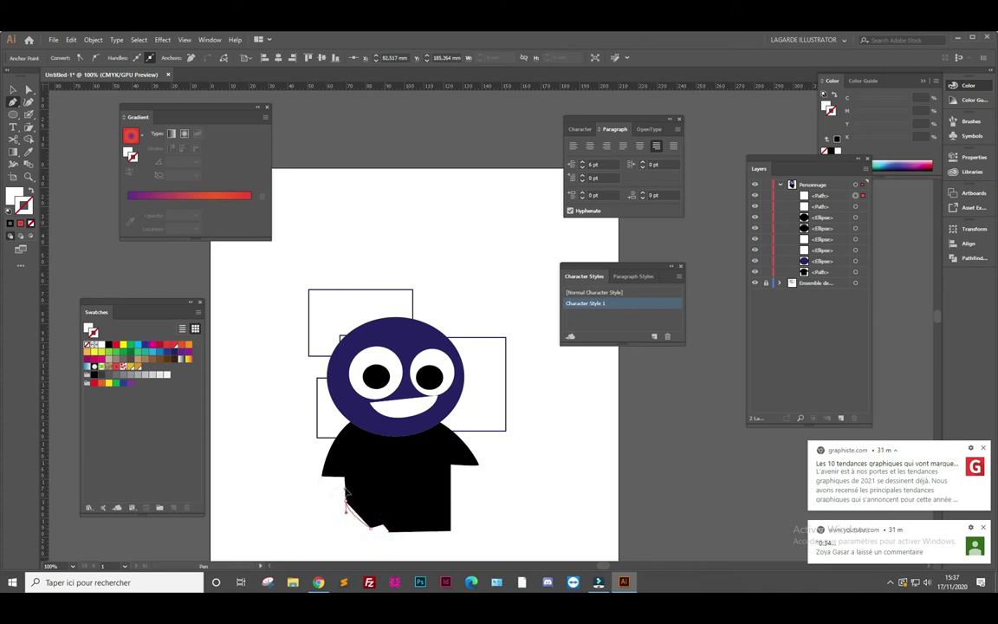
{"action": "scroll", "coordinate": [346, 498], "scroll_direction": "up", "scroll_amount": 2, "text": "alt"}
{"action": "scroll", "coordinate": [351, 512], "scroll_direction": "up", "scroll_amount": 2, "text": "alt"}
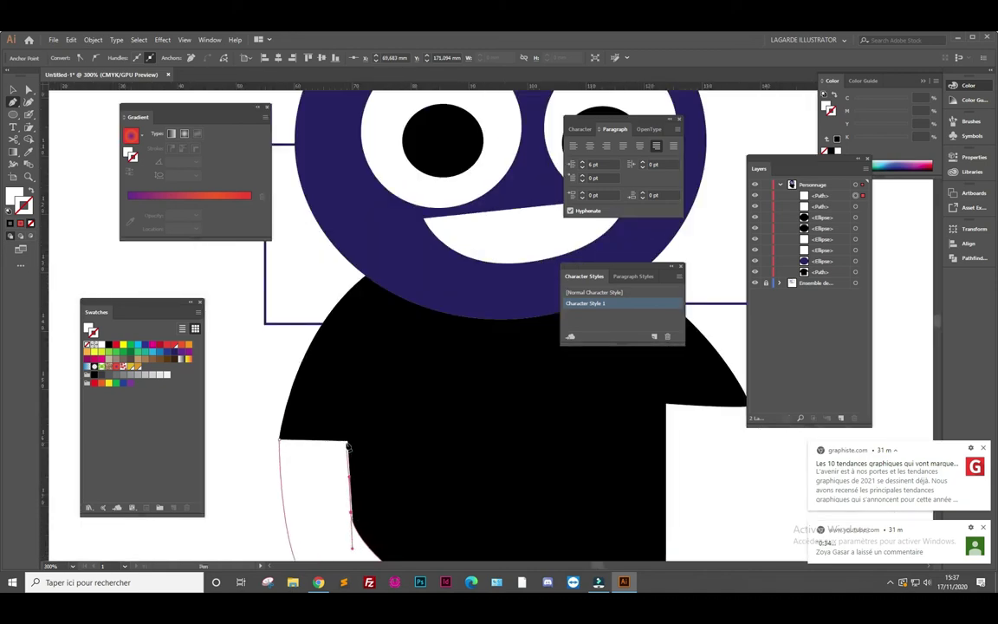
{"action": "left_click", "coordinate": [347, 442]}
{"action": "scroll", "coordinate": [395, 481], "scroll_direction": "down", "scroll_amount": 1, "text": "alt"}
{"action": "scroll", "coordinate": [378, 511], "scroll_direction": "up", "scroll_amount": 3, "text": "alt"}
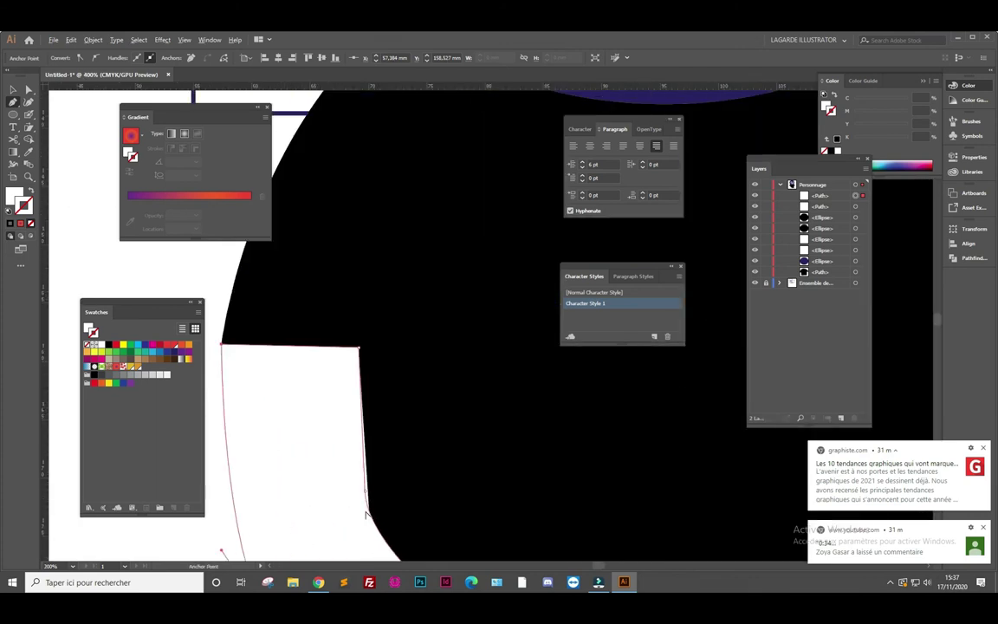
Nudge the arm's inner-edge anchor so the arm fits against the body
{"action": "left_click", "coordinate": [29, 91]}
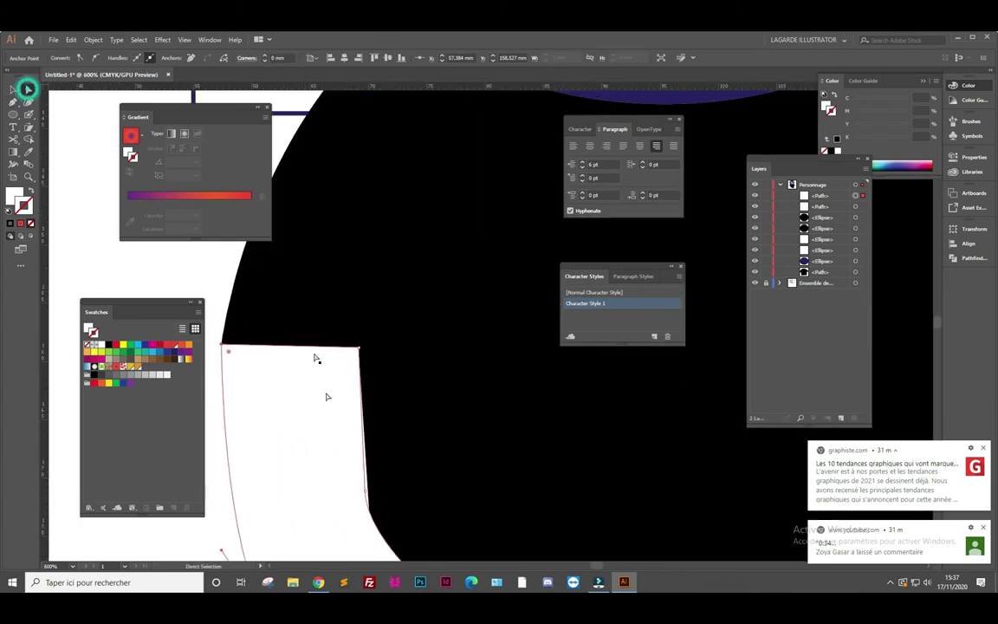
{"action": "left_click", "coordinate": [365, 492]}
{"action": "left_click_drag", "start_coordinate": [365, 492], "coordinate": [369, 494]}
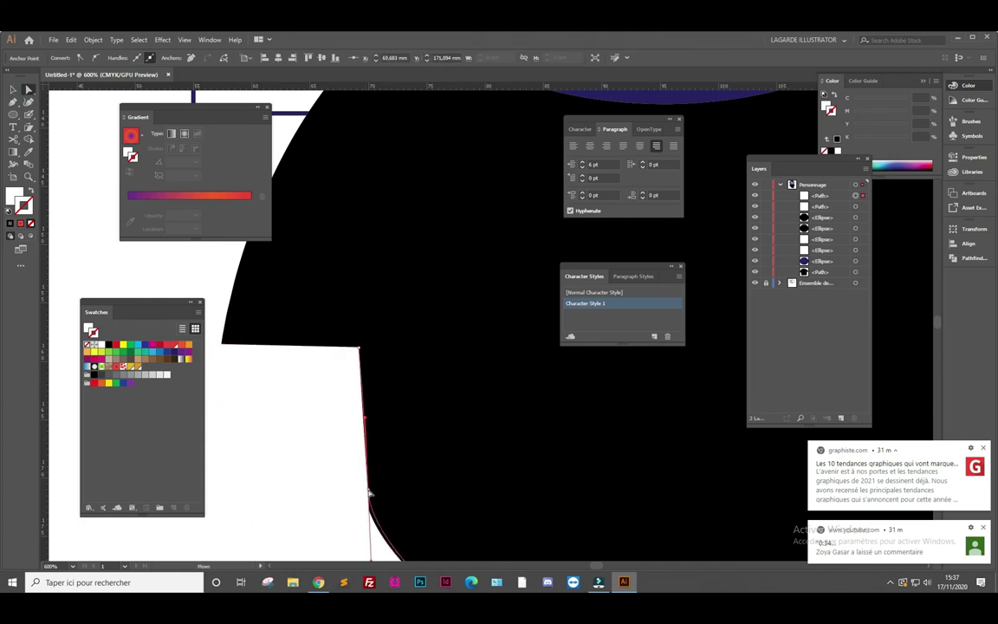
{"action": "key", "text": "ctrl+1"}
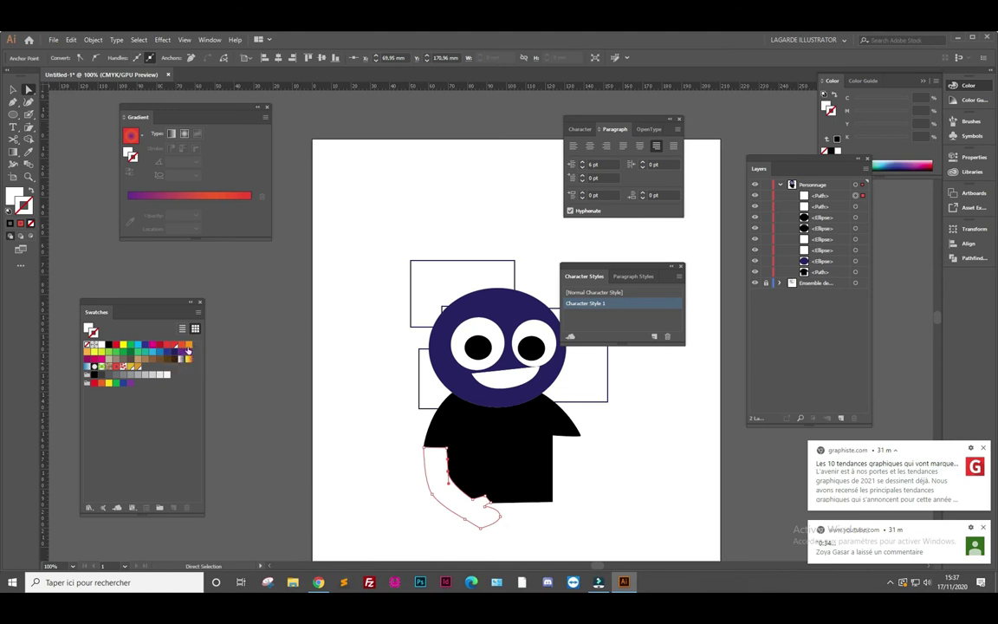
Fill the arm orange with no outline and collapse the Personnage layer
{"action": "left_click", "coordinate": [181, 345]}
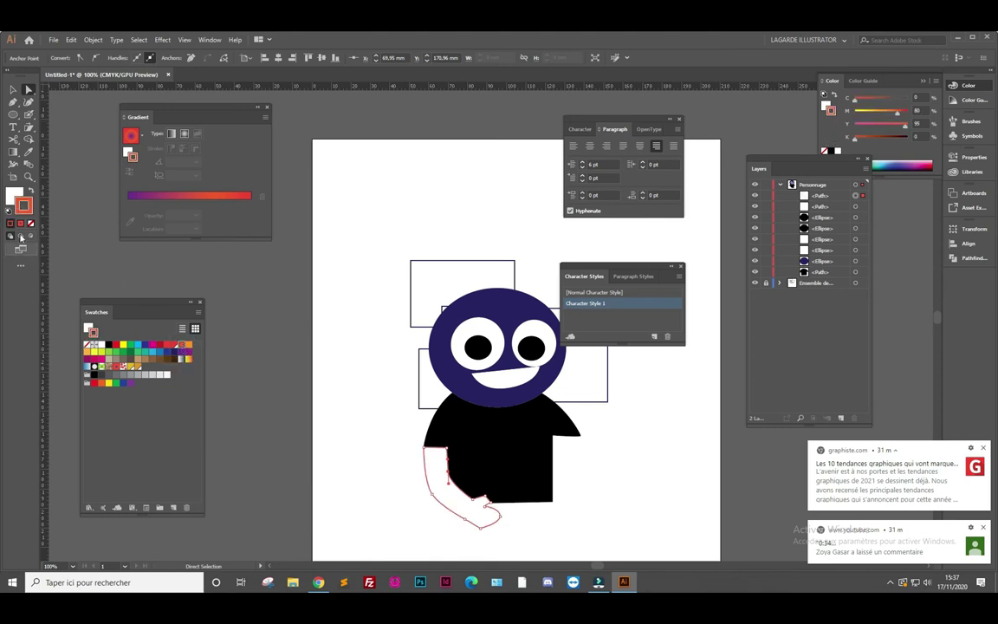
{"action": "left_click", "coordinate": [31, 190]}
{"action": "left_click", "coordinate": [31, 223]}
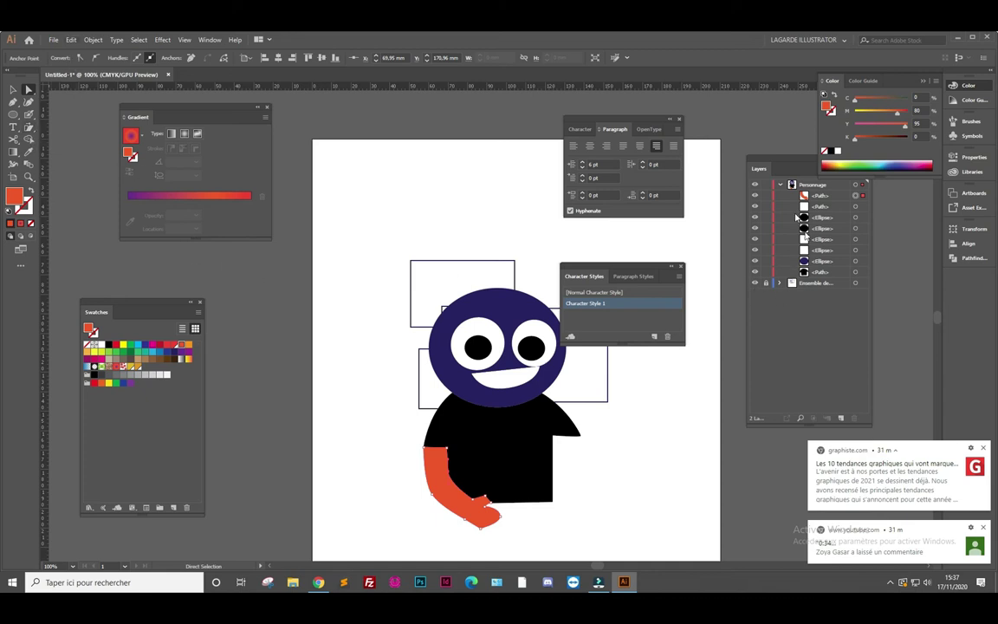
{"action": "left_click", "coordinate": [780, 185]}
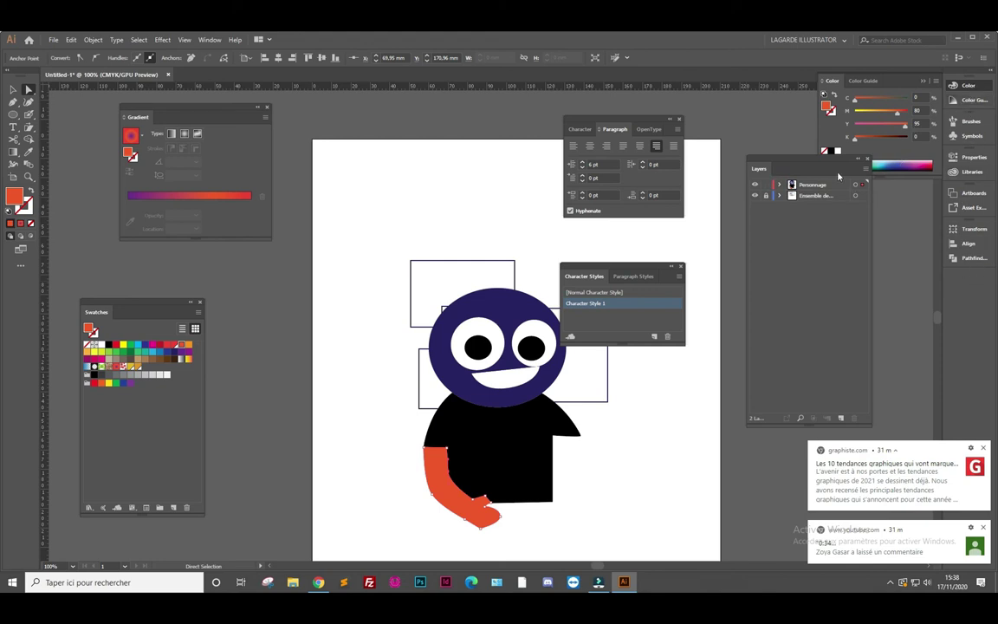
Move the Layers and Character Styles panels aside, then delete the character and rectangles
{"action": "left_click_drag", "start_coordinate": [822, 162], "coordinate": [766, 120]}
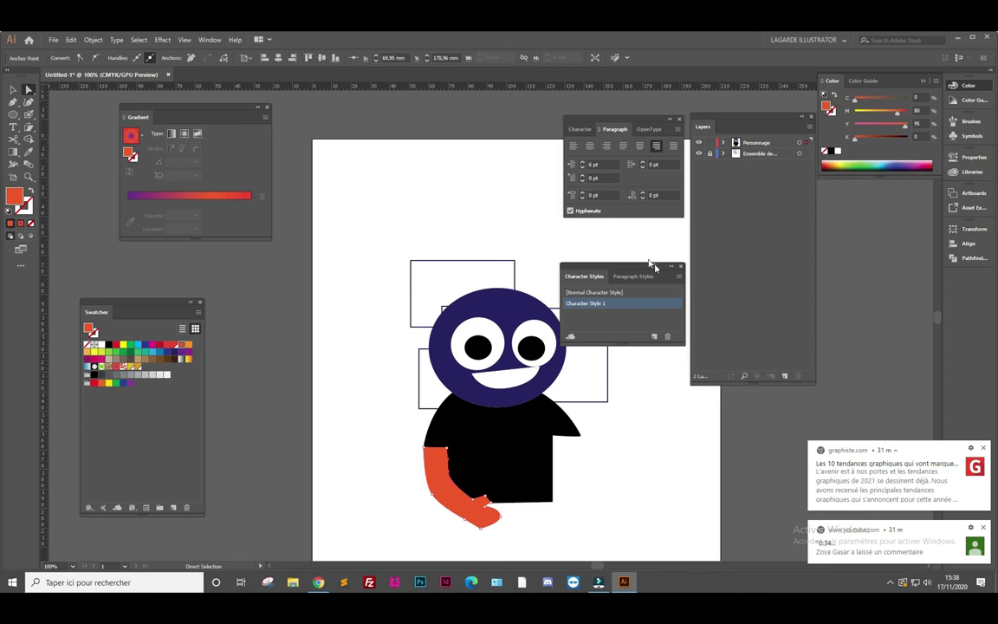
{"action": "left_click_drag", "start_coordinate": [666, 267], "coordinate": [535, 136]}
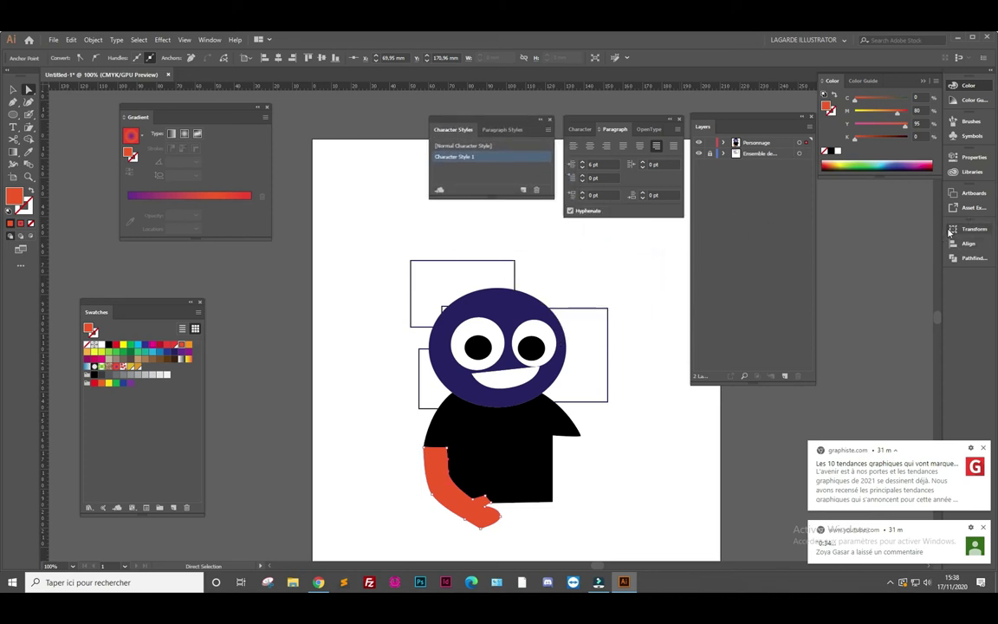
{"action": "left_click_drag", "start_coordinate": [368, 257], "coordinate": [631, 513]}
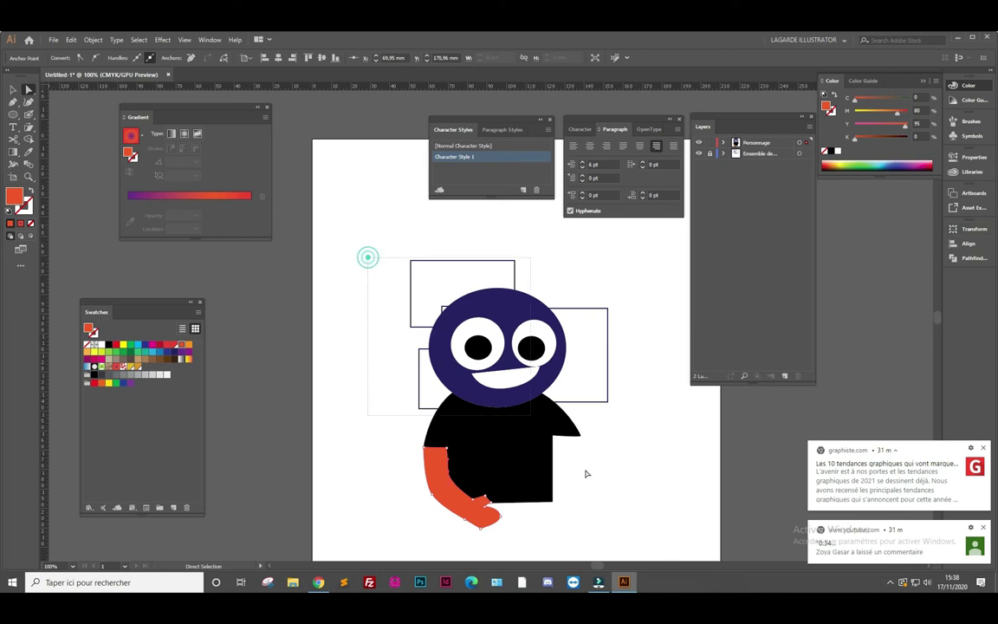
{"action": "key", "text": "Delete"}
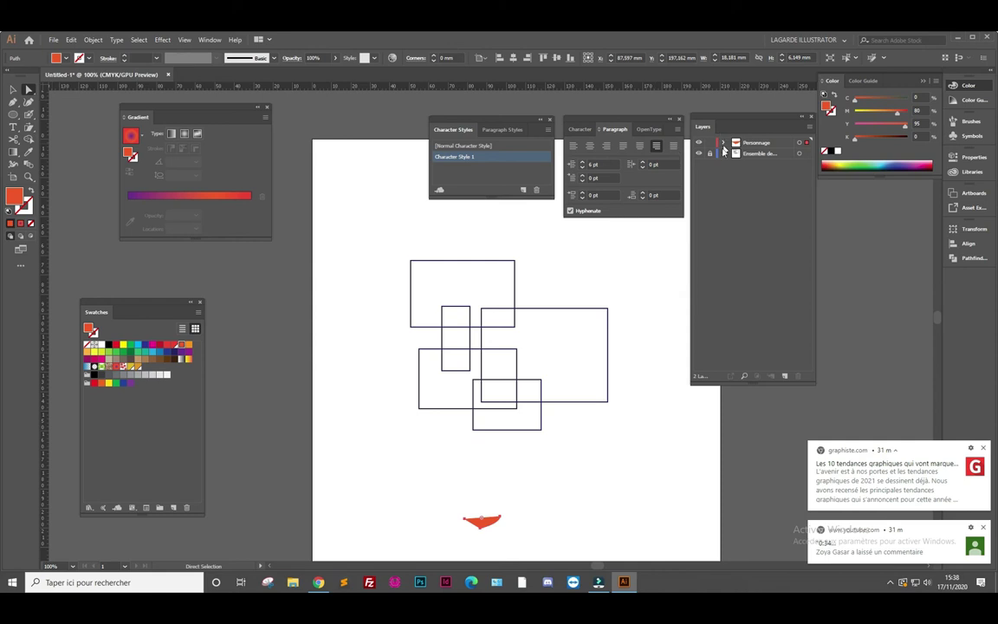
{"action": "mouse_move", "coordinate": [377, 269]}
{"action": "left_mouse_down"}
{"action": "mouse_move", "coordinate": [659, 538]}
{"action": "mouse_move", "coordinate": [663, 527]}
{"action": "left_mouse_up"}
{"action": "key", "text": "Delete"}
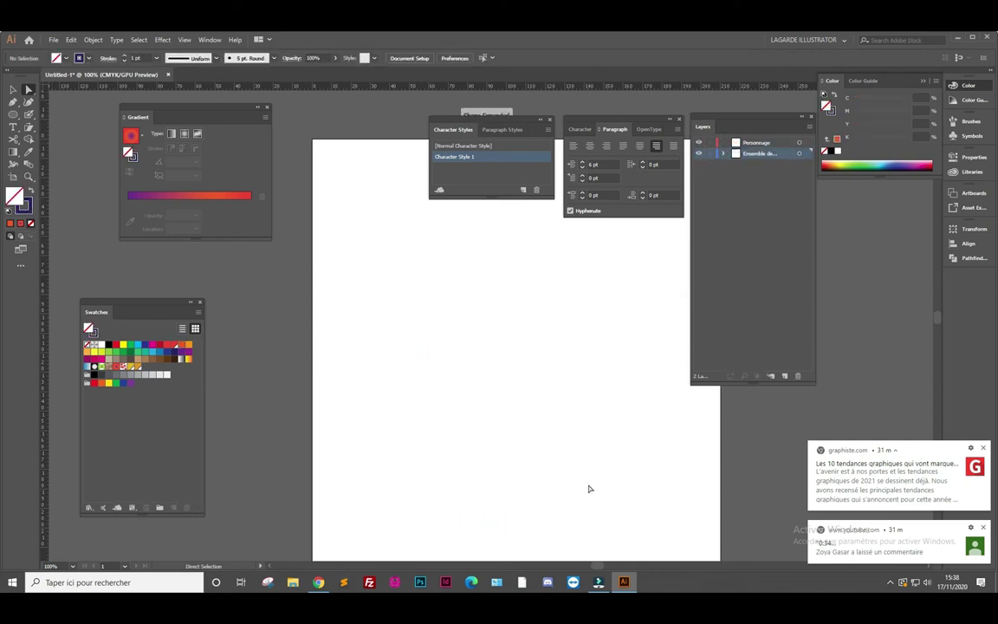
Draw a solid navy circle with no outline
{"action": "left_click", "coordinate": [12, 114]}
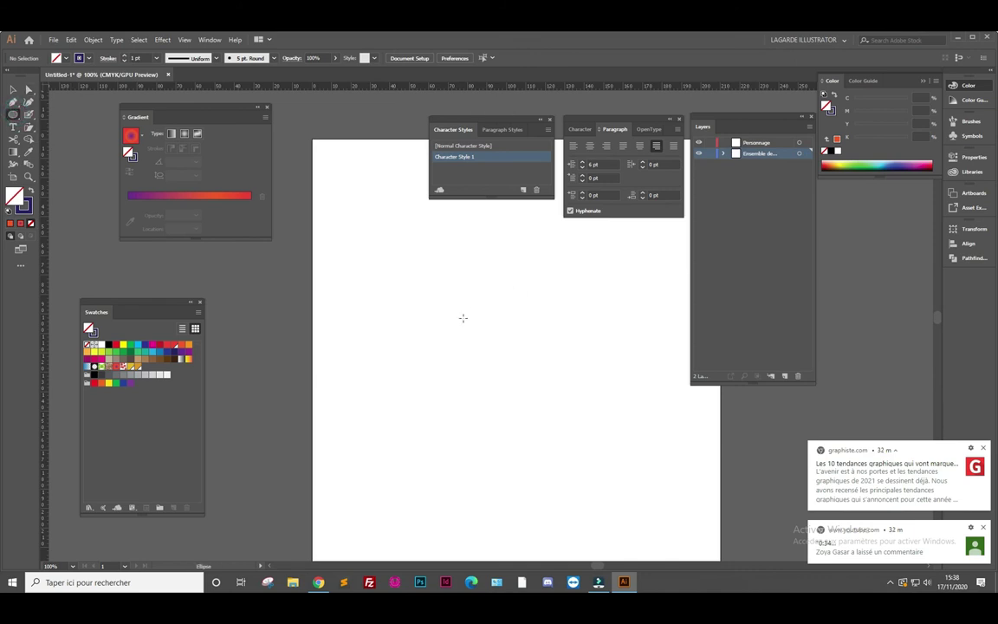
{"action": "left_click_drag", "start_coordinate": [432, 304], "coordinate": [576, 445]}
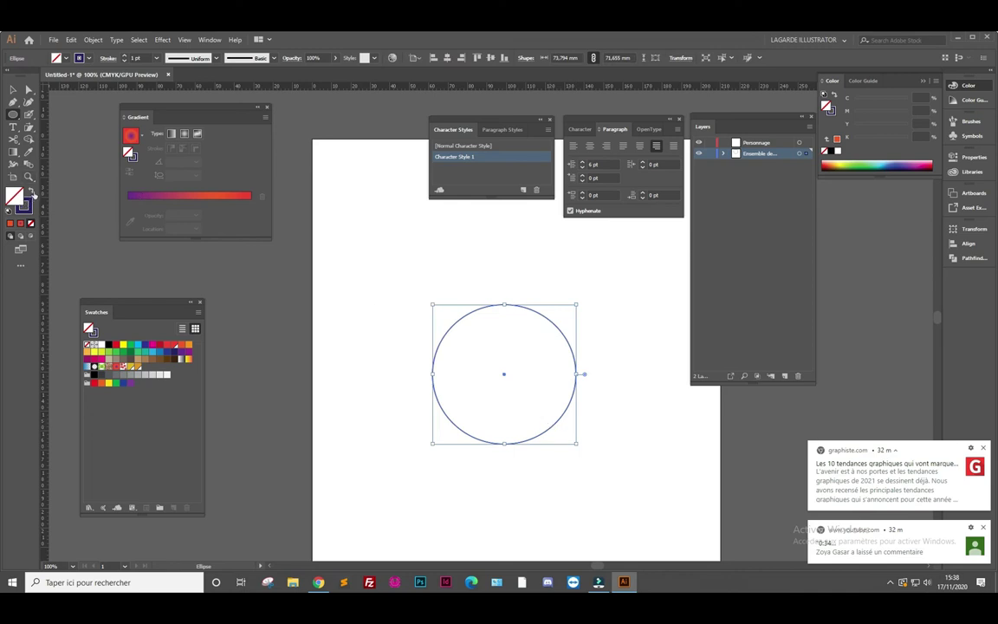
{"action": "left_click", "coordinate": [30, 190]}
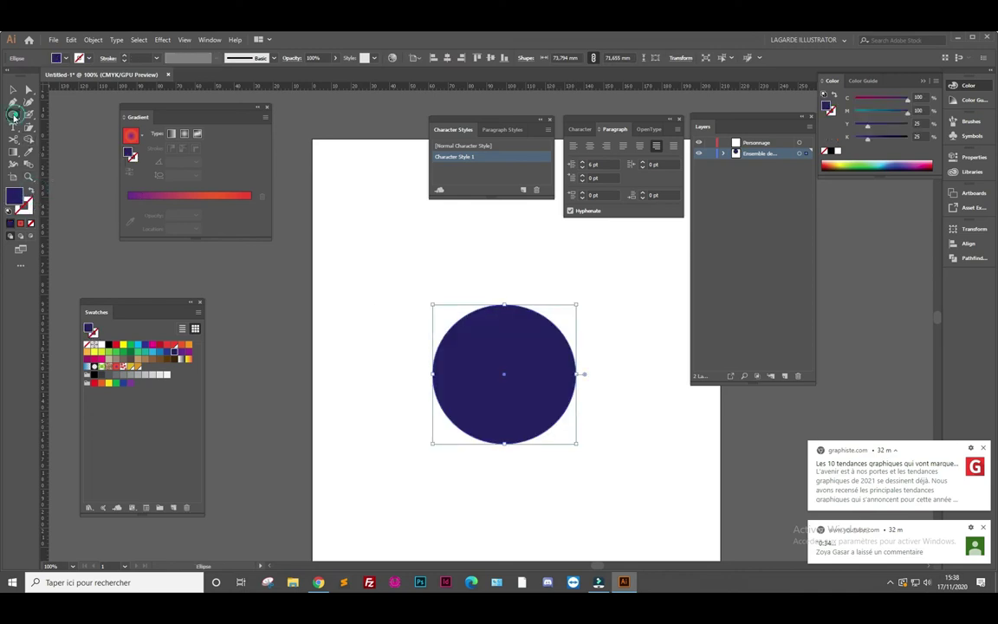
Draw a purple square overlapping the circle's lower right, then select the circle
{"action": "right_click", "coordinate": [13, 113]}
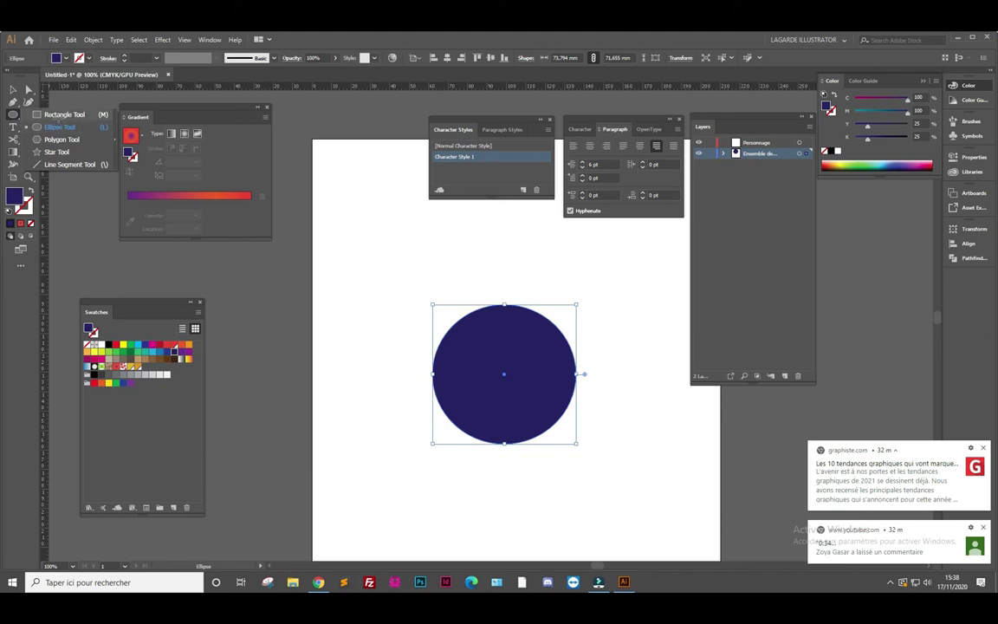
{"action": "left_click", "coordinate": [52, 116]}
{"action": "left_click_drag", "start_coordinate": [608, 360], "coordinate": [495, 466]}
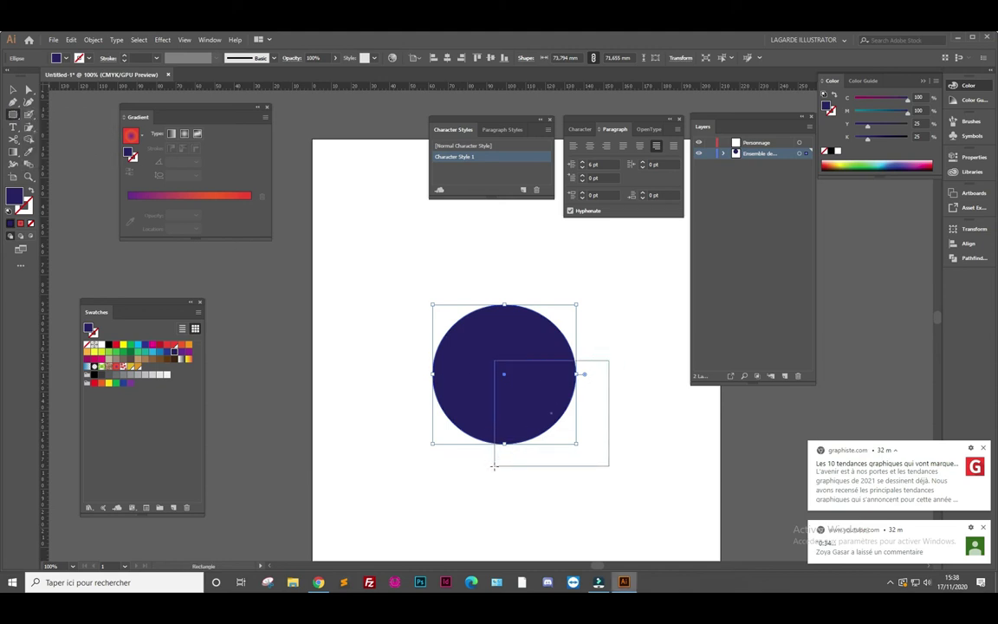
{"action": "left_click", "coordinate": [8, 211]}
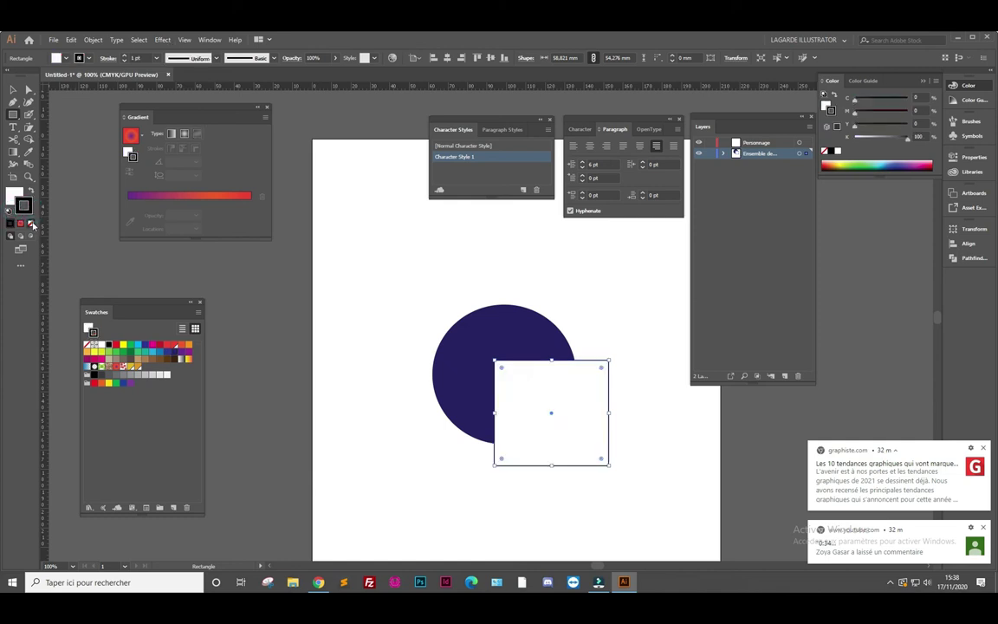
{"action": "left_click", "coordinate": [14, 198]}
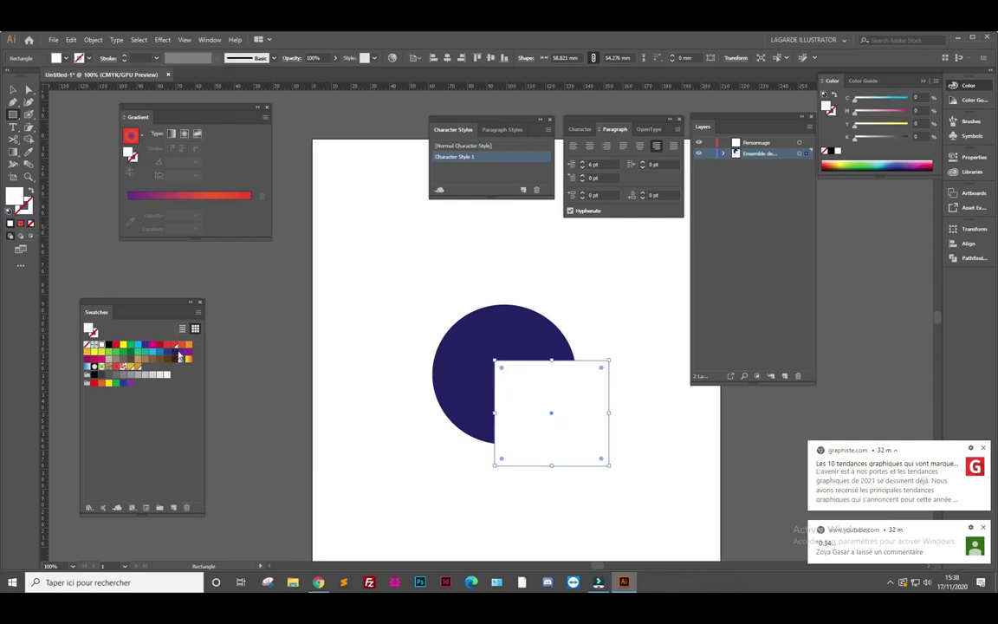
{"action": "left_click", "coordinate": [181, 354]}
{"action": "left_click", "coordinate": [13, 90]}
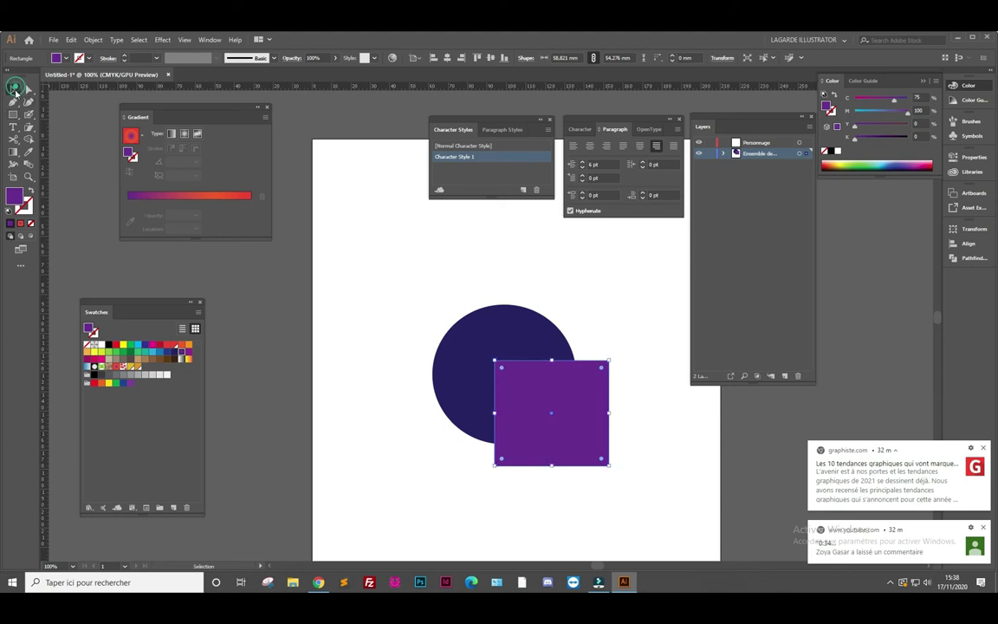
{"action": "left_click", "coordinate": [639, 448]}
{"action": "left_click", "coordinate": [472, 349]}
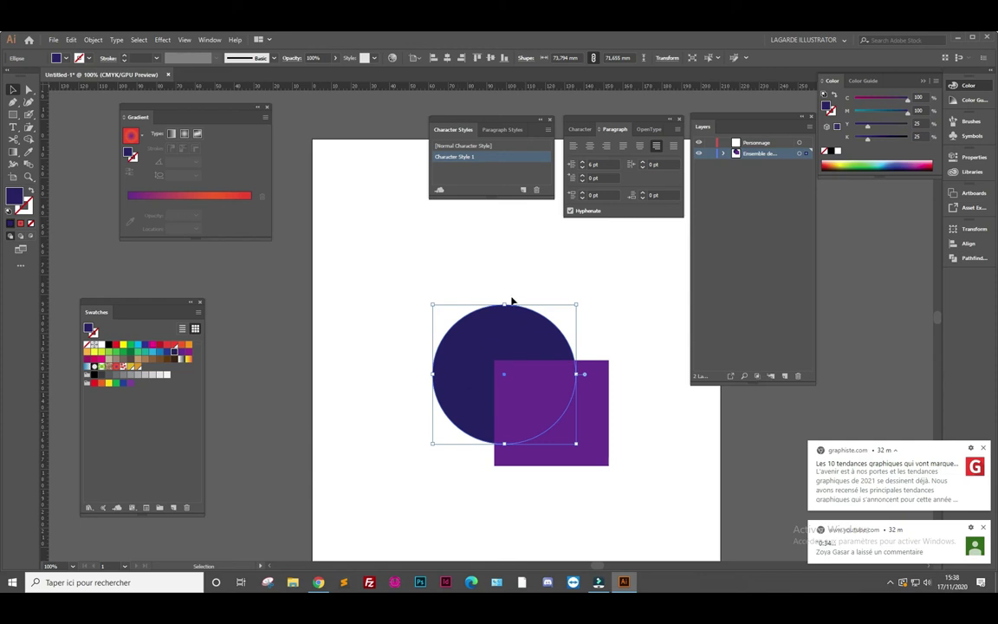
Float the Pathfinder panel over the workspace and select both circle and square
{"action": "left_click", "coordinate": [970, 260]}
{"action": "left_click_drag", "start_coordinate": [895, 228], "coordinate": [350, 236]}
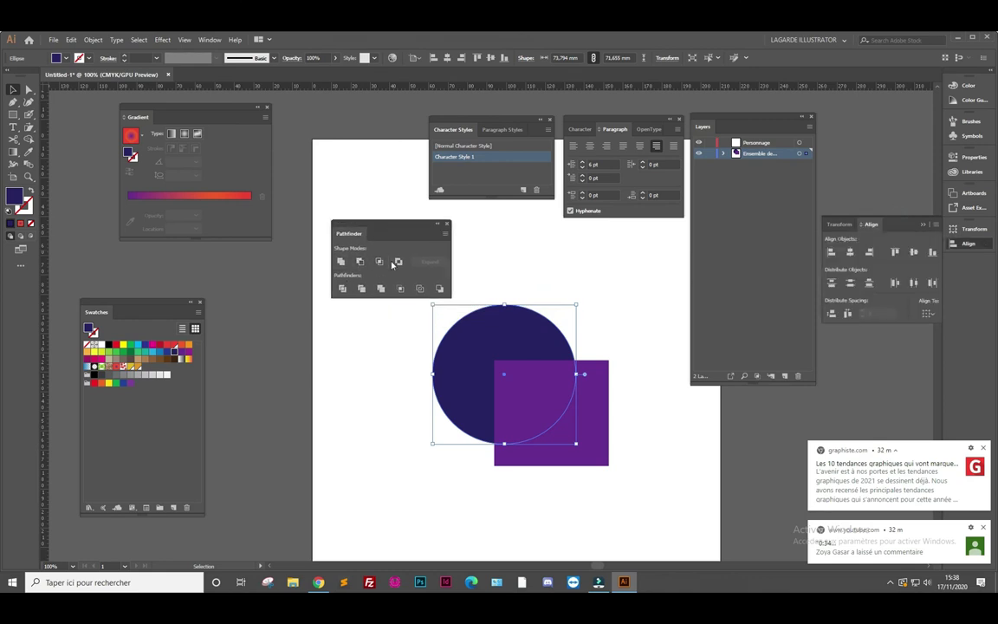
{"action": "left_click", "coordinate": [342, 263]}
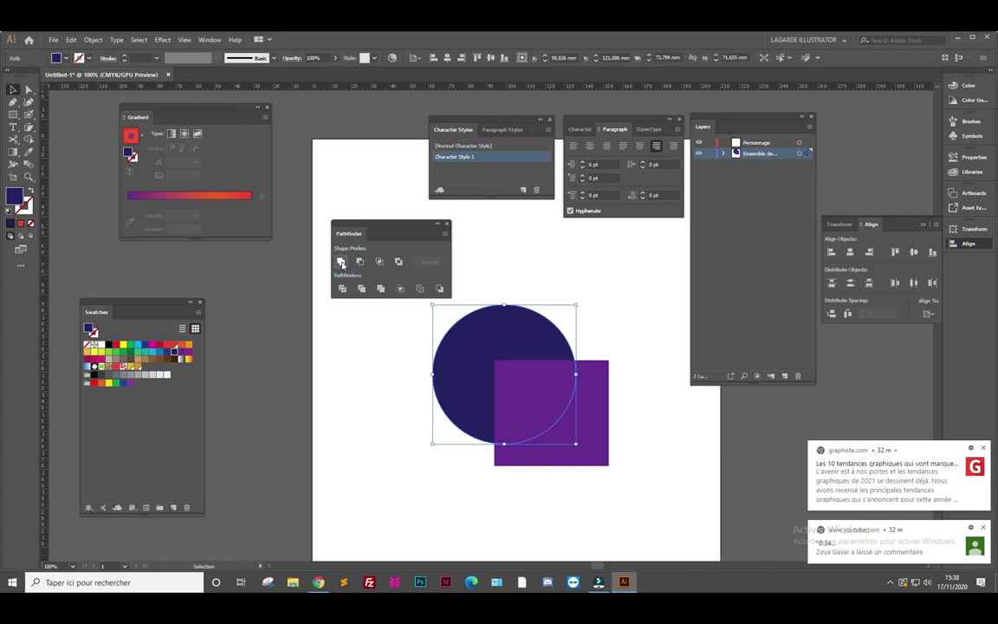
{"action": "left_click", "coordinate": [381, 387]}
{"action": "left_click_drag", "start_coordinate": [392, 340], "coordinate": [648, 501]}
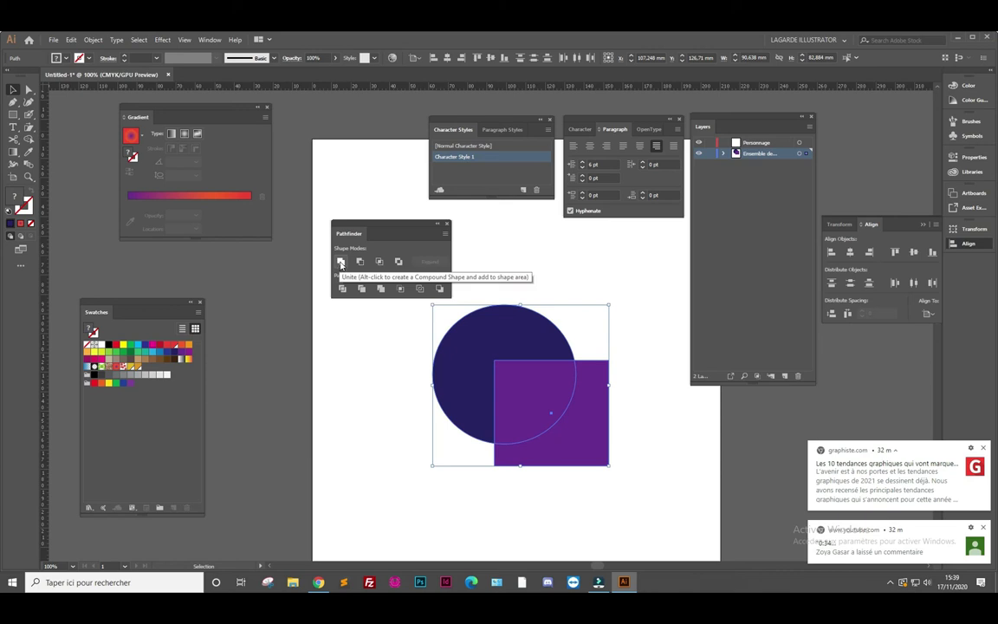
Apply Unite, inspect the merged shape in outline view, then undo it
{"action": "left_click", "coordinate": [341, 262]}
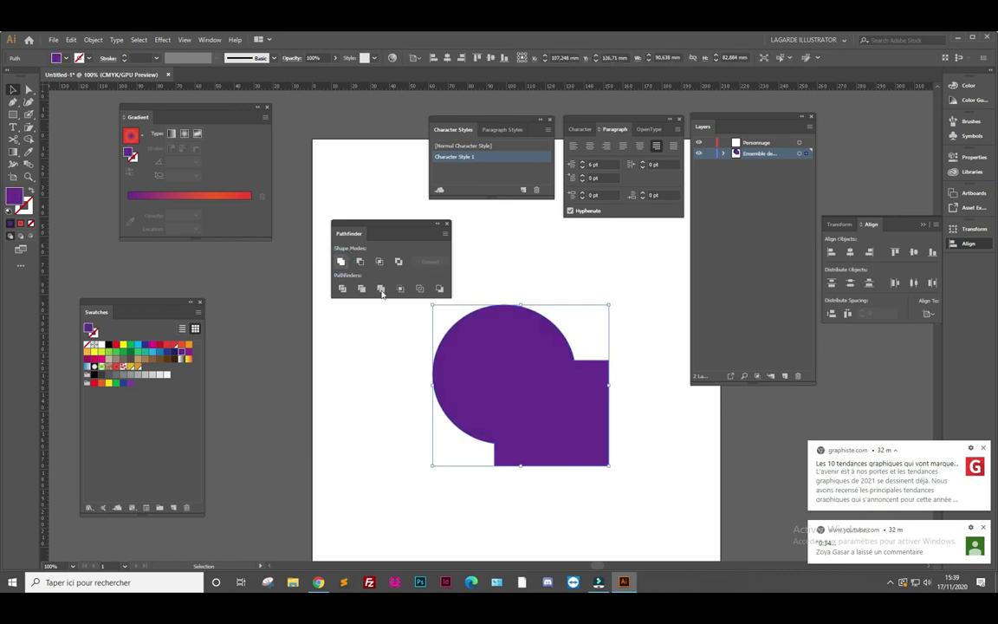
{"action": "key", "text": "a"}
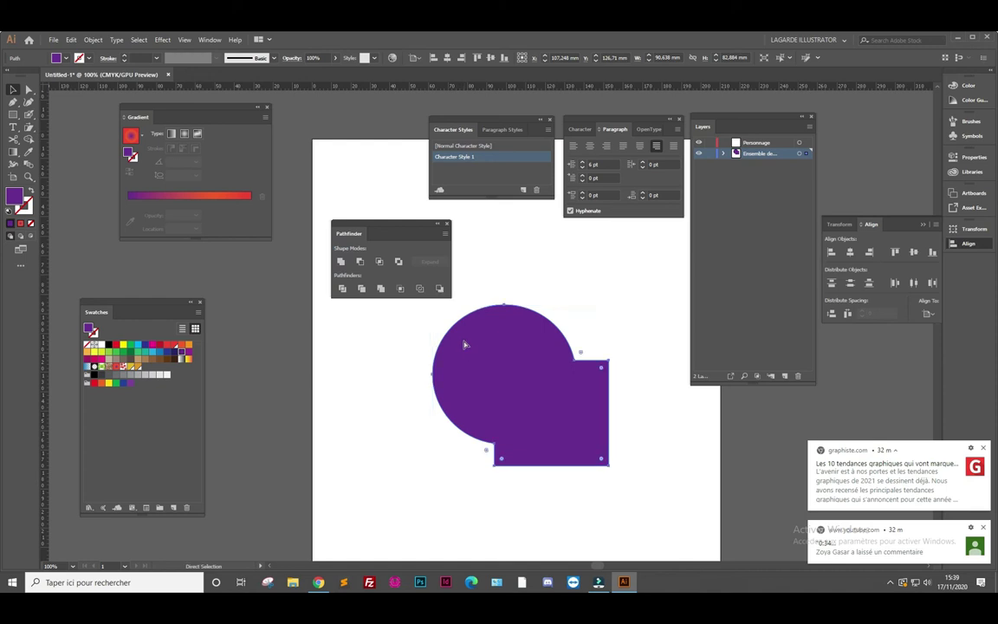
{"action": "key", "text": "ctrl+y"}
{"action": "key", "text": "ctrl+y"}
{"action": "key", "text": "v"}
{"action": "key", "text": "ctrl+z"}
Try Minus Front, Intersect and Exclude on the shapes, undoing the results
{"action": "left_click", "coordinate": [359, 261]}
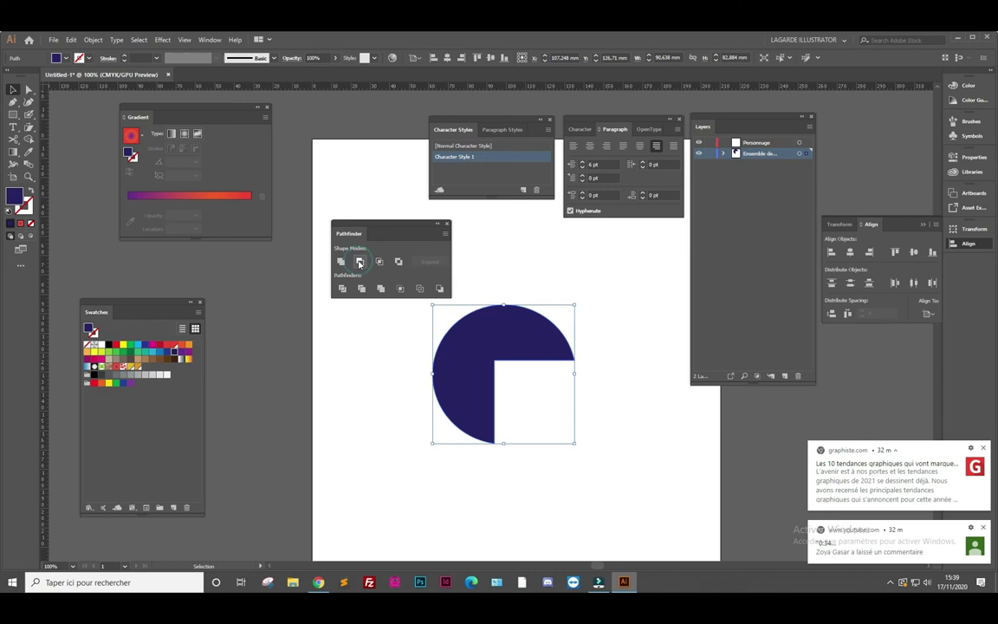
{"action": "key", "text": "a"}
{"action": "key", "text": "ctrl+y"}
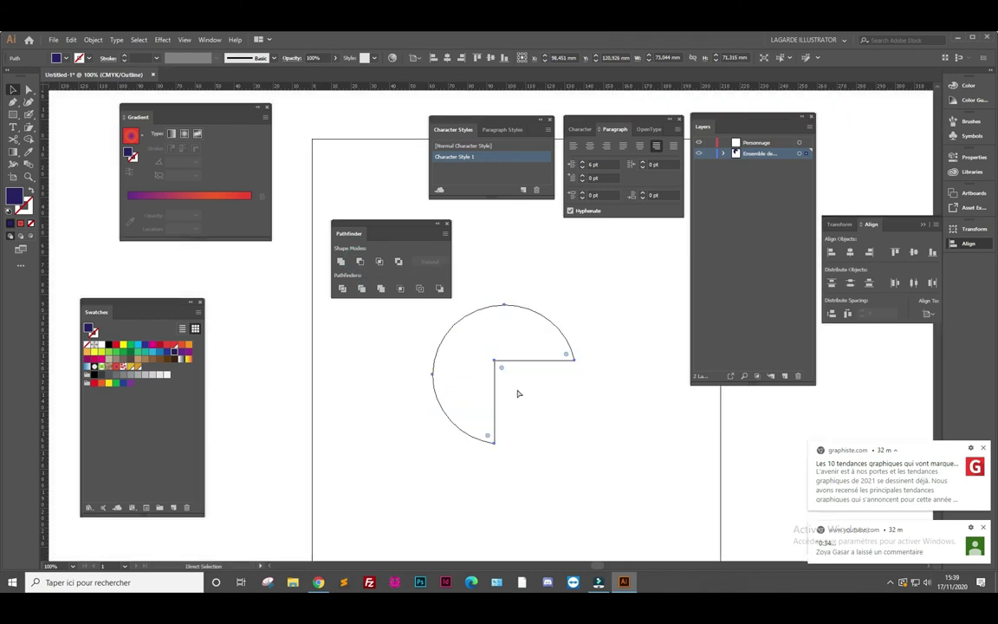
{"action": "key", "text": "ctrl+y"}
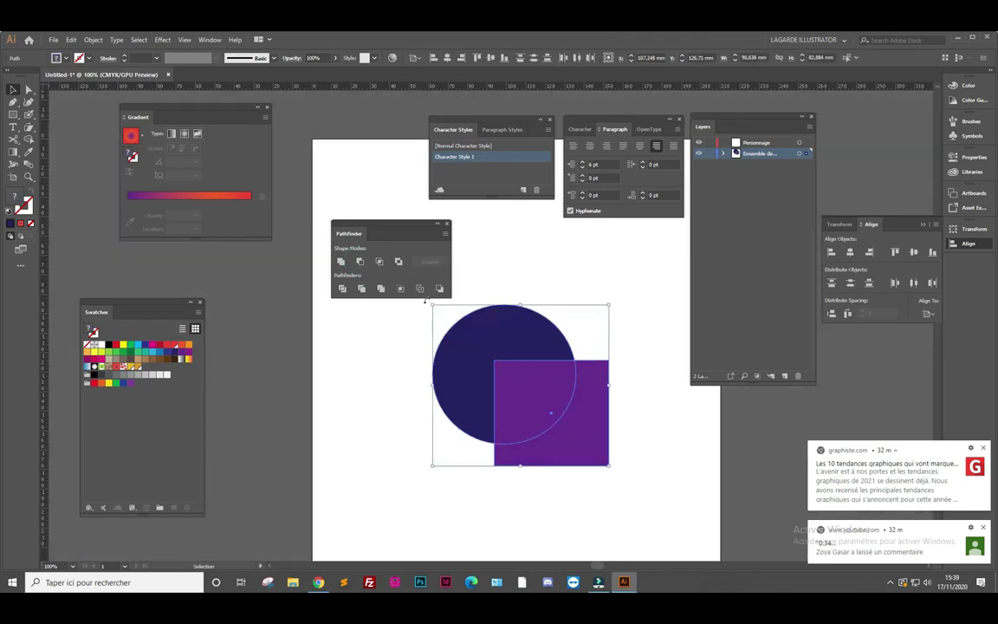
{"action": "left_click", "coordinate": [379, 261]}
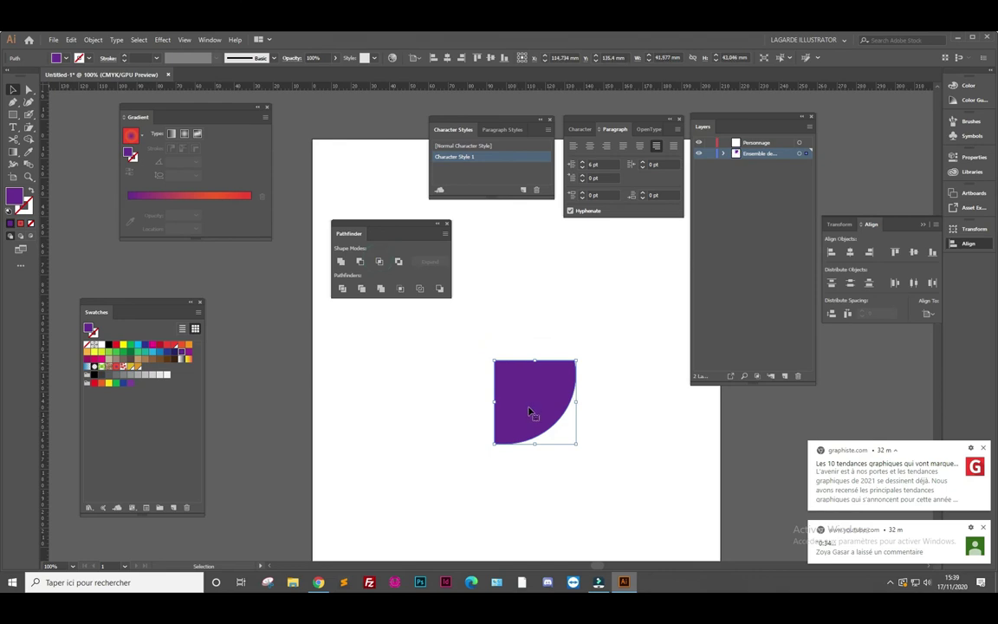
{"action": "key", "text": "ctrl+z"}
{"action": "left_click", "coordinate": [399, 261]}
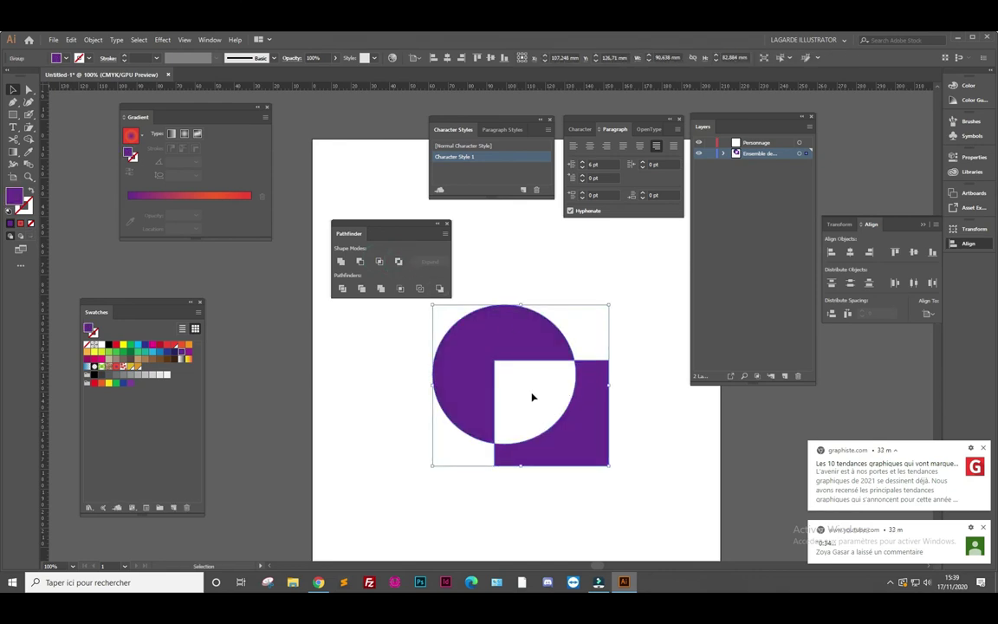
{"action": "key", "text": "ctrl+z"}
{"action": "key", "text": "ctrl+z"}
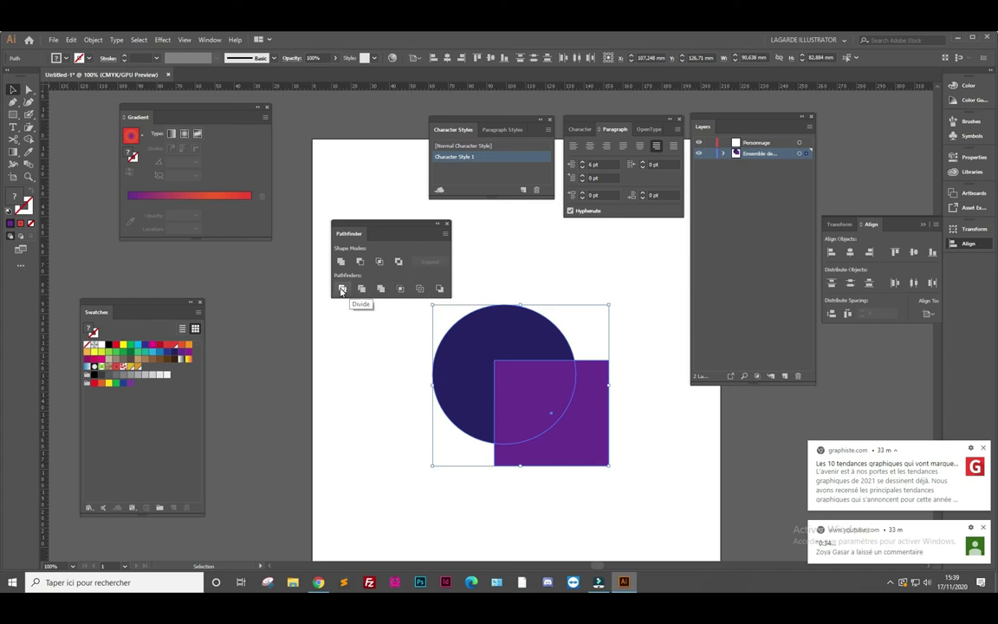
Divide the circle and square with Pathfinder and drag the resulting pieces apart
{"action": "left_click", "coordinate": [342, 290]}
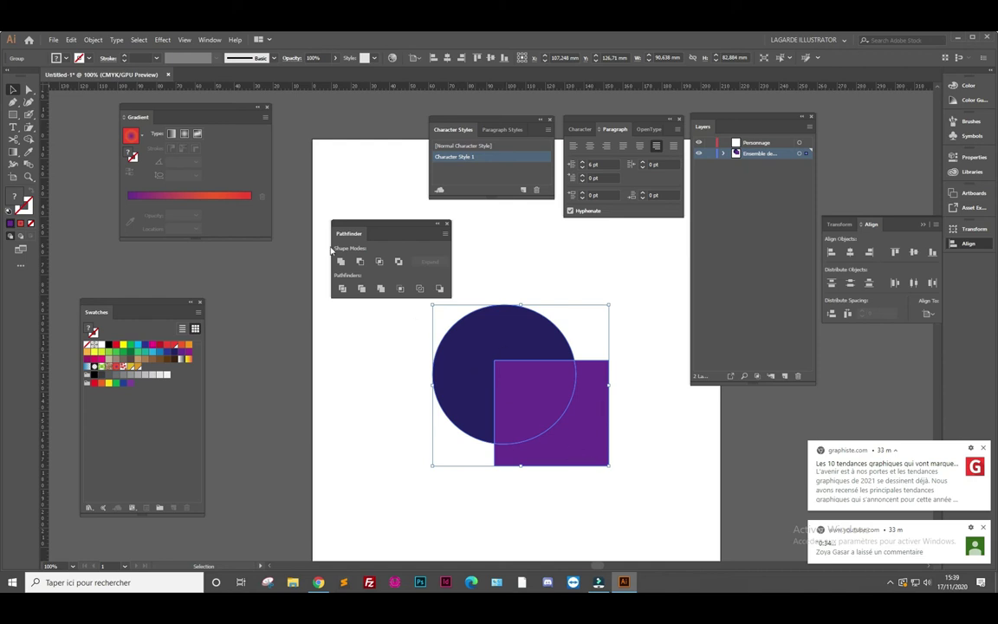
{"action": "left_click", "coordinate": [27, 91]}
{"action": "left_click", "coordinate": [347, 384]}
{"action": "left_click", "coordinate": [450, 386]}
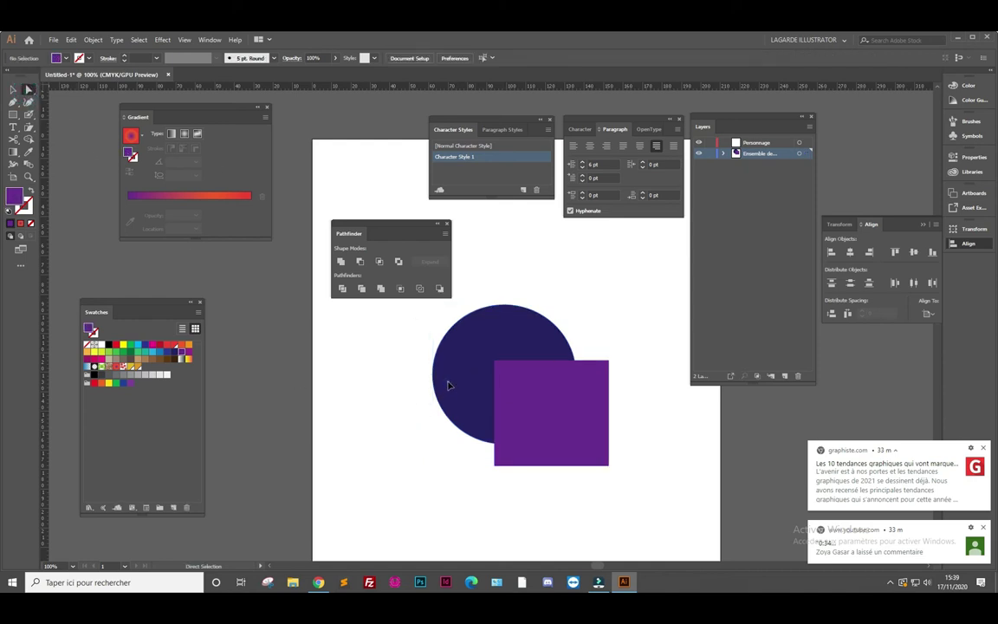
{"action": "left_click_drag", "start_coordinate": [467, 381], "coordinate": [416, 379]}
{"action": "left_click", "coordinate": [571, 452]}
{"action": "left_click_drag", "start_coordinate": [571, 452], "coordinate": [598, 488]}
{"action": "left_click_drag", "start_coordinate": [532, 396], "coordinate": [524, 432]}
Undo the division and move the navy circle slightly left
{"action": "key", "text": "ctrl+z"}
{"action": "key", "text": "ctrl+z"}
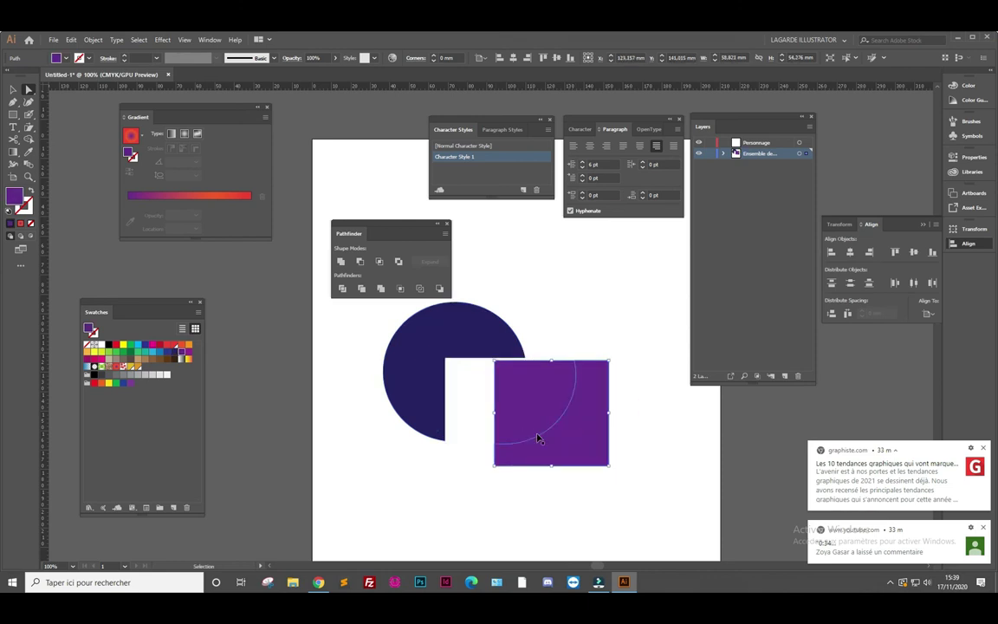
{"action": "key", "text": "ctrl+z"}
{"action": "key", "text": "a"}
{"action": "left_click", "coordinate": [557, 452]}
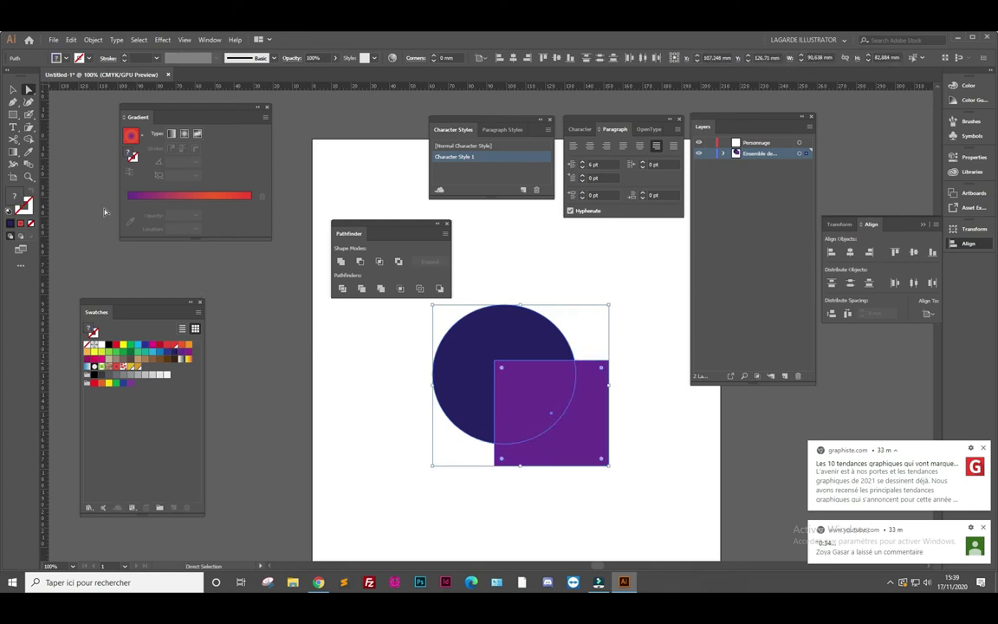
{"action": "left_click", "coordinate": [316, 382]}
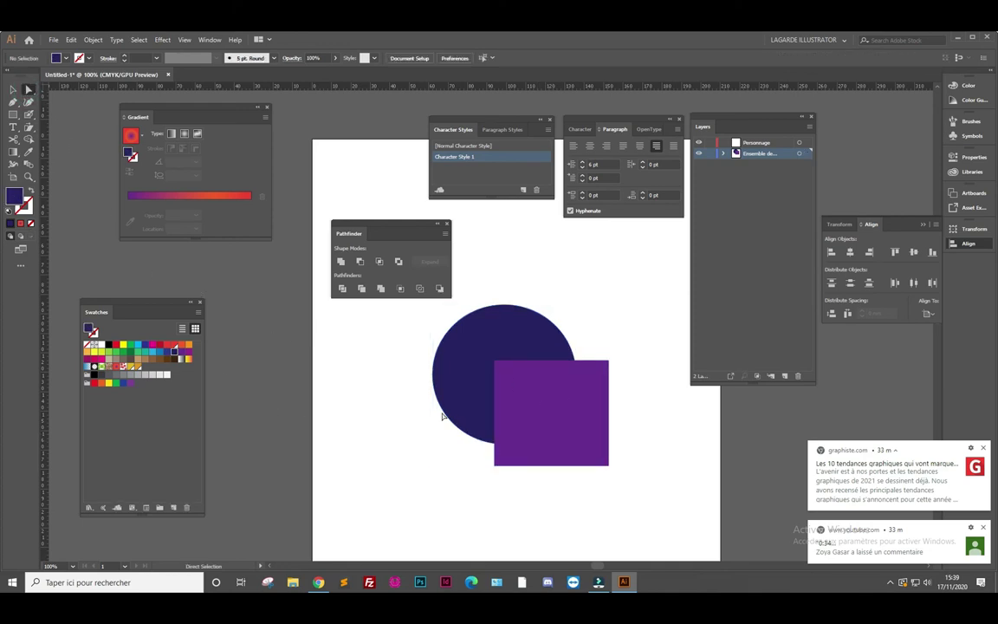
{"action": "mouse_move", "coordinate": [479, 387]}
{"action": "left_mouse_down"}
{"action": "mouse_move", "coordinate": [402, 393]}
{"action": "mouse_move", "coordinate": [478, 386]}
{"action": "left_mouse_up"}
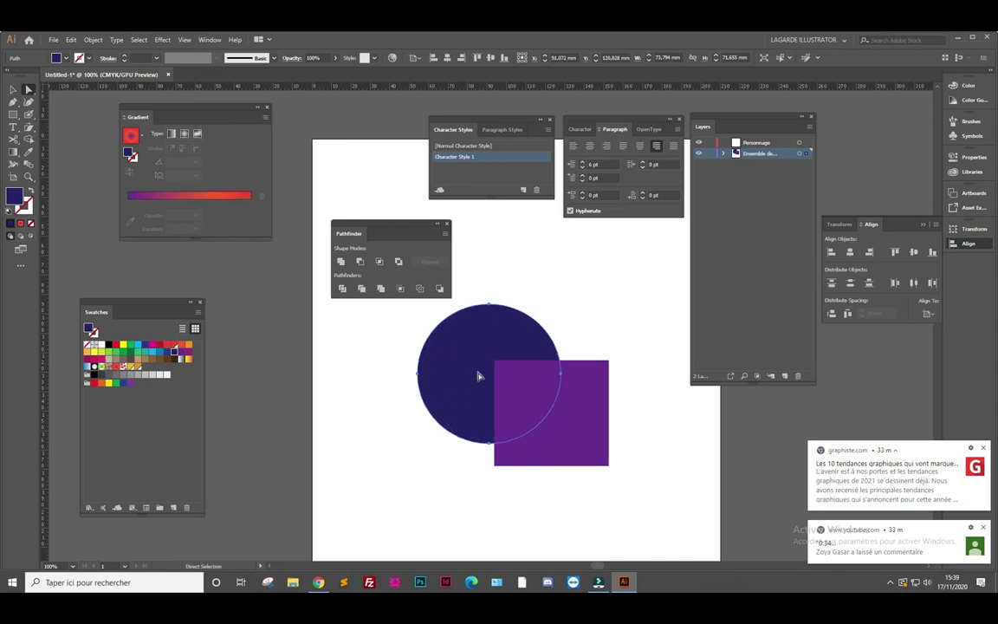
Select the circle and square through the Layers panel and group them
{"action": "left_click", "coordinate": [13, 89]}
{"action": "left_click", "coordinate": [386, 420]}
{"action": "left_click", "coordinate": [722, 154]}
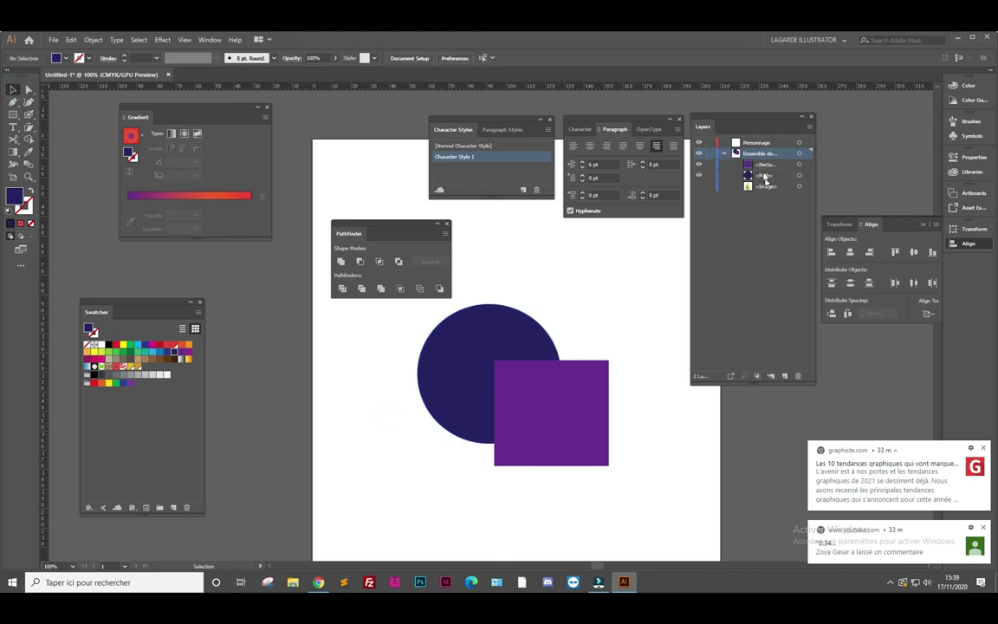
{"action": "left_click", "coordinate": [770, 176]}
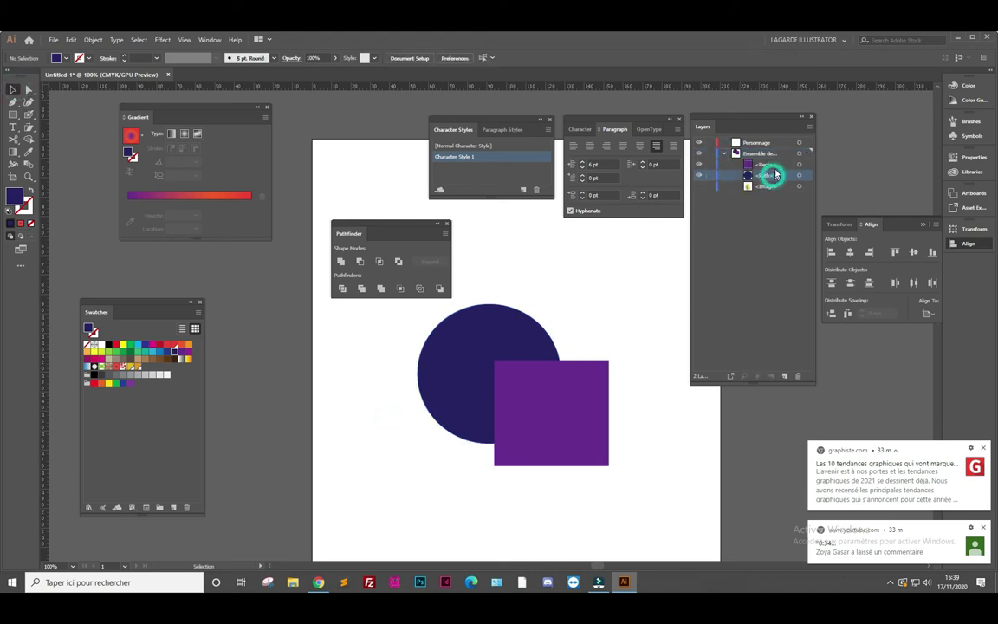
{"action": "left_click", "coordinate": [771, 164], "text": "shift"}
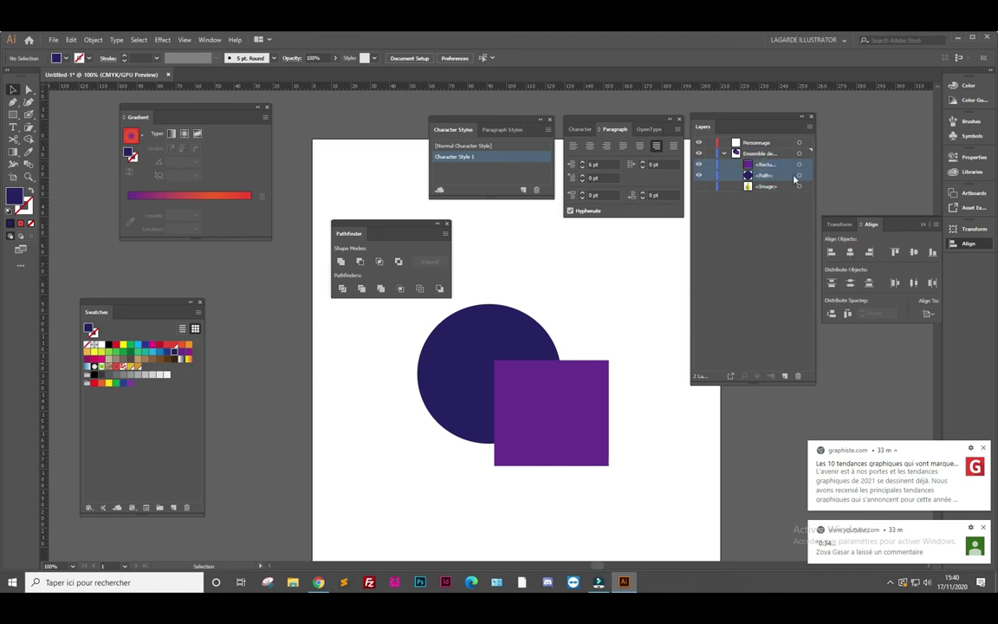
{"action": "left_click", "coordinate": [800, 176]}
{"action": "left_click", "coordinate": [799, 164], "text": "shift"}
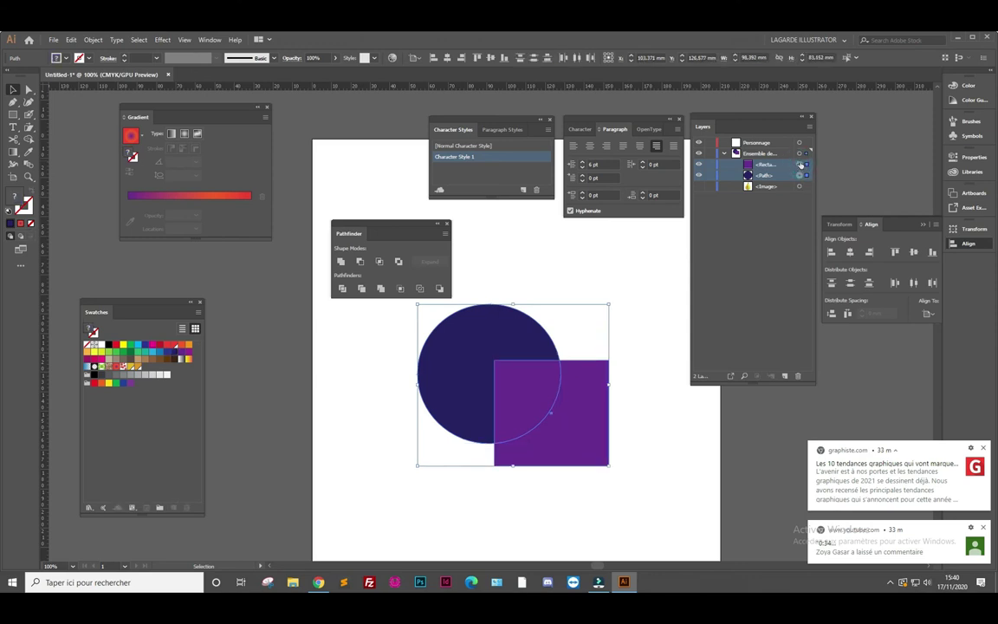
{"action": "key", "text": "ctrl+g"}
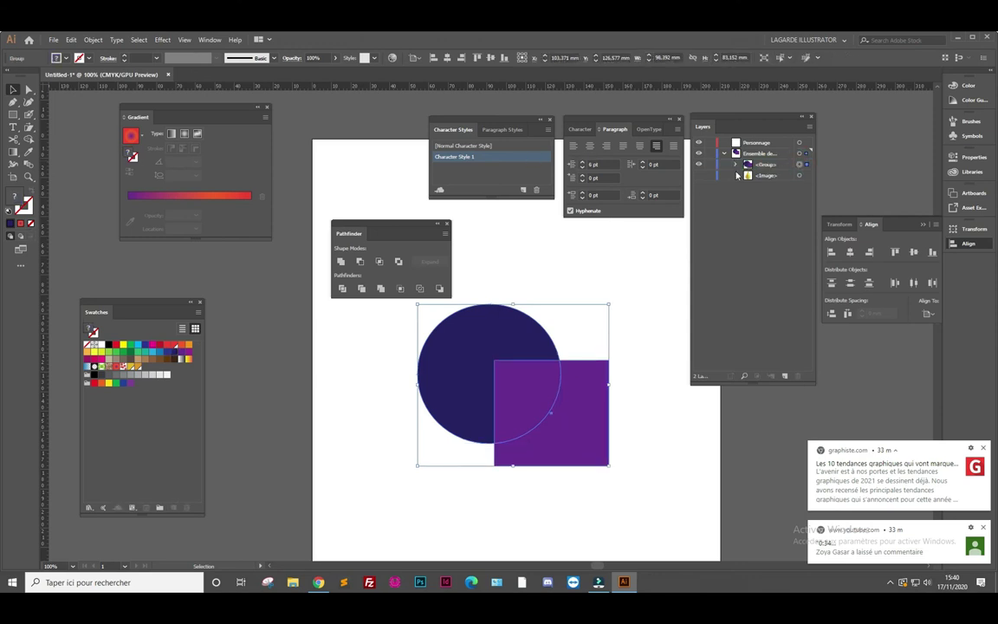
Move the group slightly down and nudge the purple square left and up
{"action": "key", "text": "shift+m"}
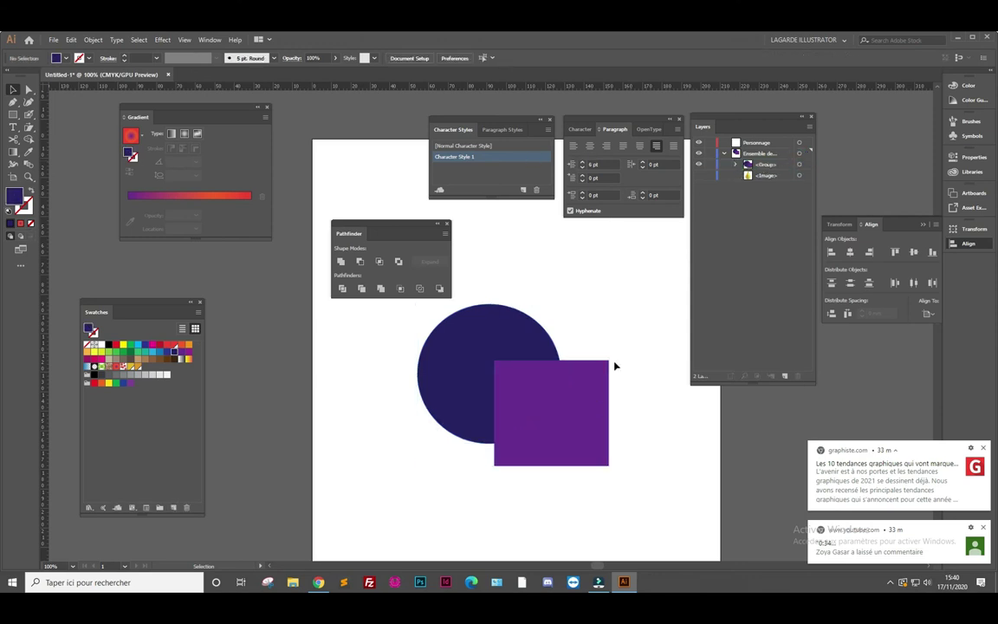
{"action": "key", "text": "v"}
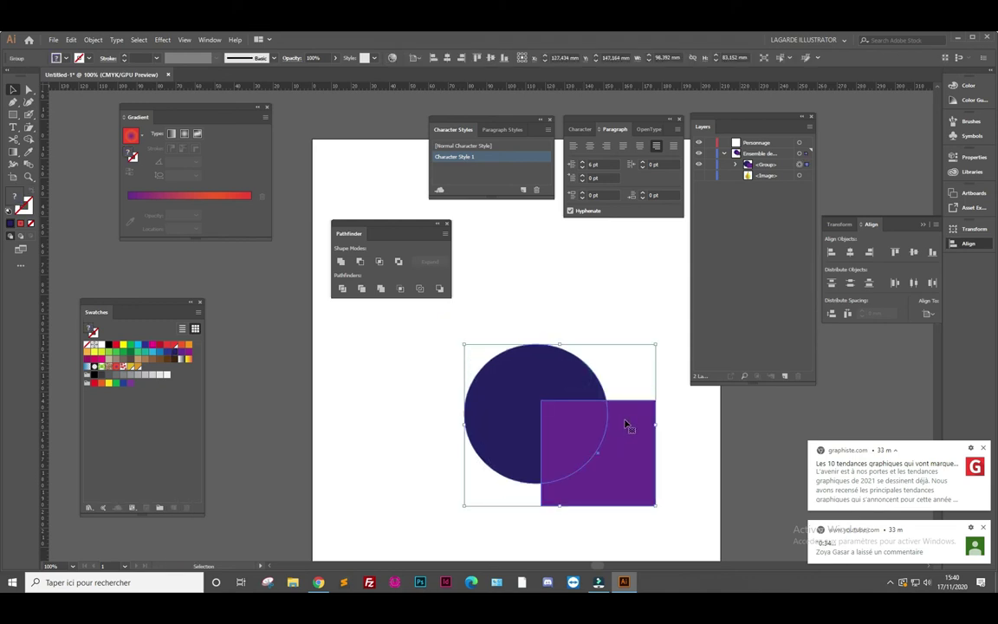
{"action": "left_click_drag", "start_coordinate": [559, 371], "coordinate": [559, 386]}
{"action": "left_click", "coordinate": [29, 90]}
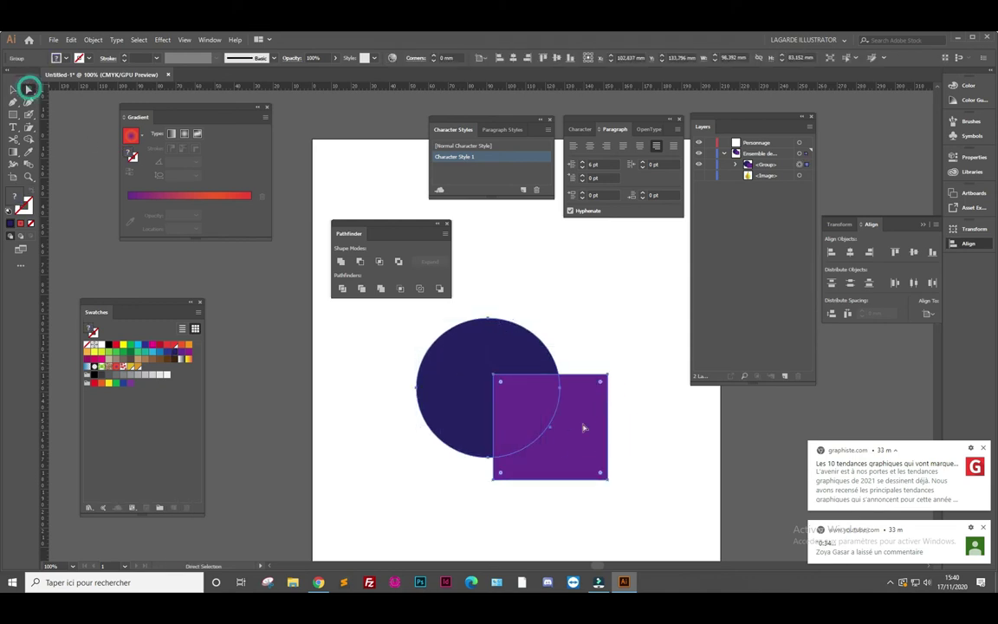
{"action": "left_click", "coordinate": [678, 452]}
{"action": "left_click", "coordinate": [569, 440]}
{"action": "left_click_drag", "start_coordinate": [563, 428], "coordinate": [606, 457]}
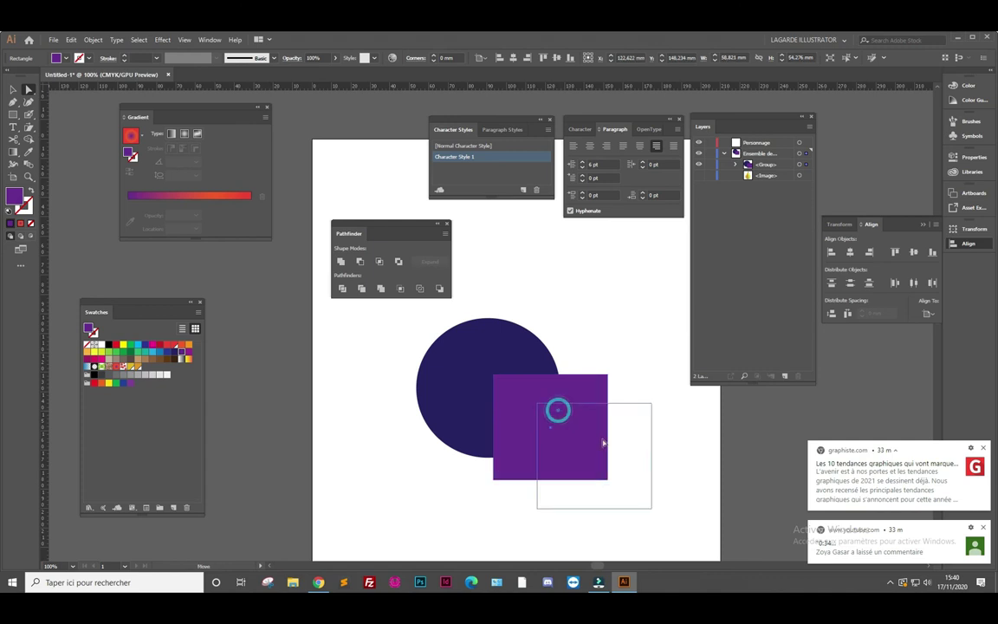
{"action": "key", "text": "ctrl+z"}
{"action": "left_click_drag", "start_coordinate": [573, 407], "coordinate": [557, 404]}
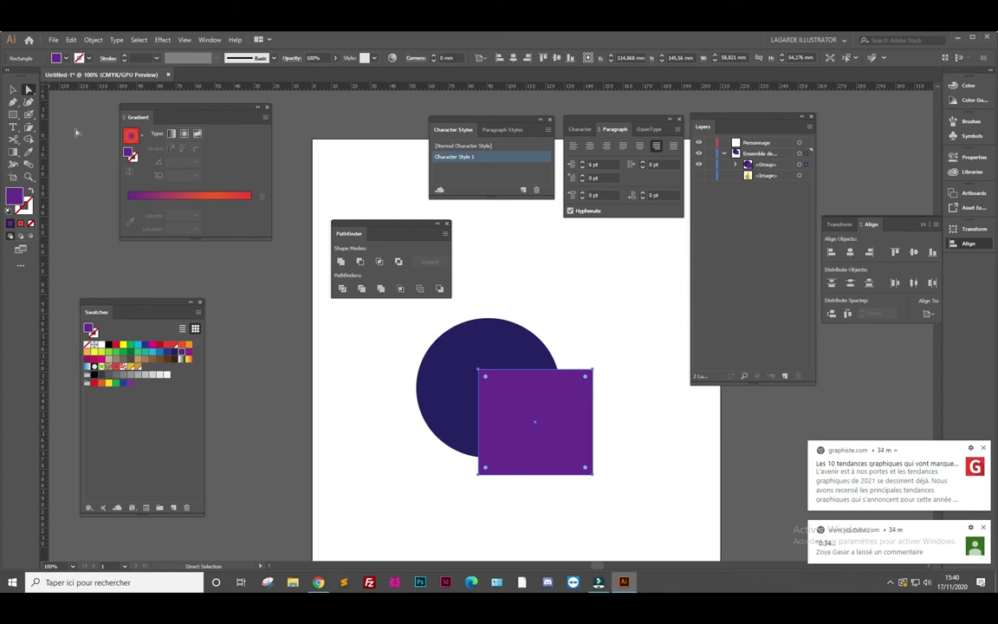
Marquee-select the circle and square and delete them
{"action": "left_click", "coordinate": [13, 89]}
{"action": "left_click_drag", "start_coordinate": [397, 336], "coordinate": [602, 483]}
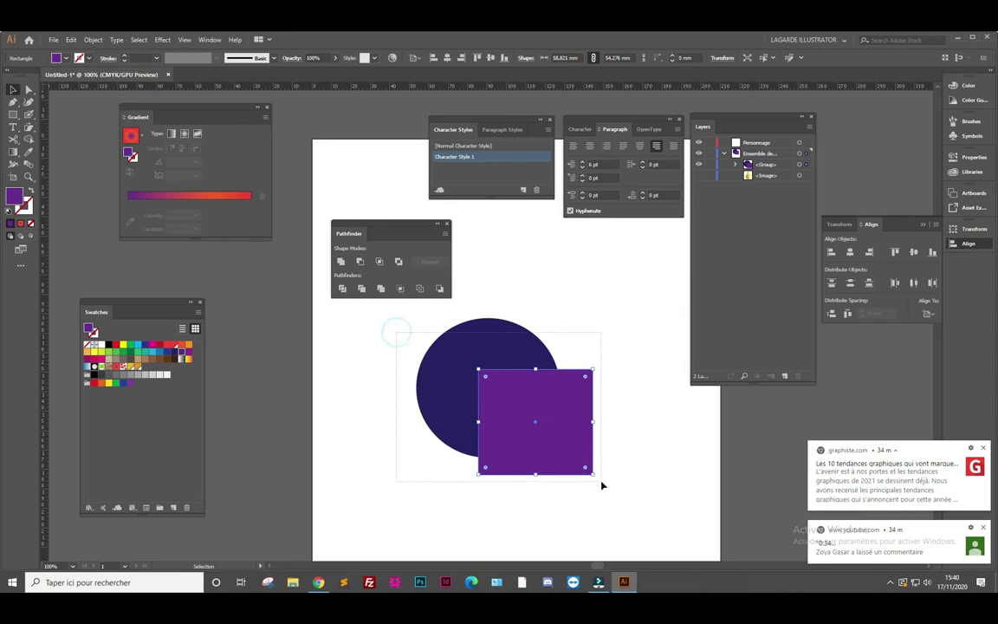
{"action": "key", "text": "Delete"}
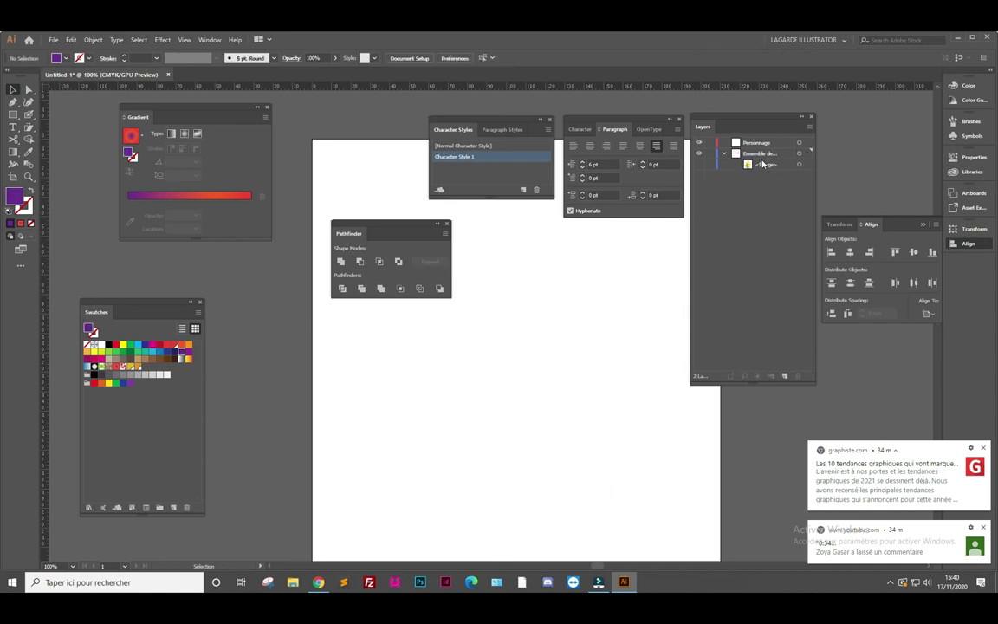
Draw four overlapping purple rectangles near the page centre
{"action": "left_click", "coordinate": [13, 114]}
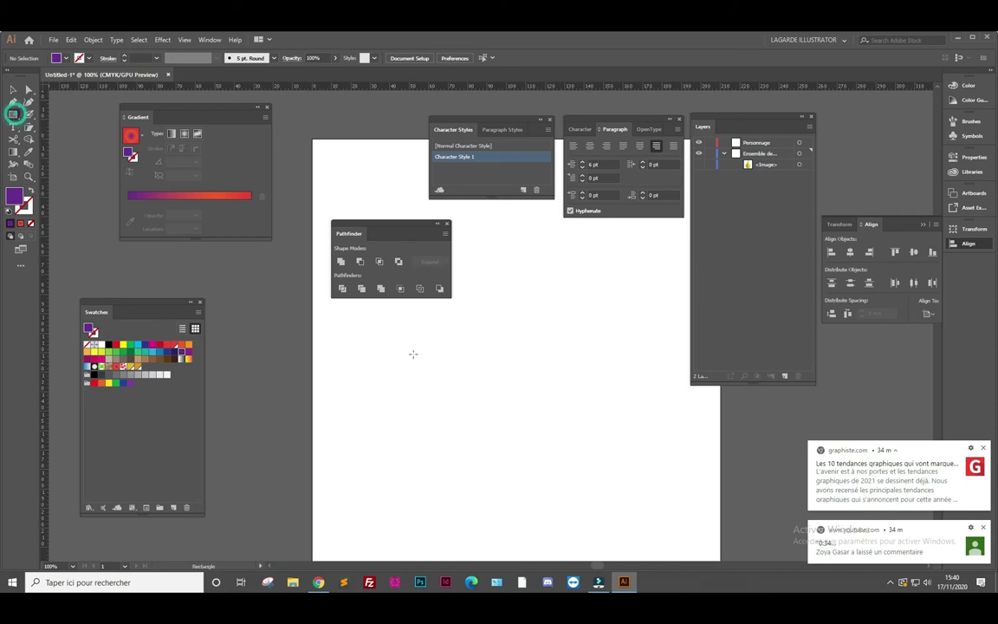
{"action": "left_click_drag", "start_coordinate": [432, 344], "coordinate": [490, 396]}
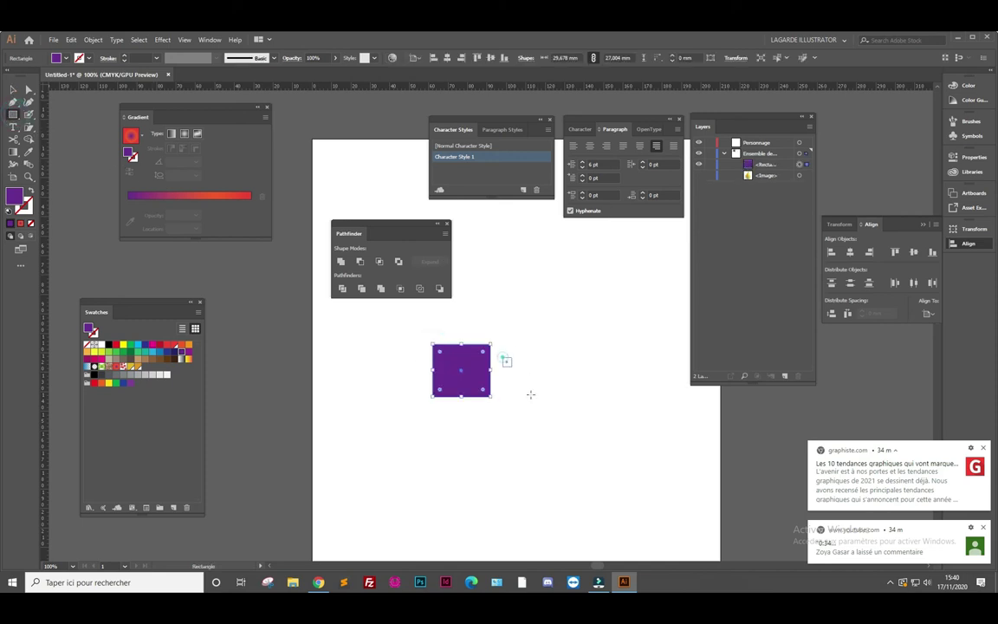
{"action": "left_click_drag", "start_coordinate": [502, 357], "coordinate": [557, 418]}
{"action": "left_click_drag", "start_coordinate": [461, 409], "coordinate": [541, 483]}
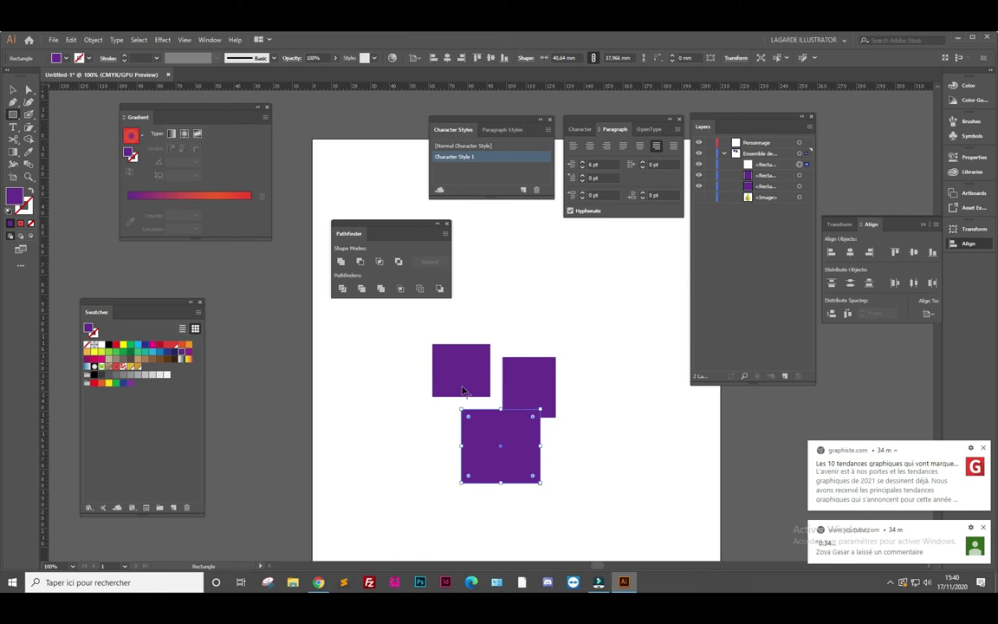
{"action": "left_click_drag", "start_coordinate": [394, 381], "coordinate": [514, 469]}
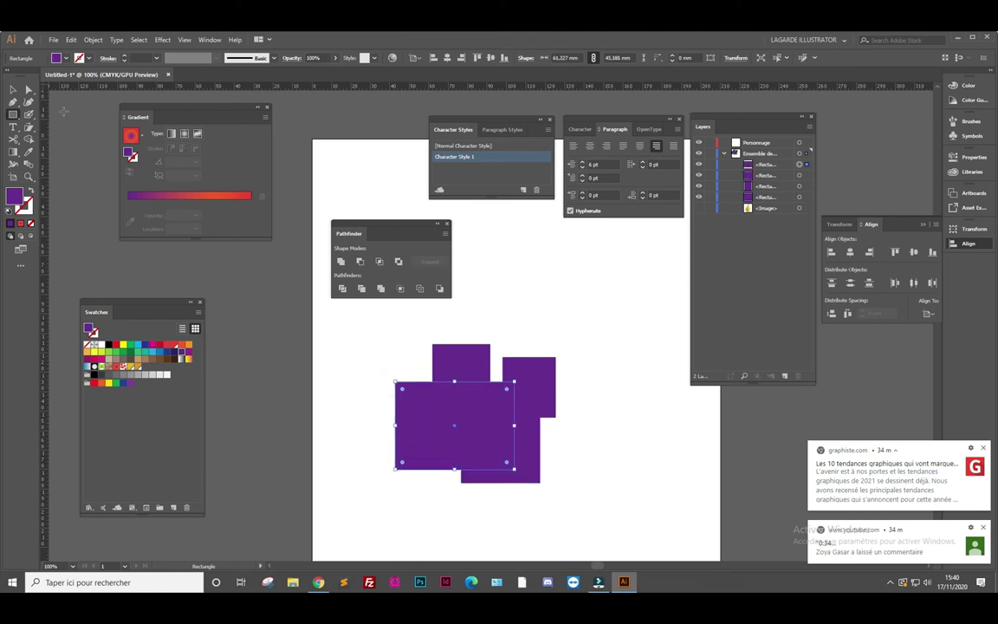
Select the rectangles on the artboard and in Layers, then shift the top one left and down
{"action": "left_click", "coordinate": [13, 88]}
{"action": "left_click", "coordinate": [546, 432]}
{"action": "left_click", "coordinate": [526, 423]}
{"action": "left_click", "coordinate": [522, 401]}
{"action": "left_click", "coordinate": [475, 373]}
{"action": "left_click", "coordinate": [494, 401]}
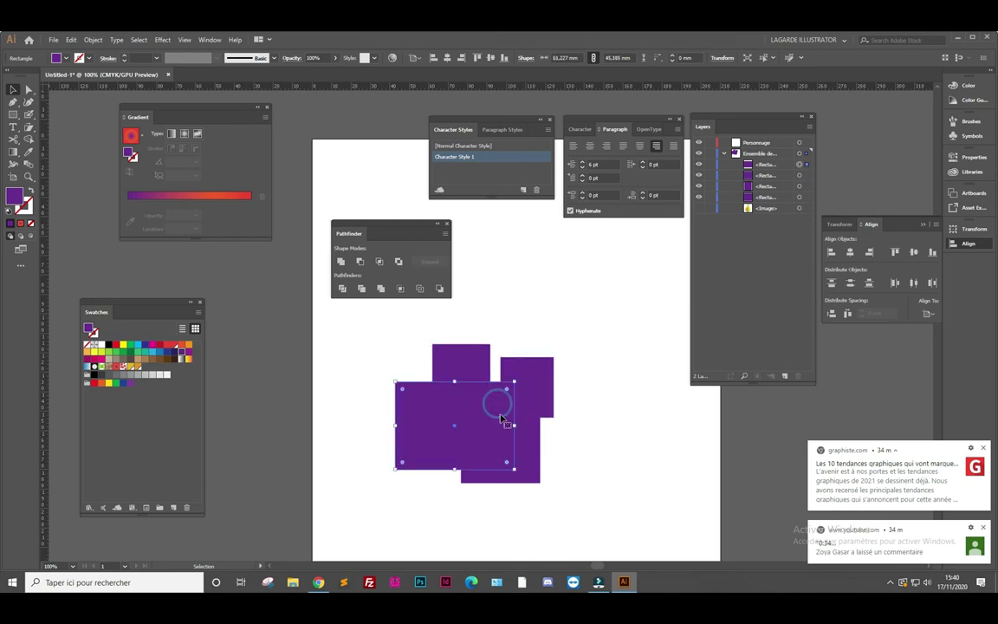
{"action": "left_click", "coordinate": [799, 176]}
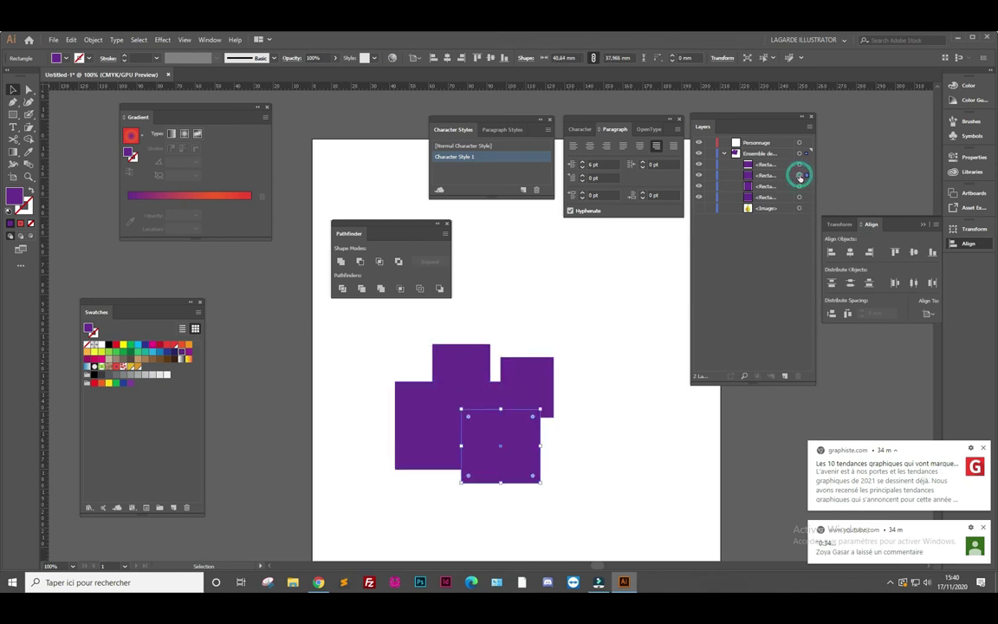
{"action": "left_click", "coordinate": [799, 187]}
{"action": "left_click", "coordinate": [799, 199]}
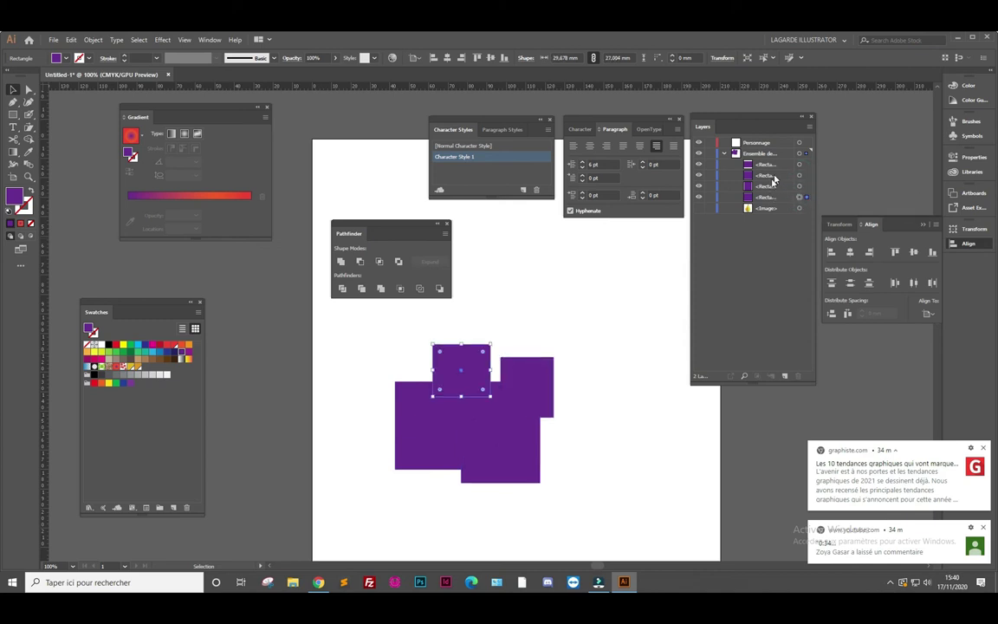
{"action": "left_click", "coordinate": [771, 187]}
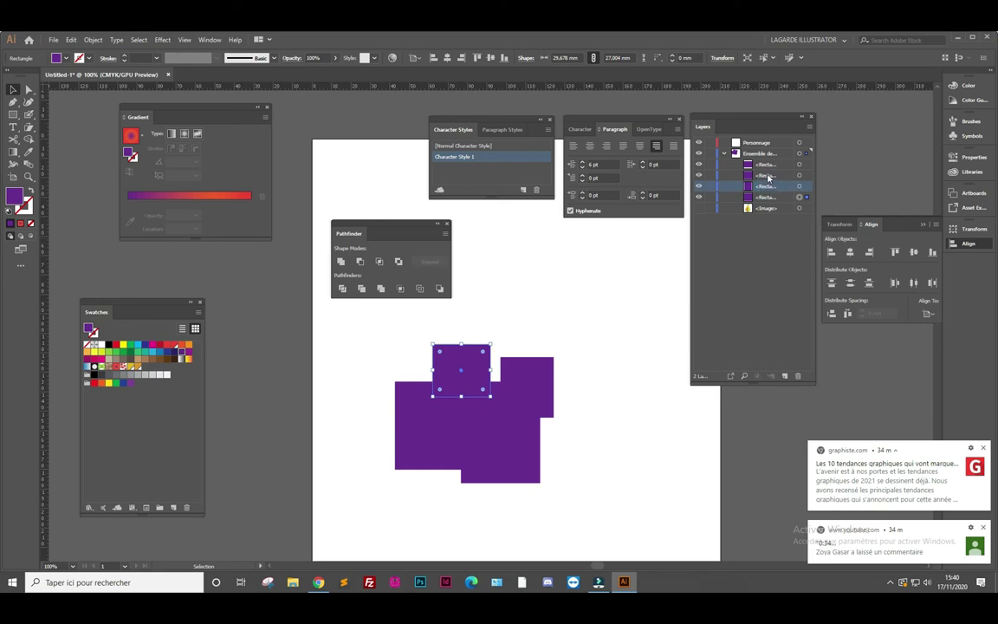
{"action": "left_click", "coordinate": [769, 177]}
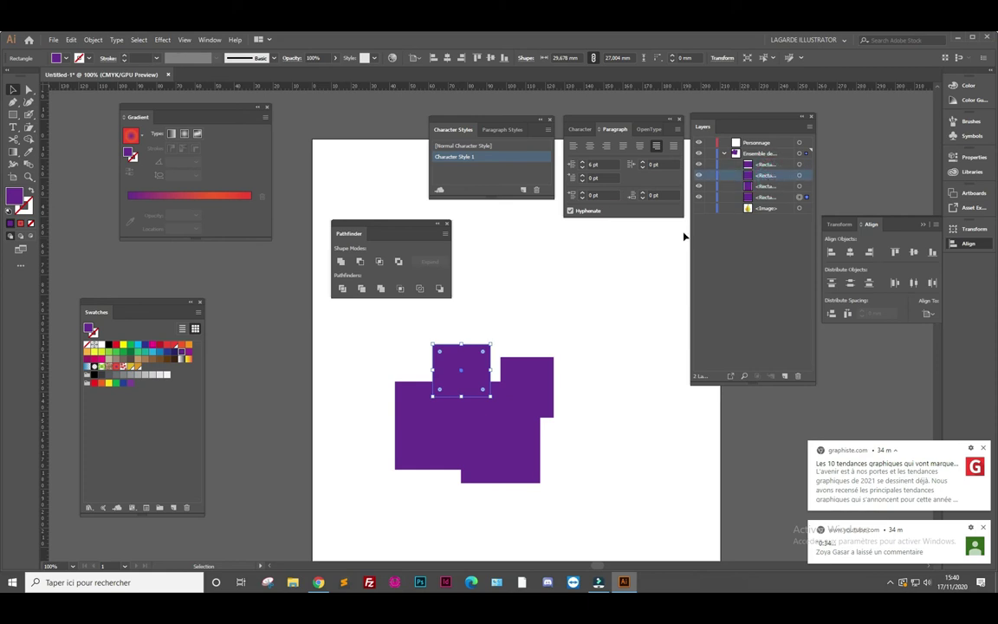
{"action": "left_click_drag", "start_coordinate": [461, 370], "coordinate": [444, 386]}
Select the four rectangle layers in the Layers panel
{"action": "left_click", "coordinate": [593, 390]}
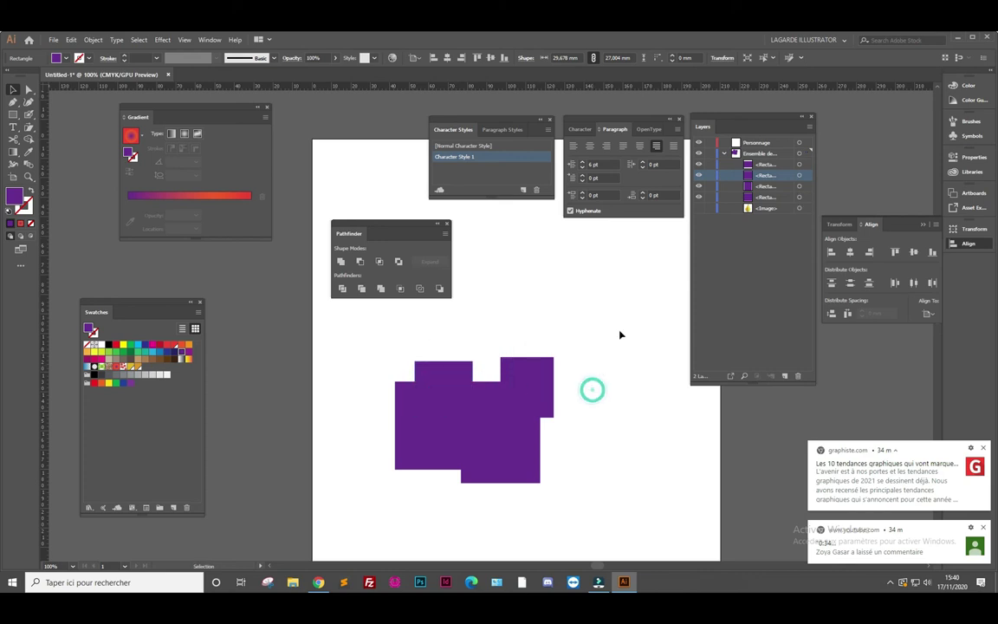
{"action": "left_click", "coordinate": [752, 196]}
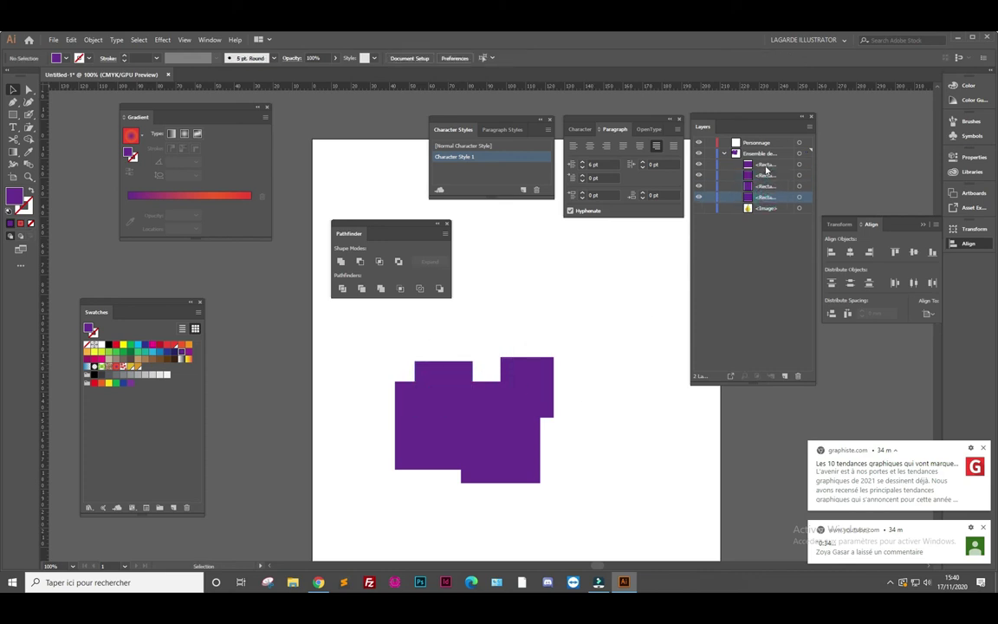
{"action": "left_click", "coordinate": [766, 166]}
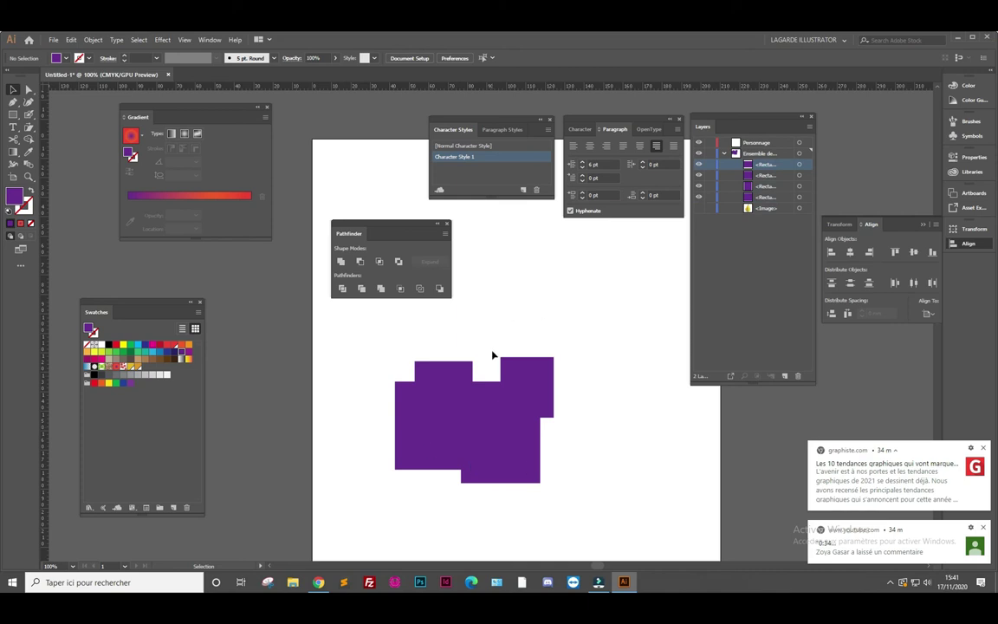
{"action": "left_click", "coordinate": [799, 165]}
{"action": "left_click", "coordinate": [799, 176]}
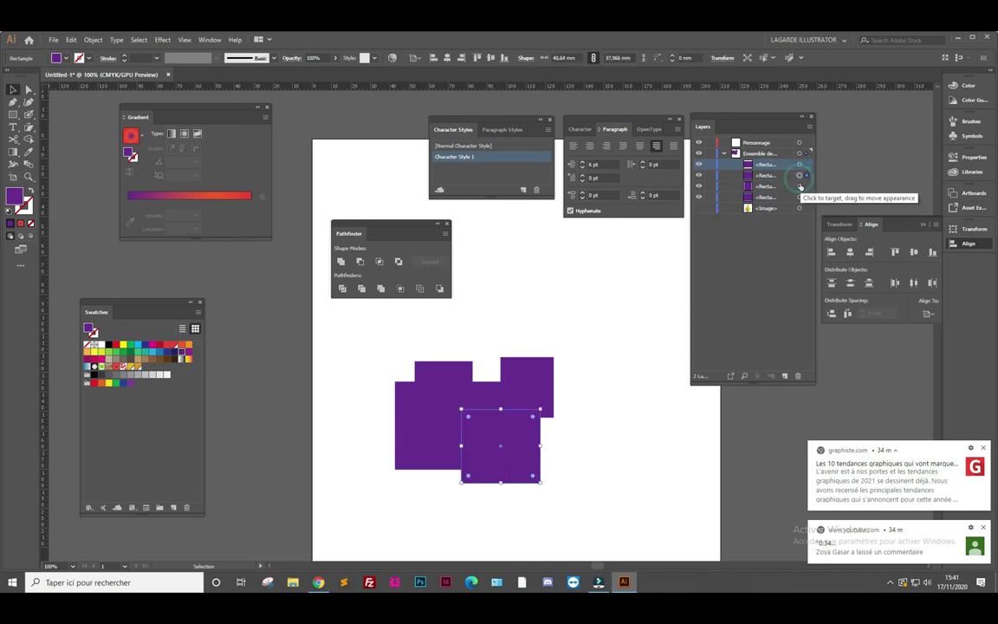
{"action": "left_click", "coordinate": [799, 186]}
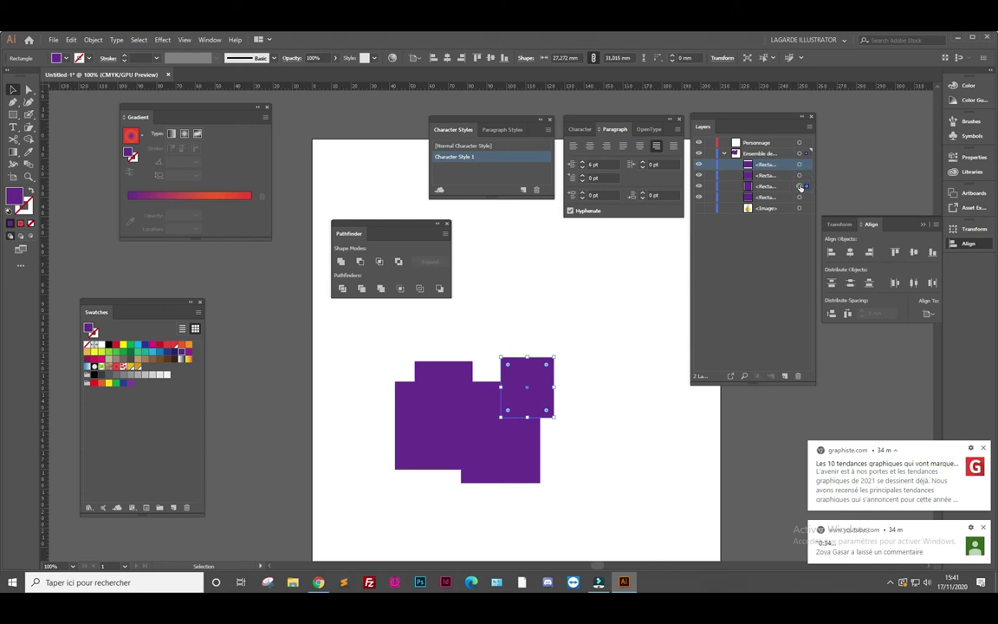
{"action": "left_click", "coordinate": [767, 198]}
{"action": "left_click", "coordinate": [771, 169], "text": "shift"}
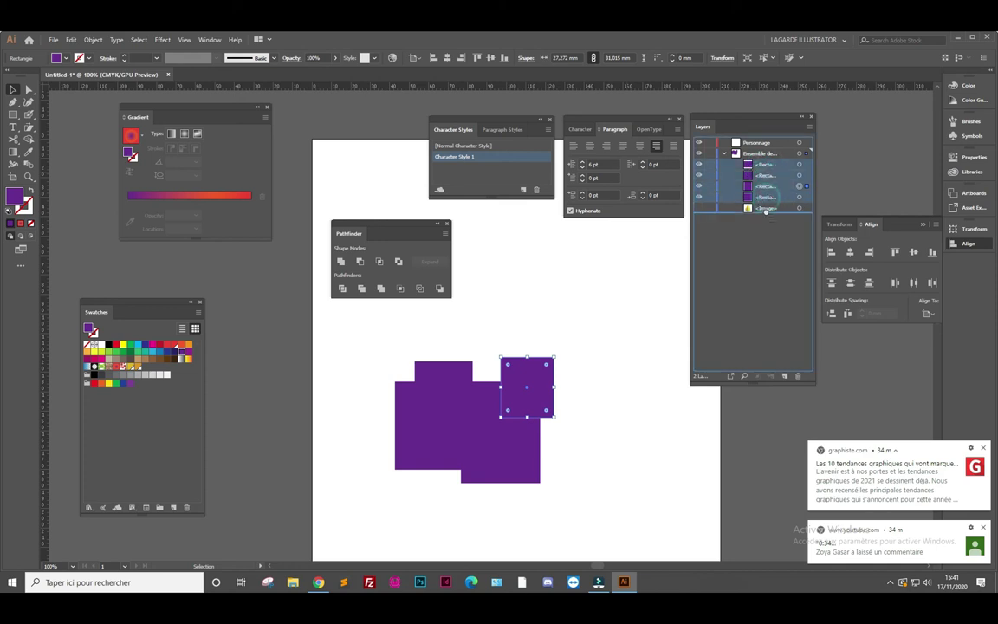
Drag the image layer above the rectangles, then back below three of them
{"action": "left_click_drag", "start_coordinate": [767, 201], "coordinate": [767, 213]}
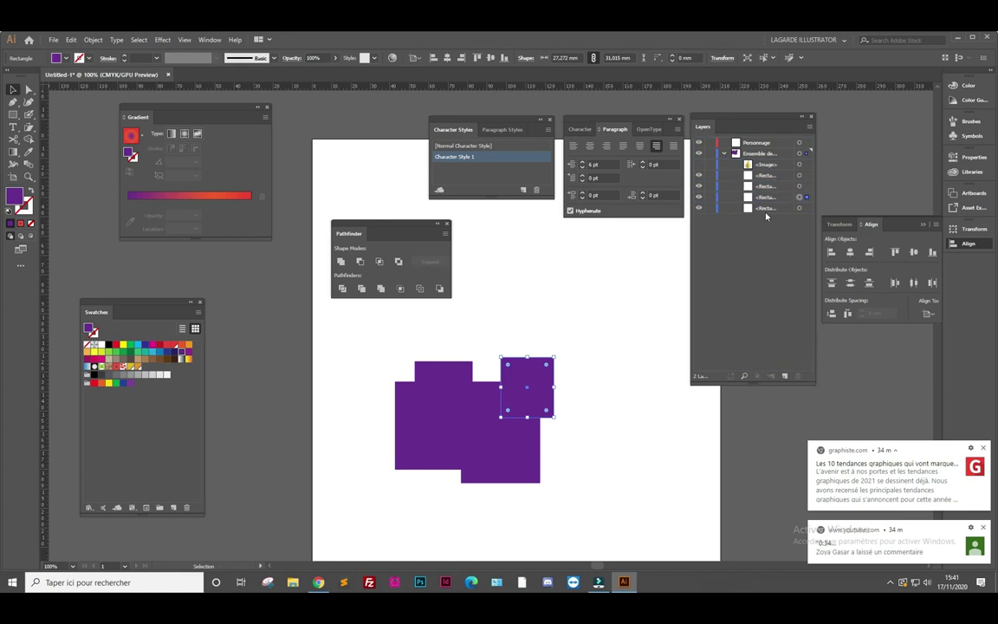
{"action": "left_click", "coordinate": [770, 164], "text": "shift"}
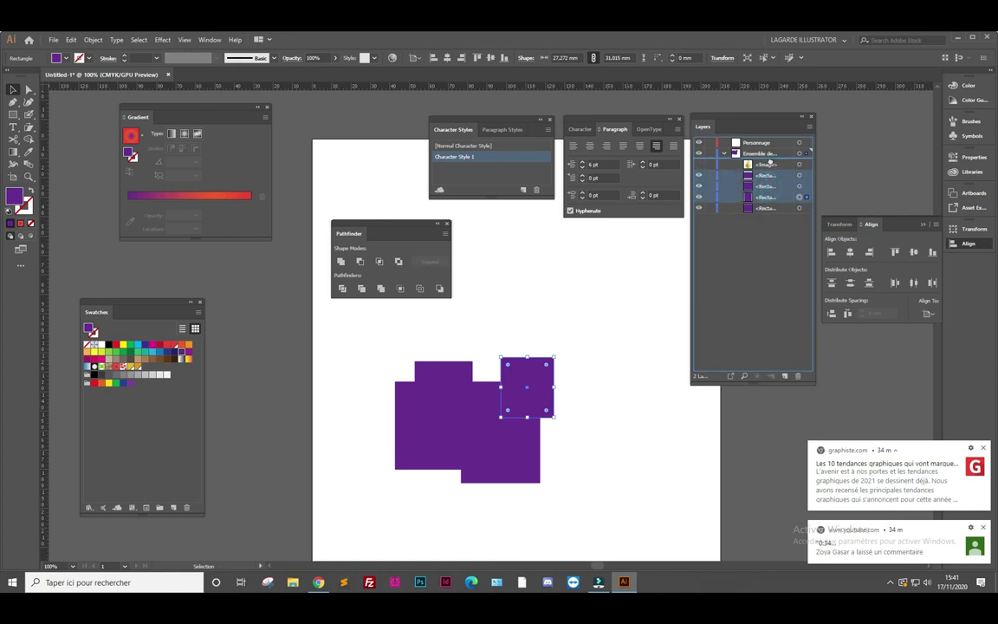
{"action": "left_click_drag", "start_coordinate": [770, 163], "coordinate": [778, 188]}
{"action": "left_click", "coordinate": [719, 199]}
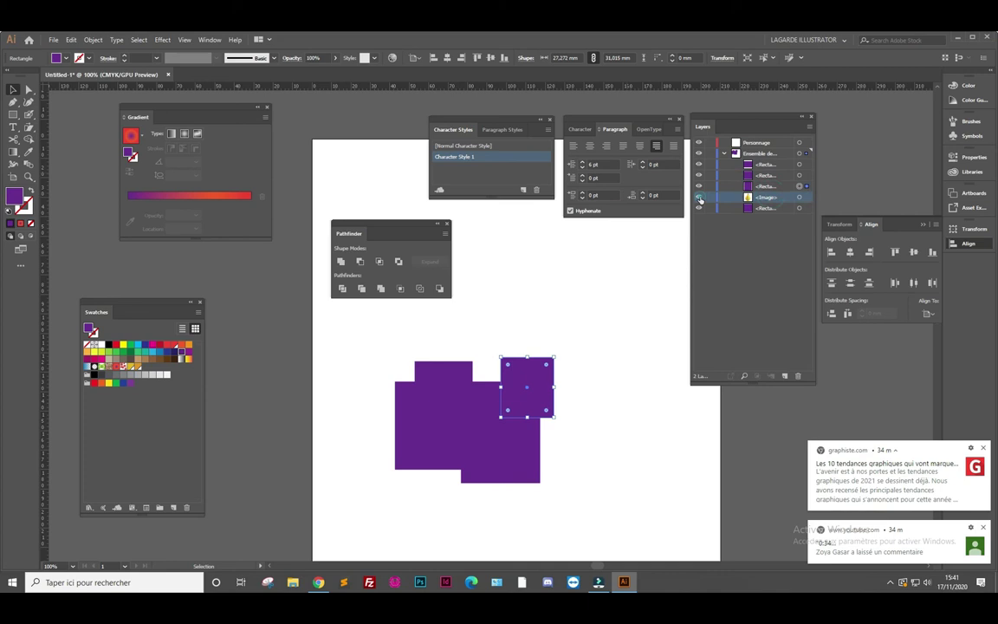
Make the hidden pear image visible, keeping it beneath the purple rectangles
{"action": "left_click", "coordinate": [699, 198]}
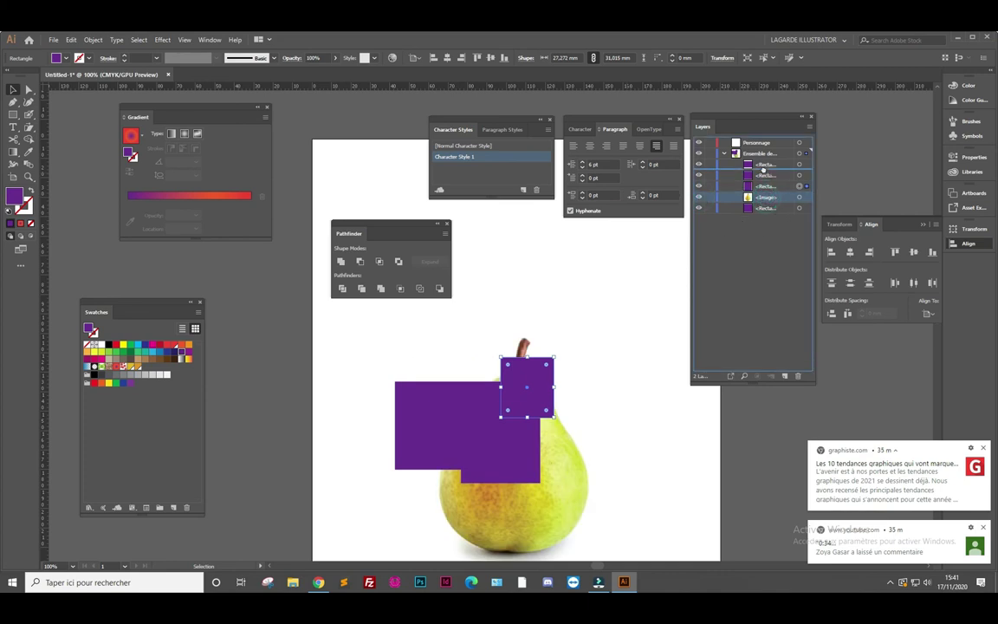
{"action": "left_click_drag", "start_coordinate": [766, 201], "coordinate": [766, 174]}
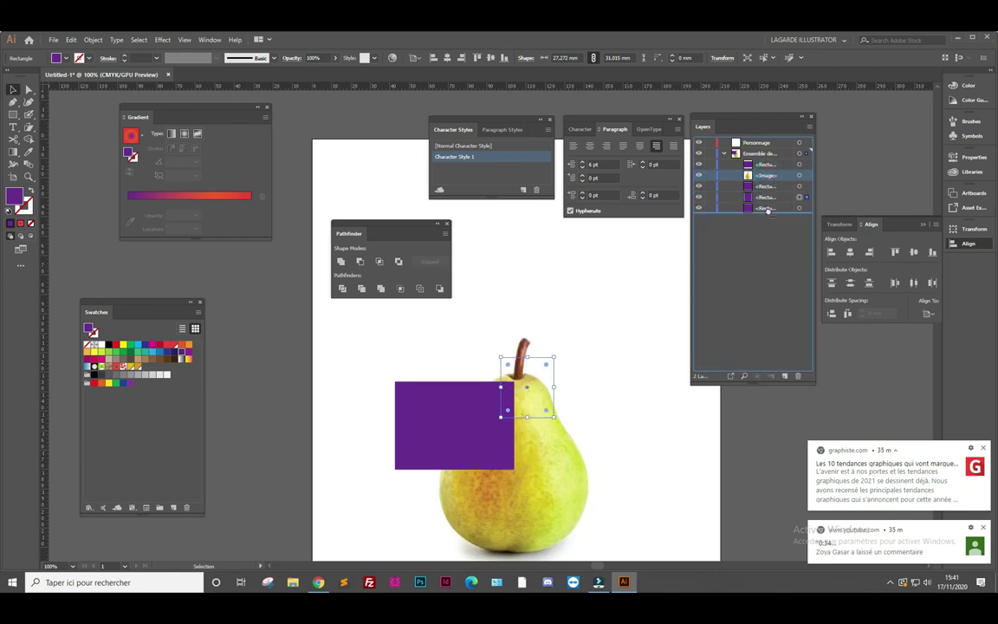
{"action": "key", "text": "ctrl+z"}
Select three of the purple rectangles and shift them up and right over the pear
{"action": "left_click", "coordinate": [799, 165]}
{"action": "left_click", "coordinate": [799, 175], "text": "shift"}
{"action": "left_click", "coordinate": [799, 186], "text": "shift"}
{"action": "mouse_move", "coordinate": [477, 399]}
{"action": "left_mouse_down"}
{"action": "mouse_move", "coordinate": [573, 350]}
{"action": "mouse_move", "coordinate": [511, 399]}
{"action": "left_mouse_up"}
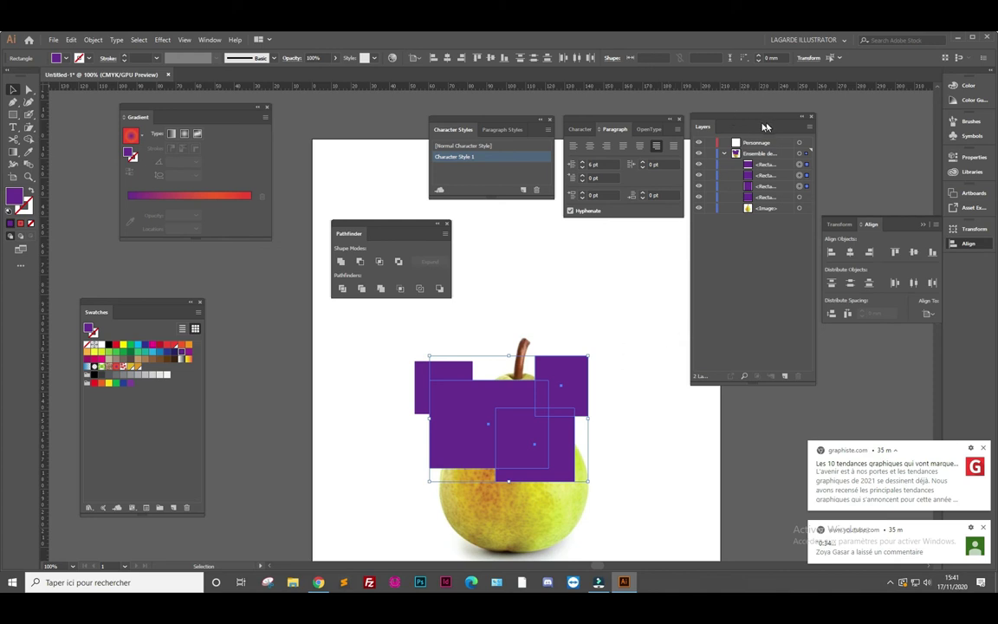
{"action": "left_click", "coordinate": [211, 40]}
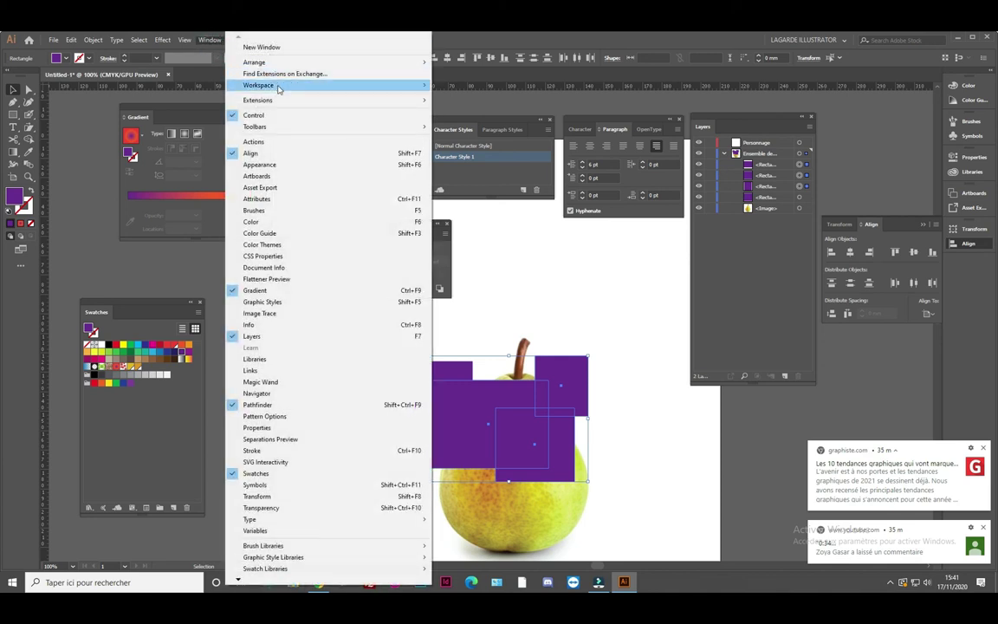
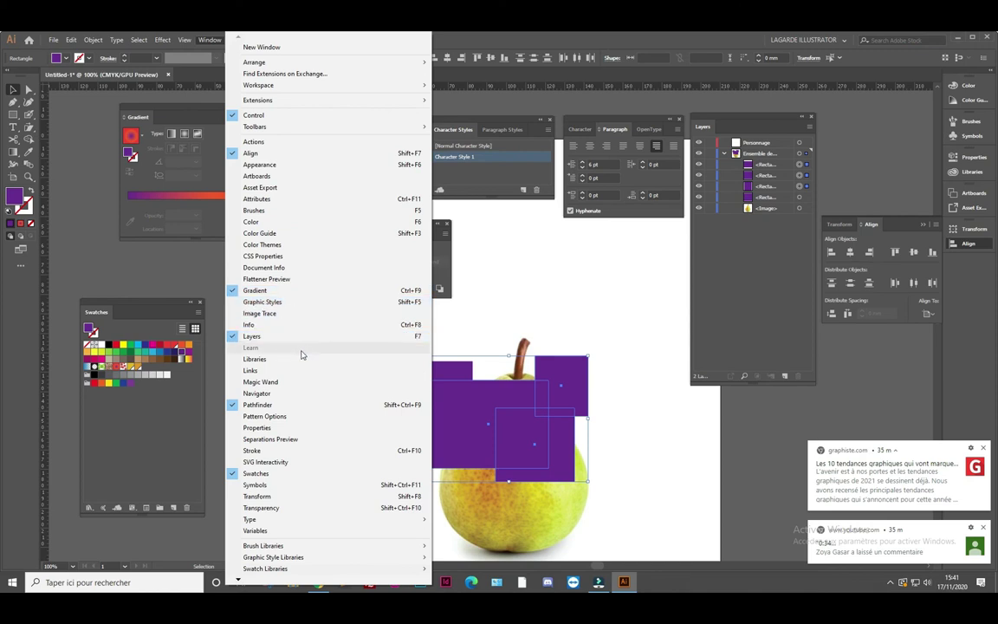
Move the large purple rectangle left, off the pear
{"action": "left_click", "coordinate": [304, 450]}
{"action": "left_click", "coordinate": [356, 400]}
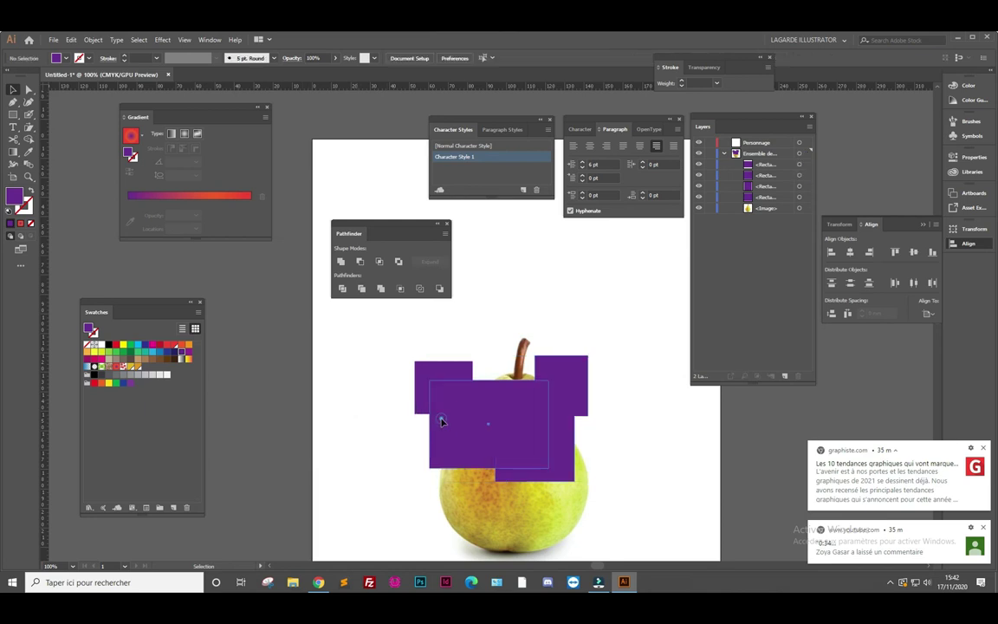
{"action": "left_click_drag", "start_coordinate": [452, 447], "coordinate": [293, 395]}
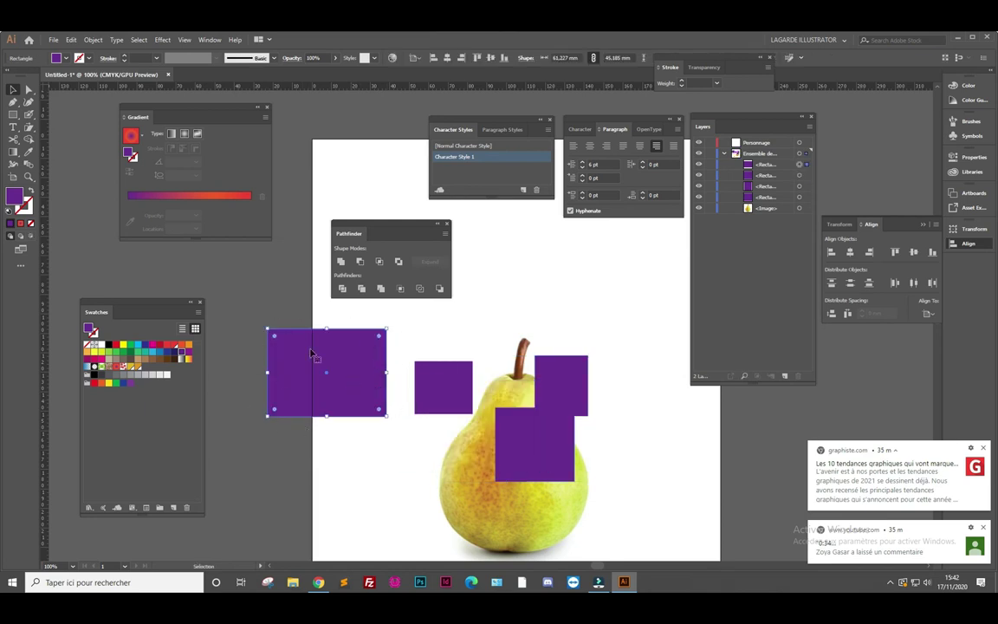
Give the large rectangle a black outline with an 8 pt stroke weight
{"action": "left_click", "coordinate": [16, 194]}
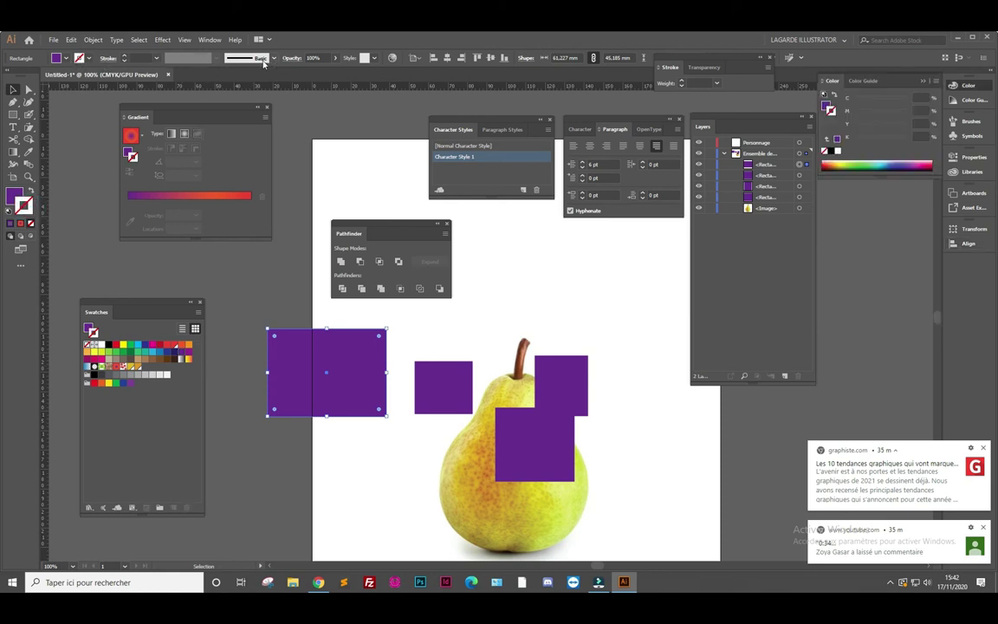
{"action": "left_click", "coordinate": [123, 56]}
{"action": "left_click", "coordinate": [123, 56]}
{"action": "left_click", "coordinate": [122, 55]}
{"action": "left_click", "coordinate": [121, 56]}
{"action": "left_click", "coordinate": [123, 55]}
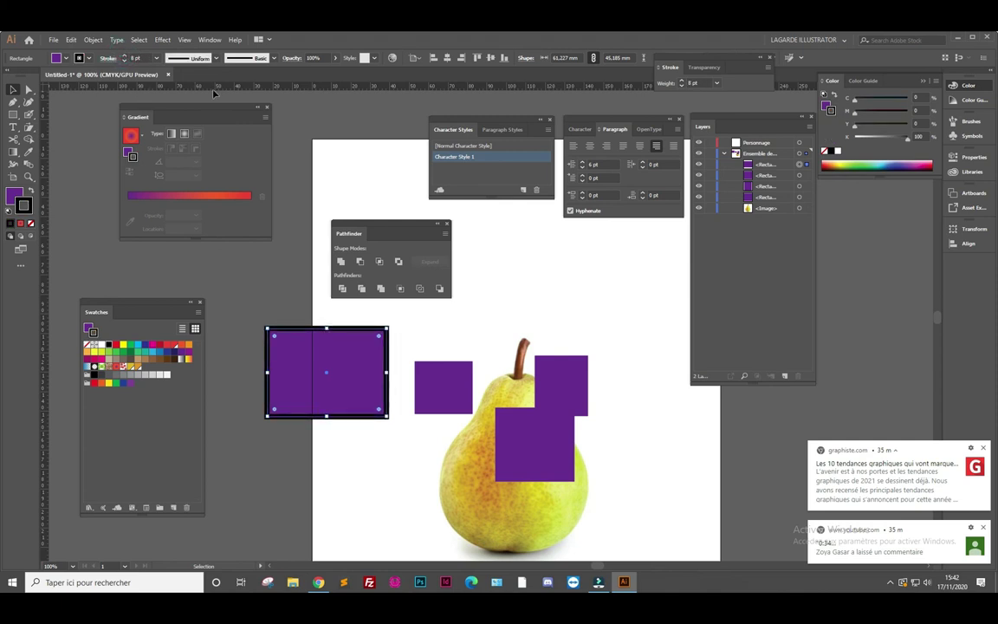
Preview the artwork in Outline mode with Ctrl+Y
{"action": "left_click", "coordinate": [419, 350]}
{"action": "left_click", "coordinate": [354, 345]}
{"action": "key", "text": "ctrl+y"}
{"action": "key", "text": "ctrl+y"}
{"action": "key", "text": "ctrl+y"}
{"action": "key", "text": "ctrl+y"}
{"action": "key", "text": "ctrl+y"}
{"action": "key", "text": "ctrl+y"}
Reopen the Stroke panel beside the artwork, showing its full options
{"action": "left_click", "coordinate": [210, 39]}
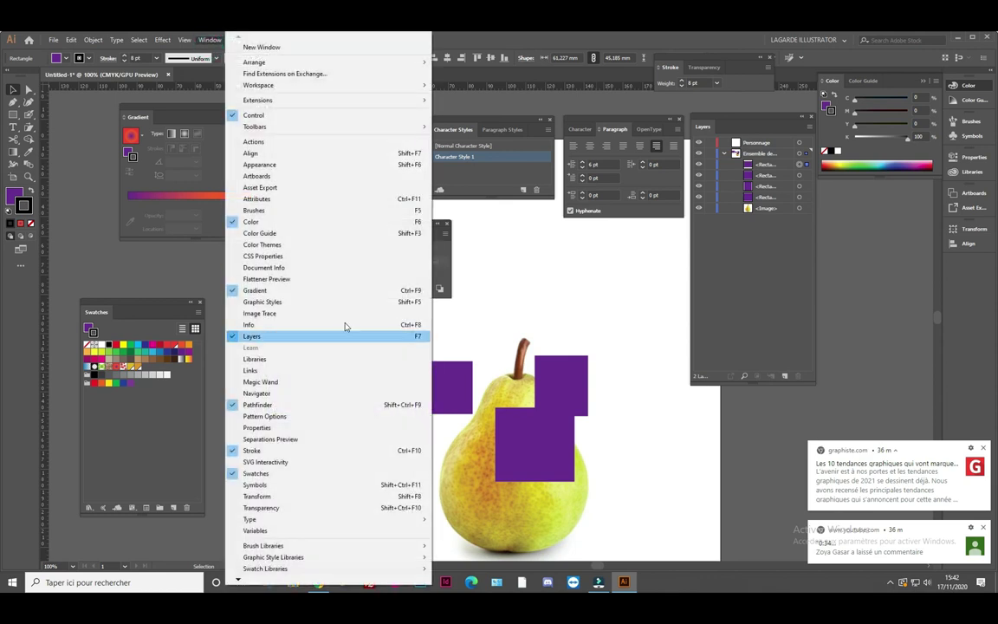
{"action": "left_click", "coordinate": [282, 452]}
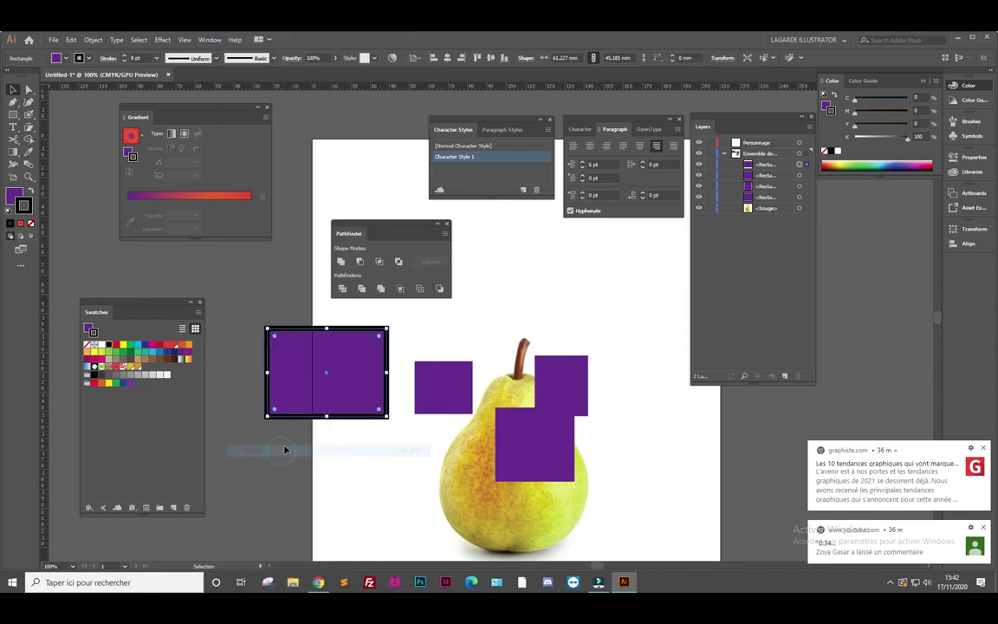
{"action": "left_click", "coordinate": [187, 40]}
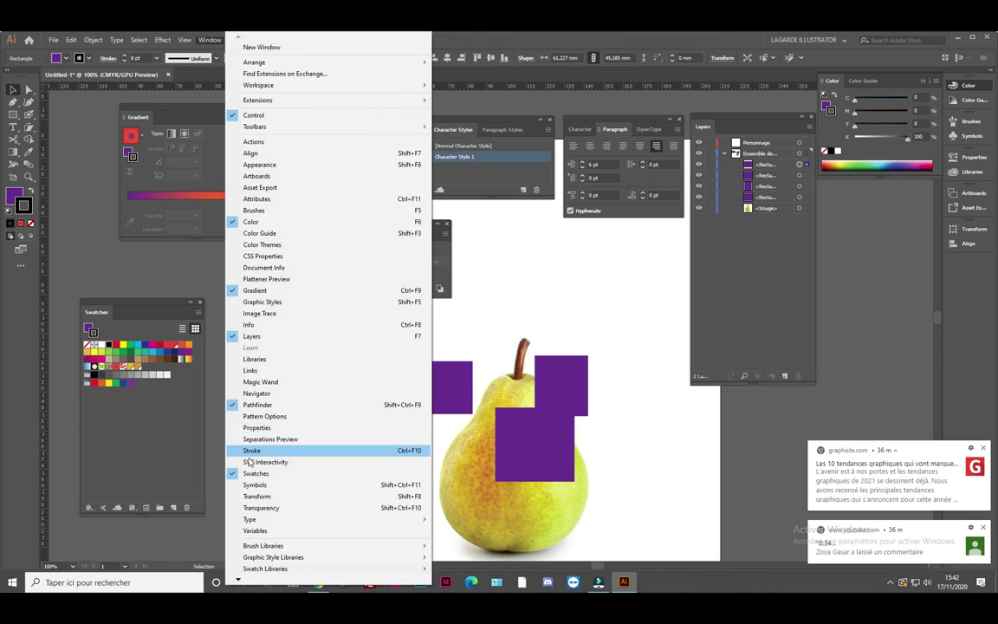
{"action": "left_click", "coordinate": [252, 450]}
{"action": "left_click_drag", "start_coordinate": [641, 48], "coordinate": [560, 266]}
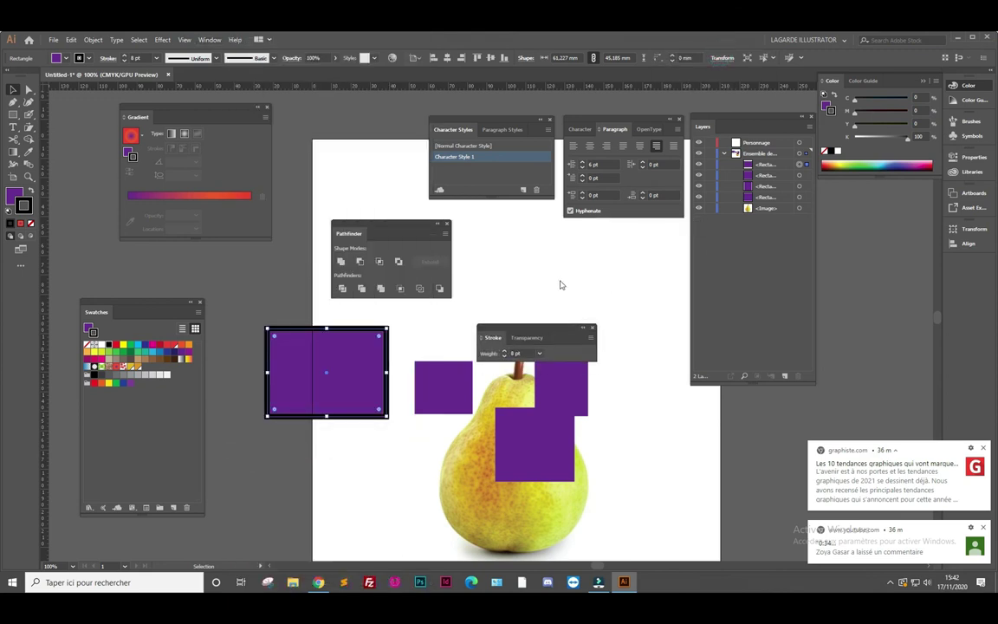
{"action": "left_click", "coordinate": [622, 271]}
{"action": "left_click", "coordinate": [660, 272]}
Set the outline to 9 pt and centre it after trying inside and outside alignment
{"action": "left_click", "coordinate": [547, 287]}
{"action": "left_click", "coordinate": [547, 287]}
{"action": "left_click", "coordinate": [546, 290]}
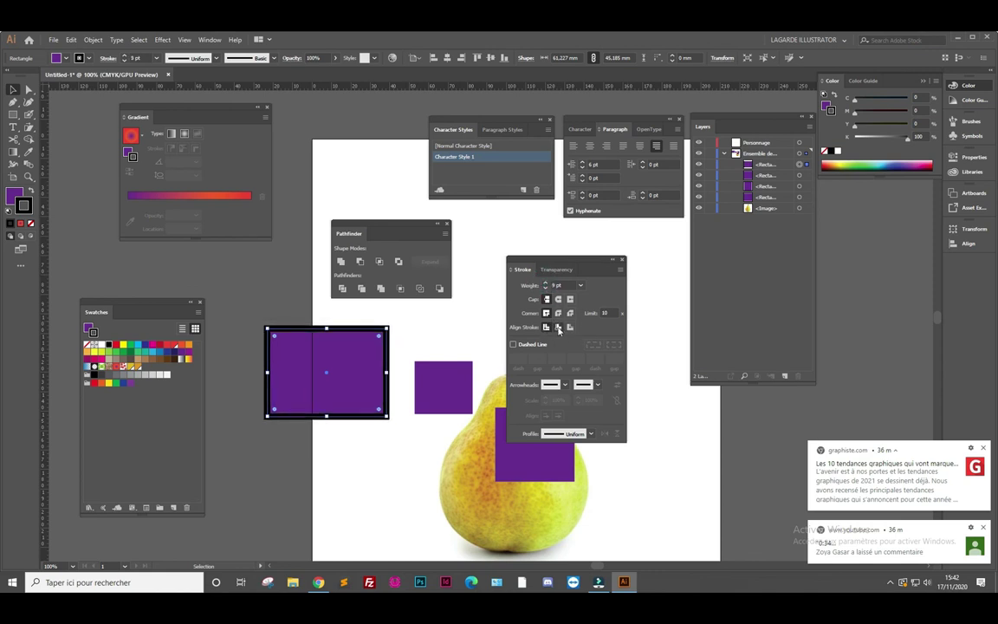
{"action": "left_click", "coordinate": [559, 327]}
{"action": "left_click", "coordinate": [570, 328]}
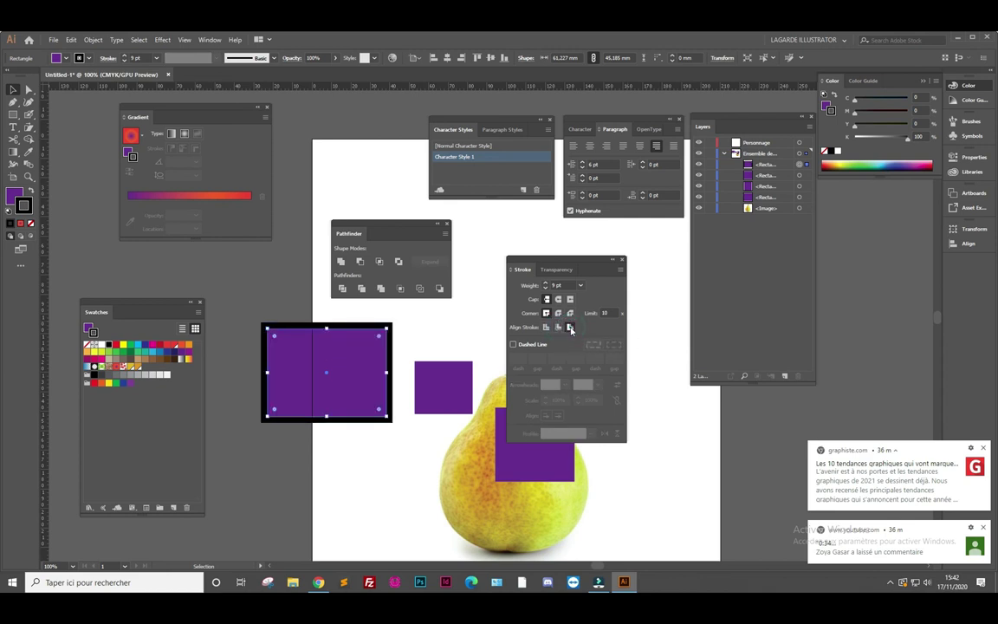
{"action": "left_click", "coordinate": [547, 328]}
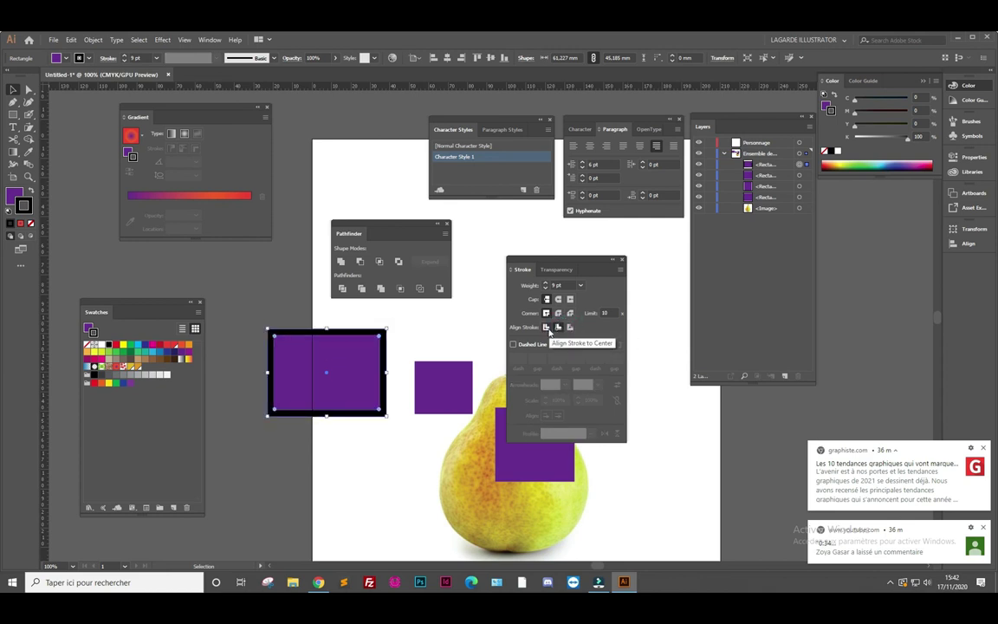
Try a dashed outline with 6, 5 and 25 pt values, then make it solid again
{"action": "left_click", "coordinate": [513, 345]}
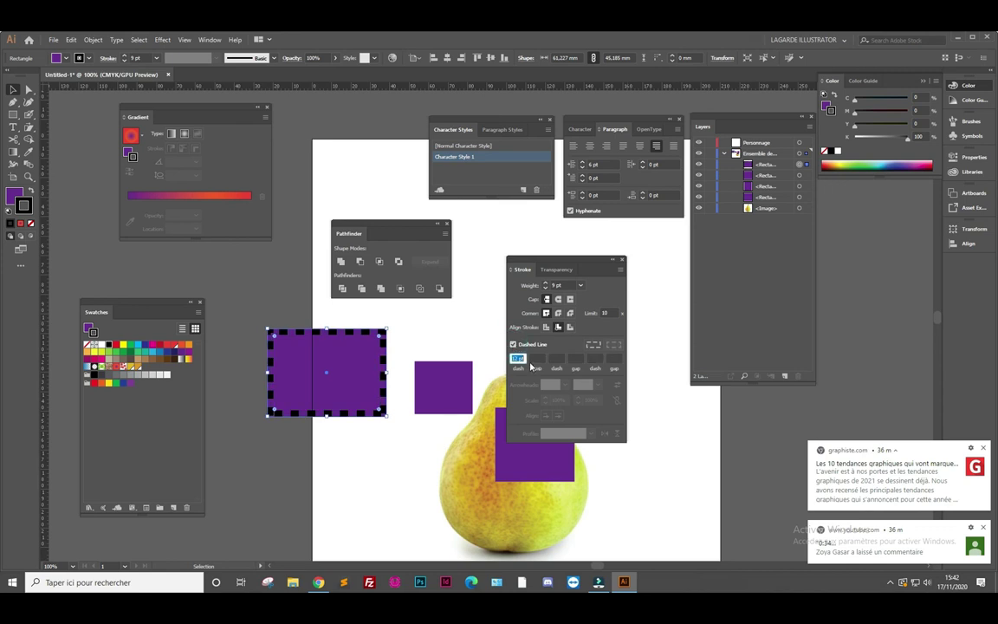
{"action": "left_click", "coordinate": [540, 357]}
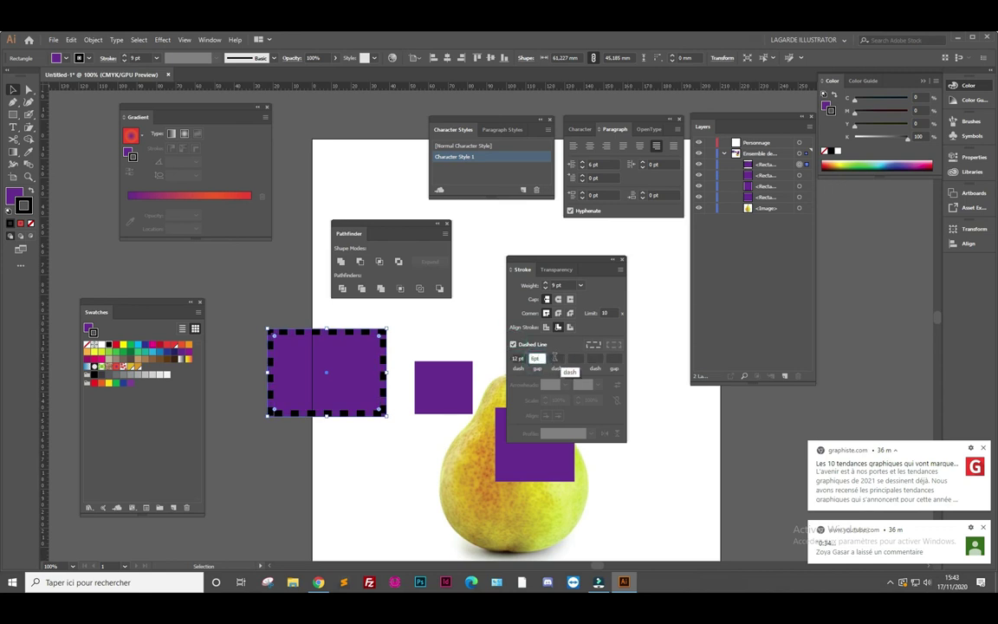
{"action": "key", "text": "Tab"}
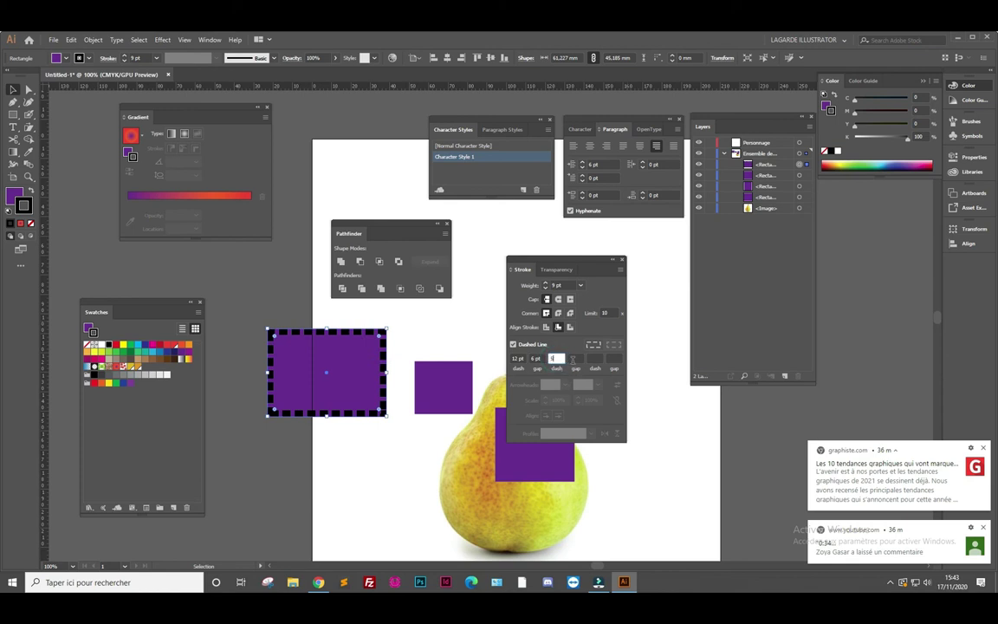
{"action": "key", "text": "Tab"}
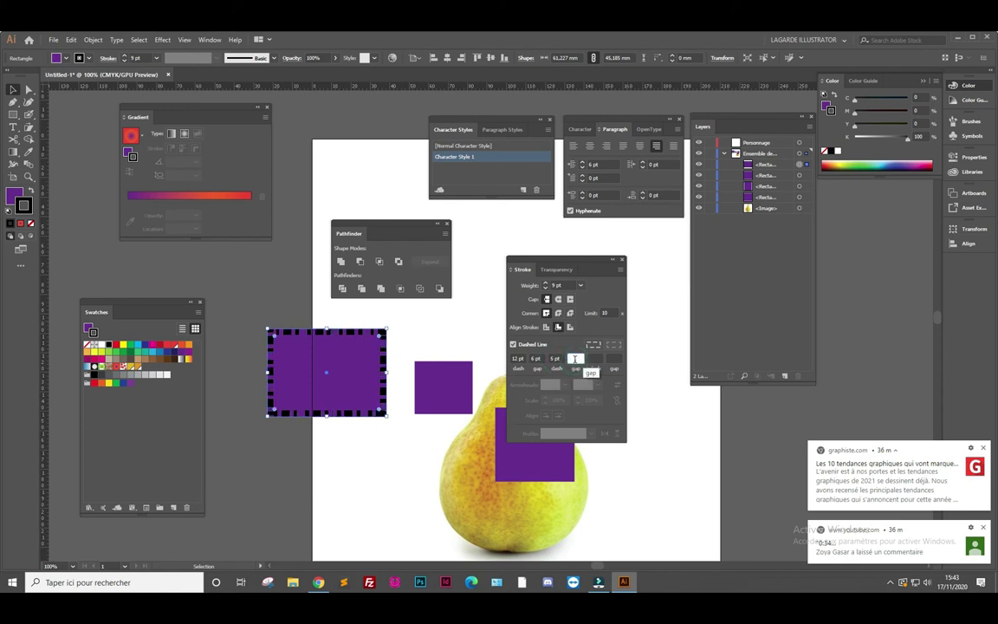
{"action": "type", "text": "25"}
{"action": "key", "text": "Tab"}
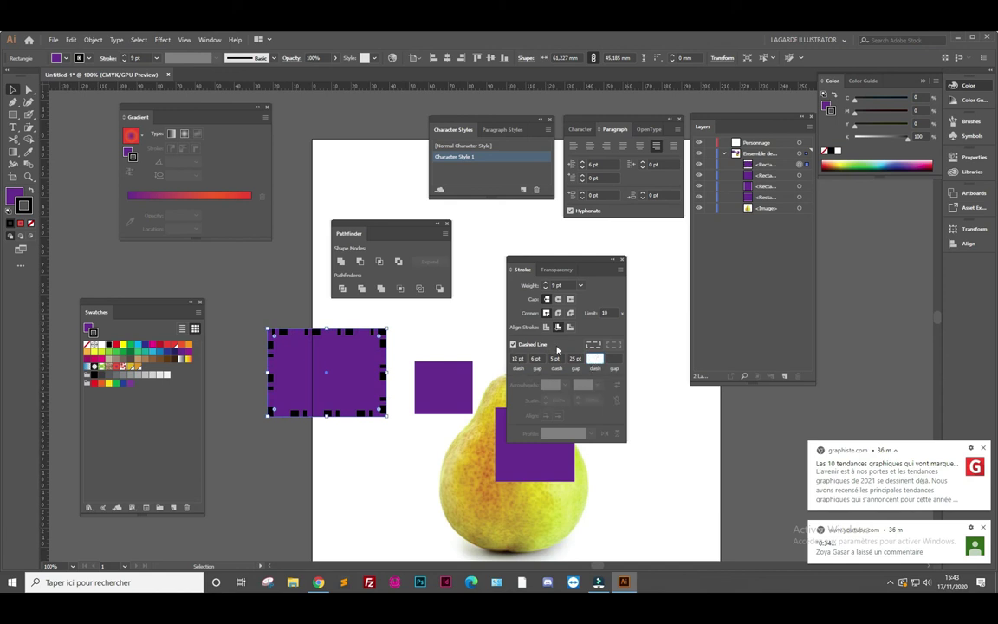
{"action": "left_click", "coordinate": [513, 344]}
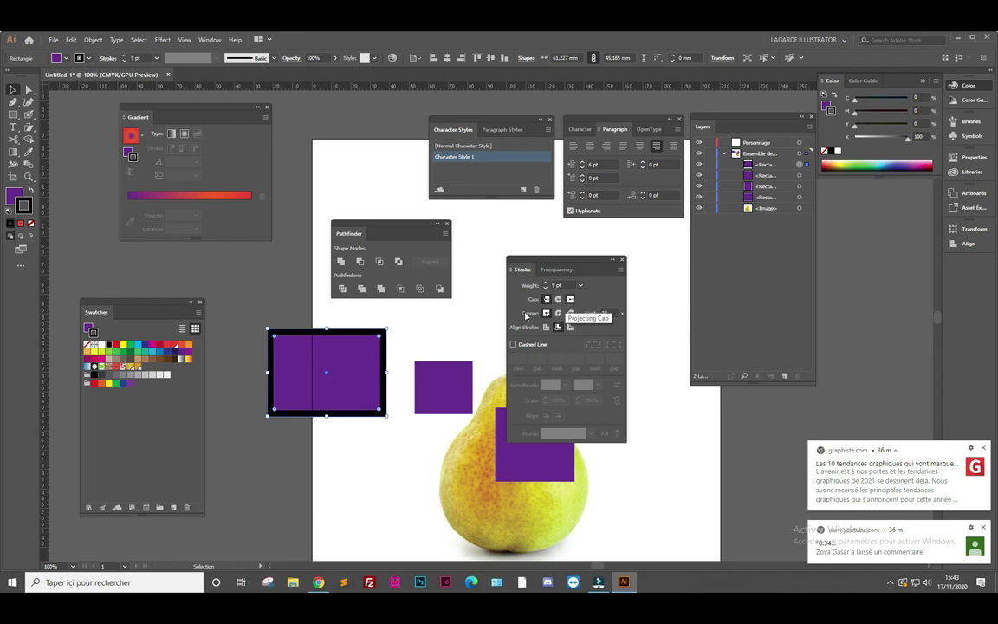
{"action": "left_click", "coordinate": [14, 102]}
Draw a diagonal line below the rectangle and select it
{"action": "left_click", "coordinate": [343, 511]}
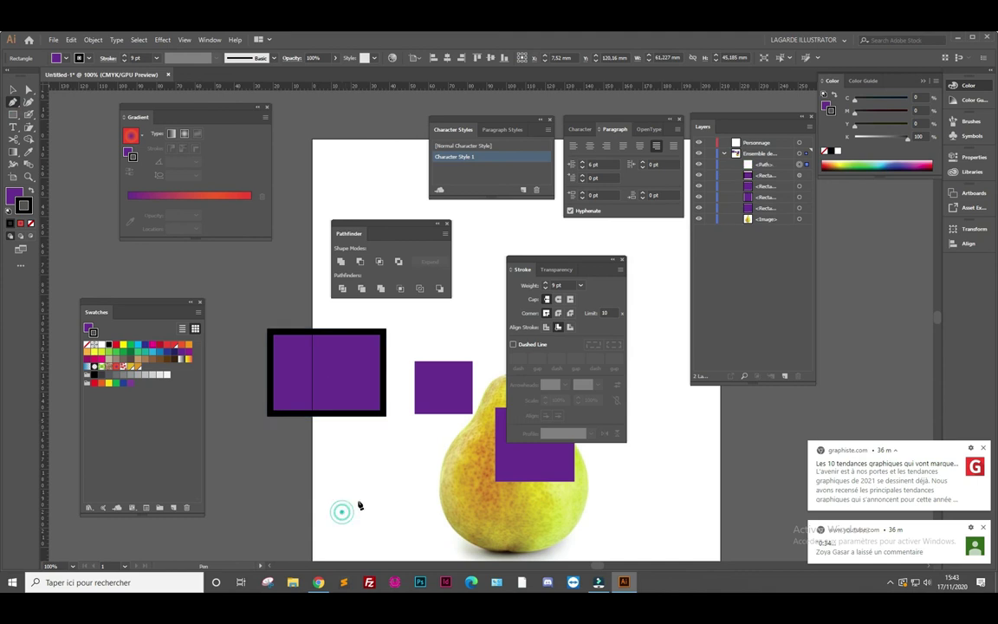
{"action": "left_click", "coordinate": [424, 466]}
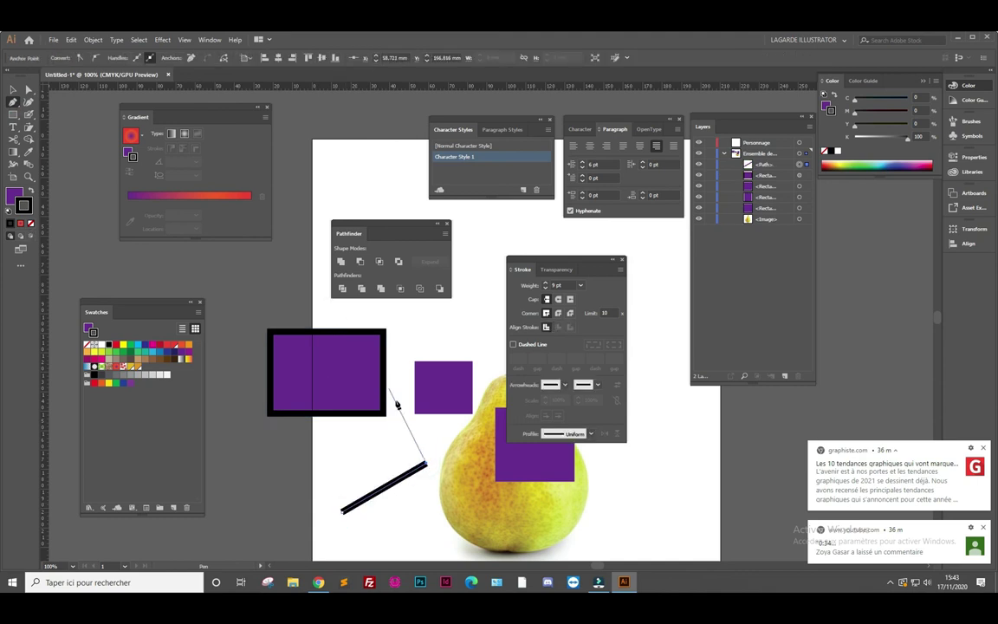
{"action": "left_click", "coordinate": [12, 90]}
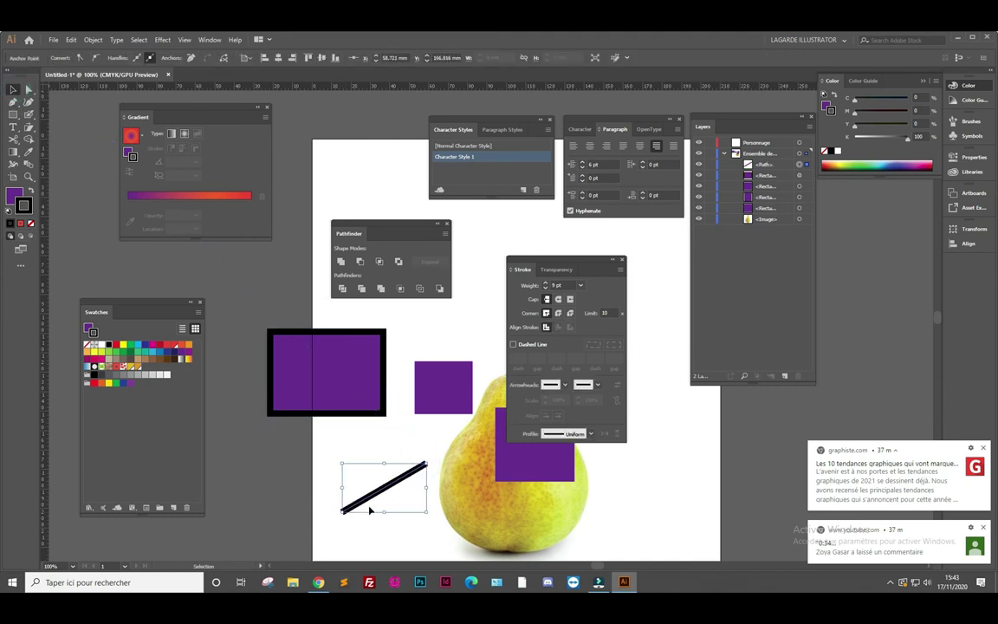
{"action": "scroll", "coordinate": [405, 485], "scroll_direction": "up", "scroll_amount": 1}
{"action": "scroll", "coordinate": [405, 485], "scroll_direction": "up", "scroll_amount": 2}
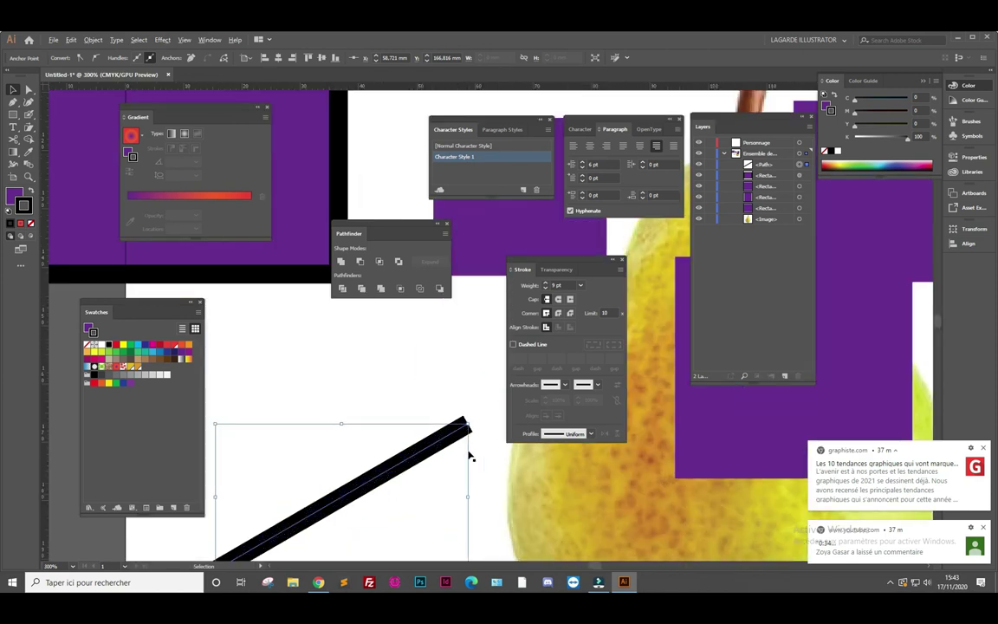
Give the line round caps and a large circle arrowhead at its start
{"action": "left_click", "coordinate": [570, 299]}
{"action": "left_click", "coordinate": [558, 299]}
{"action": "left_click", "coordinate": [563, 387]}
{"action": "left_click", "coordinate": [543, 413]}
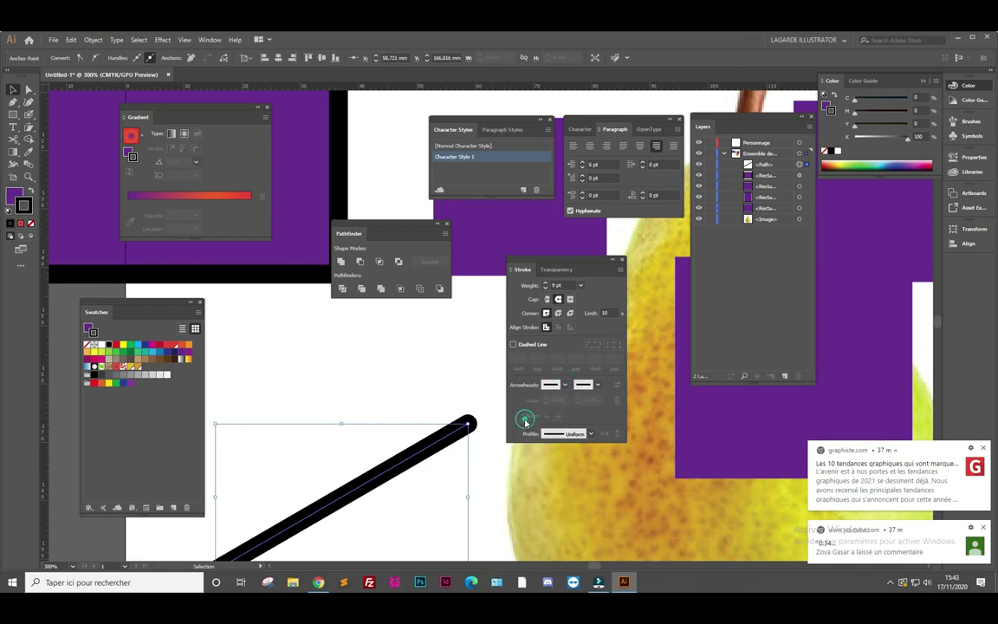
{"action": "left_click", "coordinate": [564, 387]}
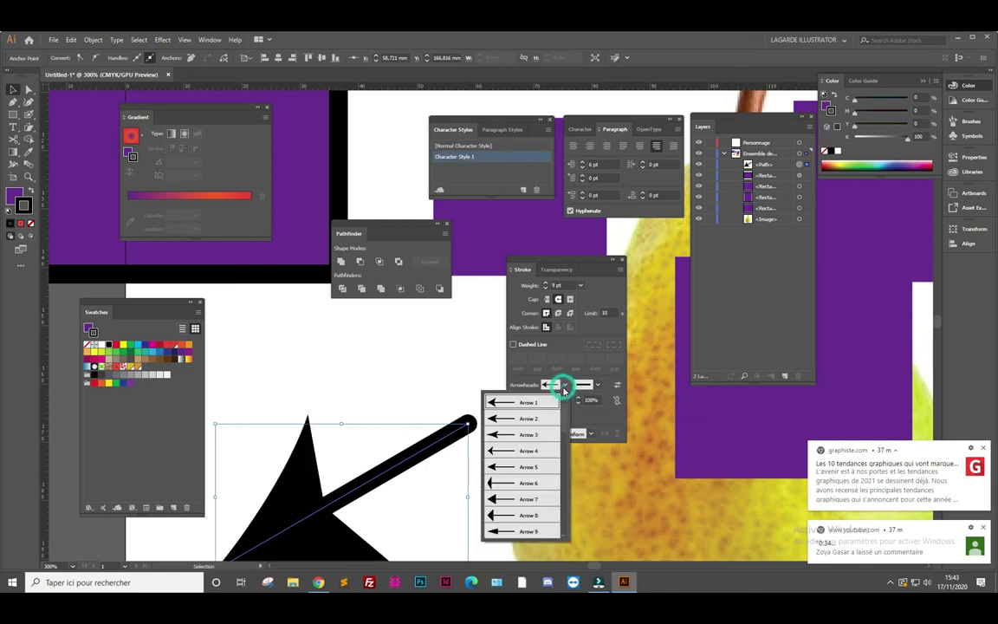
{"action": "left_click", "coordinate": [520, 530]}
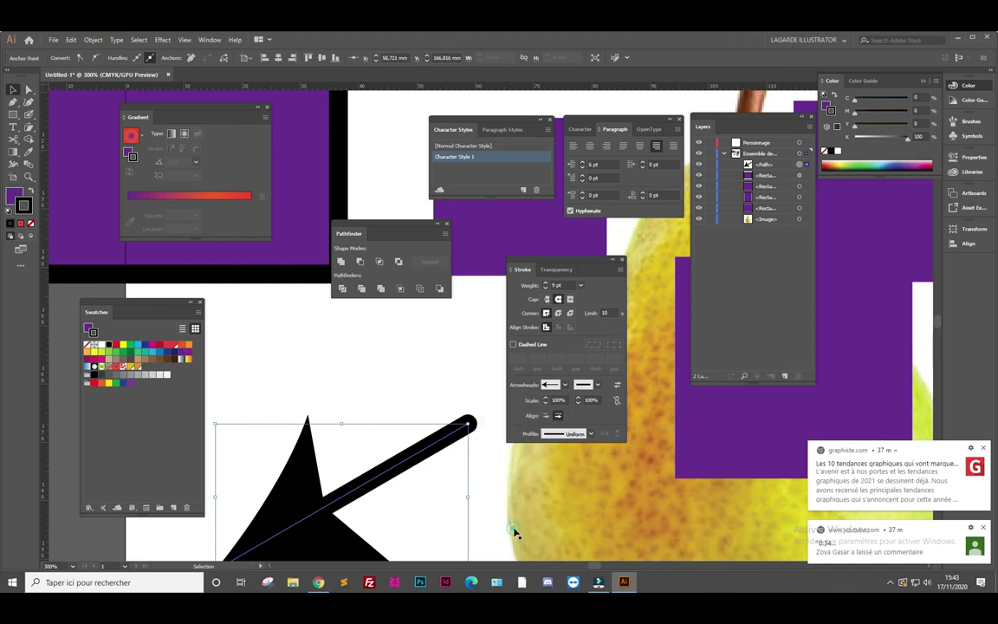
Leave the stroke profile at Uniform and zoom out to show the whole artboard
{"action": "left_click", "coordinate": [592, 434]}
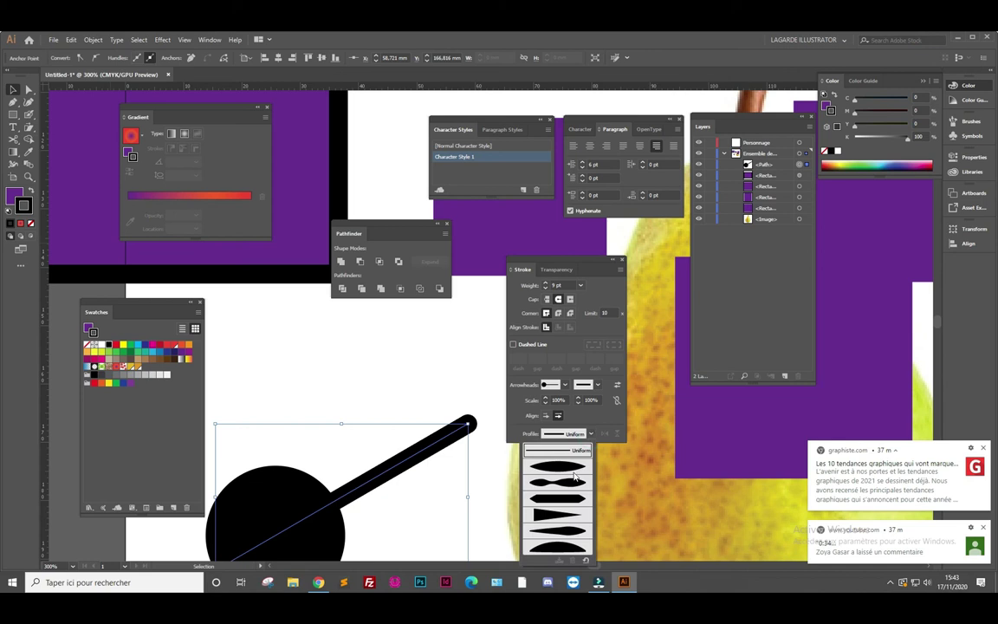
{"action": "left_click", "coordinate": [460, 421]}
{"action": "scroll", "coordinate": [453, 381], "scroll_direction": "down", "scroll_amount": 4}
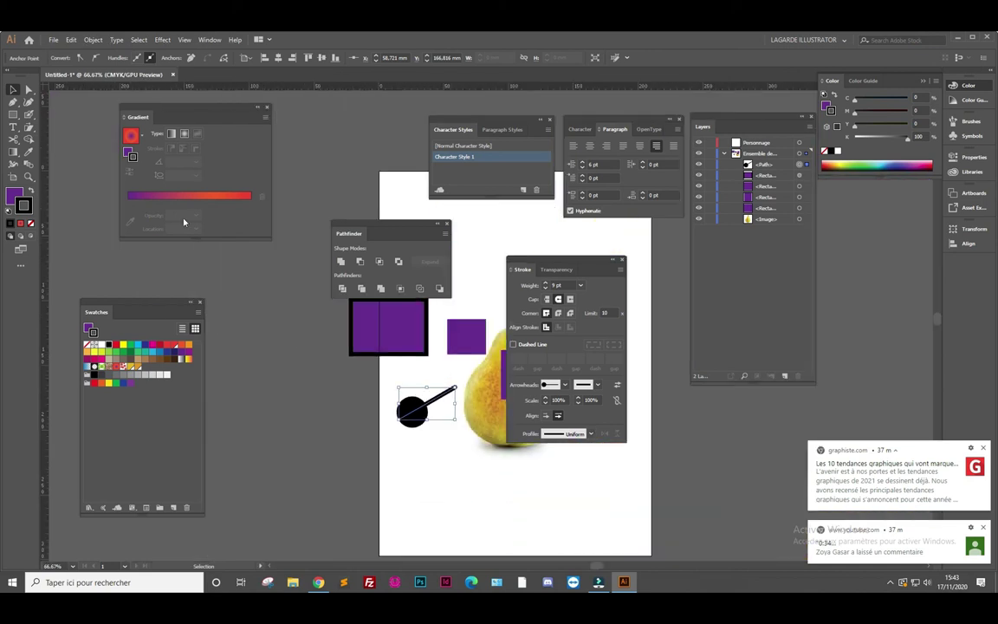
Draw a horizontal line below the pear with the elliptical Width Profile 1
{"action": "left_click", "coordinate": [12, 101]}
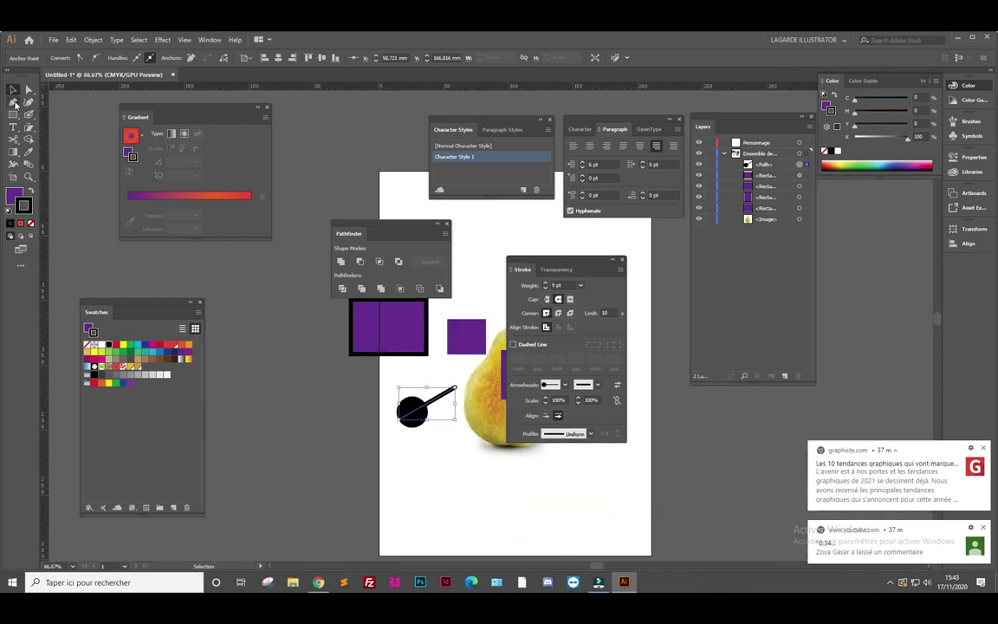
{"action": "left_click", "coordinate": [423, 485]}
{"action": "left_click", "coordinate": [595, 487]}
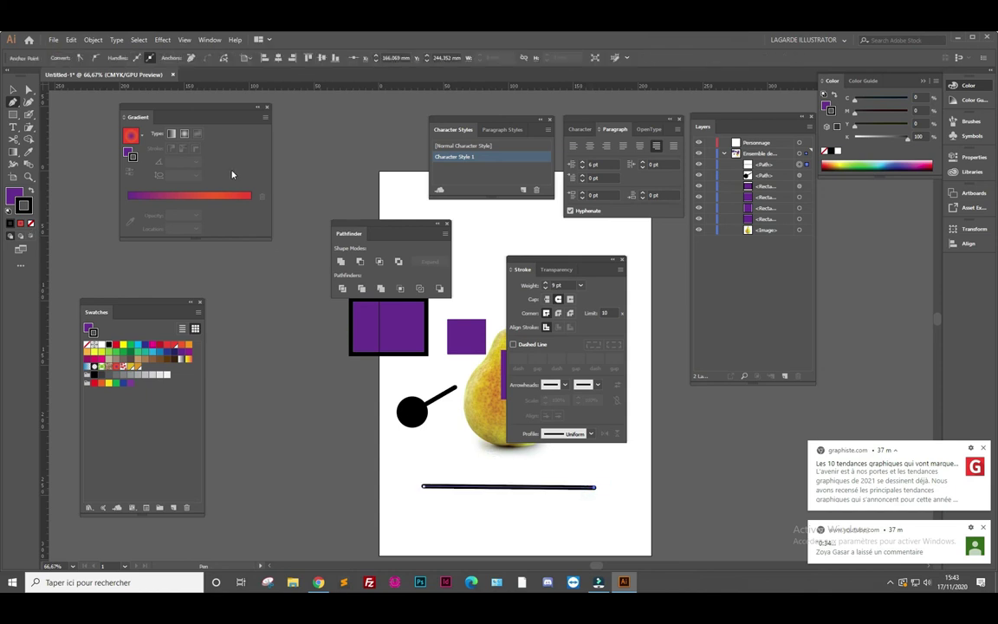
{"action": "left_click", "coordinate": [594, 434]}
{"action": "left_click", "coordinate": [565, 460]}
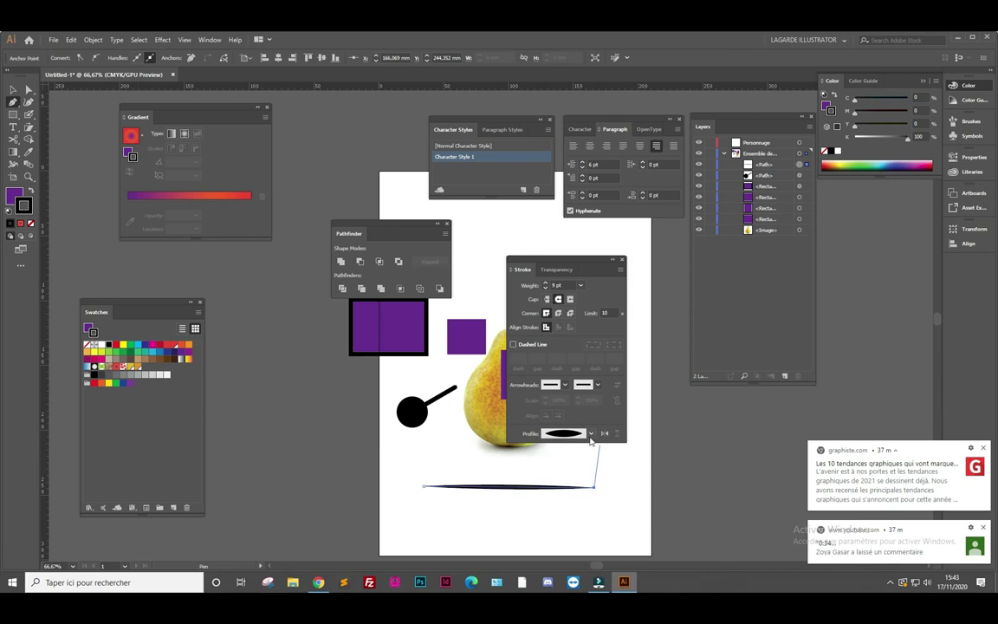
{"action": "left_click", "coordinate": [591, 434]}
{"action": "left_click", "coordinate": [573, 492]}
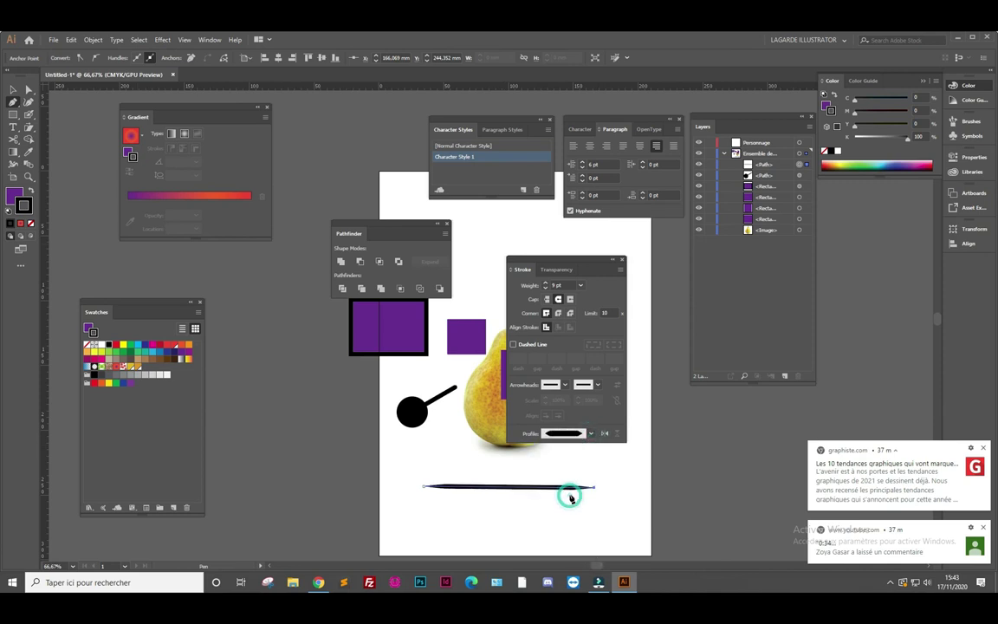
{"action": "left_click", "coordinate": [592, 434]}
{"action": "left_click", "coordinate": [570, 464]}
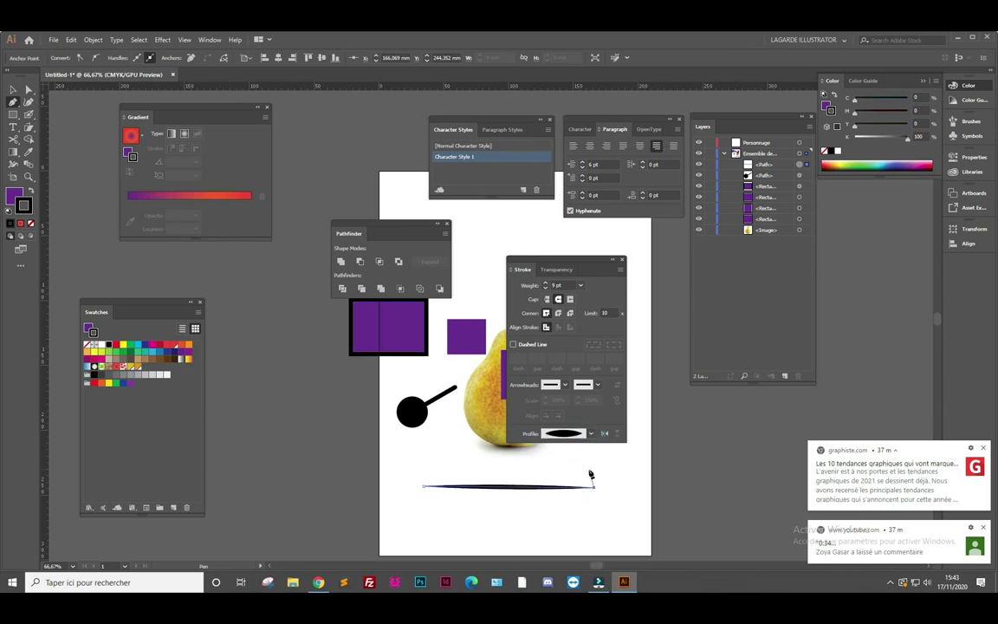
Extend the line into a closed curved loop with no fill, then deselect at 100% zoom
{"action": "left_click", "coordinate": [594, 488]}
{"action": "left_click_drag", "start_coordinate": [586, 528], "coordinate": [516, 536]}
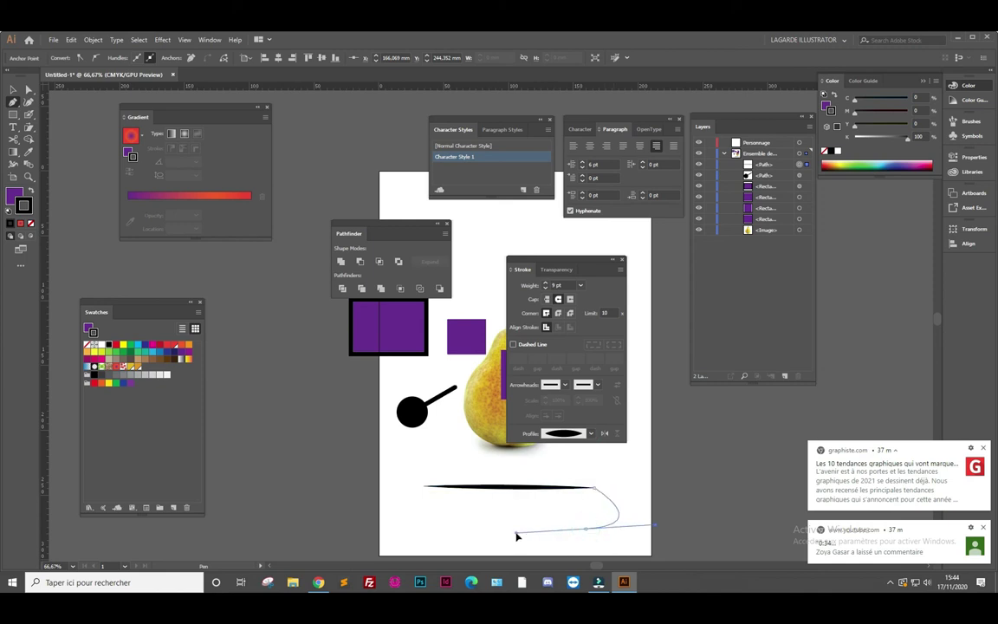
{"action": "left_click_drag", "start_coordinate": [460, 518], "coordinate": [478, 526]}
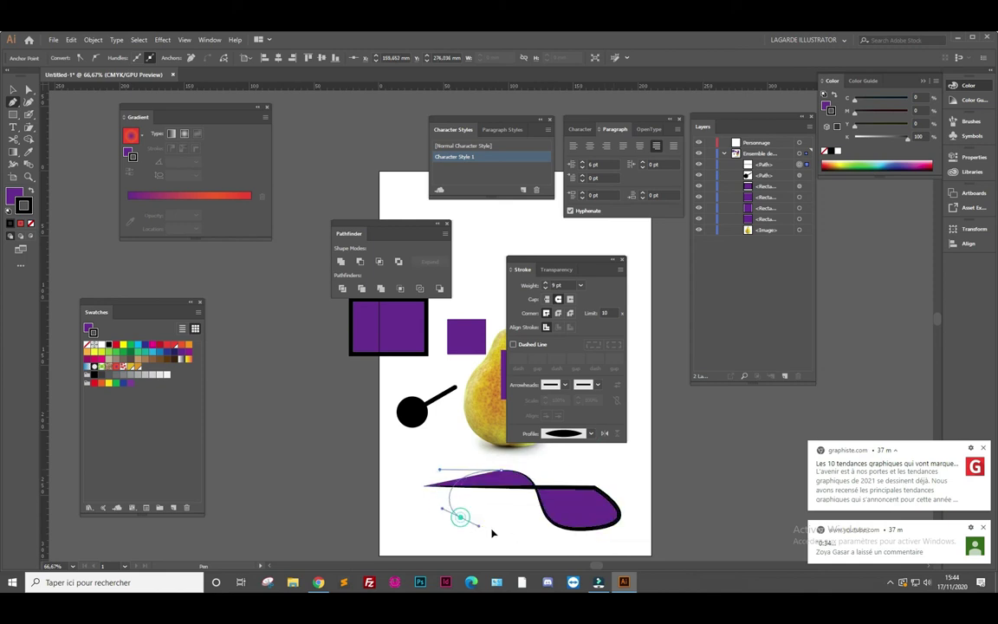
{"action": "left_click_drag", "start_coordinate": [424, 485], "coordinate": [628, 477]}
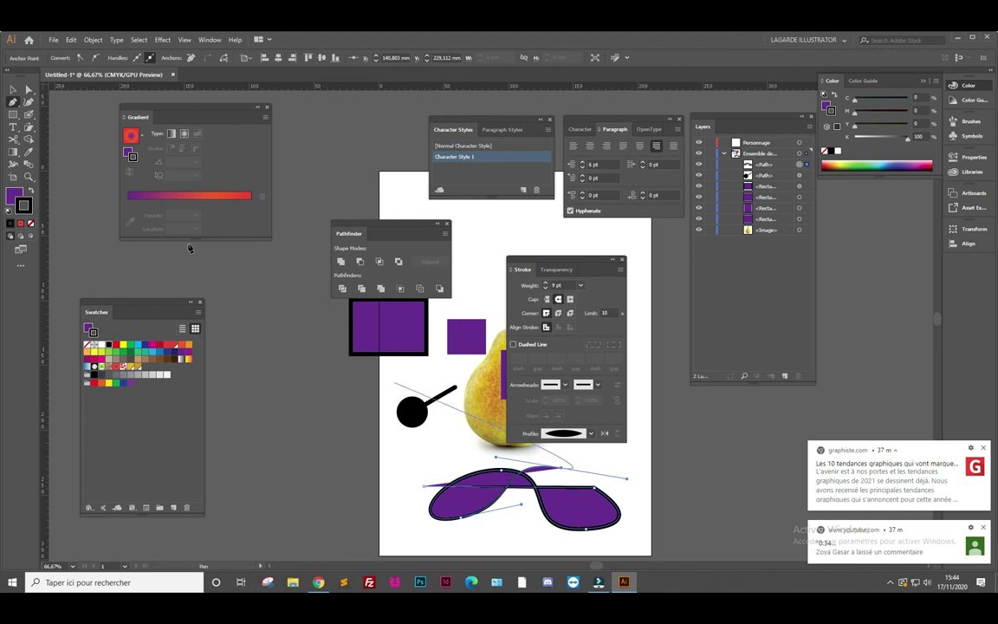
{"action": "left_click", "coordinate": [13, 89]}
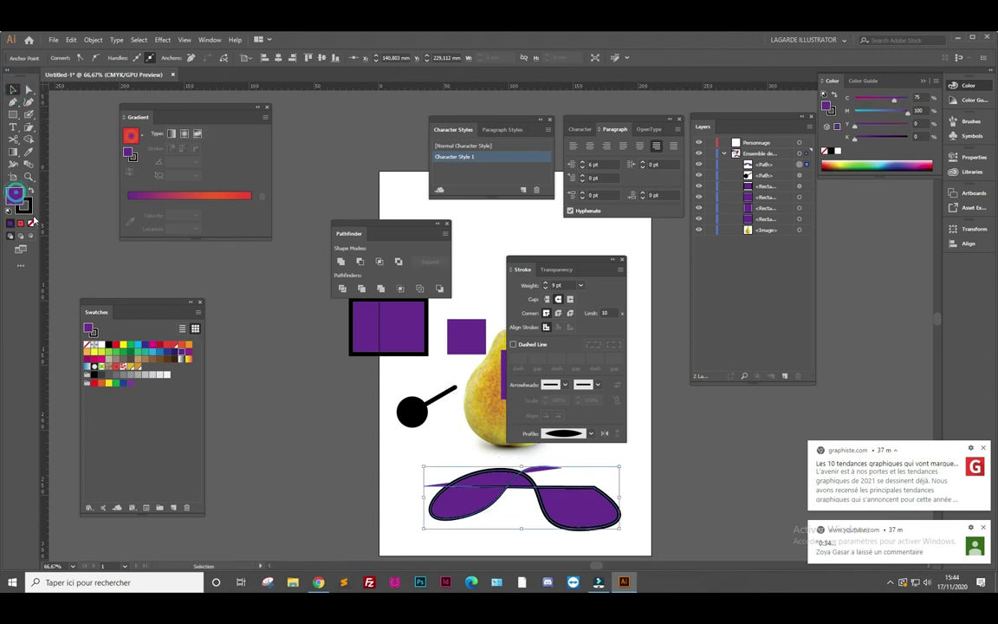
{"action": "left_click", "coordinate": [31, 223]}
{"action": "key", "text": "ctrl+1"}
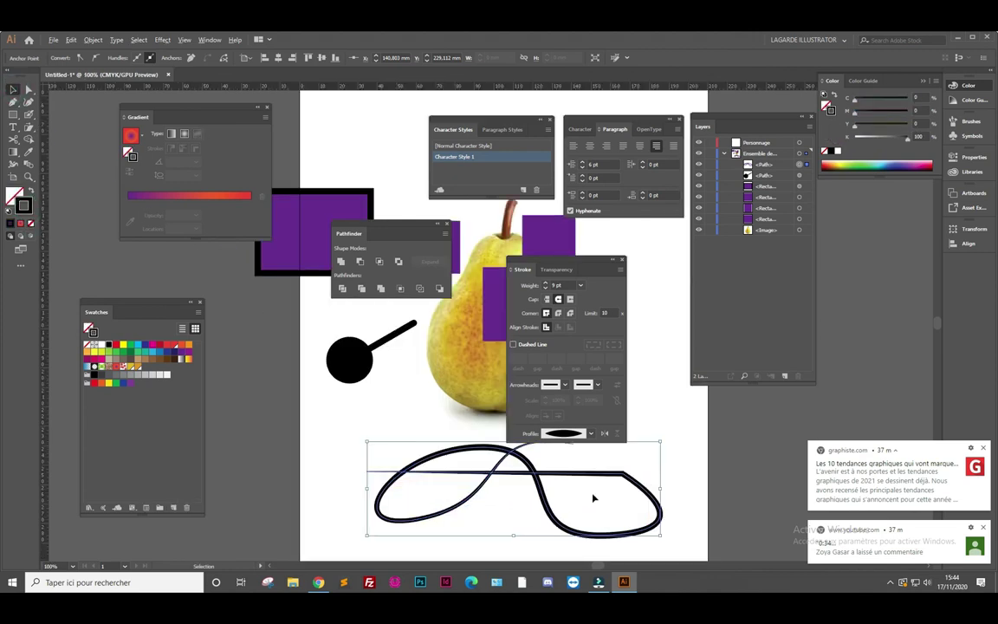
{"action": "left_click", "coordinate": [680, 482]}
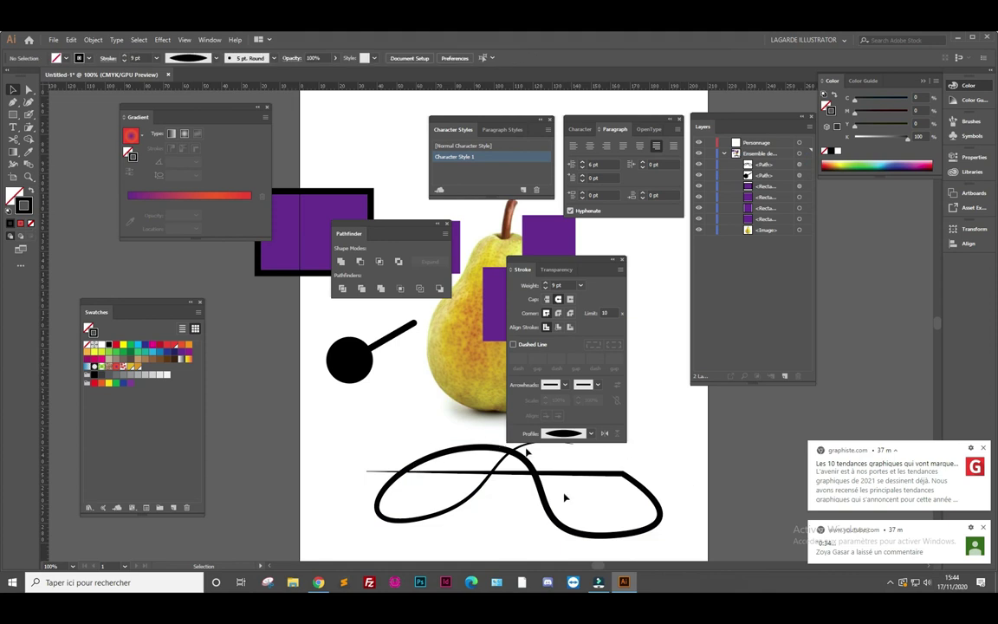
Dock the Stroke, Layers, Character, Character Styles, Pathfinder, Swatches and Gradient panels on the right
{"action": "left_click_drag", "start_coordinate": [572, 261], "coordinate": [954, 267]}
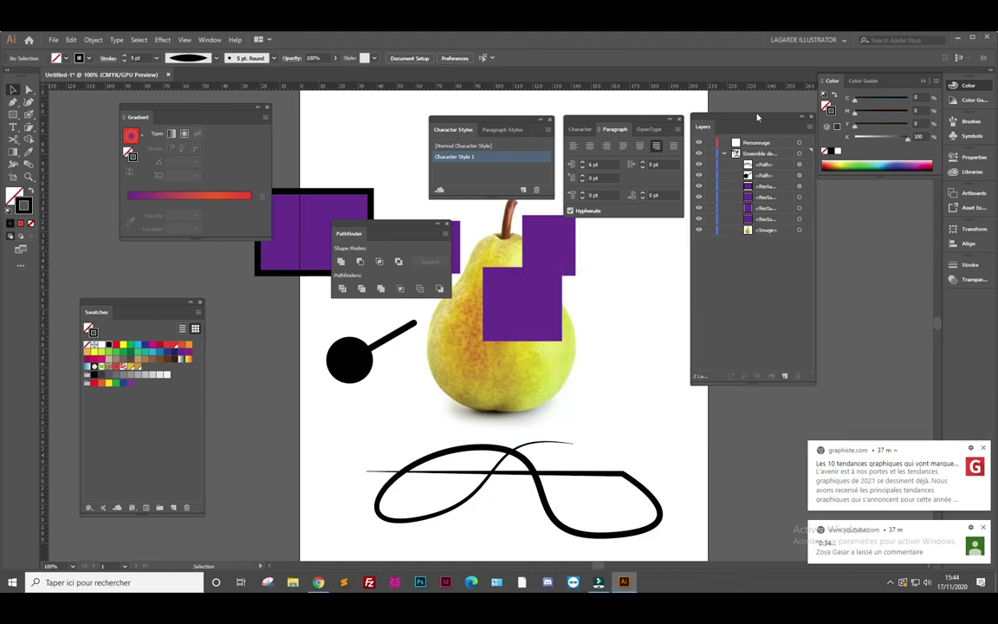
{"action": "left_click_drag", "start_coordinate": [756, 117], "coordinate": [953, 294]}
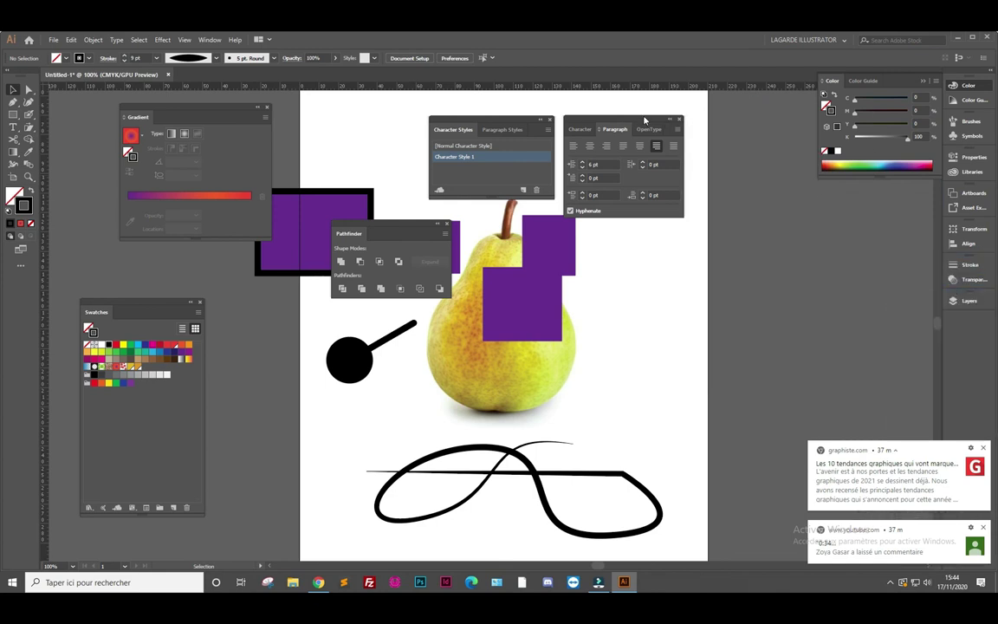
{"action": "left_click_drag", "start_coordinate": [643, 120], "coordinate": [953, 334]}
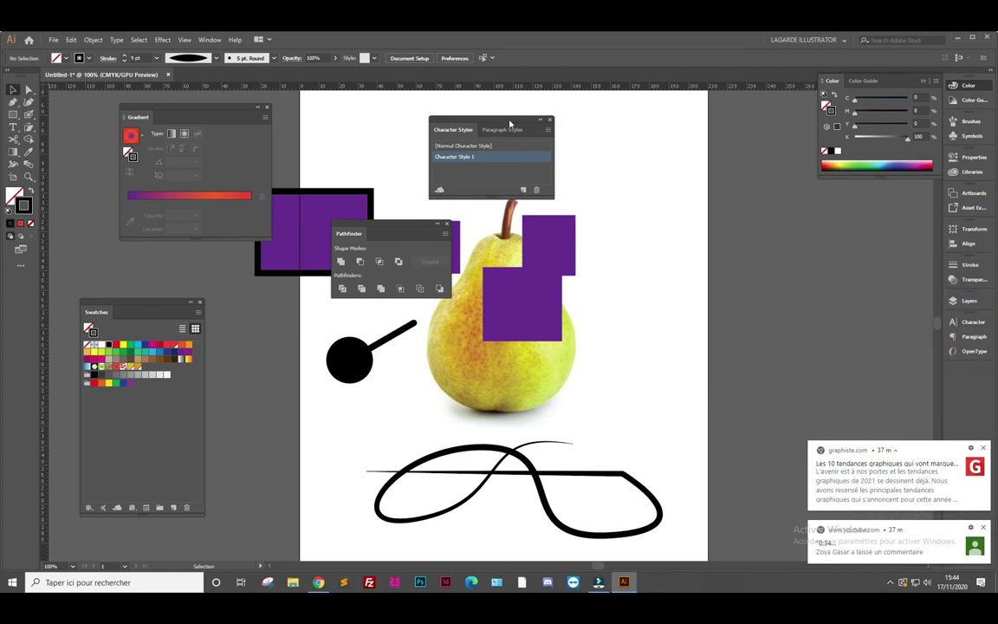
{"action": "left_click_drag", "start_coordinate": [511, 124], "coordinate": [953, 377]}
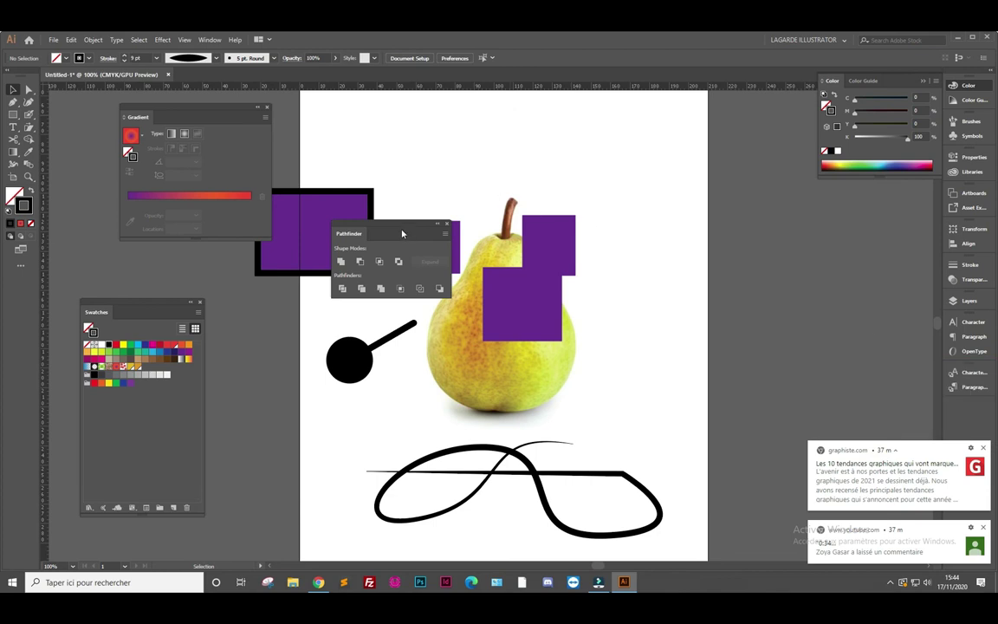
{"action": "left_click_drag", "start_coordinate": [399, 221], "coordinate": [947, 417]}
{"action": "left_click_drag", "start_coordinate": [134, 304], "coordinate": [953, 427]}
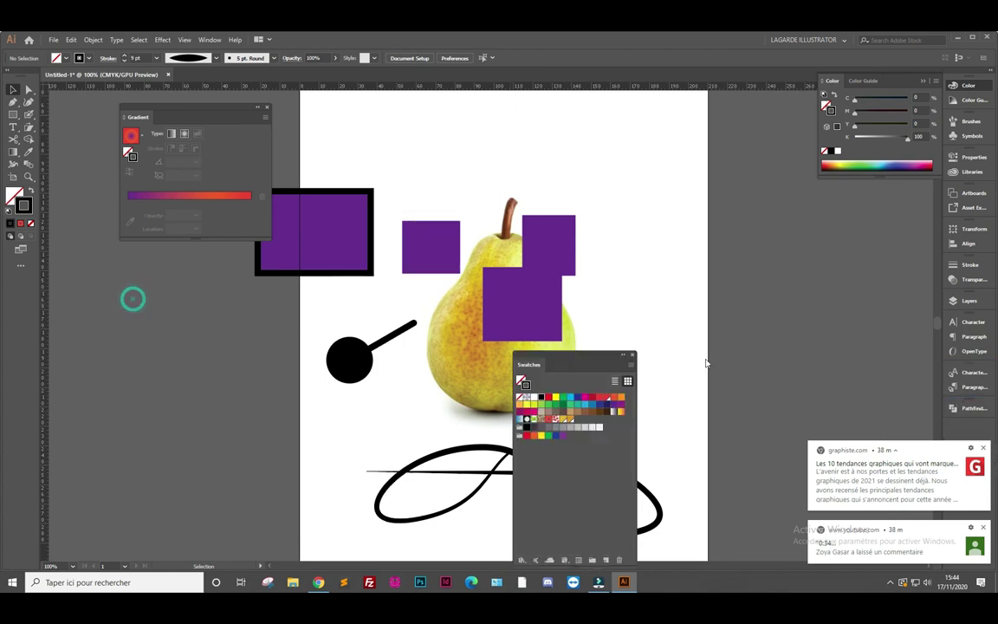
{"action": "left_click_drag", "start_coordinate": [208, 111], "coordinate": [979, 315]}
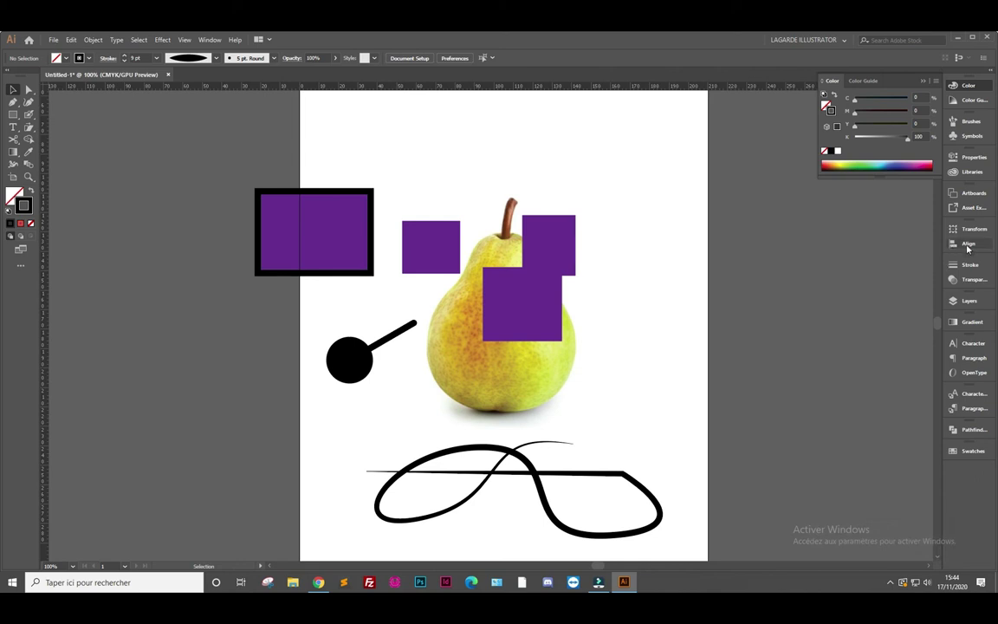
Move the overlapping purple square right of the pear and select all three squares
{"action": "left_click", "coordinate": [528, 300]}
{"action": "left_click_drag", "start_coordinate": [533, 323], "coordinate": [658, 284]}
{"action": "left_click", "coordinate": [433, 254]}
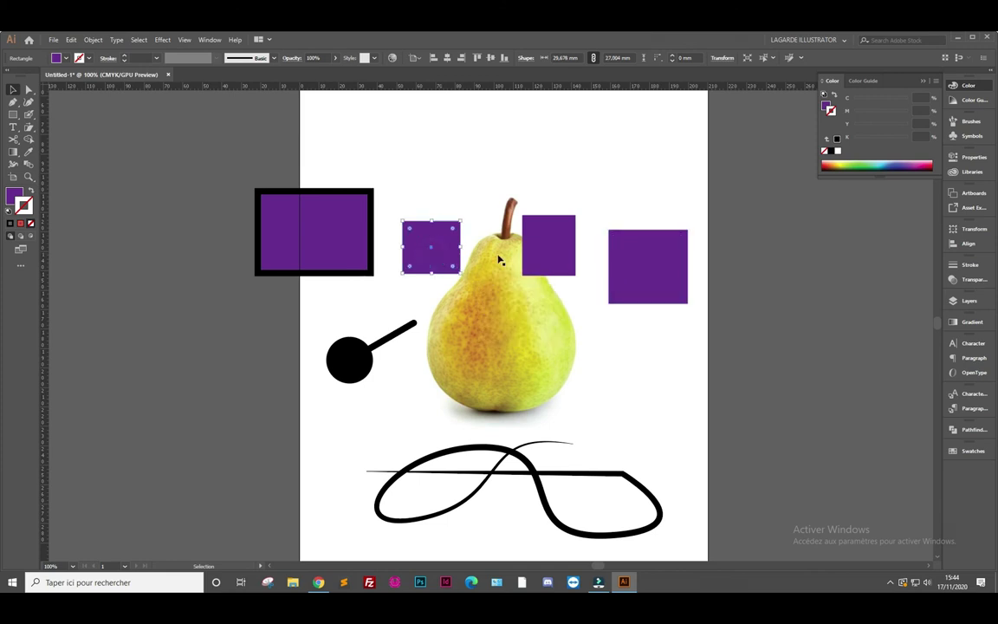
{"action": "left_click", "coordinate": [562, 258], "text": "shift"}
{"action": "left_click", "coordinate": [659, 258], "text": "shift"}
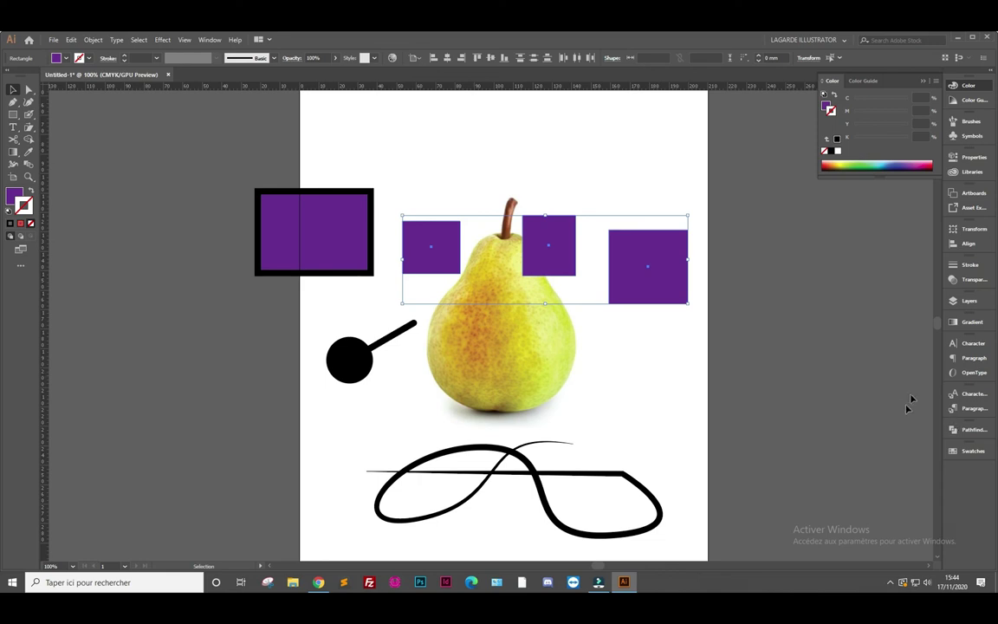
Float the Align panel and try horizontal centre, left and vertical centre alignment, undoing each
{"action": "left_click", "coordinate": [963, 244]}
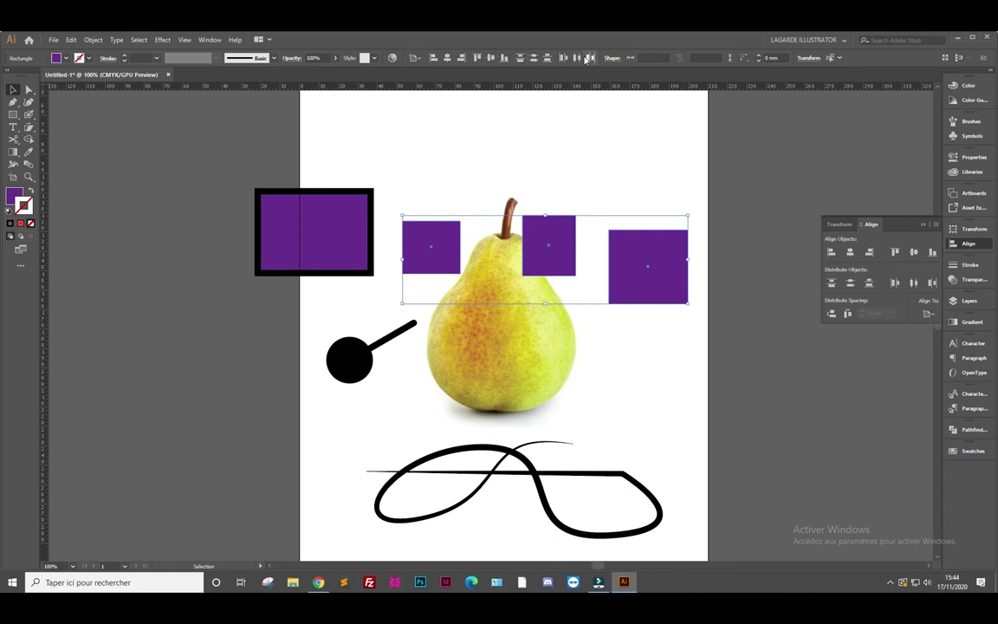
{"action": "left_click_drag", "start_coordinate": [871, 224], "coordinate": [763, 215]}
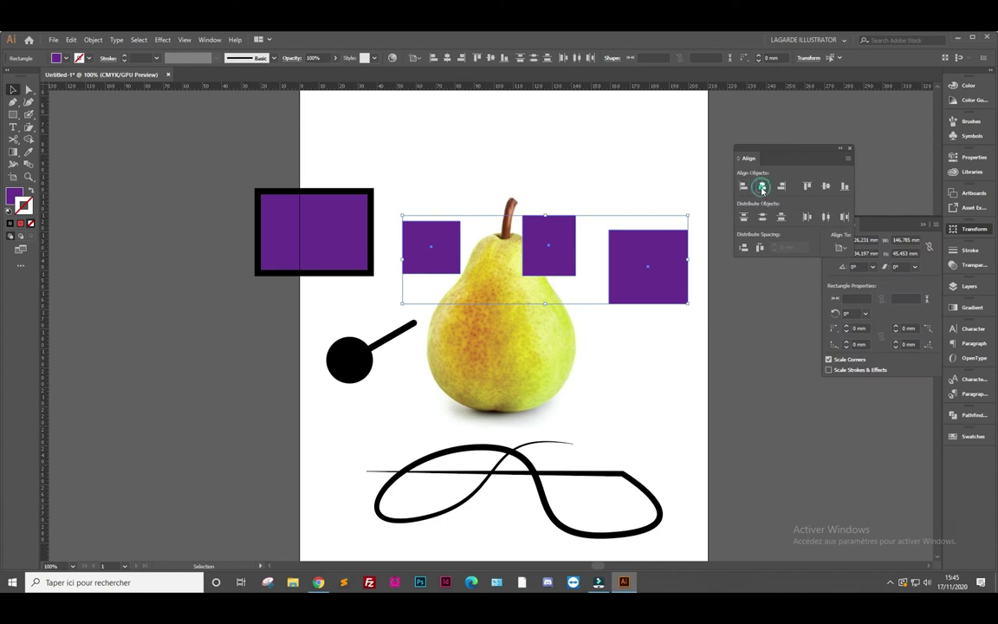
{"action": "left_click", "coordinate": [762, 187]}
{"action": "key", "text": "ctrl+z"}
{"action": "left_click", "coordinate": [743, 188]}
{"action": "key", "text": "ctrl+z"}
{"action": "left_click", "coordinate": [826, 186]}
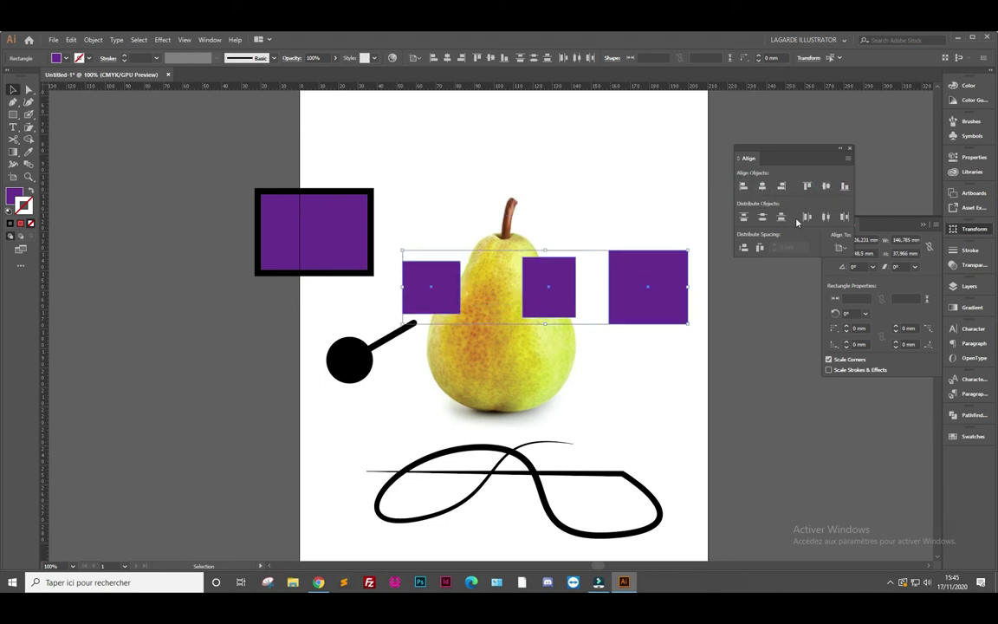
{"action": "key", "text": "ctrl+z"}
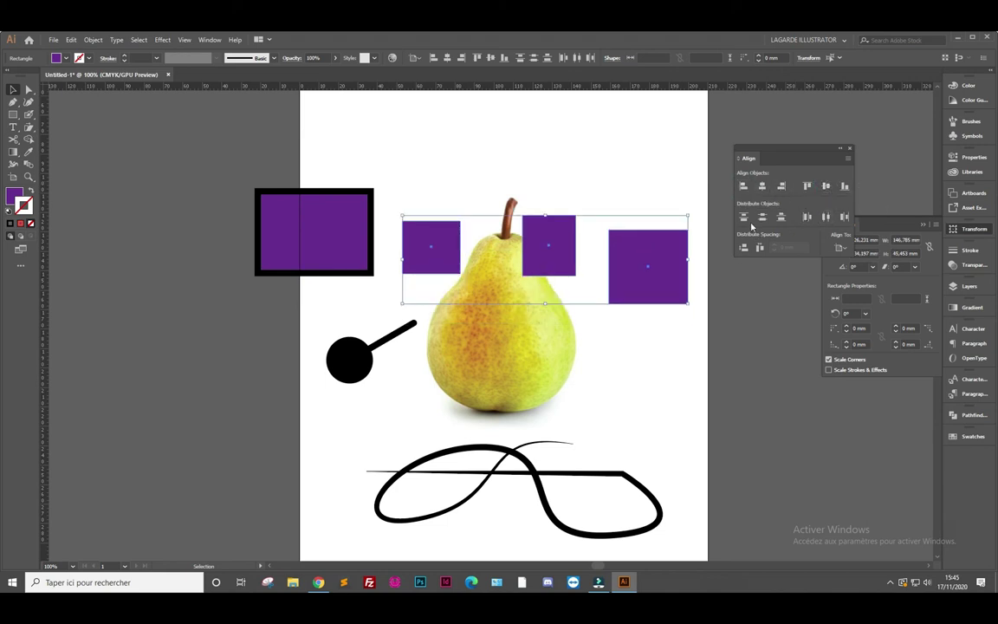
Undo a vertical distribution, then apply Horizontal Distribute Center to the three squares
{"action": "left_click", "coordinate": [744, 218]}
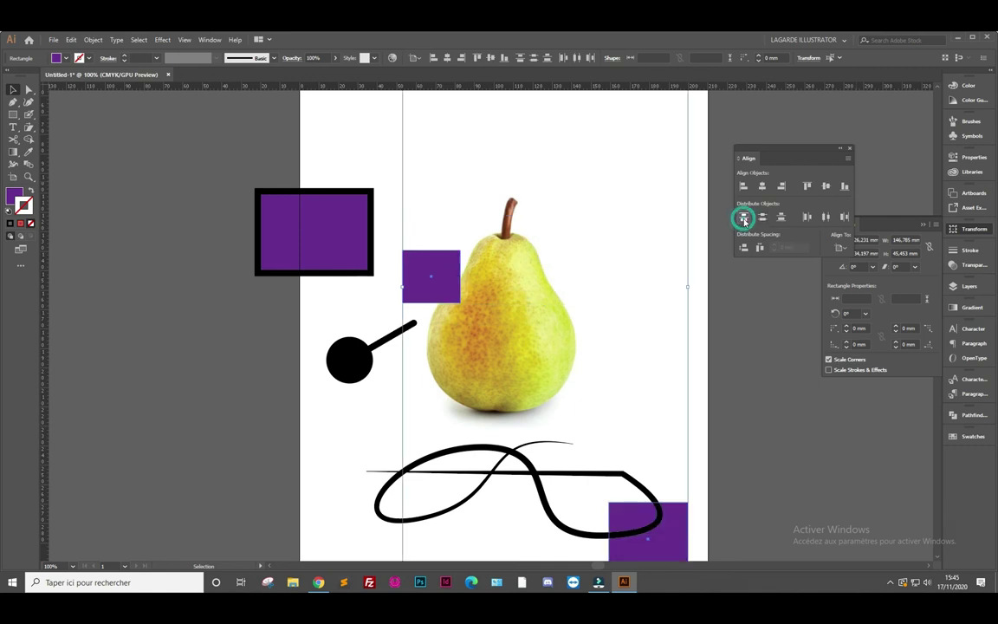
{"action": "key", "text": "a"}
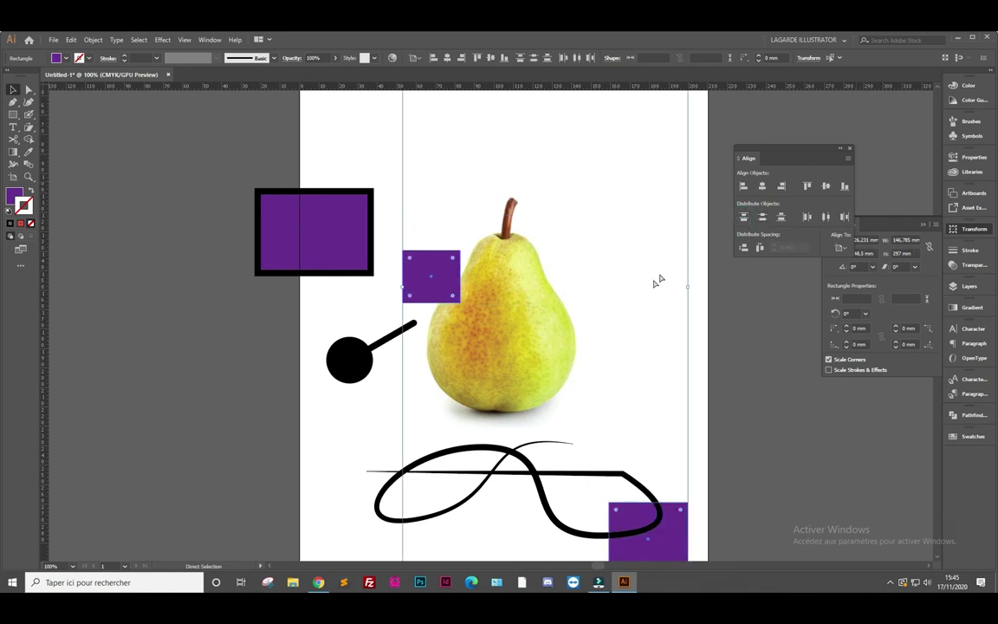
{"action": "left_click_drag", "start_coordinate": [657, 278], "coordinate": [629, 294]}
{"action": "key", "text": "v"}
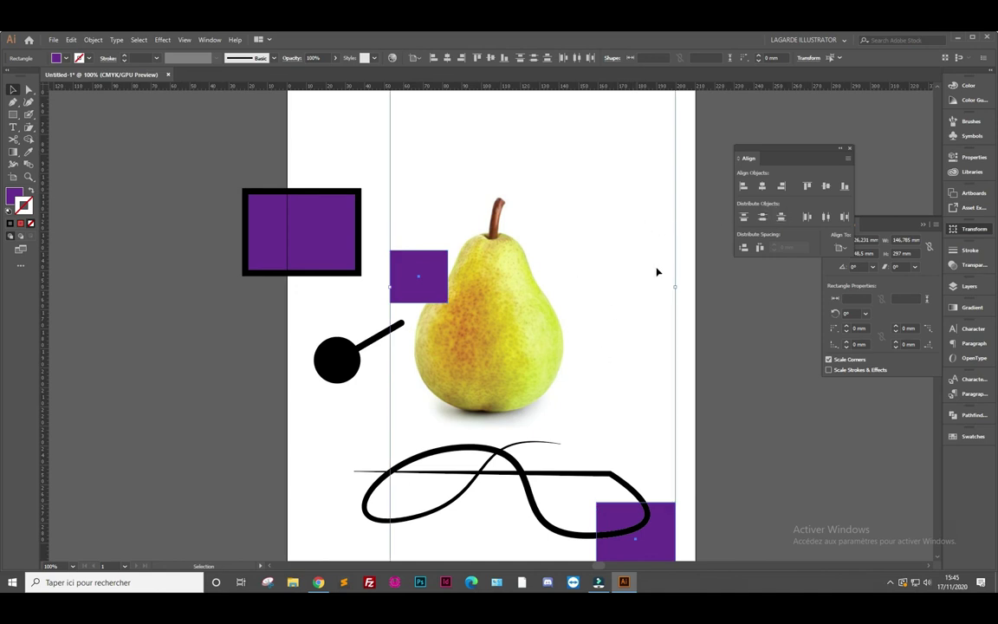
{"action": "scroll", "coordinate": [658, 270], "scroll_direction": "down", "scroll_amount": 1}
{"action": "scroll", "coordinate": [685, 234], "scroll_direction": "down", "scroll_amount": 1}
{"action": "scroll", "coordinate": [635, 234], "scroll_direction": "up", "scroll_amount": 1}
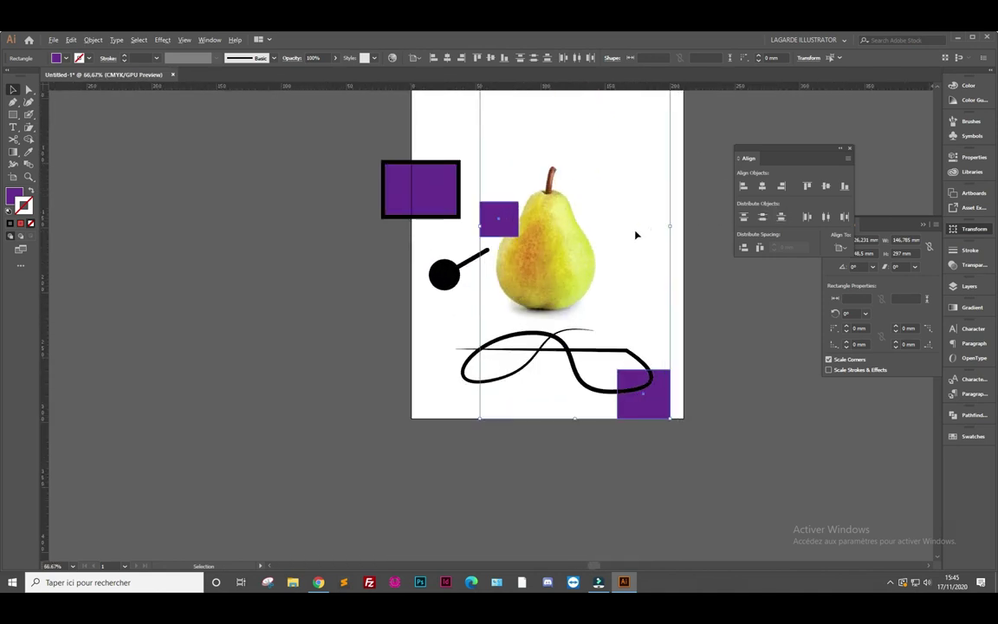
{"action": "key", "text": "ctrl+z"}
{"action": "key", "text": "ctrl+z"}
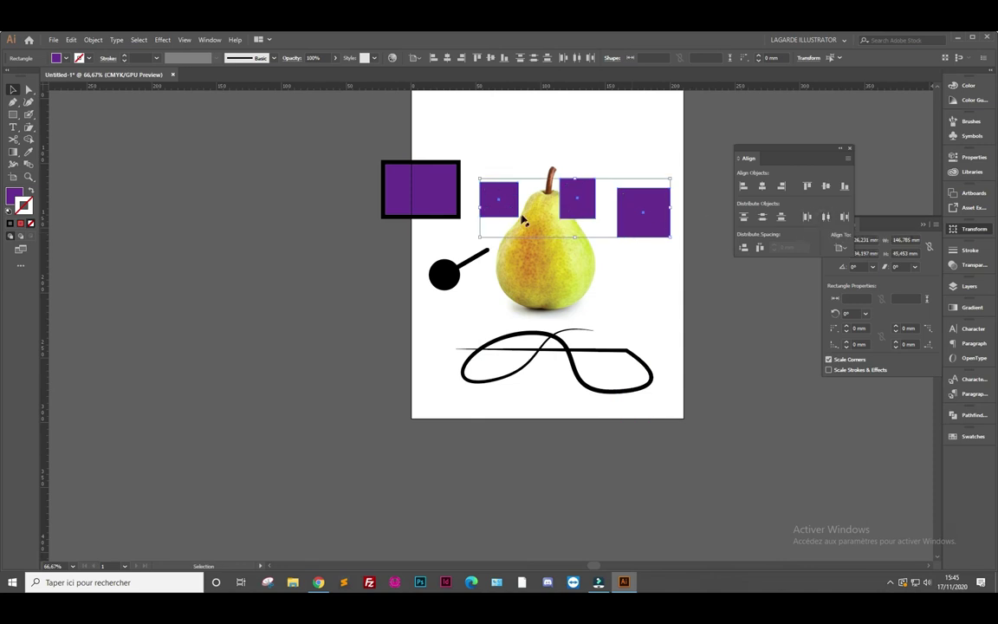
{"action": "left_click", "coordinate": [826, 217]}
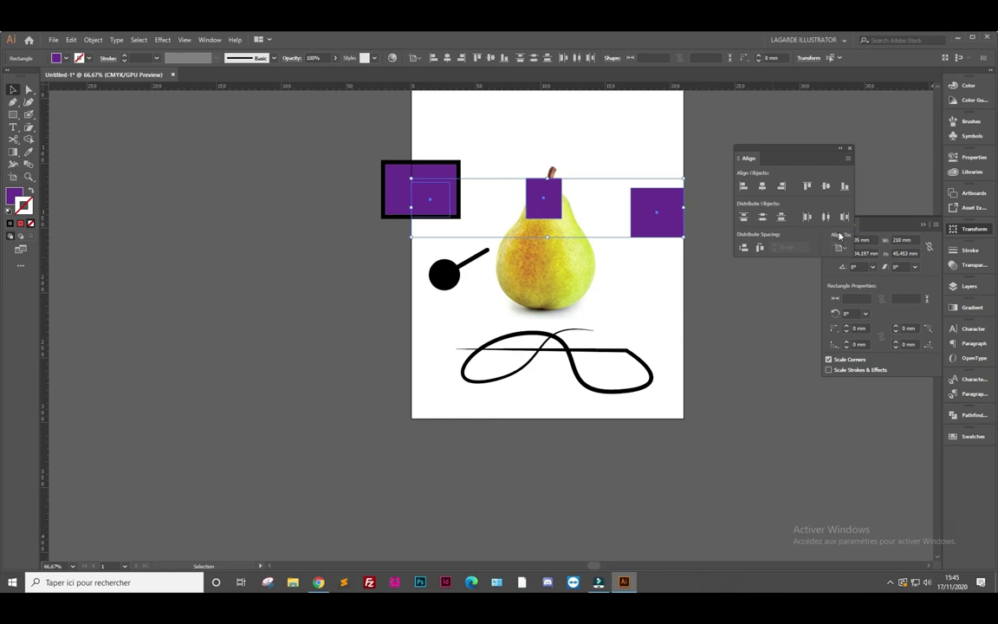
Set Align To to Key Object and reposition the purple squares around the pear
{"action": "left_click", "coordinate": [923, 227]}
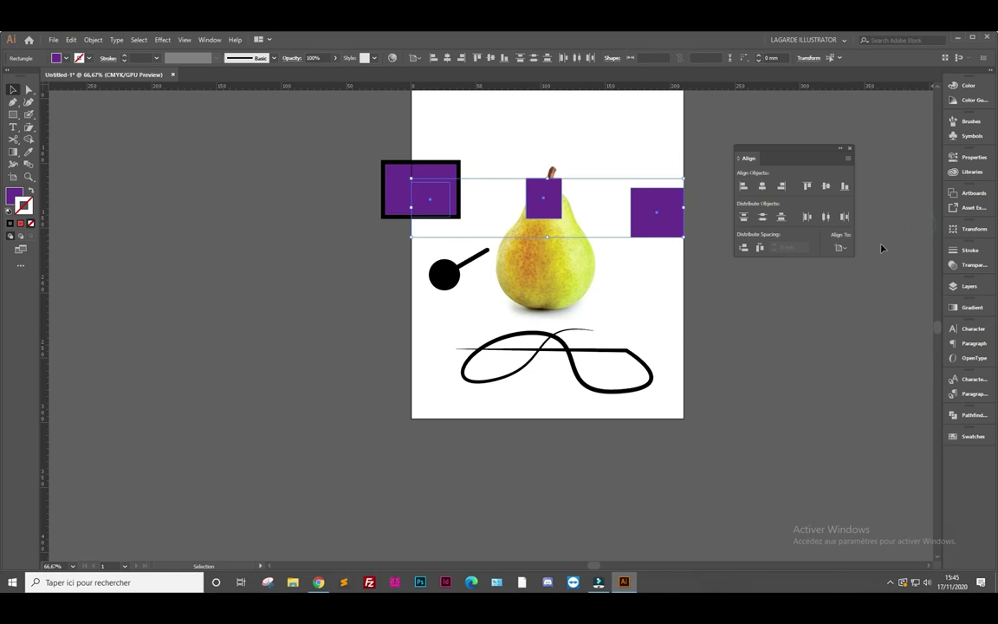
{"action": "left_click", "coordinate": [842, 248]}
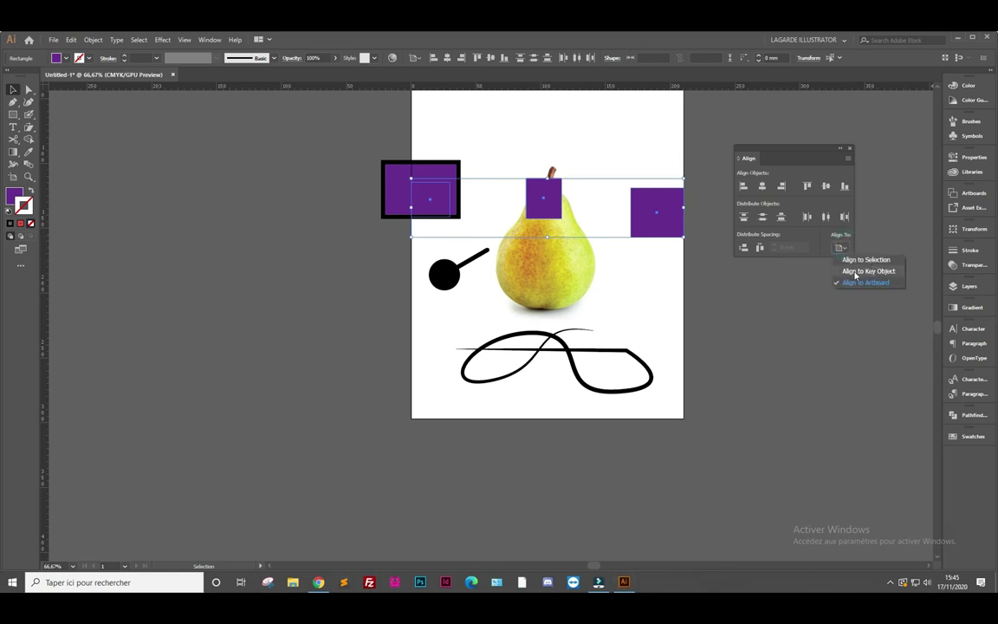
{"action": "left_click", "coordinate": [867, 271]}
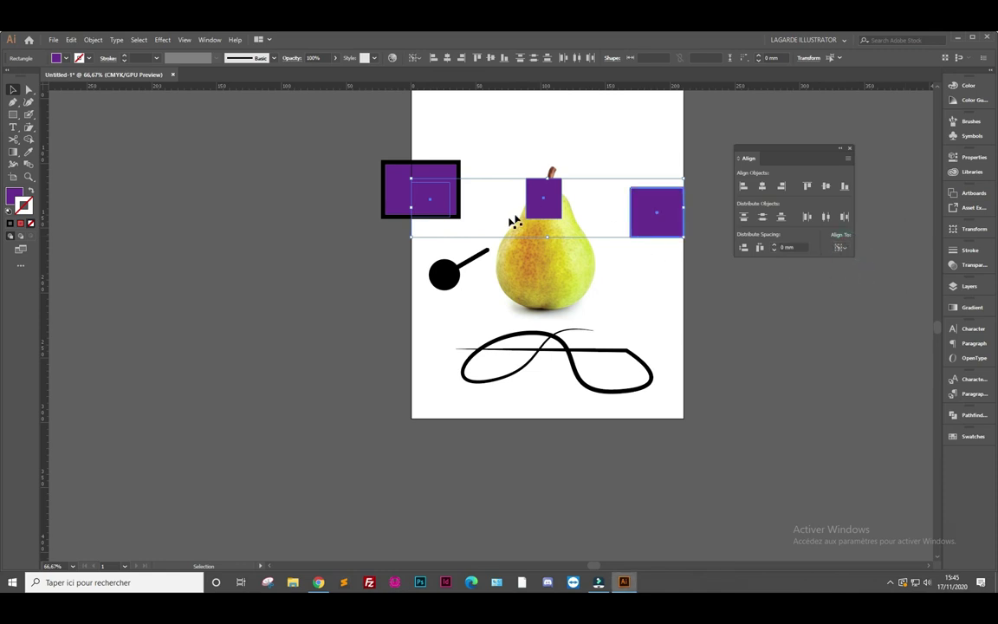
{"action": "left_click", "coordinate": [407, 178]}
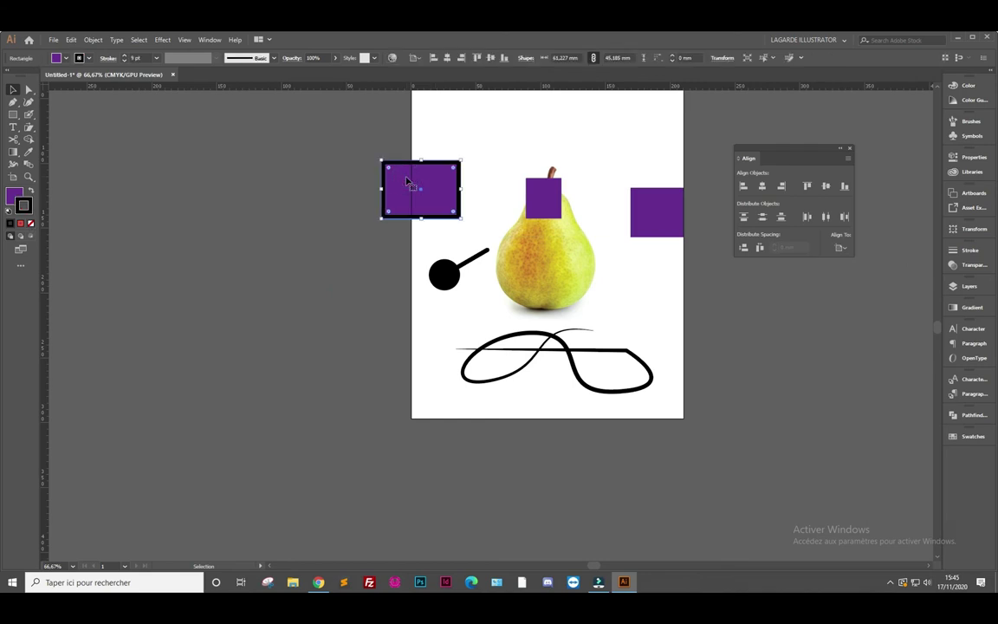
{"action": "key", "text": "ctrl+z"}
{"action": "left_click_drag", "start_coordinate": [444, 205], "coordinate": [513, 220]}
{"action": "left_click_drag", "start_coordinate": [649, 227], "coordinate": [586, 194]}
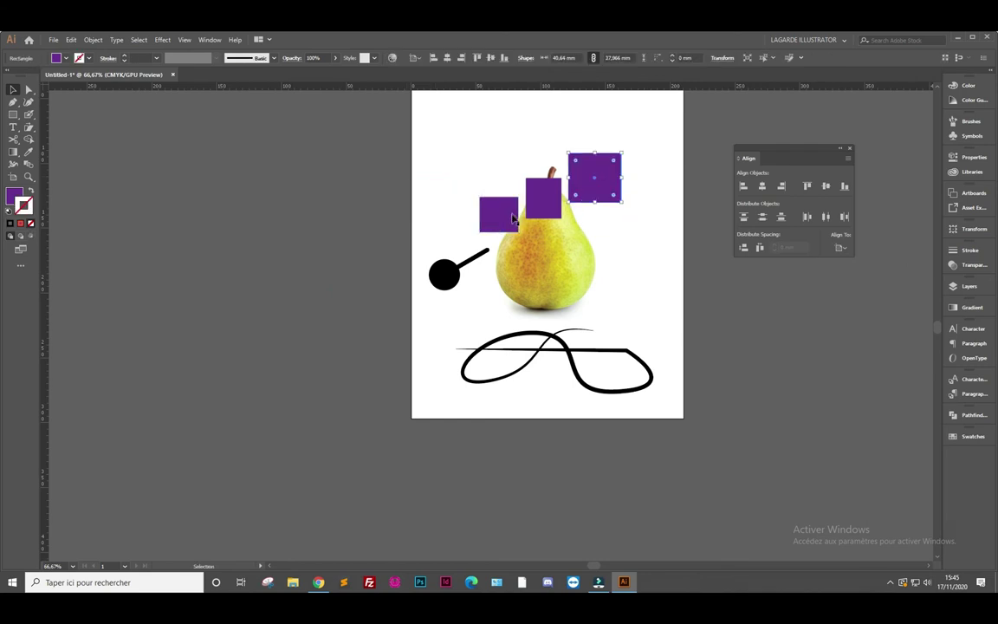
Align the three squares in one row, distribute their centres horizontally, and reselect Key Object
{"action": "left_click_drag", "start_coordinate": [472, 169], "coordinate": [620, 223]}
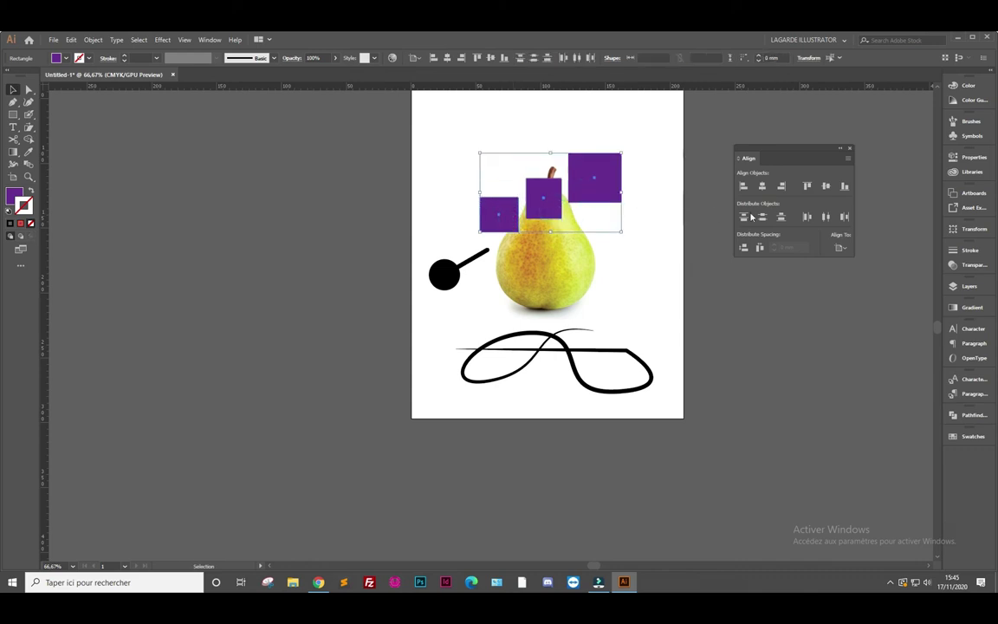
{"action": "left_click", "coordinate": [825, 186]}
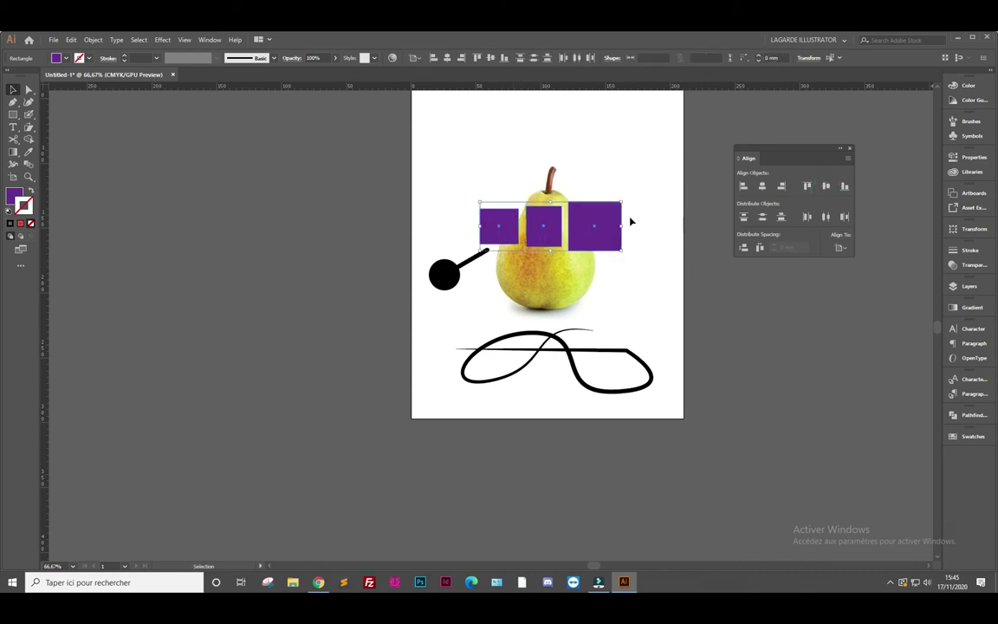
{"action": "left_click", "coordinate": [826, 218]}
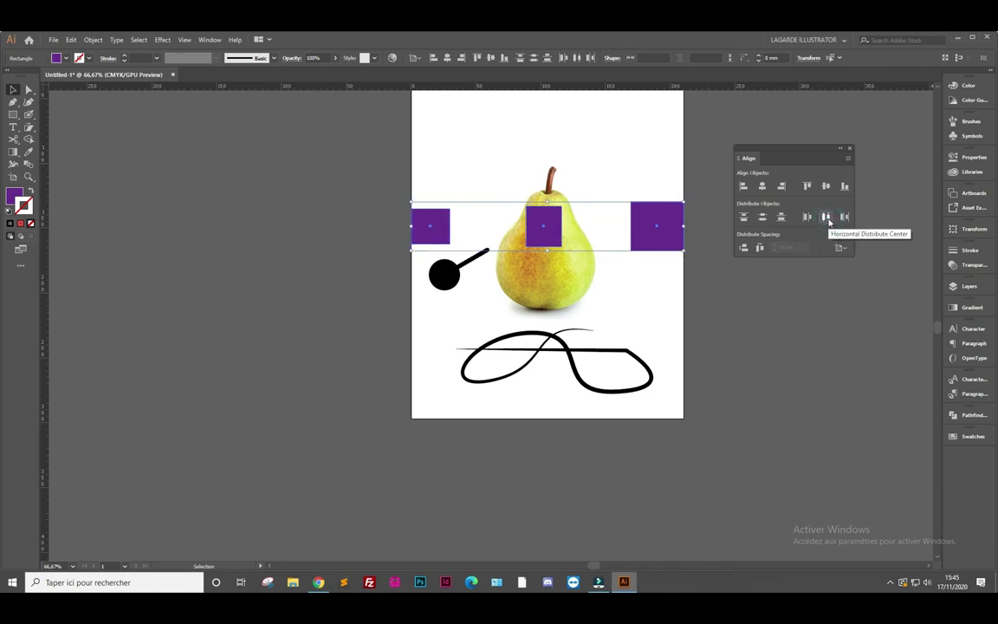
{"action": "left_click", "coordinate": [842, 249]}
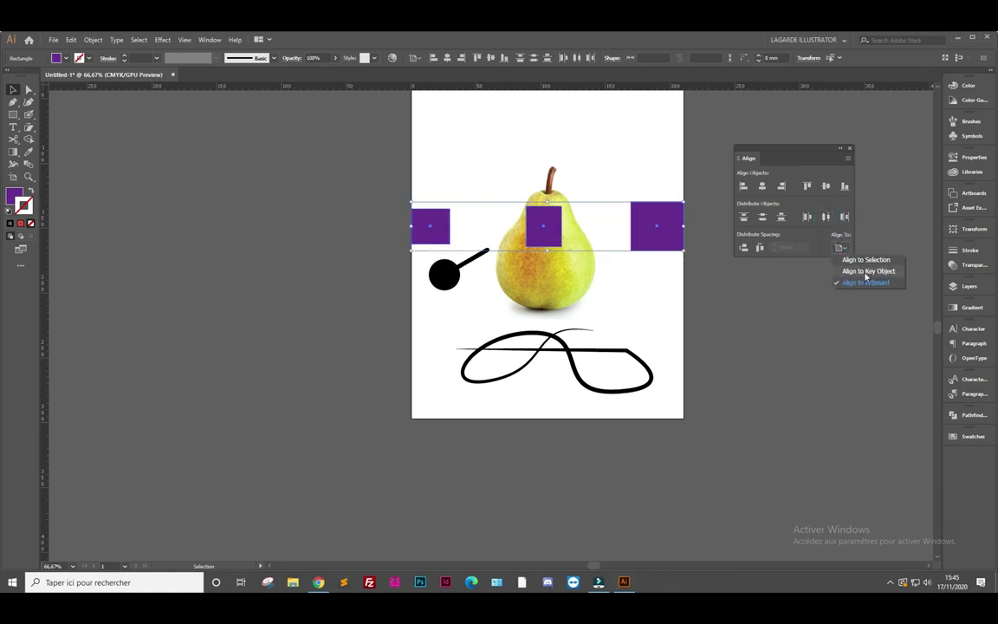
{"action": "left_click", "coordinate": [865, 272]}
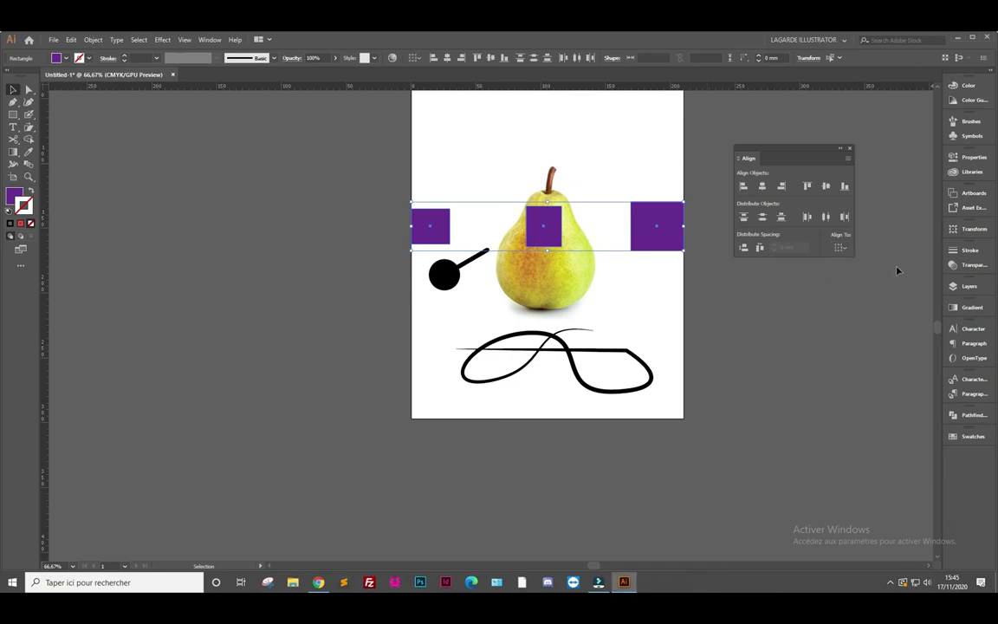
Move the squares beside the pear and space them evenly by their centres
{"action": "mouse_move", "coordinate": [437, 234]}
{"action": "left_mouse_down"}
{"action": "mouse_move", "coordinate": [502, 242]}
{"action": "mouse_move", "coordinate": [480, 241]}
{"action": "left_mouse_up"}
{"action": "left_click", "coordinate": [590, 289]}
{"action": "left_click", "coordinate": [593, 238]}
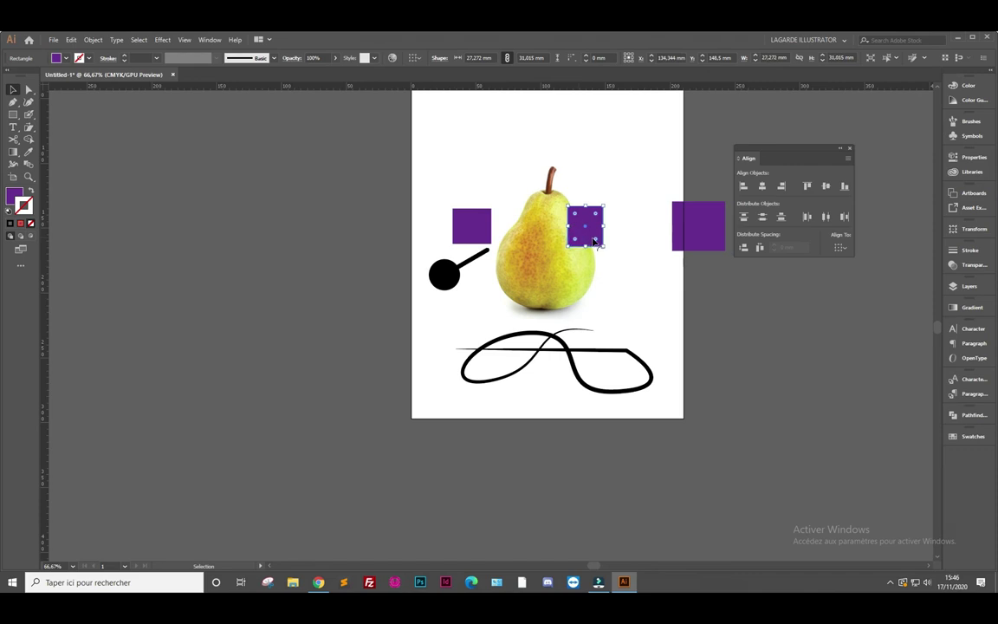
{"action": "left_click_drag", "start_coordinate": [594, 240], "coordinate": [558, 240]}
{"action": "left_click", "coordinate": [684, 242]}
{"action": "left_click_drag", "start_coordinate": [684, 242], "coordinate": [587, 242]}
{"action": "left_click", "coordinate": [548, 224], "text": "shift"}
{"action": "left_click", "coordinate": [468, 228], "text": "shift"}
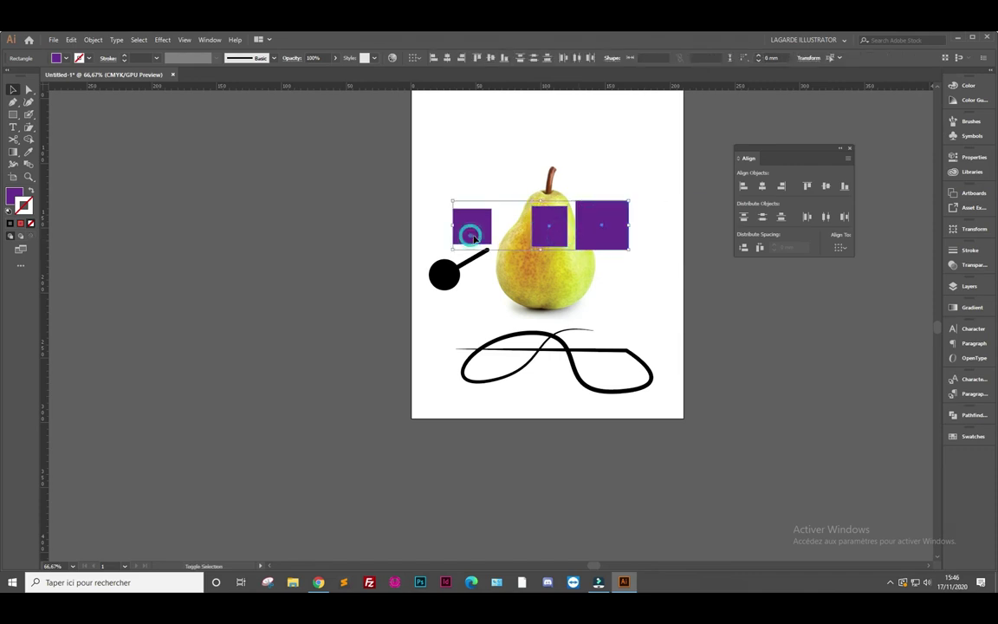
{"action": "left_click", "coordinate": [825, 217]}
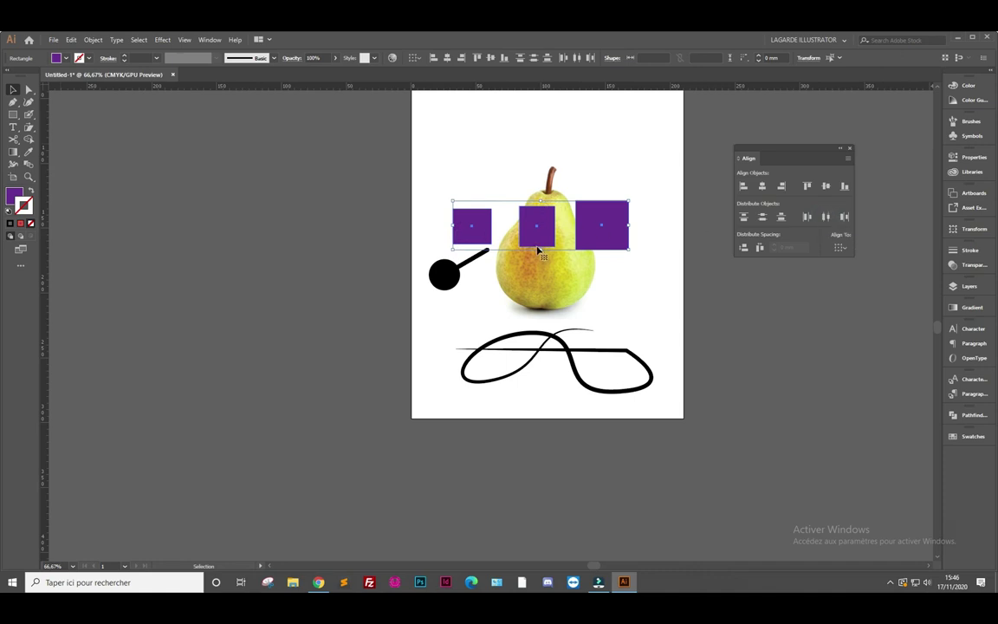
{"action": "left_click", "coordinate": [704, 284]}
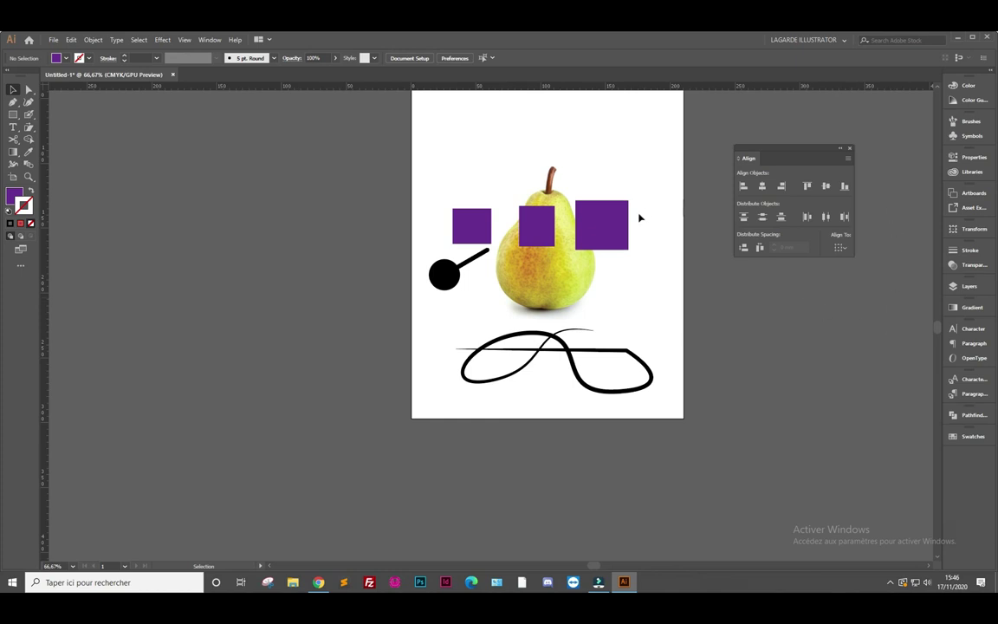
Save the black looping curve as a new symbol and move its instance up over the squares
{"action": "left_click", "coordinate": [973, 137]}
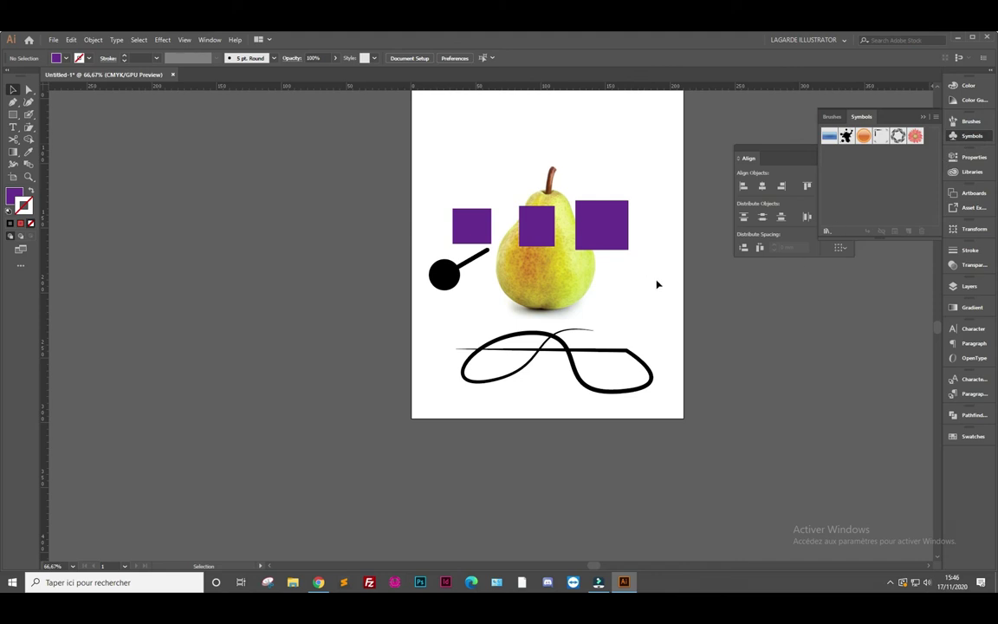
{"action": "left_click", "coordinate": [552, 349]}
{"action": "left_click", "coordinate": [555, 351]}
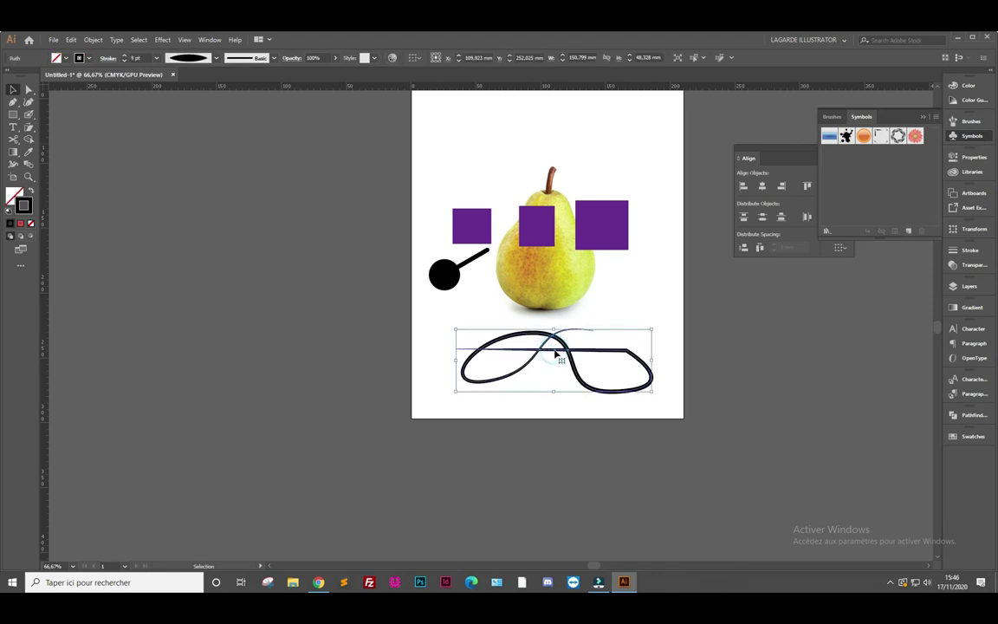
{"action": "left_click_drag", "start_coordinate": [571, 357], "coordinate": [856, 191]}
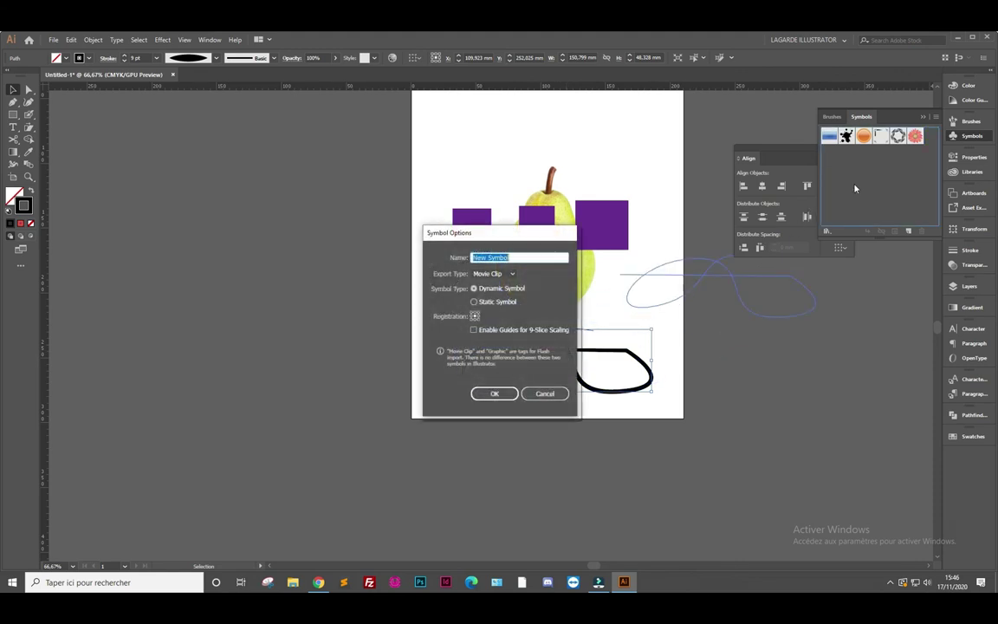
{"action": "left_click", "coordinate": [503, 394]}
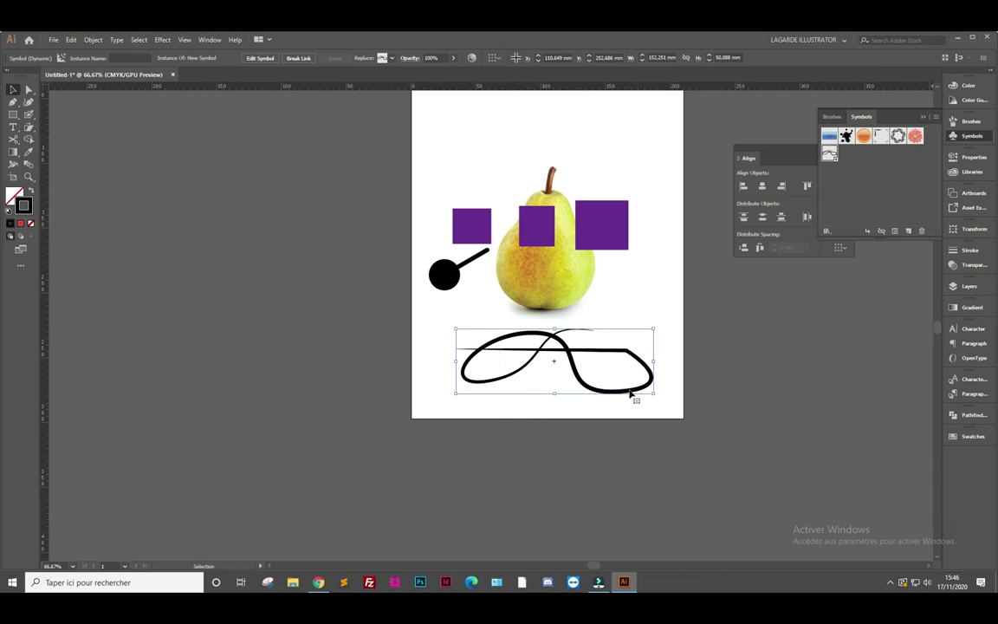
{"action": "mouse_move", "coordinate": [621, 386]}
{"action": "left_mouse_down"}
{"action": "mouse_move", "coordinate": [609, 370]}
{"action": "mouse_move", "coordinate": [625, 403]}
{"action": "left_mouse_up"}
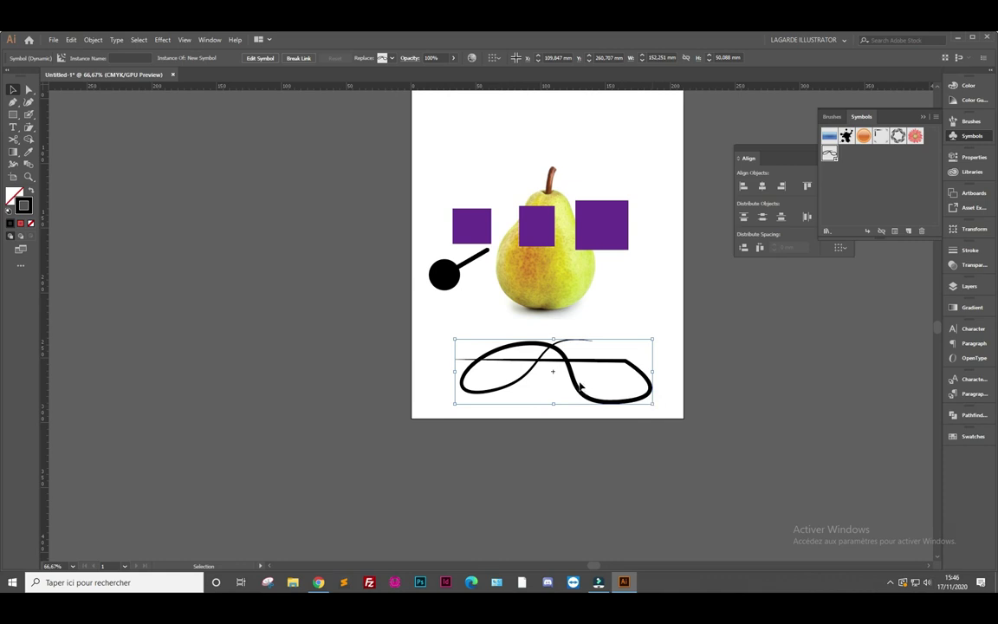
{"action": "left_click_drag", "start_coordinate": [593, 387], "coordinate": [576, 171]}
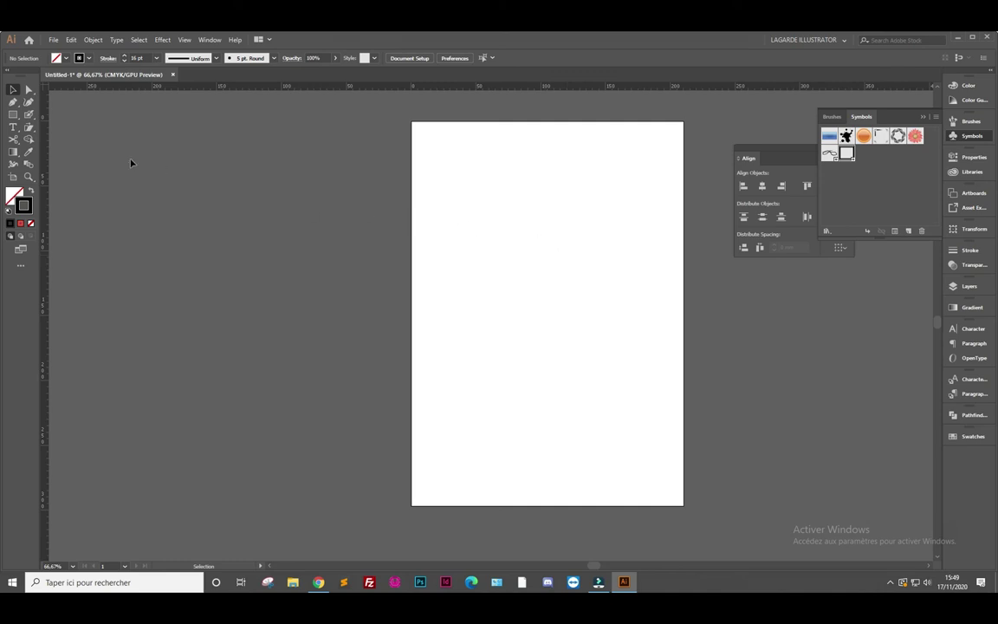
Draw a square near the artboard centre and fill it red
{"action": "left_click", "coordinate": [13, 113]}
{"action": "left_click_drag", "start_coordinate": [457, 249], "coordinate": [570, 347]}
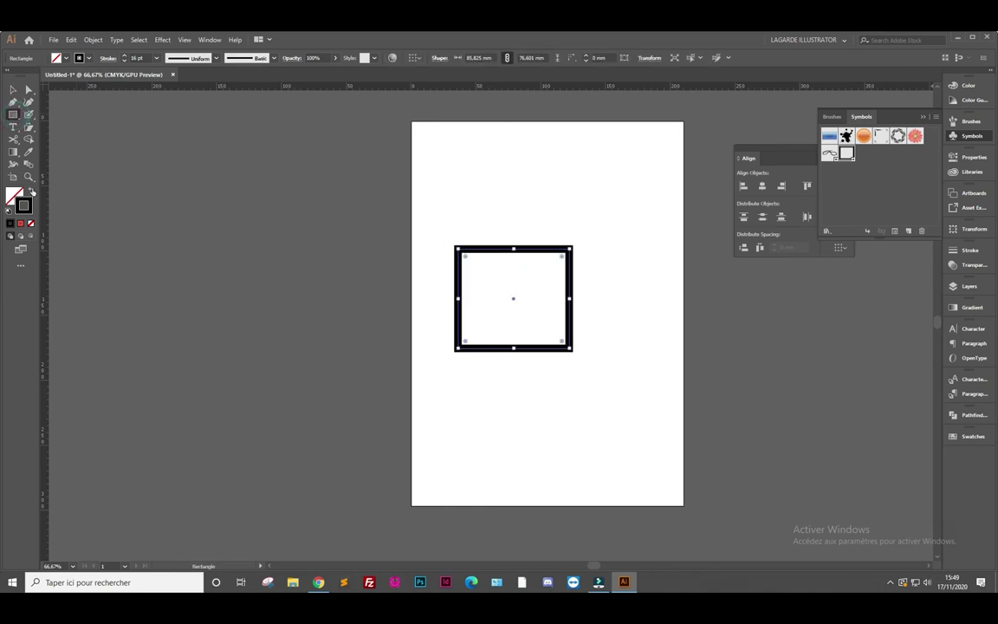
{"action": "left_click", "coordinate": [31, 189]}
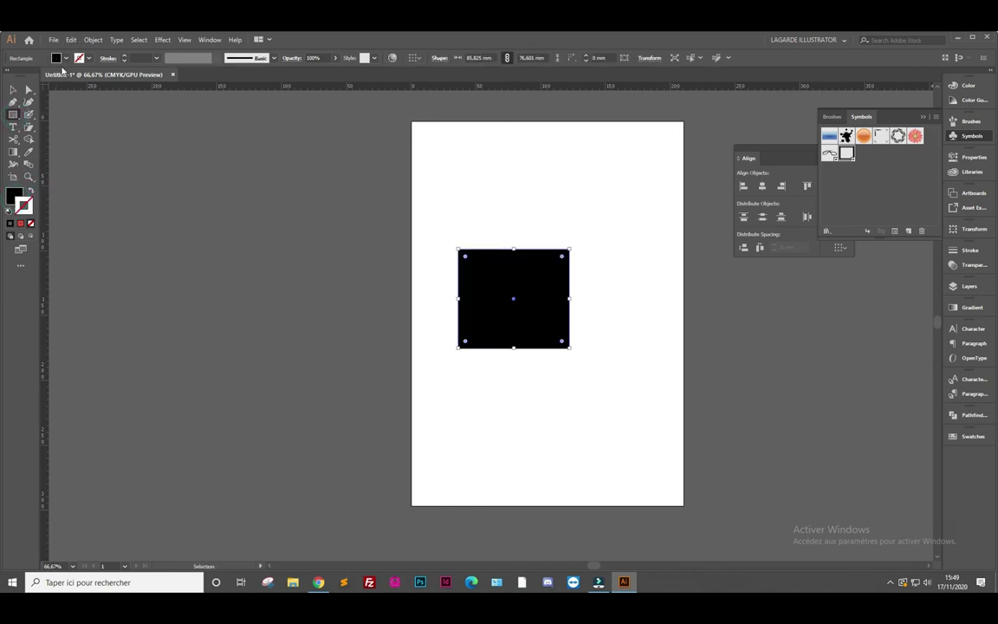
{"action": "left_click", "coordinate": [57, 58]}
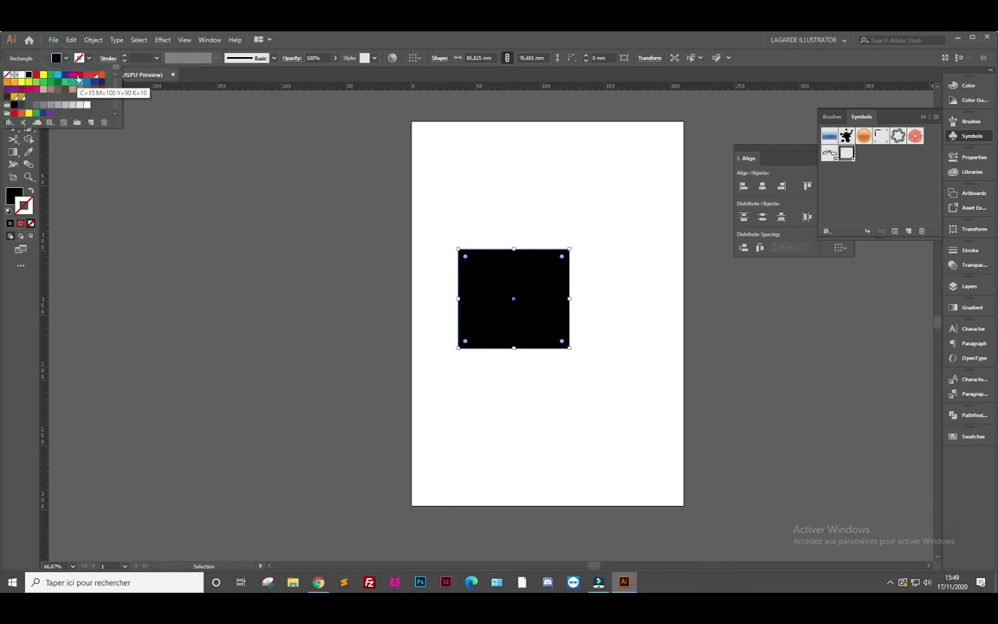
{"action": "left_click", "coordinate": [79, 74]}
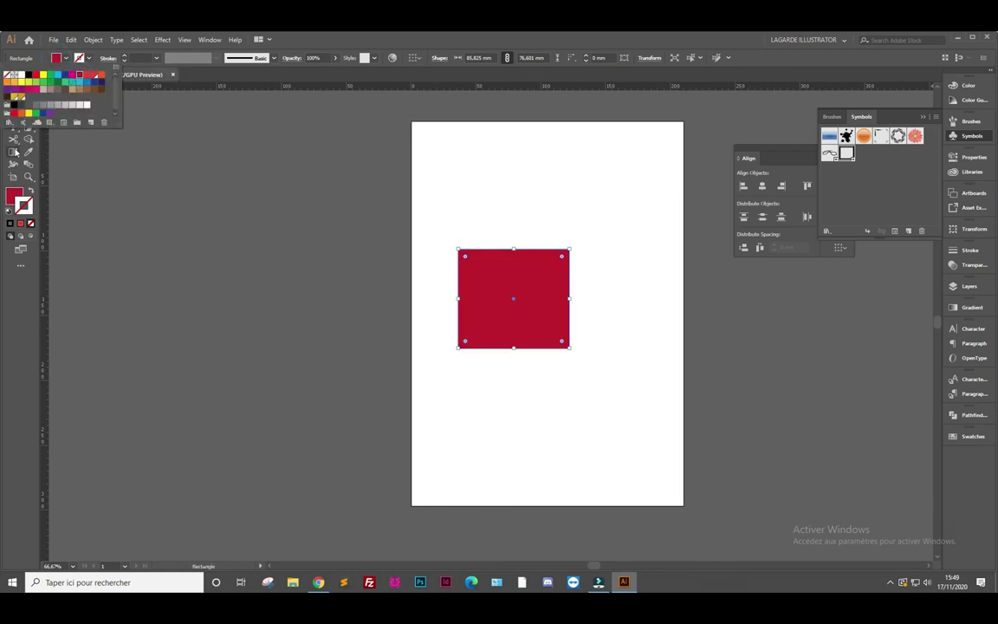
Draw a rectangle overlapping the red square's lower right, filled orange #BC7520
{"action": "left_click", "coordinate": [12, 153]}
{"action": "left_click", "coordinate": [14, 113]}
{"action": "left_click_drag", "start_coordinate": [625, 299], "coordinate": [494, 390]}
{"action": "double_click", "coordinate": [14, 198]}
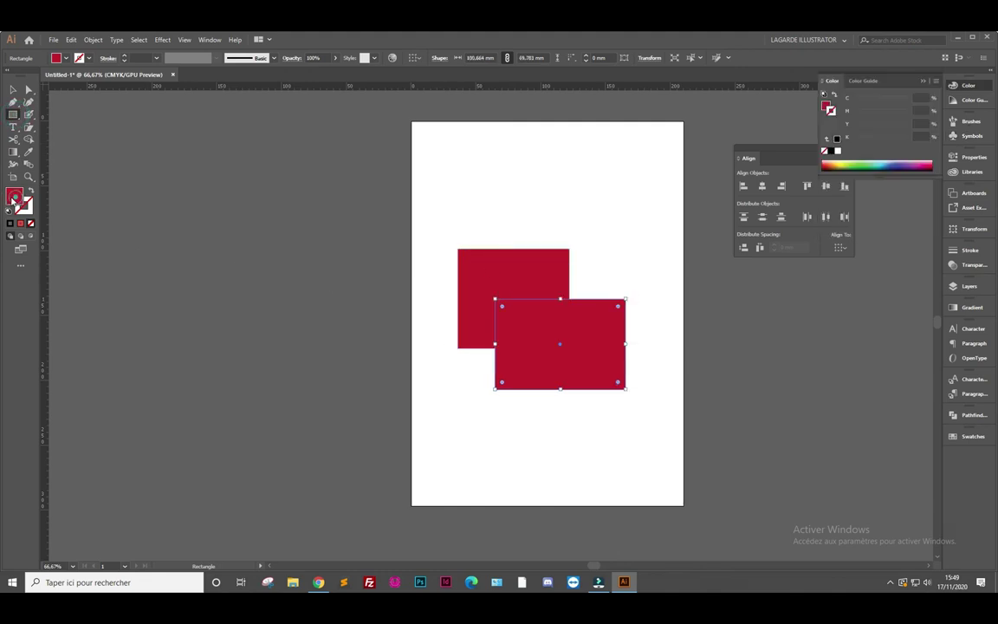
{"action": "left_click", "coordinate": [796, 300]}
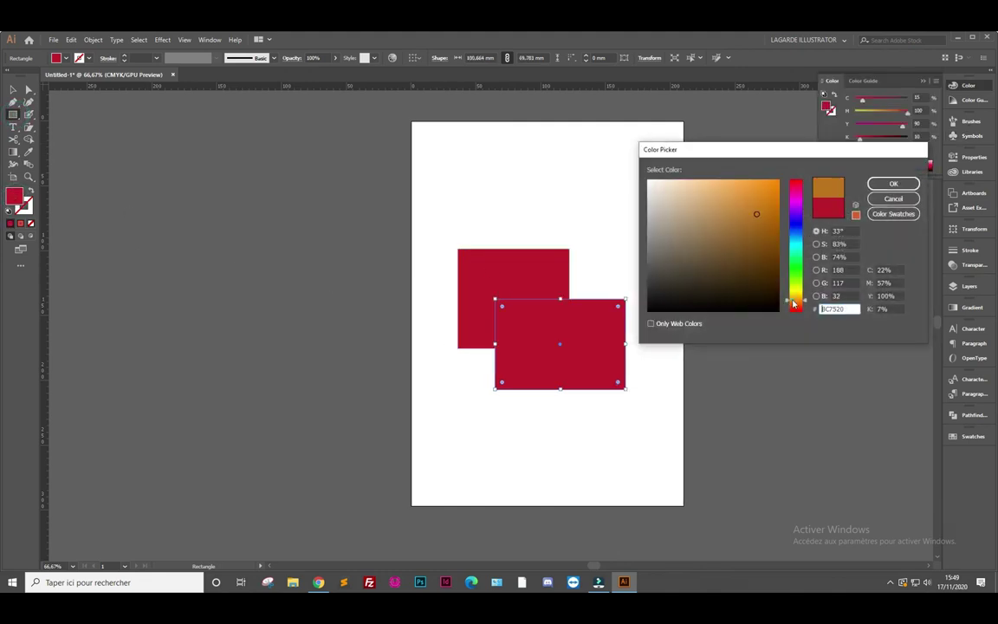
{"action": "left_click", "coordinate": [888, 183]}
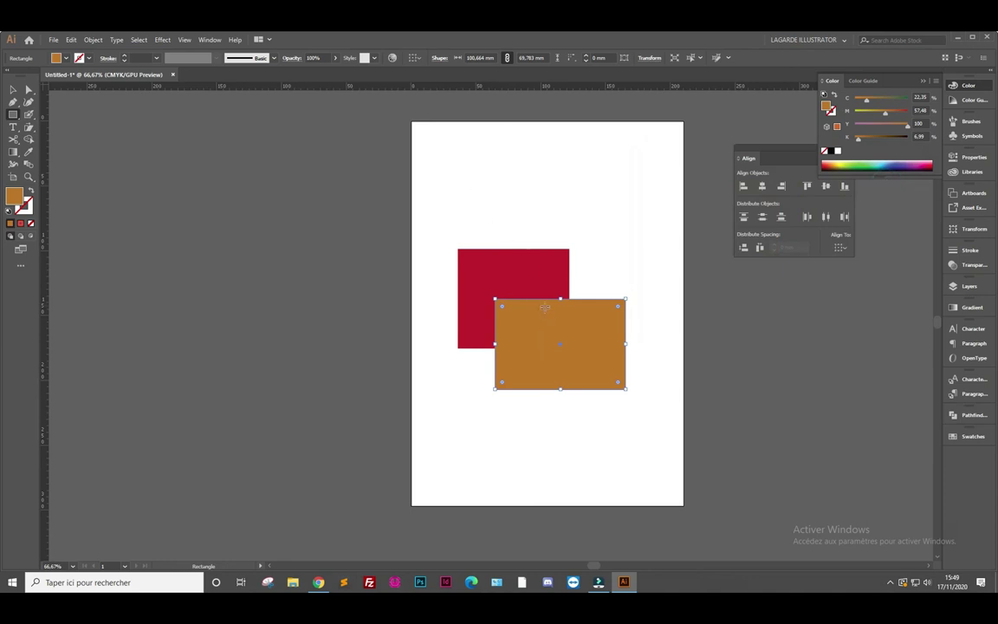
{"action": "left_click", "coordinate": [960, 264]}
Float the Transparency panel higher up, closing Stroke settings and docking the Align panel away
{"action": "left_click_drag", "start_coordinate": [872, 245], "coordinate": [747, 321]}
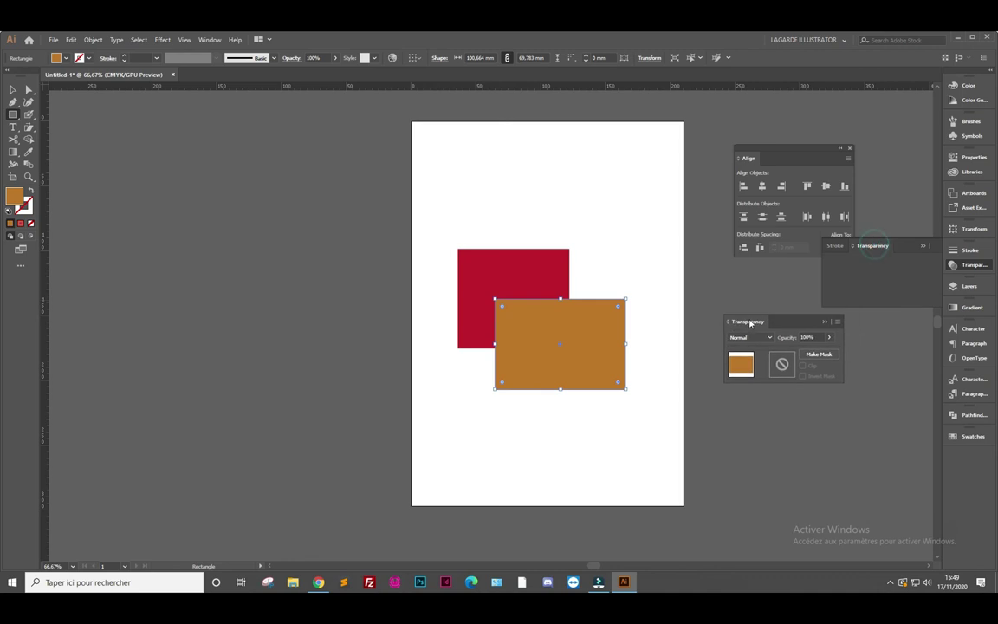
{"action": "left_click", "coordinate": [953, 250]}
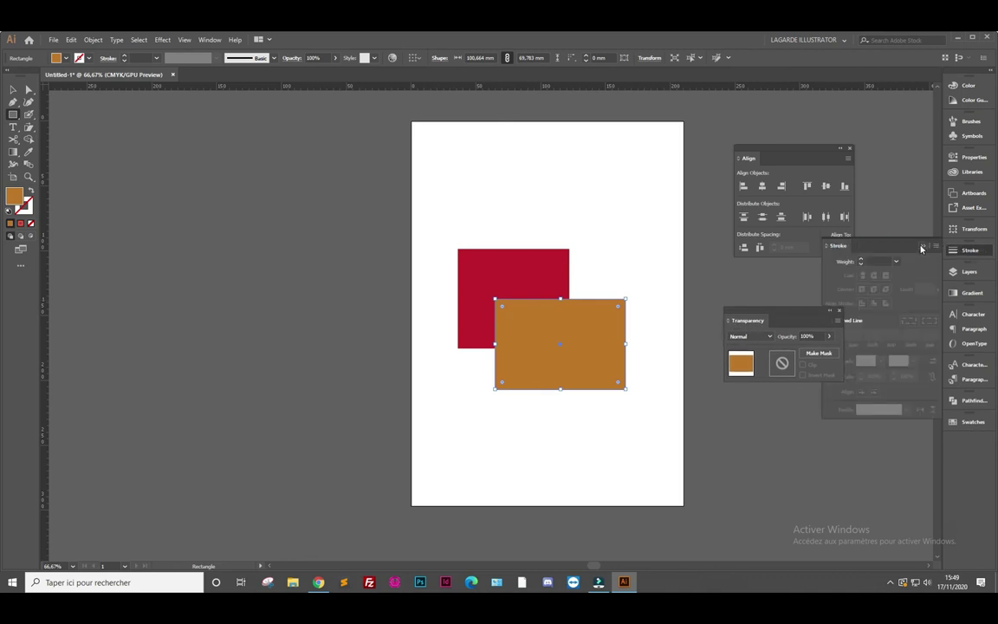
{"action": "left_click", "coordinate": [919, 245]}
{"action": "left_click_drag", "start_coordinate": [801, 151], "coordinate": [962, 440]}
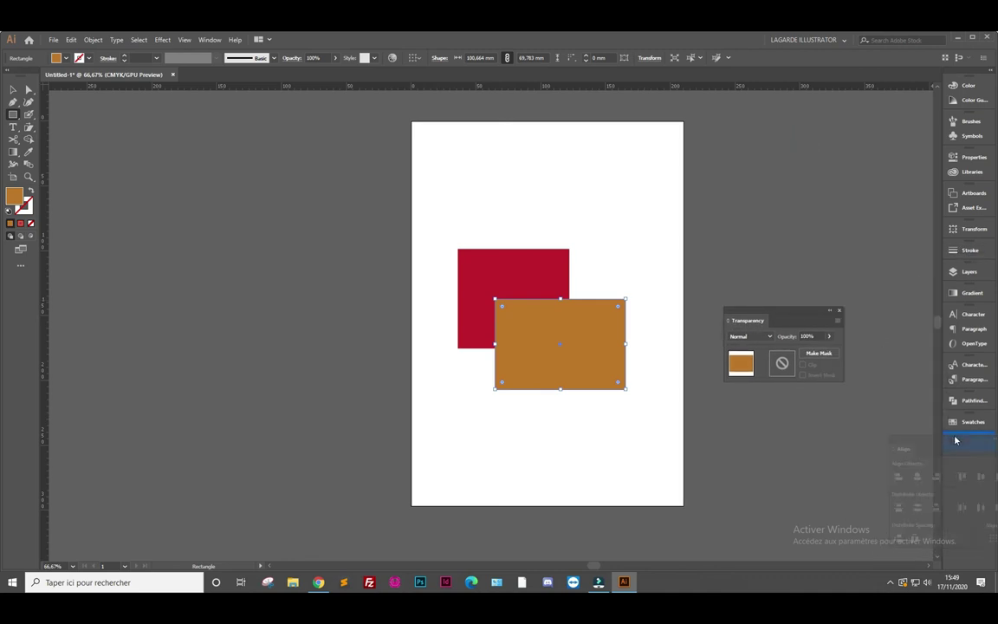
{"action": "mouse_move", "coordinate": [796, 310]}
{"action": "left_mouse_down"}
{"action": "mouse_move", "coordinate": [737, 227]}
{"action": "mouse_move", "coordinate": [756, 223]}
{"action": "left_mouse_up"}
Test the opacity slider and Overlay blend mode, then restore 100% opacity and Normal blending
{"action": "left_click", "coordinate": [752, 213]}
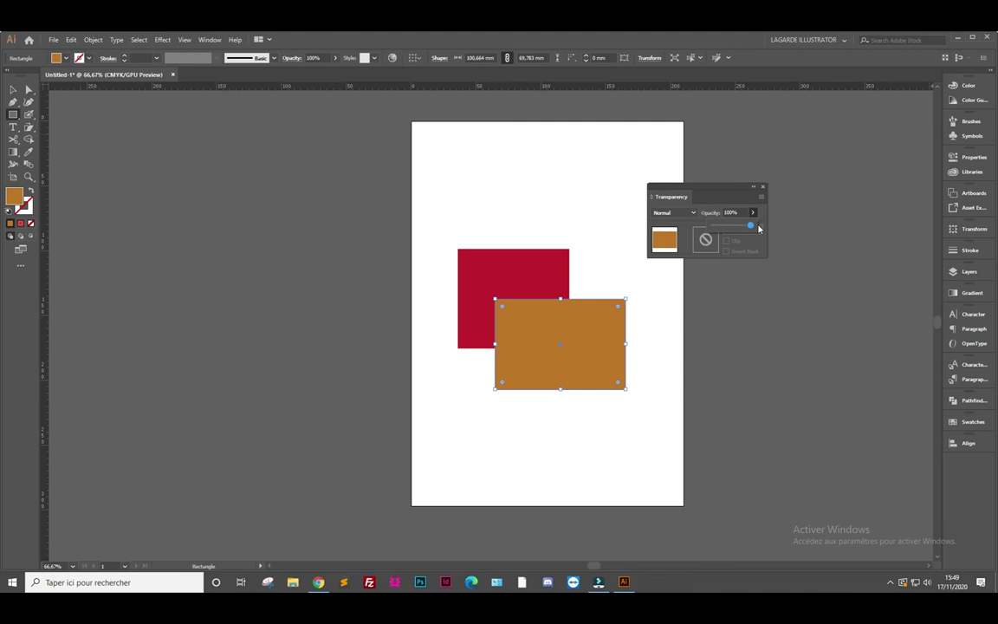
{"action": "left_click_drag", "start_coordinate": [718, 185], "coordinate": [804, 191]}
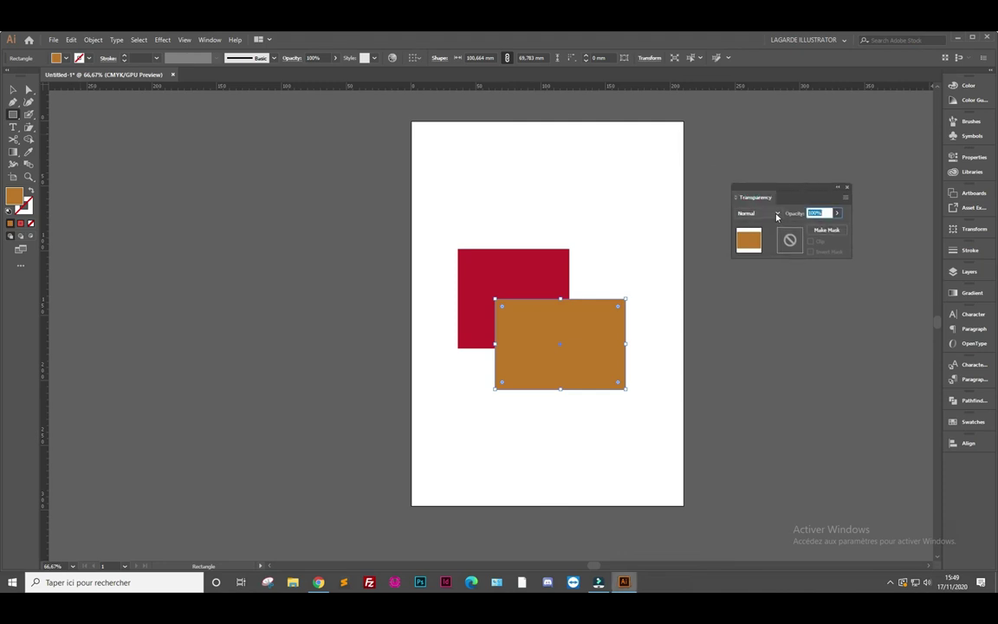
{"action": "left_click", "coordinate": [776, 214]}
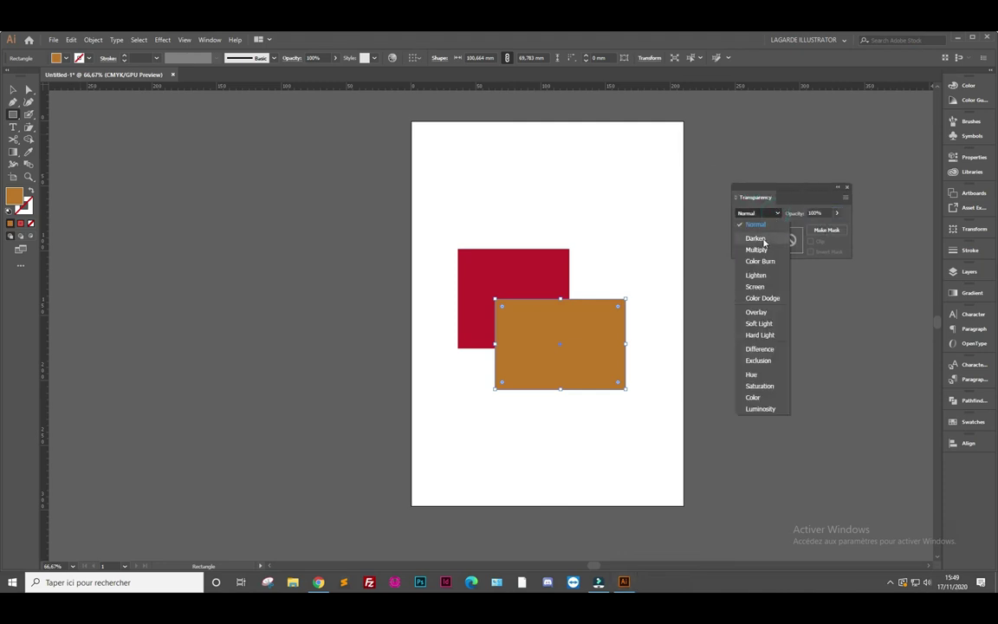
{"action": "left_click", "coordinate": [762, 312]}
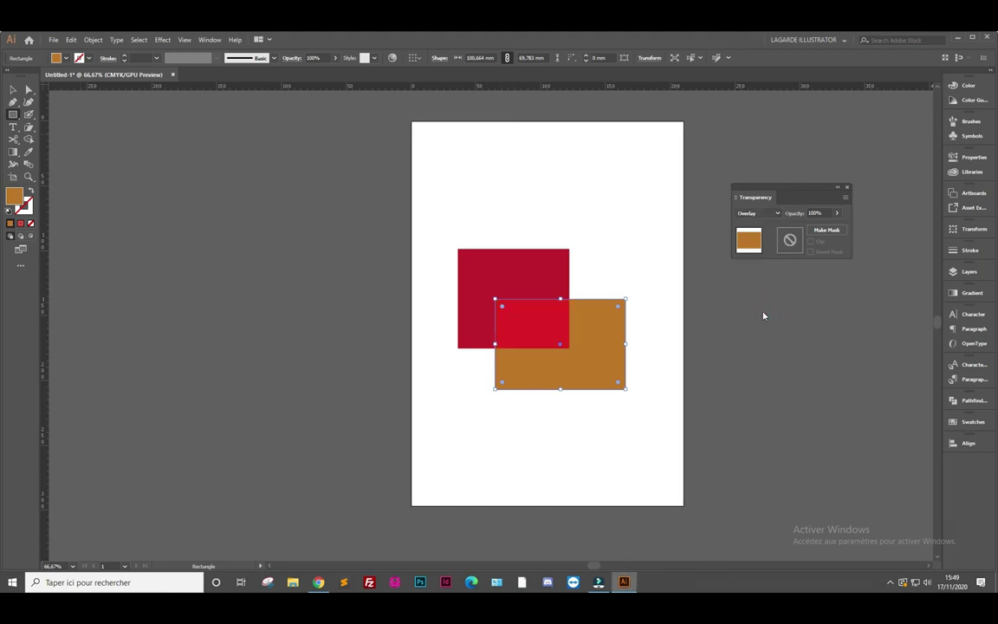
{"action": "left_click", "coordinate": [776, 213]}
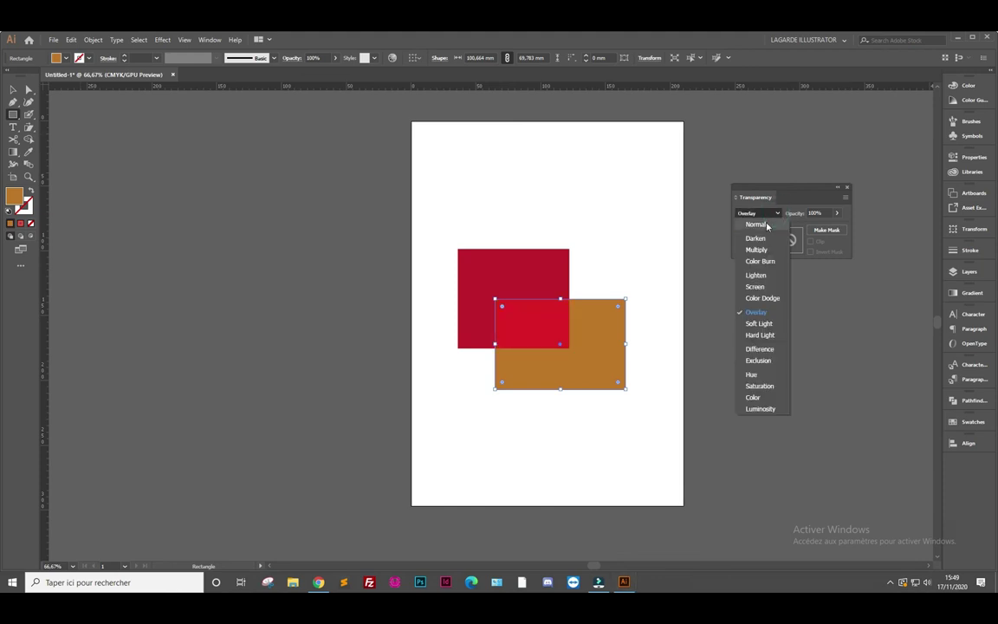
{"action": "left_click", "coordinate": [756, 224]}
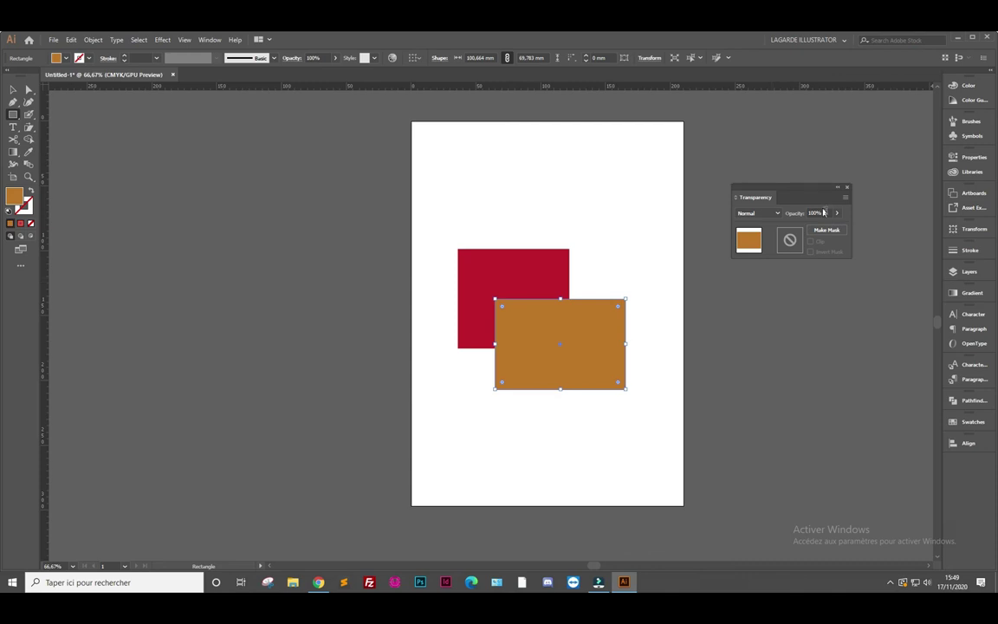
Lower the orange rectangle's opacity to 68% in the Transparency panel's Opacity setting
{"action": "left_click_drag", "start_coordinate": [837, 214], "coordinate": [824, 229]}
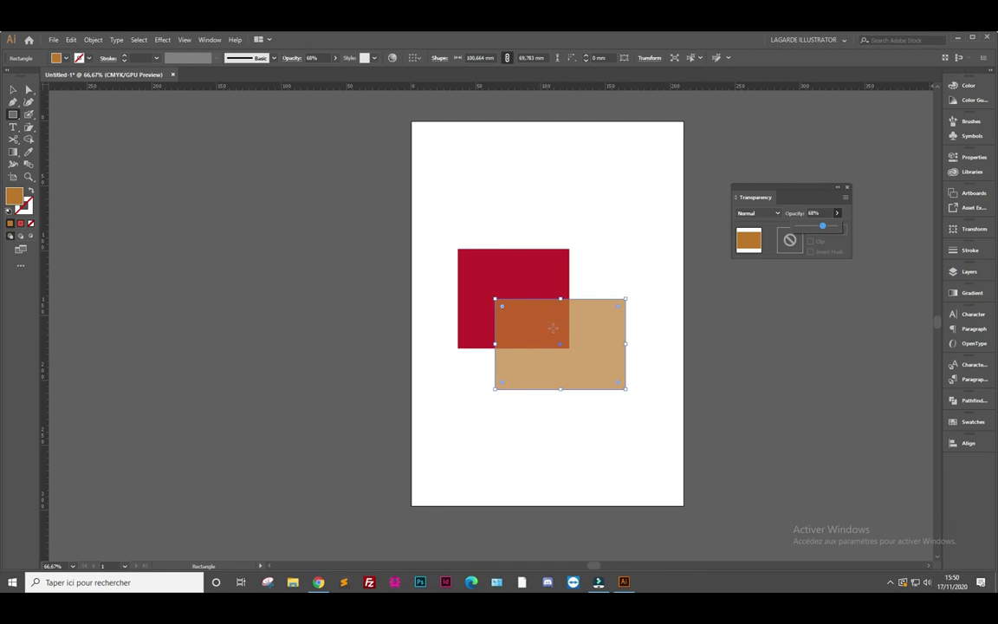
{"action": "left_click", "coordinate": [815, 212]}
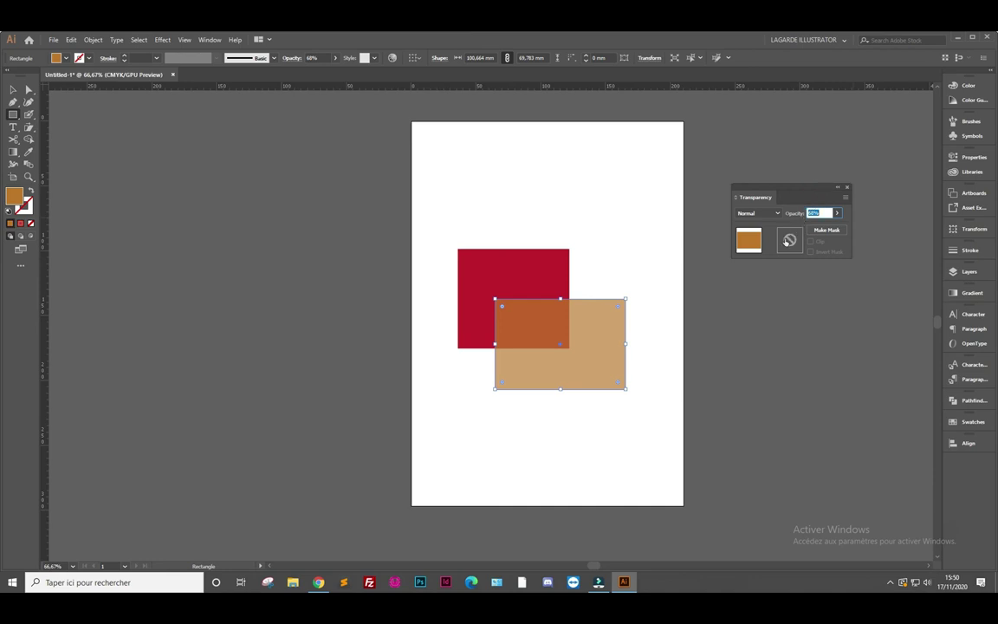
{"action": "type", "text": "1"}
Make an opacity mask for the orange rectangle and draw a closed Pen triangle inside it
{"action": "left_click", "coordinate": [832, 232]}
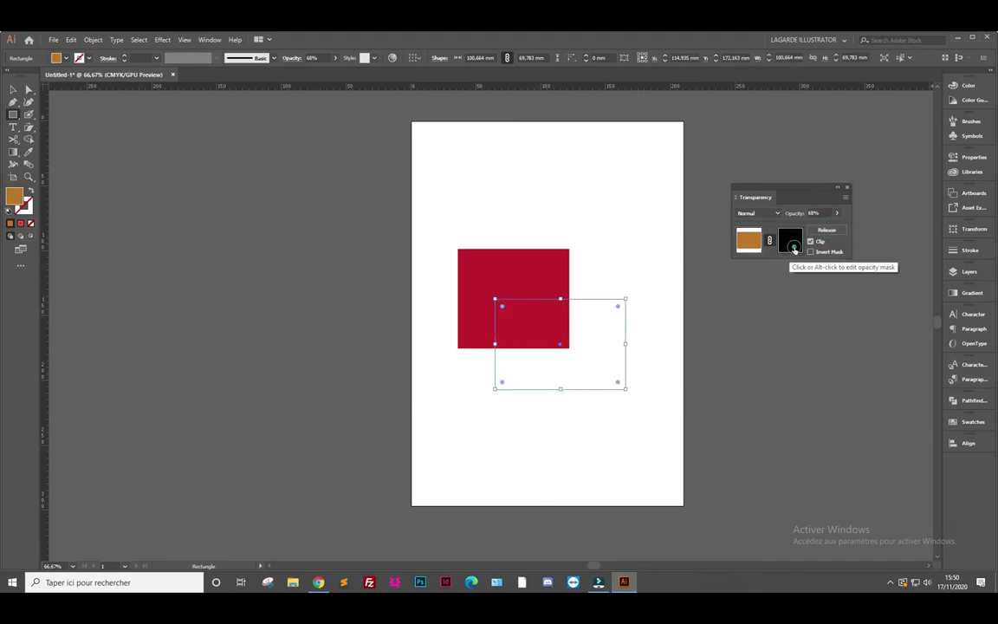
{"action": "left_click", "coordinate": [794, 248]}
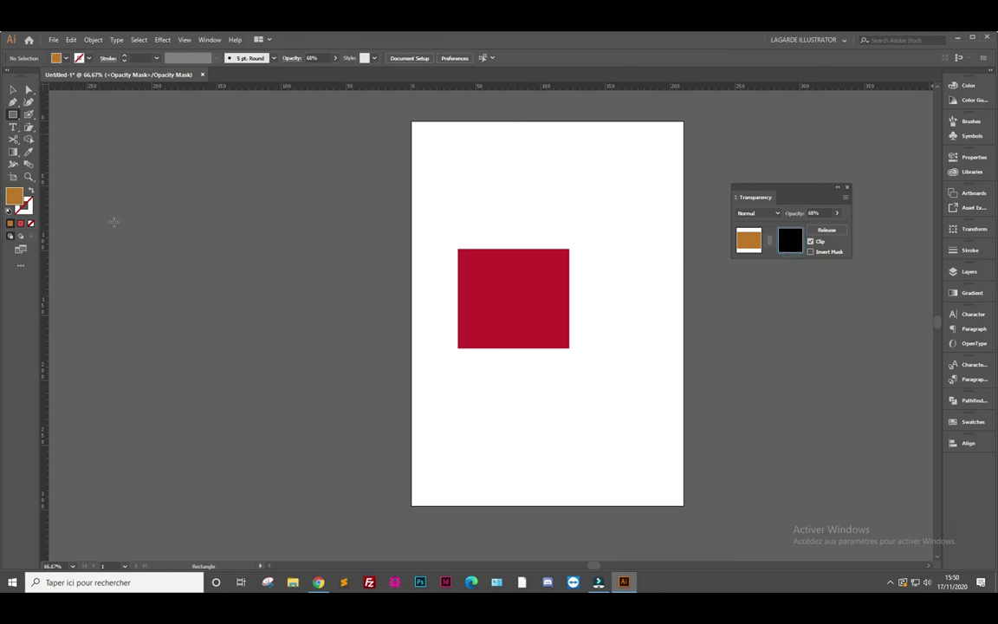
{"action": "left_click", "coordinate": [13, 101]}
{"action": "left_click", "coordinate": [502, 333]}
{"action": "left_click", "coordinate": [546, 380]}
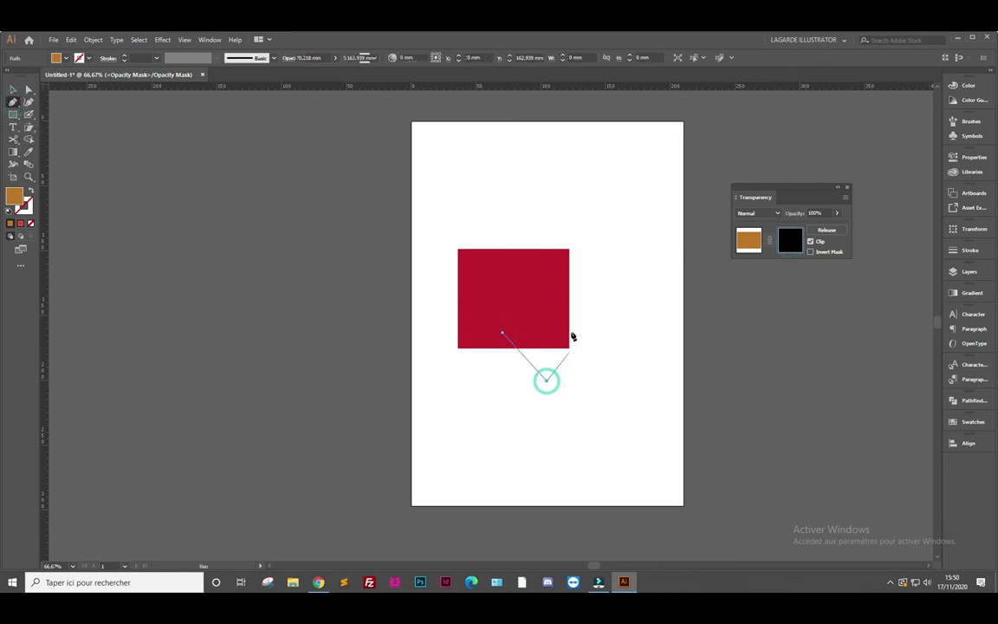
{"action": "left_click", "coordinate": [575, 325]}
{"action": "left_click", "coordinate": [502, 333]}
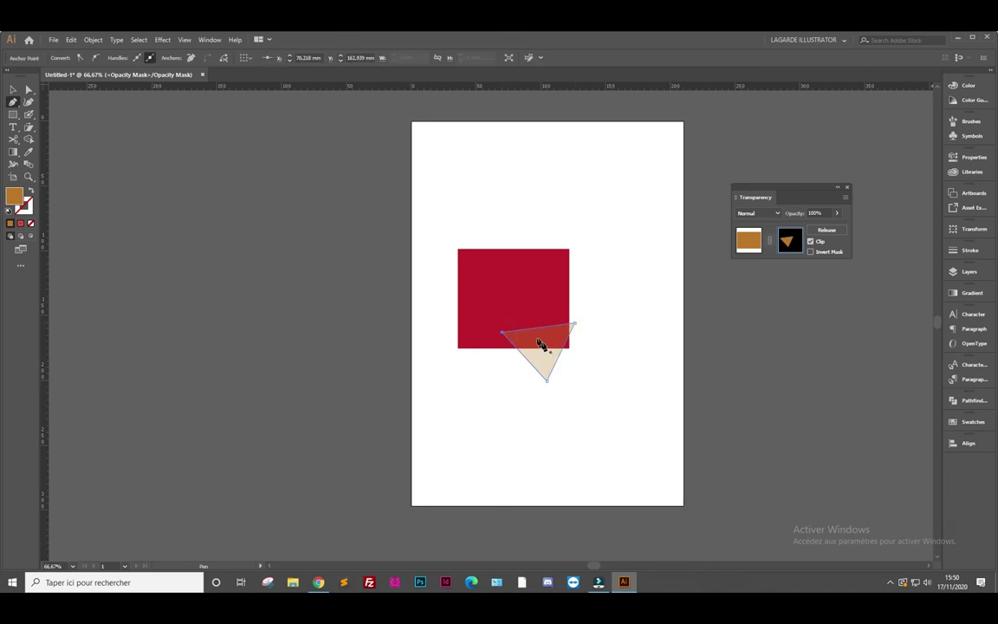